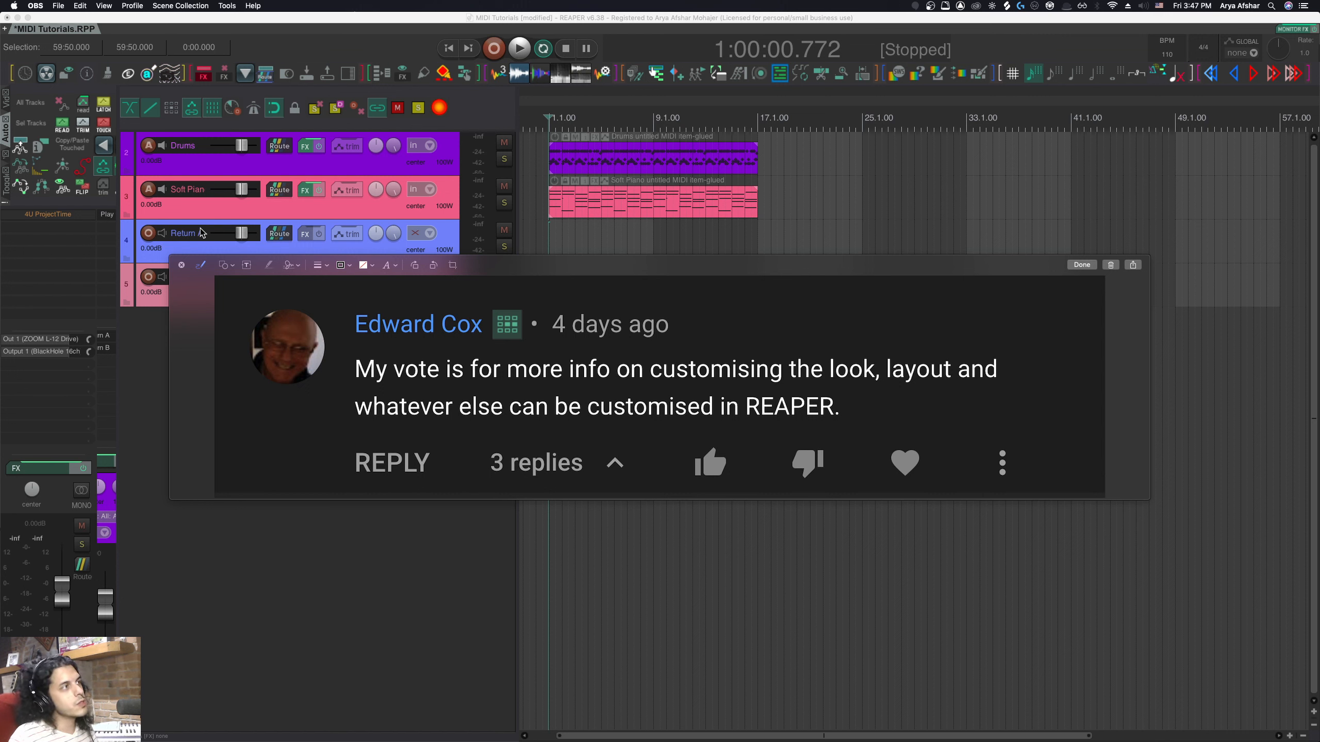
Close the comment screenshot and switch the REAPER theme to Albert-C (Pro x-tools v1.0.1).
{"action": "left_click", "coordinate": [182, 265]}
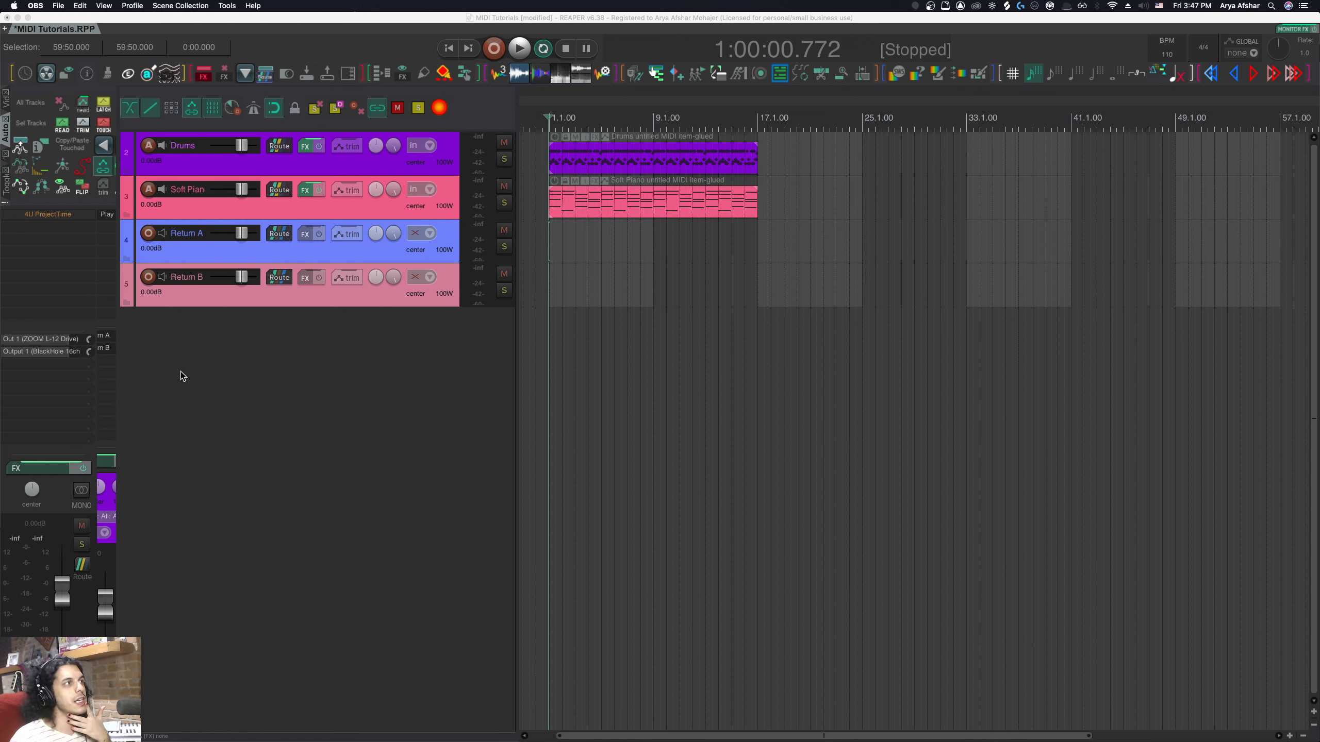
{"action": "left_click", "coordinate": [466, 394]}
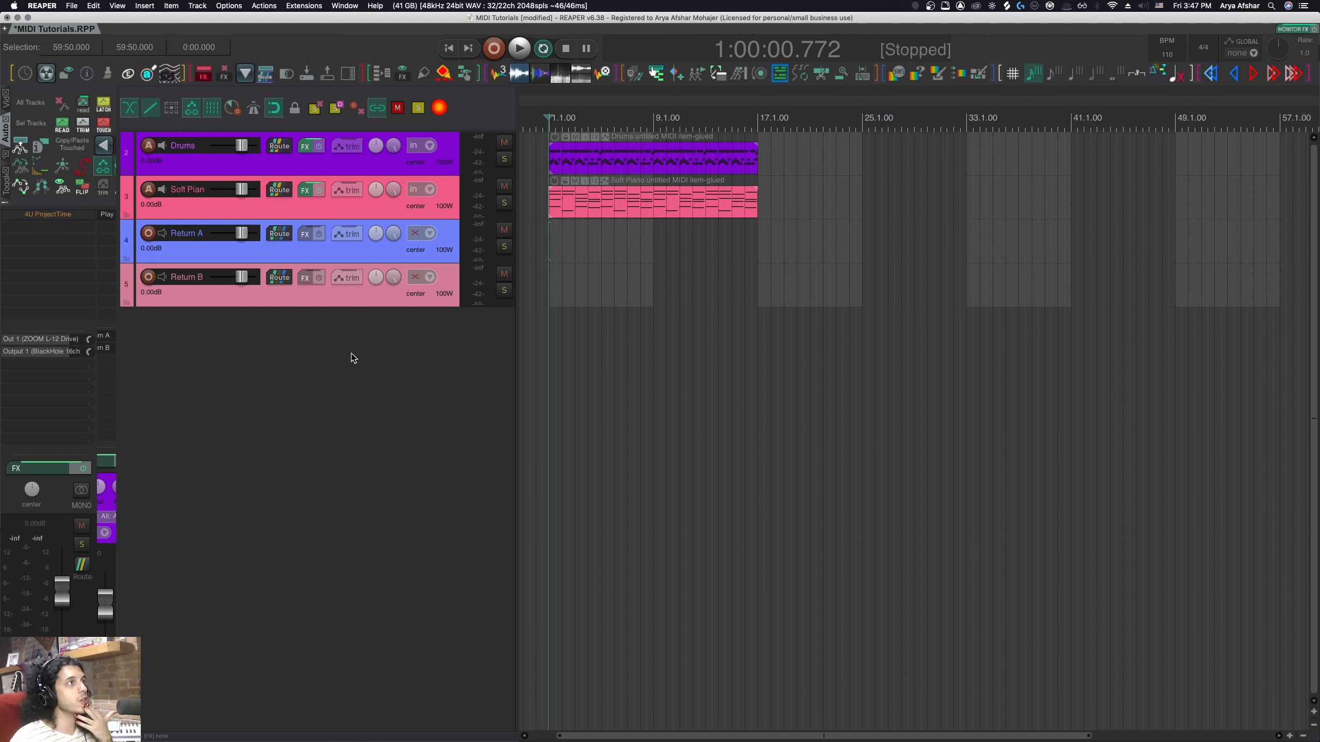
{"action": "left_click", "coordinate": [233, 7]}
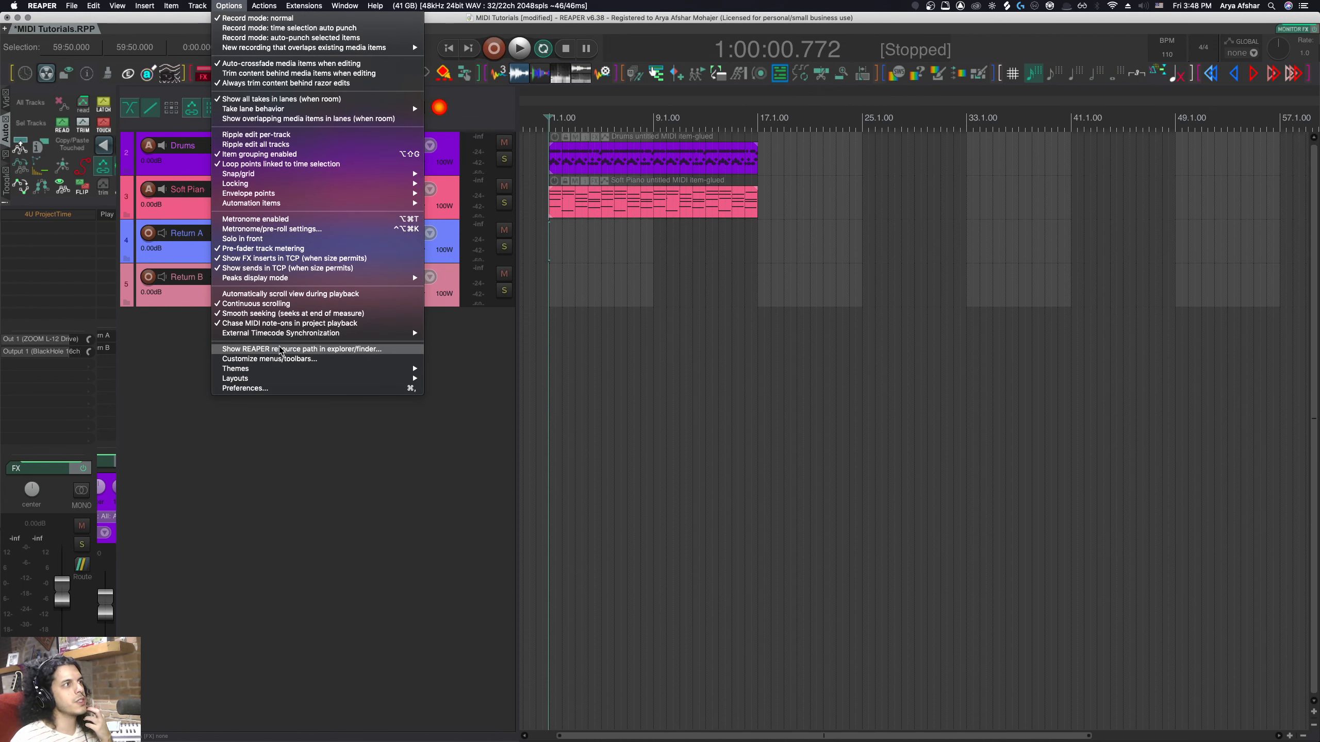
{"action": "mouse_move", "coordinate": [283, 371]}
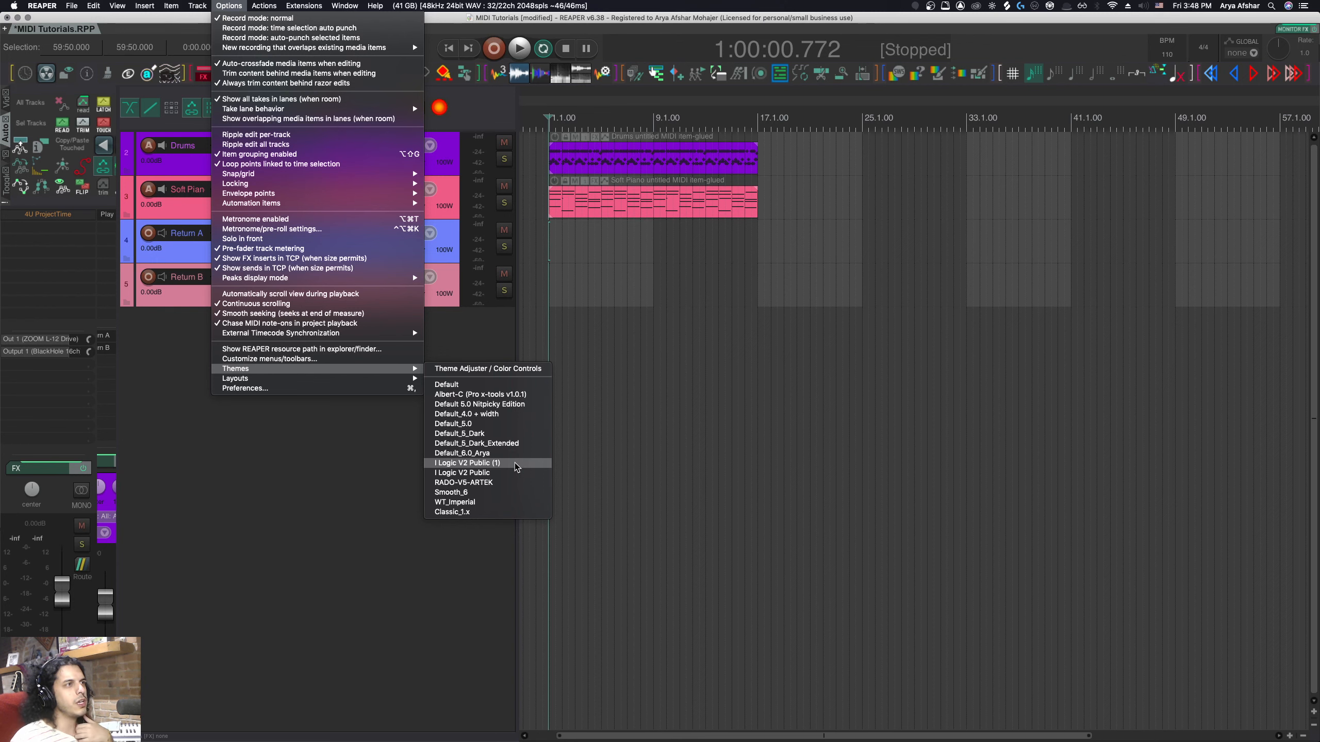
{"action": "left_click", "coordinate": [498, 395]}
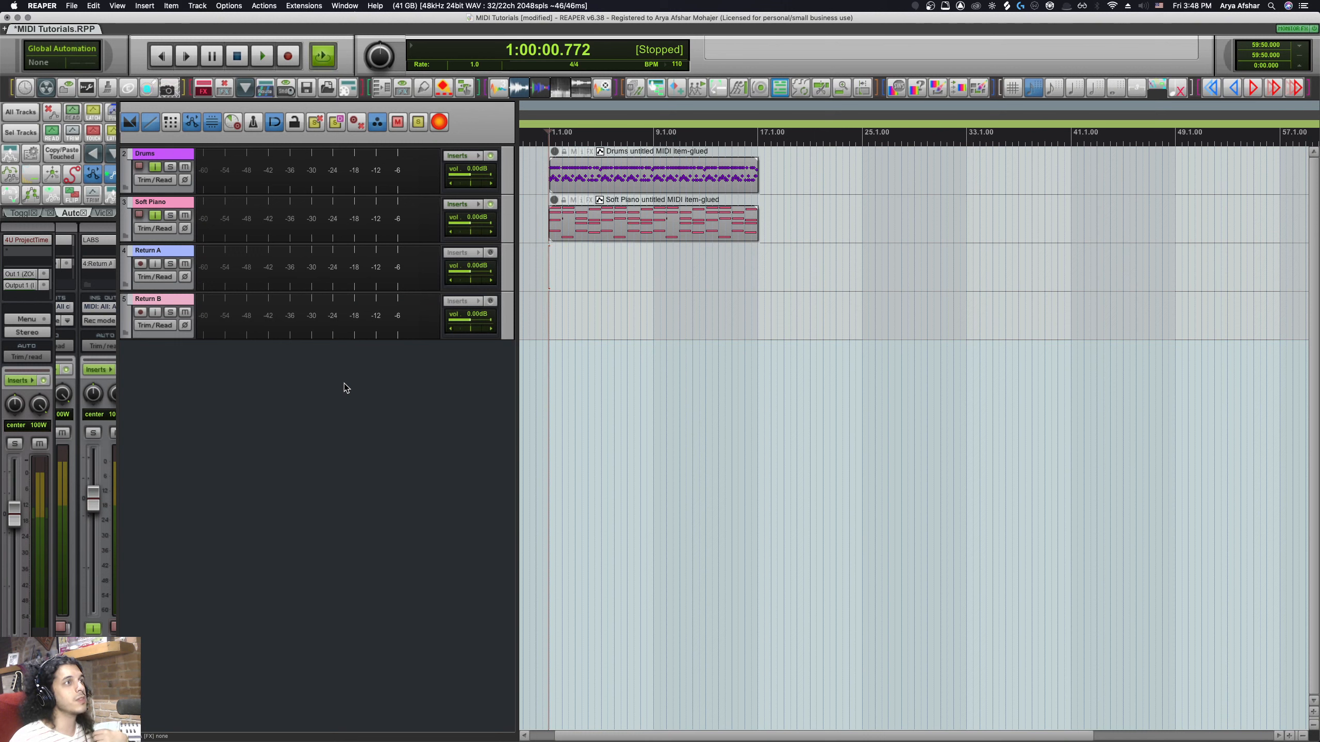
Solo the Soft Piano track and switch the theme to Default_6.0_Arya.
{"action": "left_click", "coordinate": [169, 215]}
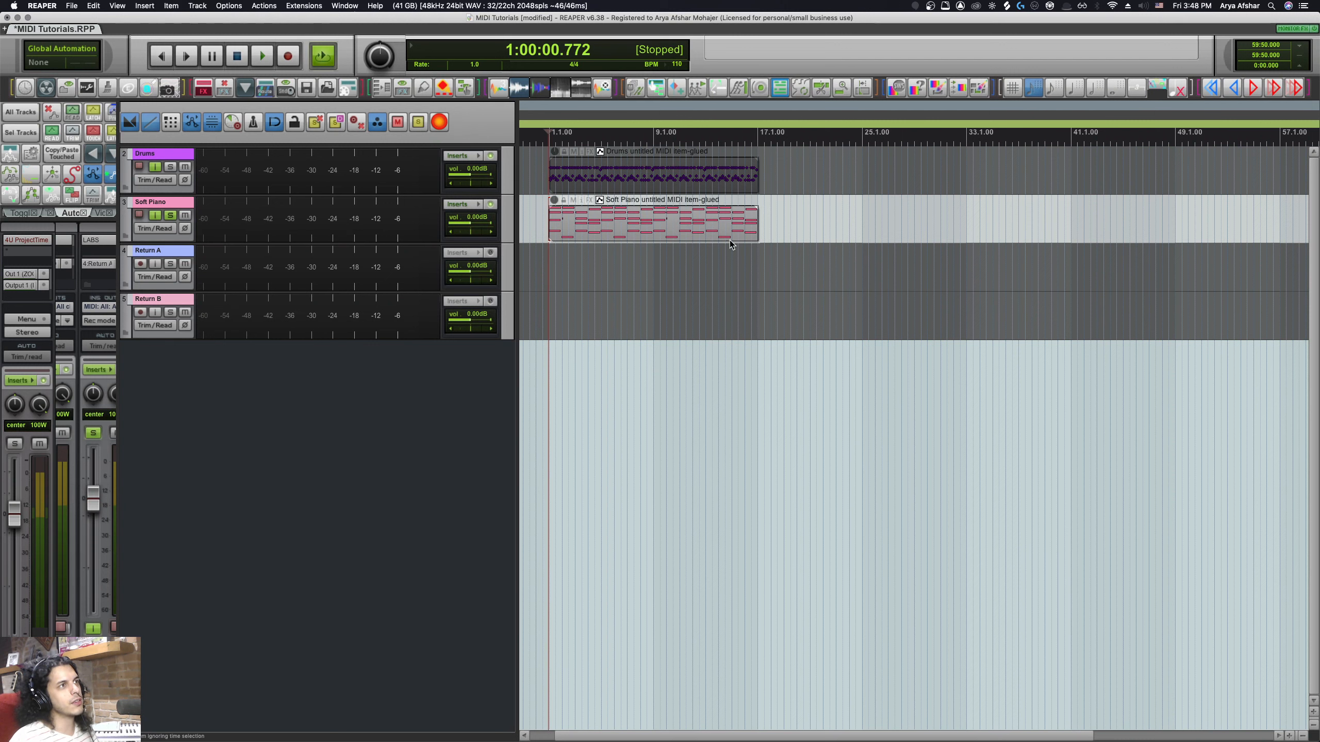
{"action": "left_click", "coordinate": [228, 5]}
{"action": "mouse_move", "coordinate": [304, 369]}
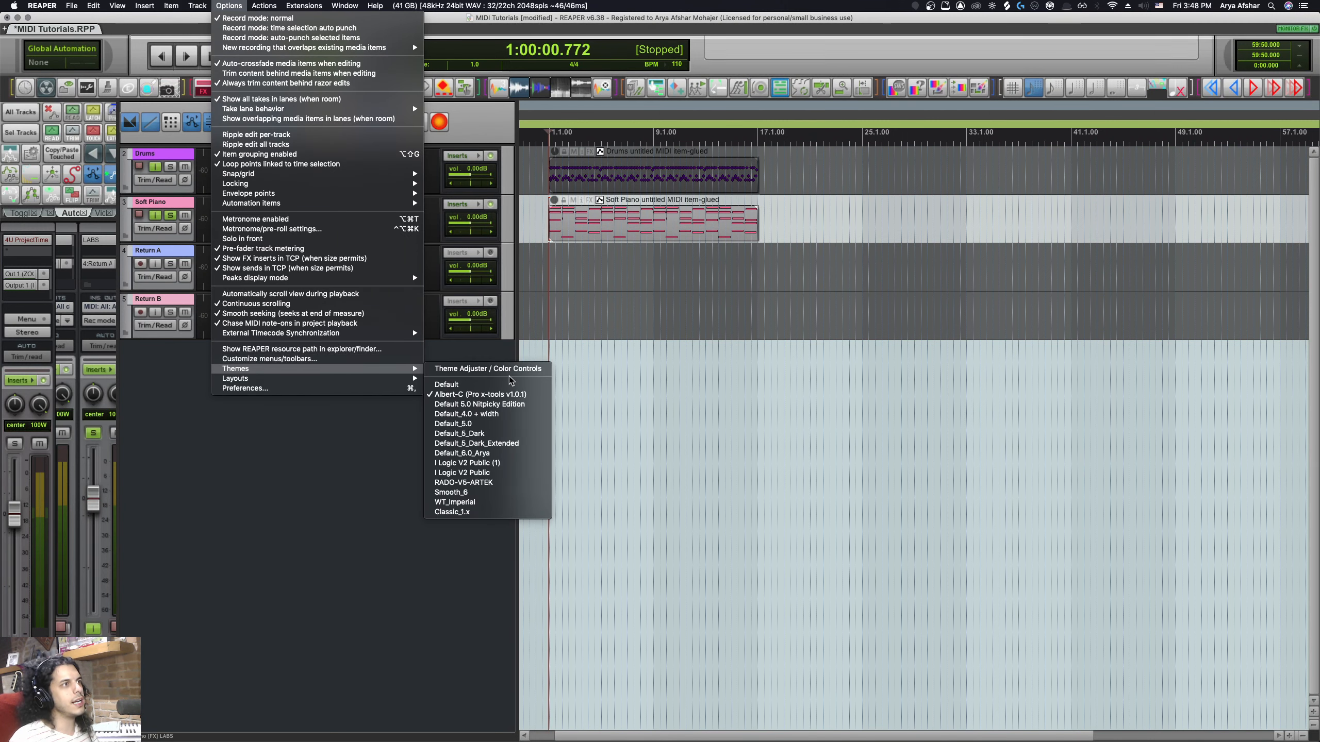
{"action": "left_click", "coordinate": [493, 451]}
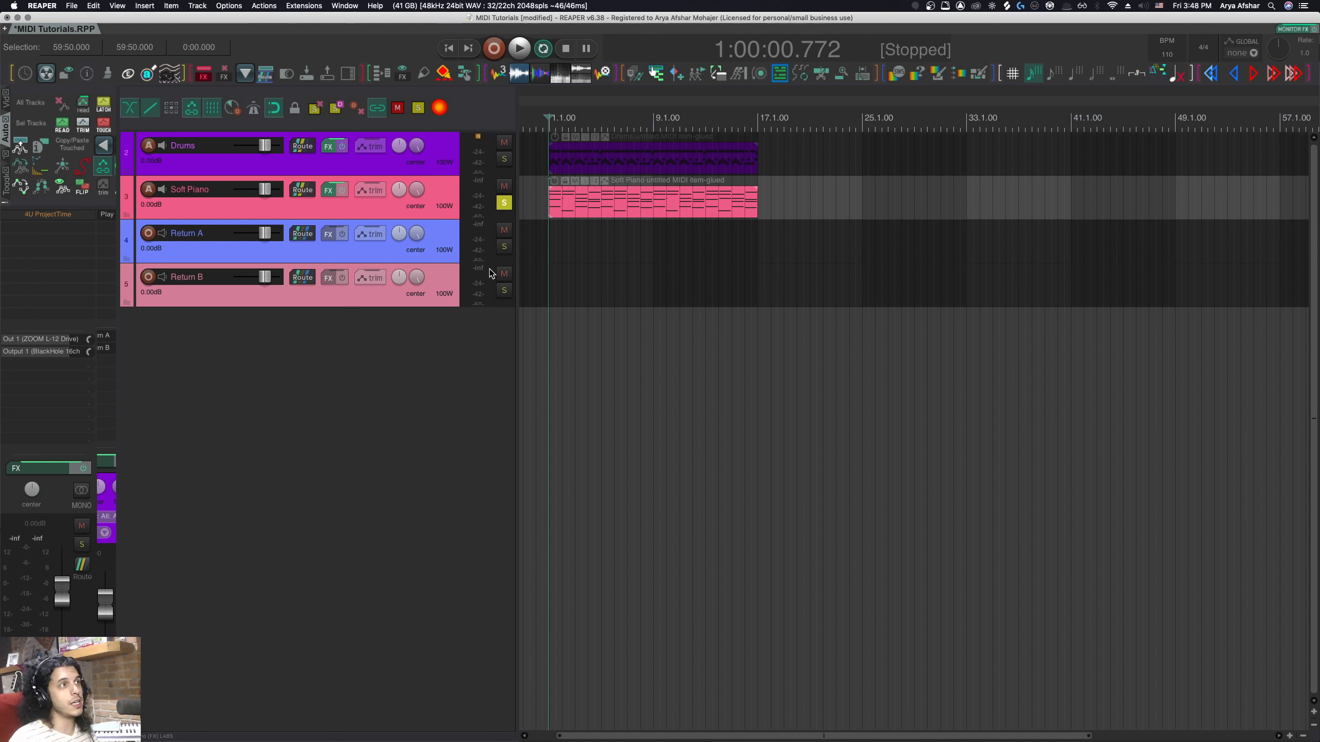
Add five empty tracks below the Return B track.
{"action": "double_click", "coordinate": [425, 328]}
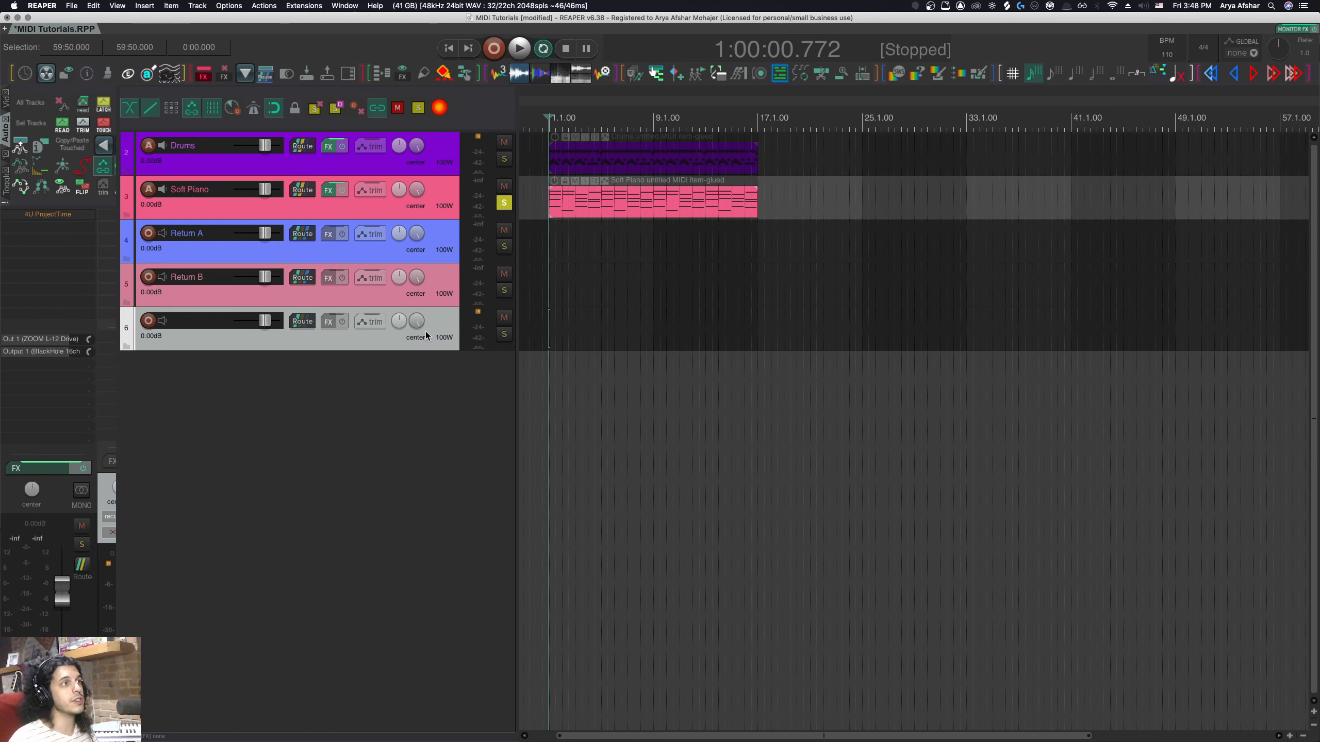
{"action": "double_click", "coordinate": [439, 382]}
{"action": "double_click", "coordinate": [424, 436]}
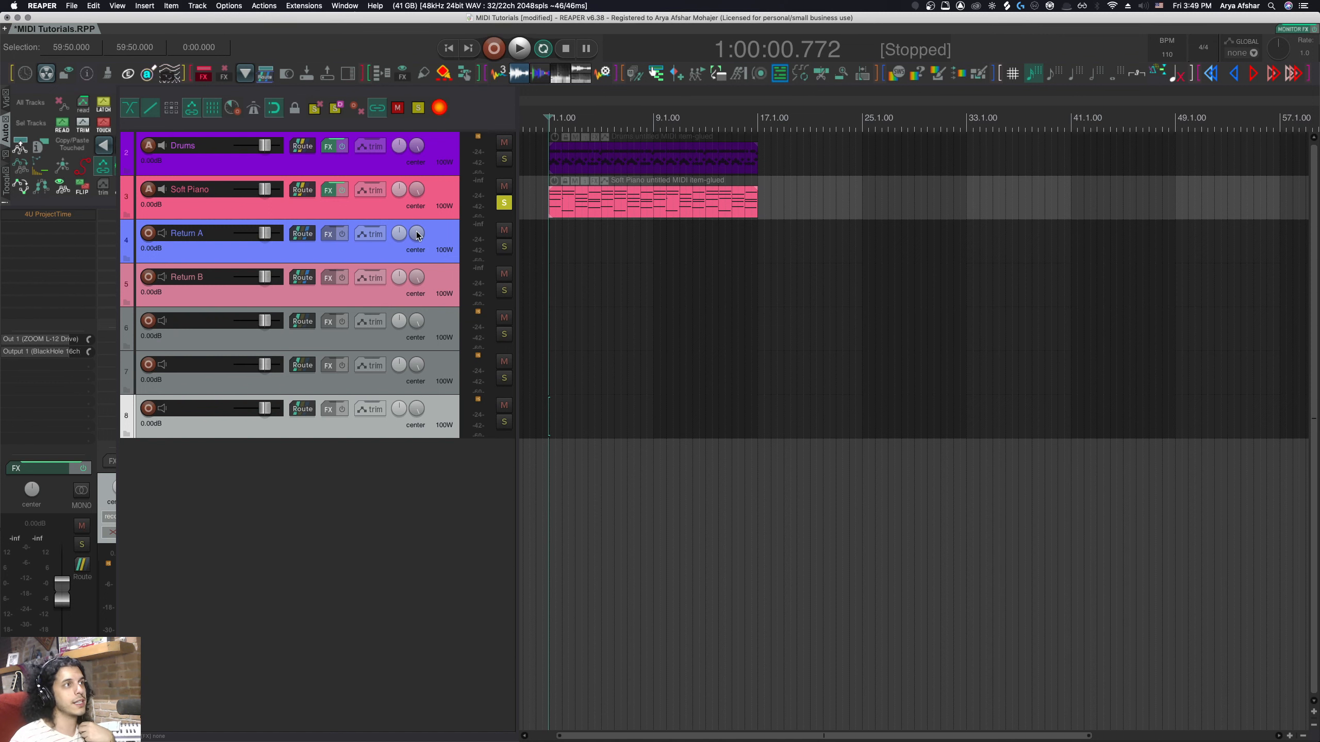
{"action": "double_click", "coordinate": [441, 450]}
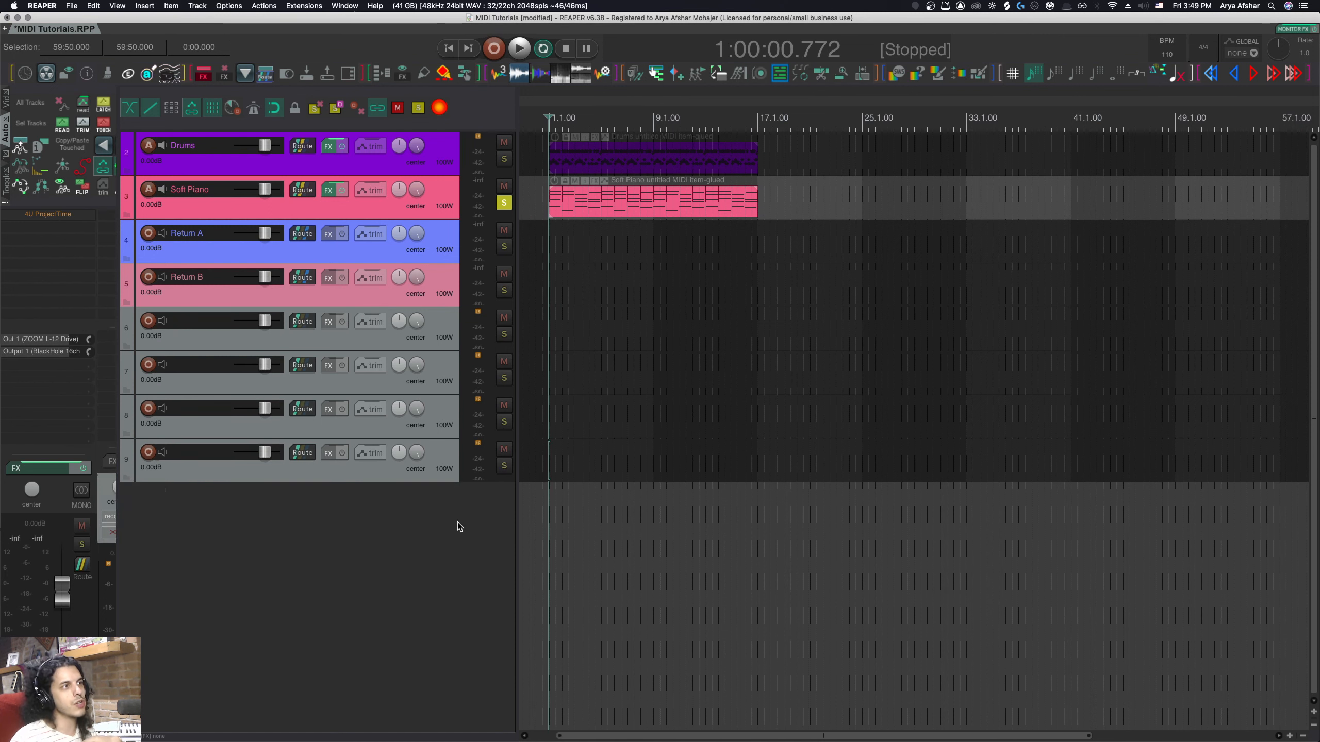
{"action": "double_click", "coordinate": [457, 523]}
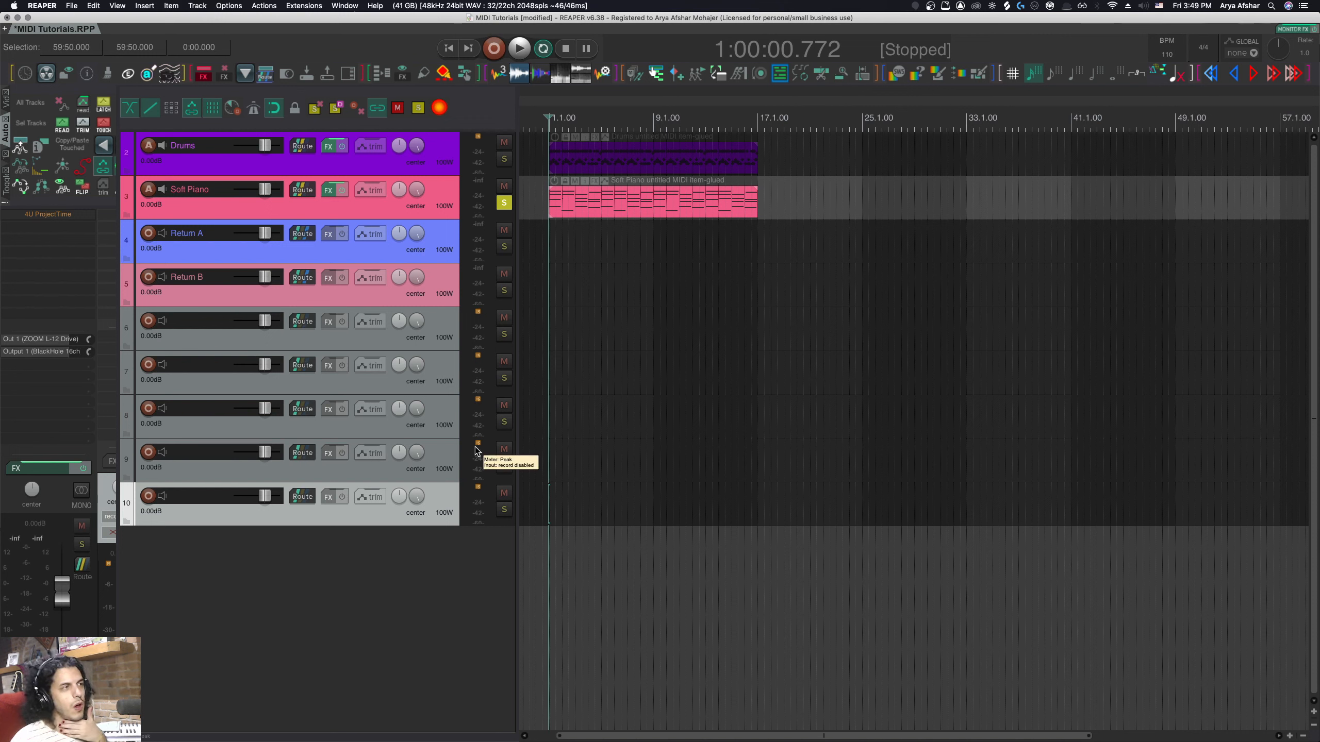
Select the five empty tracks below Return B and remove them.
{"action": "left_click", "coordinate": [441, 332], "text": "shift"}
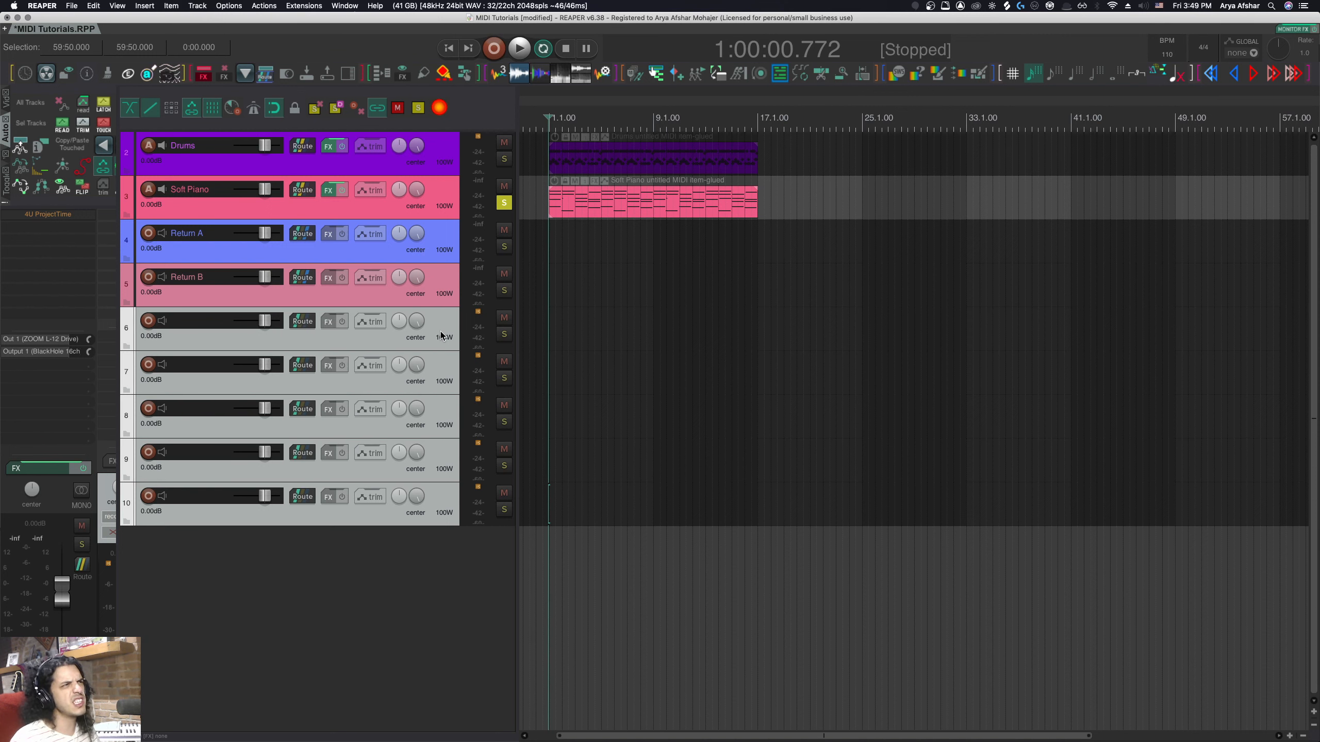
{"action": "right_click", "coordinate": [440, 331]}
{"action": "left_click", "coordinate": [473, 394]}
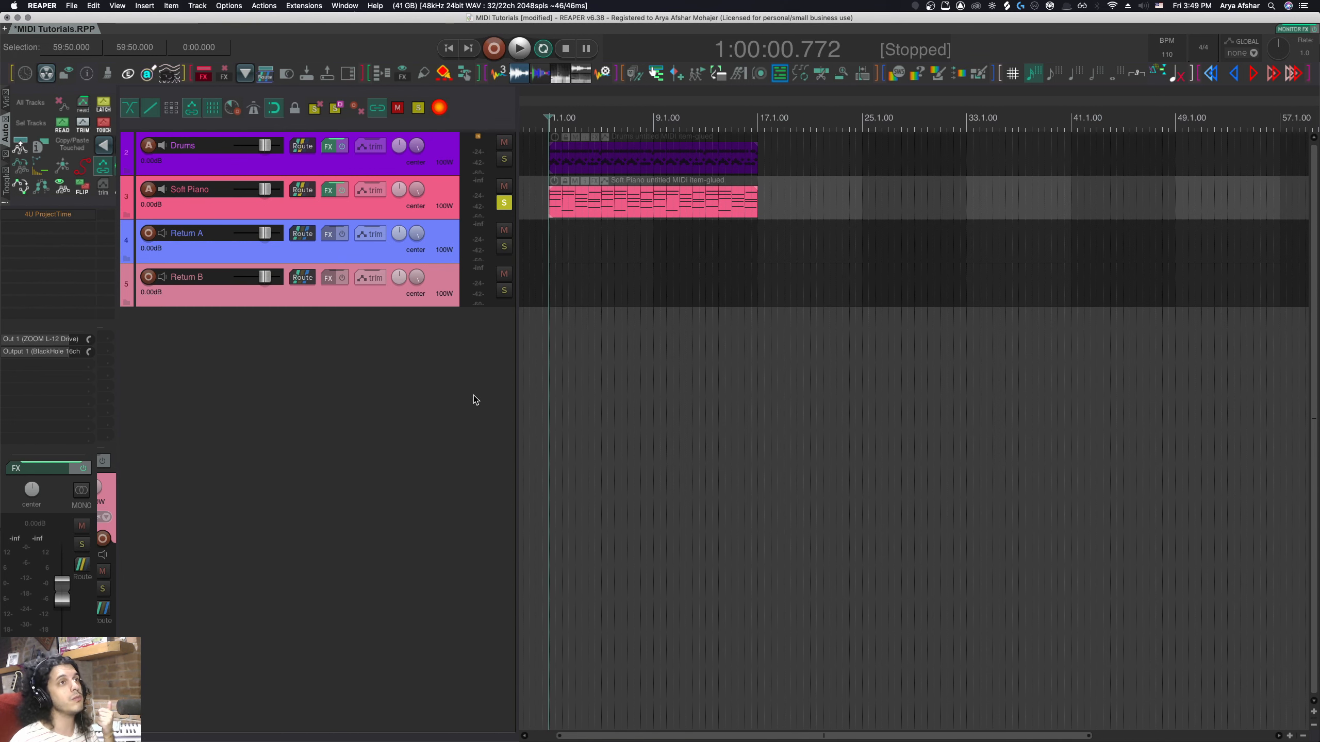
Try the I Logic V2 Public theme, followed by the Smooth_6 theme.
{"action": "left_click", "coordinate": [233, 5]}
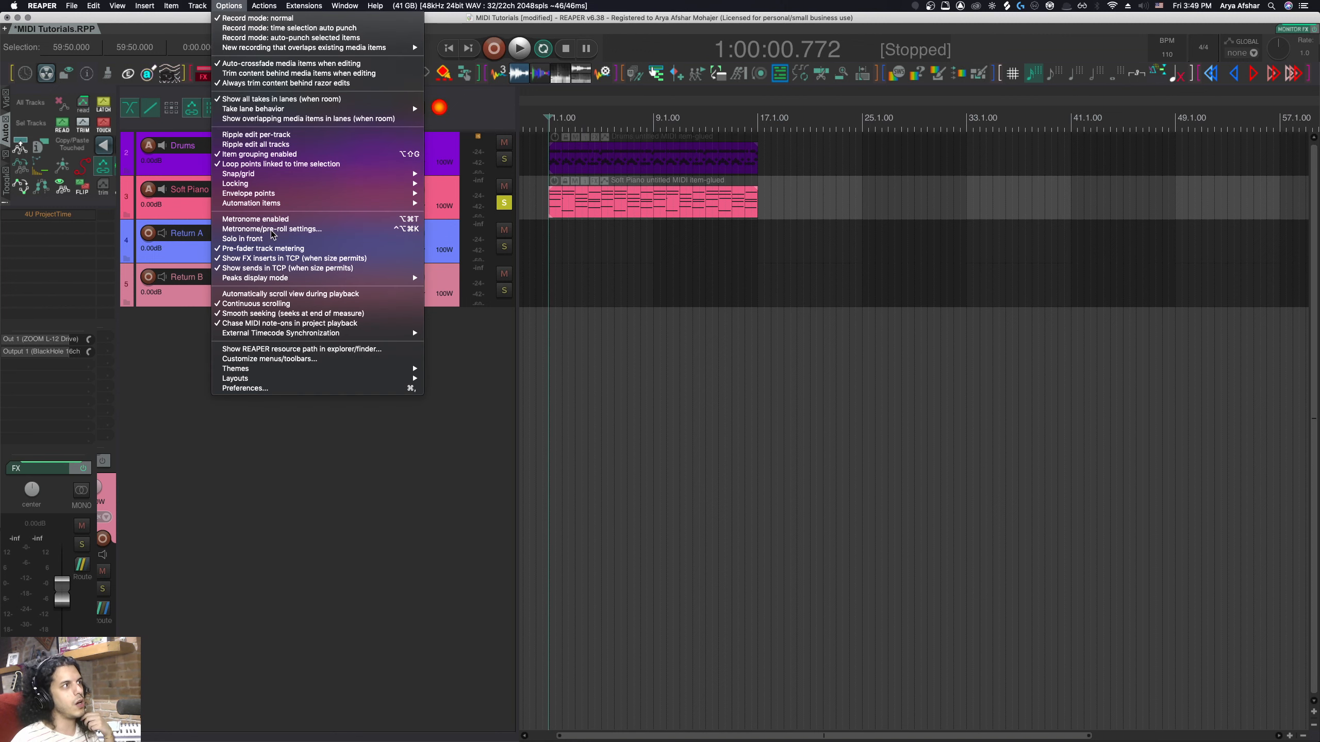
{"action": "mouse_move", "coordinate": [280, 369]}
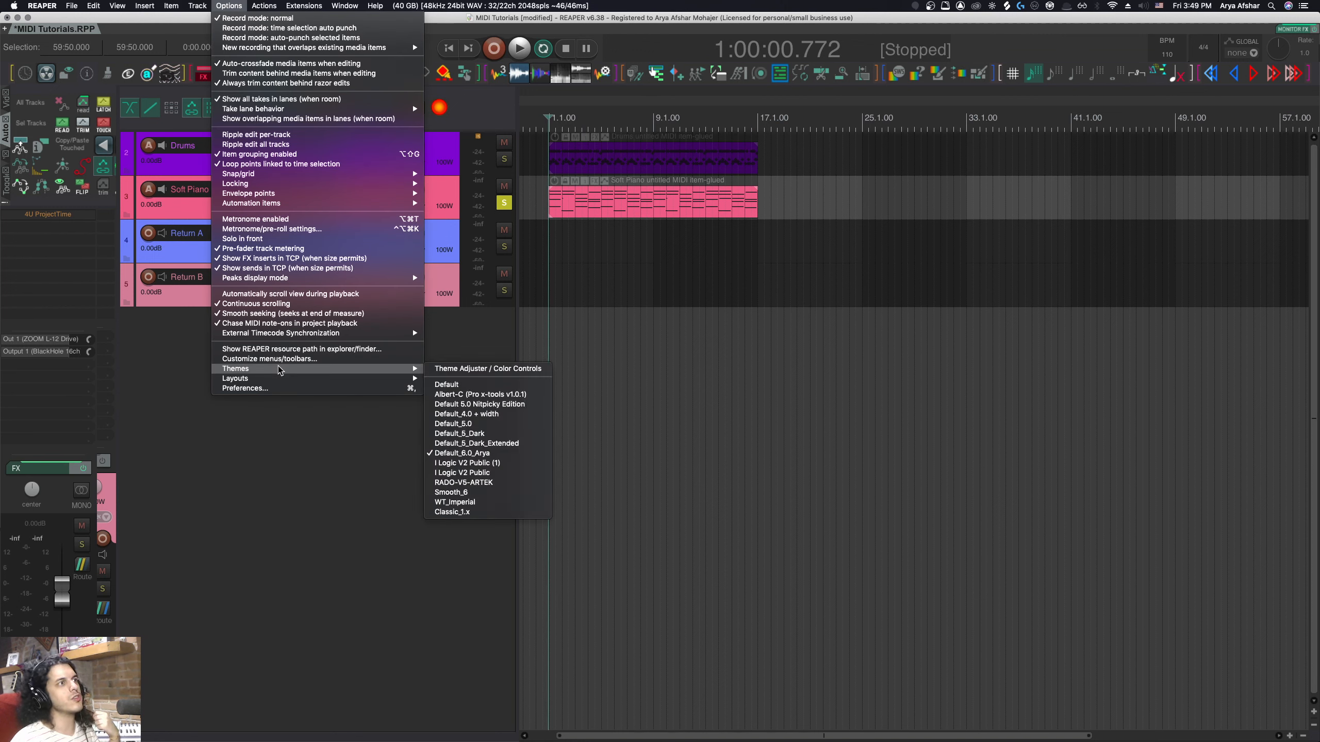
{"action": "left_click", "coordinate": [523, 473]}
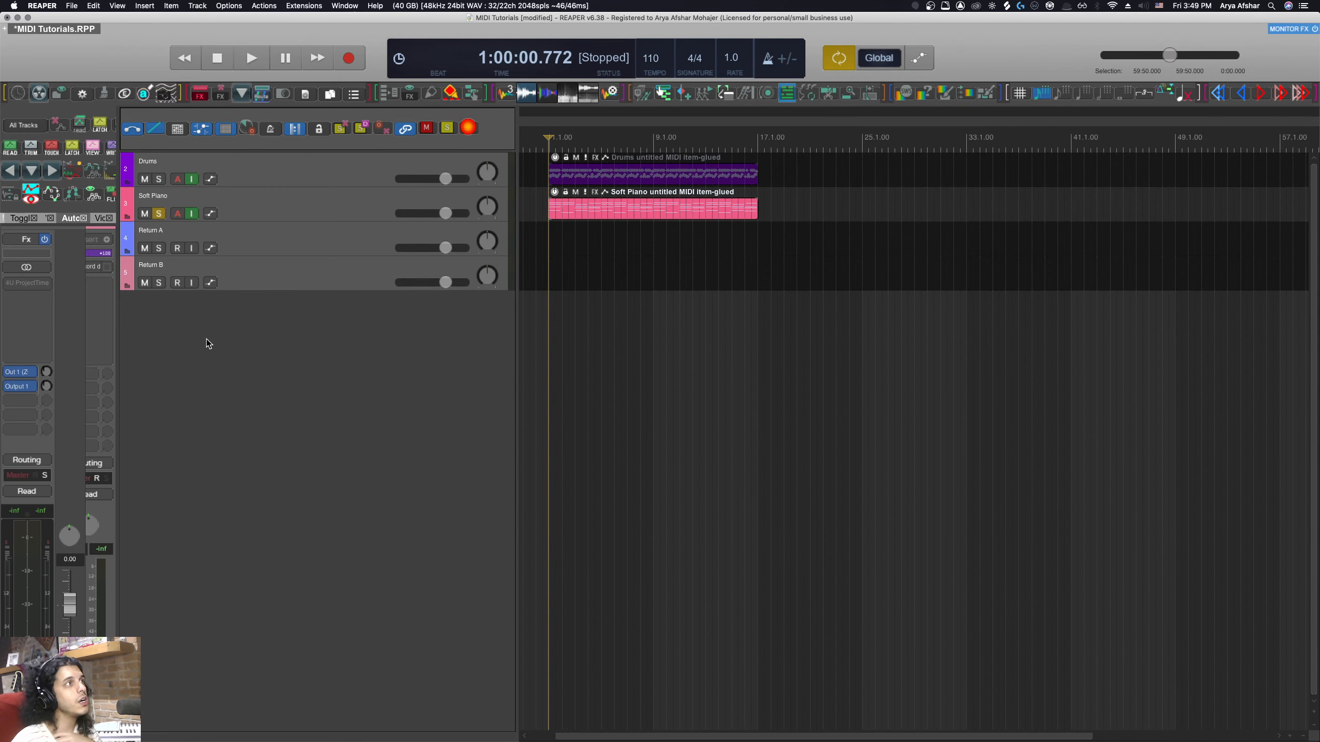
{"action": "left_click", "coordinate": [232, 6]}
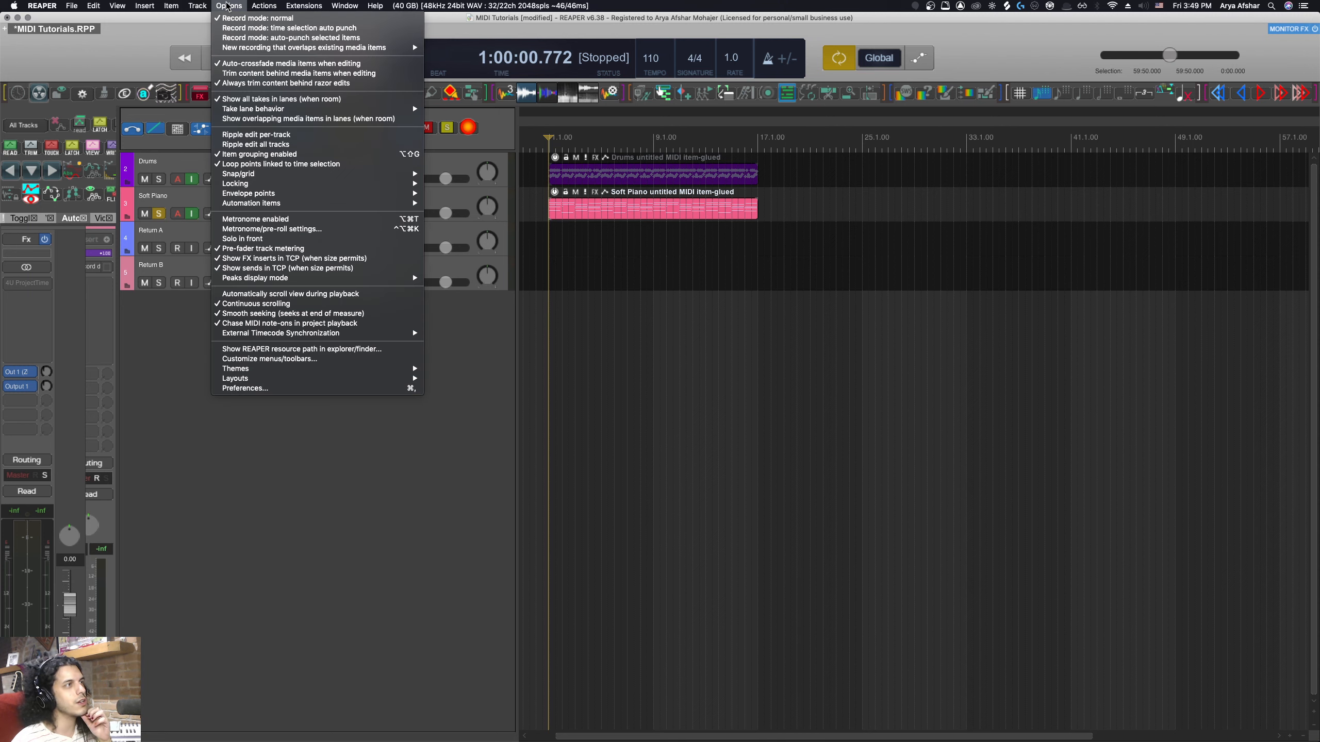
{"action": "mouse_move", "coordinate": [308, 378]}
Switch the theme back to Default_6.0_Arya.
{"action": "left_click", "coordinate": [236, 6]}
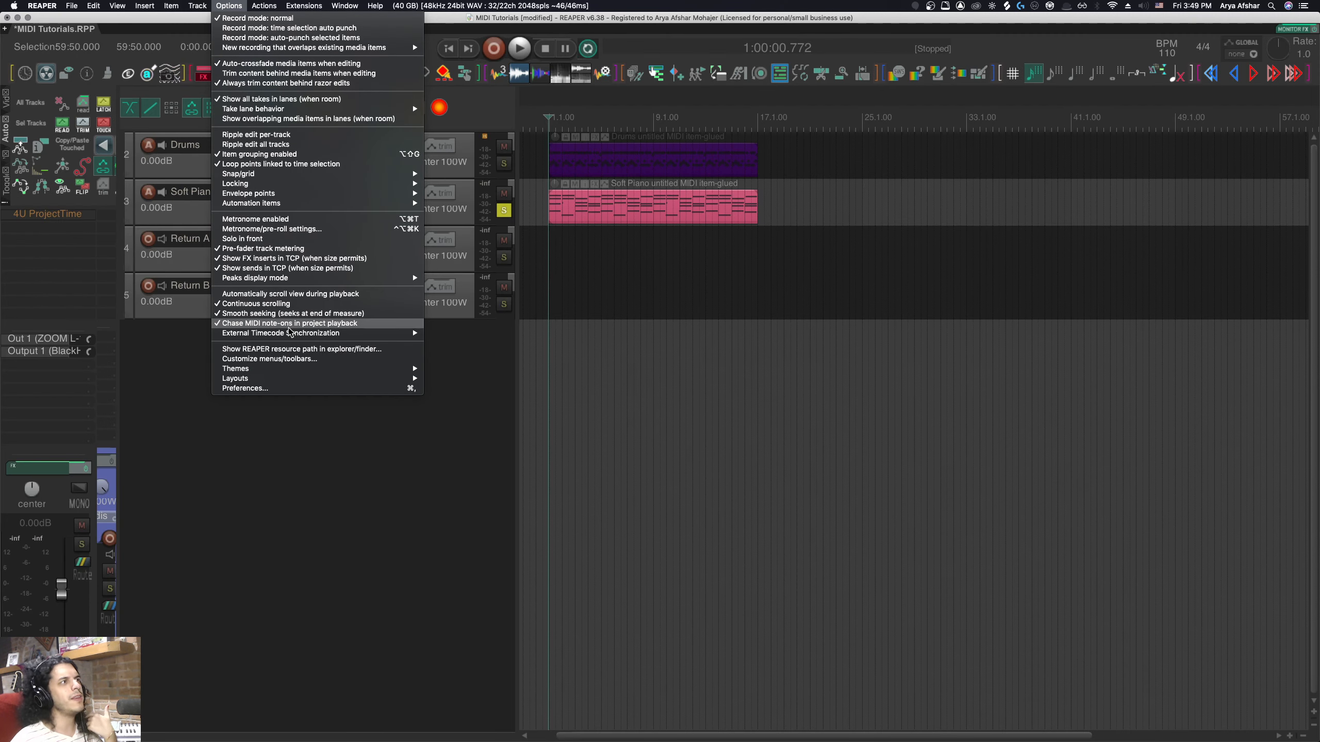
{"action": "mouse_move", "coordinate": [308, 369]}
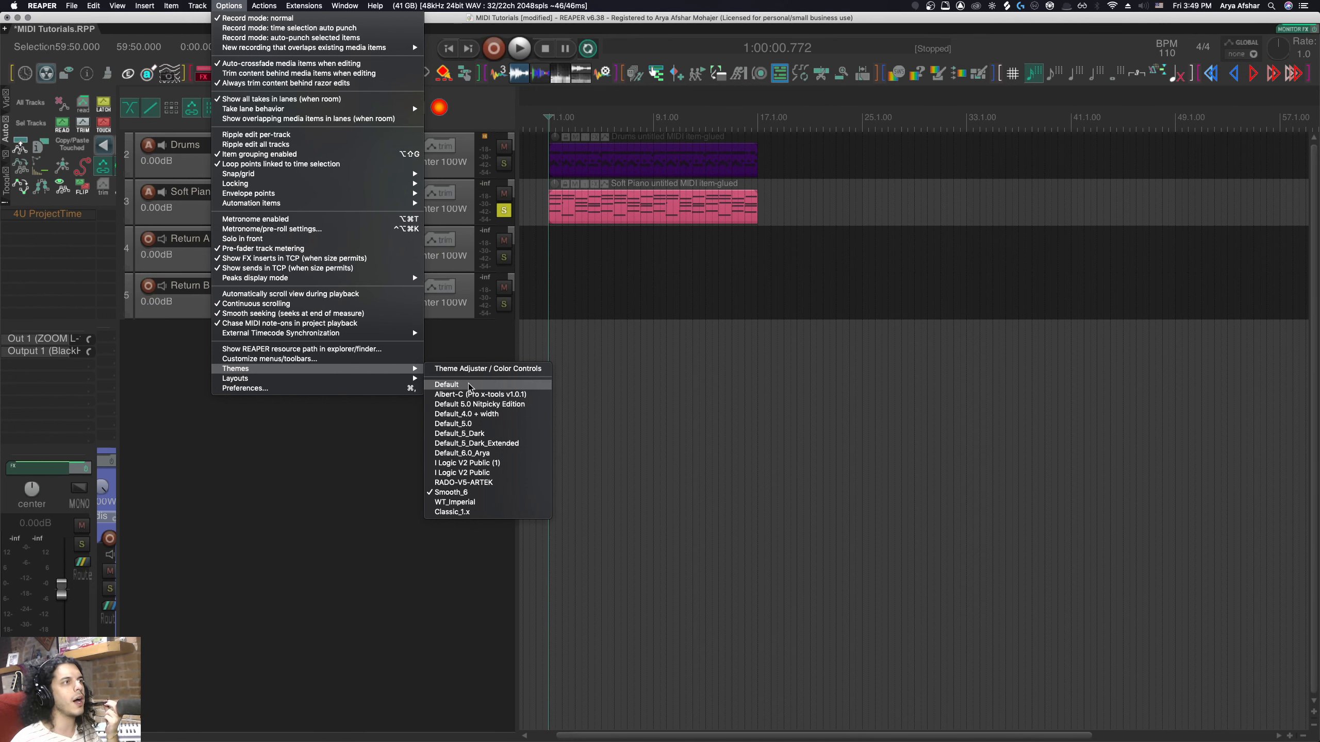
{"action": "left_click", "coordinate": [472, 450]}
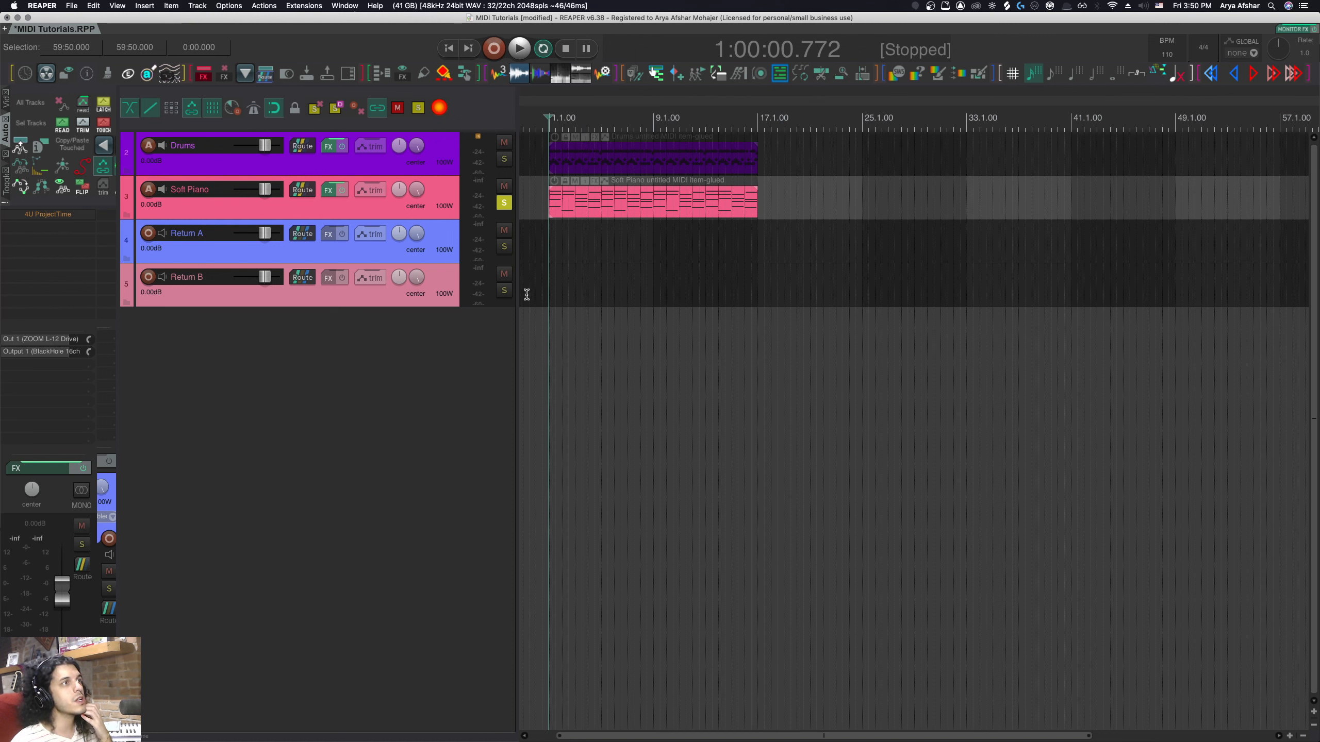
Open the theme adjuster and go through Track Control Panel layouts B and A, ending on layout C.
{"action": "left_click", "coordinate": [240, 5]}
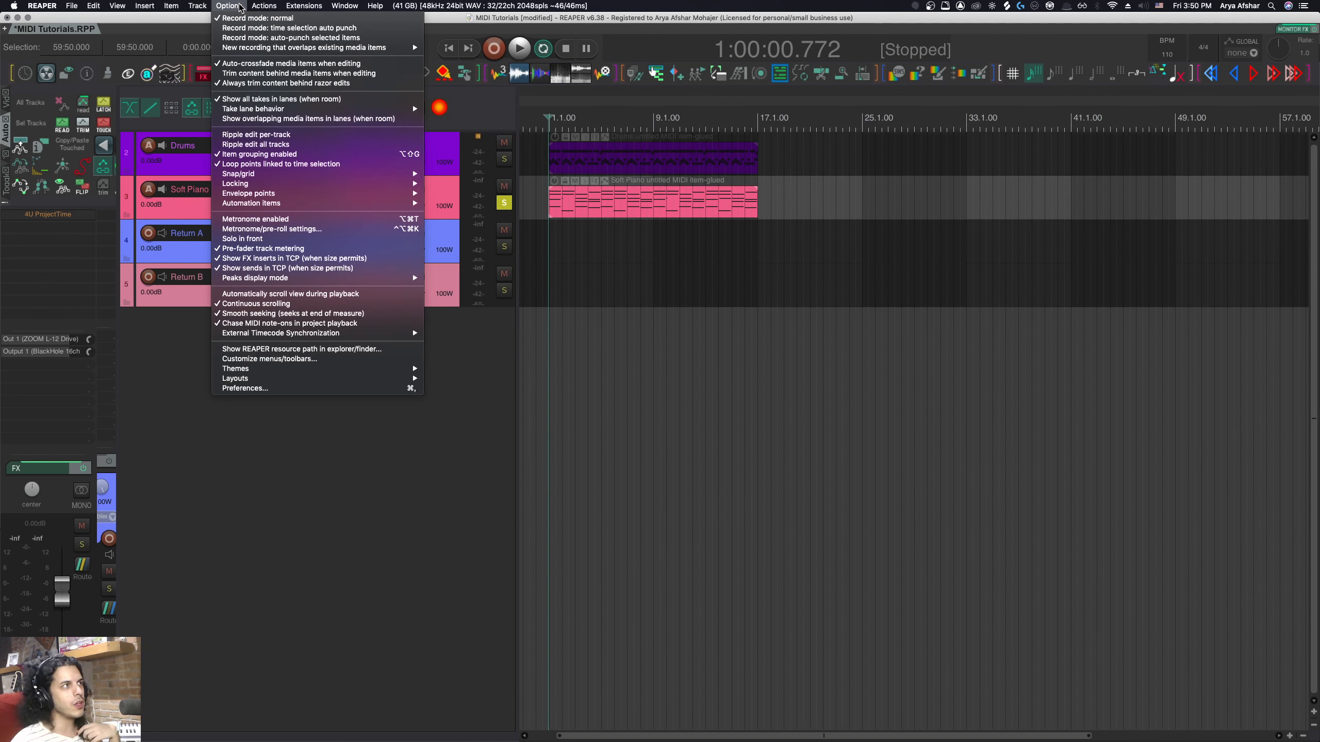
{"action": "mouse_move", "coordinate": [296, 372]}
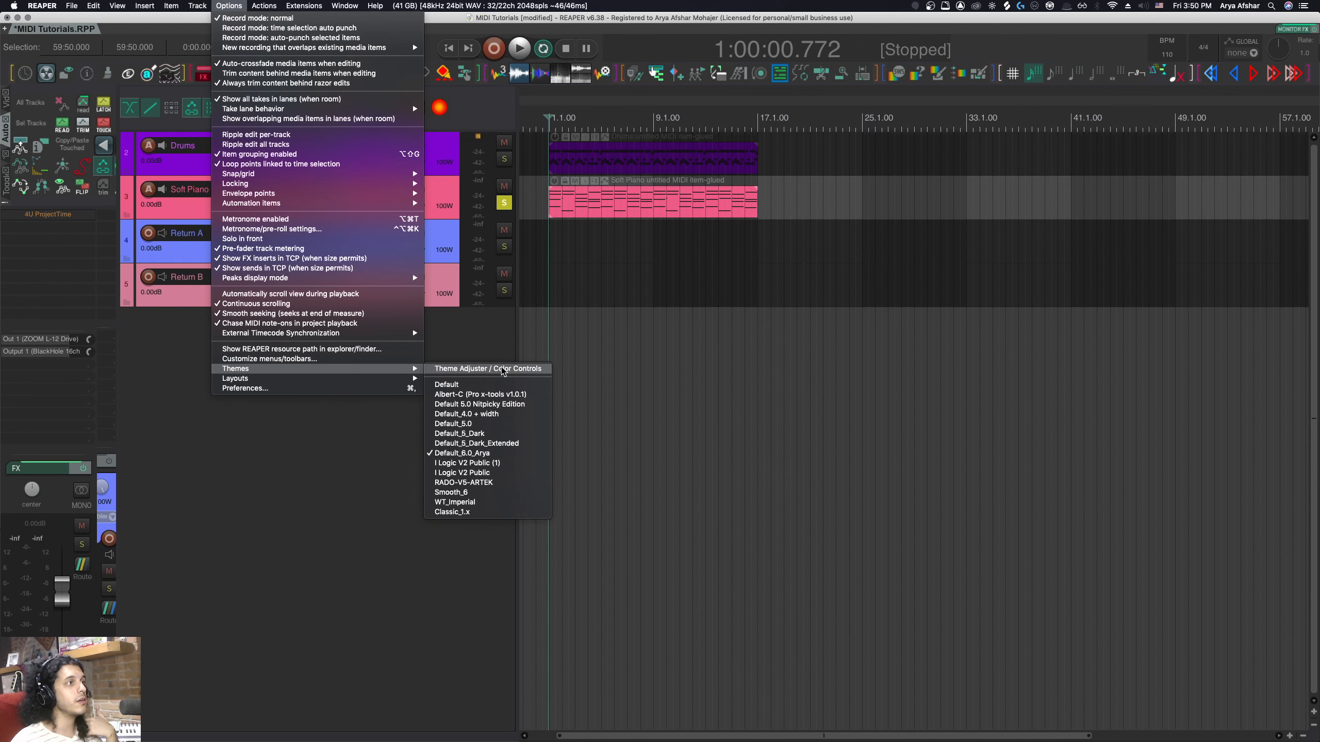
{"action": "left_click", "coordinate": [490, 370]}
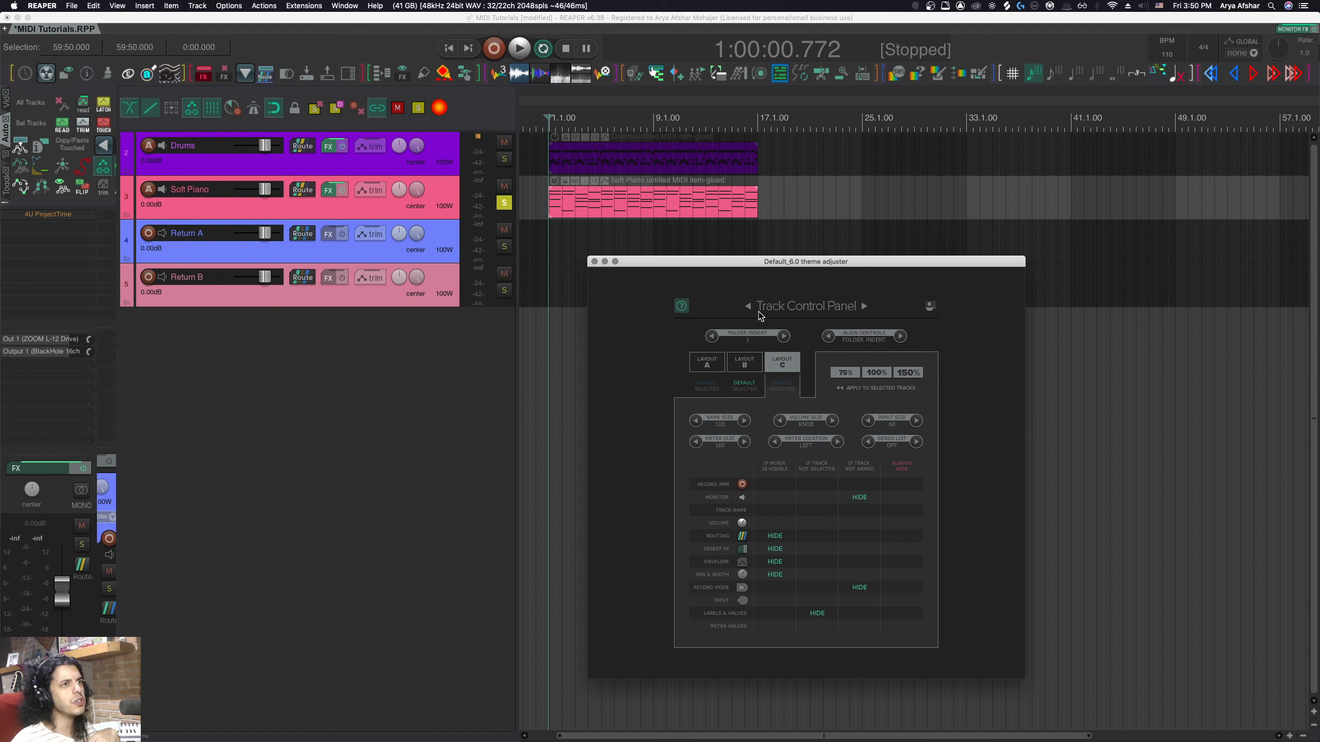
{"action": "left_click", "coordinate": [739, 365]}
{"action": "left_click", "coordinate": [714, 364]}
{"action": "left_click", "coordinate": [778, 364]}
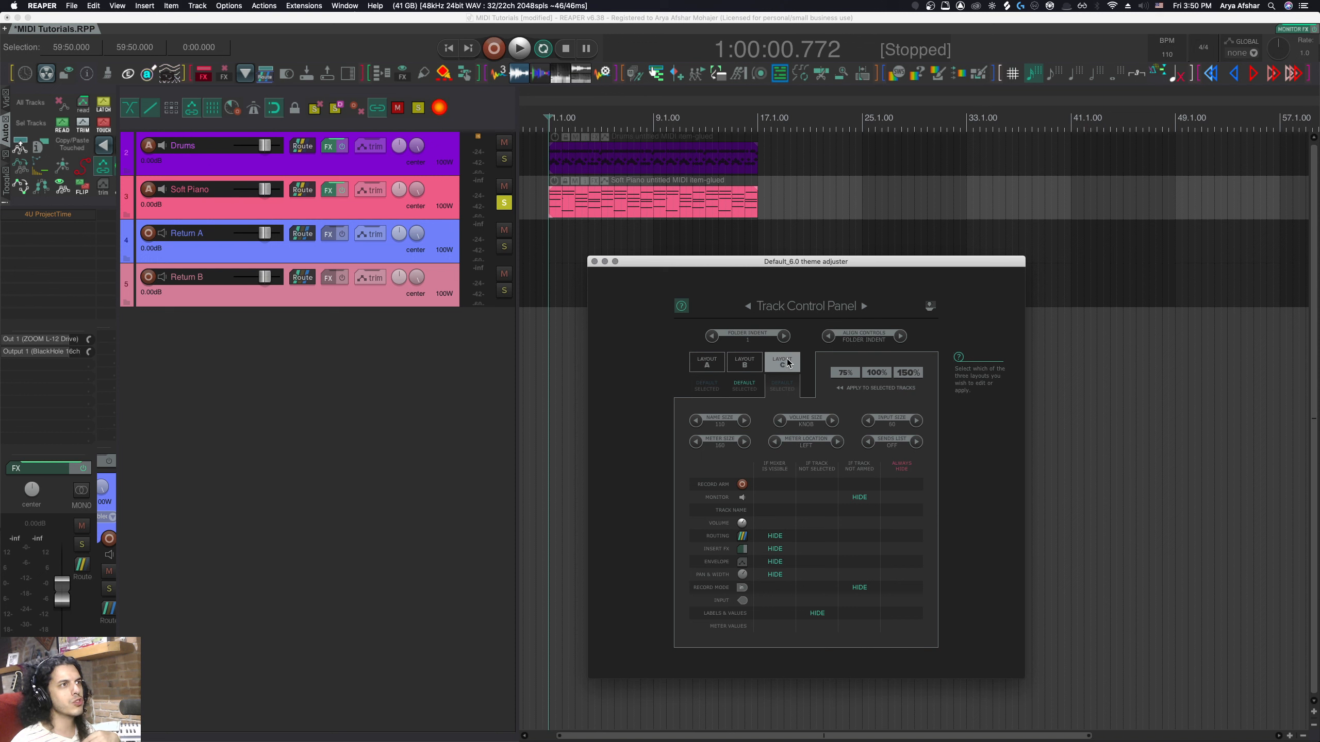
Add an empty track below Return B and set its track panel layout to A.
{"action": "right_click", "coordinate": [459, 287]}
{"action": "left_click", "coordinate": [468, 290]}
{"action": "right_click", "coordinate": [450, 342]}
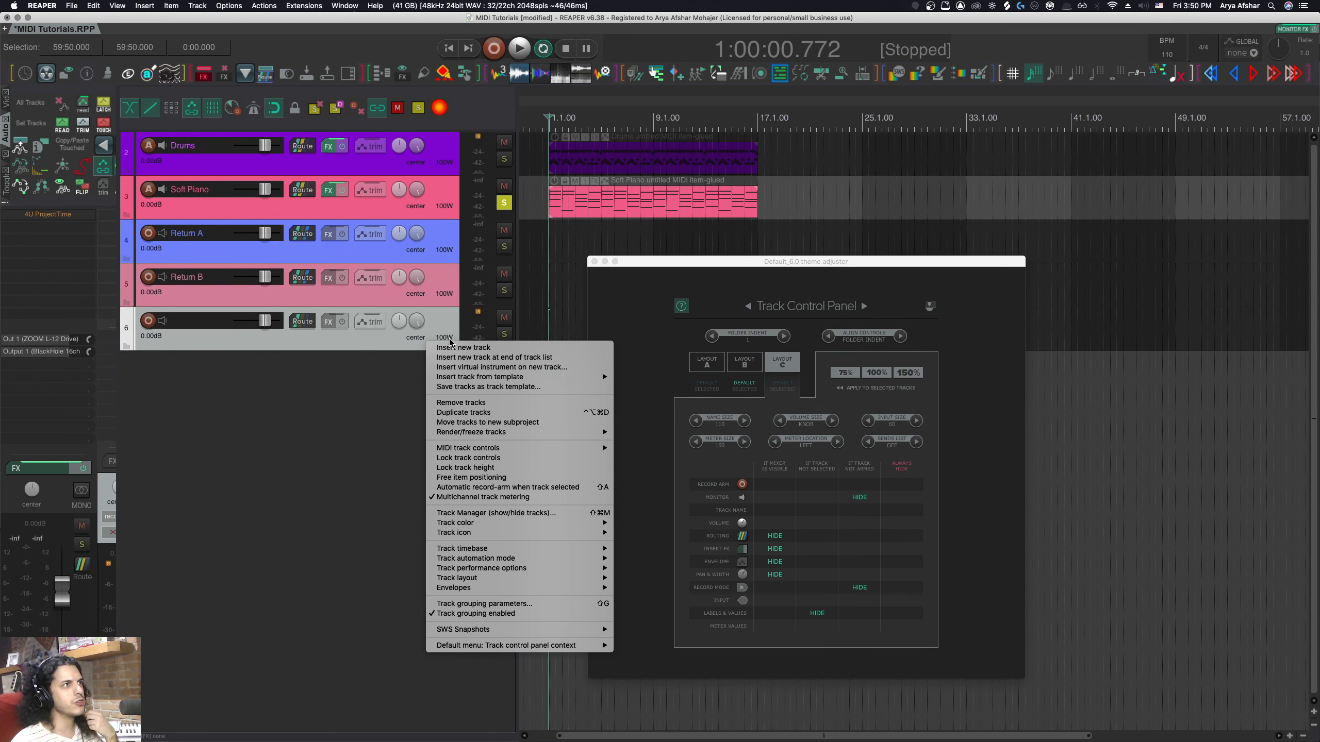
{"action": "mouse_move", "coordinate": [582, 578]}
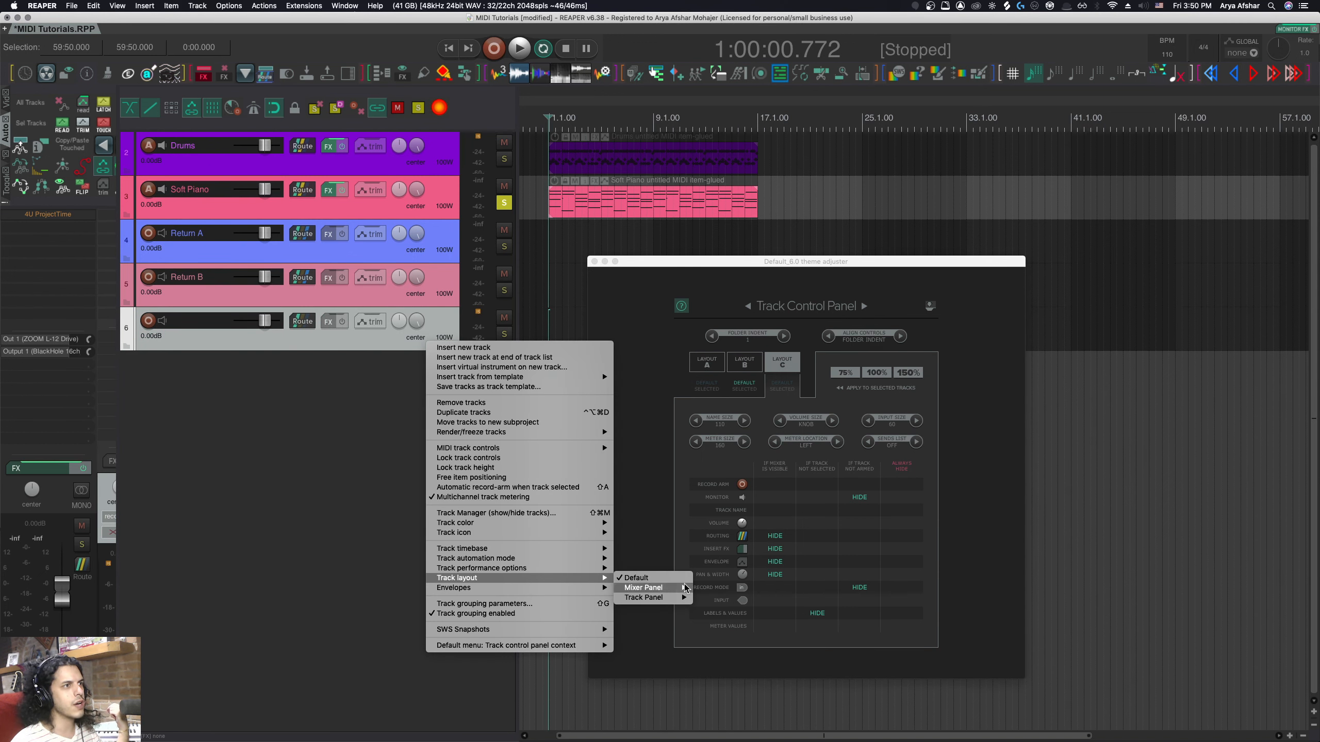
{"action": "mouse_move", "coordinate": [649, 597]}
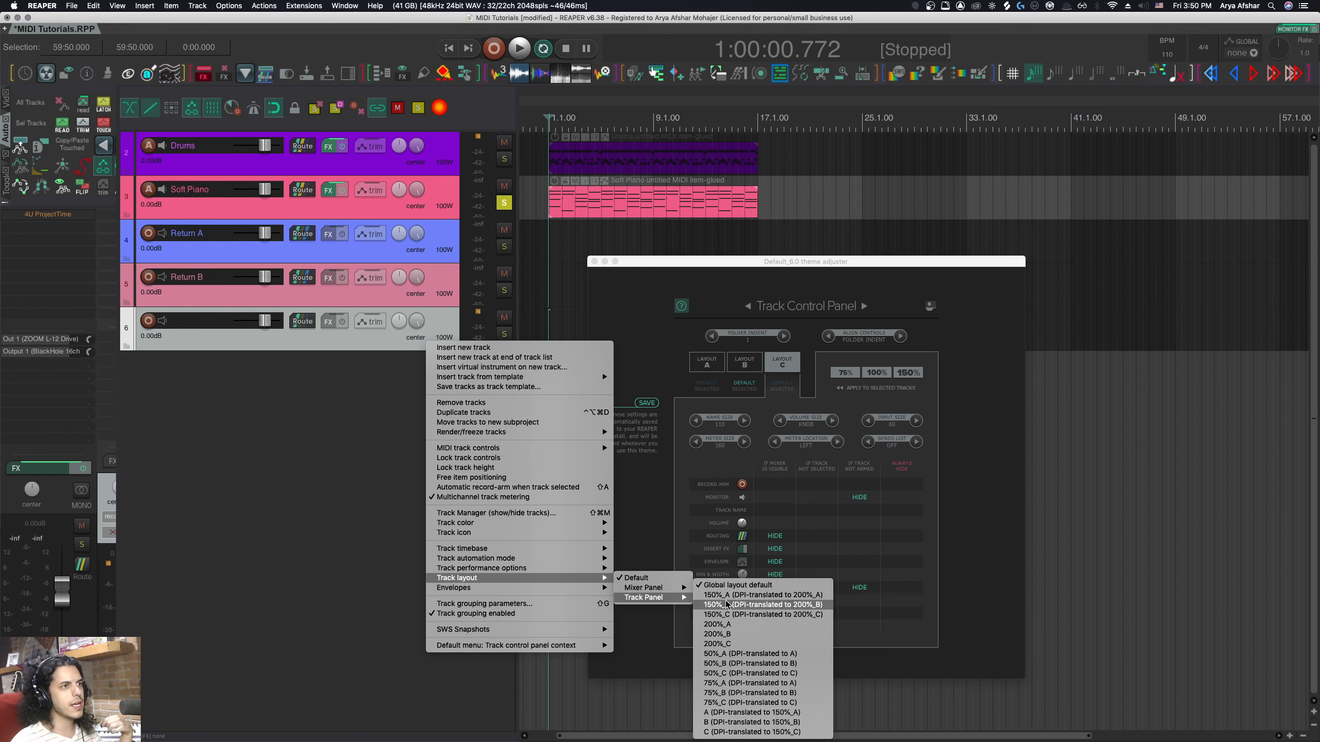
{"action": "left_click", "coordinate": [745, 712]}
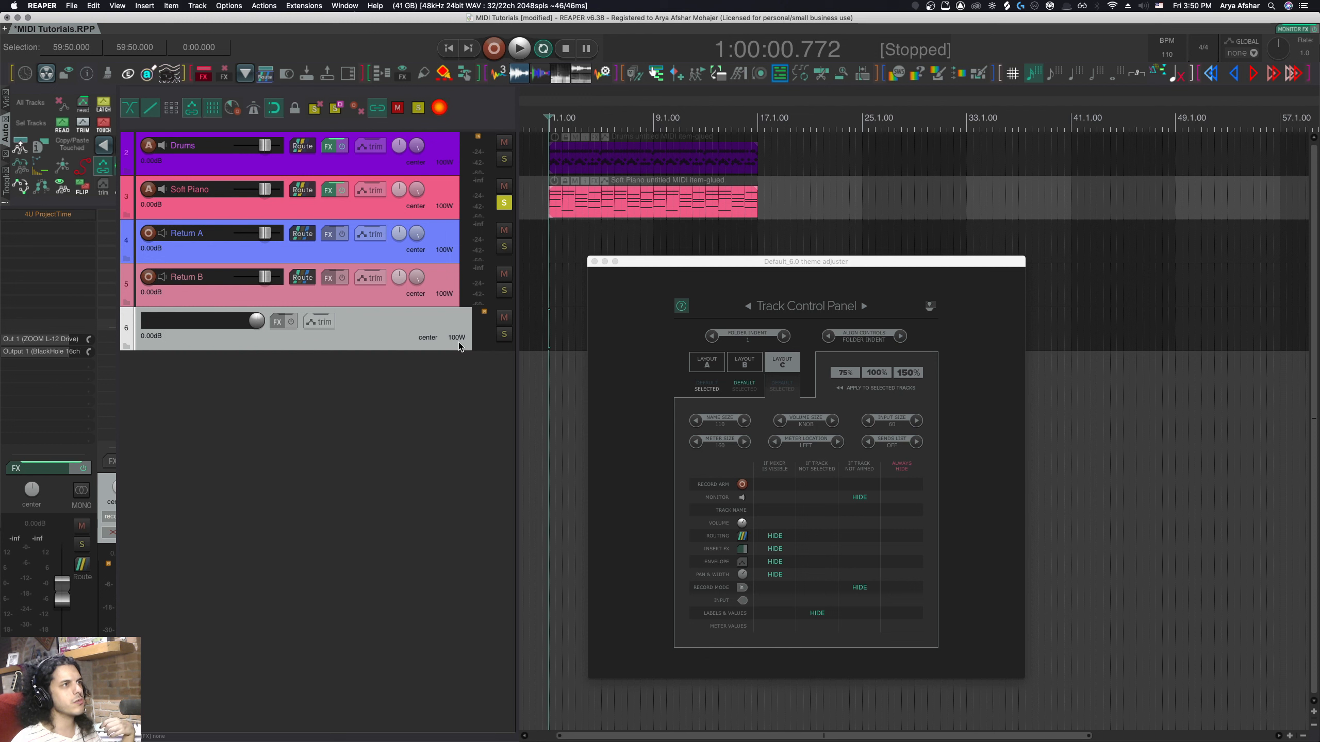
{"action": "right_click", "coordinate": [399, 339]}
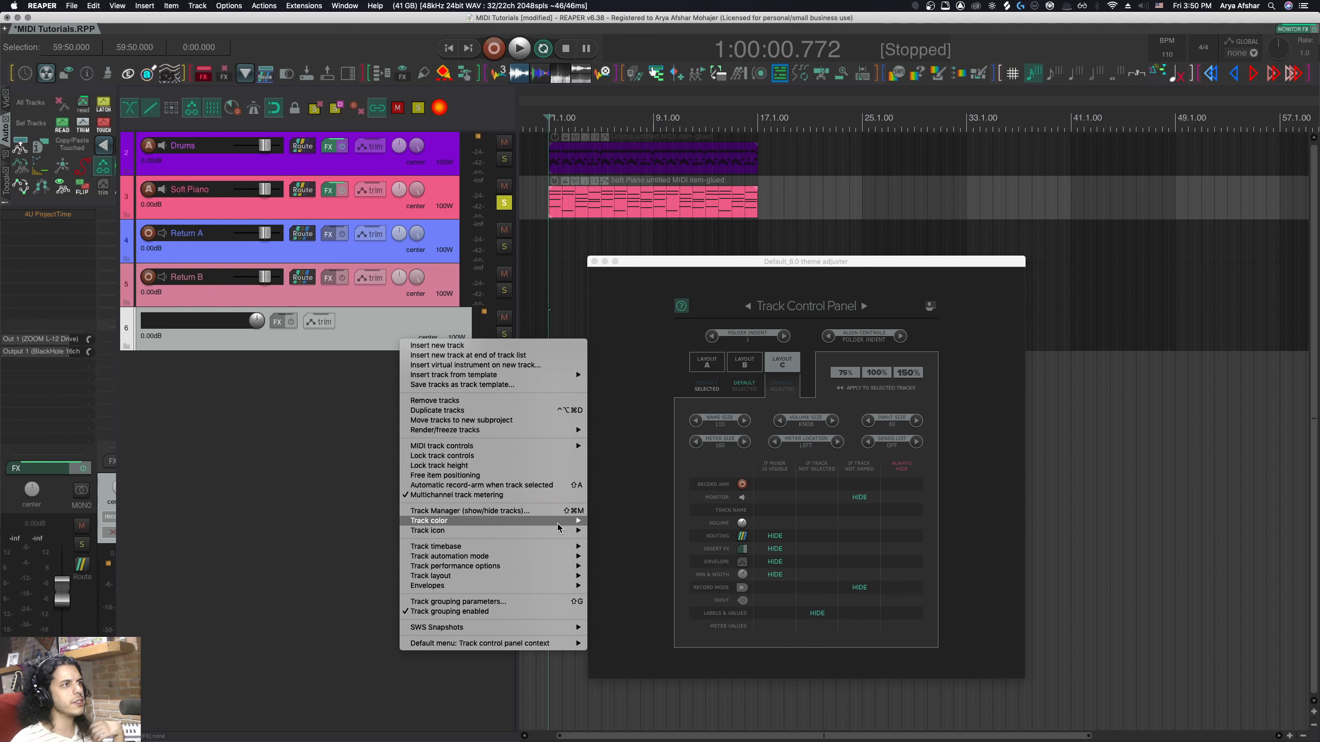
{"action": "mouse_move", "coordinate": [556, 532]}
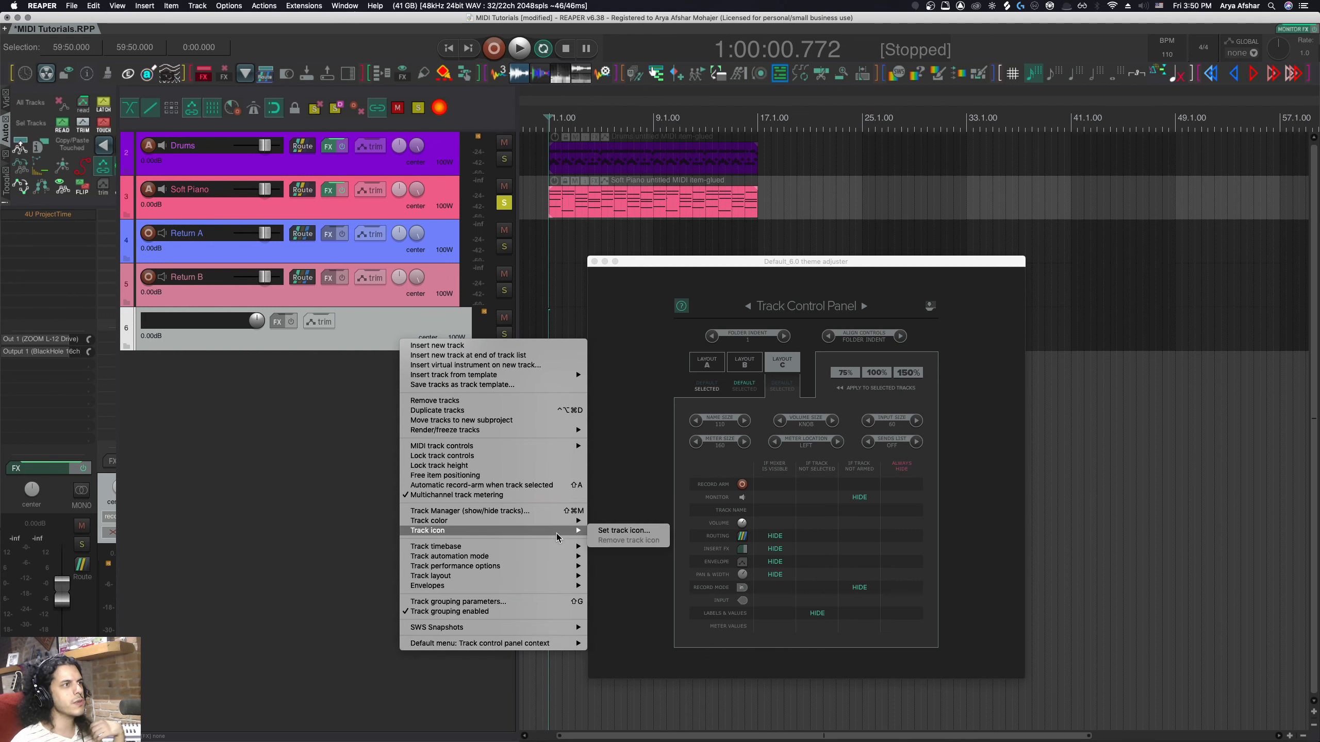
{"action": "left_click", "coordinate": [313, 510]}
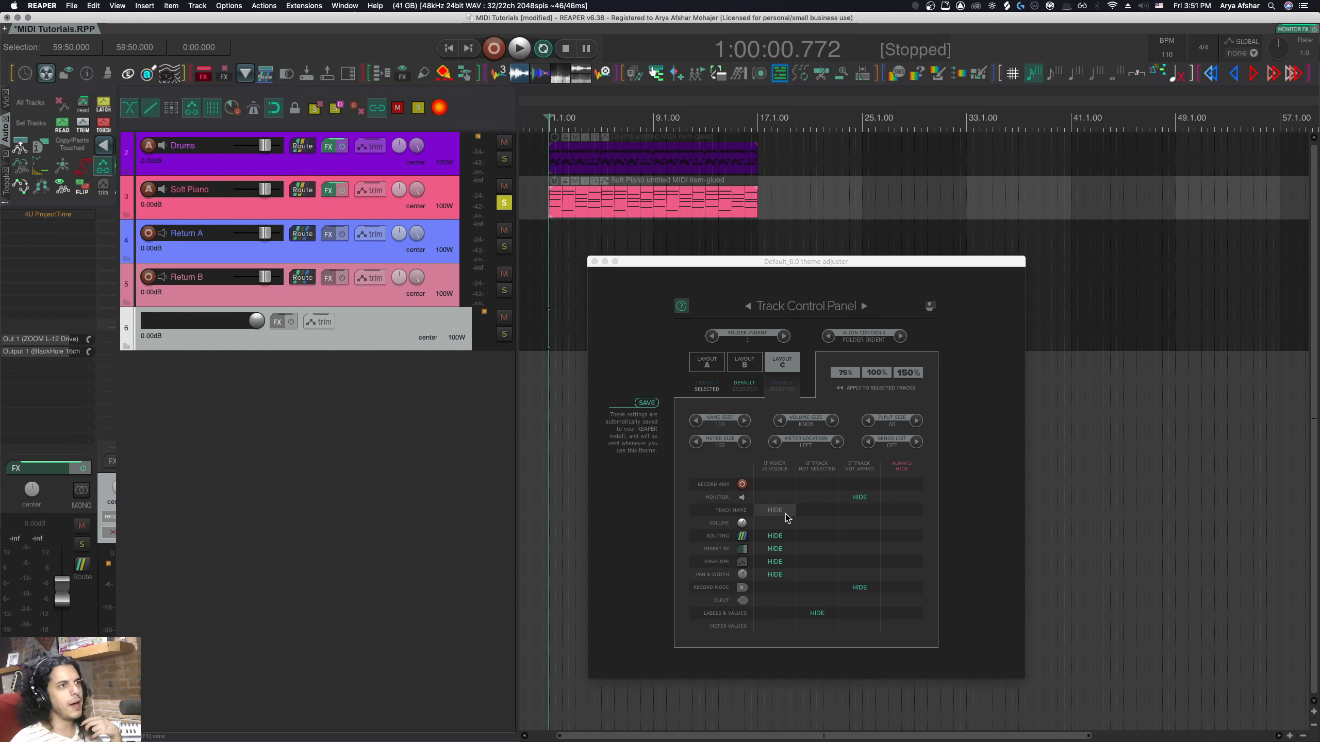
Increase the name size of Track Control Panel layout C to 170 in the theme adjuster.
{"action": "left_click", "coordinate": [743, 422]}
{"action": "left_click", "coordinate": [743, 422]}
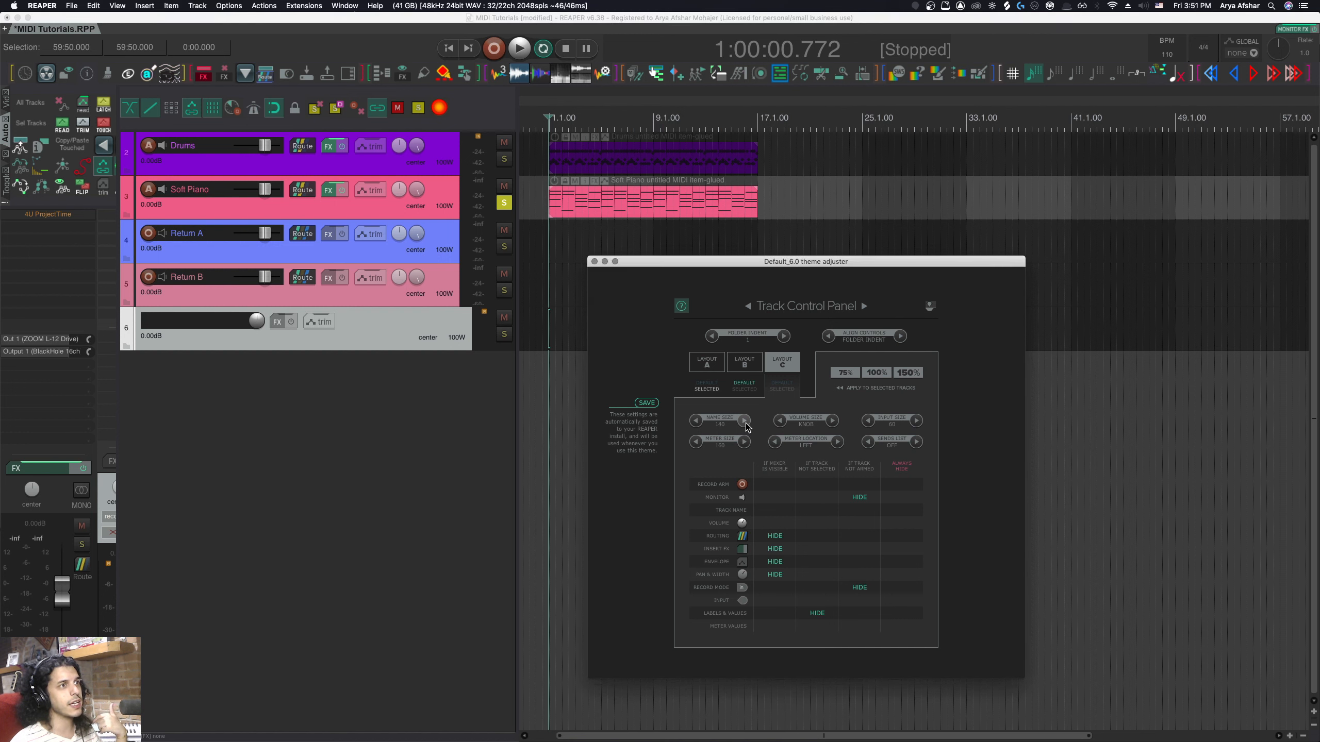
Name the empty track below Return B "Video Clip Part 1 2021-12-16".
{"action": "double_click", "coordinate": [186, 322]}
{"action": "type", "text": "Video"}
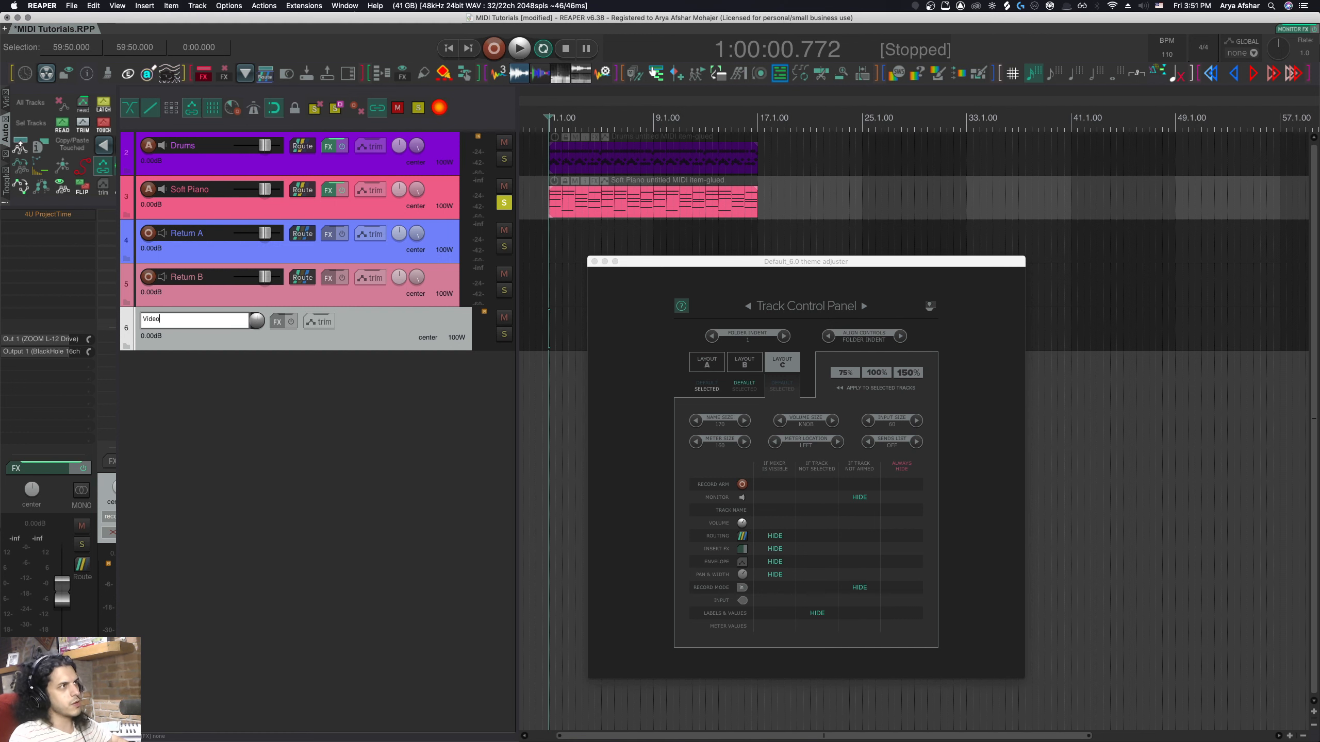
{"action": "type", "text": " Clip"}
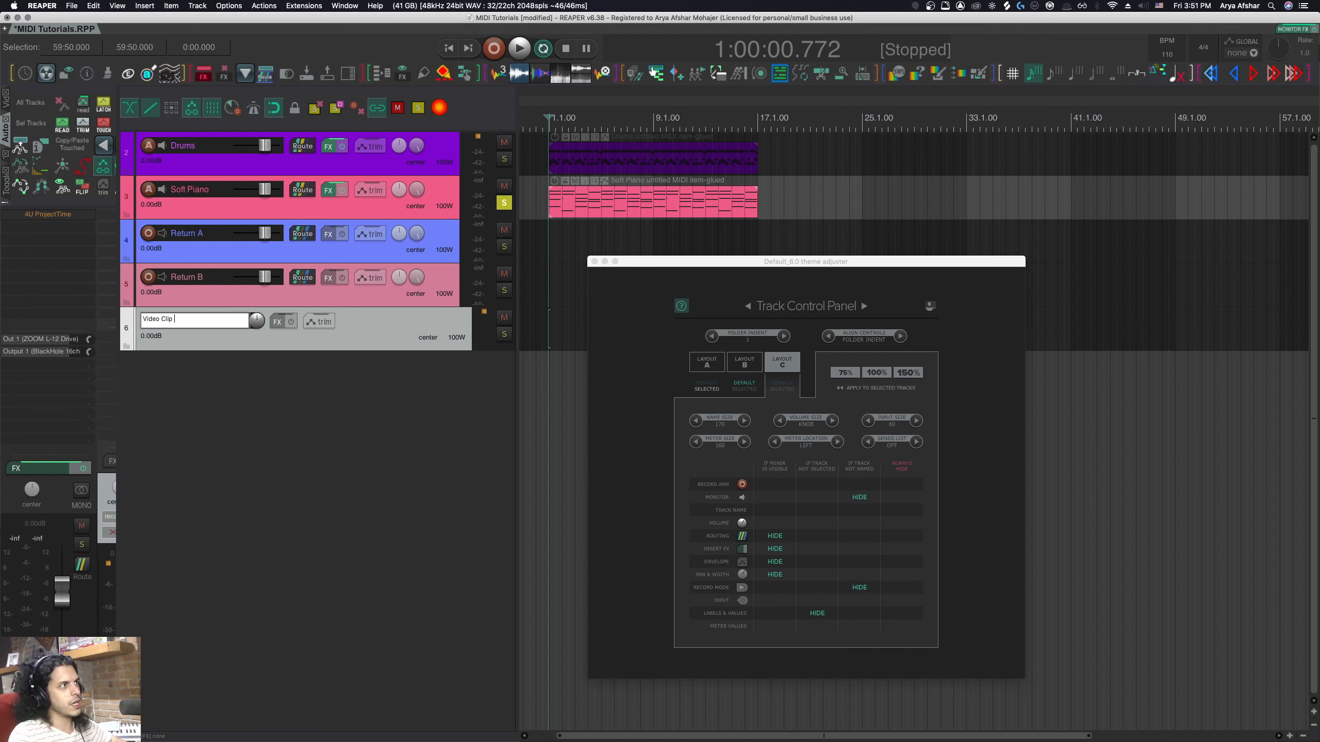
{"action": "type", "text": " Part 1"}
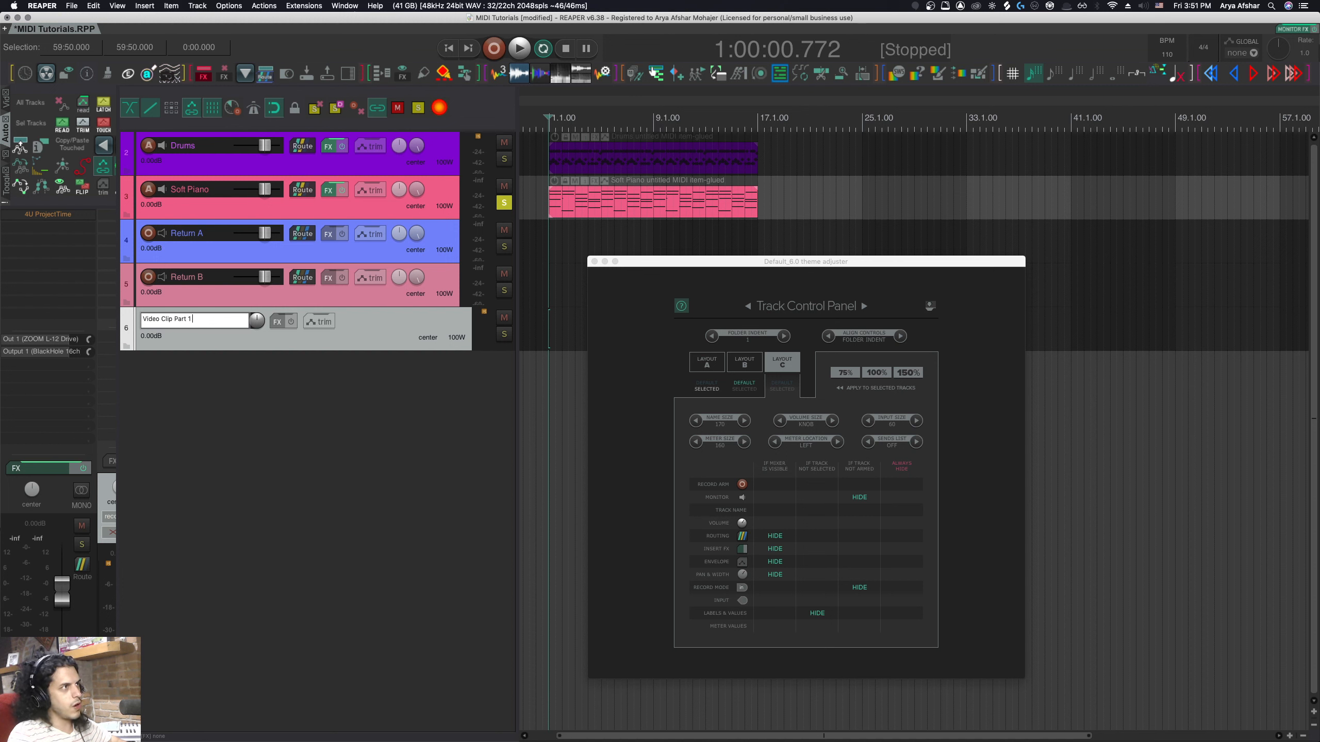
{"action": "type", "text": " 2021-12-"}
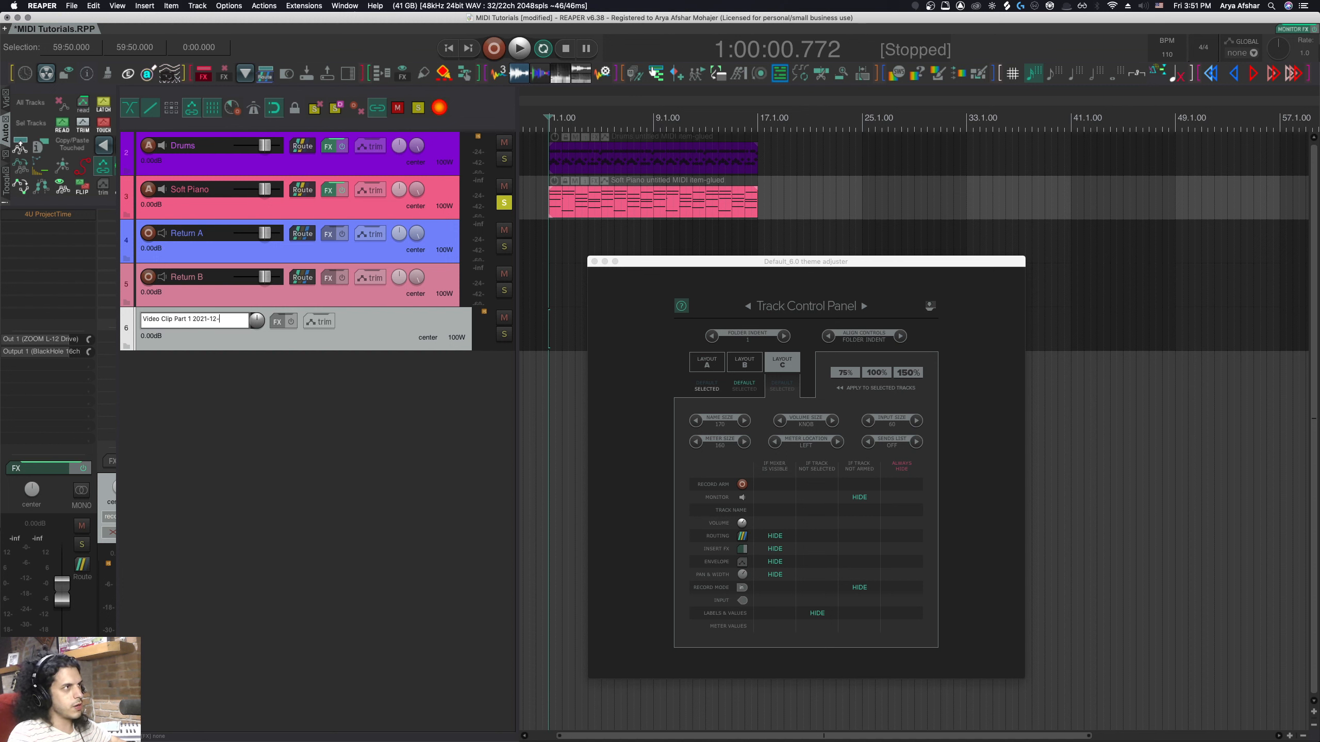
{"action": "type", "text": "16"}
{"action": "left_click", "coordinate": [235, 369]}
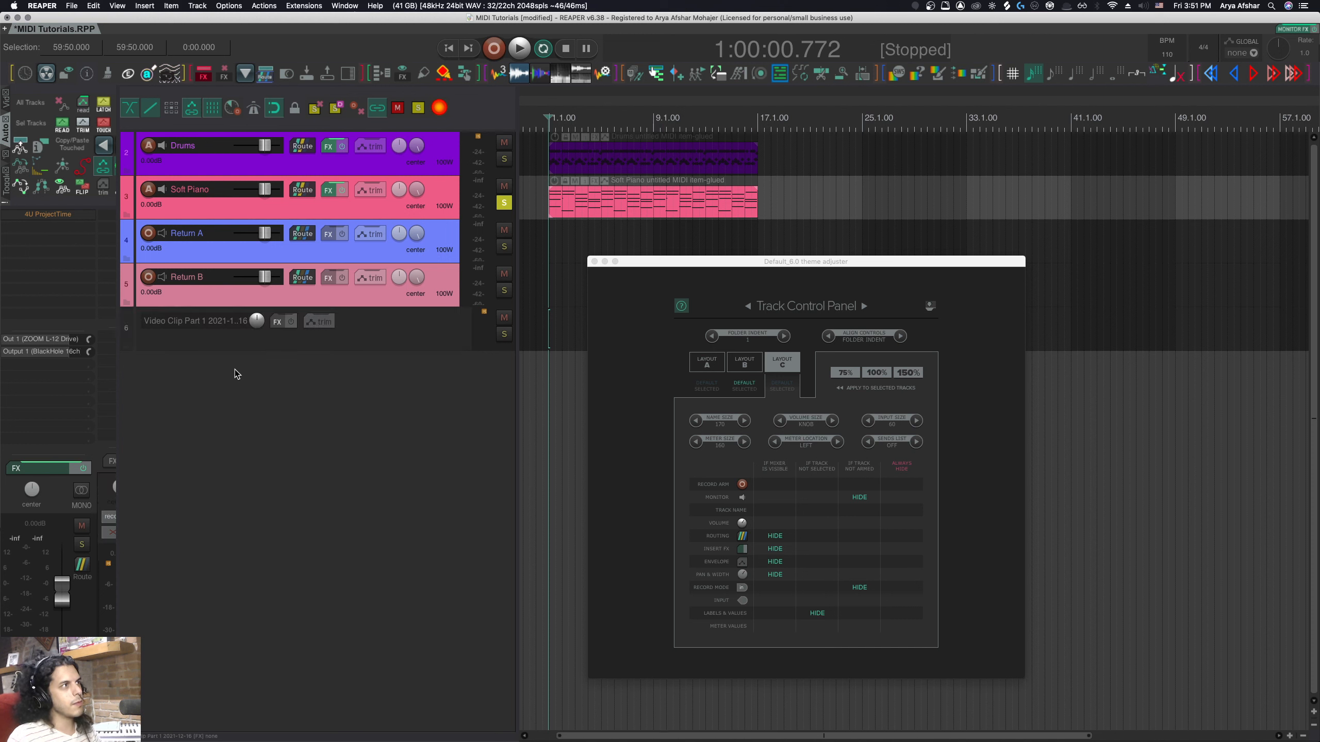
Reduce the name size of Track Control Panel layout C, and set layout A's name size to 170.
{"action": "left_click", "coordinate": [745, 423]}
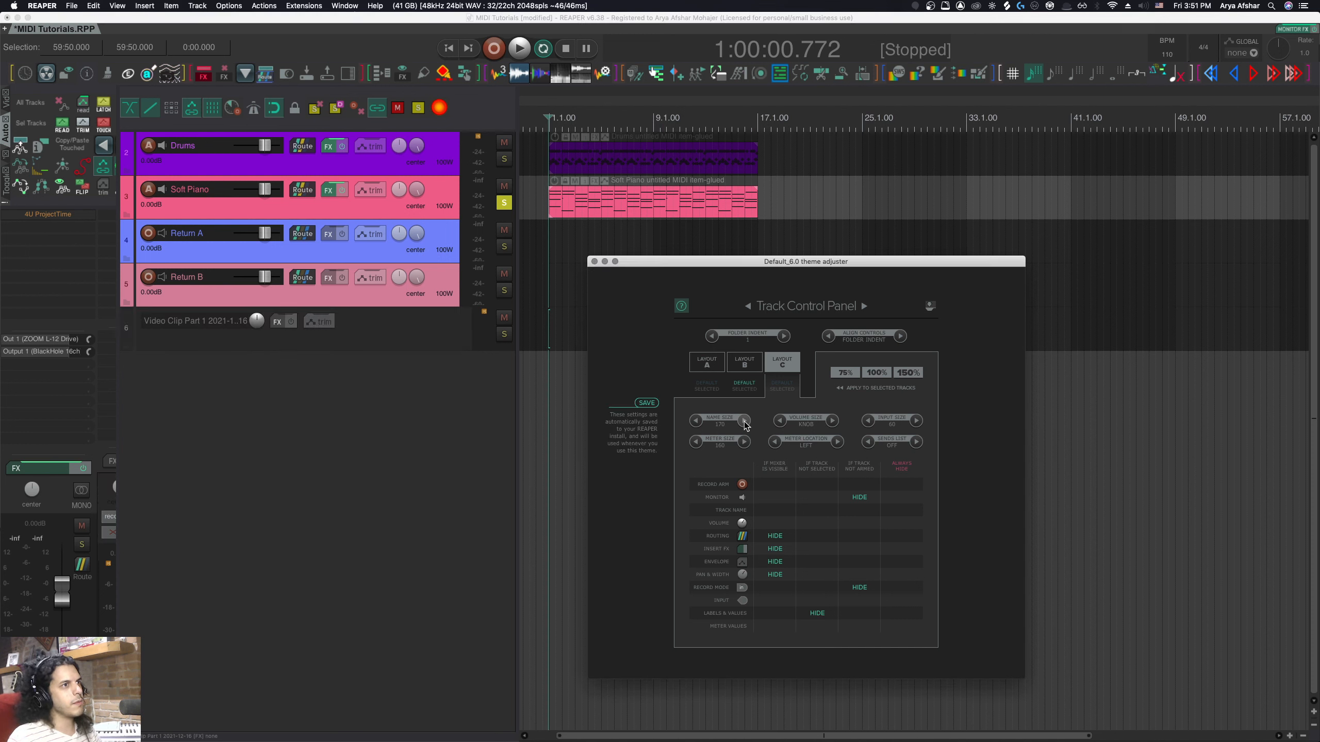
{"action": "left_click", "coordinate": [696, 421]}
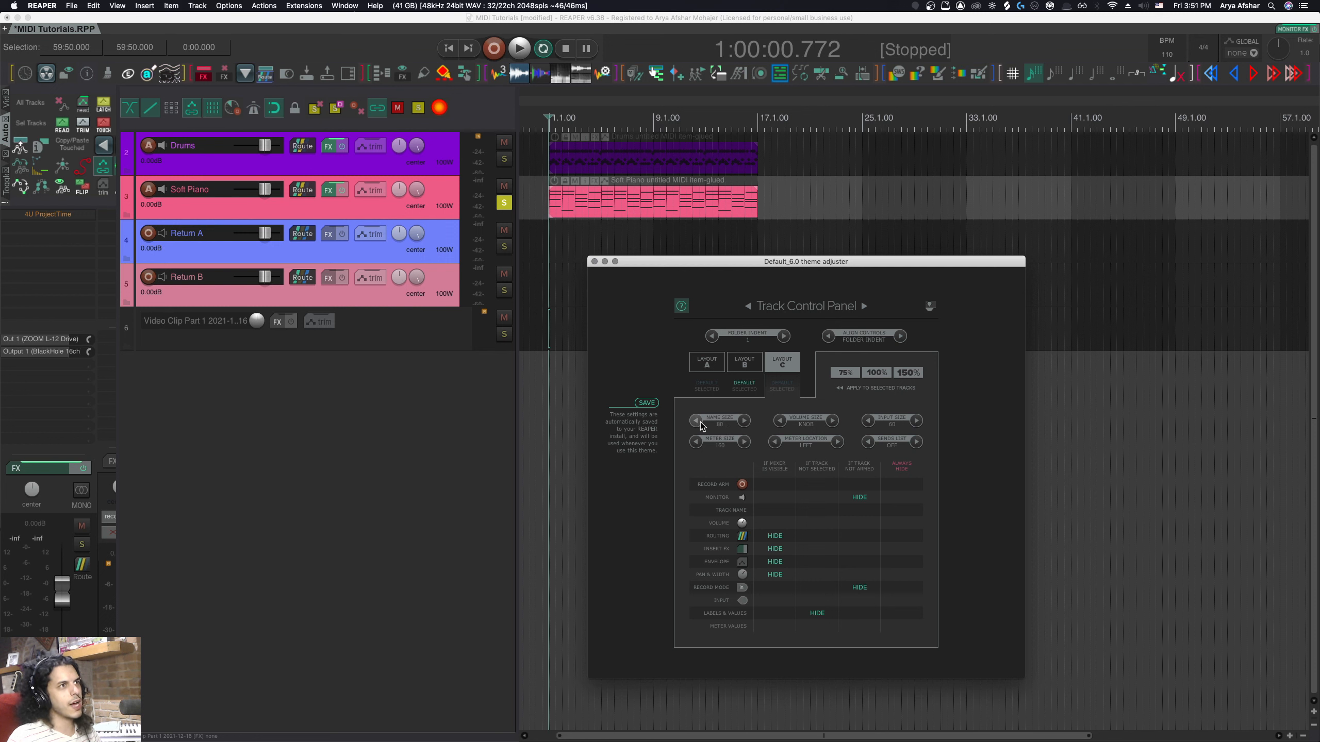
{"action": "left_click", "coordinate": [707, 362]}
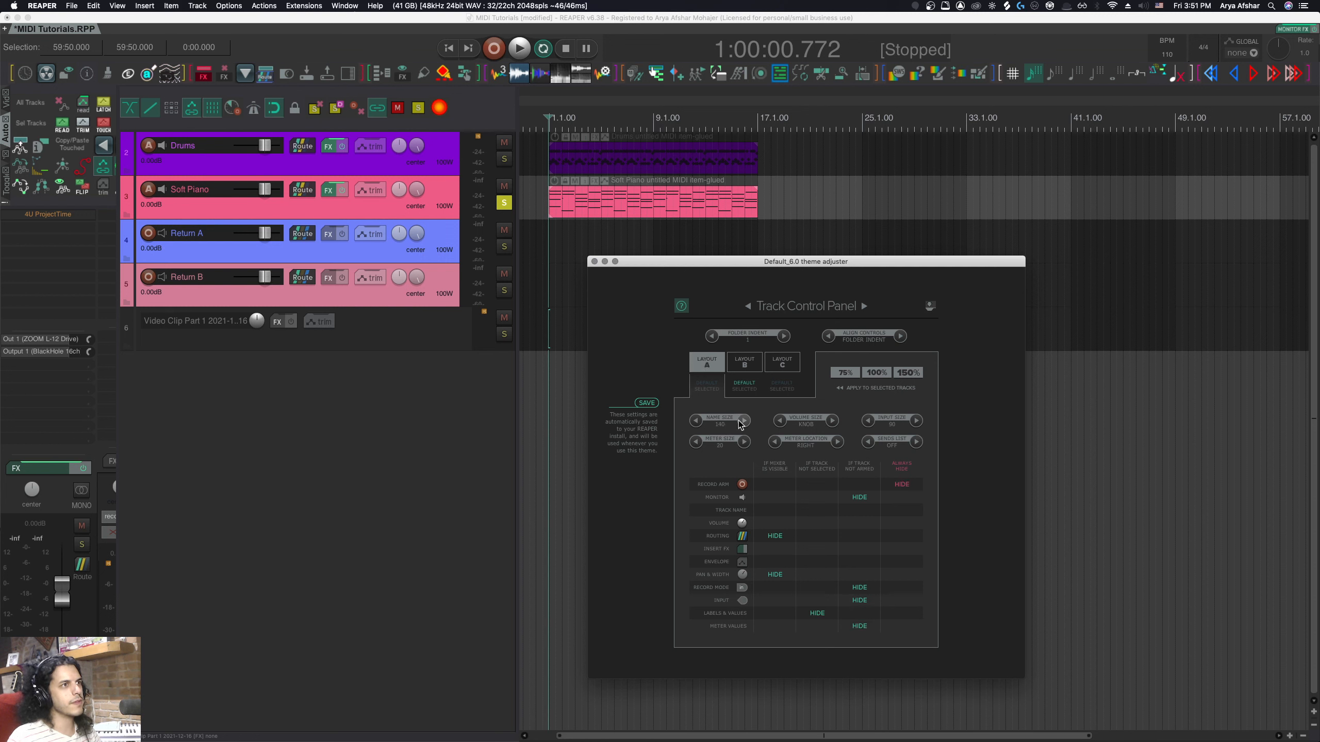
{"action": "left_click", "coordinate": [744, 421]}
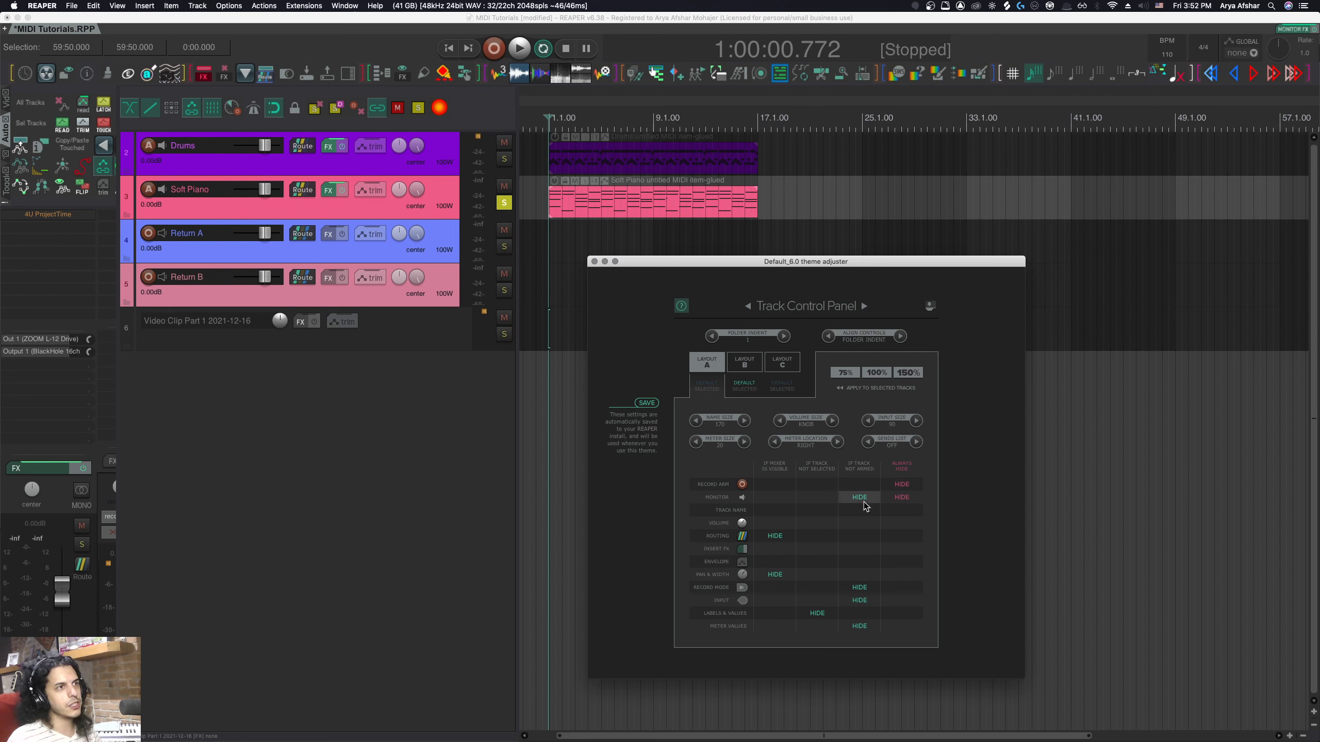
Set the volume, insert FX, pan and width, and record mode controls to always hide in layout A.
{"action": "left_click", "coordinate": [902, 525]}
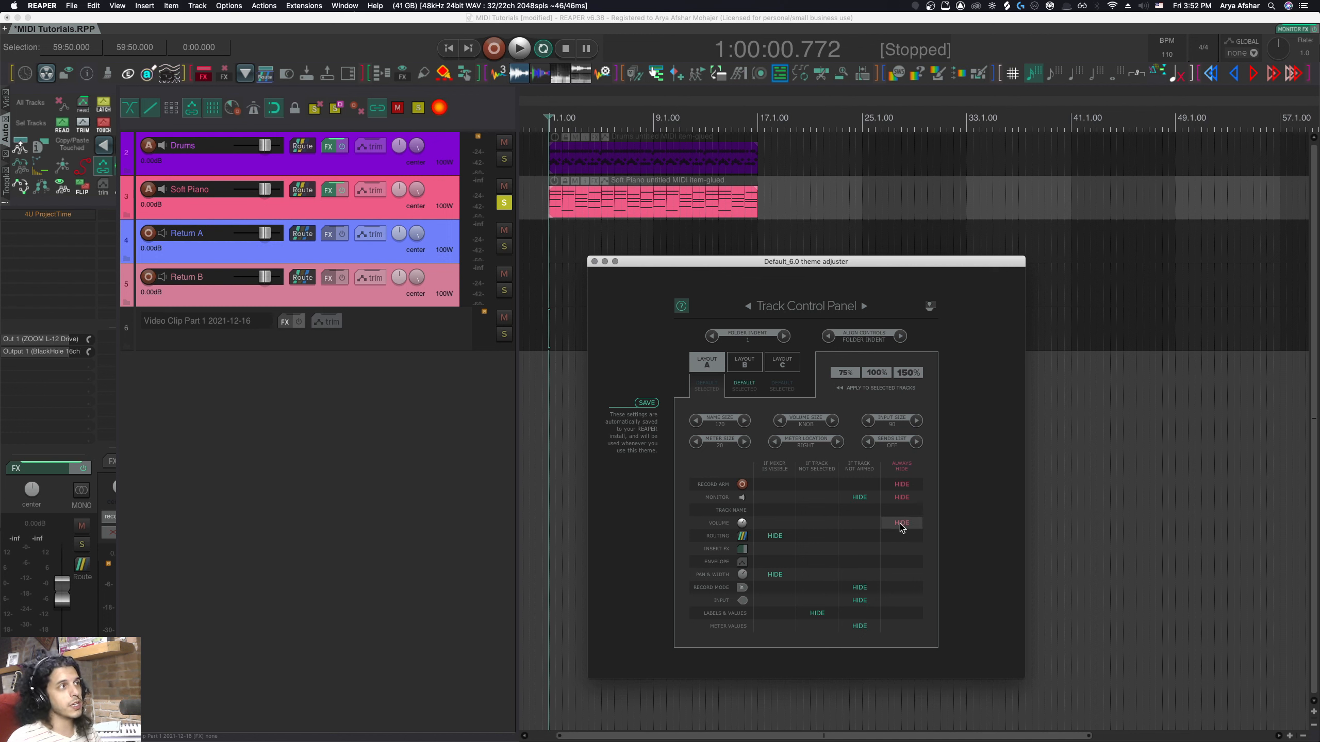
{"action": "left_click", "coordinate": [903, 552]}
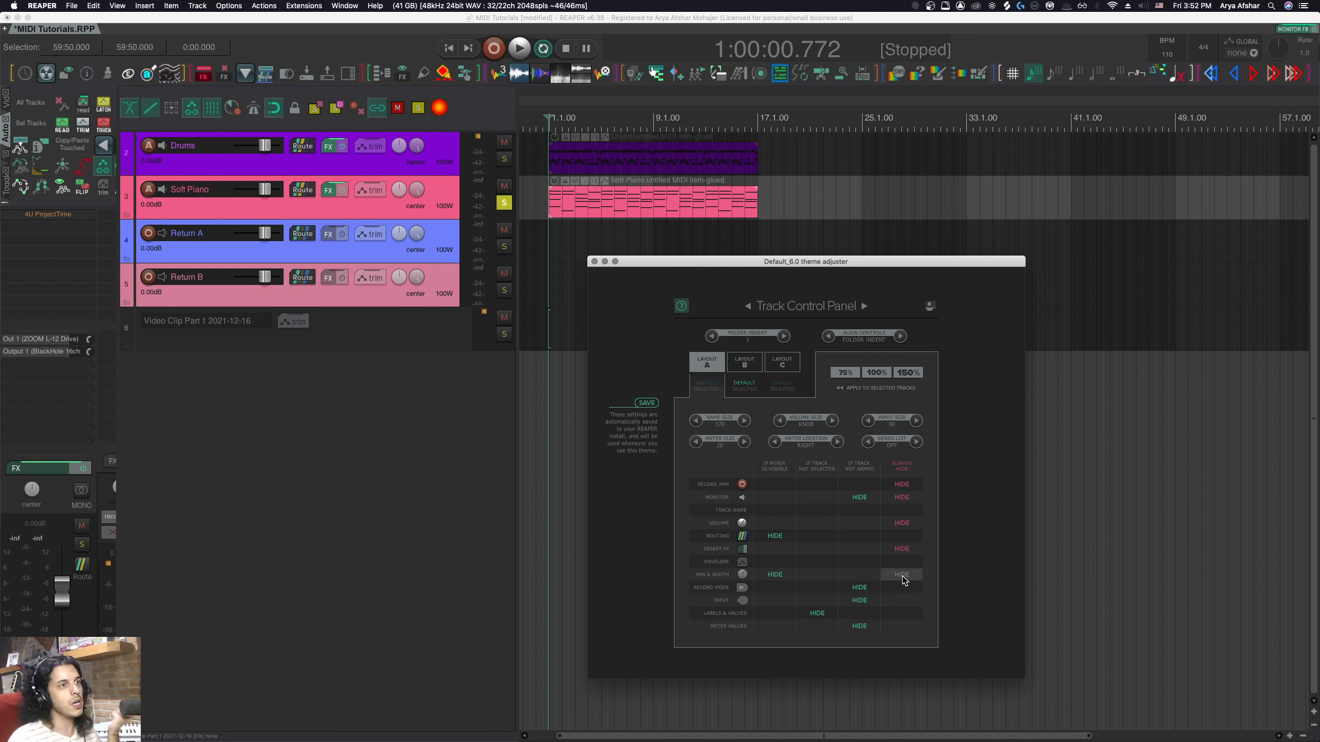
{"action": "left_click", "coordinate": [903, 577]}
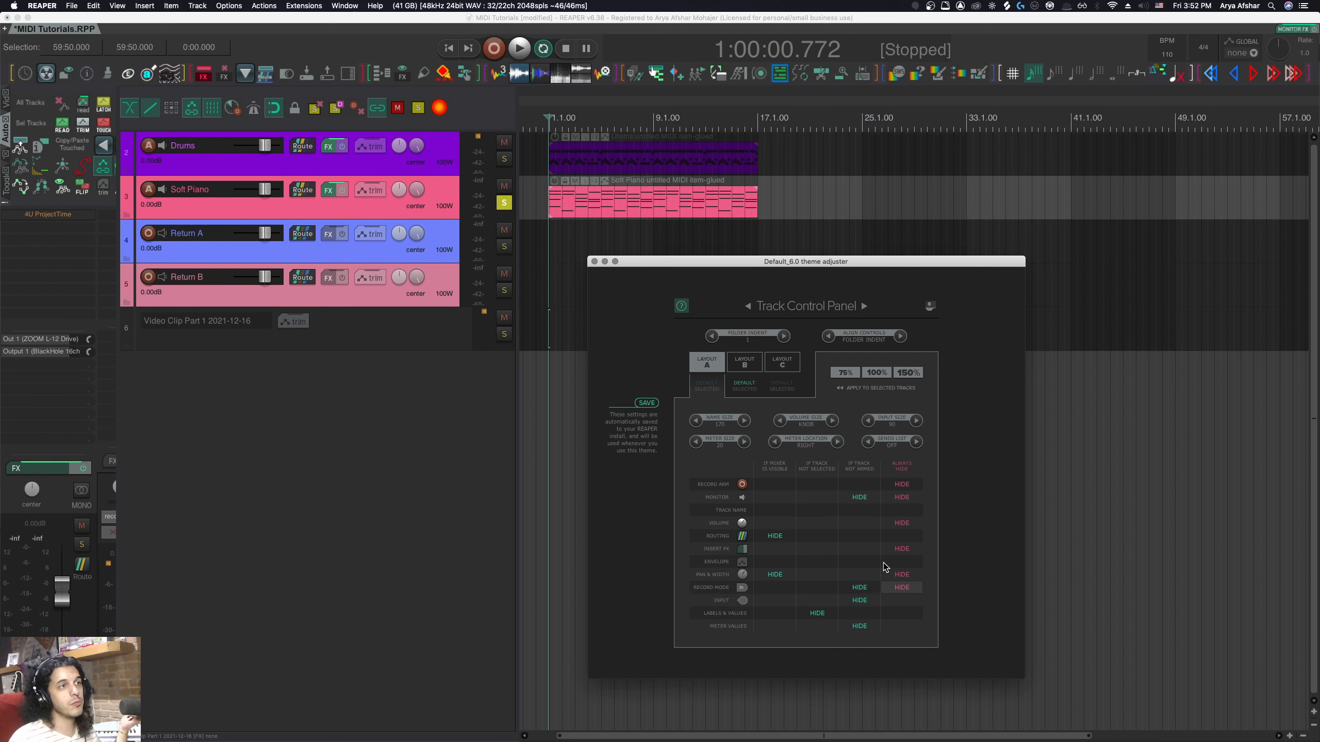
Add an empty track below the video clip track and set its track panel layout to B.
{"action": "double_click", "coordinate": [306, 390]}
{"action": "right_click", "coordinate": [306, 389]}
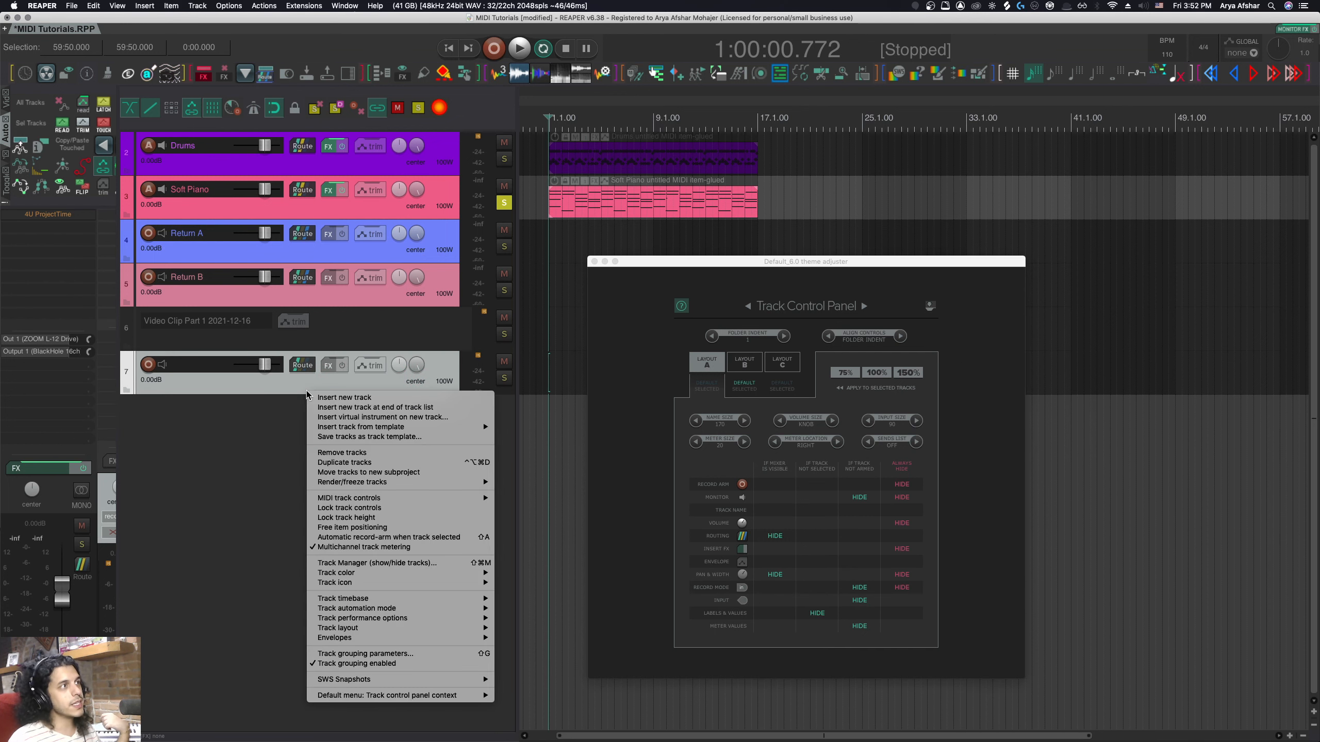
{"action": "mouse_move", "coordinate": [353, 628]}
{"action": "mouse_move", "coordinate": [535, 647]}
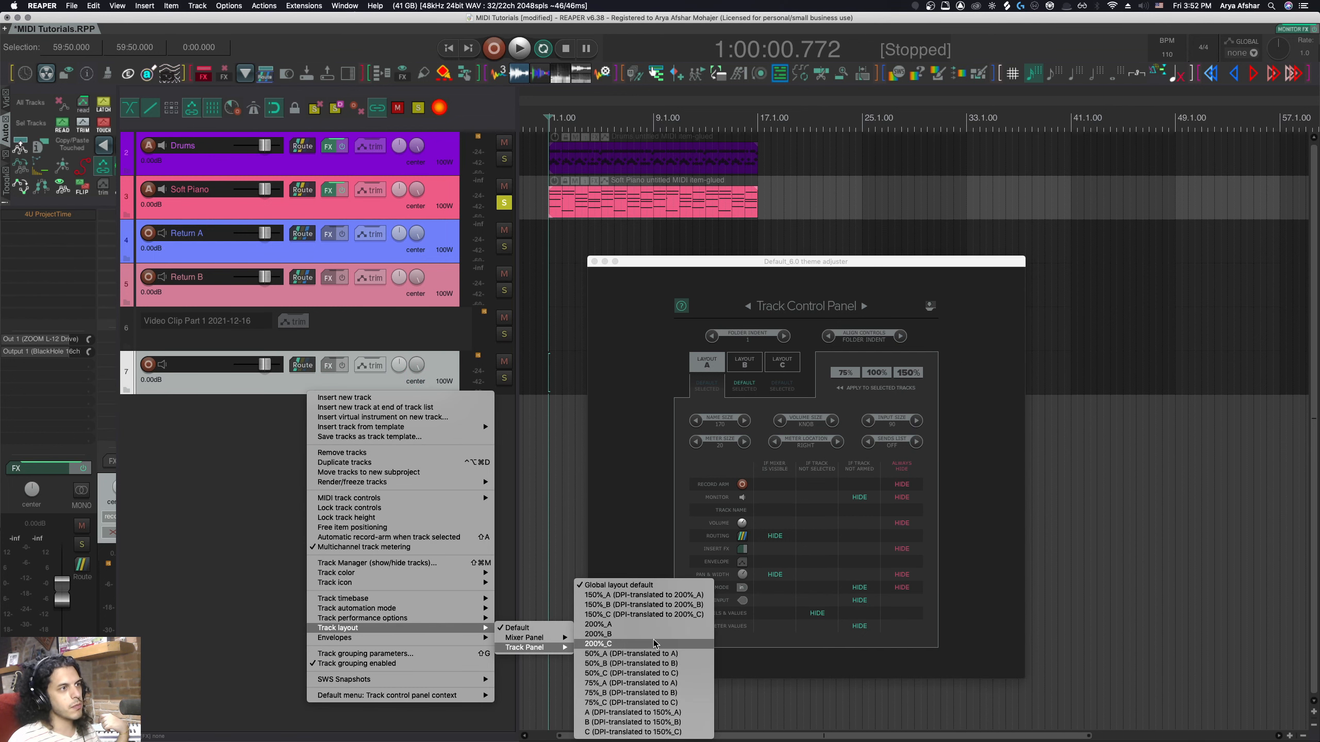
{"action": "left_click", "coordinate": [650, 723]}
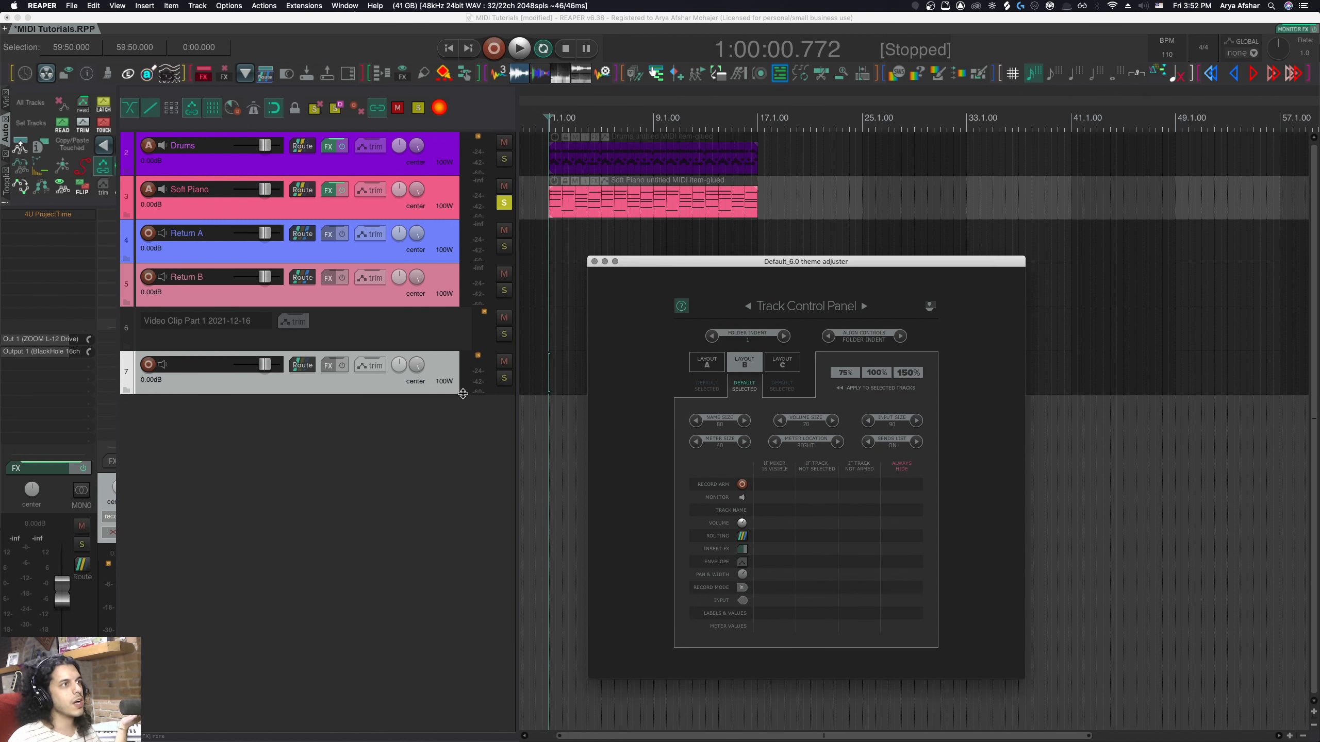
Examine how layout B's track controls adapt by making the tracks taller, collapsing them and enlarging them again.
{"action": "key", "text": "Page_Up"}
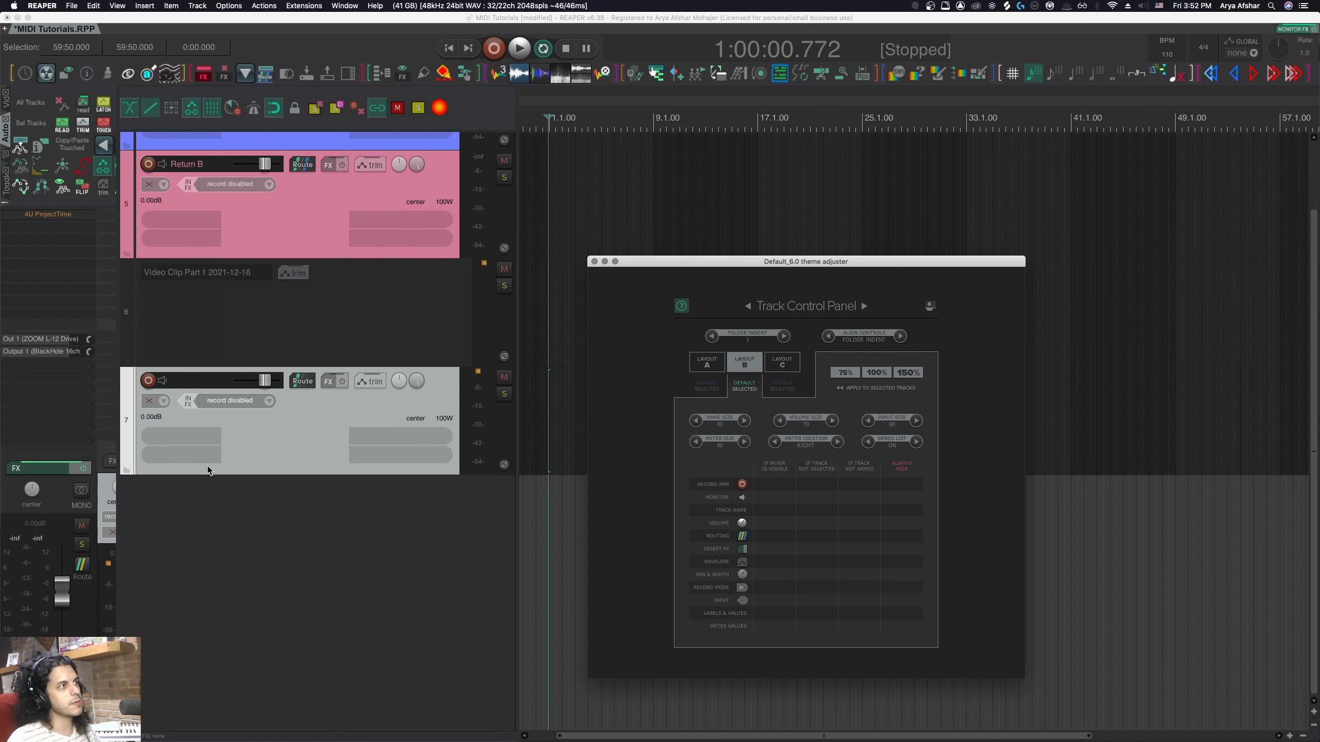
{"action": "key", "text": "Page_Up"}
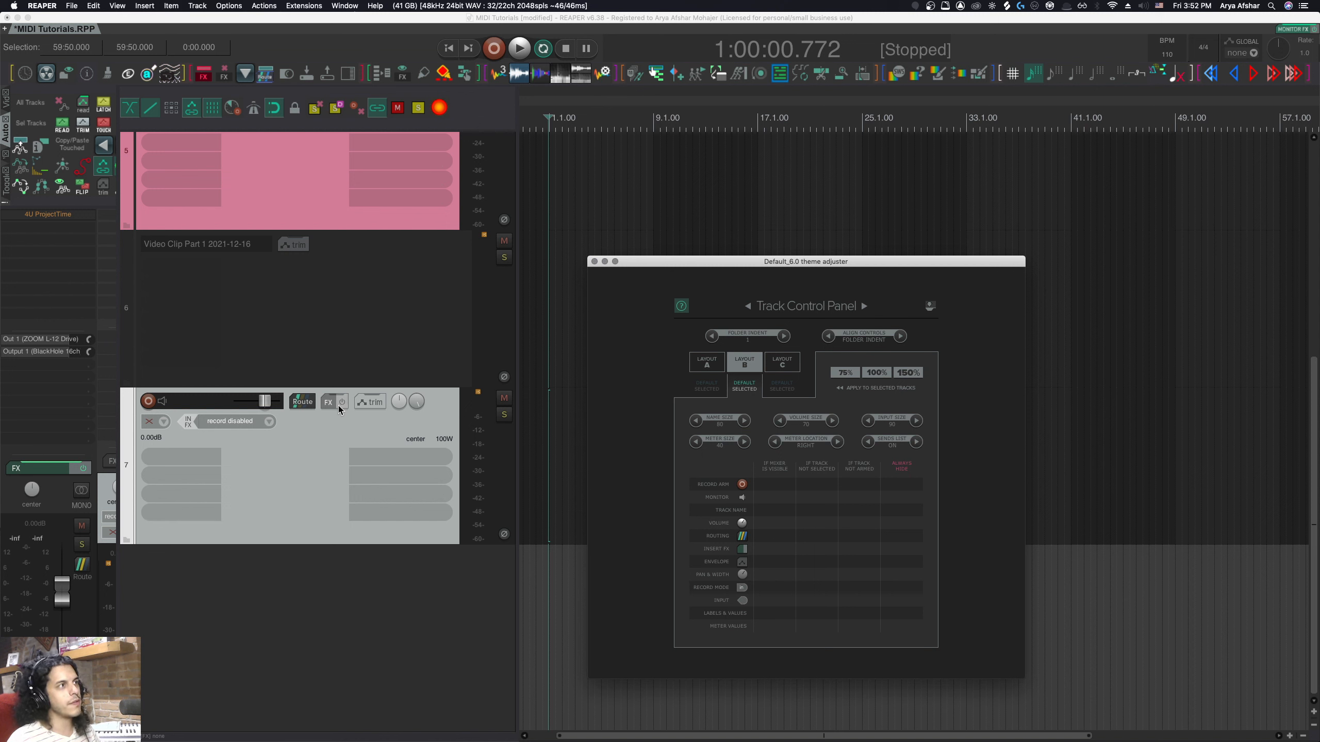
{"action": "scroll", "coordinate": [313, 437], "scroll_direction": "down", "scroll_amount": 8}
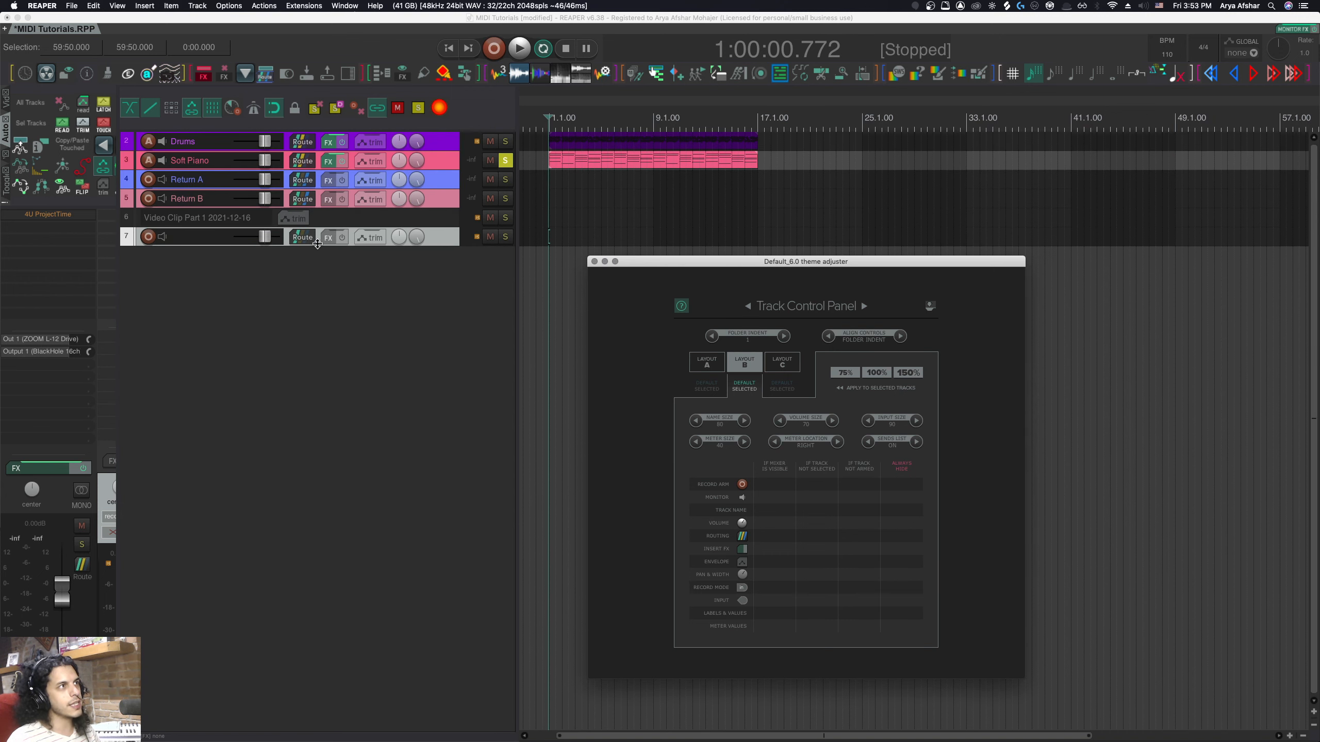
{"action": "scroll", "coordinate": [411, 270], "scroll_direction": "up", "scroll_amount": 8}
{"action": "scroll", "coordinate": [400, 279], "scroll_direction": "up", "scroll_amount": 6}
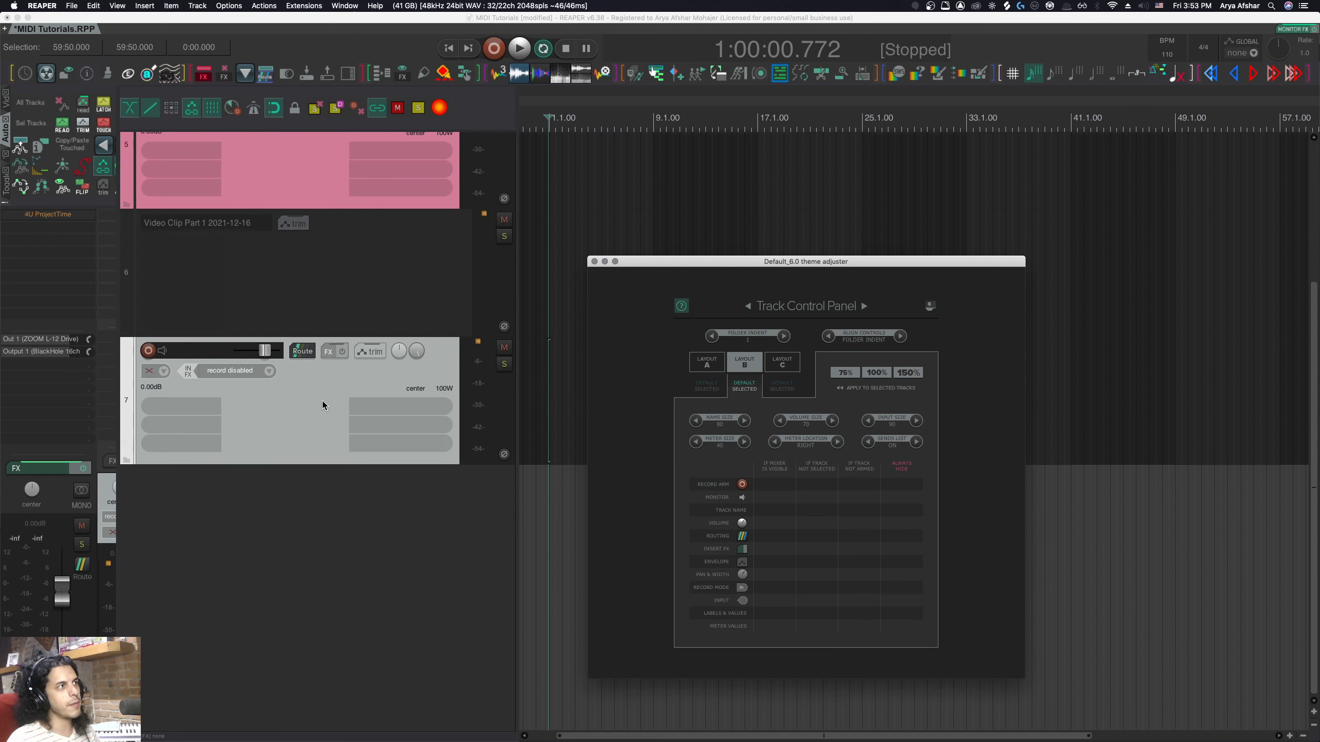
Try a larger meter size for Track Control Panel layout B, and return it to the original size.
{"action": "left_click", "coordinate": [744, 441]}
{"action": "left_click", "coordinate": [744, 441]}
{"action": "left_click", "coordinate": [744, 441]}
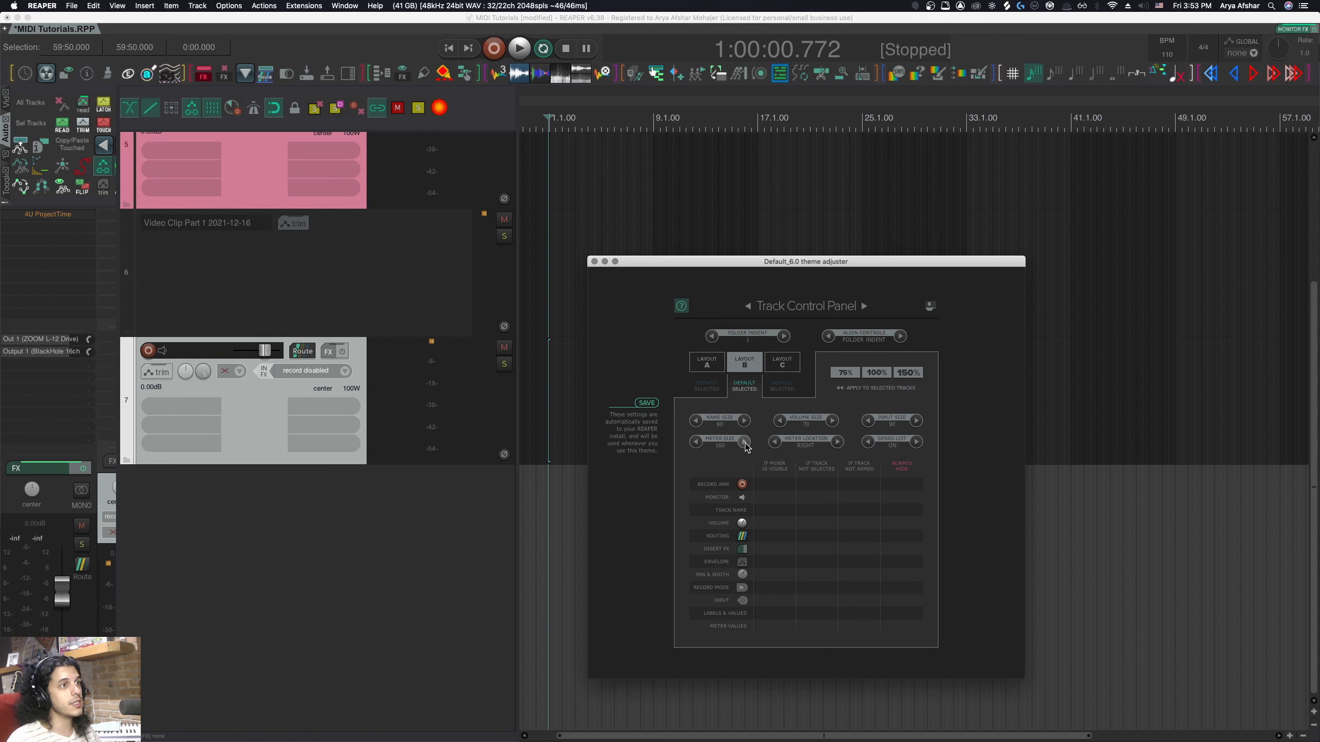
{"action": "left_click", "coordinate": [696, 441]}
{"action": "left_click", "coordinate": [696, 441]}
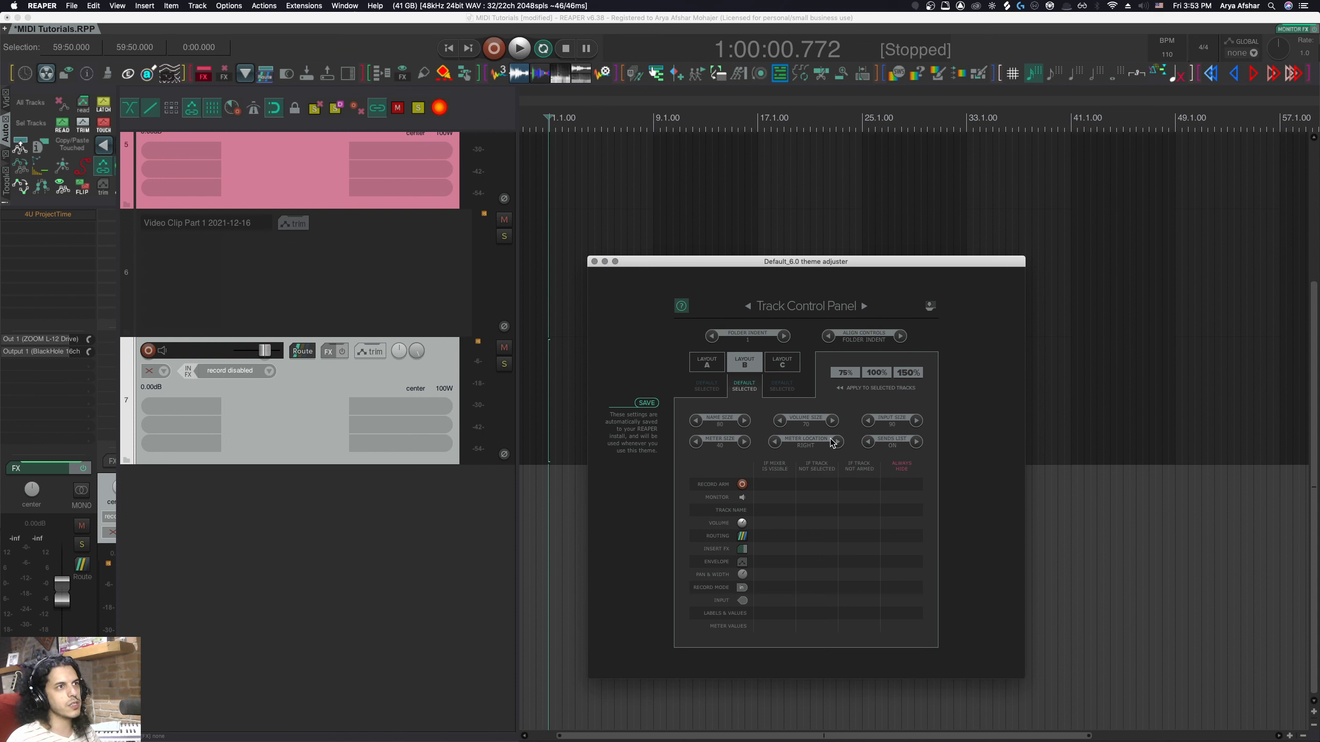
Try volume sizes of 100 and 130 in layout B, and return the volume size to 70.
{"action": "left_click", "coordinate": [833, 421]}
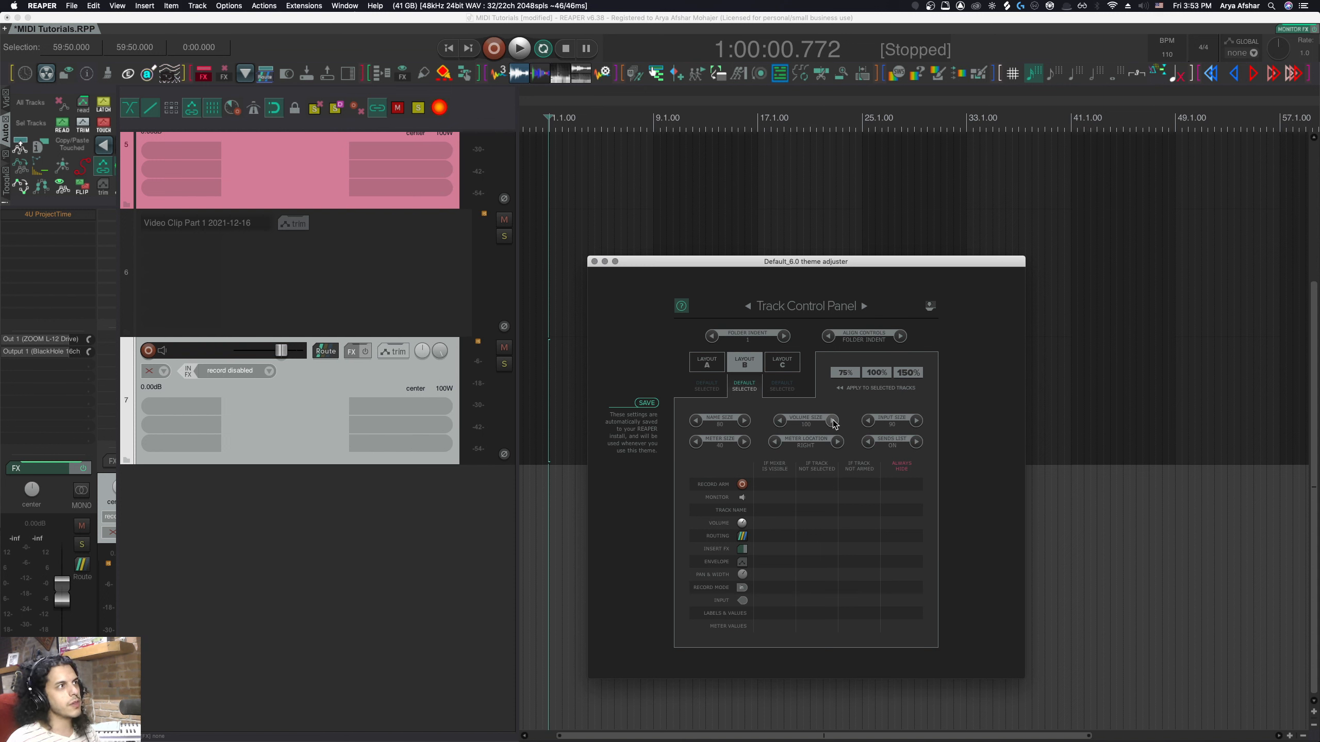
{"action": "left_click", "coordinate": [832, 421]}
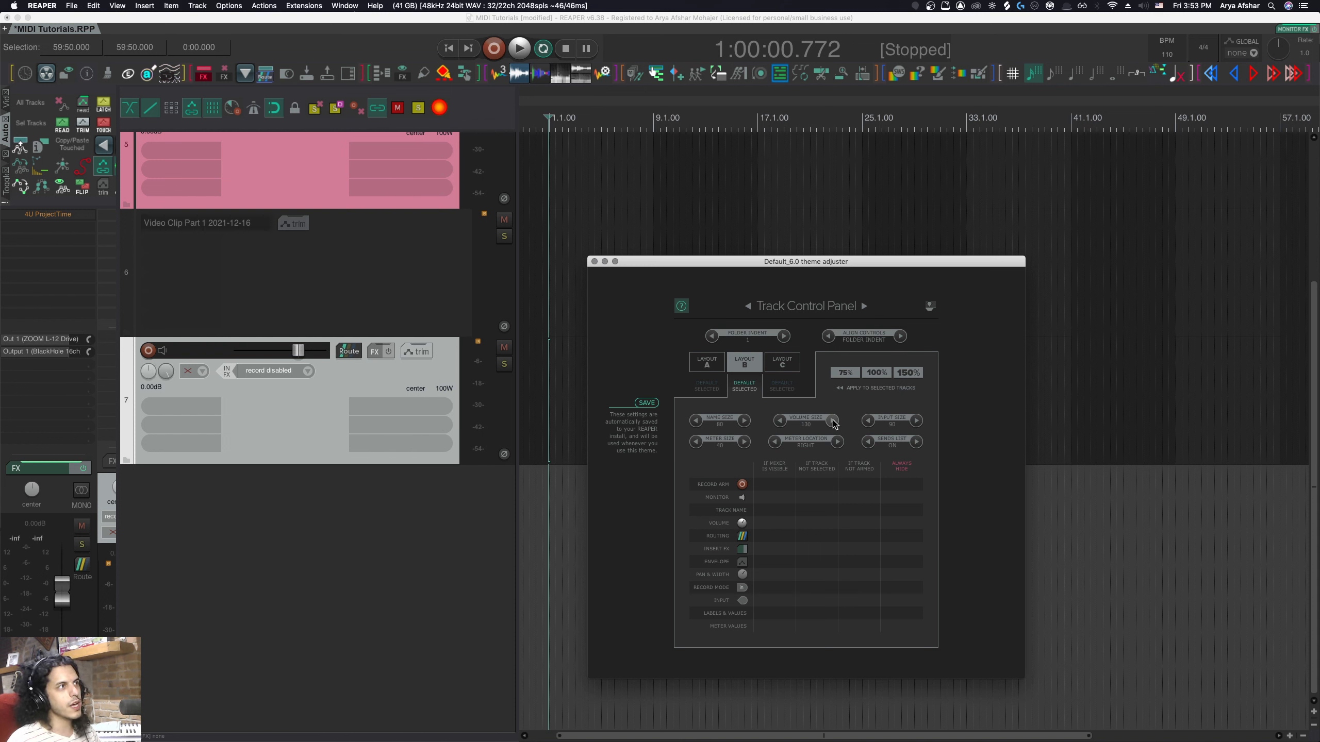
{"action": "left_click", "coordinate": [780, 421]}
{"action": "left_click", "coordinate": [780, 421]}
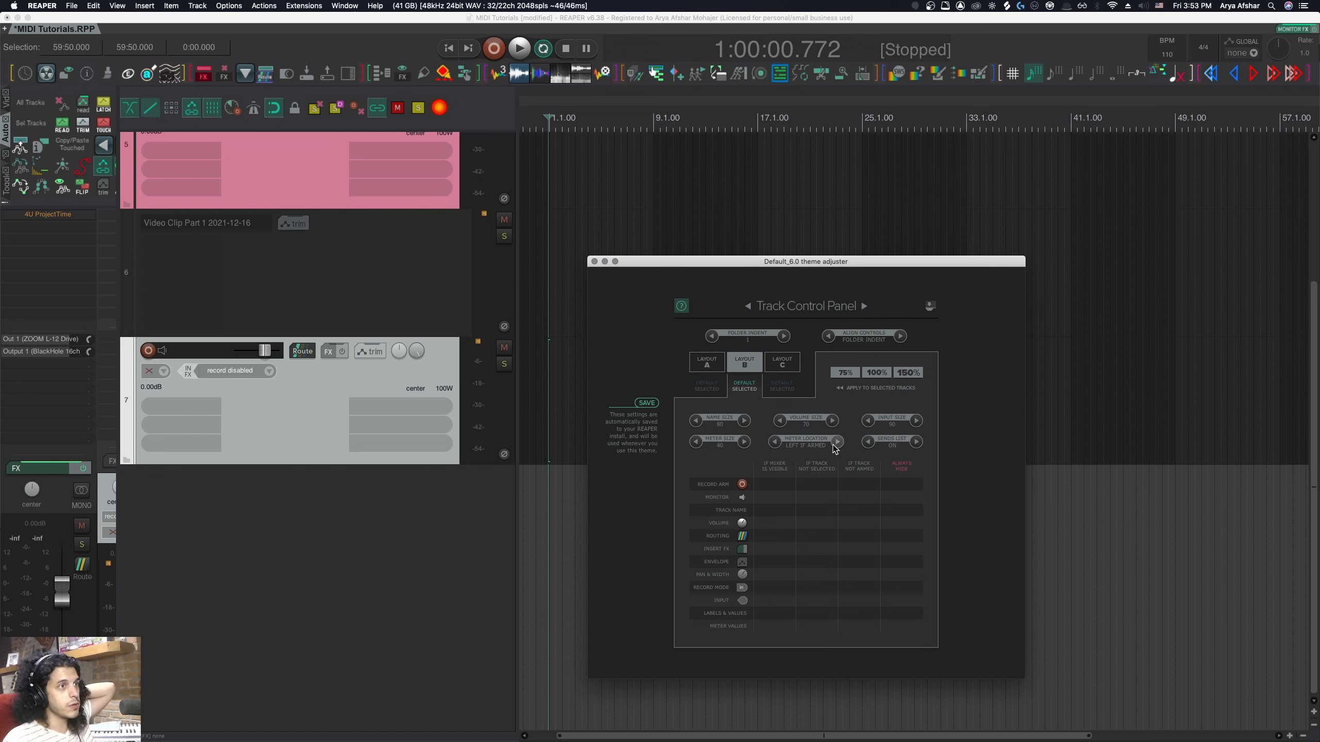
Try the Left and Left If Armed meter locations in layout B, test-arming the empty track, and return the location to Right.
{"action": "left_click", "coordinate": [775, 442]}
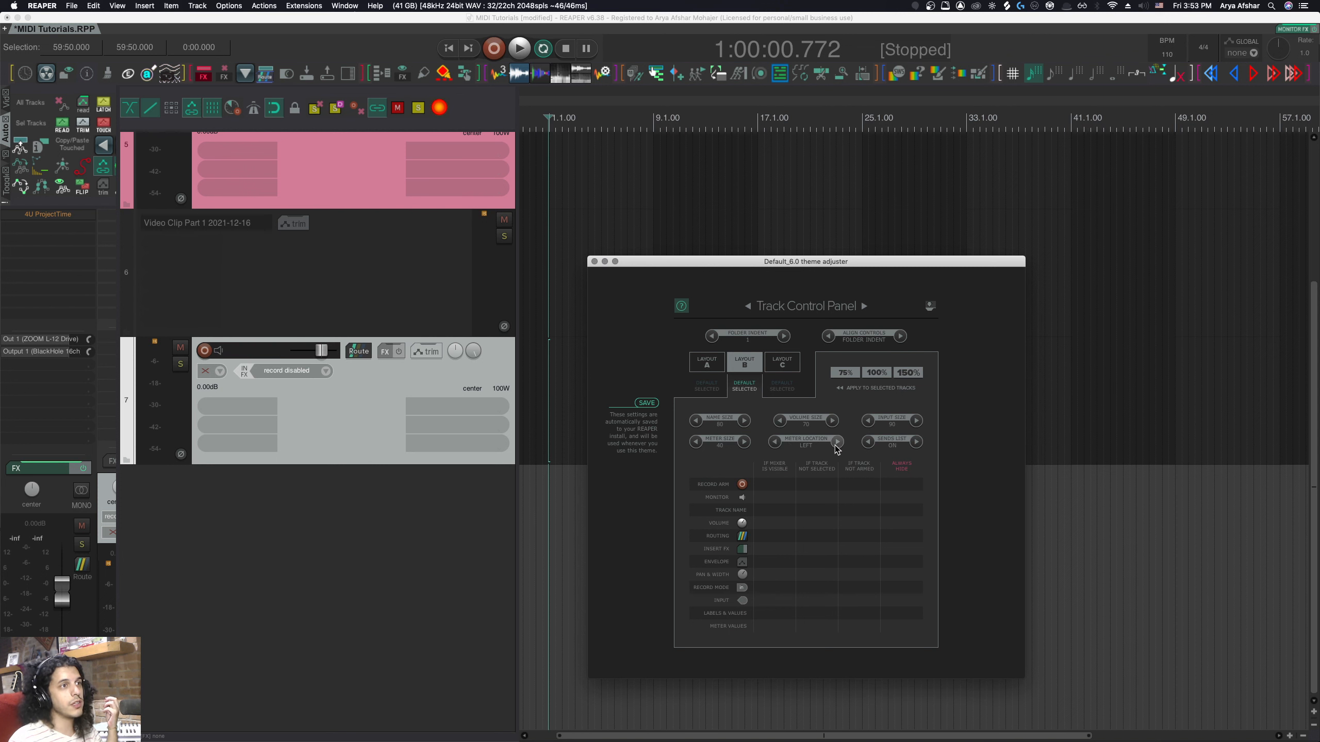
{"action": "left_click", "coordinate": [838, 442]}
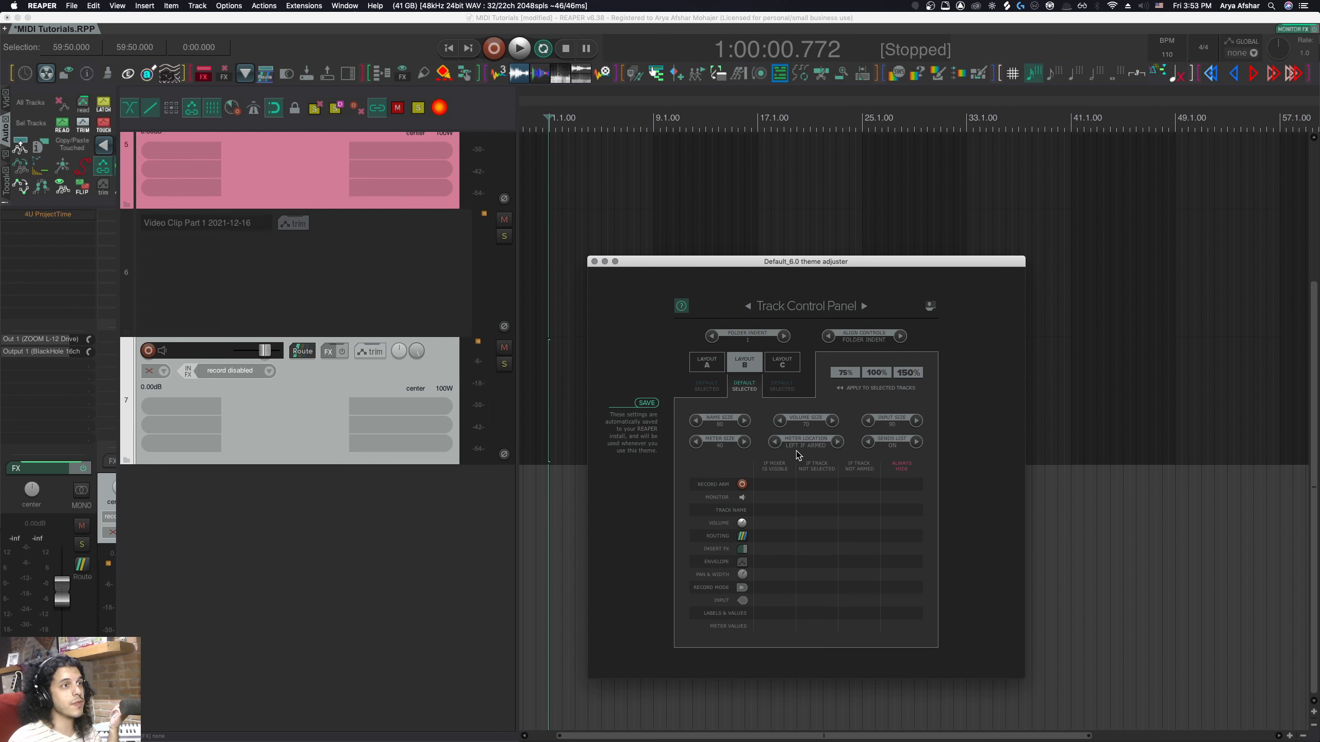
{"action": "left_click", "coordinate": [148, 351]}
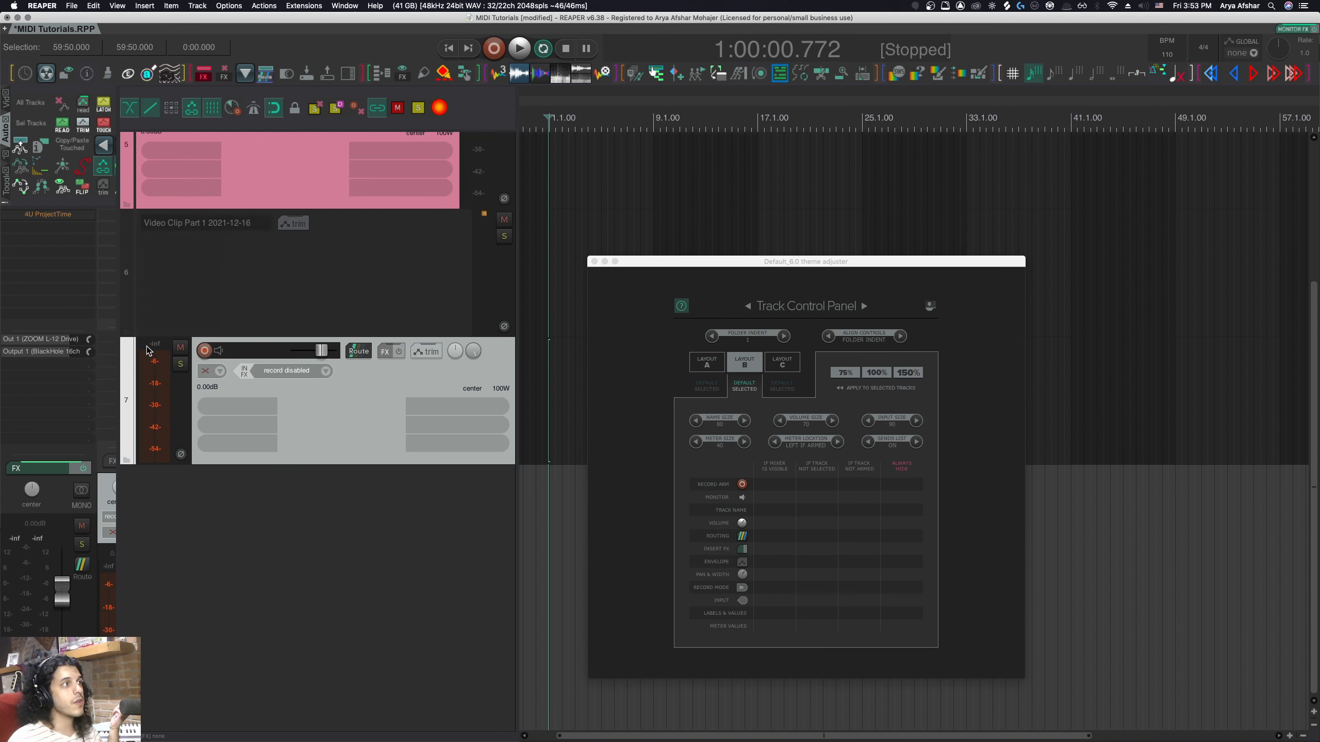
{"action": "left_click", "coordinate": [203, 349]}
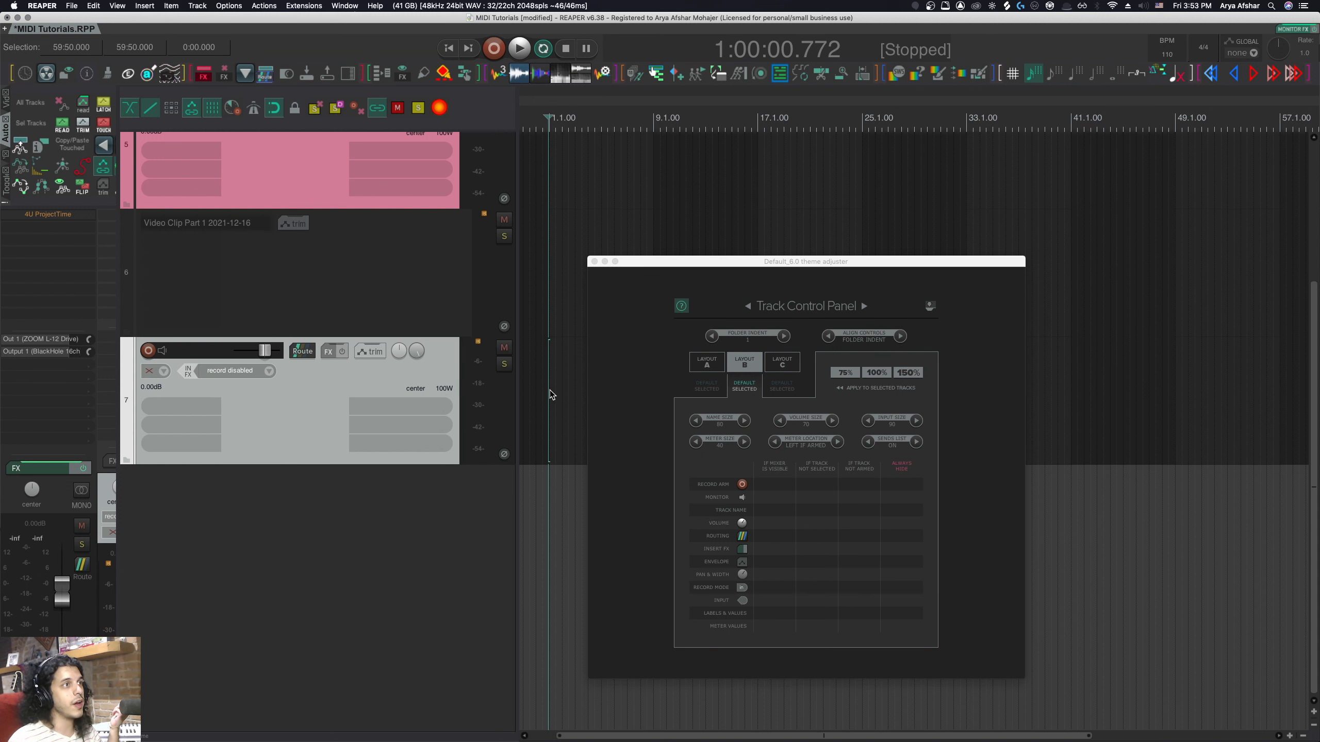
{"action": "left_click", "coordinate": [842, 448]}
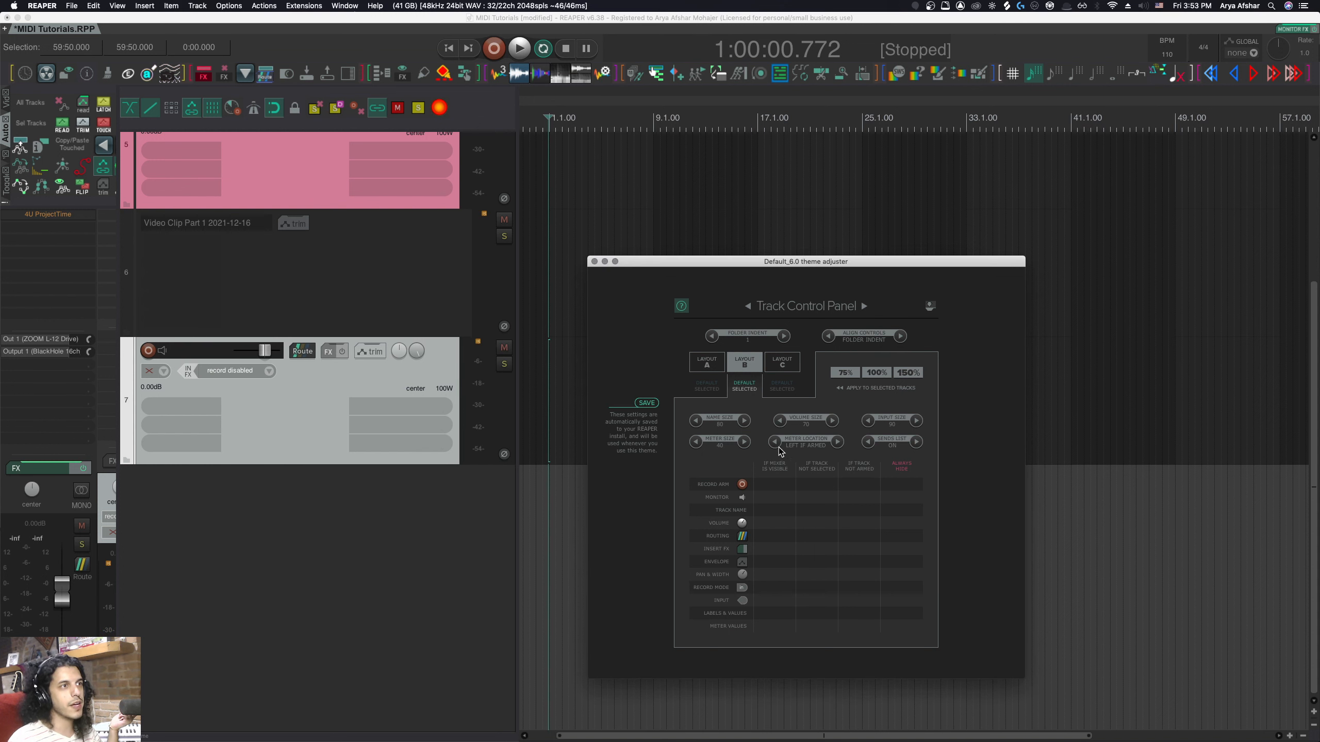
{"action": "left_click", "coordinate": [837, 442]}
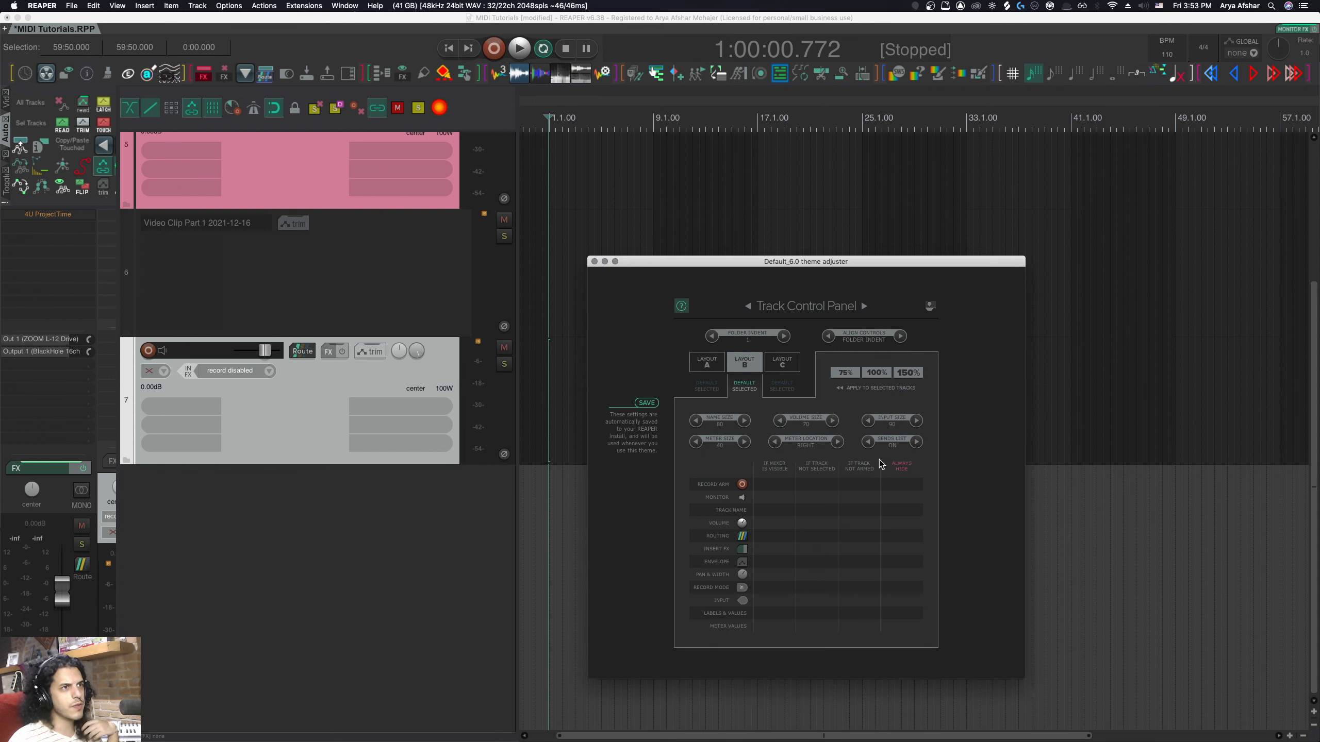
Try an input size of 200 in layout B, look at the track's input options, and restore the original input size.
{"action": "left_click", "coordinate": [916, 420]}
{"action": "left_click", "coordinate": [916, 421]}
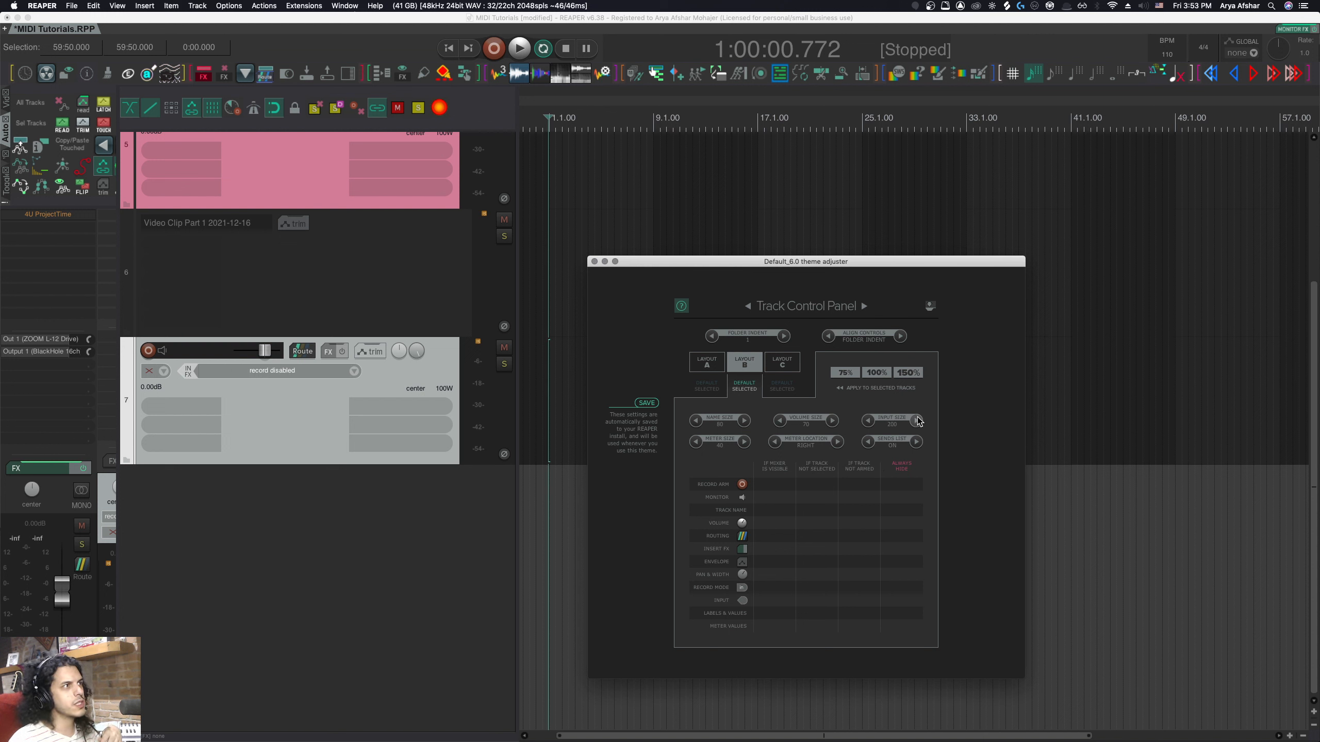
{"action": "left_click", "coordinate": [285, 370]}
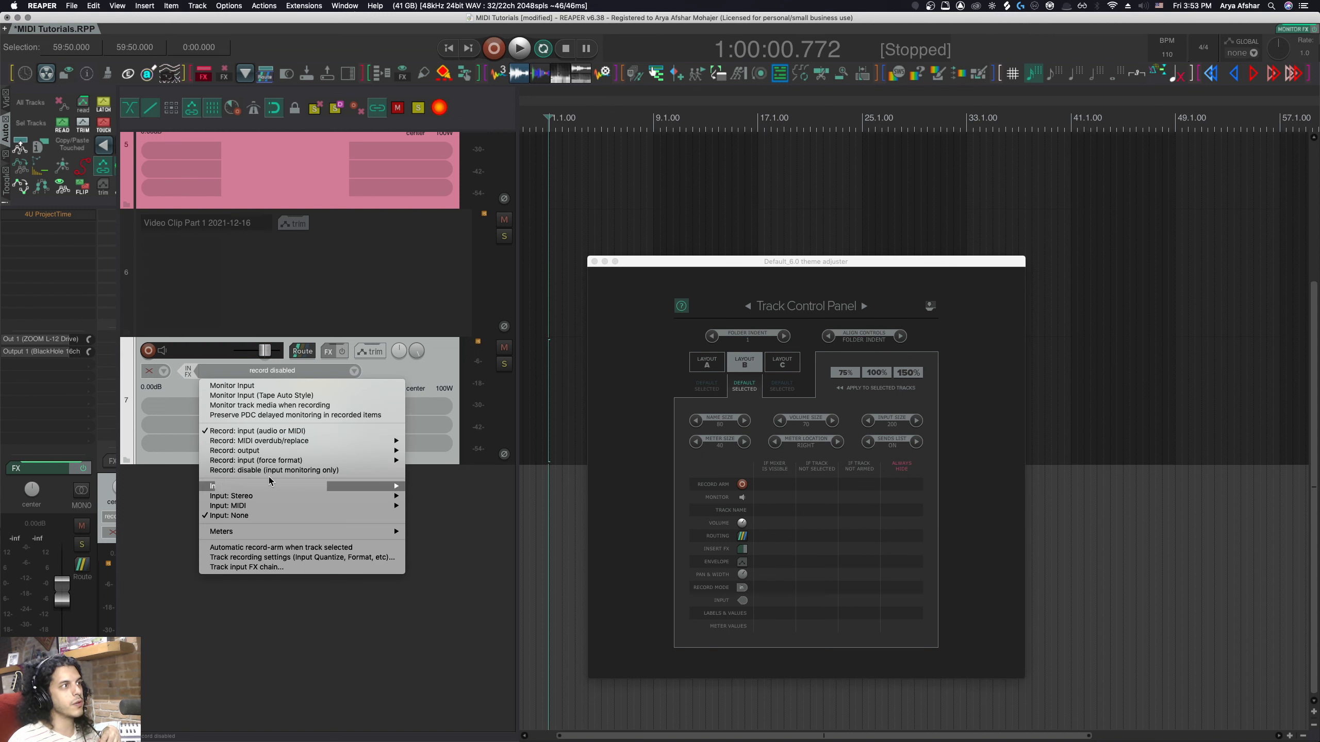
{"action": "left_click", "coordinate": [815, 441]}
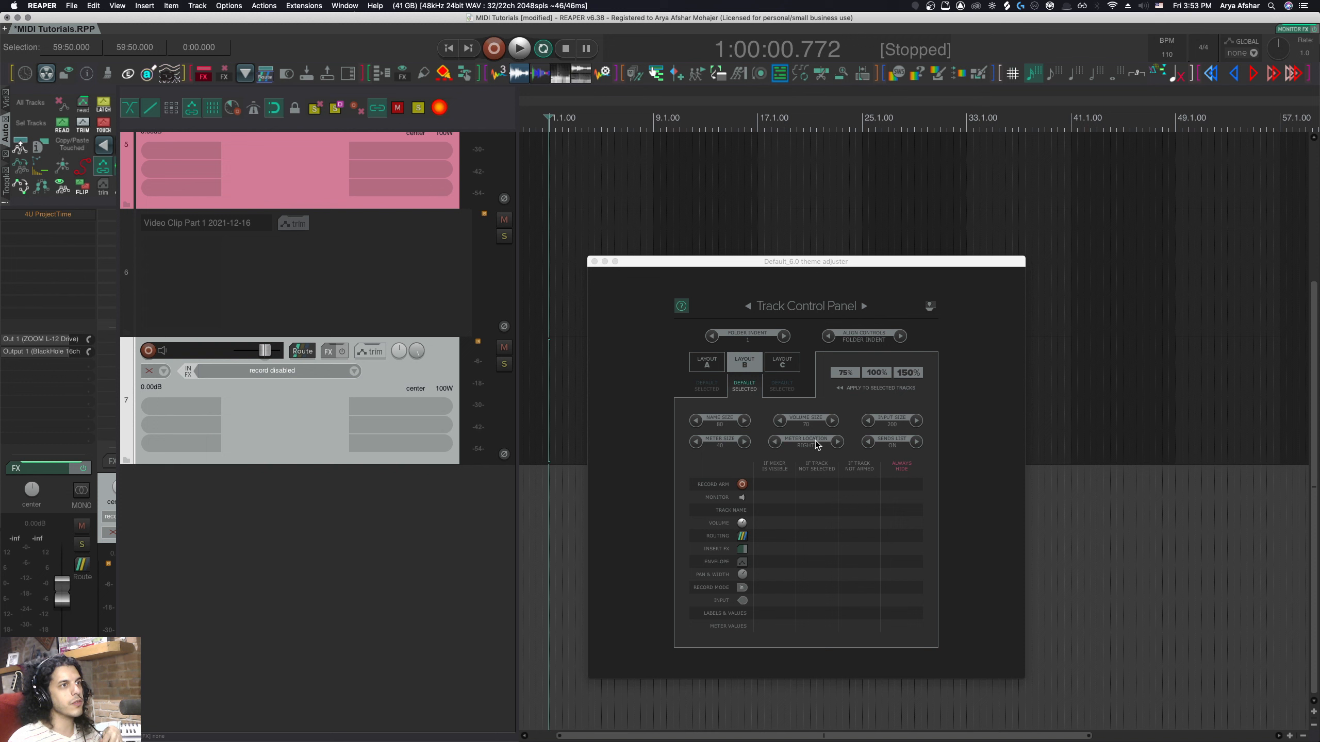
{"action": "left_click", "coordinate": [867, 423]}
{"action": "left_click", "coordinate": [867, 423]}
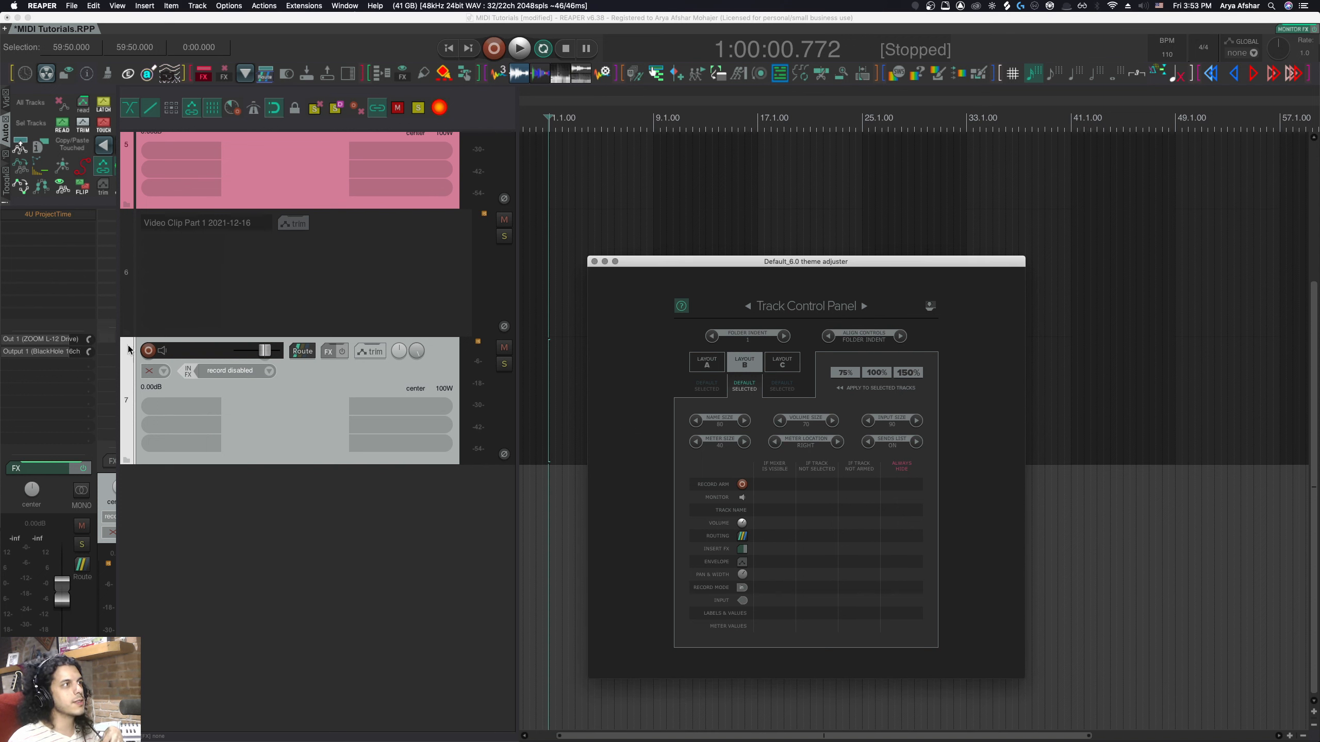
Look at the empty track's recording options, and try layout B with the sends list off before switching it back on.
{"action": "right_click", "coordinate": [148, 351]}
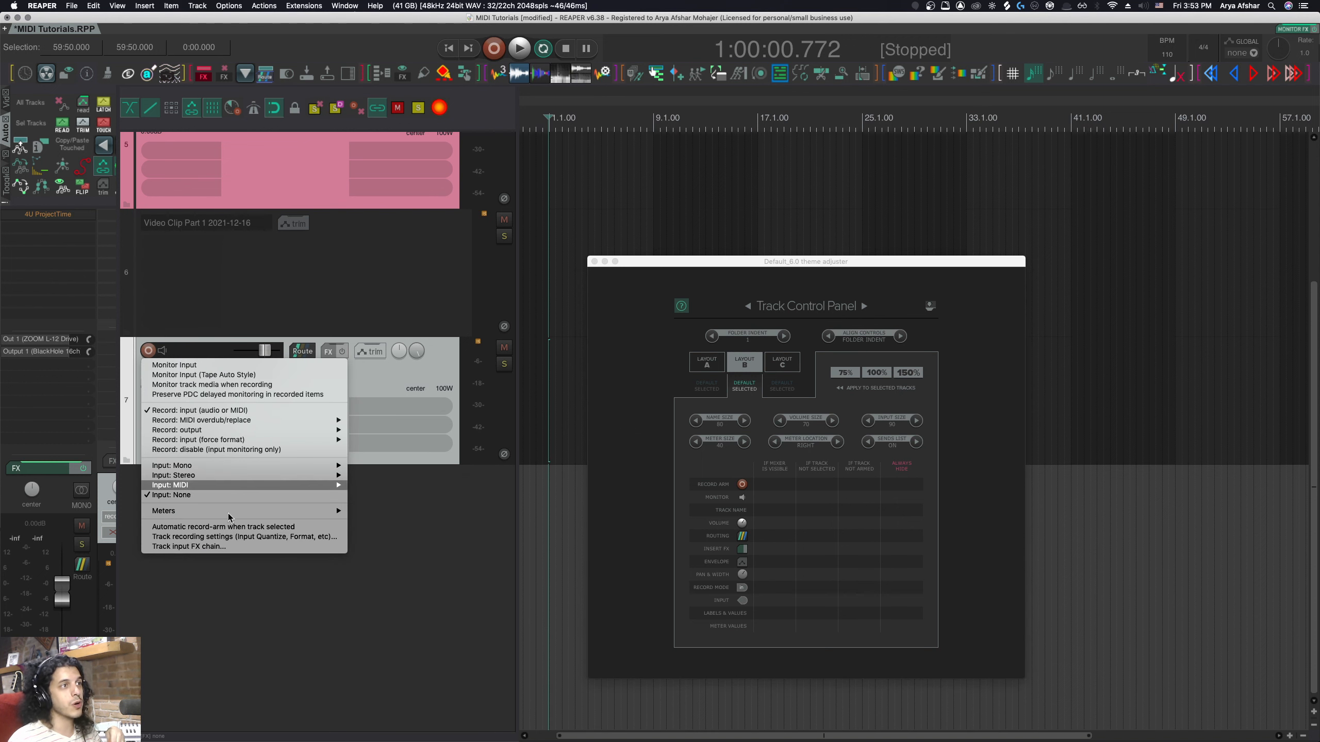
{"action": "left_click", "coordinate": [339, 654]}
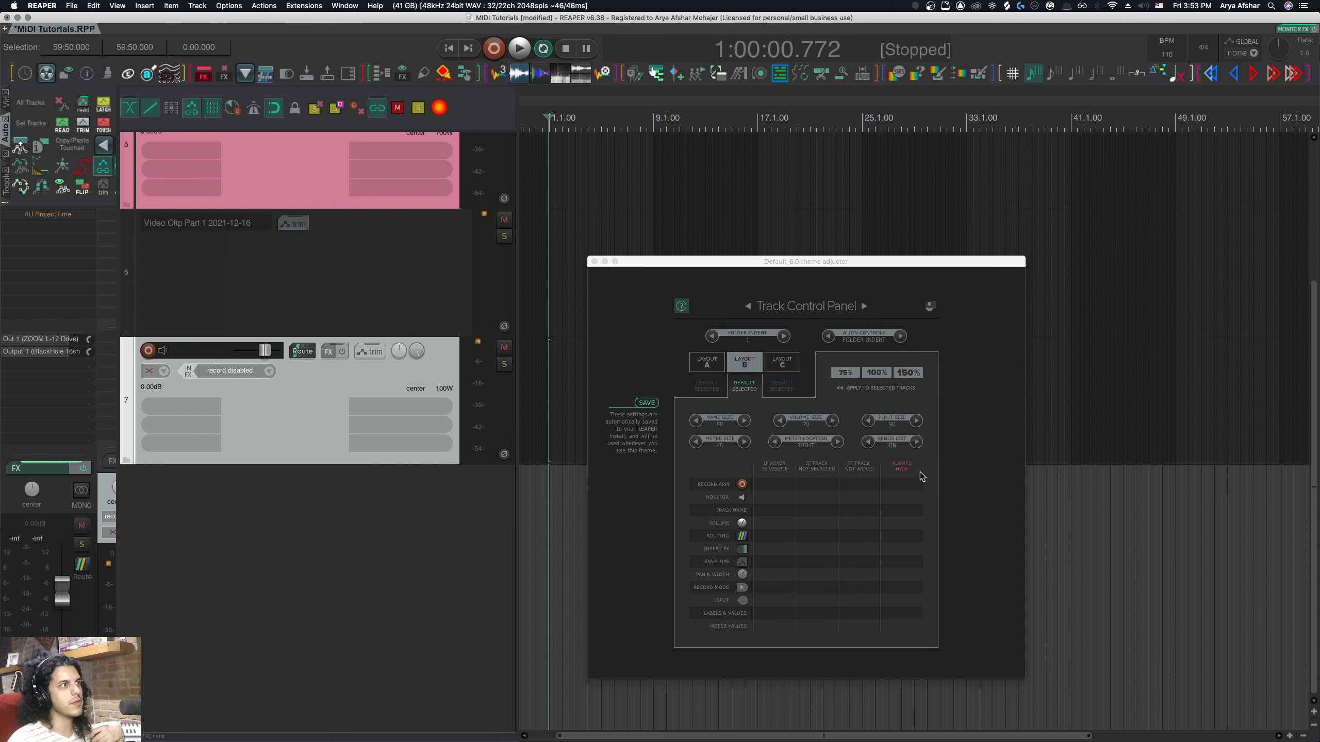
{"action": "left_click", "coordinate": [919, 442]}
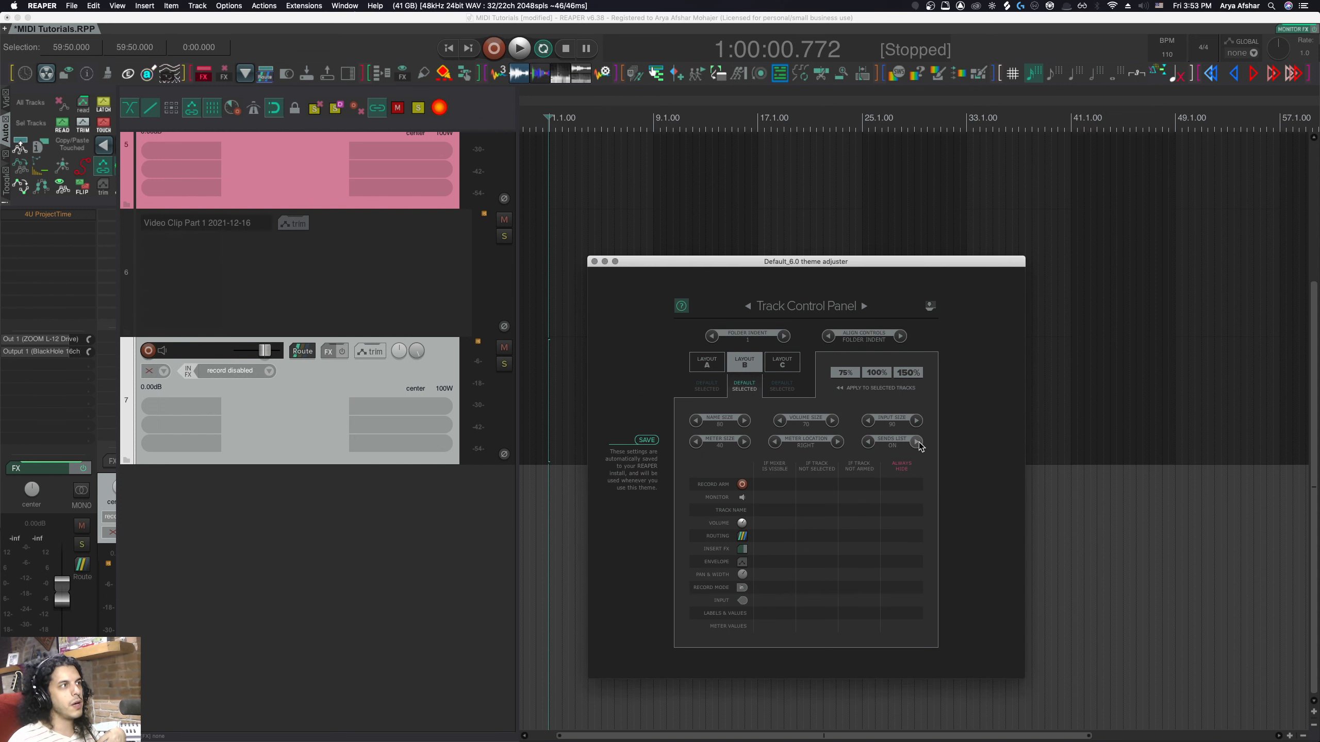
{"action": "left_click", "coordinate": [869, 442]}
{"action": "scroll", "coordinate": [486, 499], "scroll_direction": "up", "scroll_amount": 5}
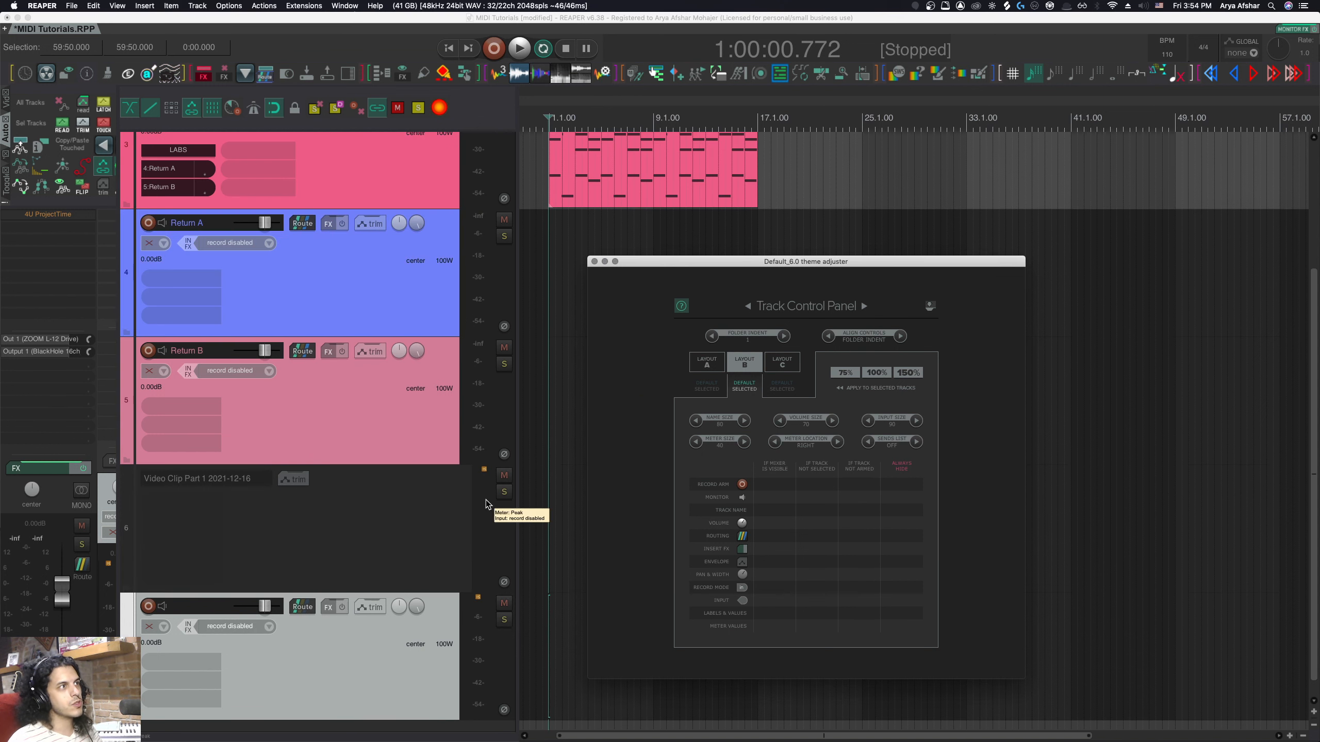
{"action": "scroll", "coordinate": [486, 500], "scroll_direction": "up", "scroll_amount": 4}
{"action": "scroll", "coordinate": [398, 421], "scroll_direction": "down", "scroll_amount": 5}
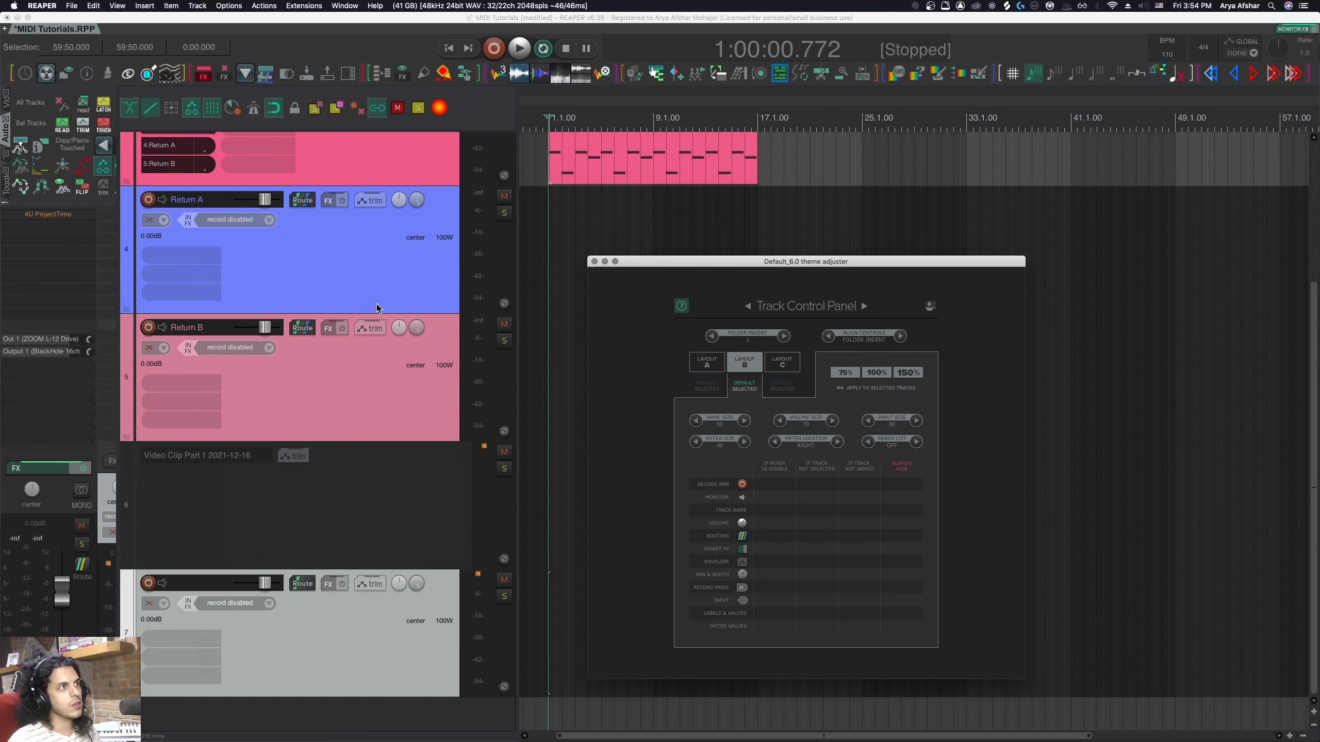
{"action": "left_click", "coordinate": [916, 442]}
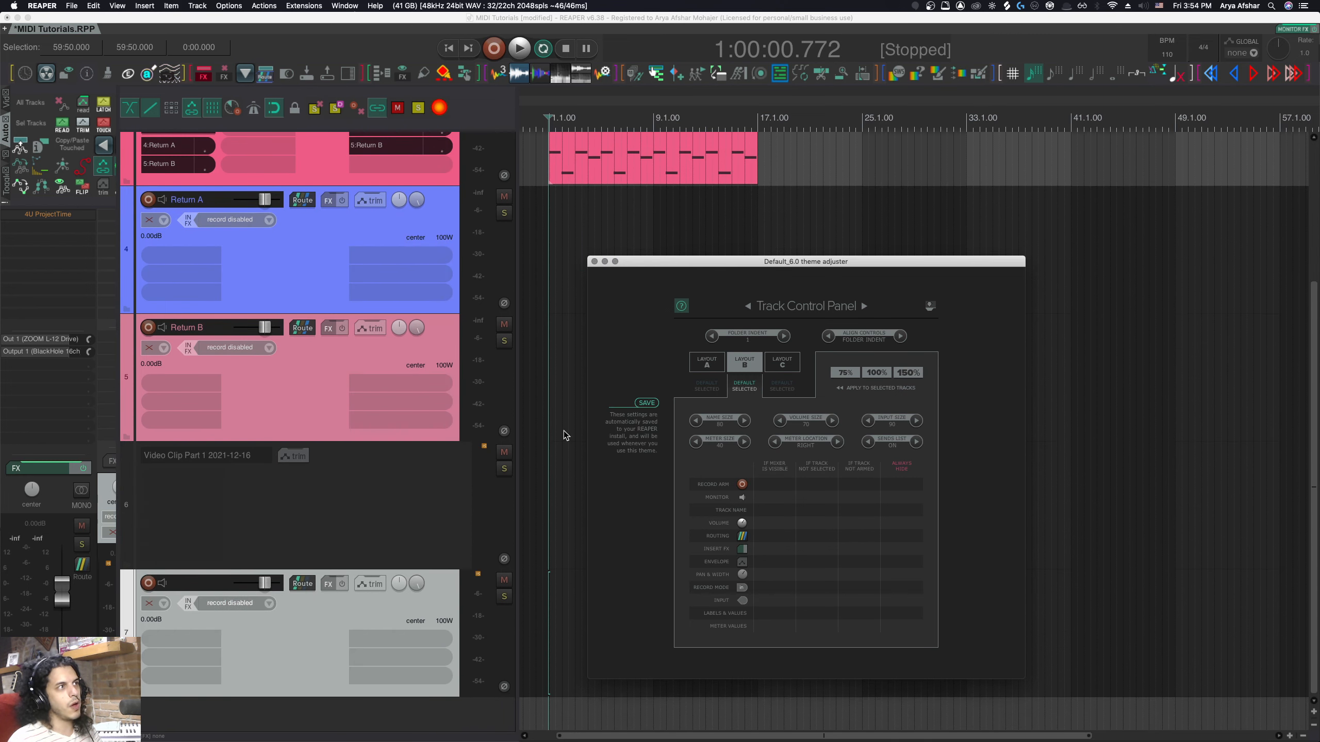
{"action": "scroll", "coordinate": [332, 361], "scroll_direction": "up", "scroll_amount": 5}
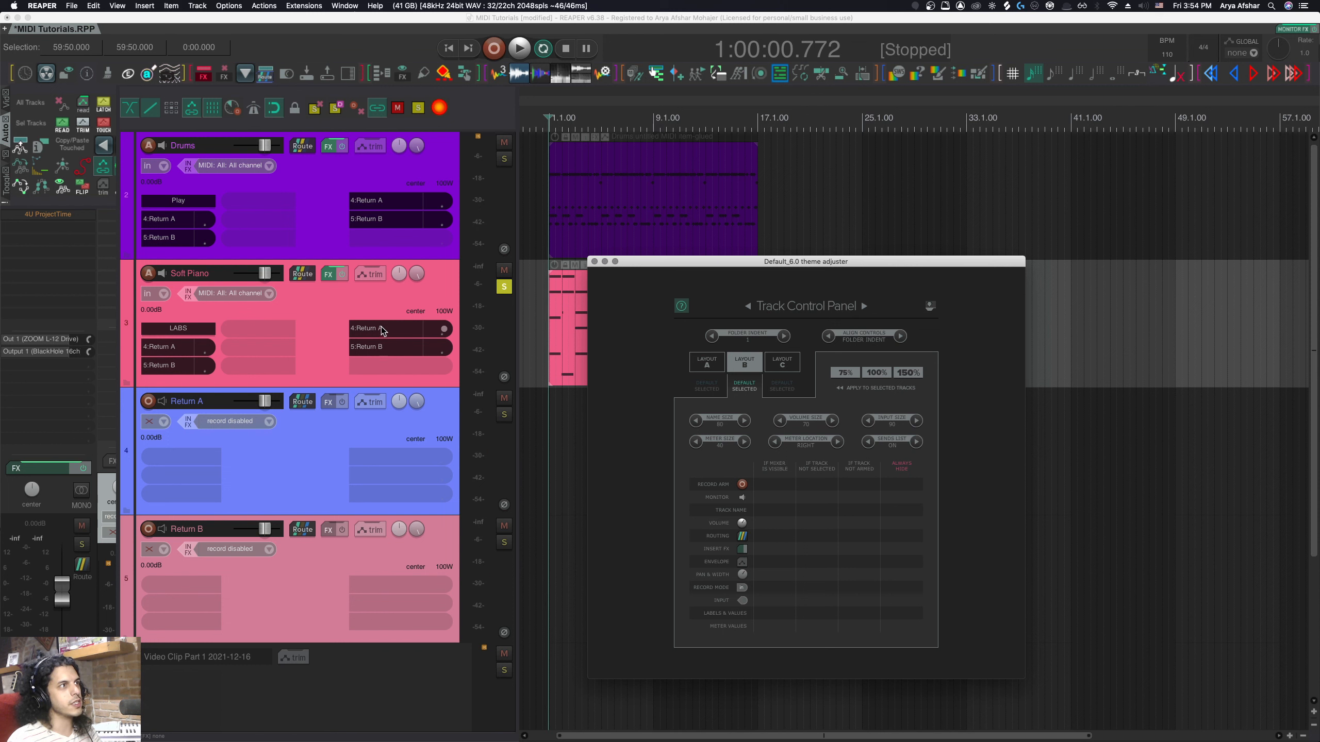
Try raising the Return A send level from the Soft Piano track's sends list, and look at the track's routing window.
{"action": "left_click_drag", "start_coordinate": [443, 328], "coordinate": [443, 314]}
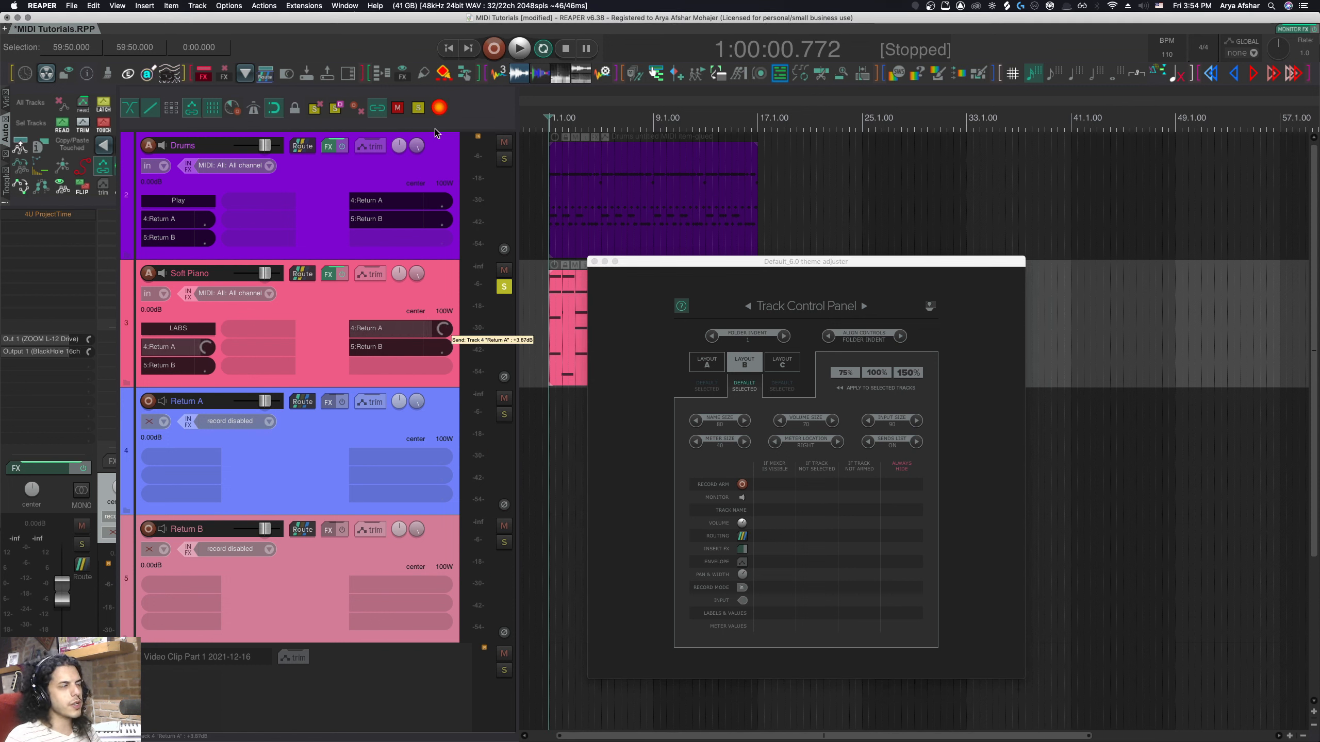
{"action": "left_click", "coordinate": [300, 276]}
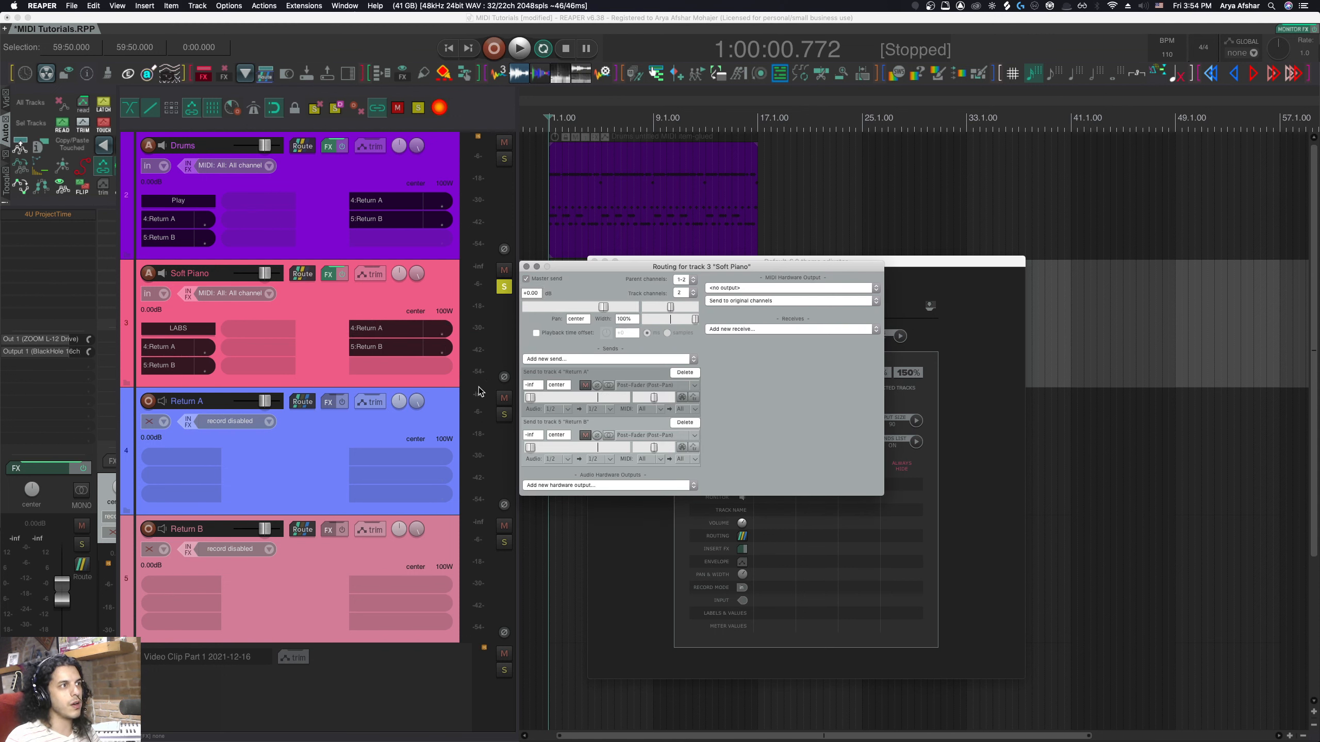
{"action": "left_click", "coordinate": [526, 266]}
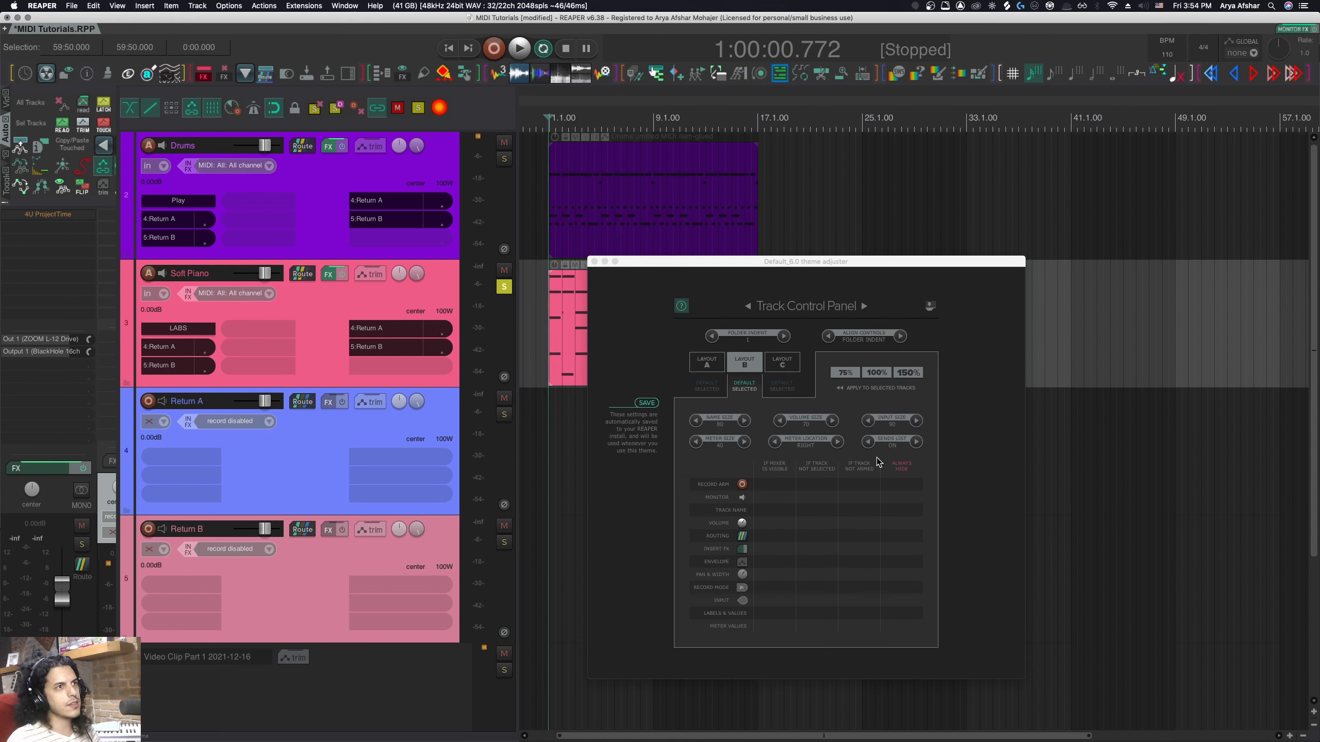
Switch layout B's sends list off, look at the mixer's display options, and switch the sends list back on.
{"action": "left_click", "coordinate": [915, 442]}
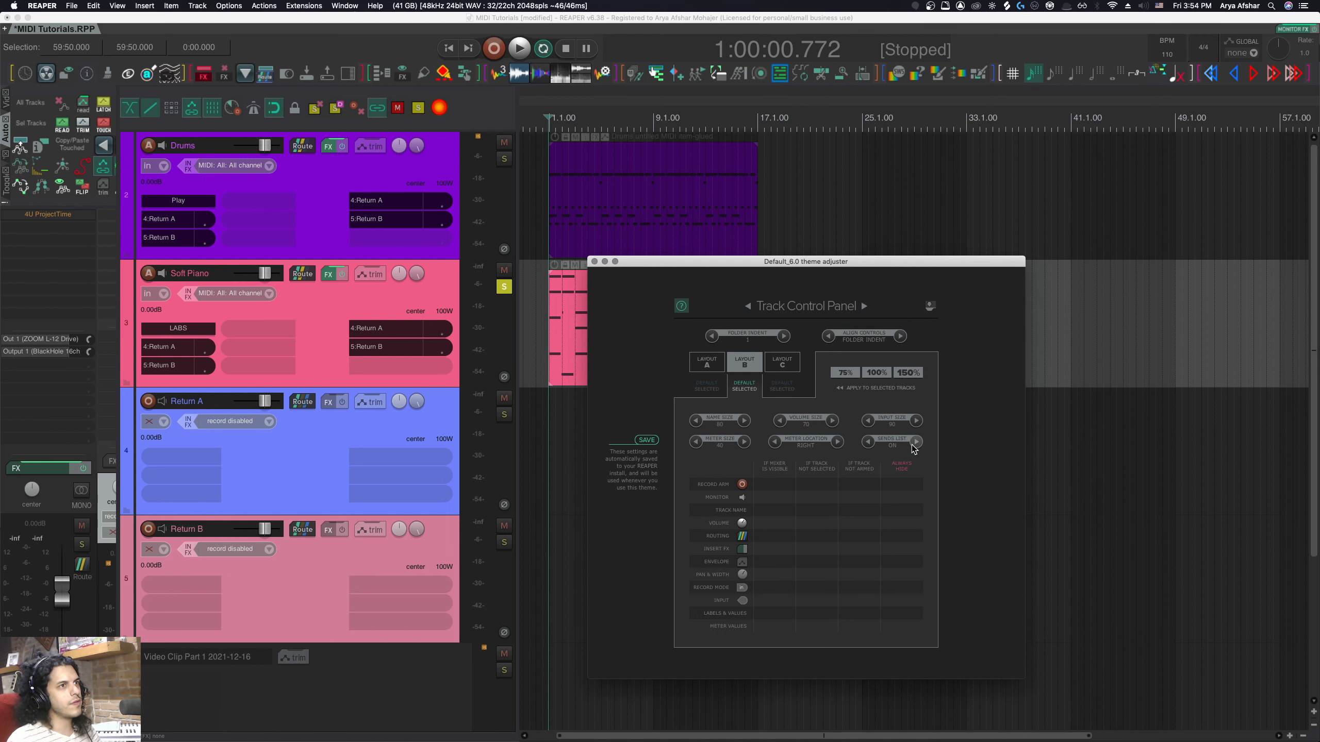
{"action": "left_click", "coordinate": [378, 336]}
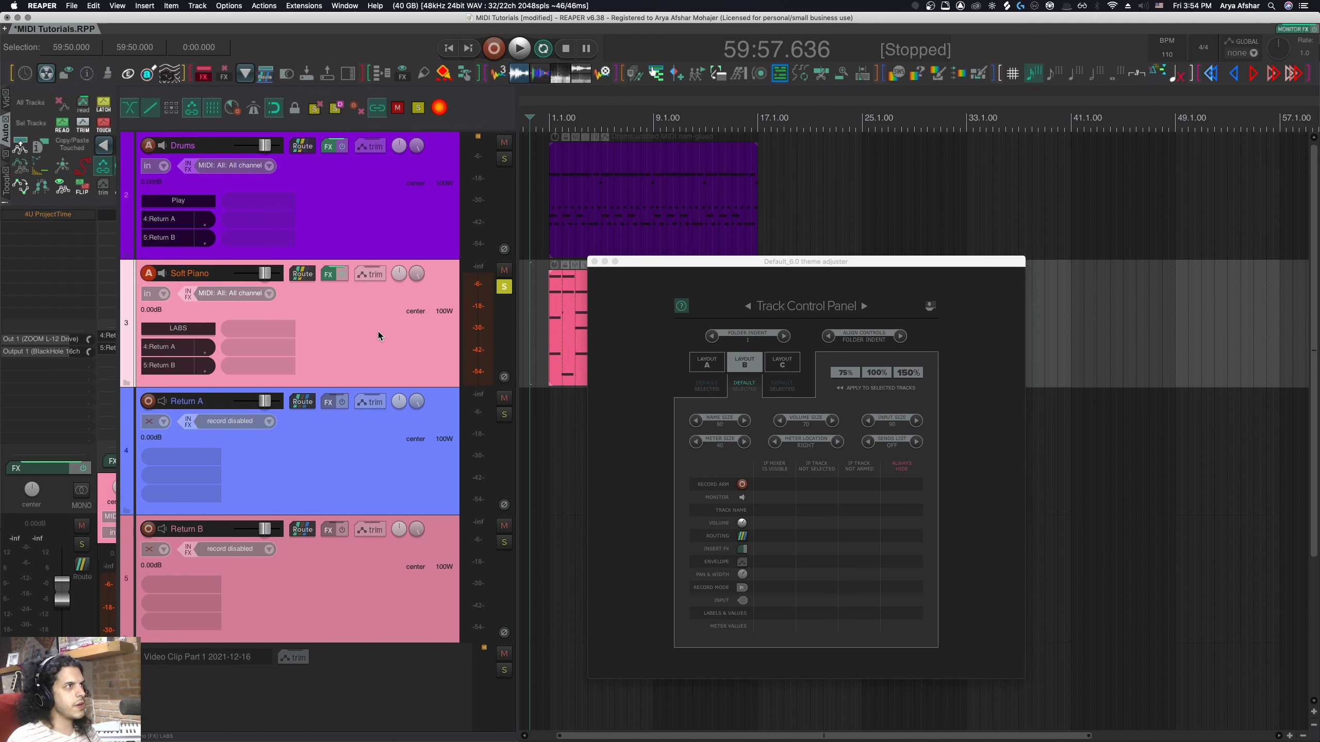
{"action": "right_click", "coordinate": [64, 493]}
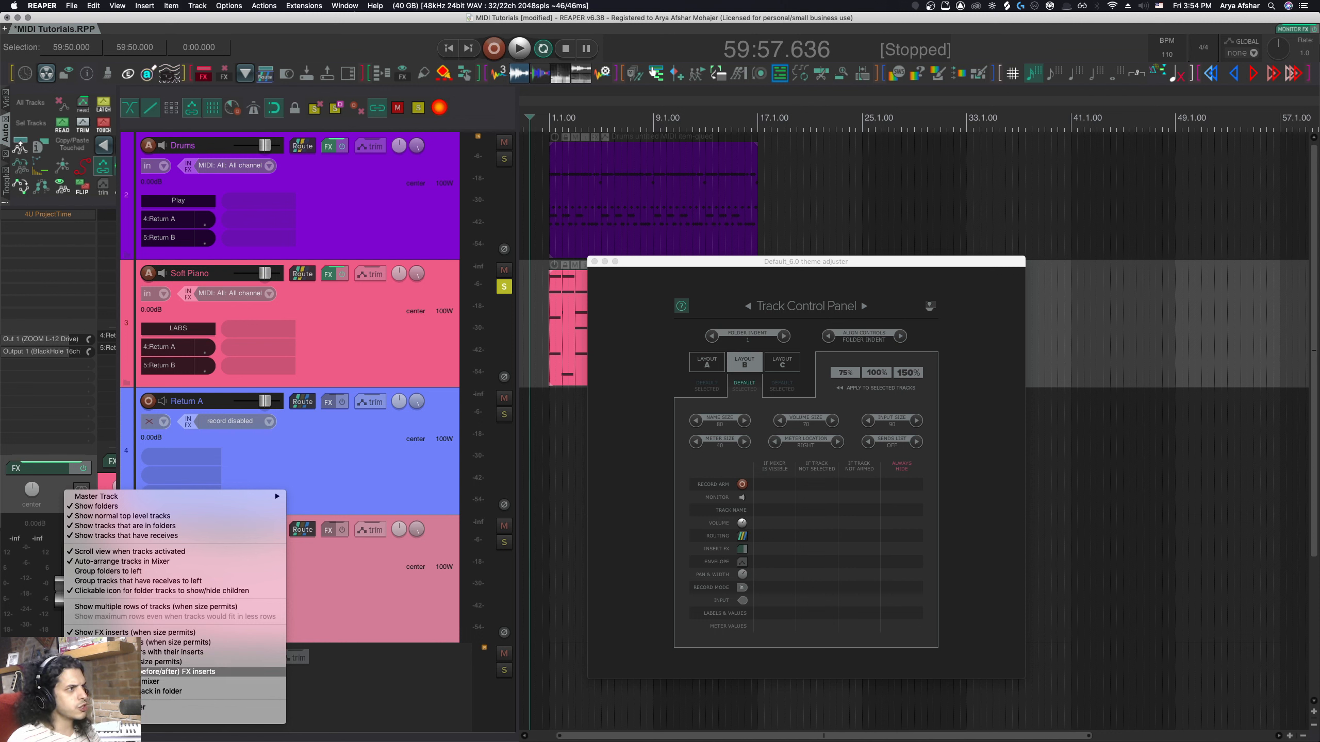
{"action": "left_click", "coordinate": [395, 659]}
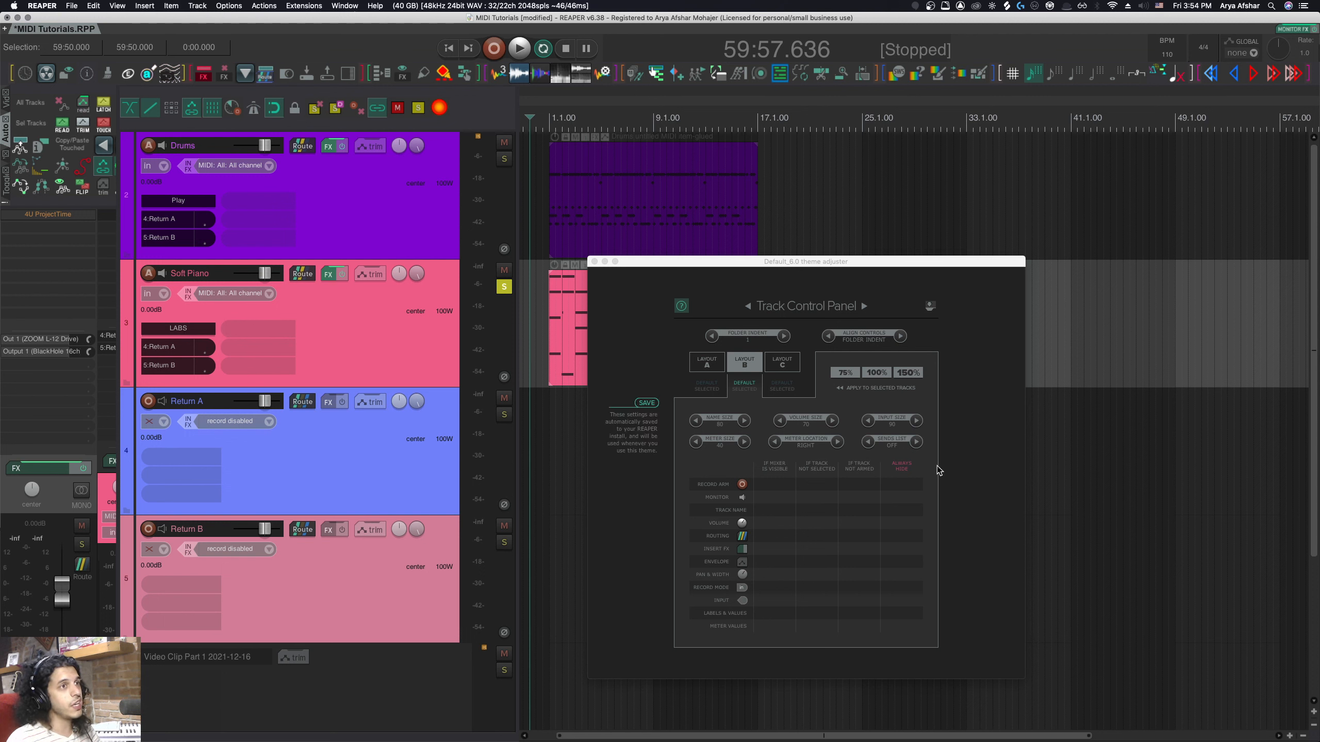
{"action": "left_click", "coordinate": [917, 442]}
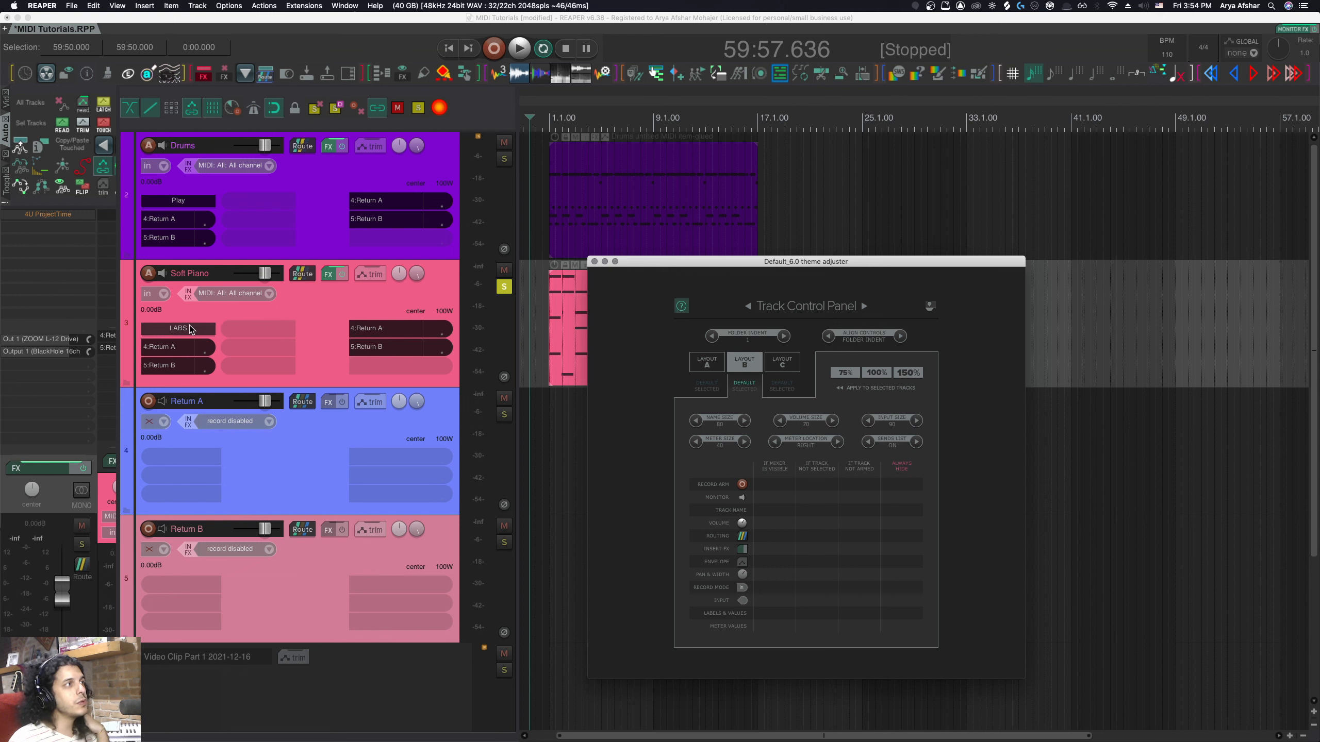
Try adding a chain of FabFilter effects after LABS on the Soft Piano track, and undo the additions.
{"action": "left_click", "coordinate": [322, 328]}
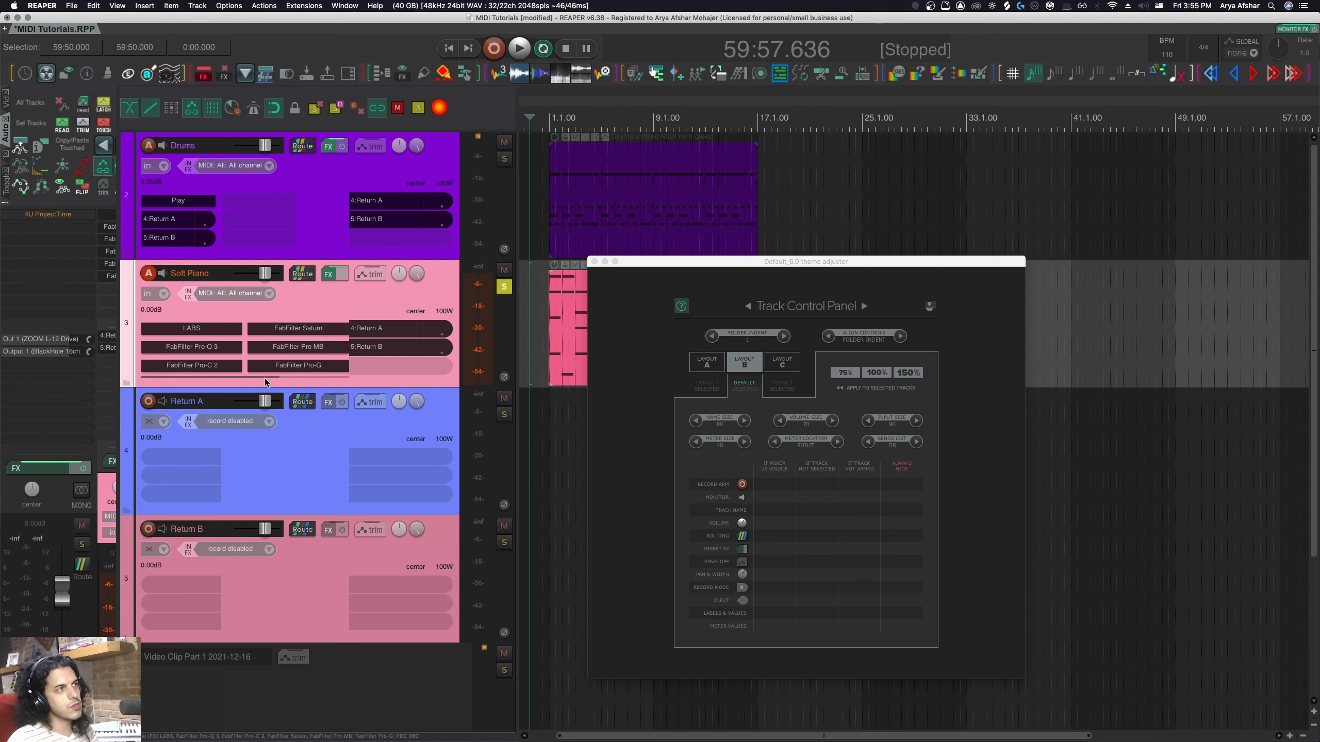
{"action": "key", "text": "super+z"}
{"action": "key", "text": "super+z"}
{"action": "key", "text": "super+z"}
{"action": "key", "text": "super+z"}
{"action": "key", "text": "super+z"}
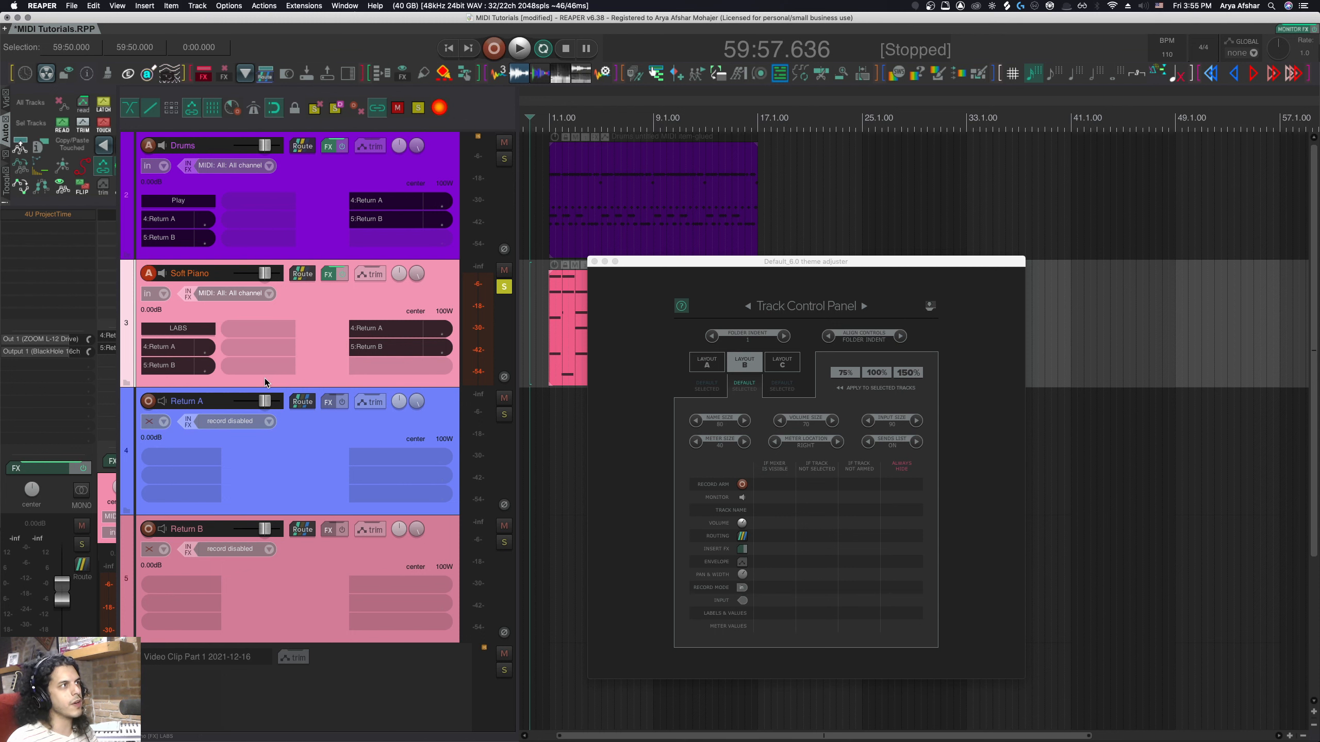
Narrow the track control panel and compare how the layout B controls wrap at compact and taller track heights.
{"action": "key", "text": "grave"}
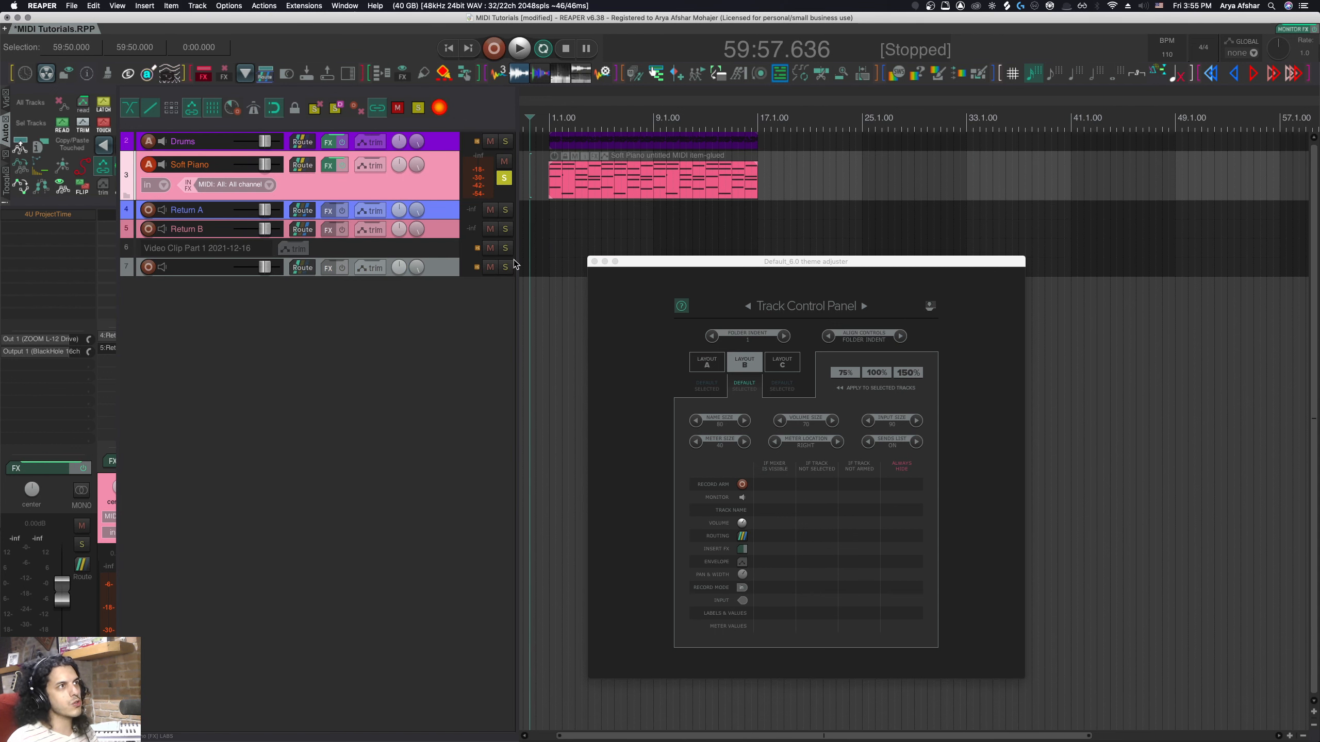
{"action": "left_click_drag", "start_coordinate": [516, 259], "coordinate": [466, 258]}
{"action": "scroll", "coordinate": [391, 267], "scroll_direction": "up", "scroll_amount": 5}
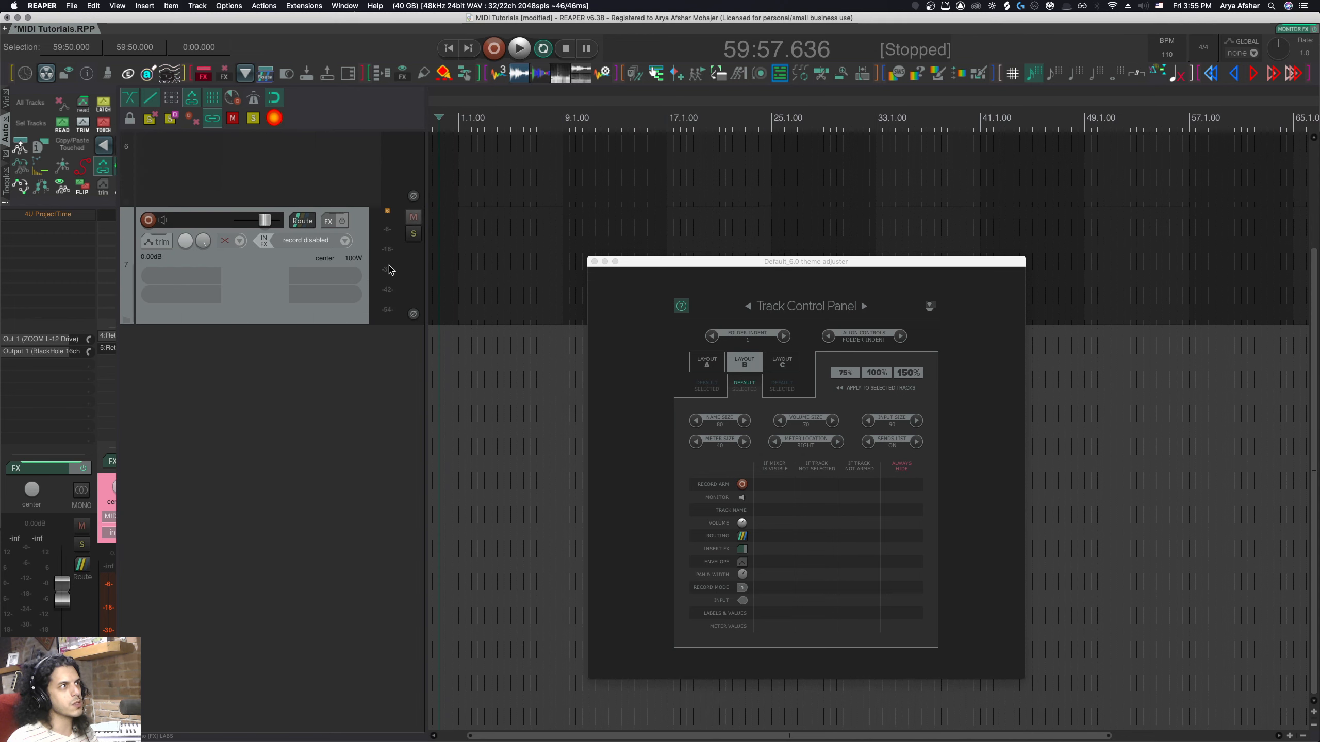
{"action": "scroll", "coordinate": [370, 278], "scroll_direction": "up", "scroll_amount": 10}
{"action": "scroll", "coordinate": [370, 278], "scroll_direction": "down", "scroll_amount": 10}
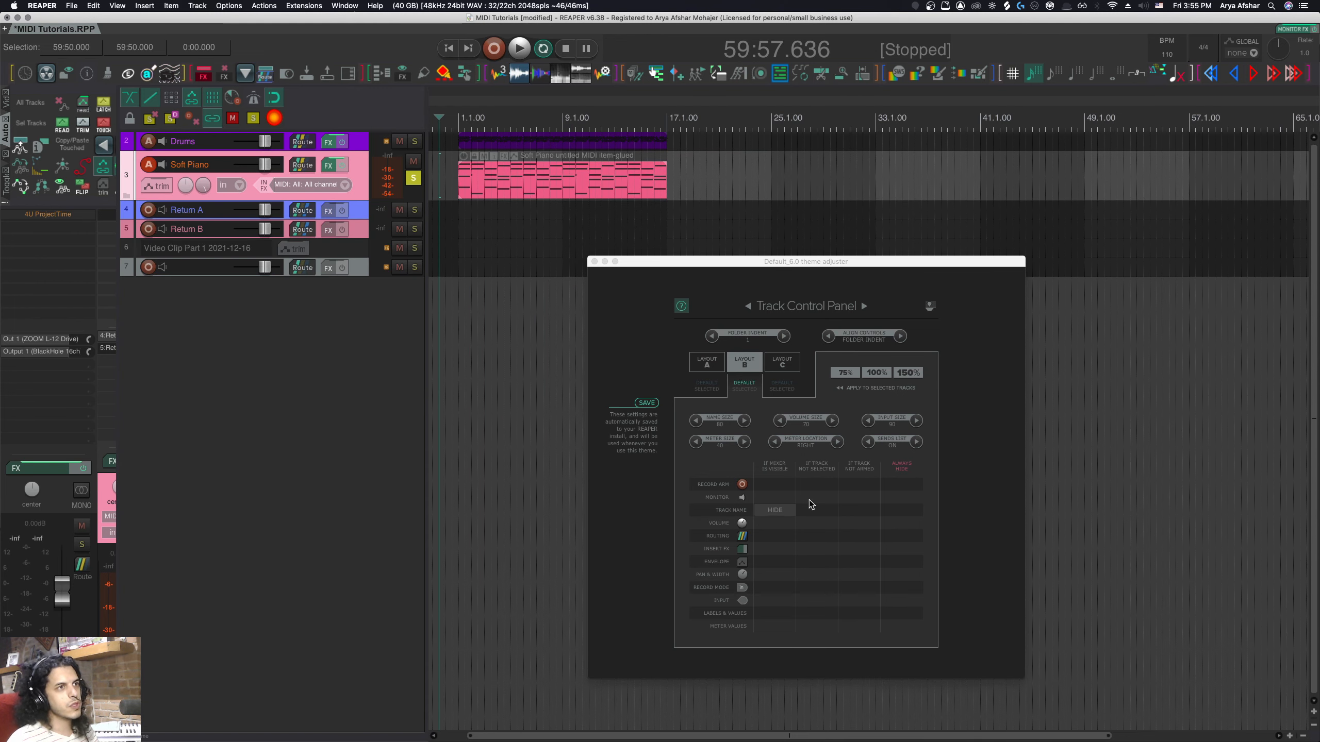
Insert a new track below the empty track, and assign it track panel layout C with a taller height.
{"action": "double_click", "coordinate": [388, 328]}
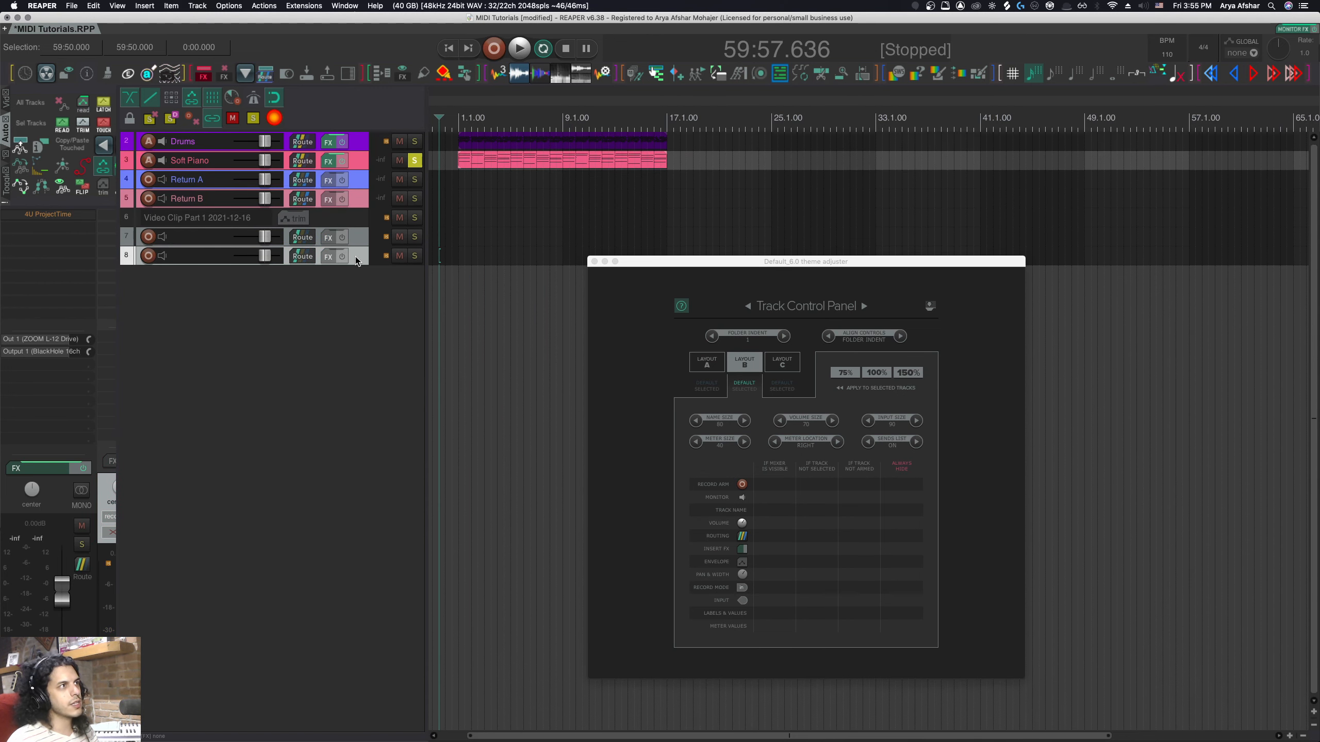
{"action": "right_click", "coordinate": [355, 256]}
{"action": "mouse_move", "coordinate": [426, 494]}
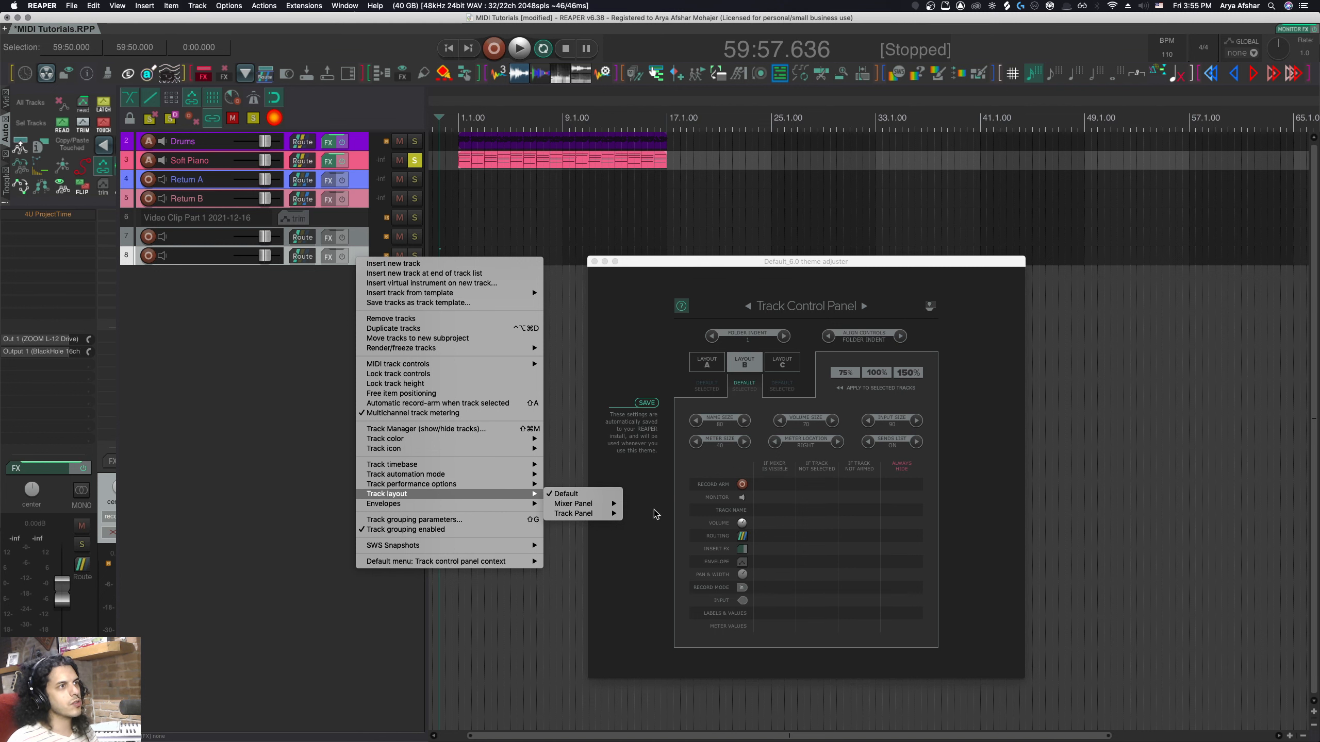
{"action": "mouse_move", "coordinate": [582, 513]}
{"action": "left_click", "coordinate": [675, 660]}
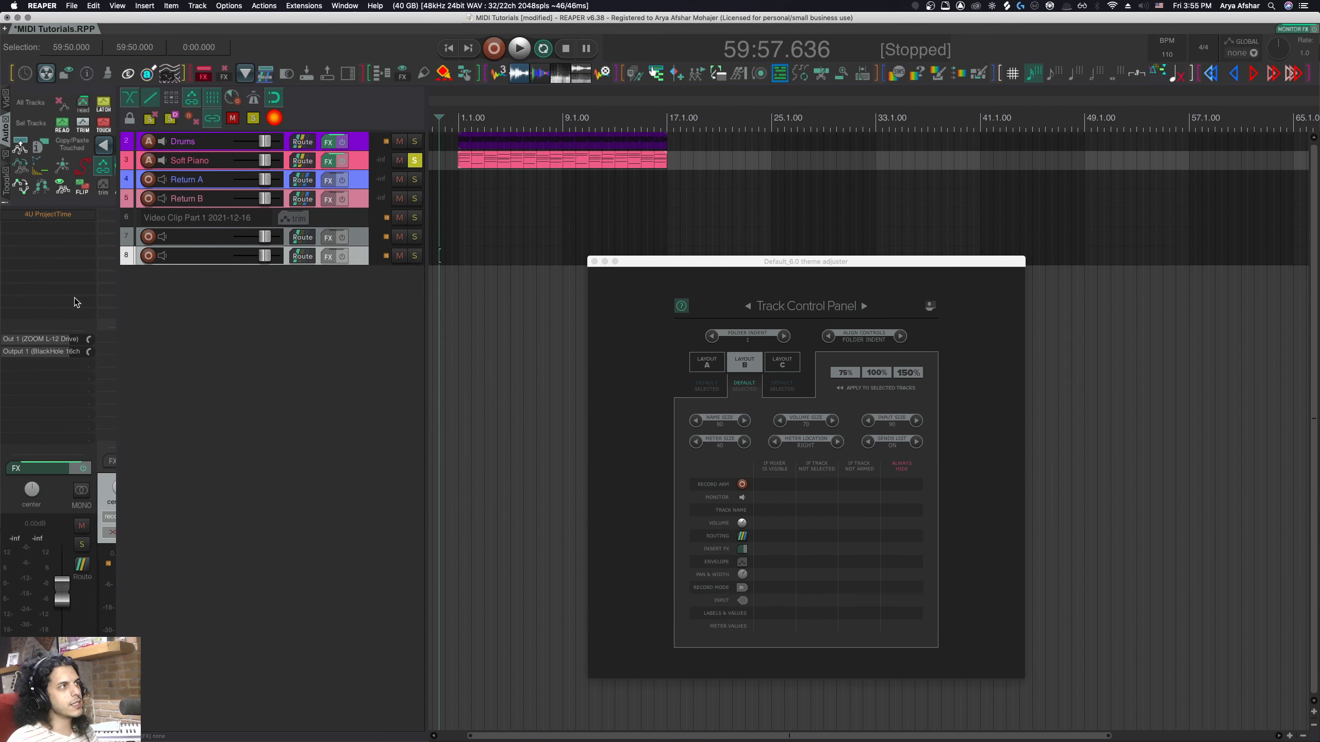
{"action": "left_click_drag", "start_coordinate": [406, 265], "coordinate": [403, 346]}
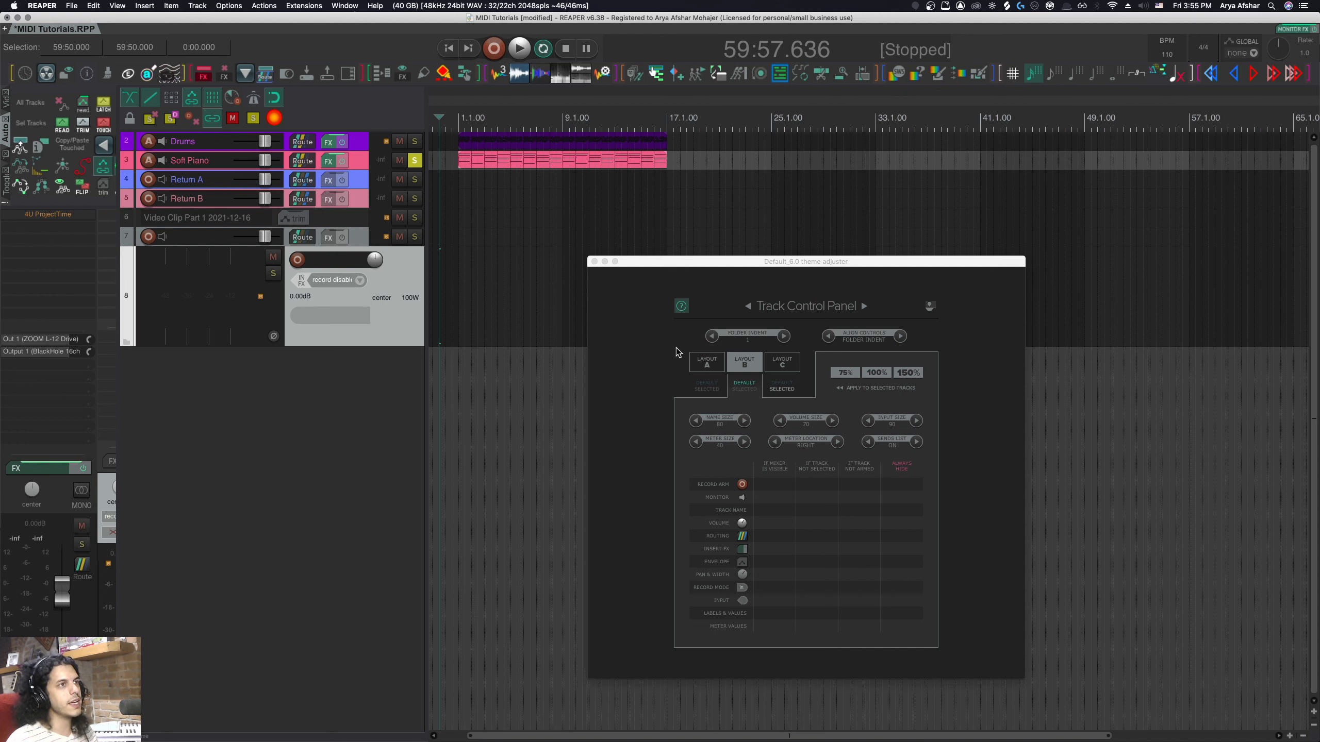
Name the new track Recording, and compare layout C's name sizes of 110 and 80 before setting it to 50.
{"action": "left_click", "coordinate": [782, 363]}
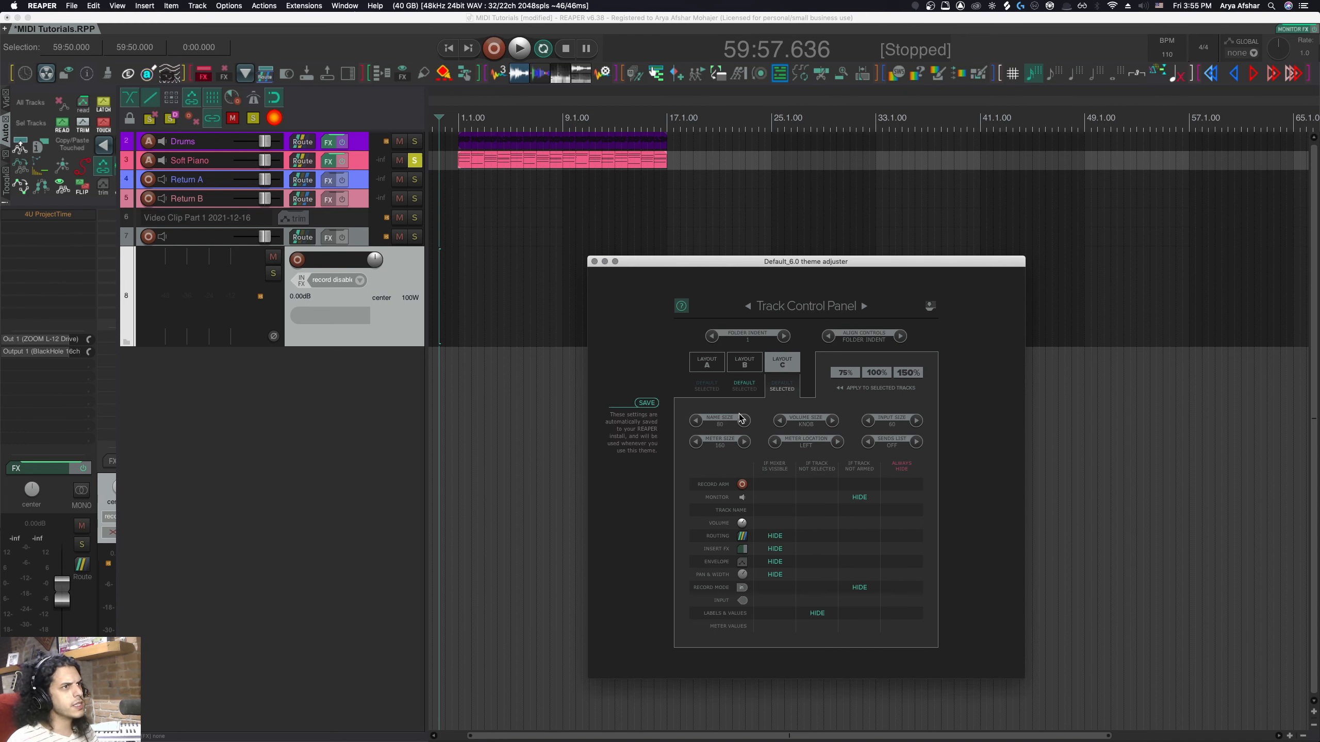
{"action": "left_click", "coordinate": [745, 421]}
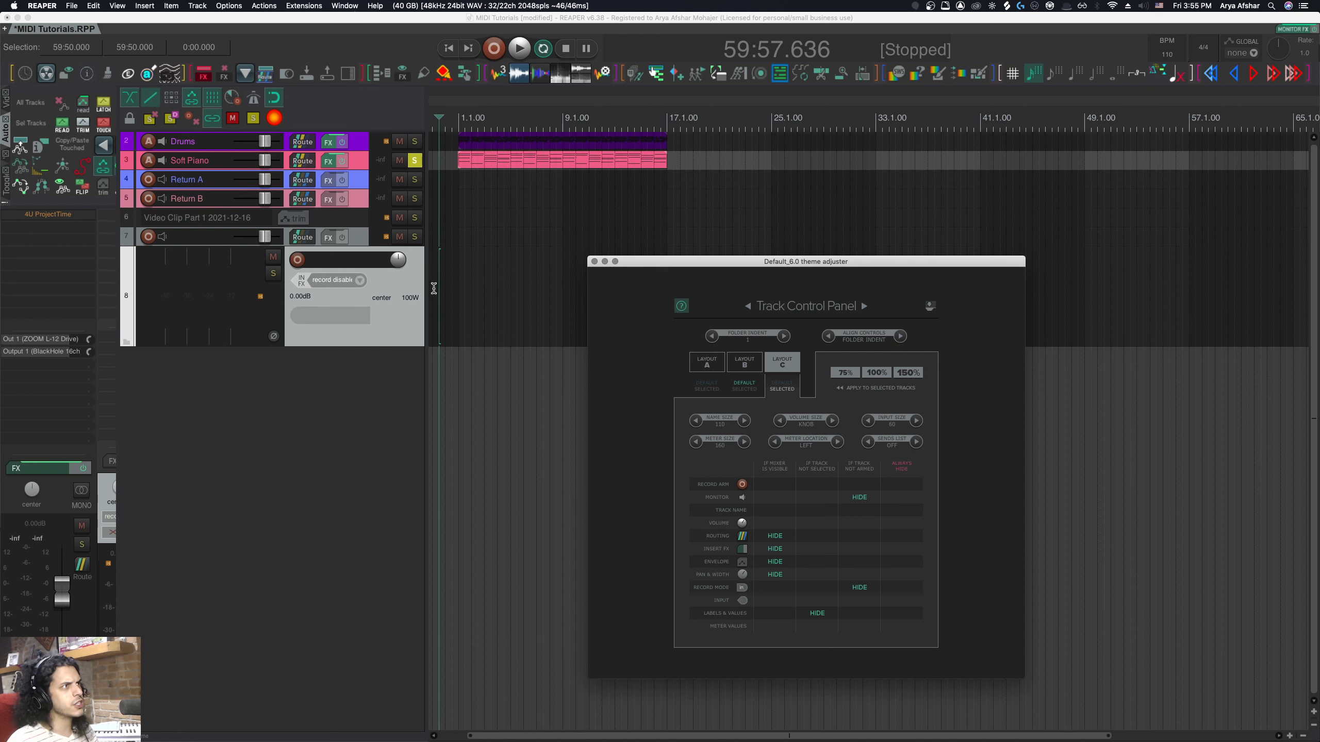
{"action": "double_click", "coordinate": [334, 262]}
{"action": "type", "text": "Recording"}
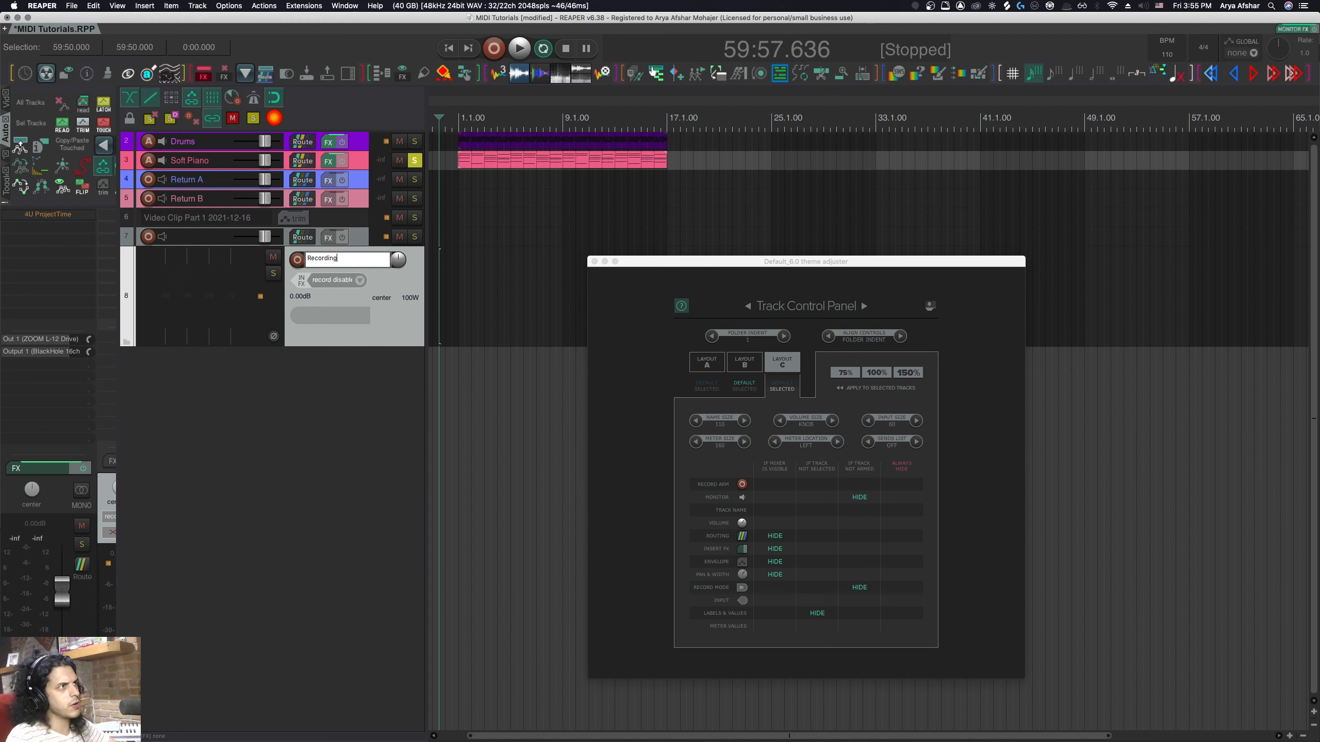
{"action": "key", "text": "Return"}
{"action": "left_click", "coordinate": [702, 422]}
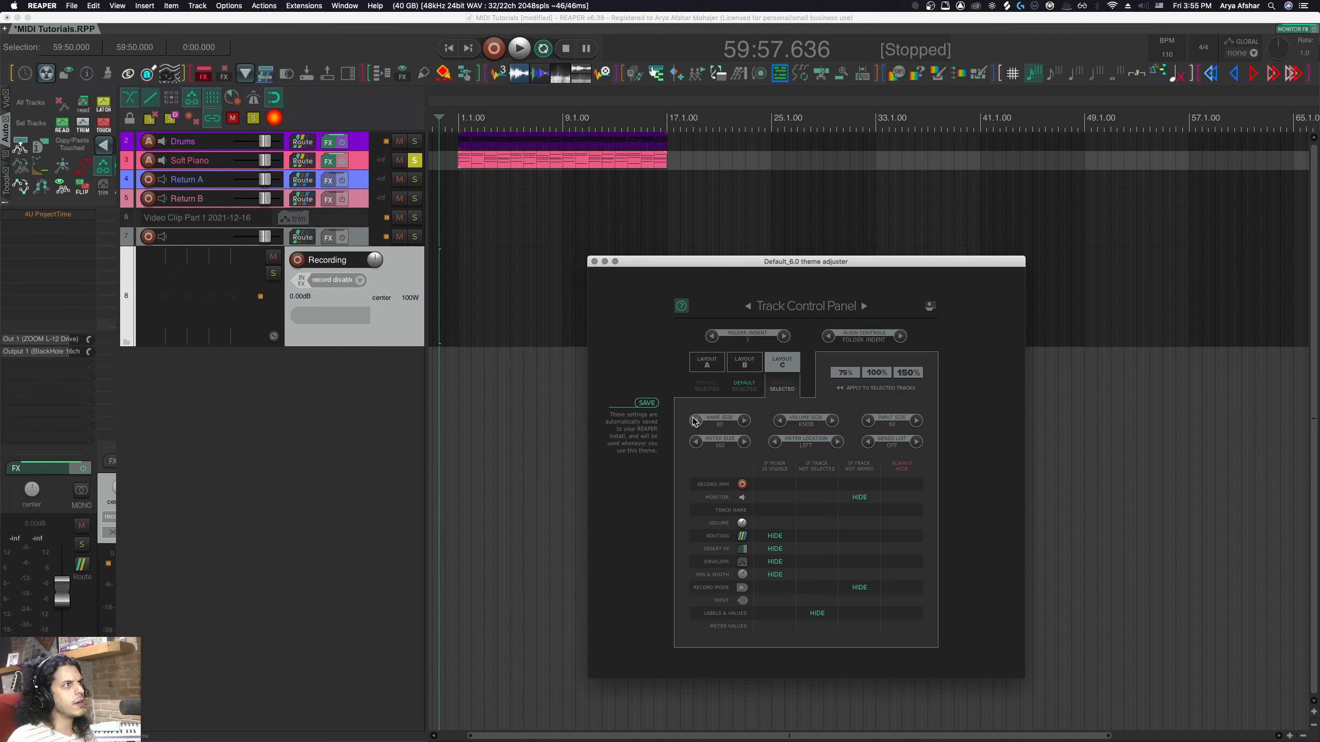
{"action": "left_click", "coordinate": [701, 422]}
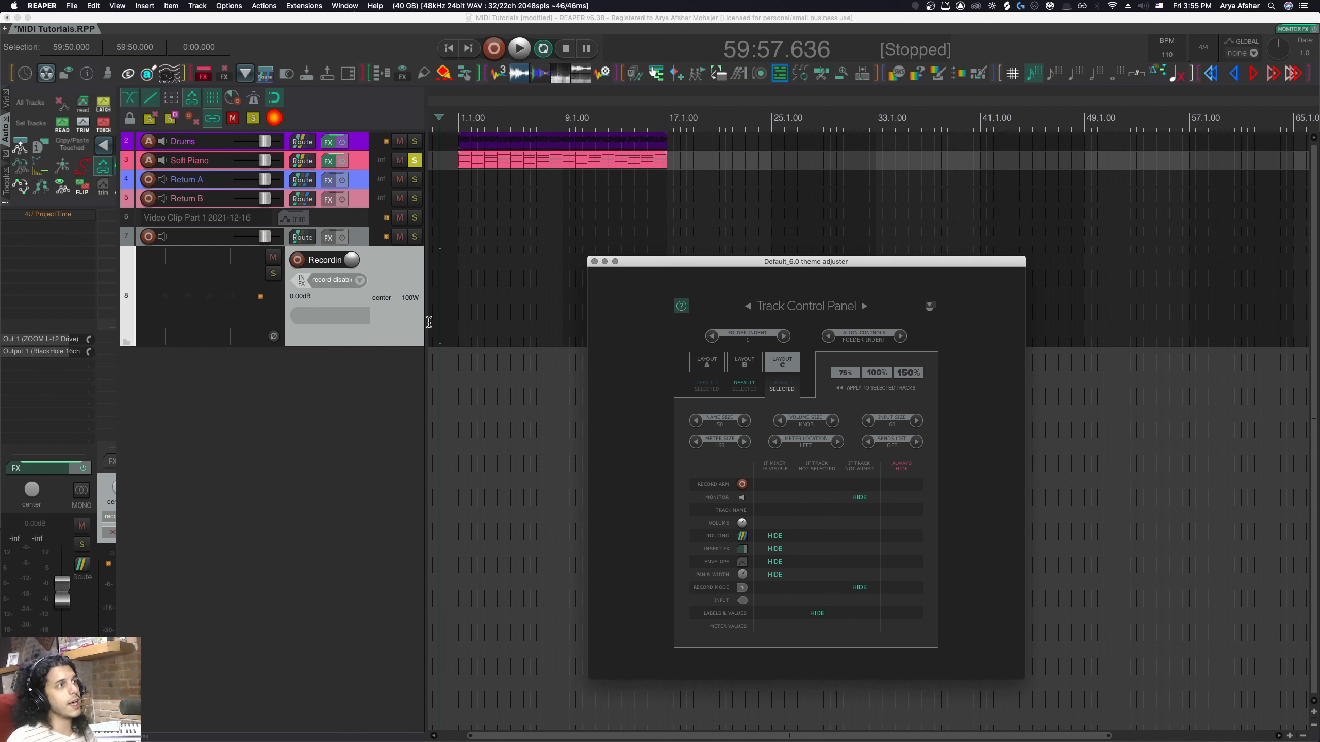
Widen the track control panel slightly, and try a meter size of 320 in layout C before returning it to 160.
{"action": "left_click_drag", "start_coordinate": [432, 323], "coordinate": [471, 323]}
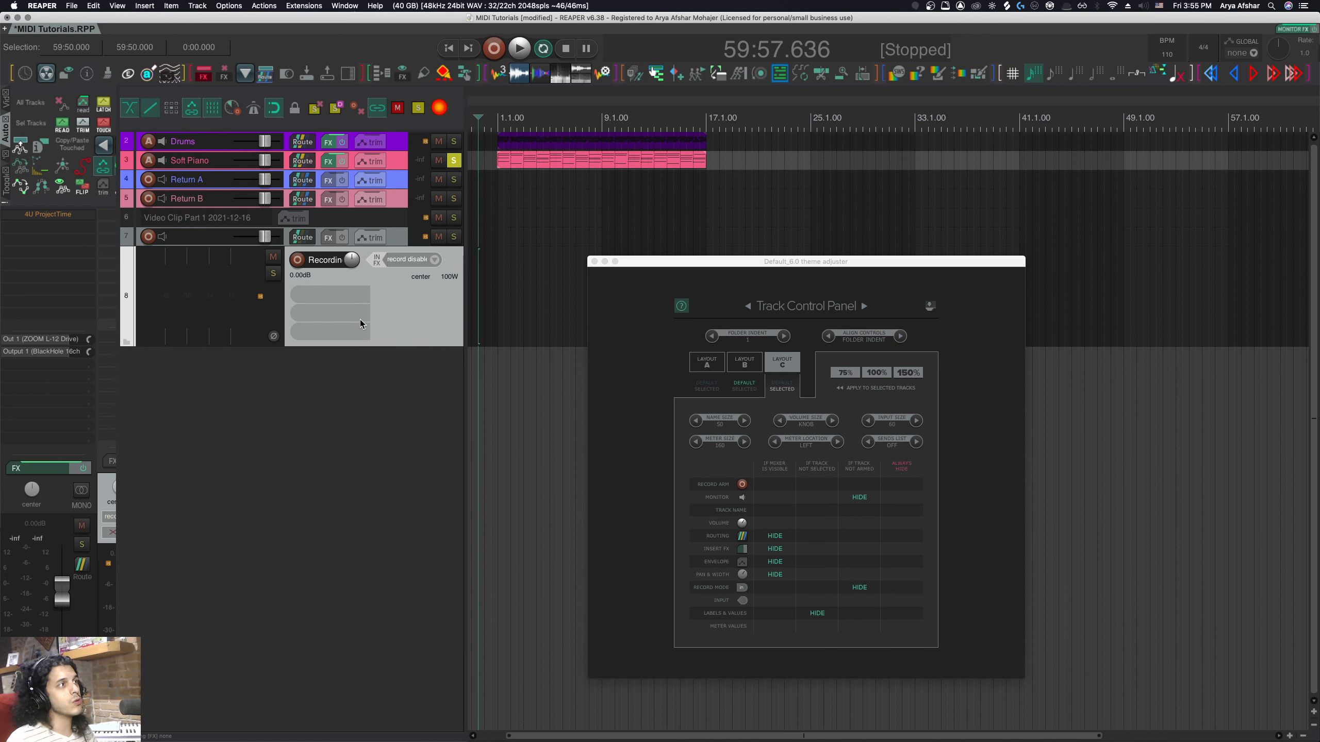
{"action": "left_click", "coordinate": [744, 441]}
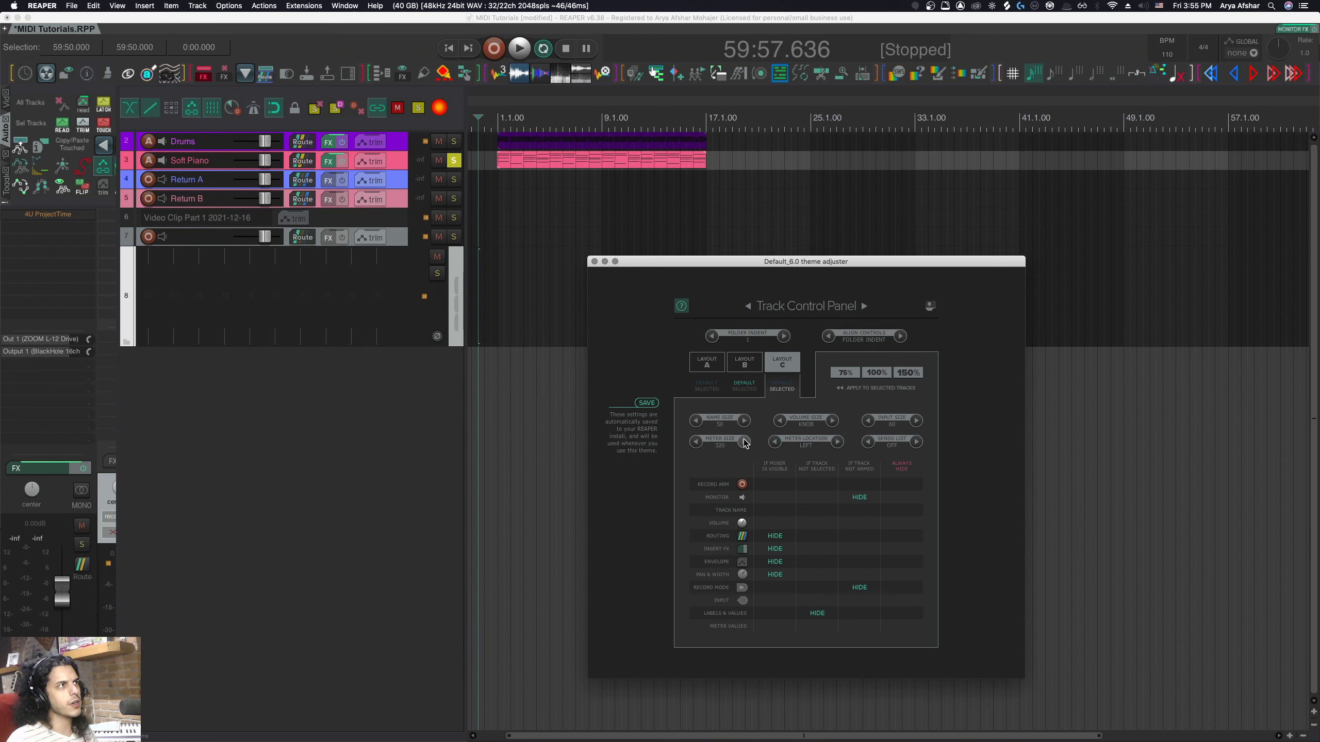
{"action": "left_click", "coordinate": [697, 442]}
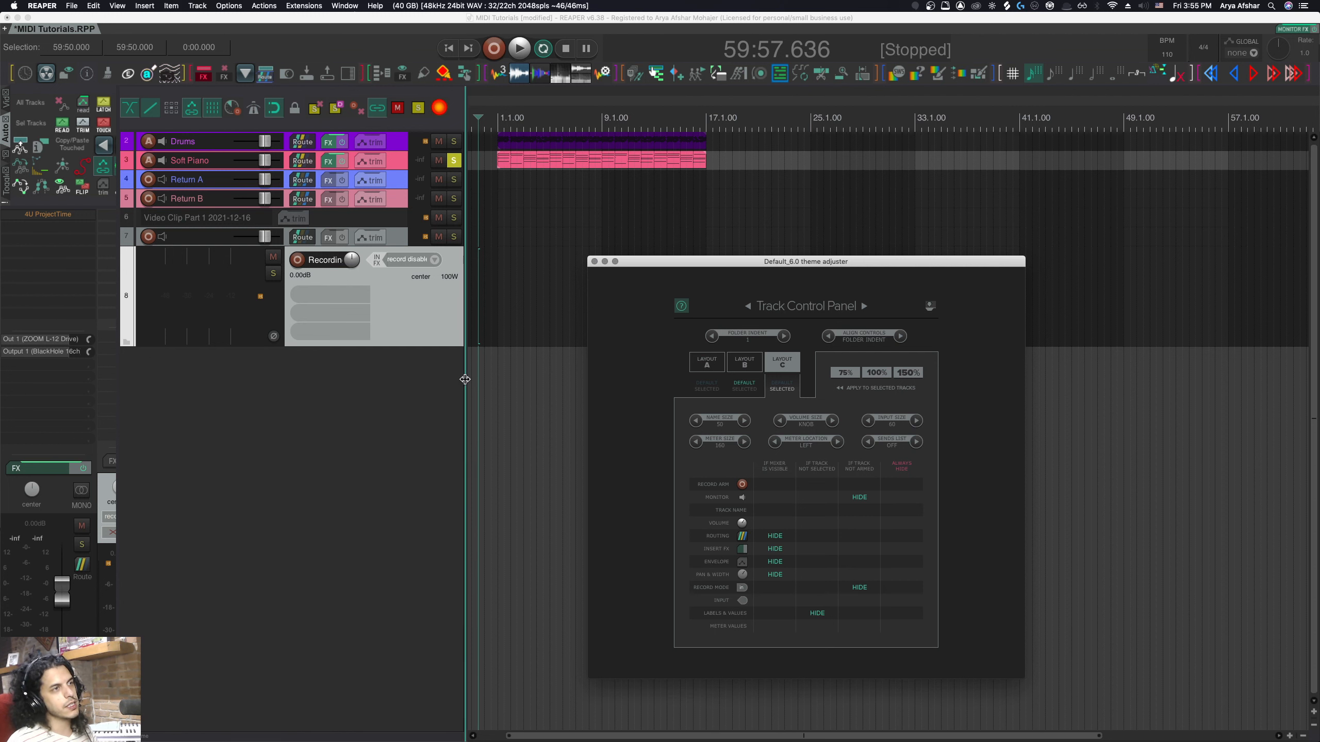
Enlarge the track heights, and insert another new track below the Recording track.
{"action": "scroll", "coordinate": [318, 406], "scroll_direction": "up", "scroll_amount": 5}
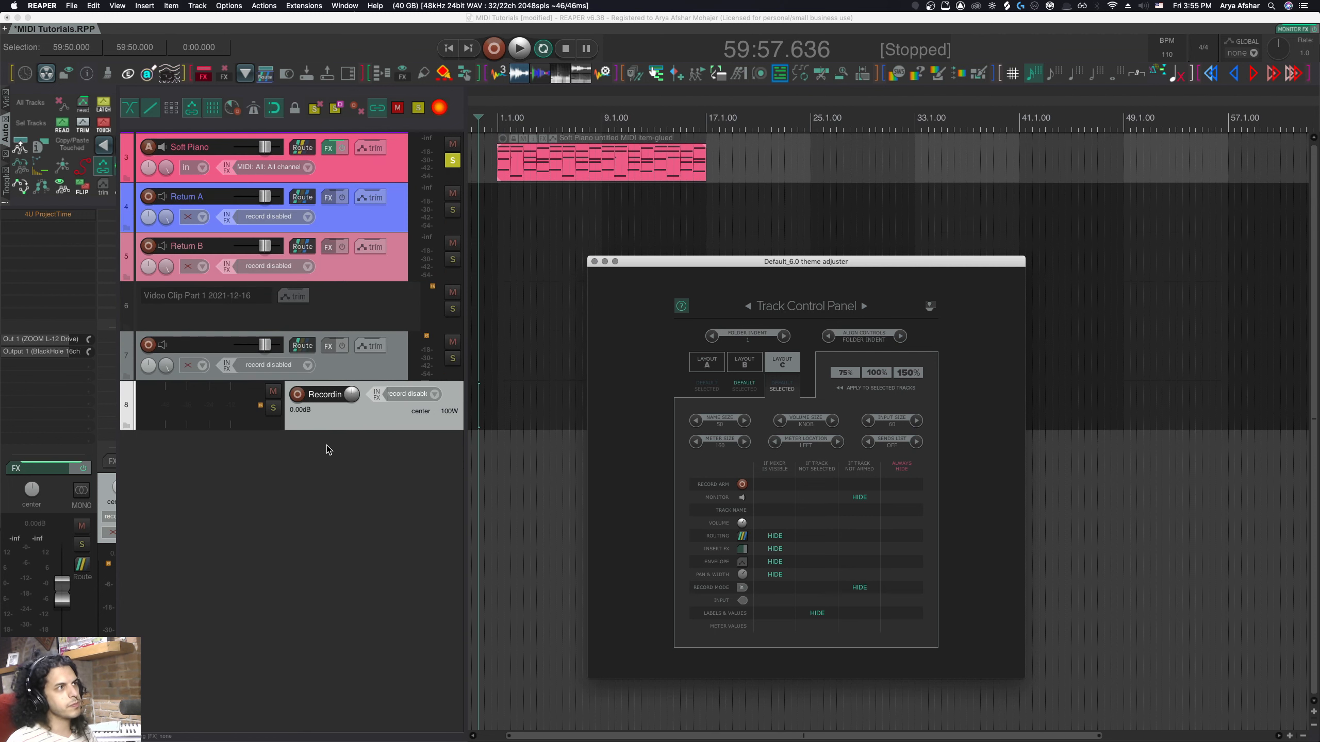
{"action": "scroll", "coordinate": [326, 445], "scroll_direction": "up", "scroll_amount": 3}
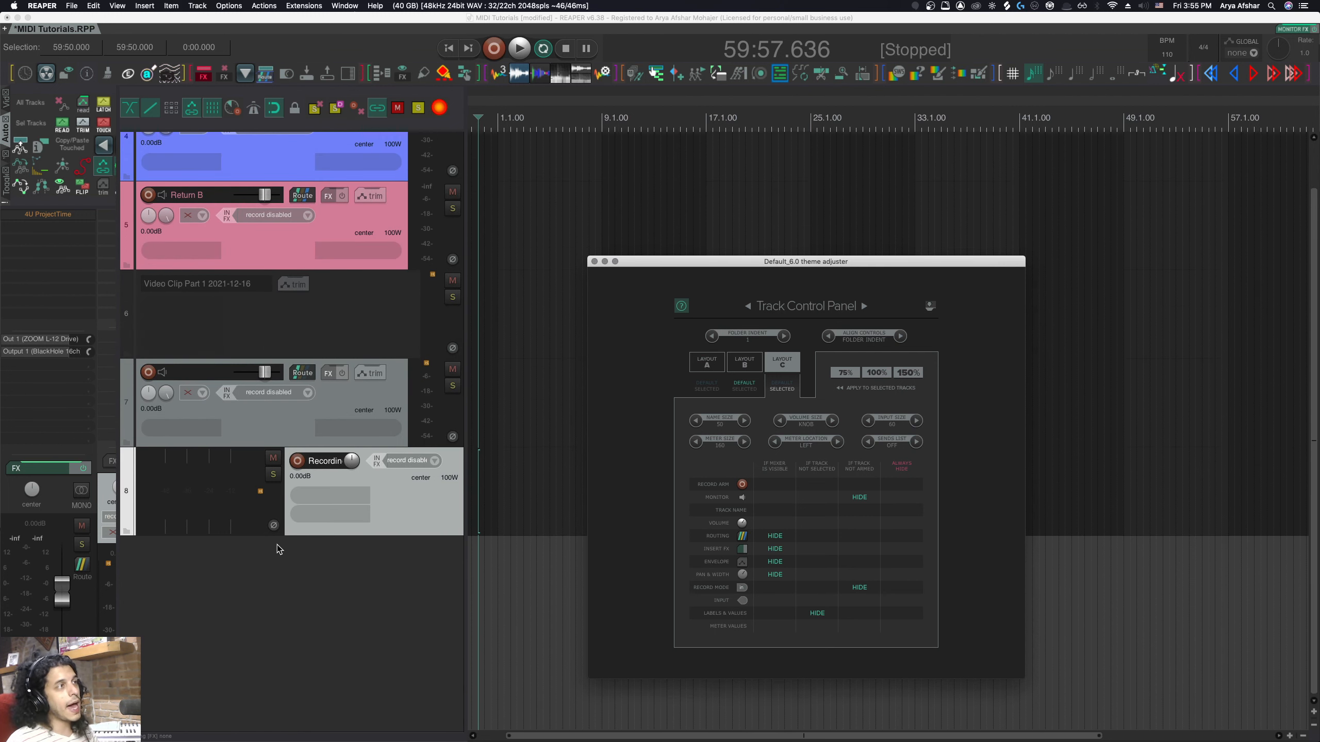
{"action": "double_click", "coordinate": [299, 597]}
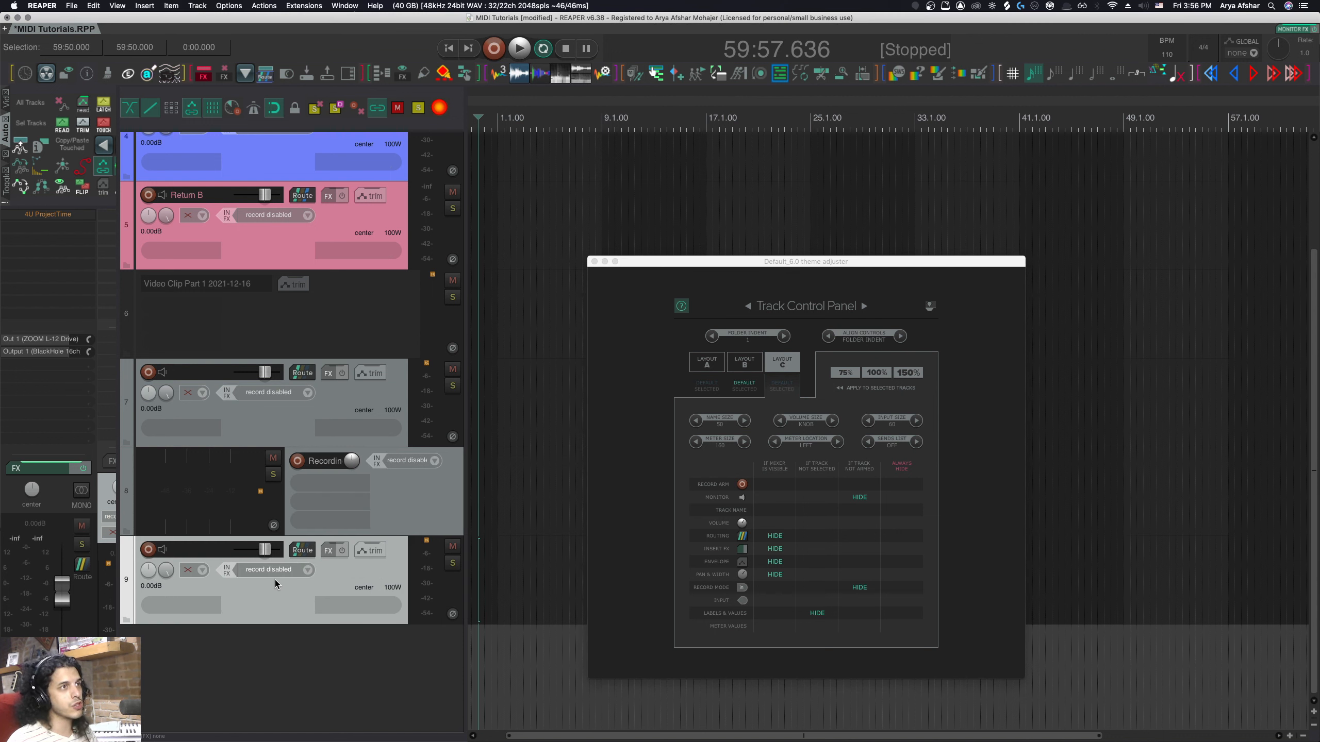
View layout B's settings, and insert a track from the template "2. Audio Rec Track" at the end of the track list.
{"action": "left_click", "coordinate": [744, 362]}
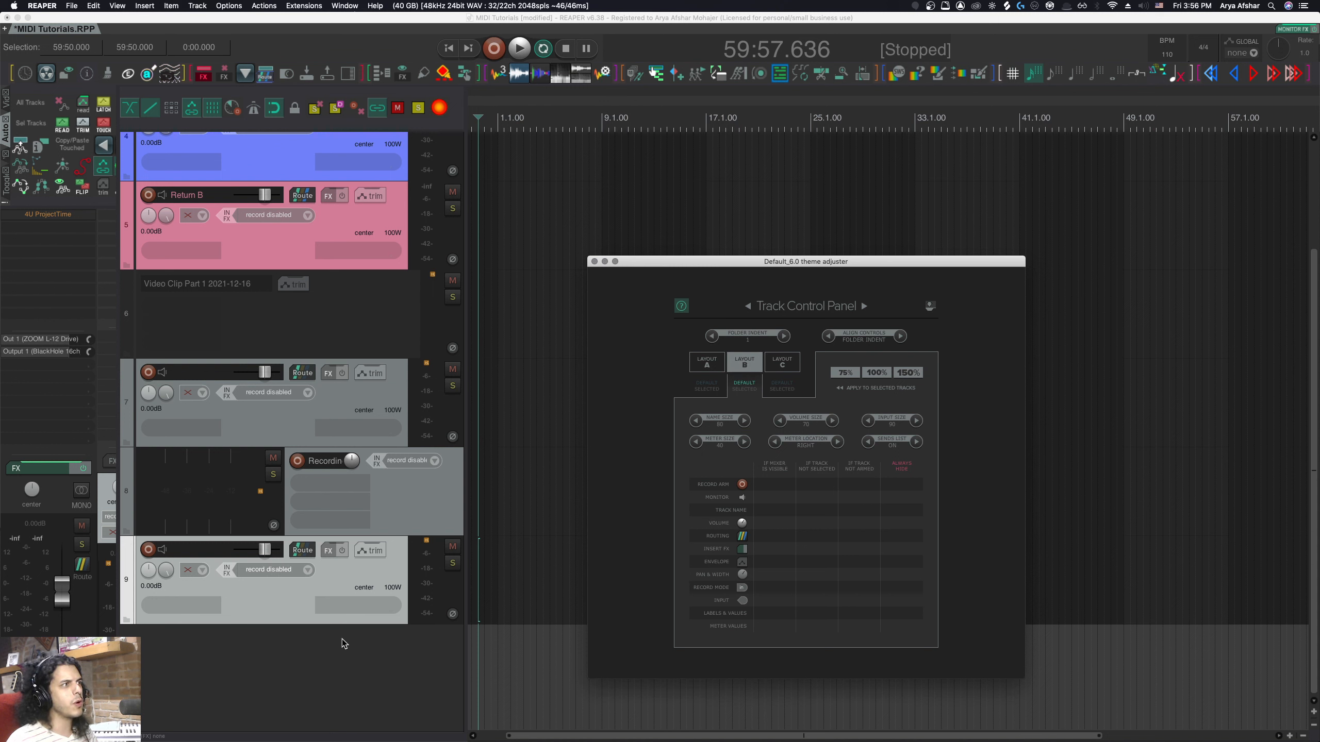
{"action": "right_click", "coordinate": [285, 653]}
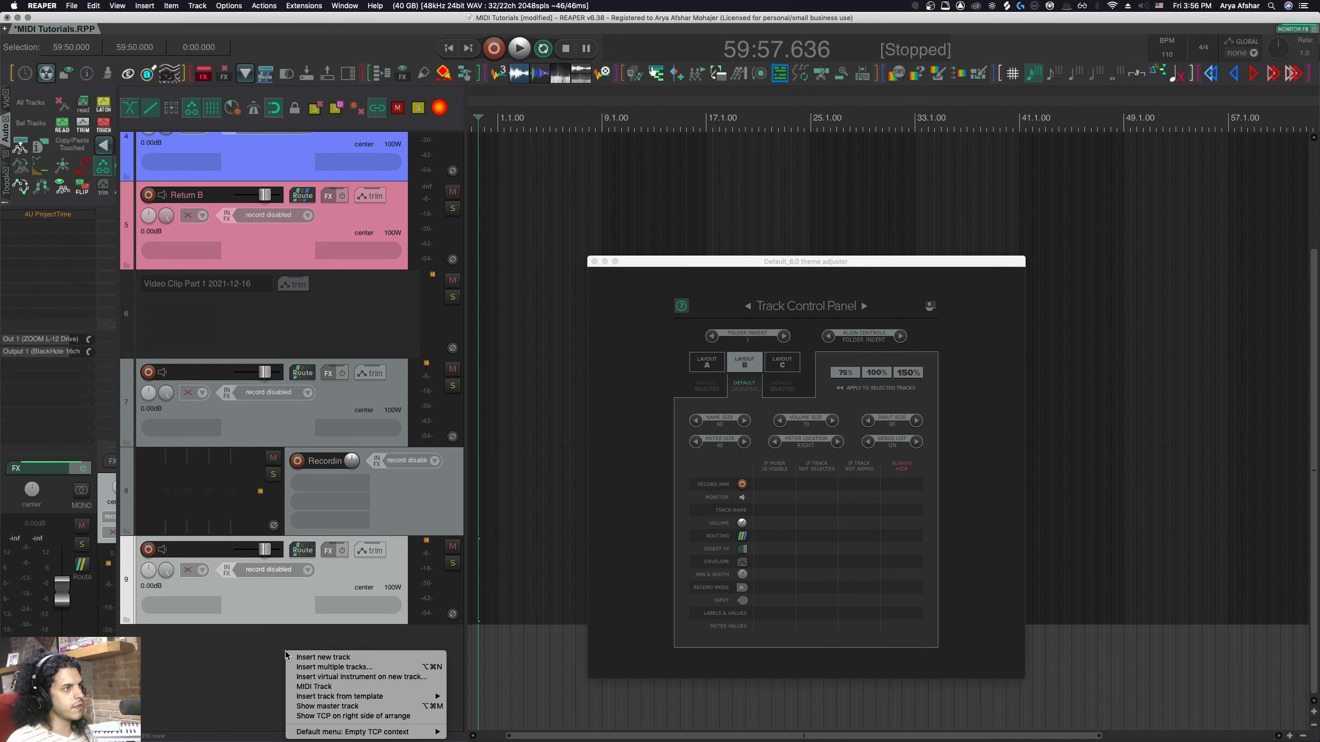
{"action": "mouse_move", "coordinate": [357, 696]}
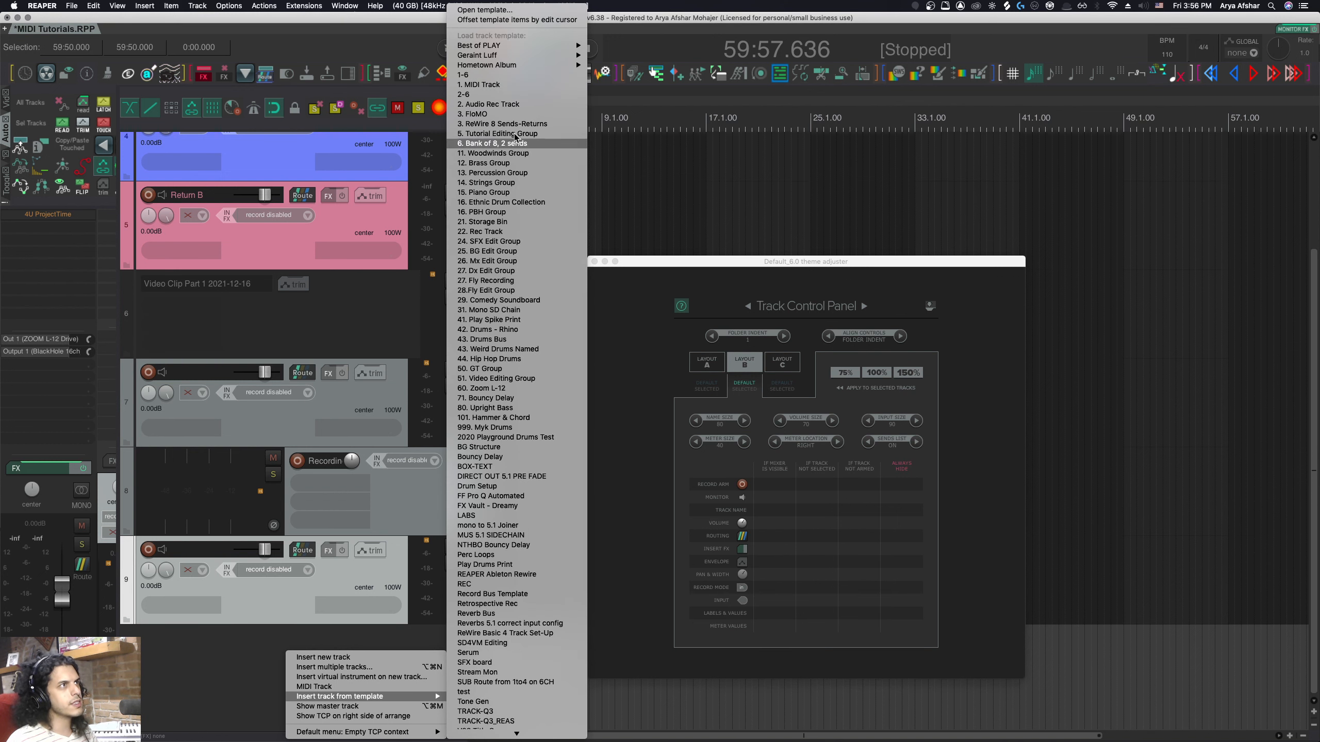
{"action": "left_click", "coordinate": [497, 106]}
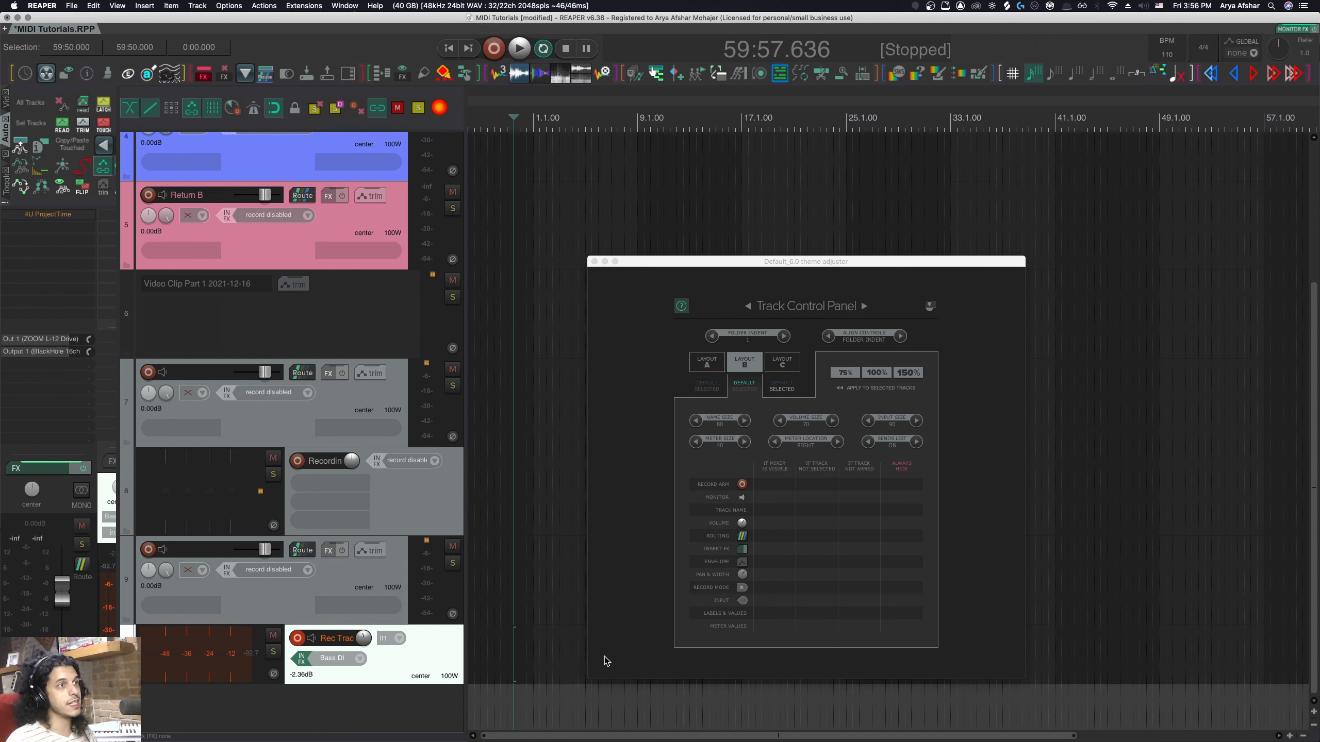
Insert a new track below the Rec Track, and assign it track panel layout C (DPI-translated to 150%_C).
{"action": "double_click", "coordinate": [362, 715]}
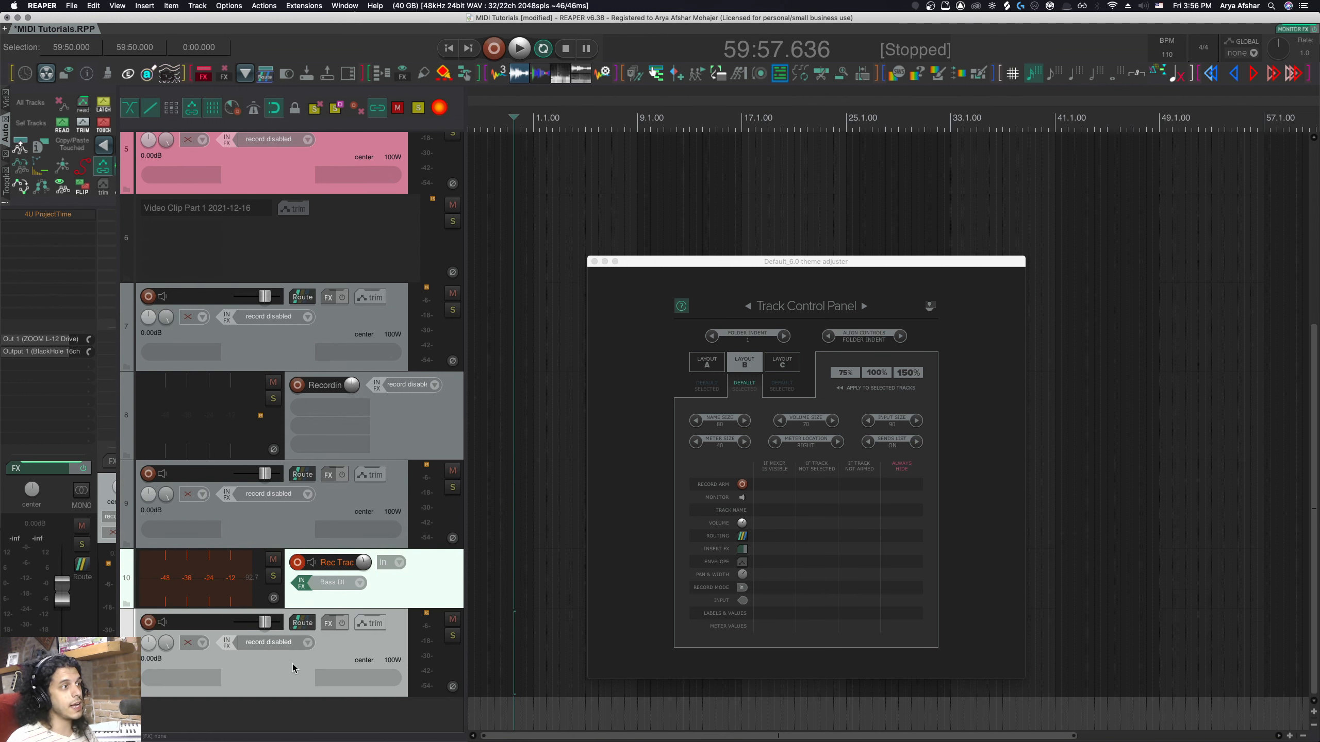
{"action": "right_click", "coordinate": [293, 665]}
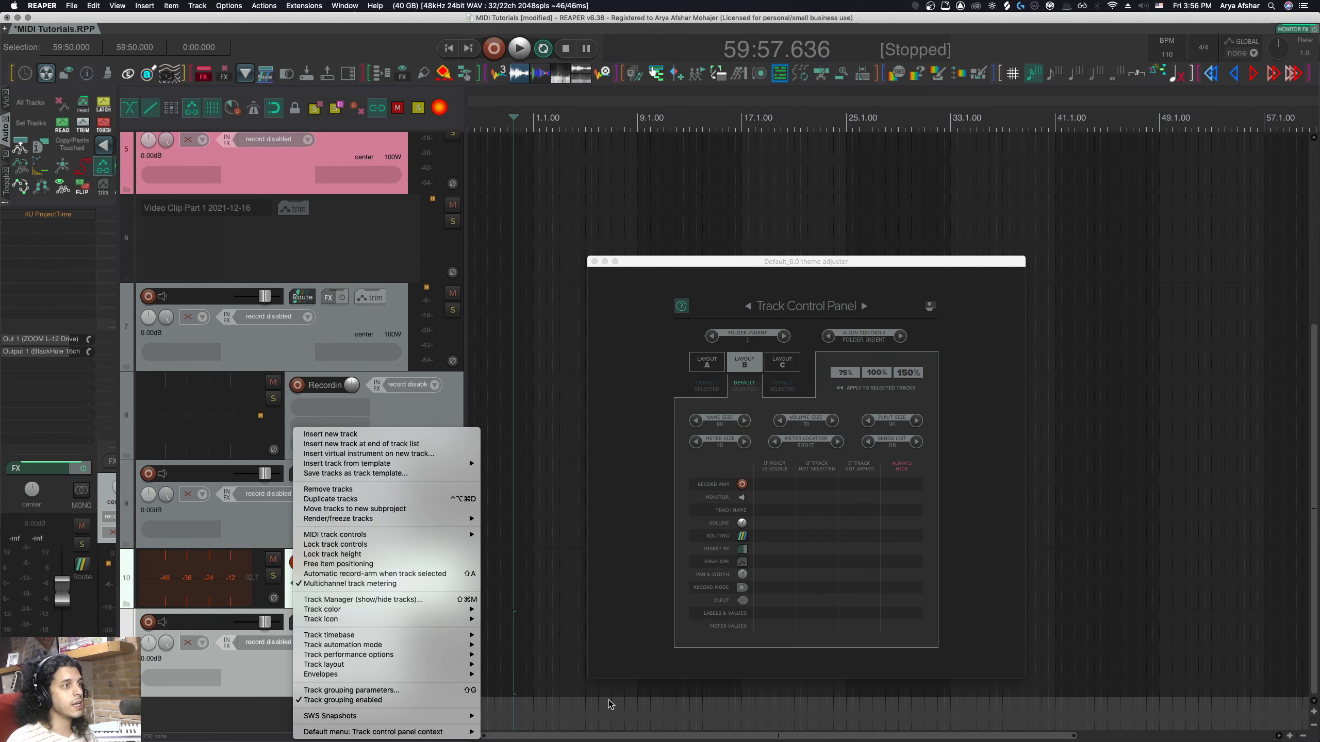
{"action": "mouse_move", "coordinate": [475, 672]}
{"action": "mouse_move", "coordinate": [522, 685]}
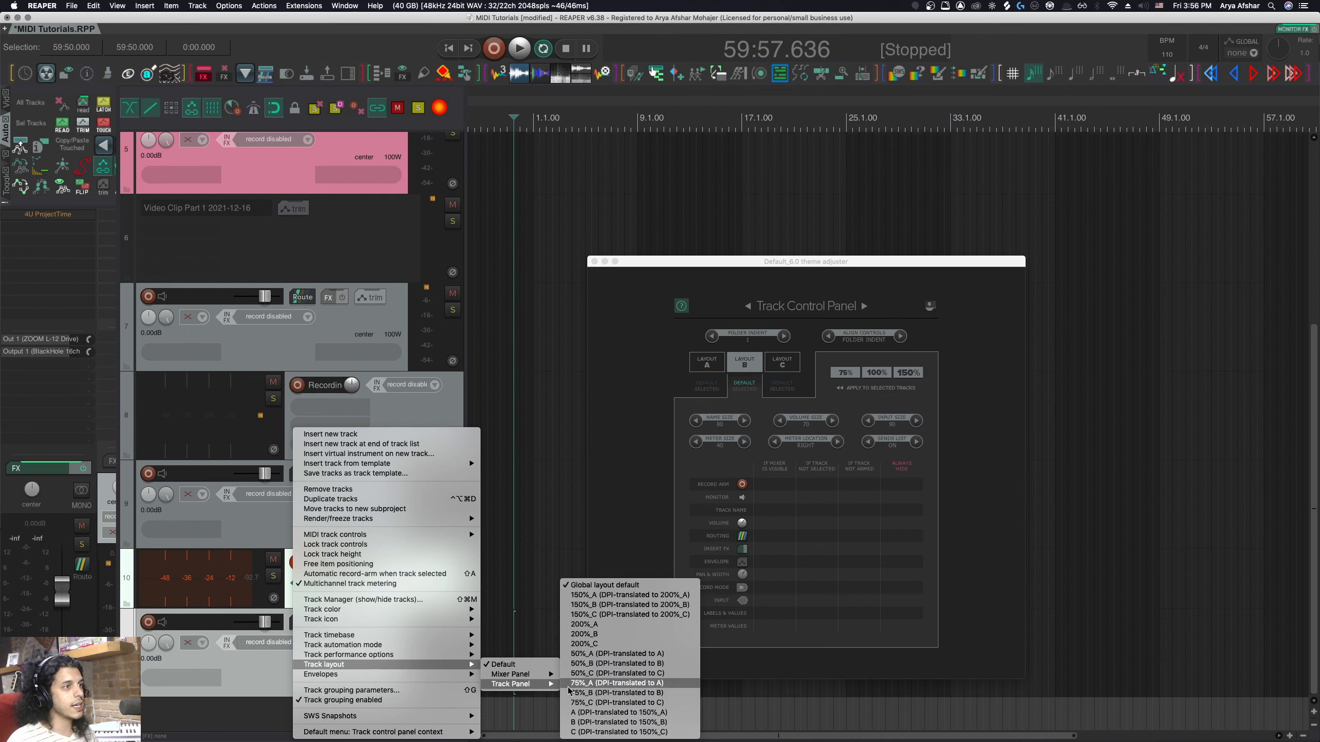
{"action": "left_click", "coordinate": [589, 732]}
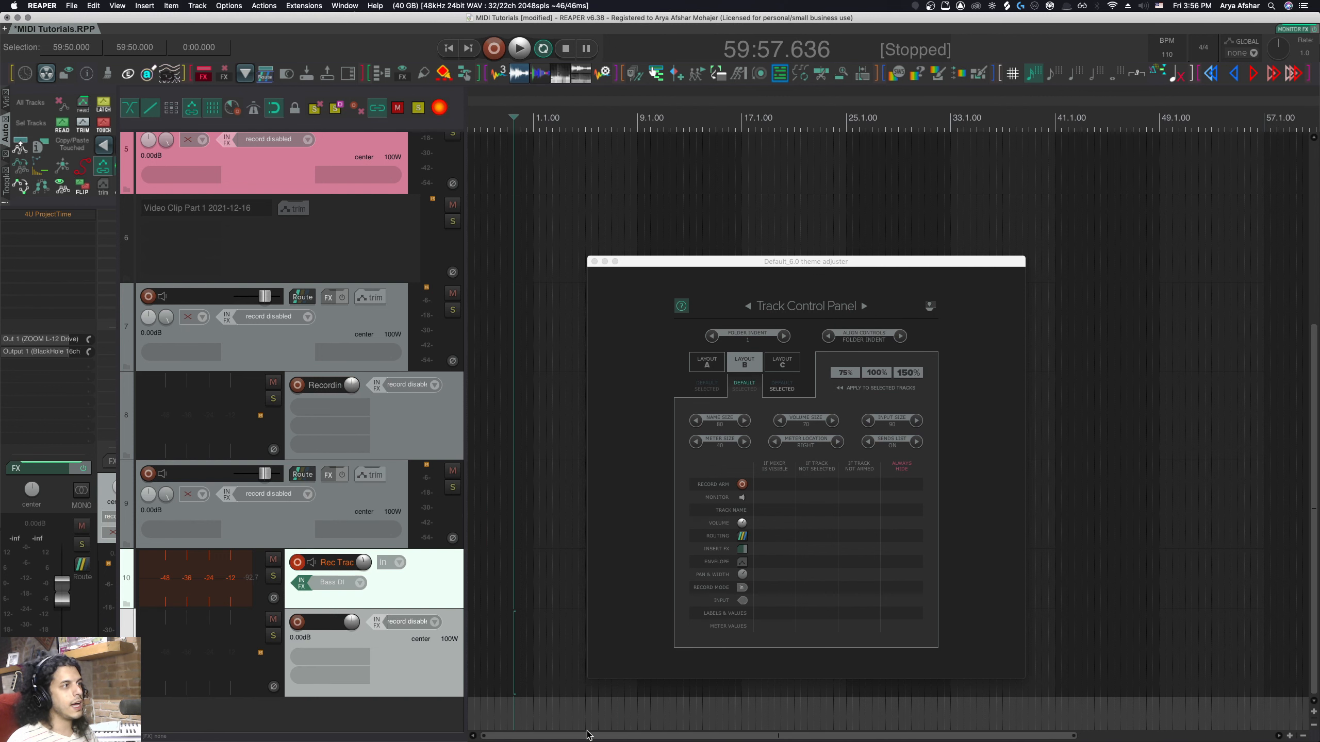
Look over the new bottom track's options without applying any, and delete that track.
{"action": "right_click", "coordinate": [415, 664]}
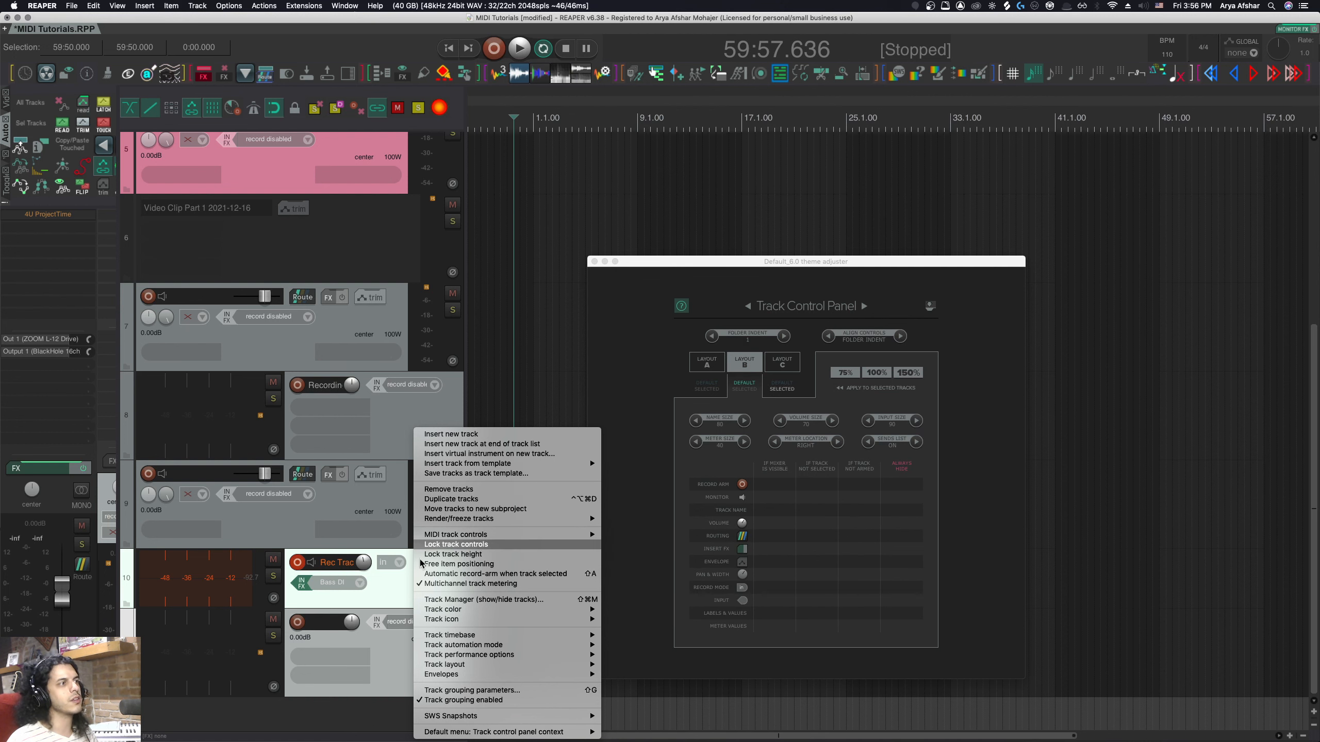
{"action": "left_click", "coordinate": [338, 723]}
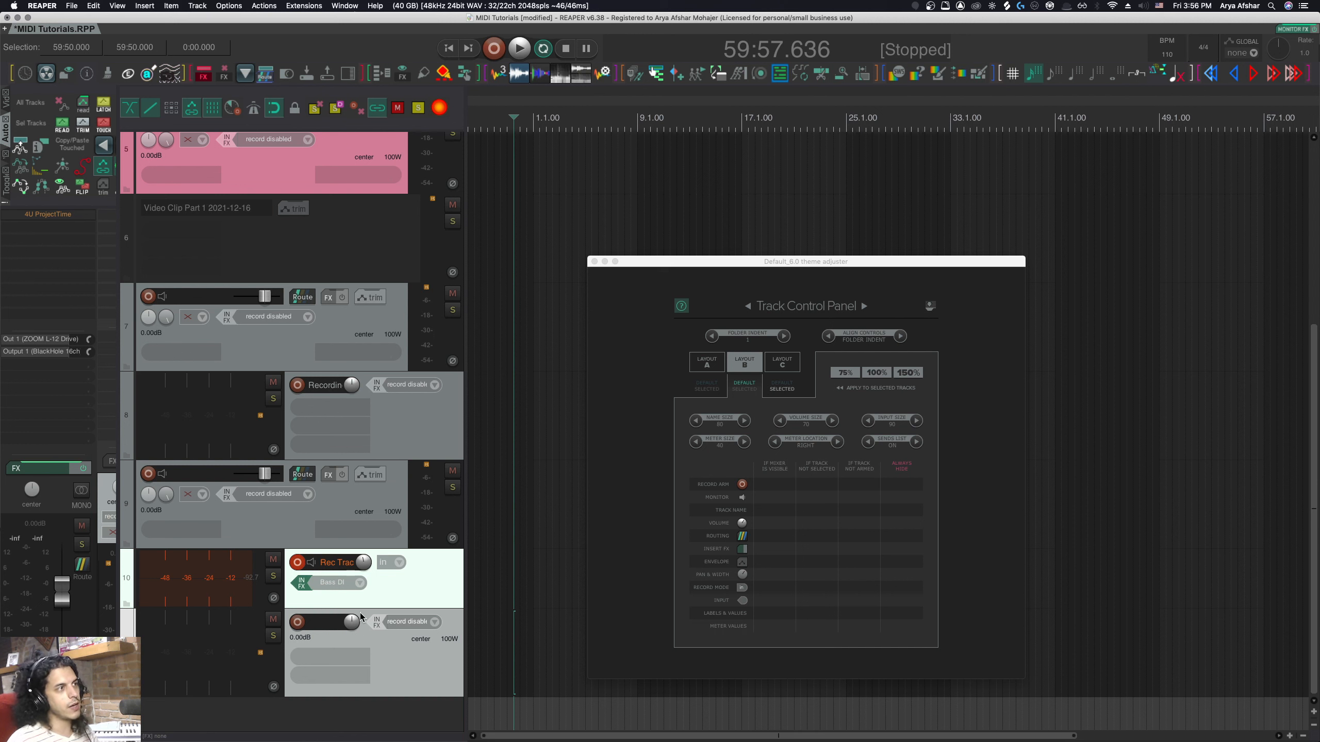
{"action": "key", "text": "Delete"}
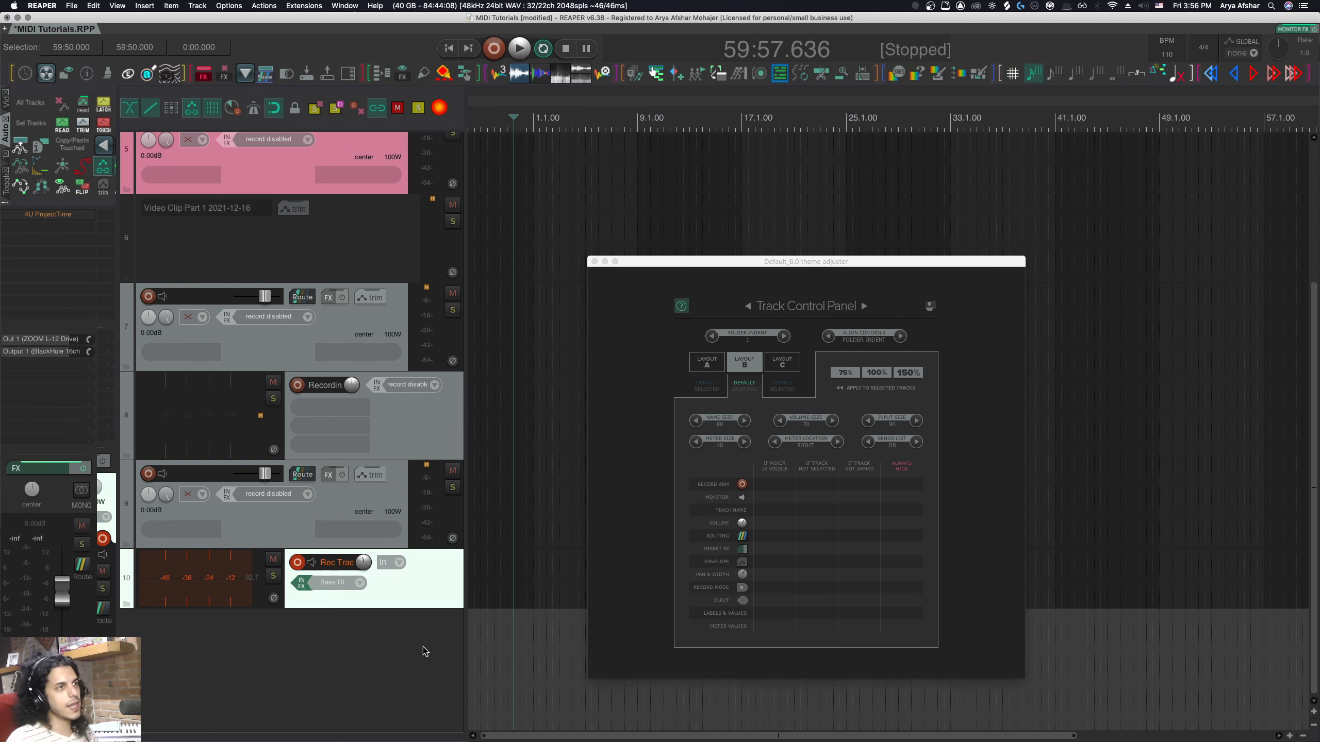
Show the Mixer Control Panel settings, widen the docked mixer, and try a meter expansion of +8 pixels before returning to +4.
{"action": "left_click", "coordinate": [863, 307]}
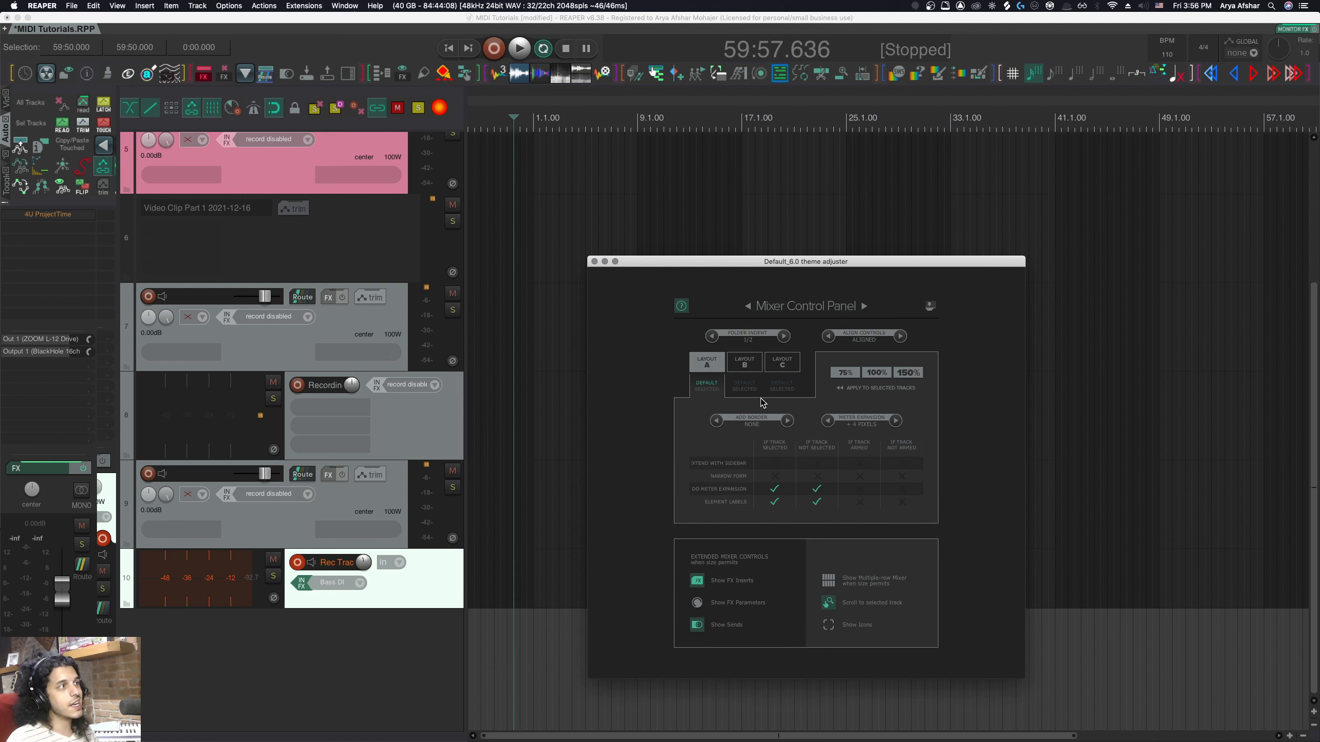
{"action": "left_click_drag", "start_coordinate": [125, 580], "coordinate": [174, 581]}
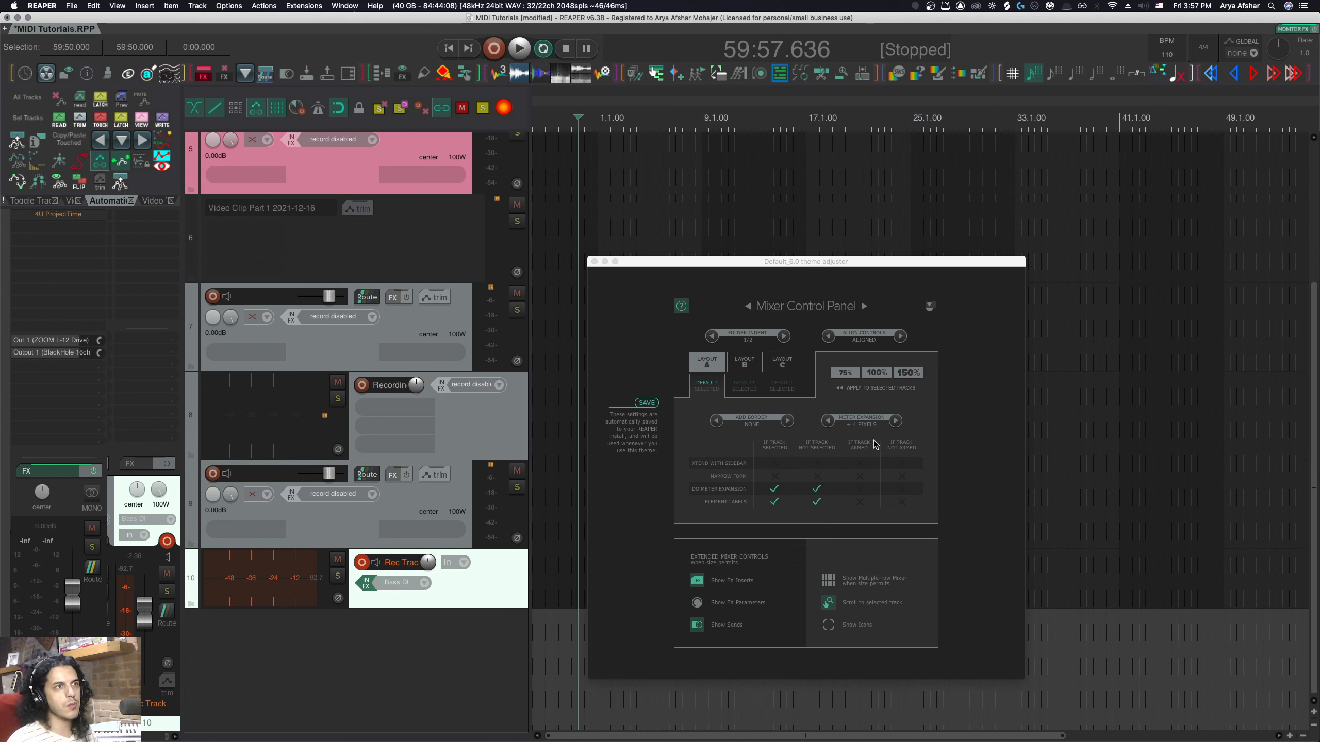
{"action": "left_click", "coordinate": [895, 421]}
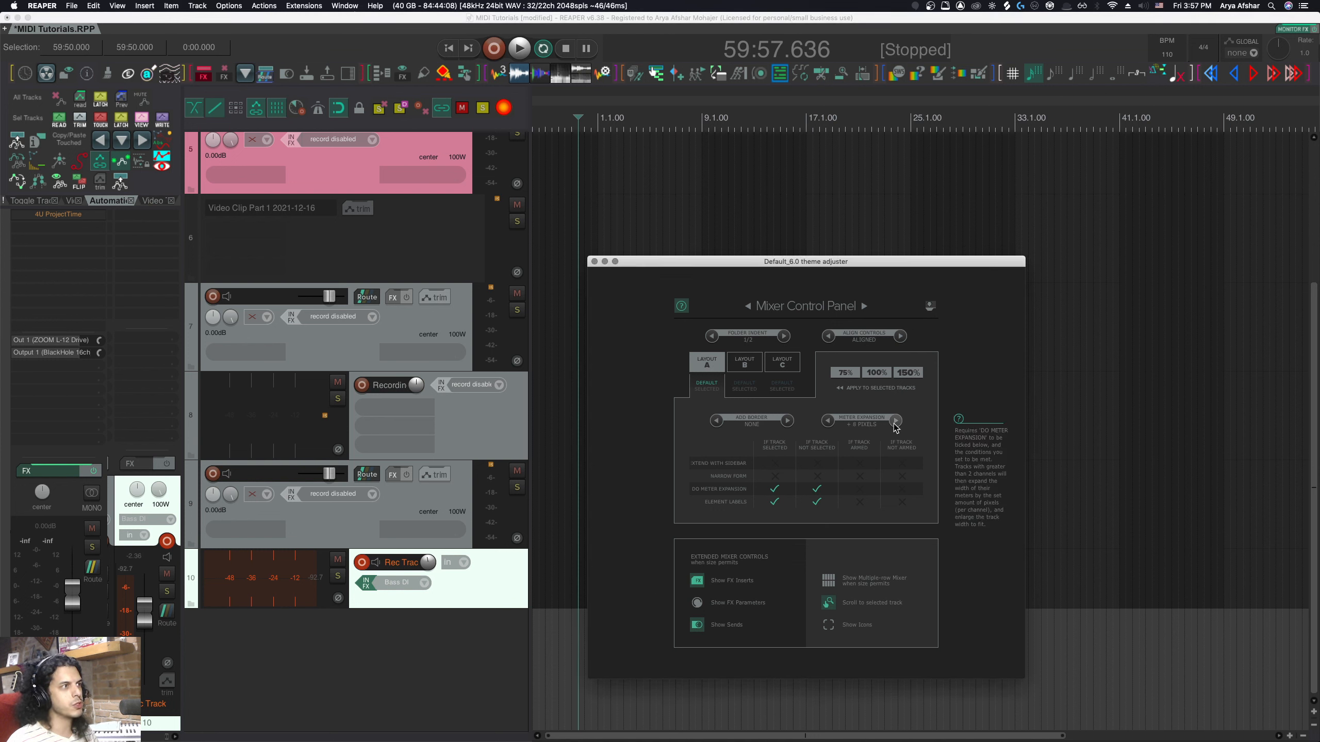
{"action": "left_click", "coordinate": [829, 420]}
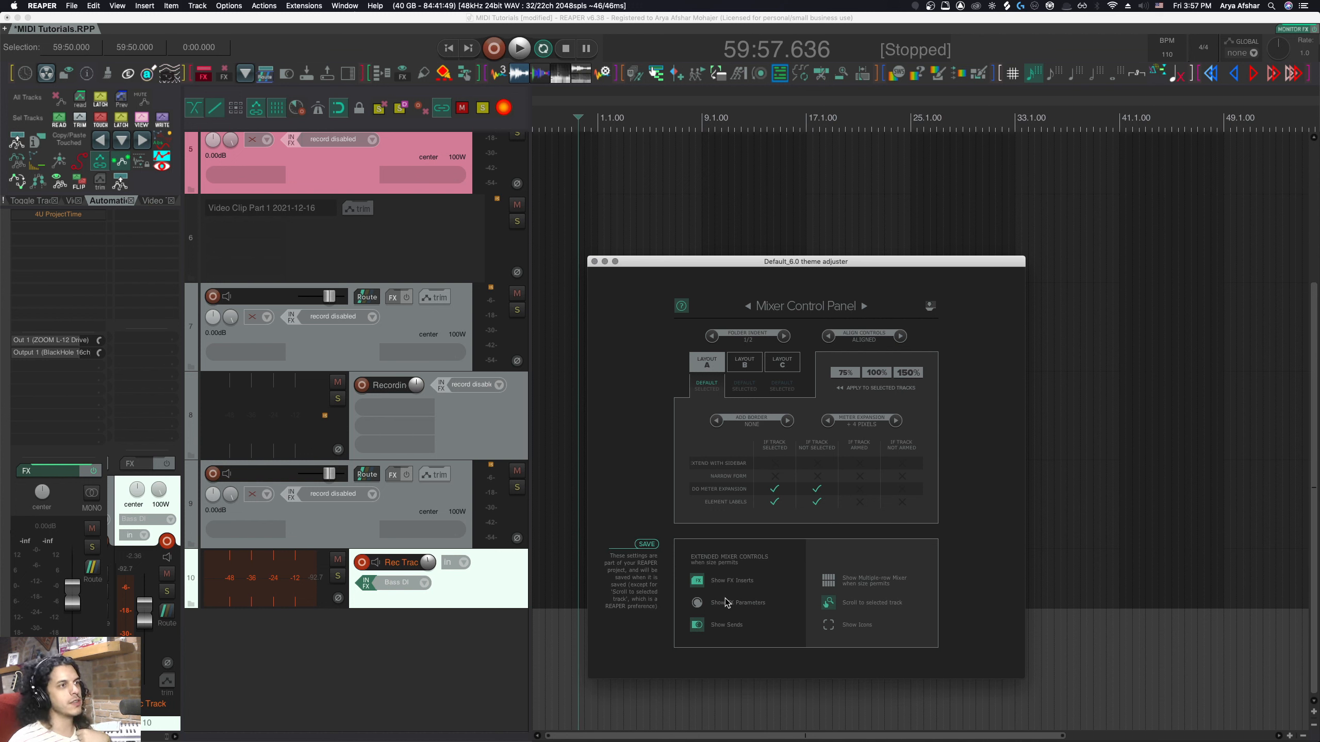
Turn on FX parameters in the extended mixer controls, and add FabFilter Pro-Q 3 to track 7 with its window open.
{"action": "left_click", "coordinate": [697, 605]}
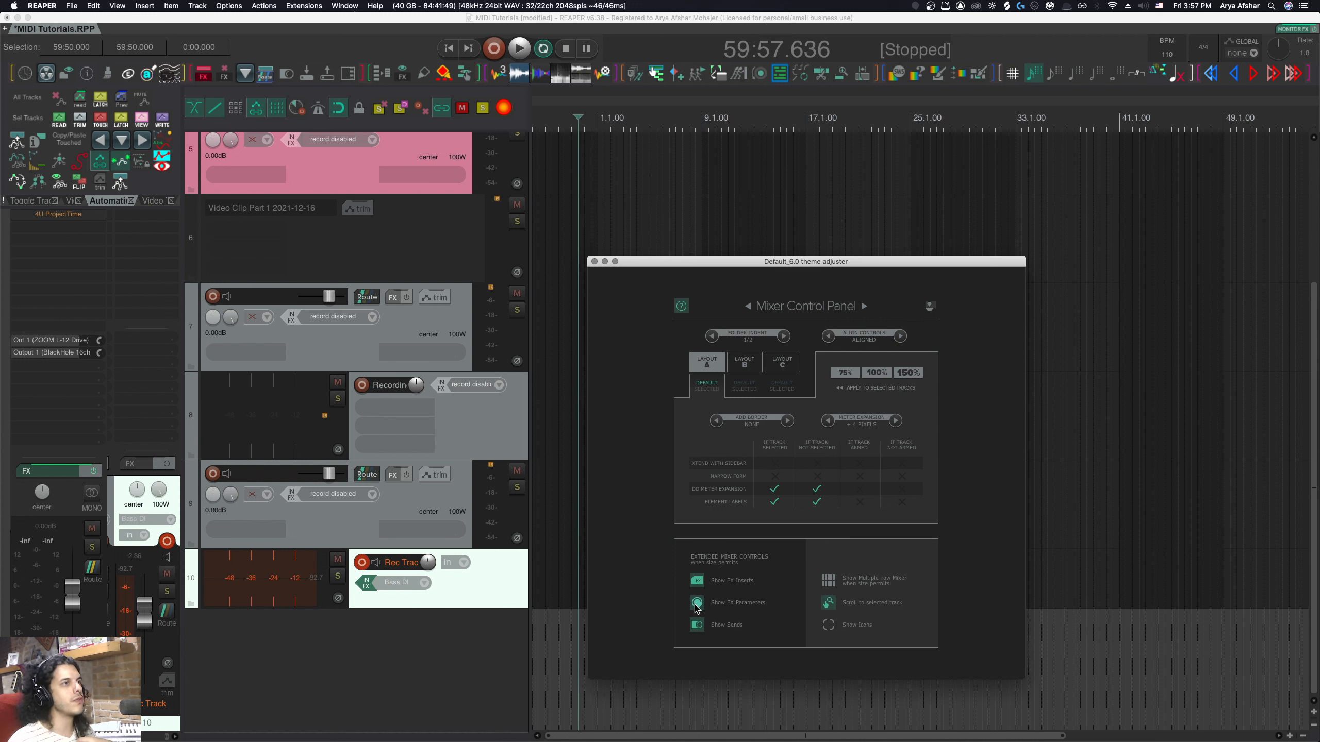
{"action": "left_click", "coordinate": [333, 348]}
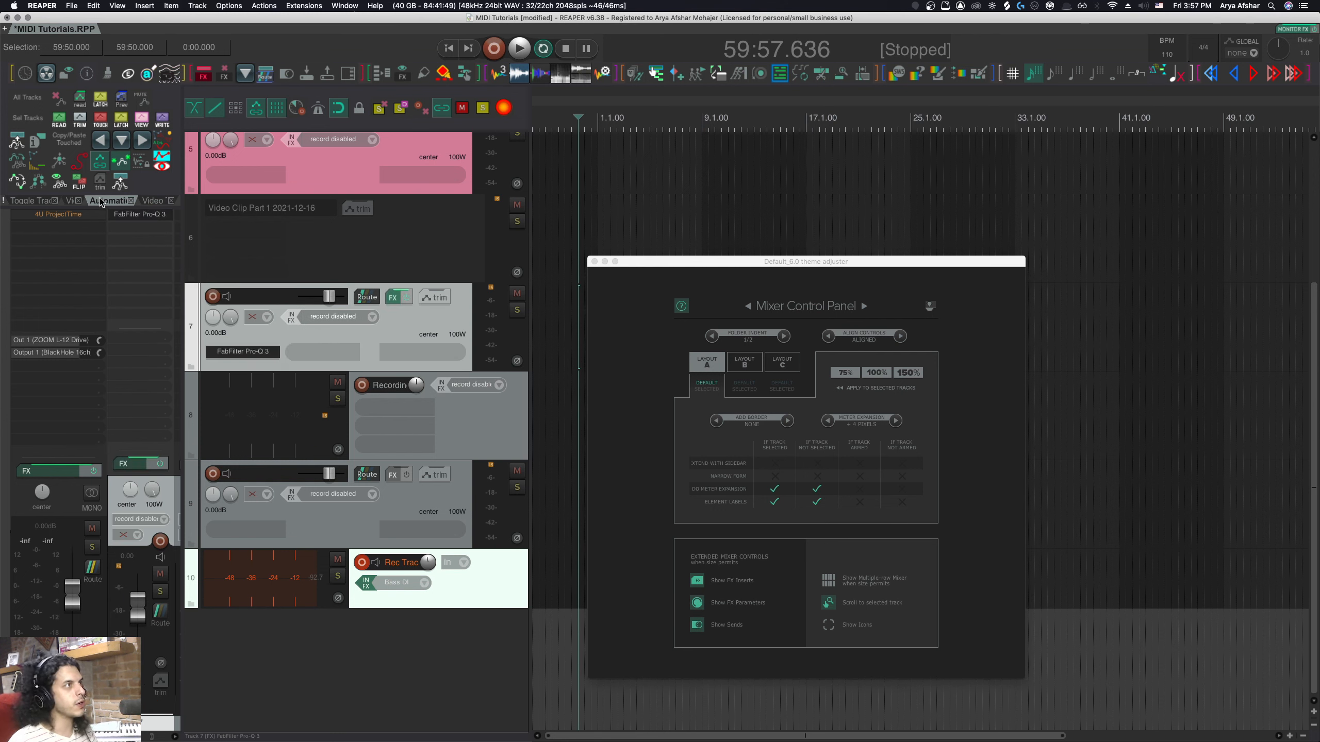
{"action": "left_click", "coordinate": [136, 214]}
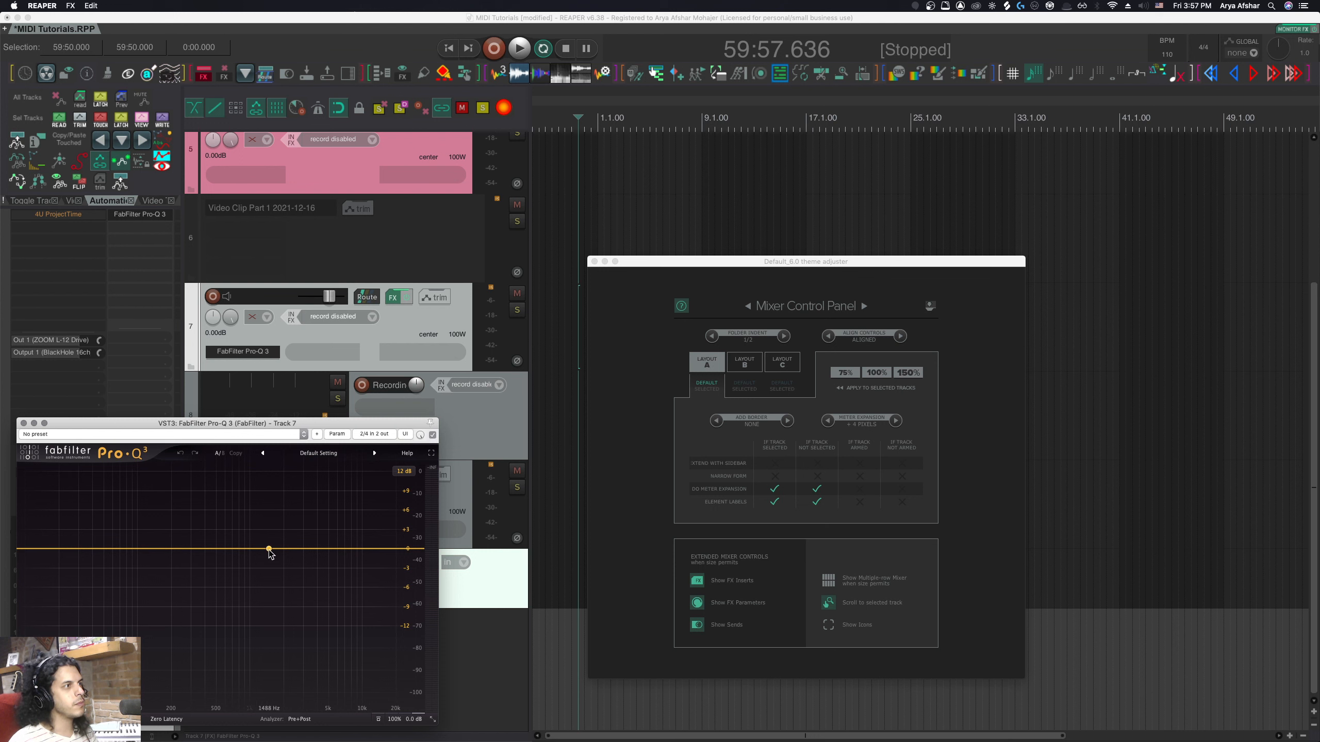
Cut a Pro-Q 3 band by about 5.4 dB, expose its Band 1 Gain in the track controls, and close the plugin window.
{"action": "left_click_drag", "start_coordinate": [271, 548], "coordinate": [265, 583]}
{"action": "right_click", "coordinate": [272, 678]}
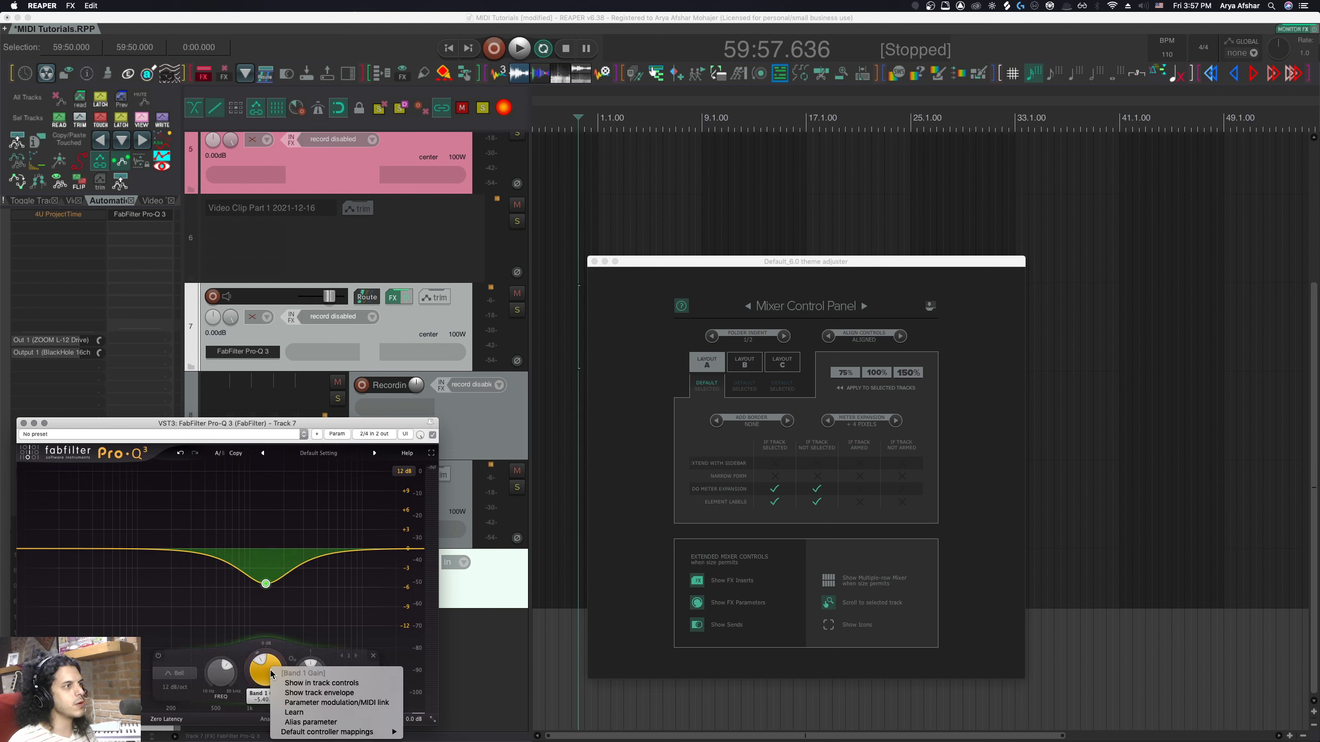
{"action": "left_click", "coordinate": [302, 685]}
{"action": "left_click", "coordinate": [111, 282]}
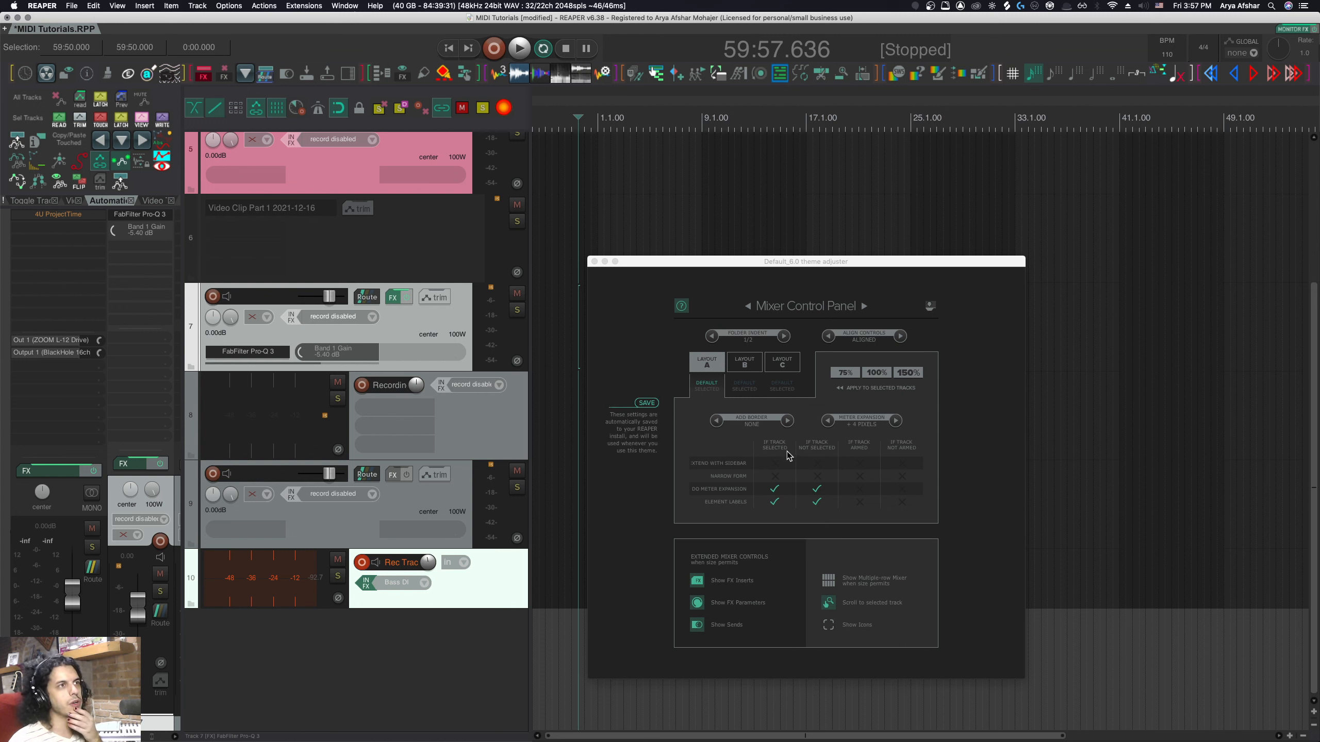
Go past Custom Colors to the theme adjuster's Envelopes settings, and show the Recording track's volume envelope.
{"action": "left_click", "coordinate": [863, 306]}
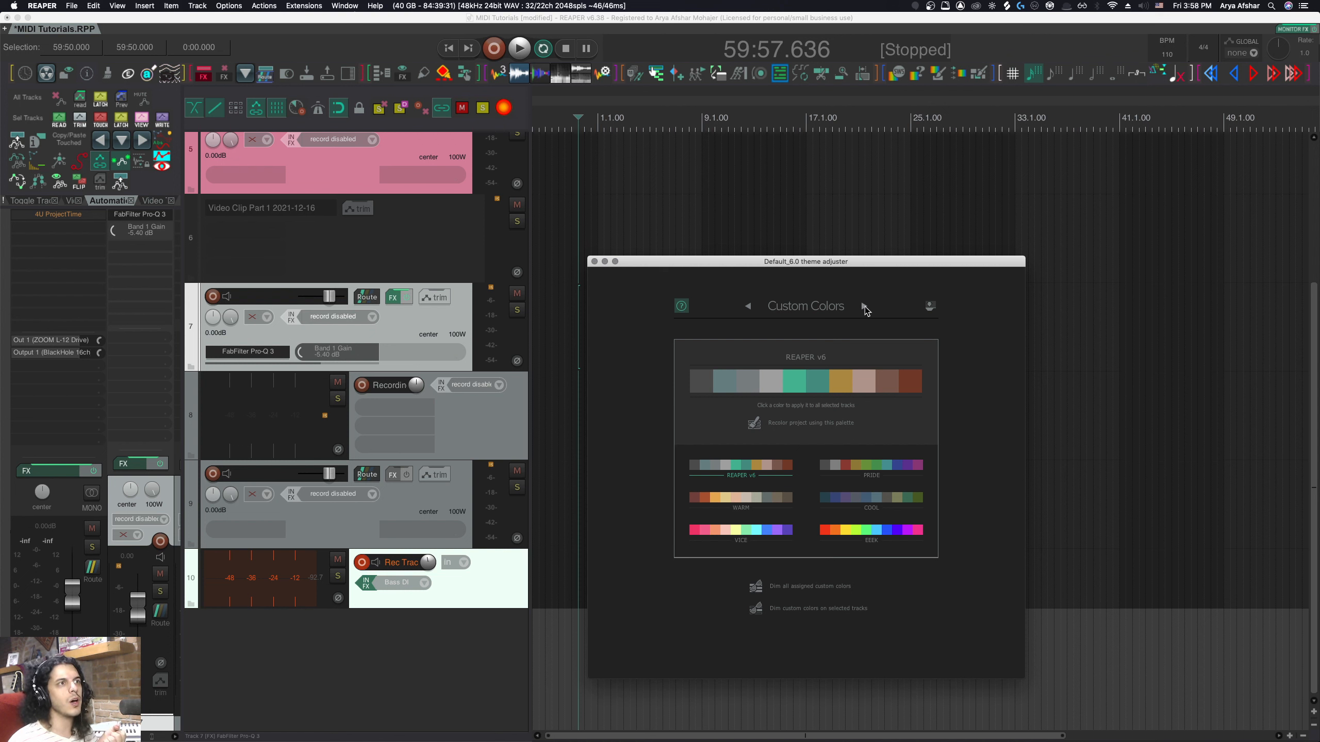
{"action": "left_click", "coordinate": [865, 307]}
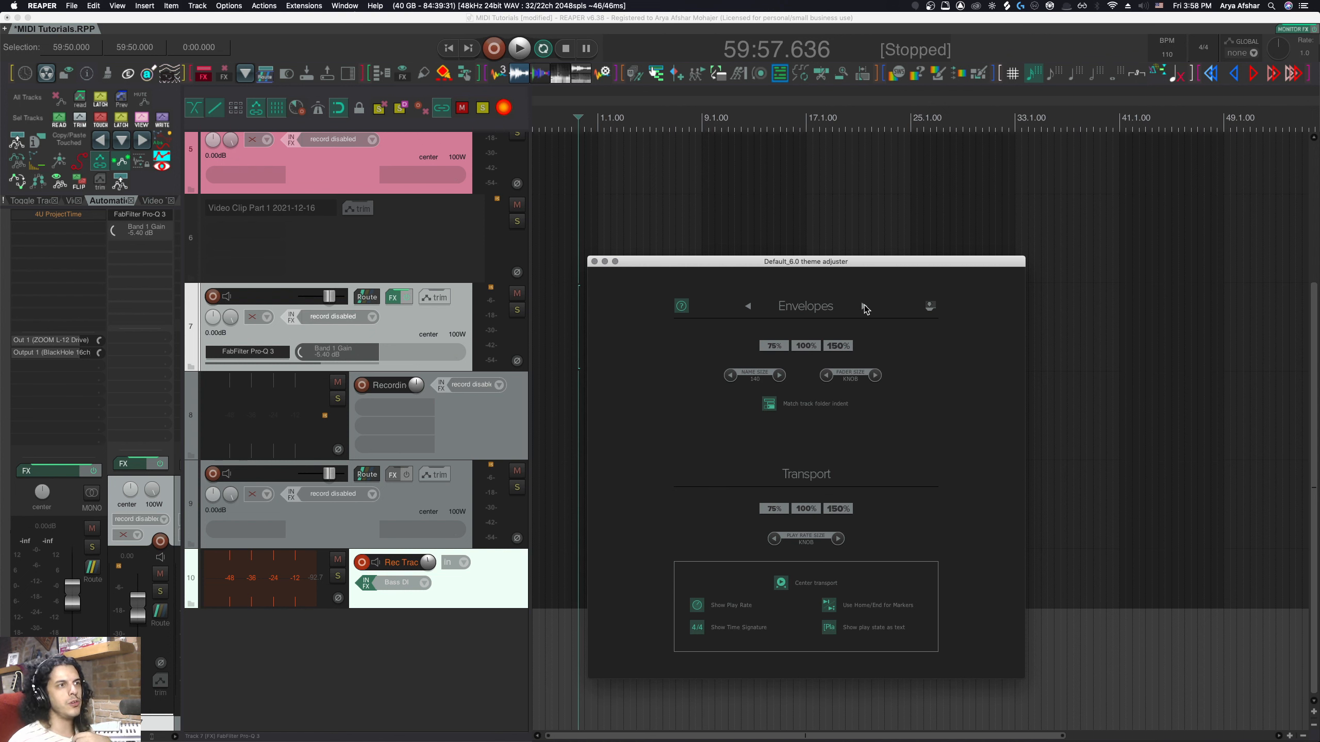
{"action": "left_click", "coordinate": [464, 438]}
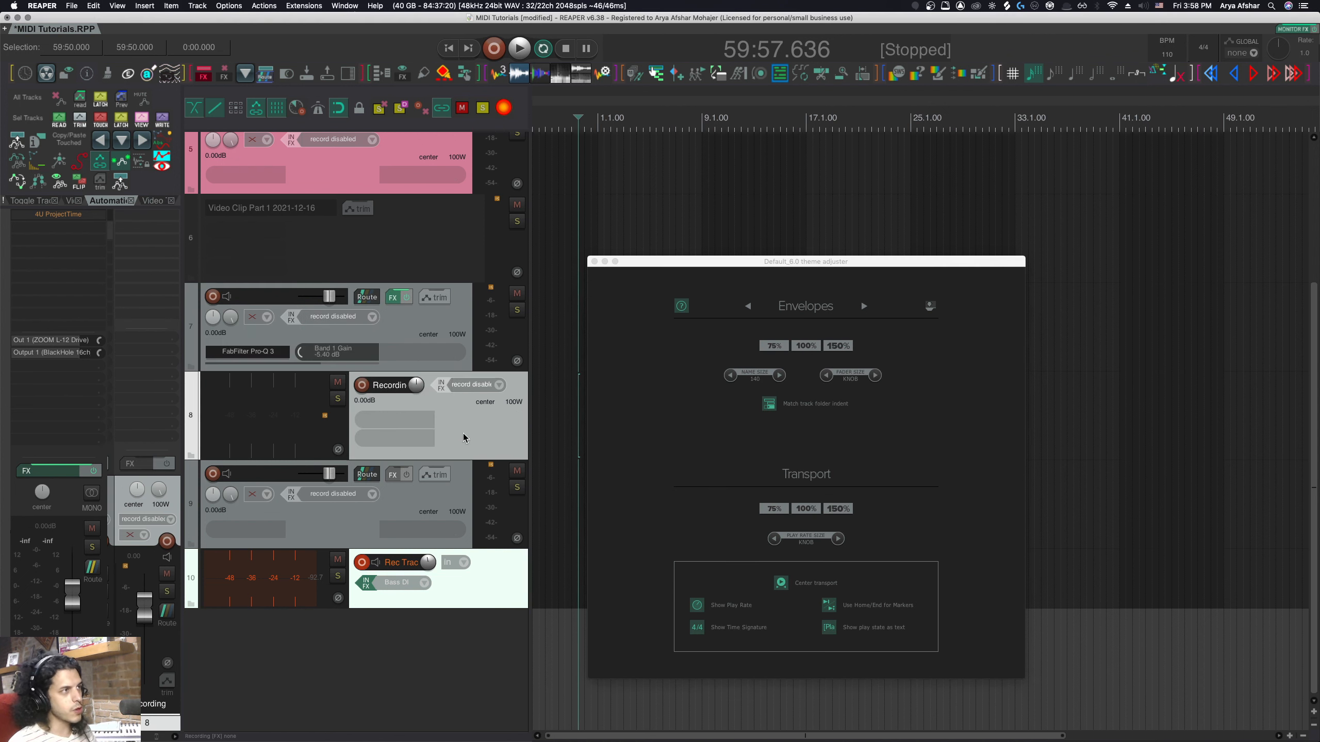
{"action": "key", "text": "v"}
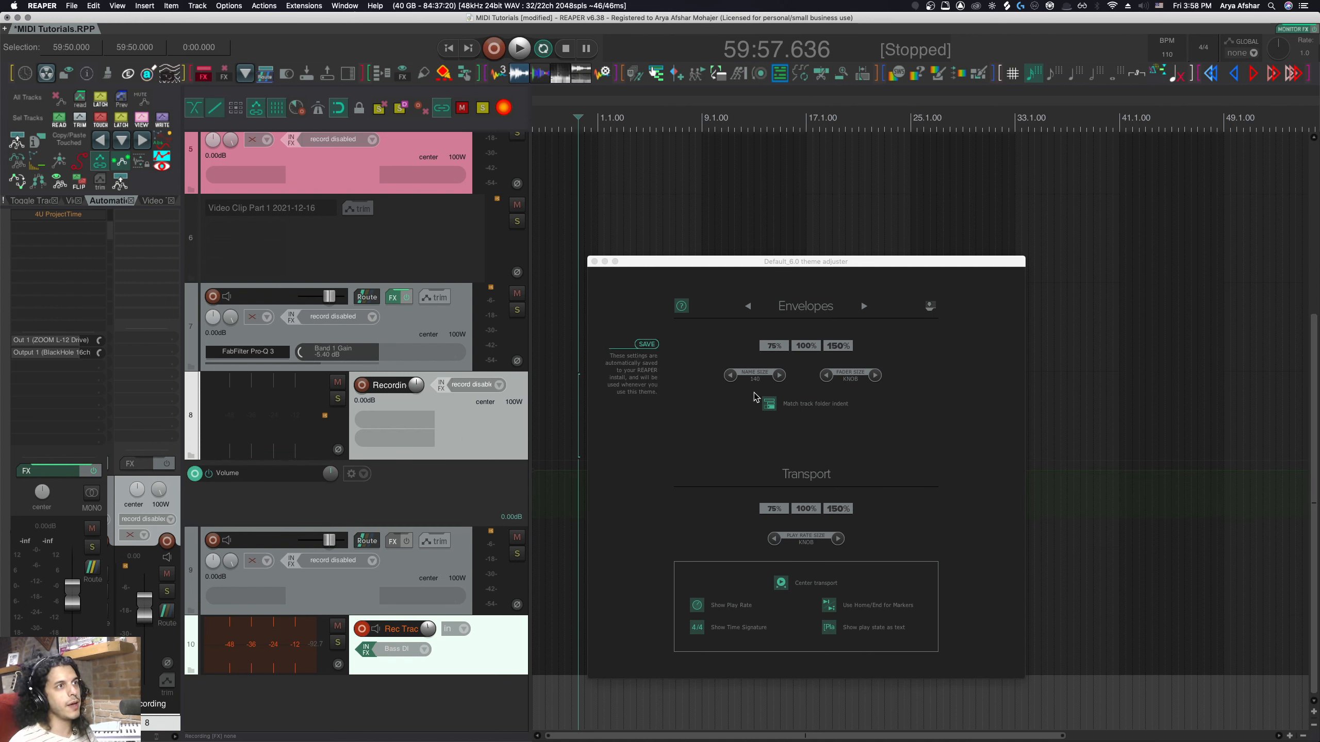
Try an envelope name size of 170.
{"action": "left_click", "coordinate": [779, 375]}
{"action": "left_click", "coordinate": [730, 375]}
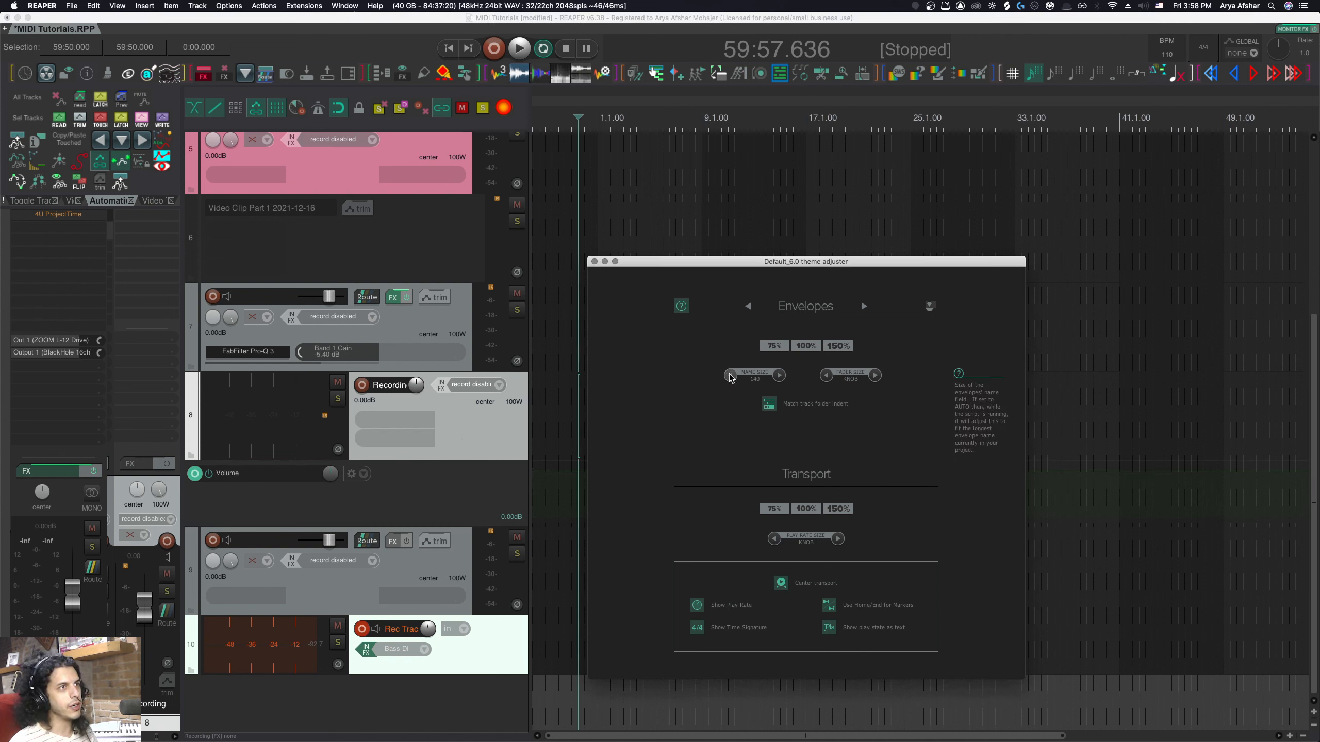
{"action": "left_click", "coordinate": [780, 375]}
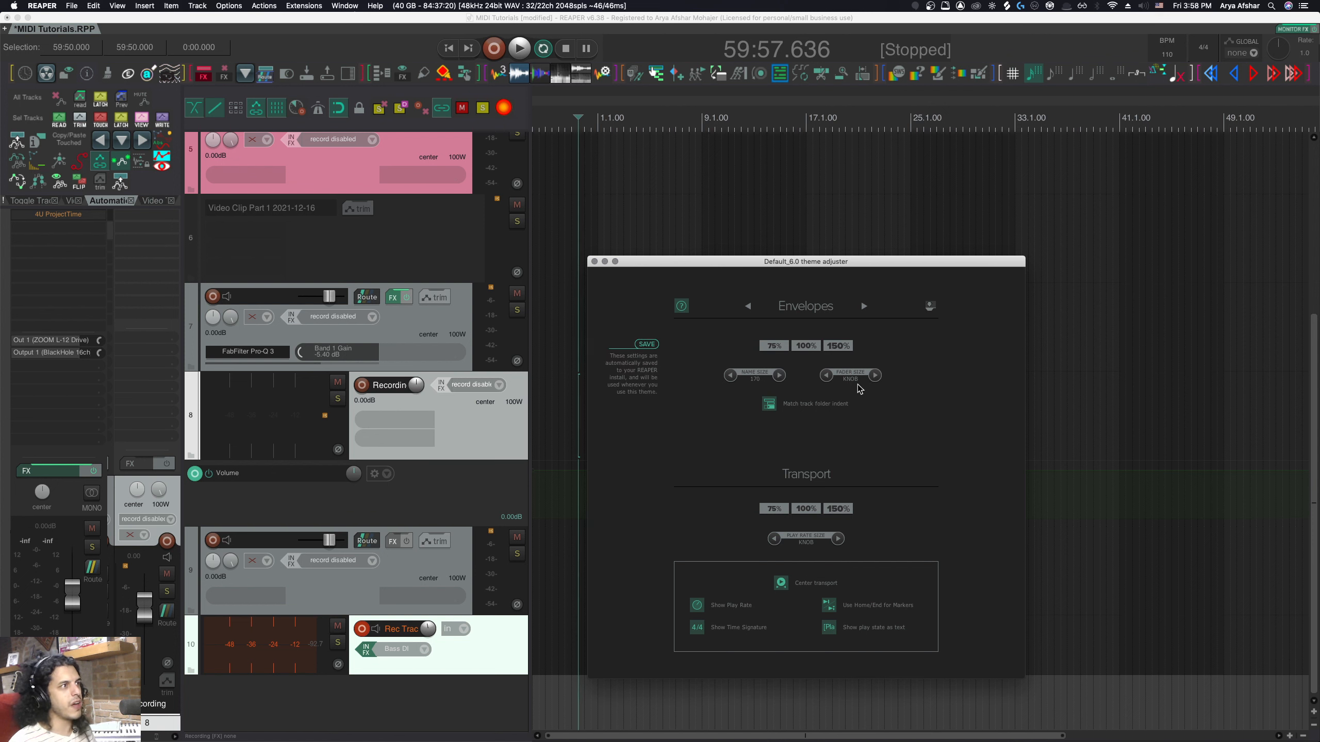
Try envelope fader sizes from 40 up to 100, and return the fader size to Knob.
{"action": "left_click", "coordinate": [875, 376]}
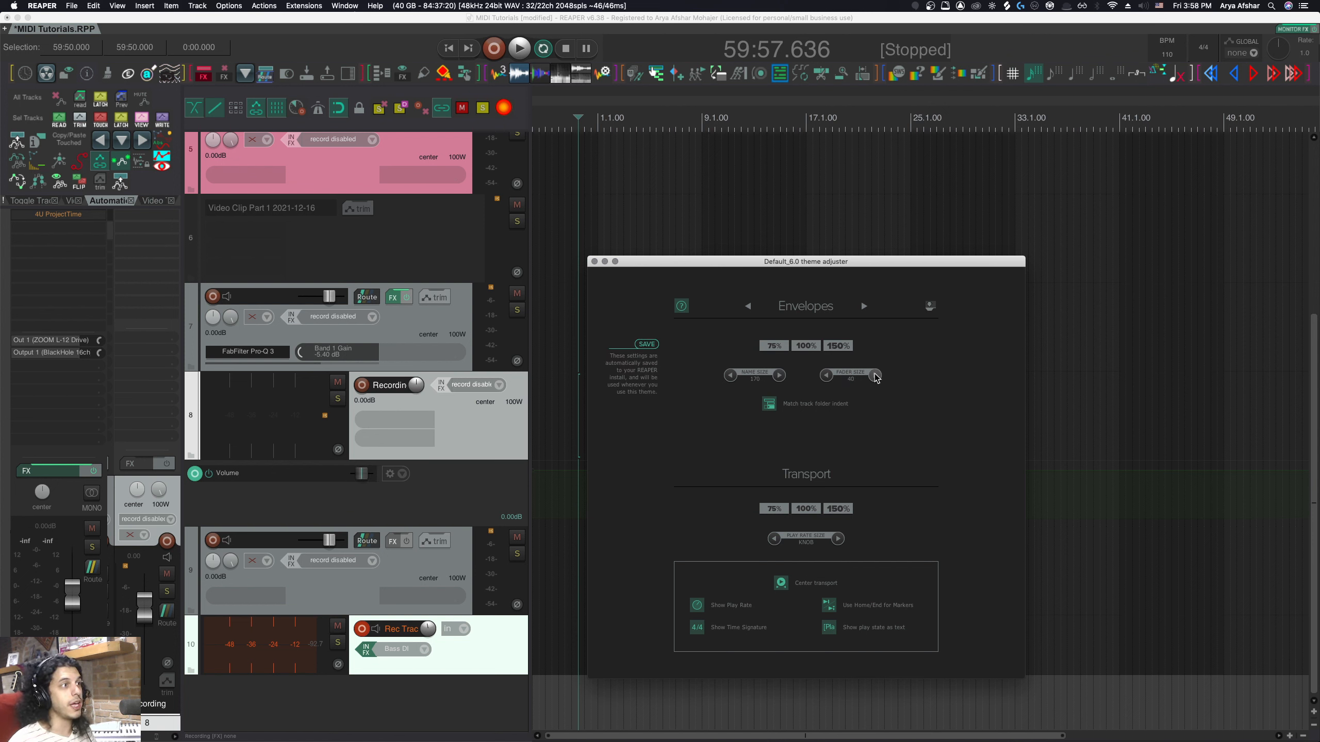
{"action": "left_click", "coordinate": [876, 375]}
{"action": "left_click", "coordinate": [875, 376]}
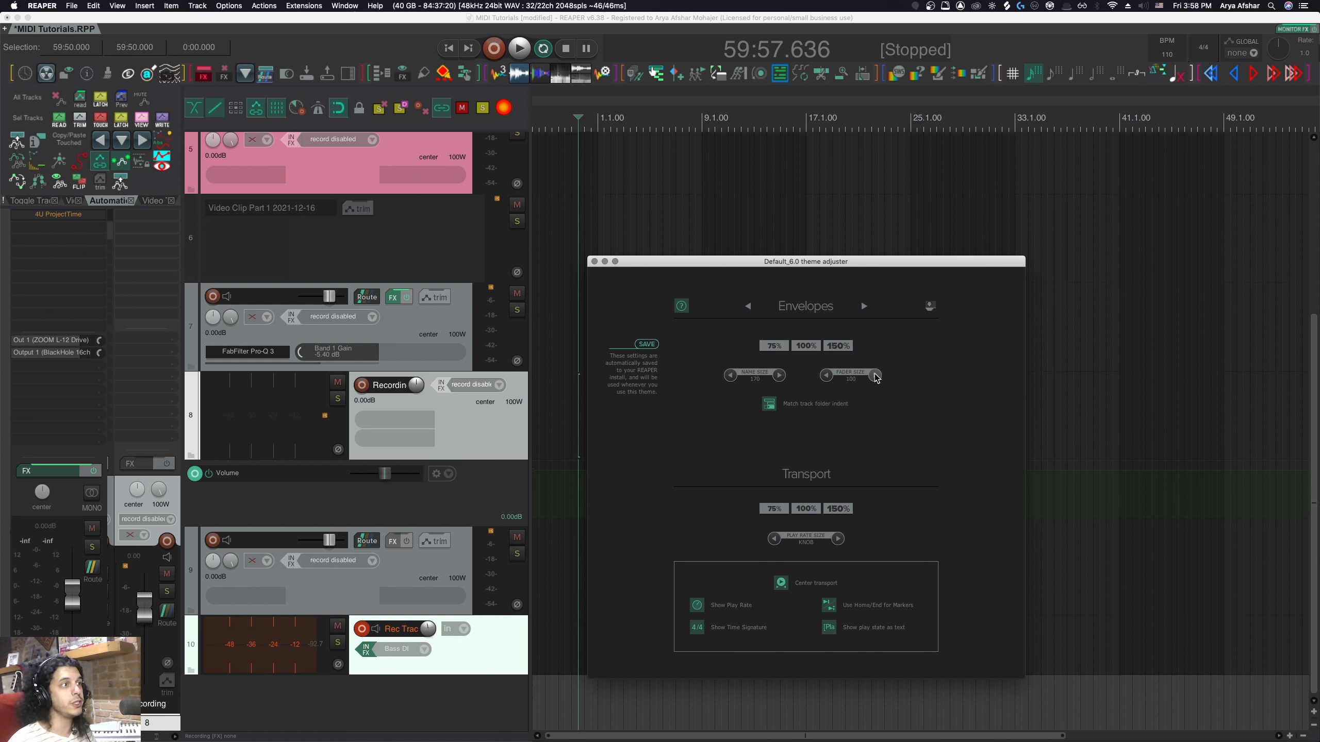
{"action": "left_click", "coordinate": [827, 377]}
{"action": "left_click", "coordinate": [827, 377]}
{"action": "left_click", "coordinate": [827, 376]}
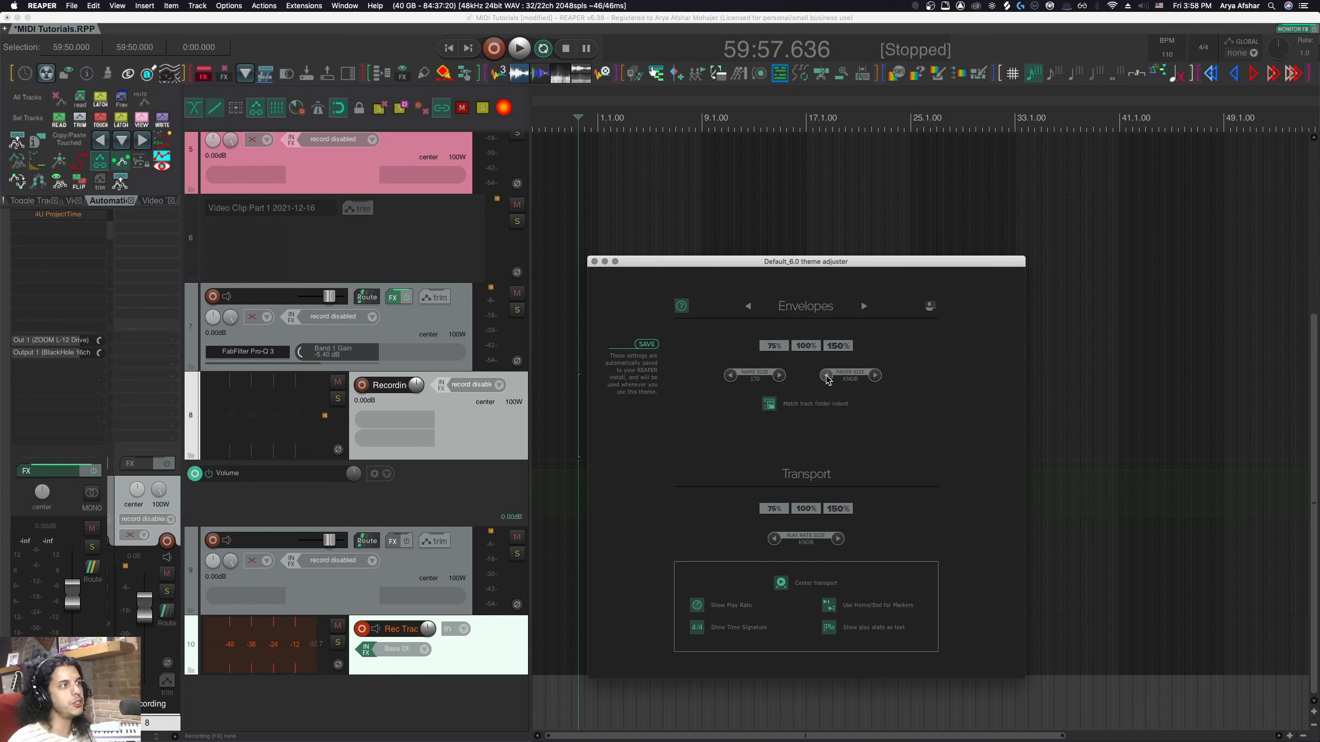
Compare the envelope panel at 75% and 150% scale, and return it to 100%.
{"action": "left_click", "coordinate": [774, 346]}
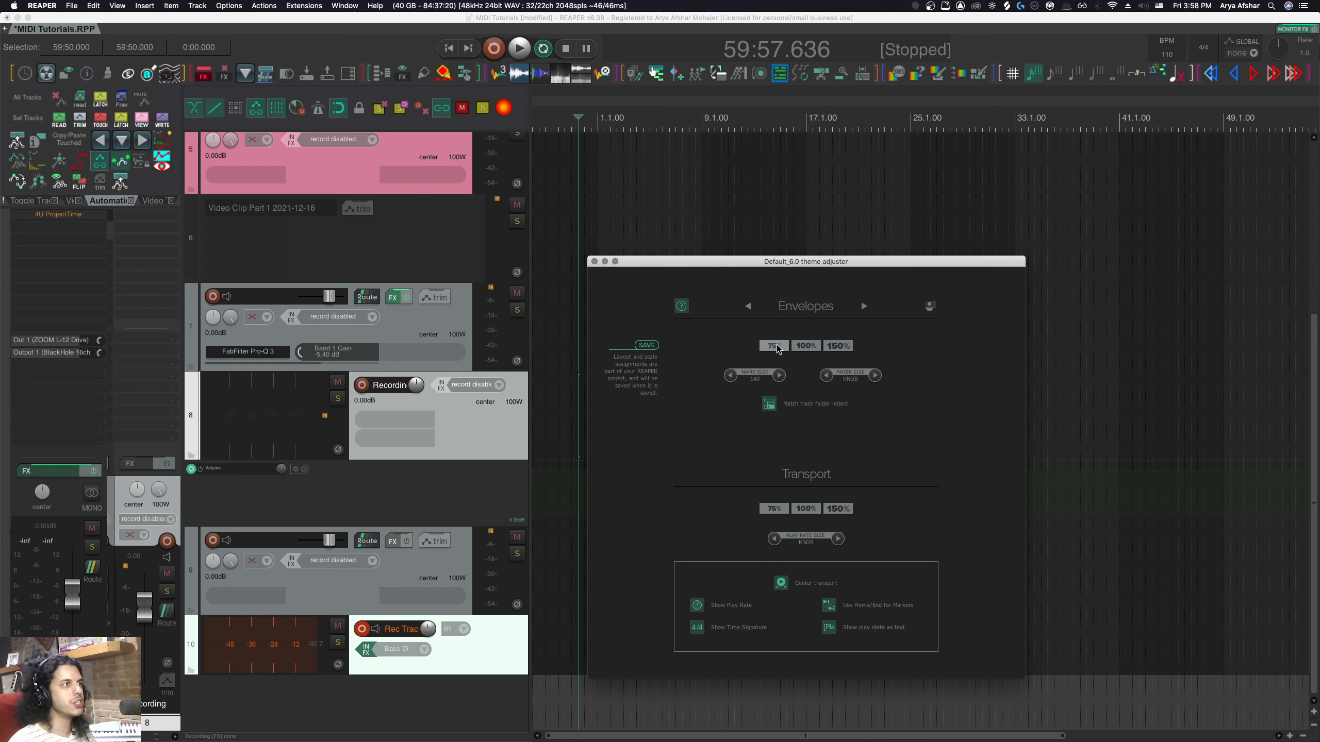
{"action": "left_click", "coordinate": [803, 347]}
{"action": "left_click", "coordinate": [837, 351]}
{"action": "left_click", "coordinate": [810, 346]}
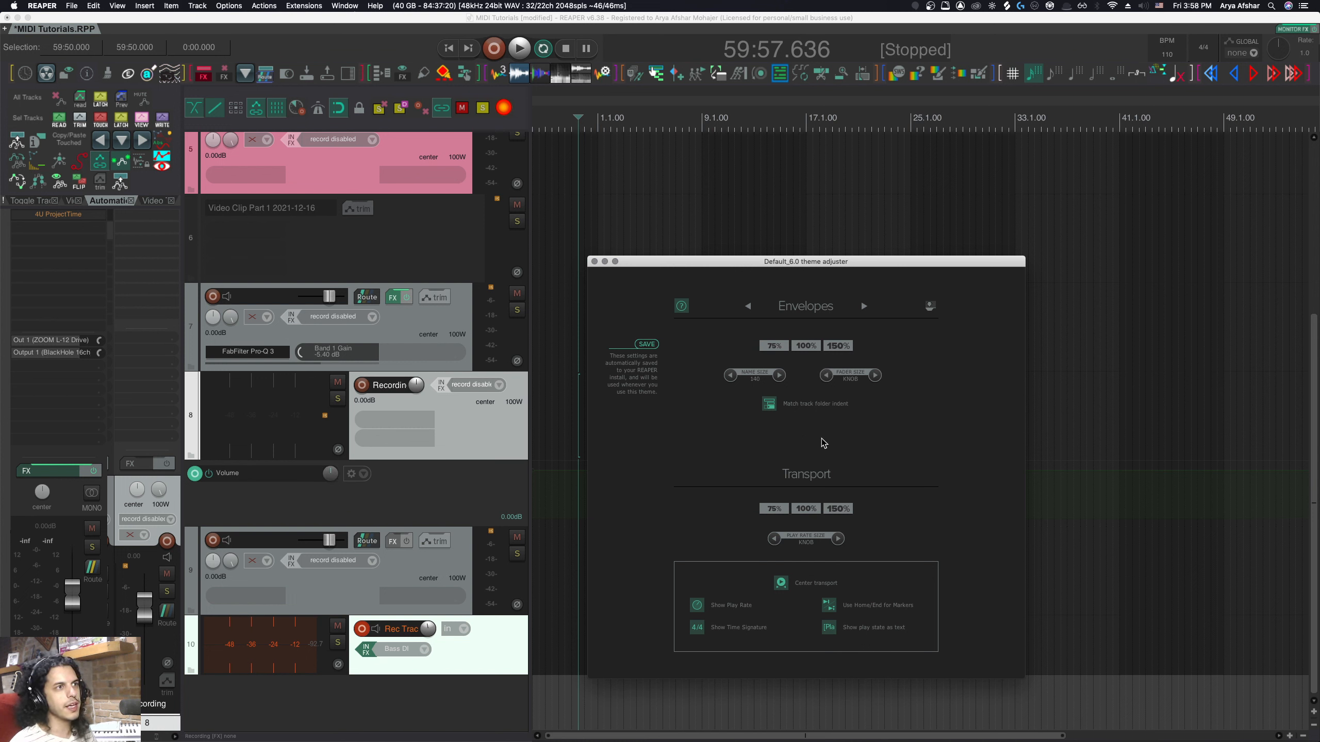
Try larger transport play rate sizes before returning to Knob, and turn off Center transport.
{"action": "left_click", "coordinate": [839, 539]}
{"action": "left_click", "coordinate": [839, 539]}
{"action": "left_click", "coordinate": [774, 539]}
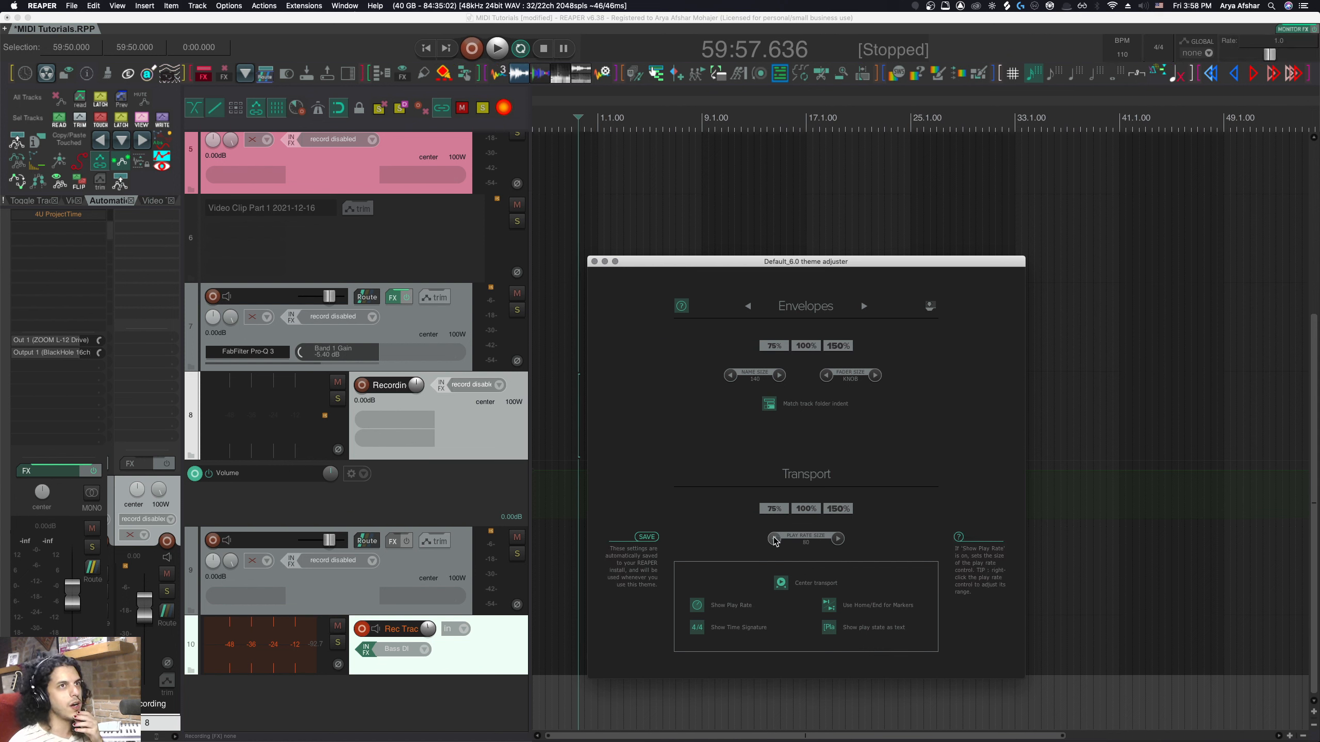
{"action": "left_click", "coordinate": [774, 538]}
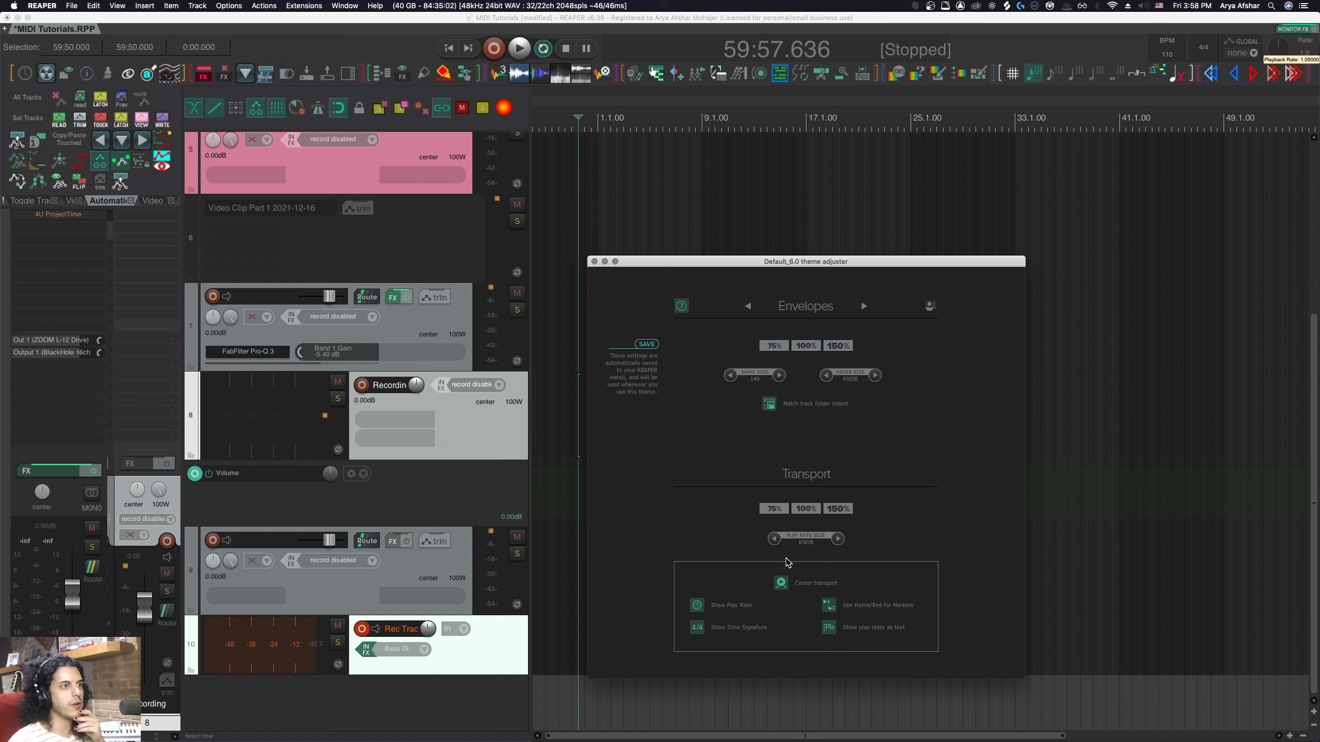
{"action": "left_click", "coordinate": [832, 543]}
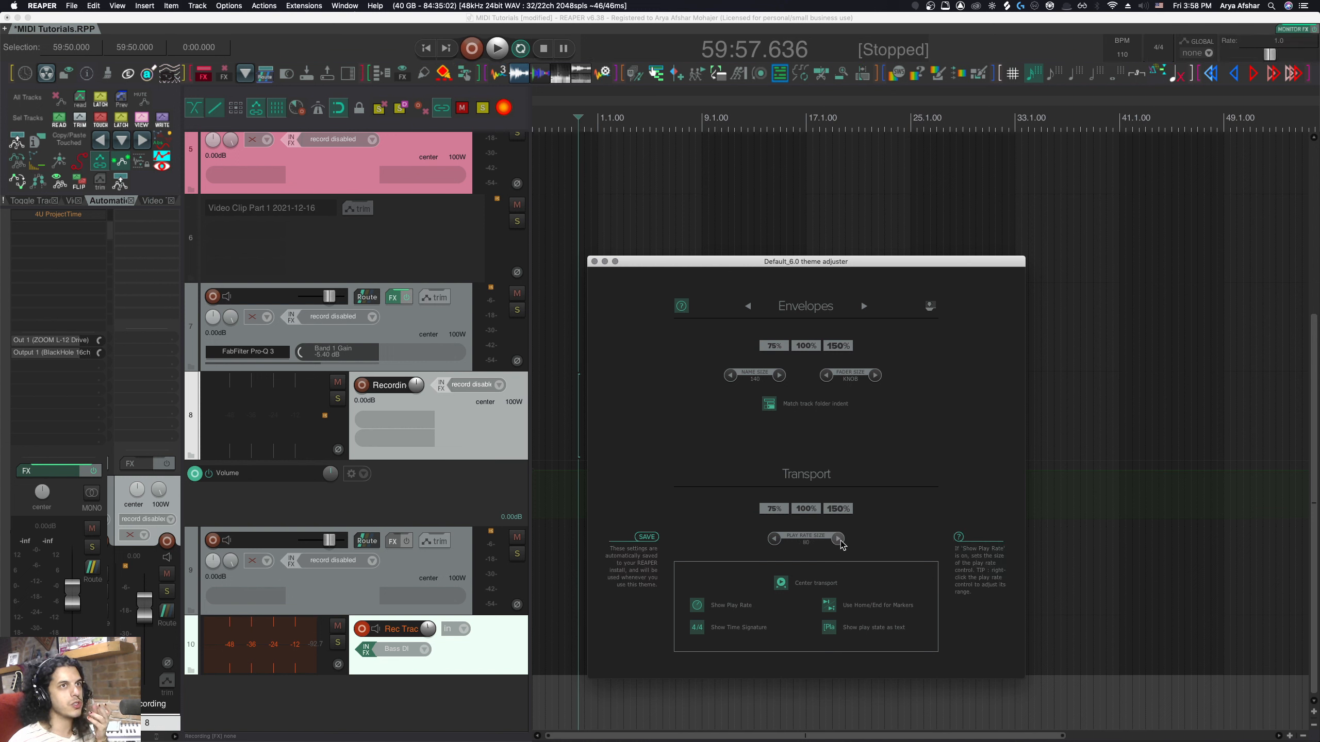
{"action": "left_click", "coordinate": [775, 539]}
{"action": "left_click", "coordinate": [781, 582]}
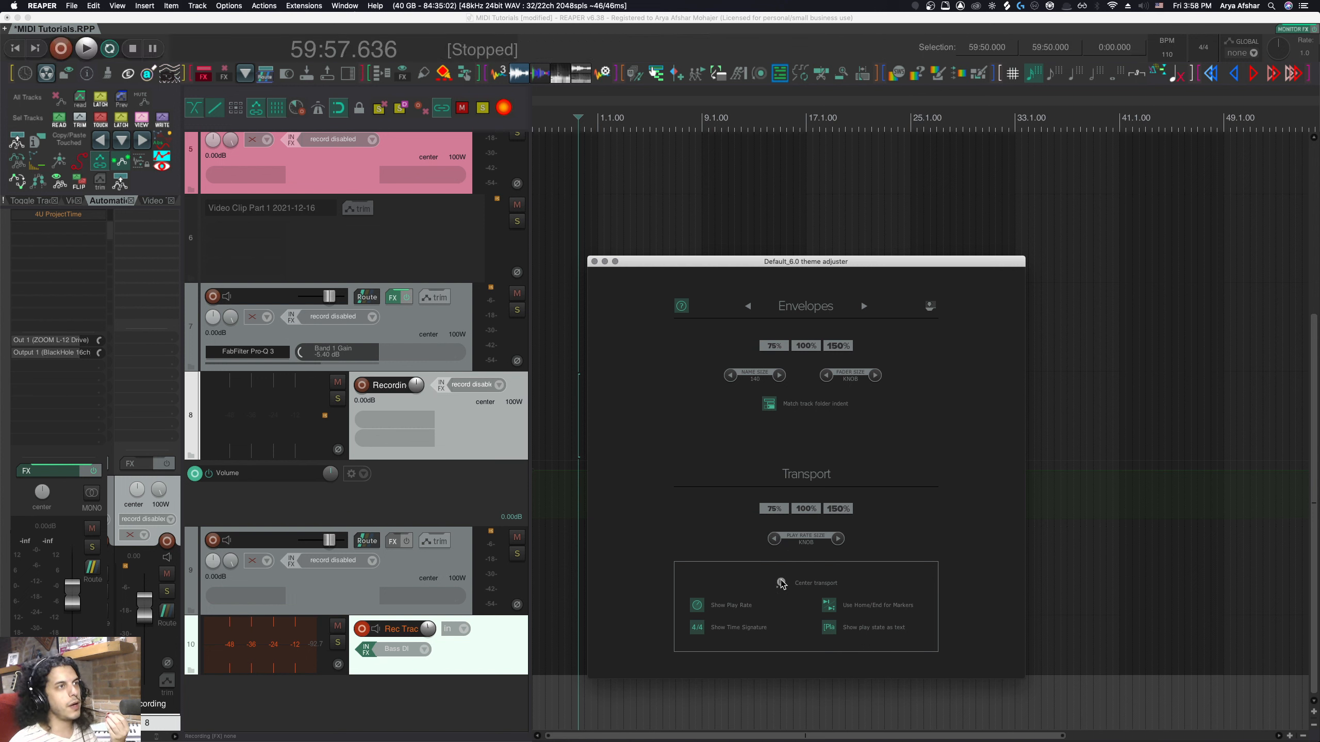
Turn Center transport back on and look through the transport's own display options.
{"action": "left_click", "coordinate": [782, 583]}
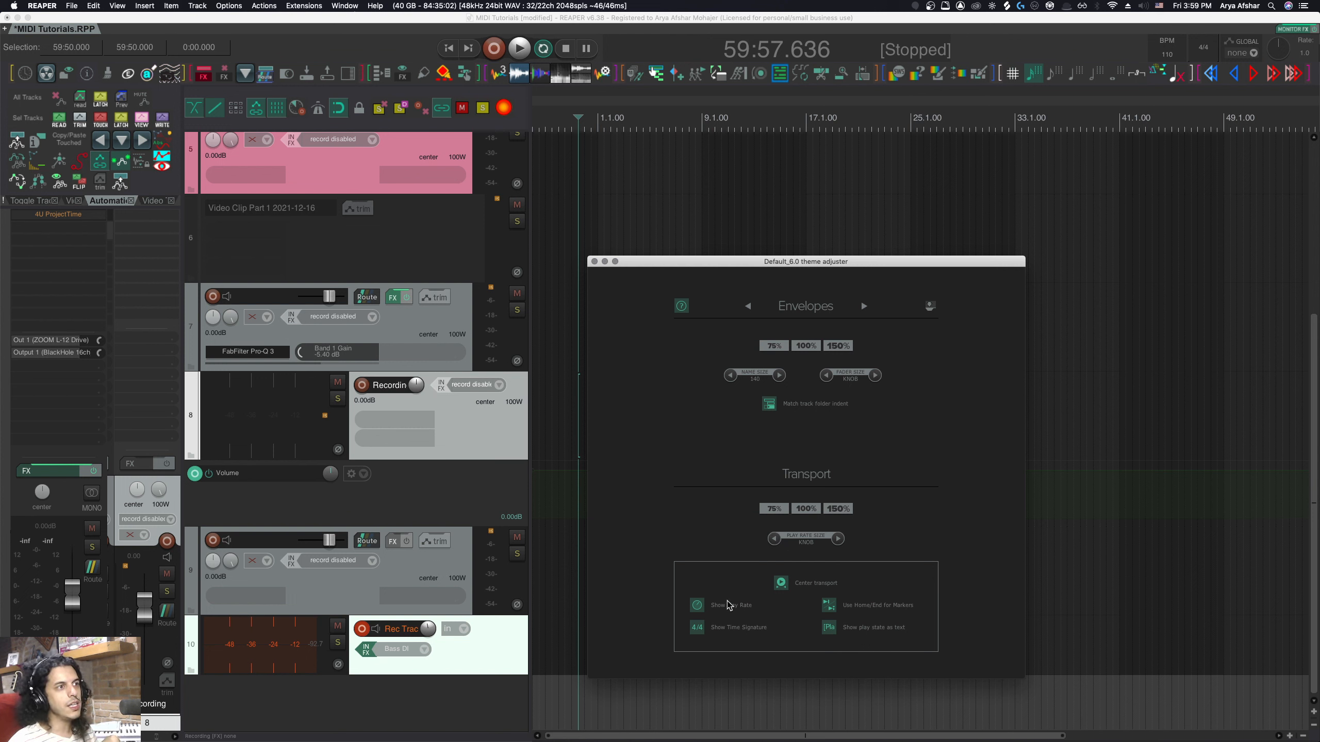
{"action": "right_click", "coordinate": [395, 48]}
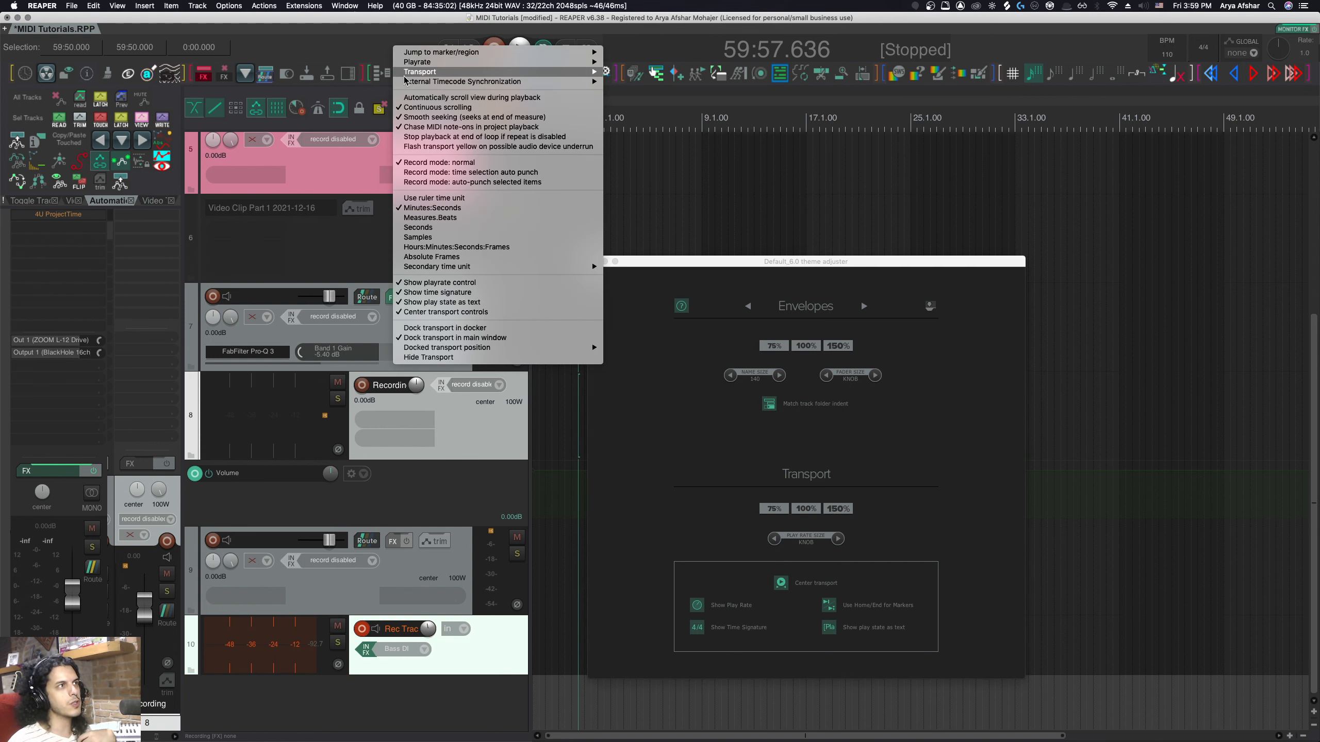
{"action": "left_click", "coordinate": [888, 441]}
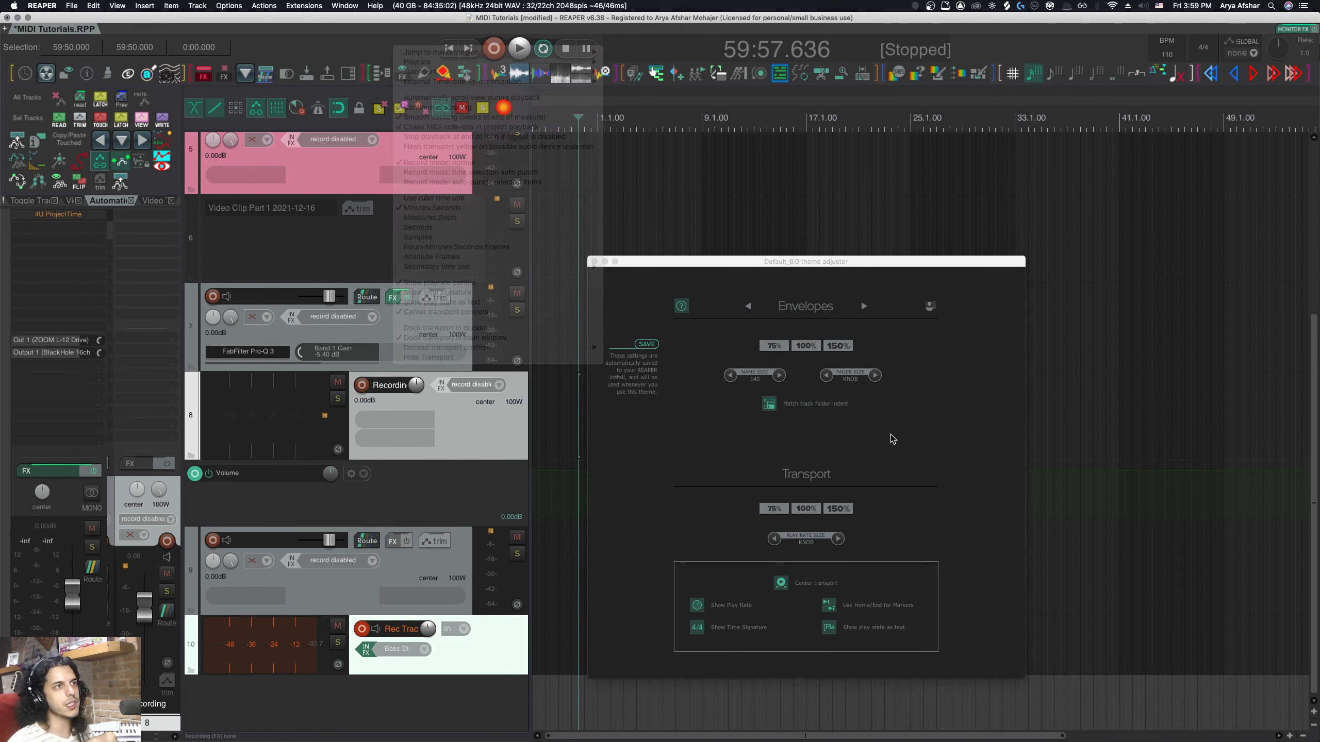
Show the Global Settings page, try a strong gamma shift, reset it, and set gamma to 1.10.
{"action": "left_click", "coordinate": [863, 307]}
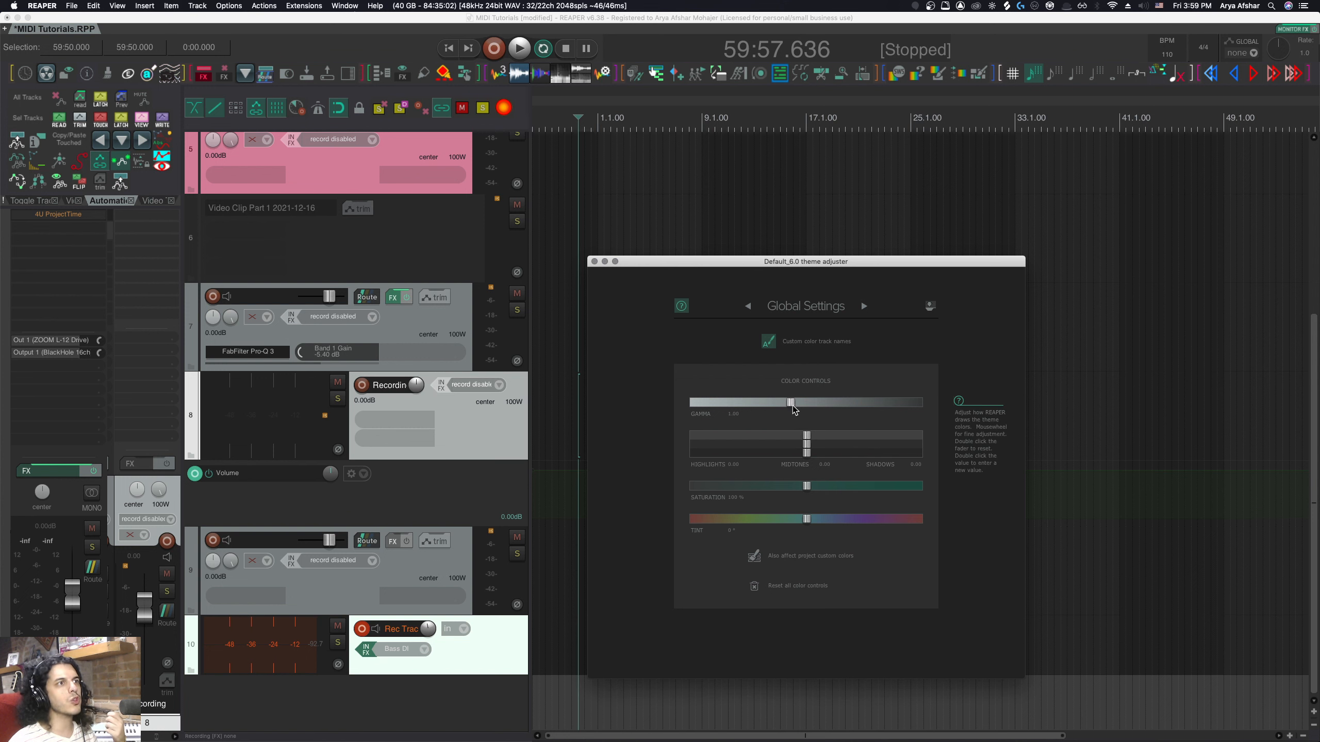
{"action": "left_click_drag", "start_coordinate": [799, 408], "coordinate": [837, 400]}
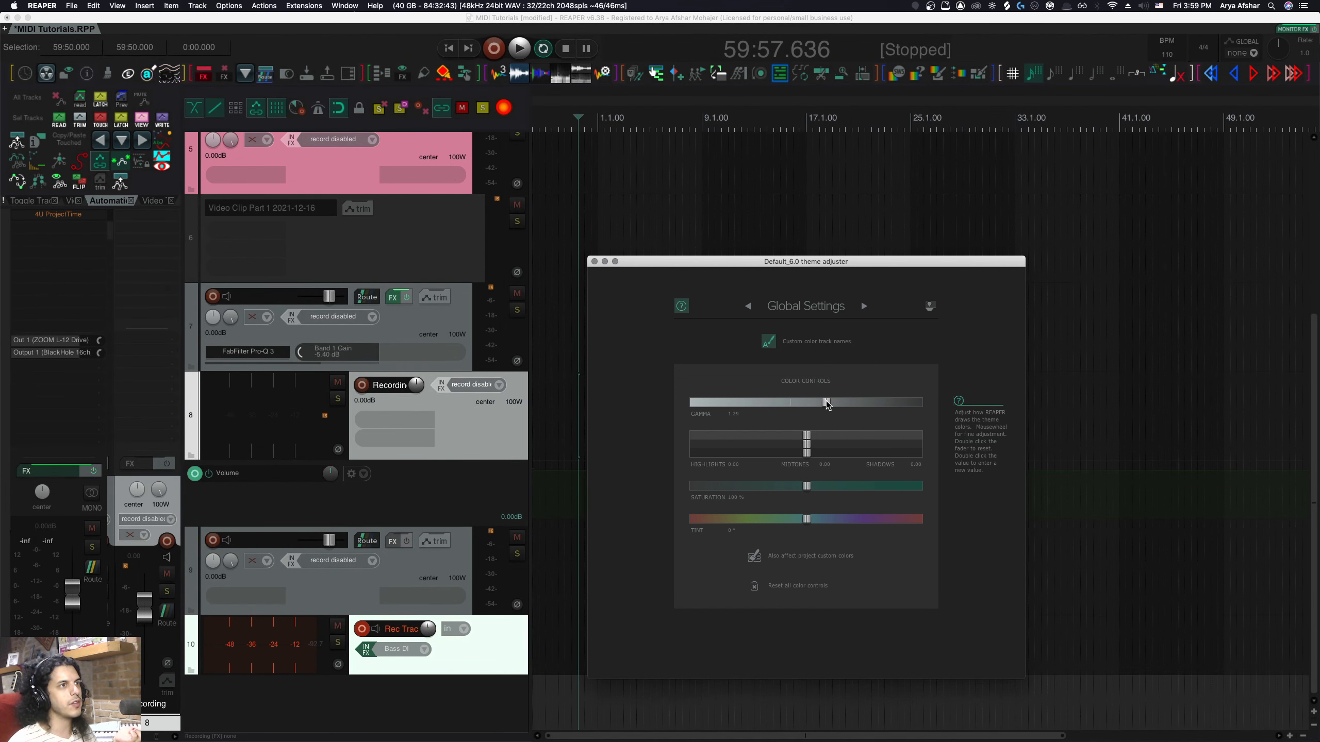
{"action": "double_click", "coordinate": [826, 401]}
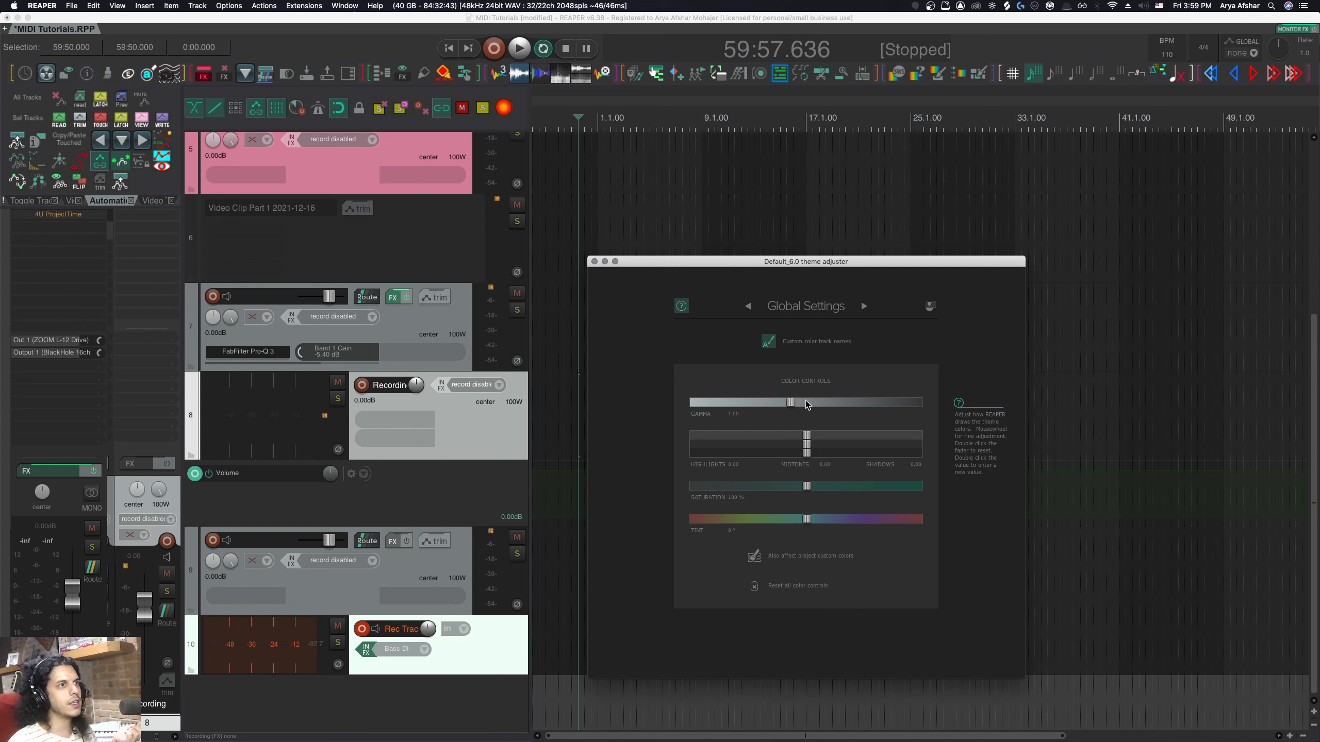
{"action": "left_click_drag", "start_coordinate": [803, 401], "coordinate": [804, 401]}
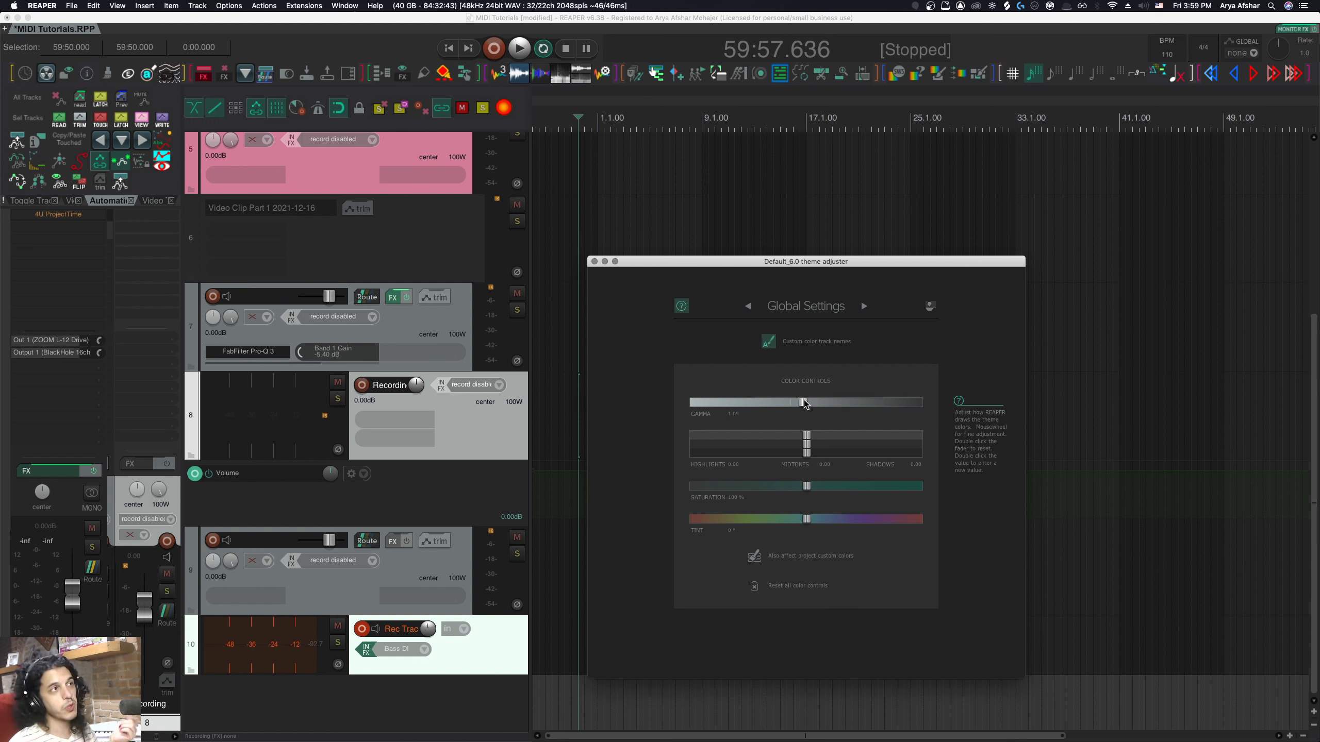
Try extreme highlights and lower shadows, reset both, and raise the highlights moderately.
{"action": "left_click_drag", "start_coordinate": [805, 402], "coordinate": [918, 437]}
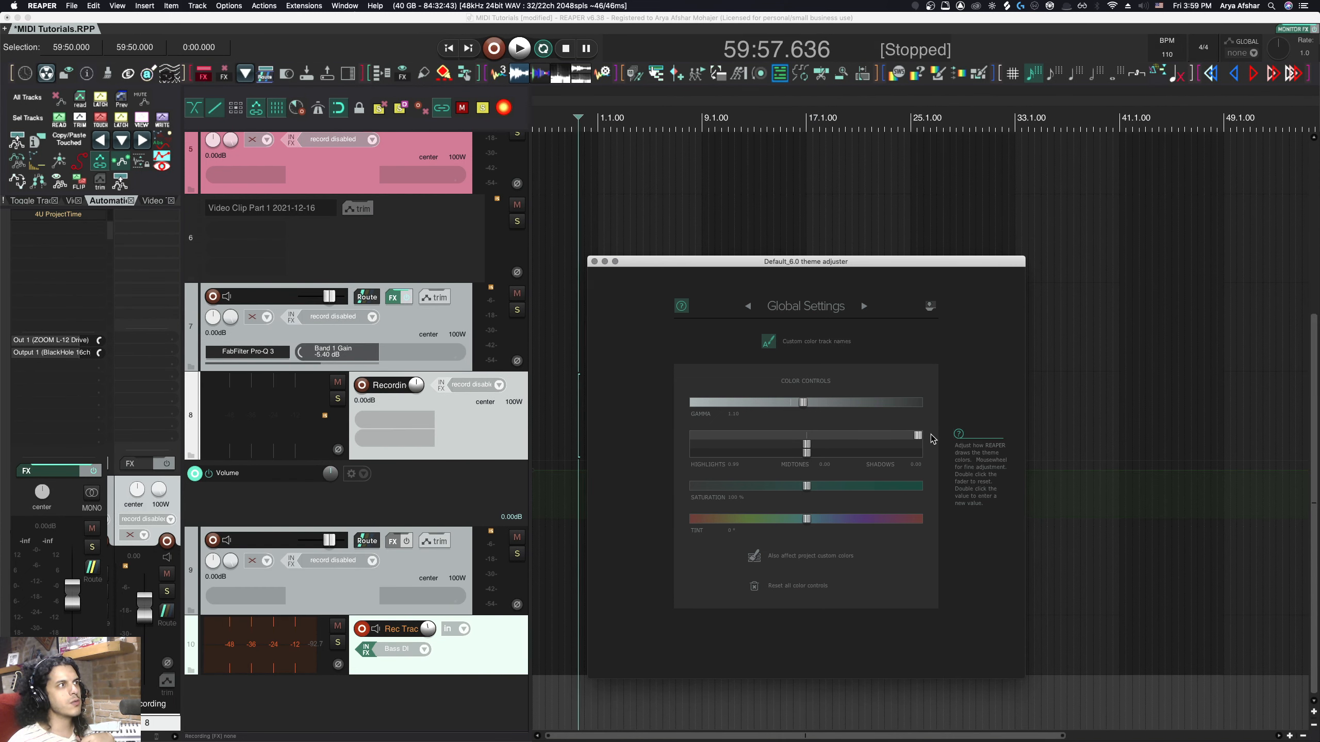
{"action": "double_click", "coordinate": [809, 437]}
{"action": "mouse_move", "coordinate": [809, 445]}
{"action": "left_mouse_down"}
{"action": "mouse_move", "coordinate": [910, 441]}
{"action": "mouse_move", "coordinate": [786, 442]}
{"action": "mouse_move", "coordinate": [817, 451]}
{"action": "mouse_move", "coordinate": [789, 457]}
{"action": "left_mouse_up"}
{"action": "double_click", "coordinate": [791, 442]}
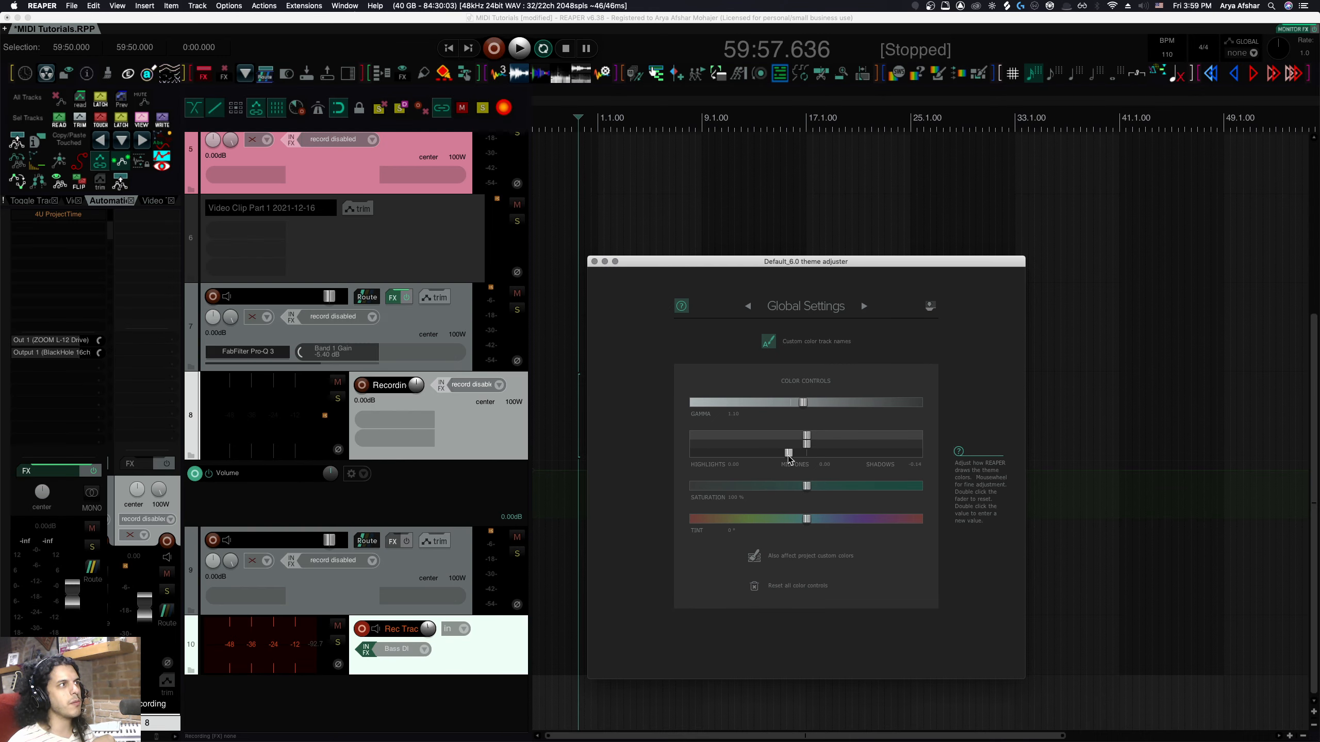
{"action": "double_click", "coordinate": [788, 453]}
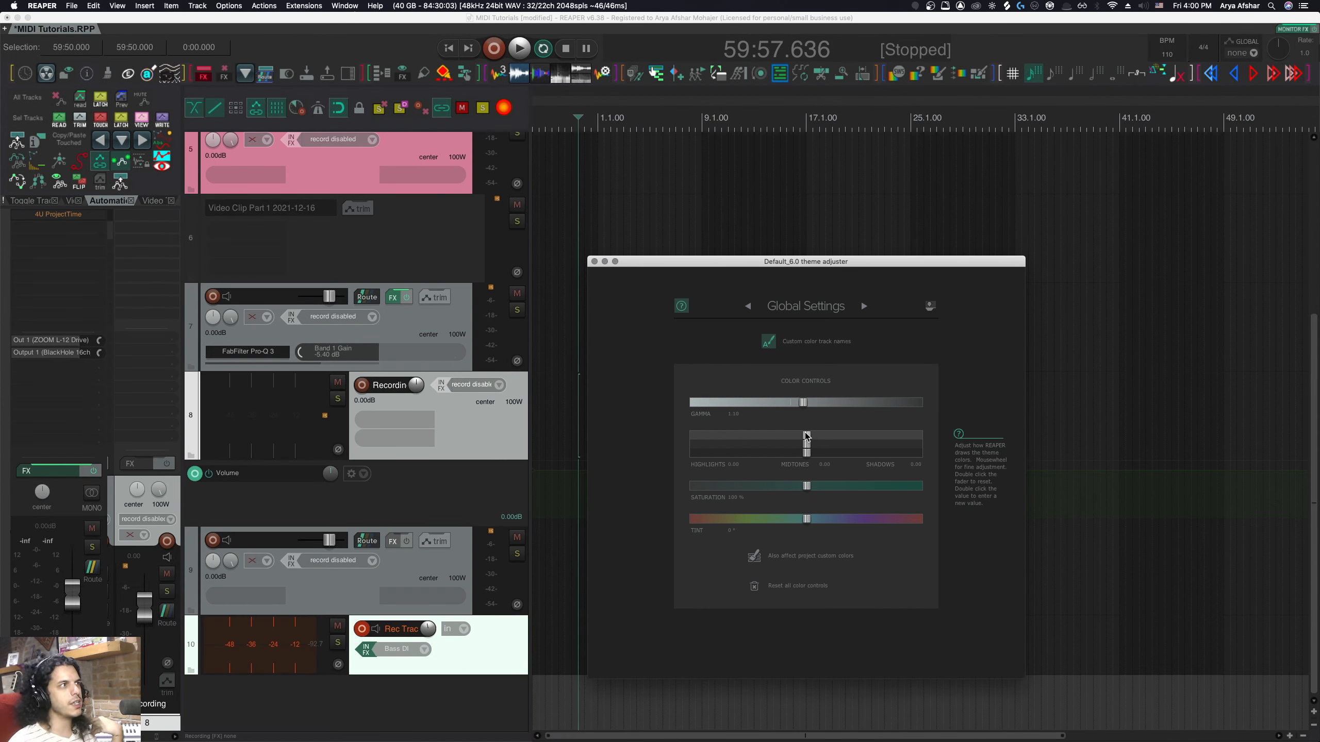
{"action": "left_click_drag", "start_coordinate": [807, 436], "coordinate": [839, 437]}
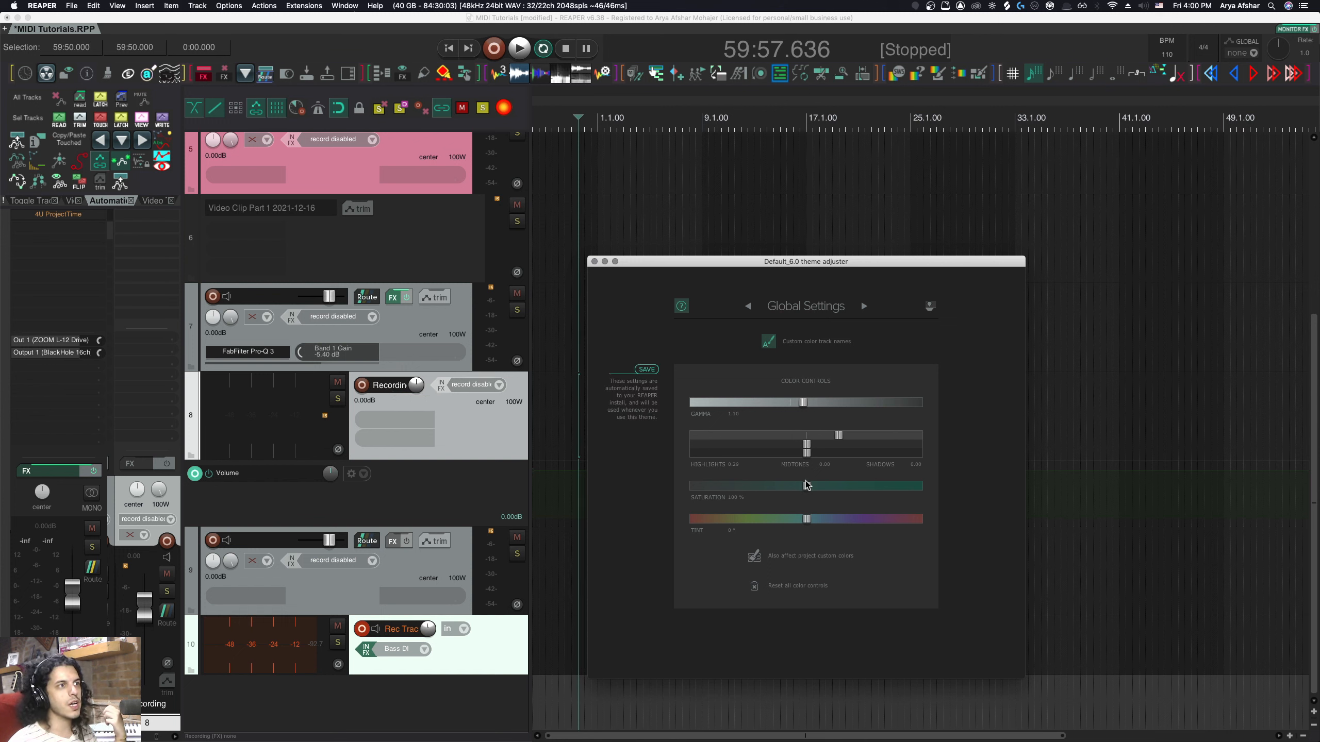
Give tracks 7 to 9 different custom colors while trying other saturation levels, and reset saturation to 100%.
{"action": "mouse_move", "coordinate": [807, 486]}
{"action": "left_mouse_down"}
{"action": "mouse_move", "coordinate": [864, 489]}
{"action": "mouse_move", "coordinate": [799, 478]}
{"action": "left_mouse_up"}
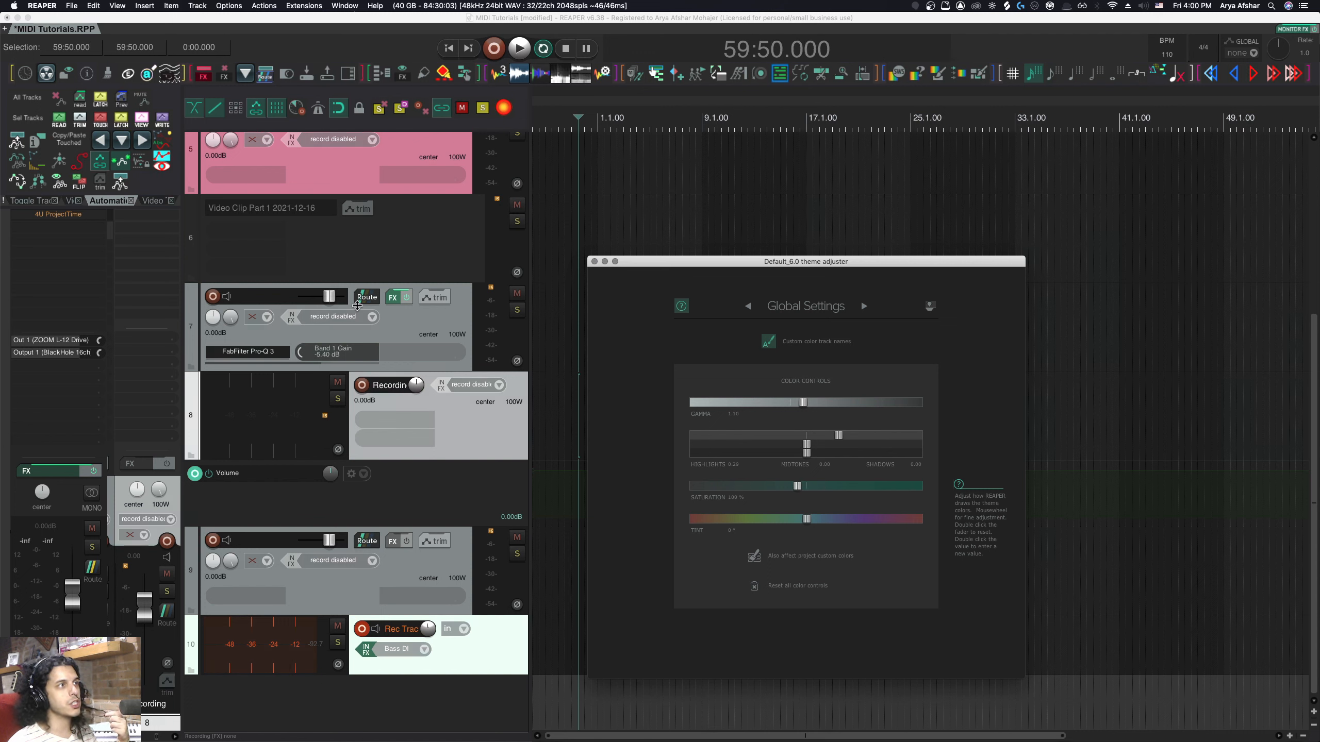
{"action": "left_click", "coordinate": [430, 324]}
{"action": "left_click", "coordinate": [396, 573], "text": "shift"}
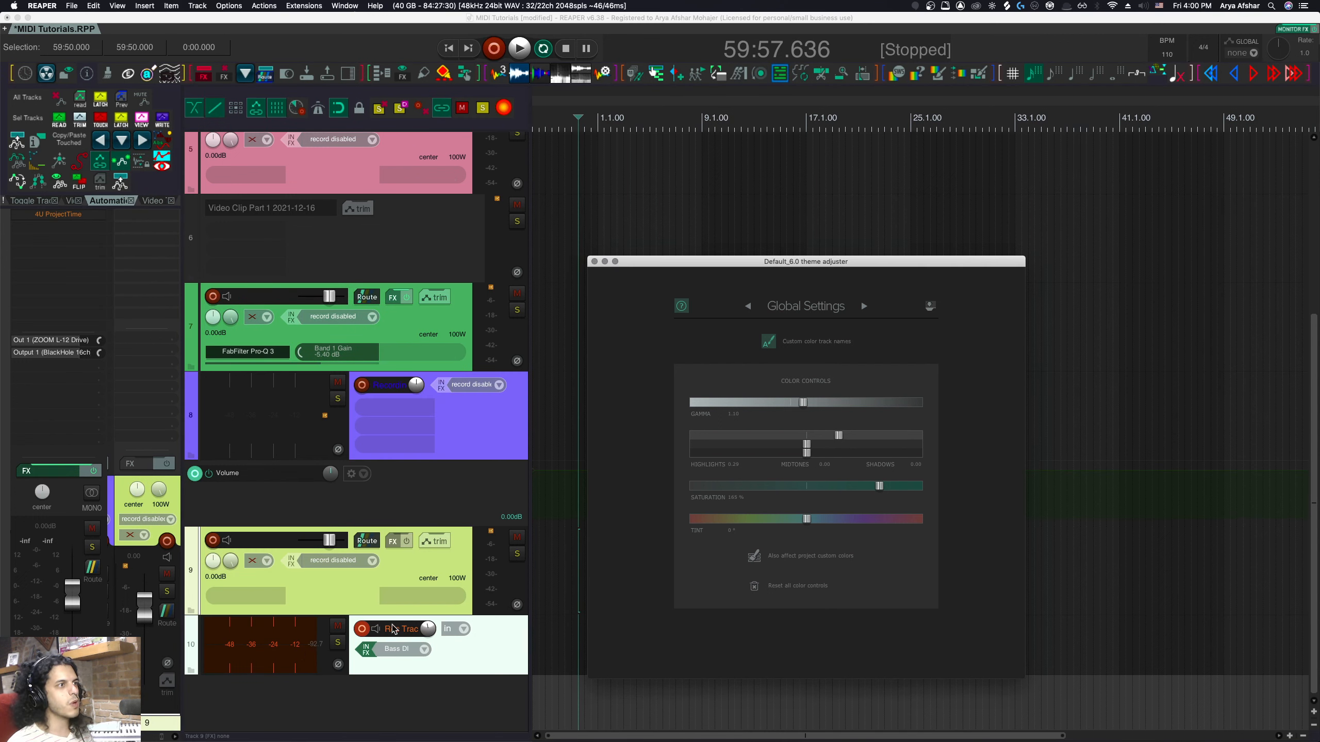
{"action": "double_click", "coordinate": [879, 487]}
Try a tint of 180°, reset it, and close the theme adjuster.
{"action": "left_click_drag", "start_coordinate": [807, 519], "coordinate": [928, 529]}
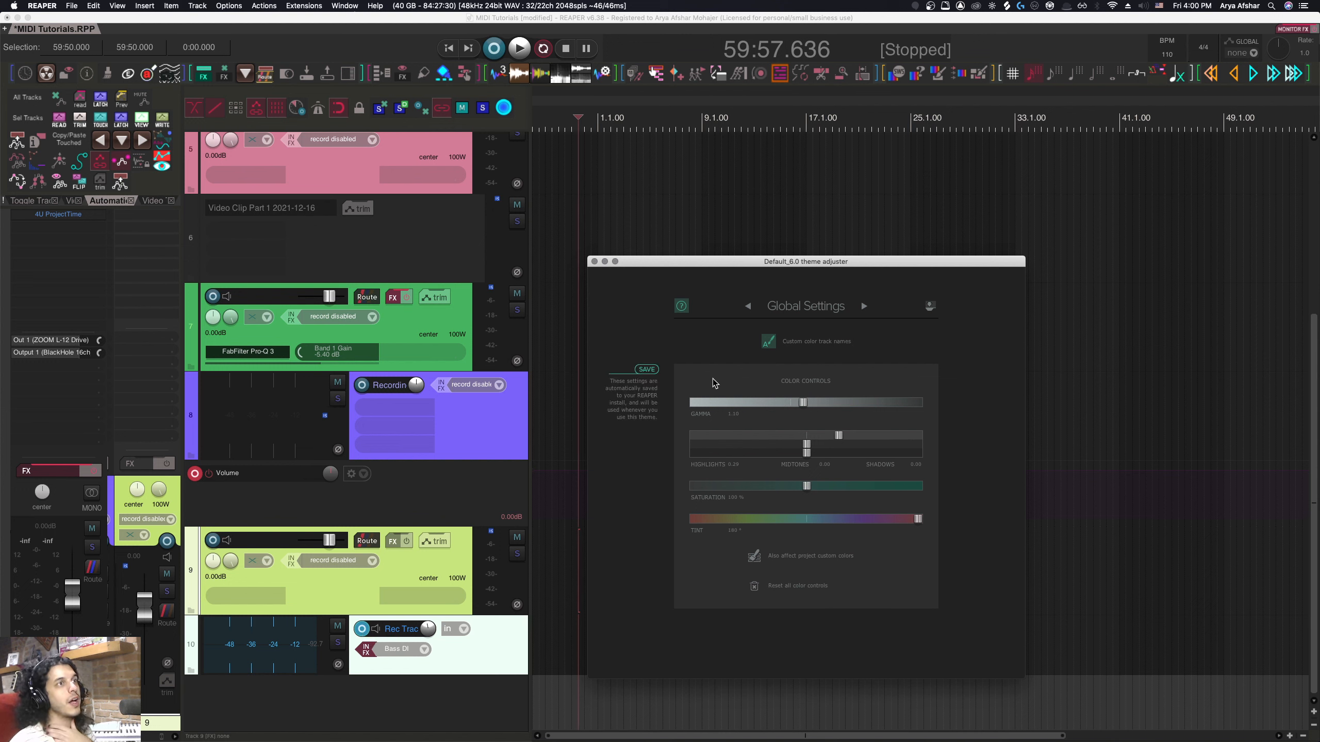
{"action": "double_click", "coordinate": [918, 519]}
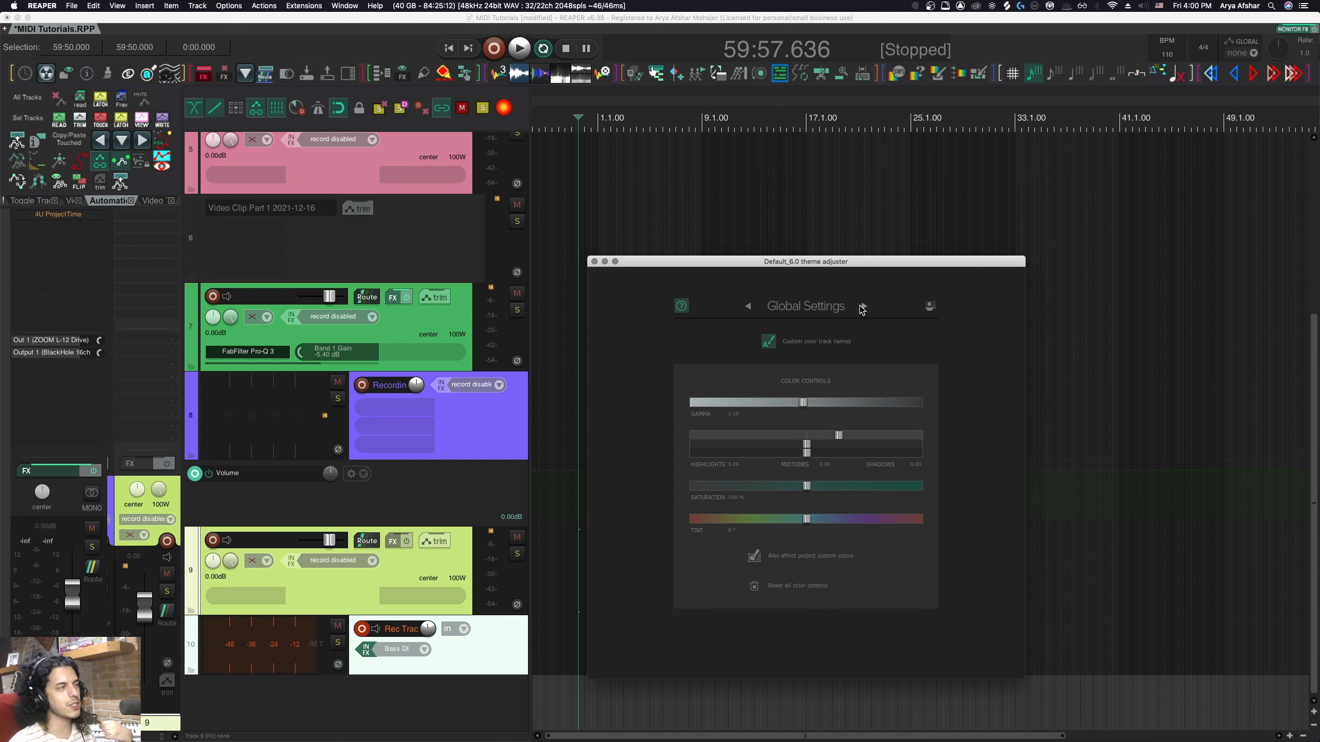
{"action": "left_click", "coordinate": [863, 307]}
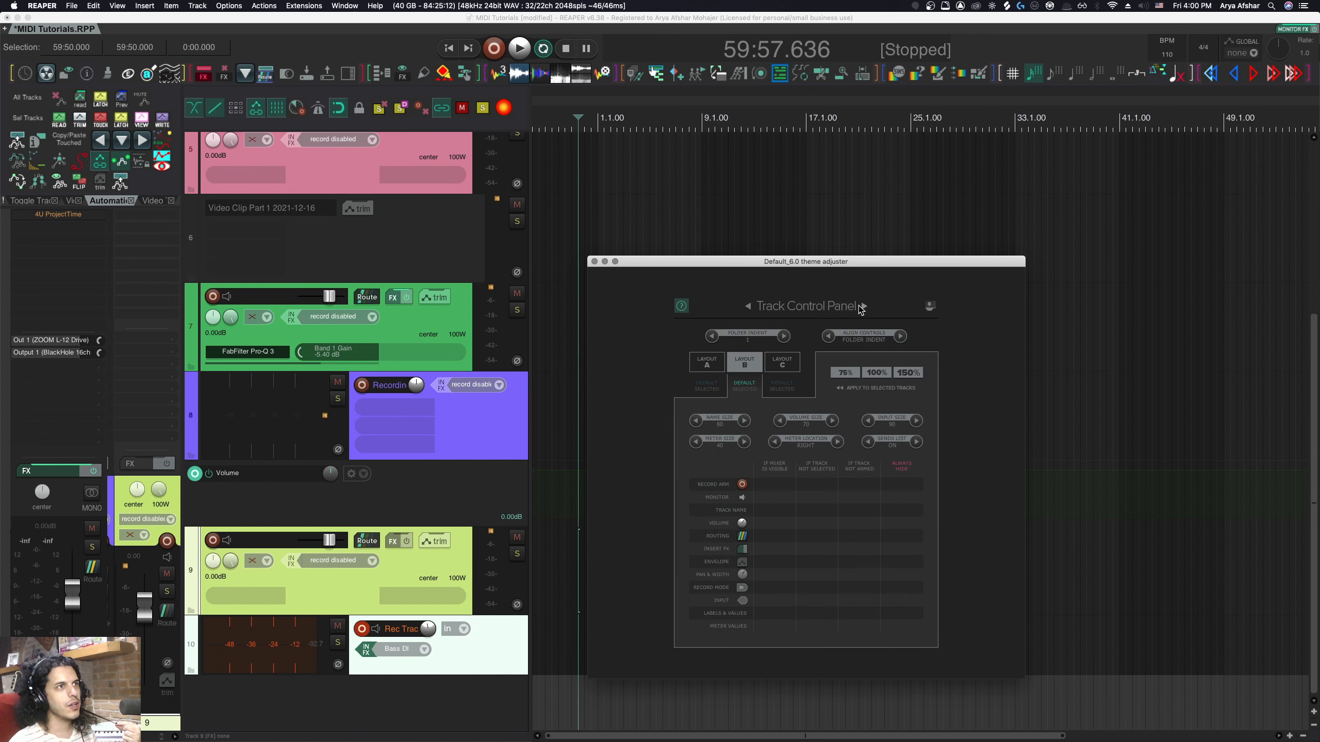
{"action": "left_click", "coordinate": [594, 262]}
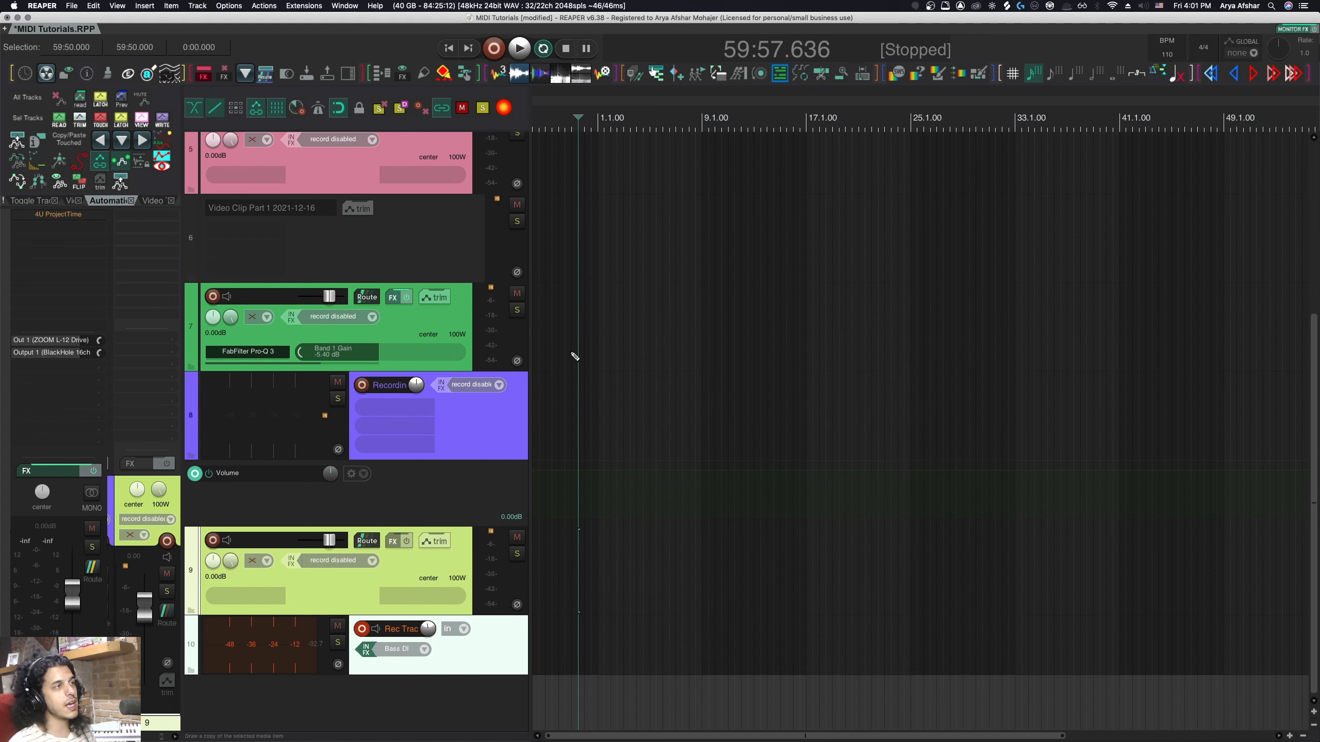
{"action": "left_click", "coordinate": [582, 387]}
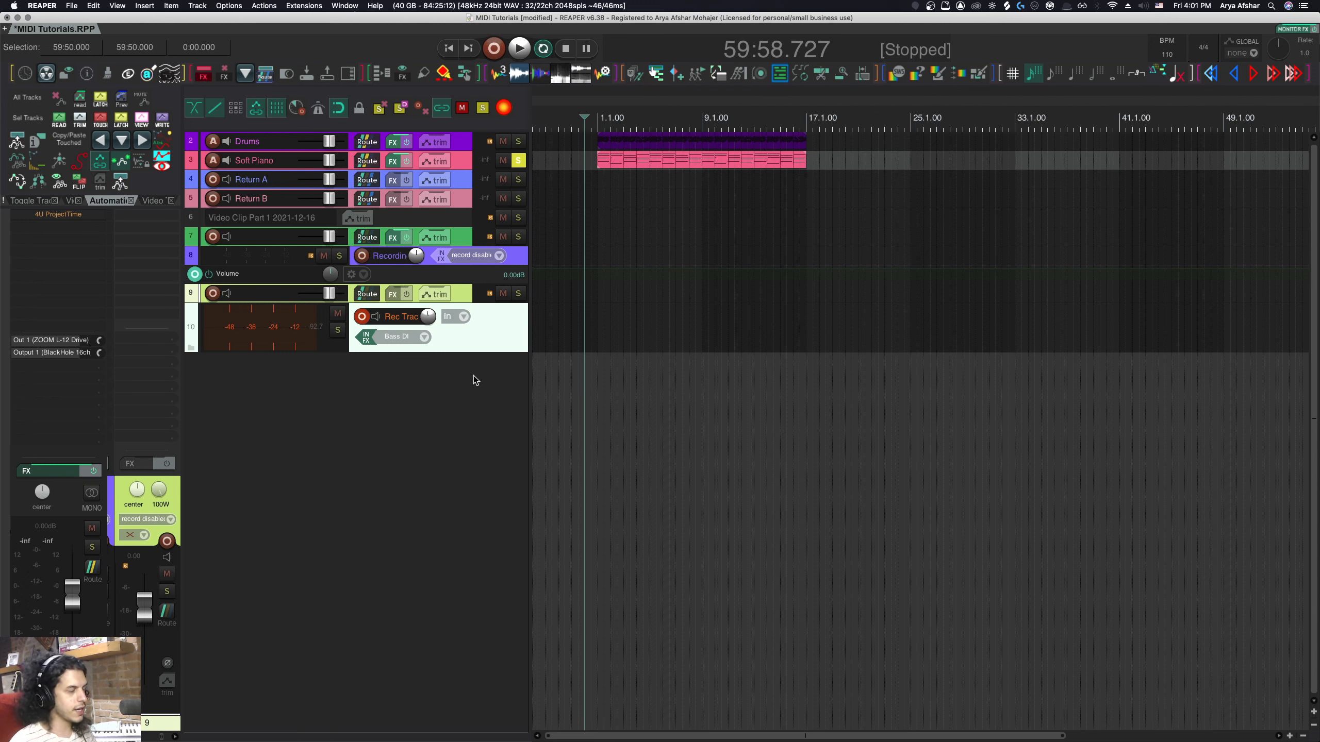
Reopen the theme adjuster, reset gamma and highlights to their defaults in Global Settings, and close it.
{"action": "left_click", "coordinate": [242, 5]}
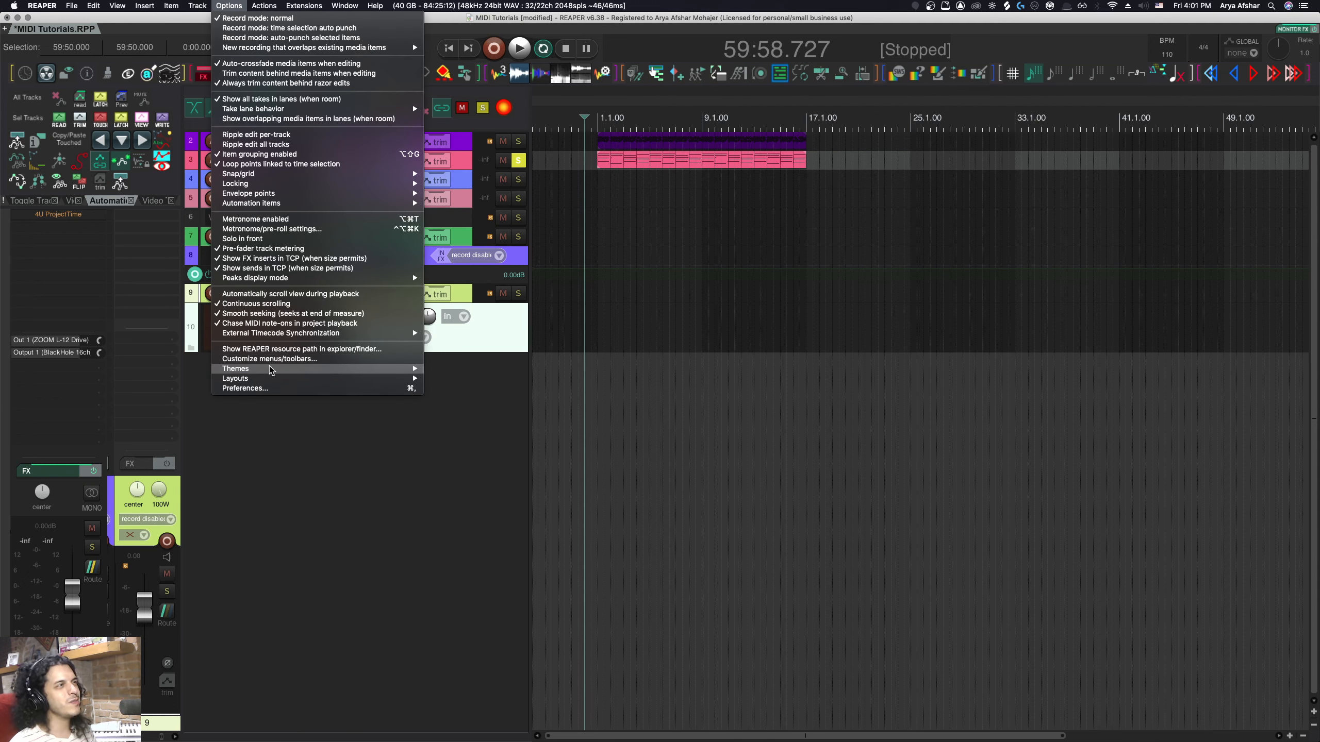
{"action": "mouse_move", "coordinate": [356, 372]}
{"action": "left_click", "coordinate": [488, 369]}
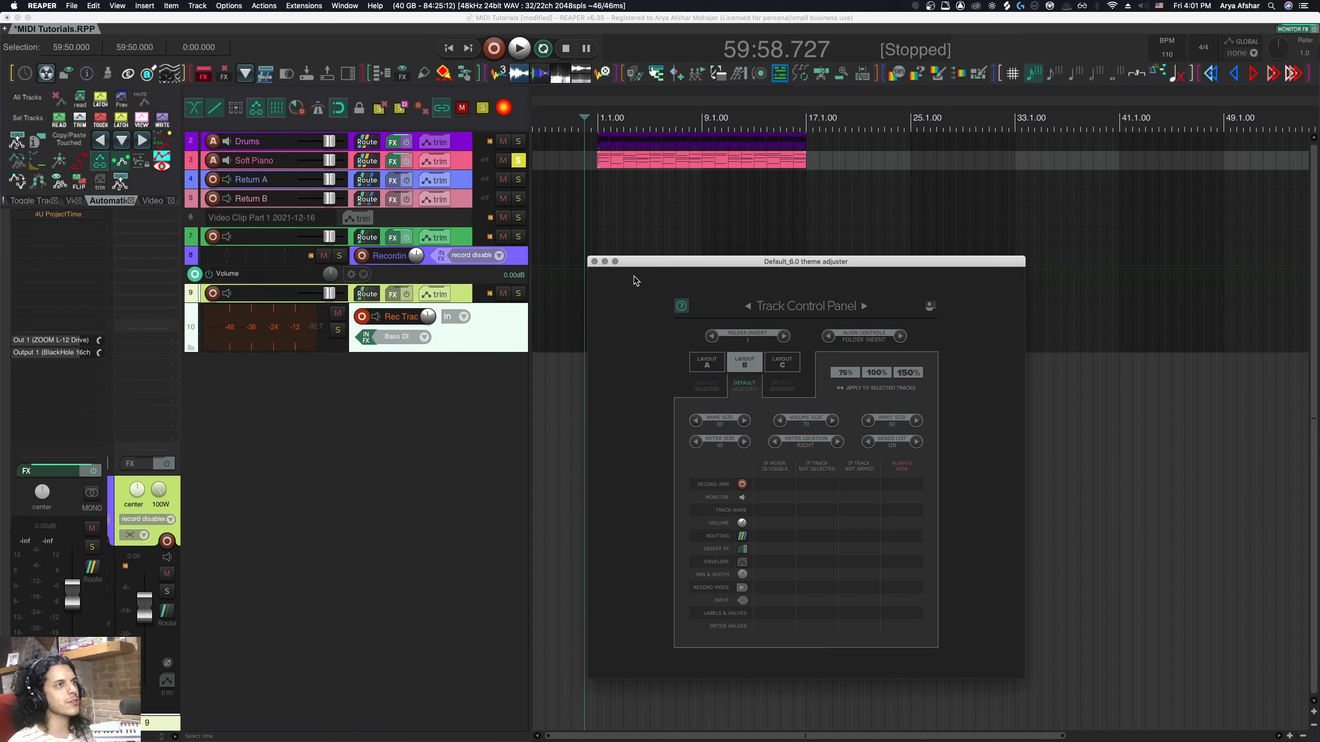
{"action": "left_click", "coordinate": [748, 307]}
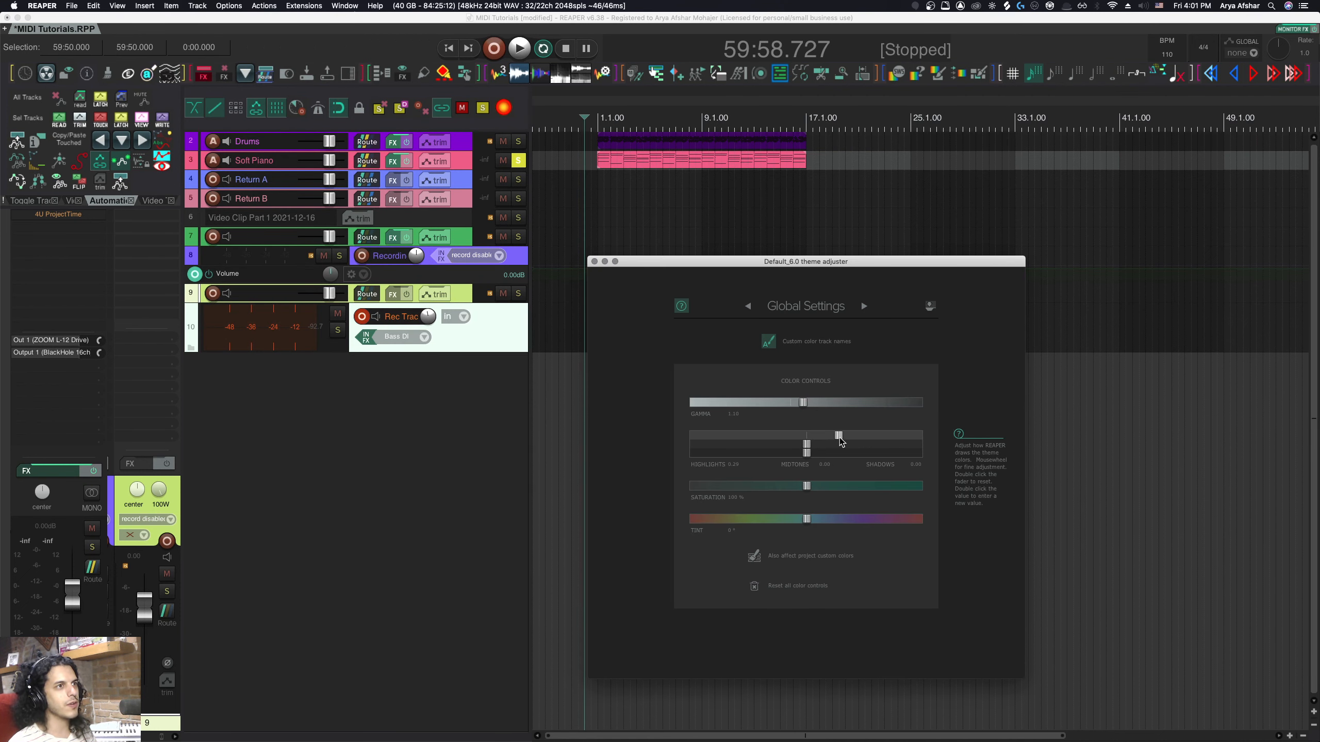
{"action": "double_click", "coordinate": [804, 404]}
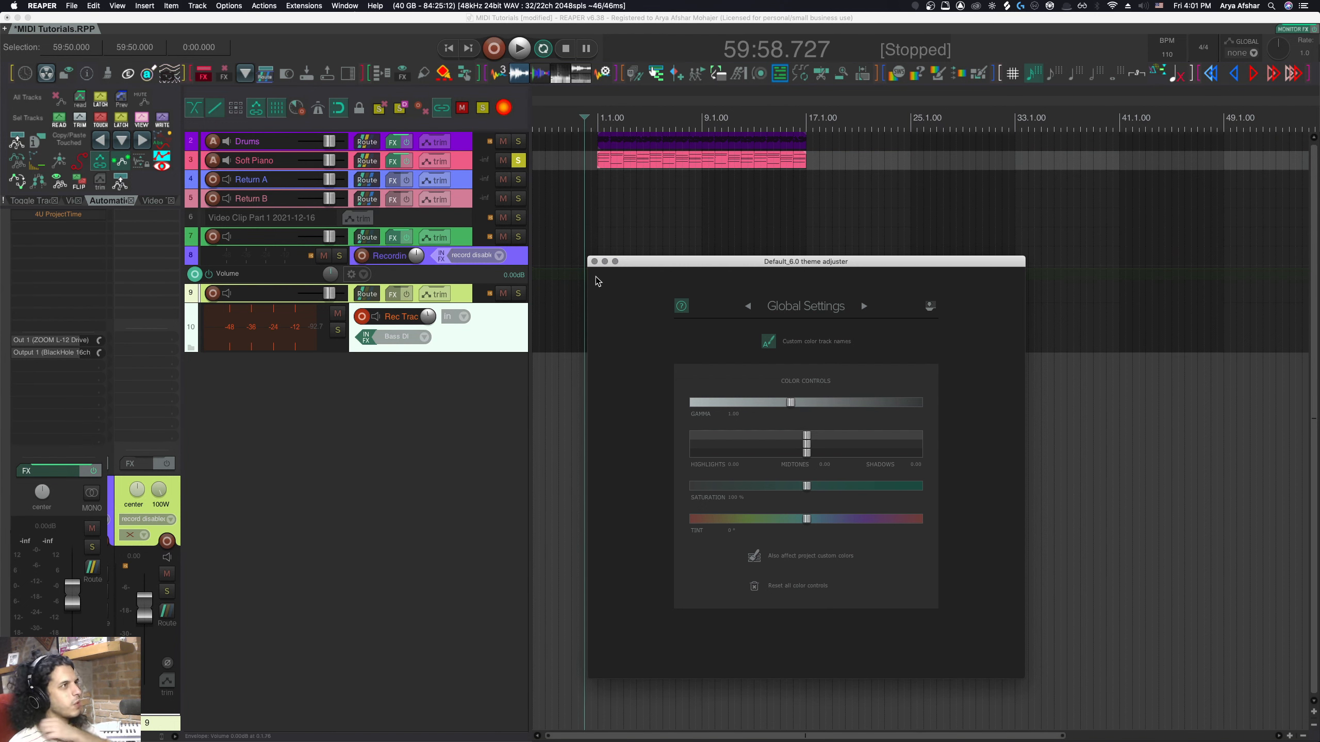
{"action": "left_click", "coordinate": [594, 261]}
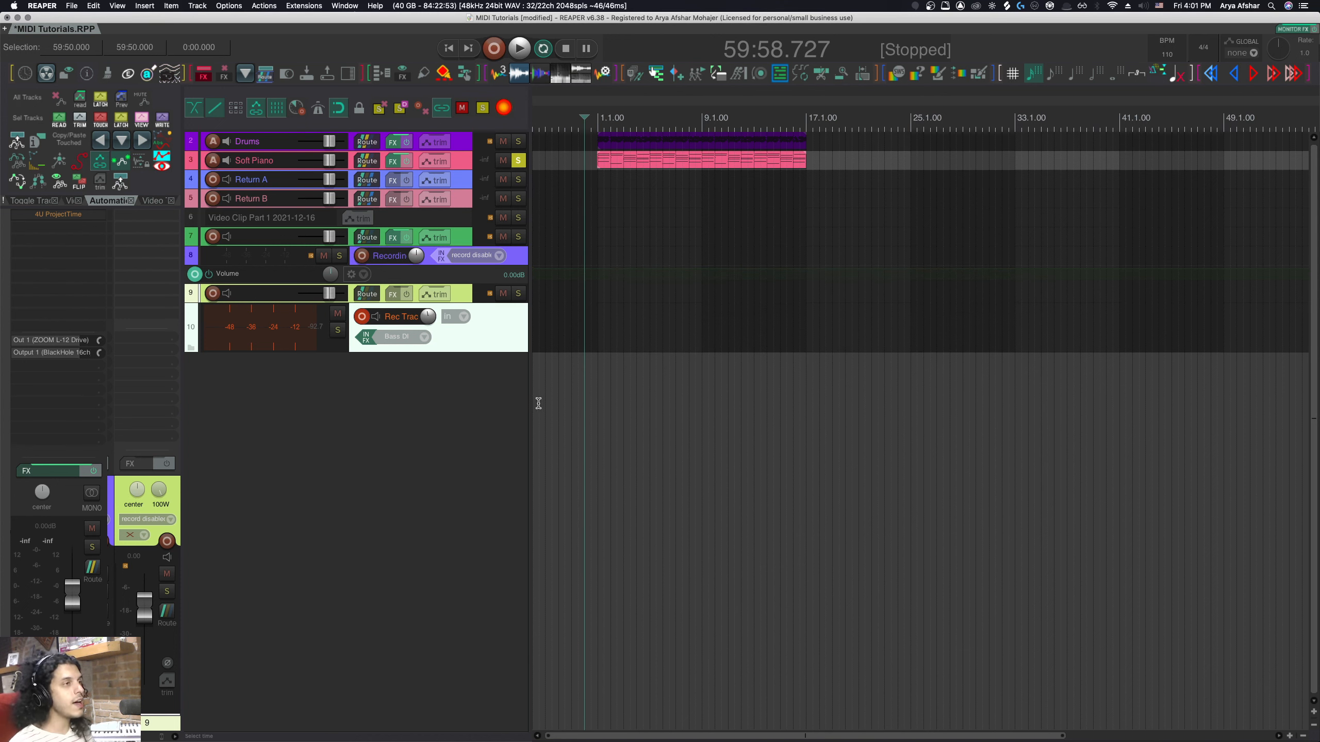
Find and run the action "Theme development: Show theme tweak/configuration window", close the action list, and move the tweaker over the arrange area.
{"action": "key", "text": "question"}
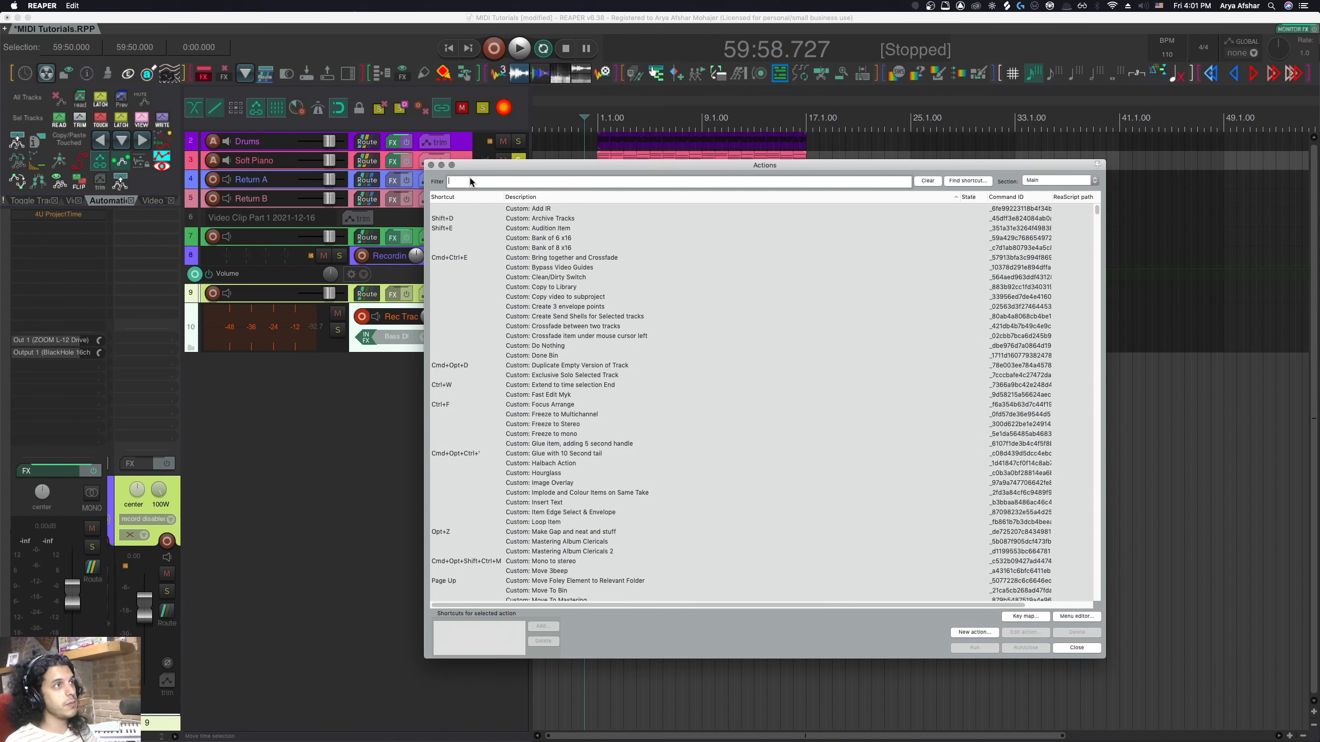
{"action": "type", "text": "theme twe"}
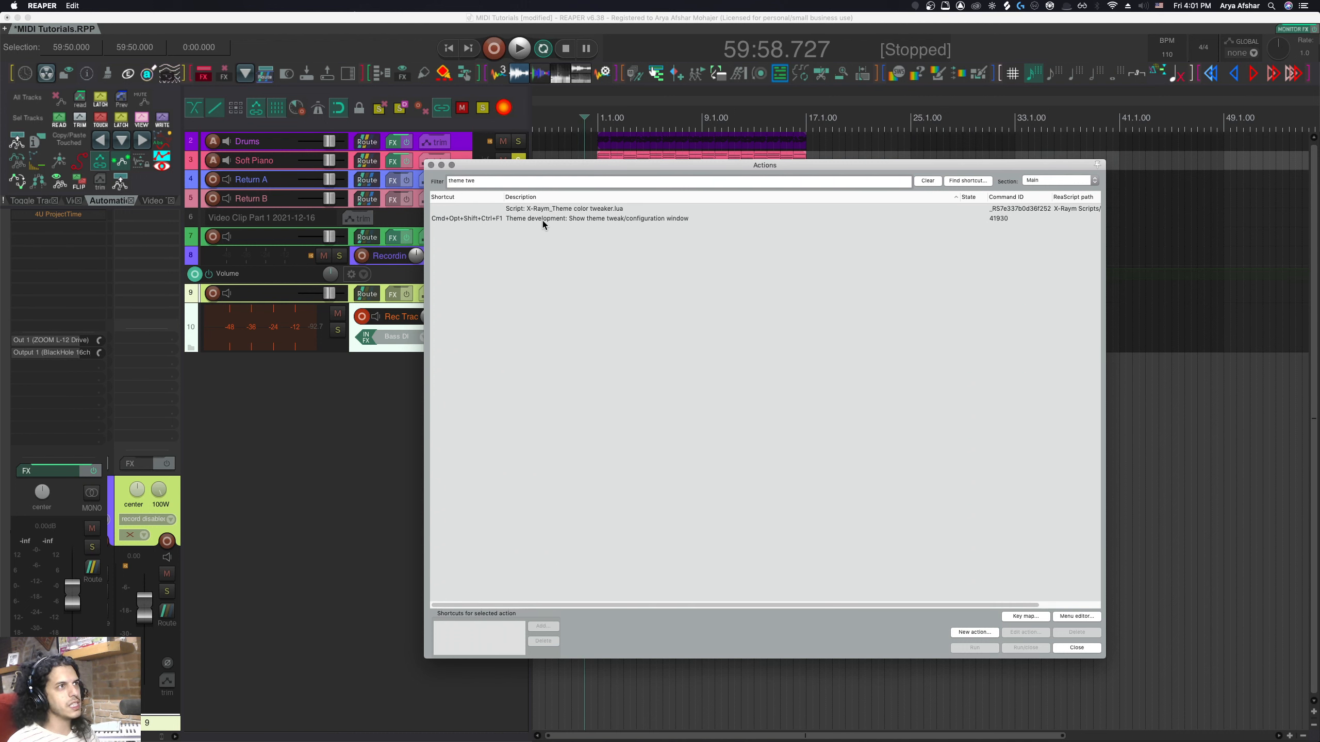
{"action": "left_click", "coordinate": [544, 219]}
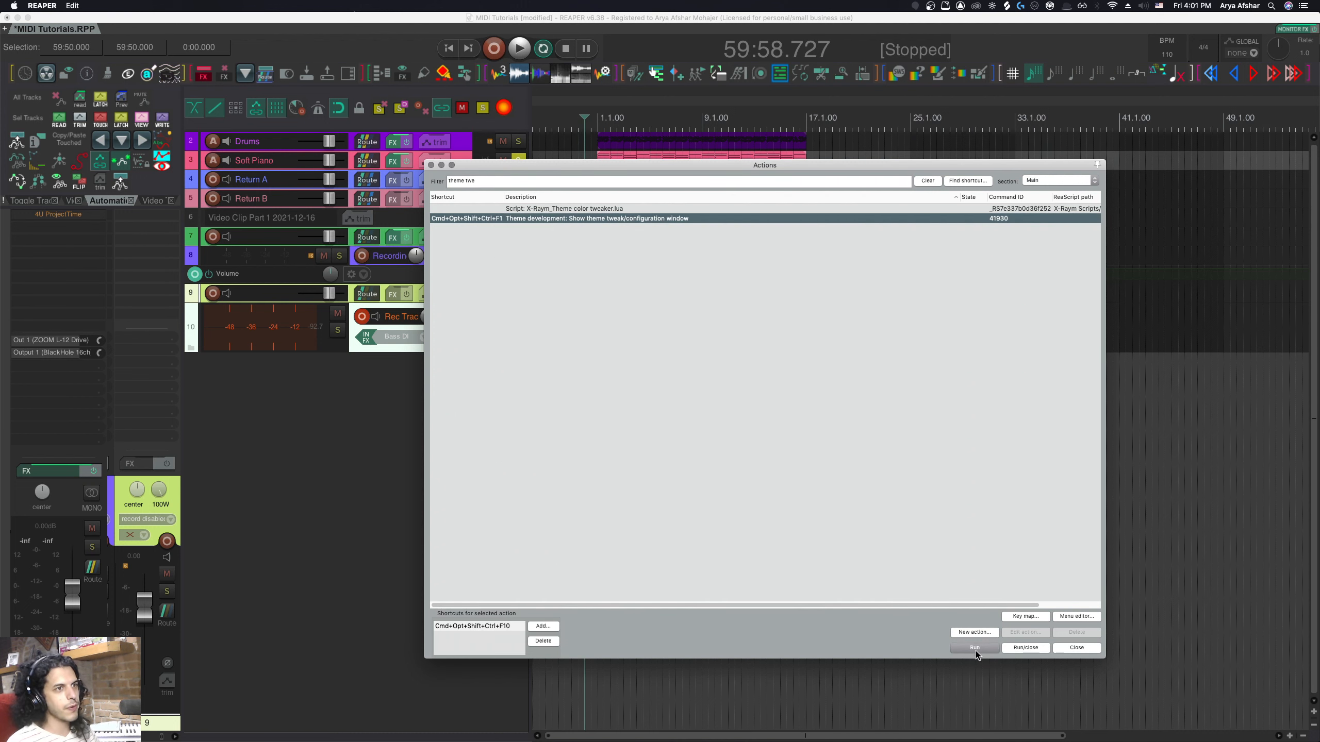
{"action": "left_click", "coordinate": [976, 650]}
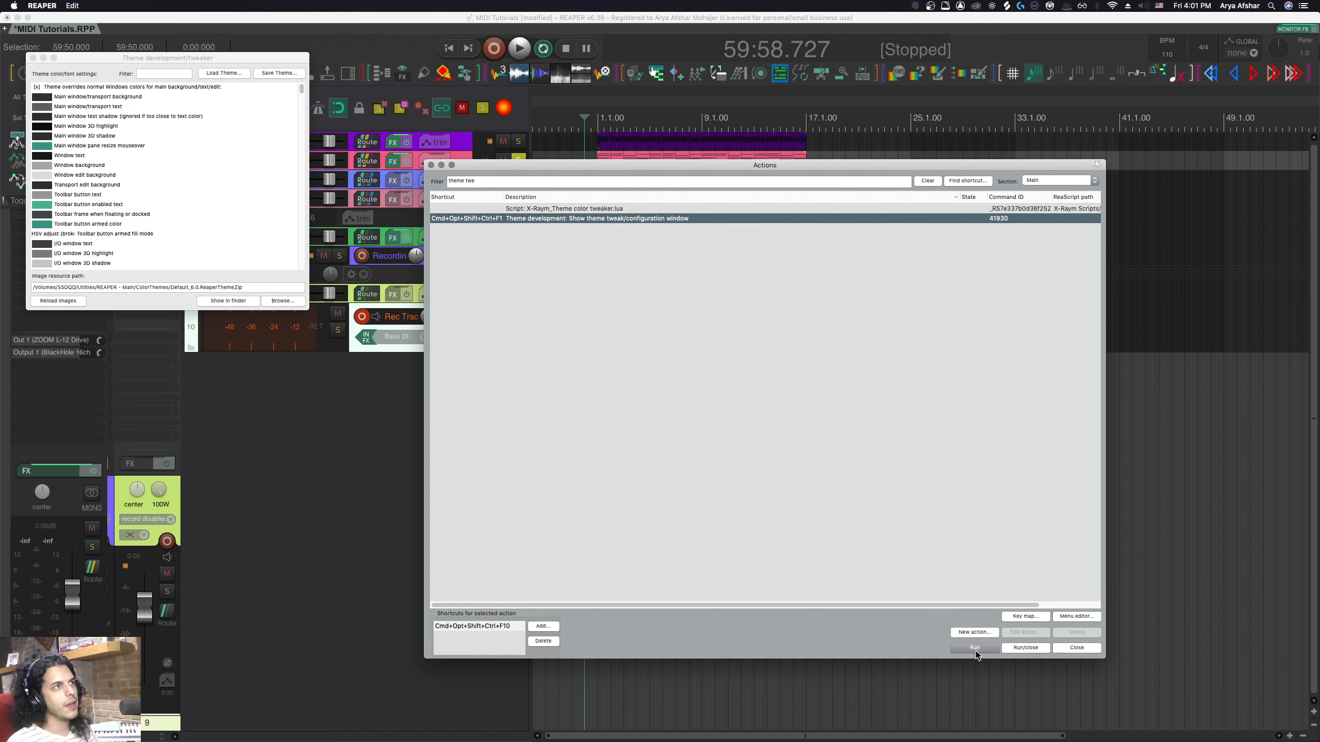
{"action": "left_click", "coordinate": [431, 165]}
{"action": "left_click_drag", "start_coordinate": [153, 60], "coordinate": [723, 249]}
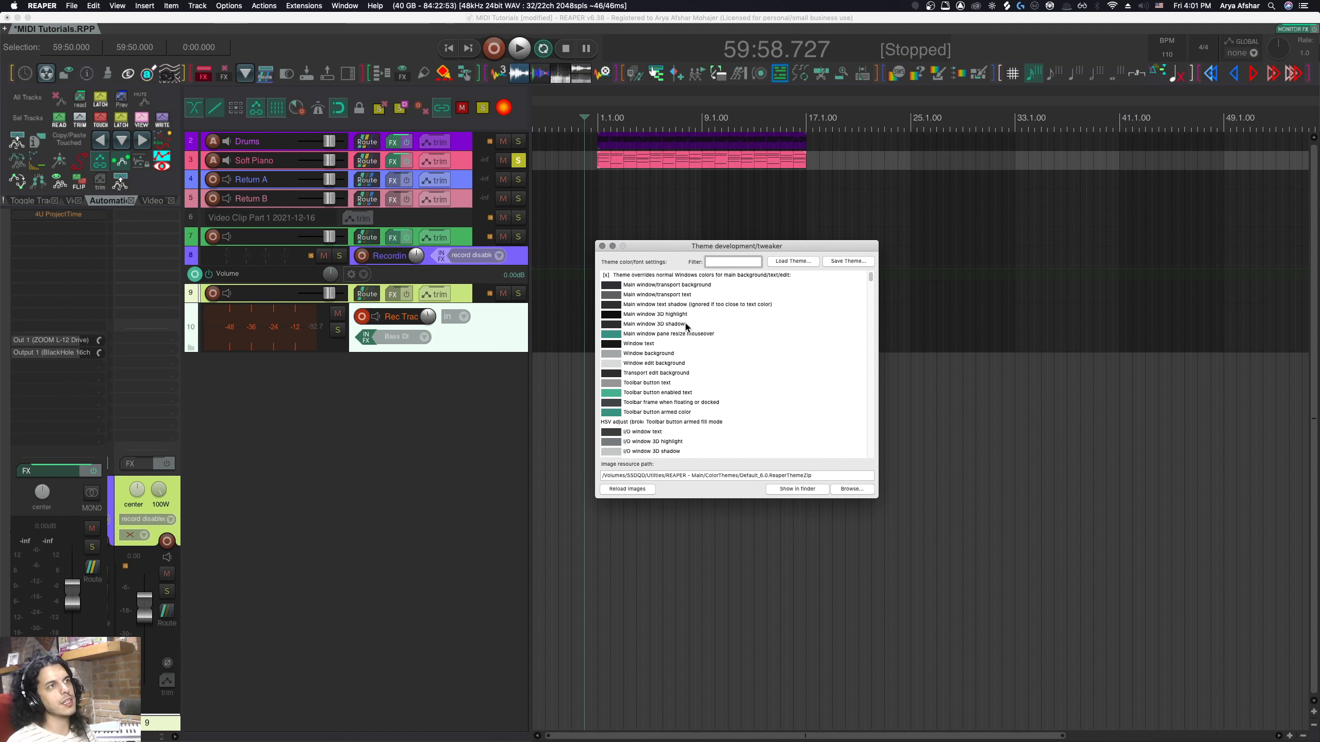
Save the theme as a .ReaperTheme file in ColorThemes, with a different first name after Default_6.0_ in the file name.
{"action": "left_click", "coordinate": [841, 262]}
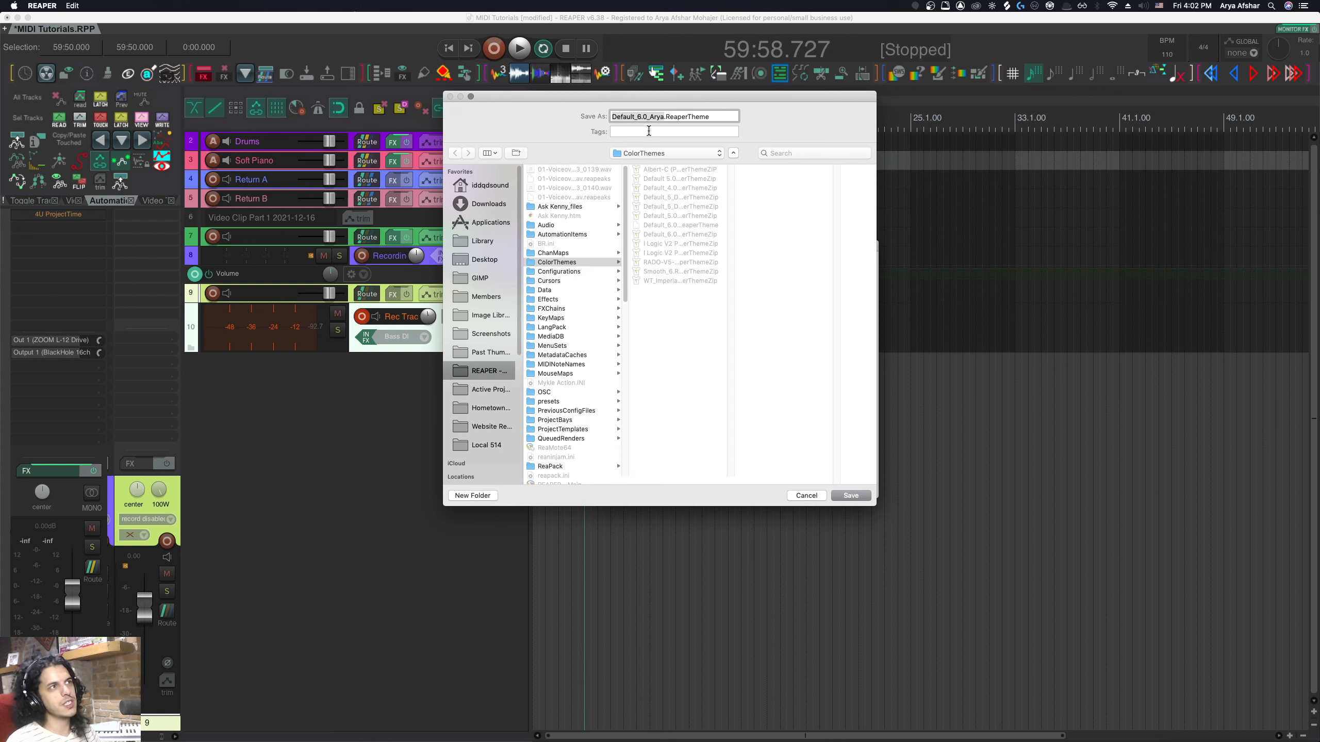
{"action": "left_click", "coordinate": [663, 116]}
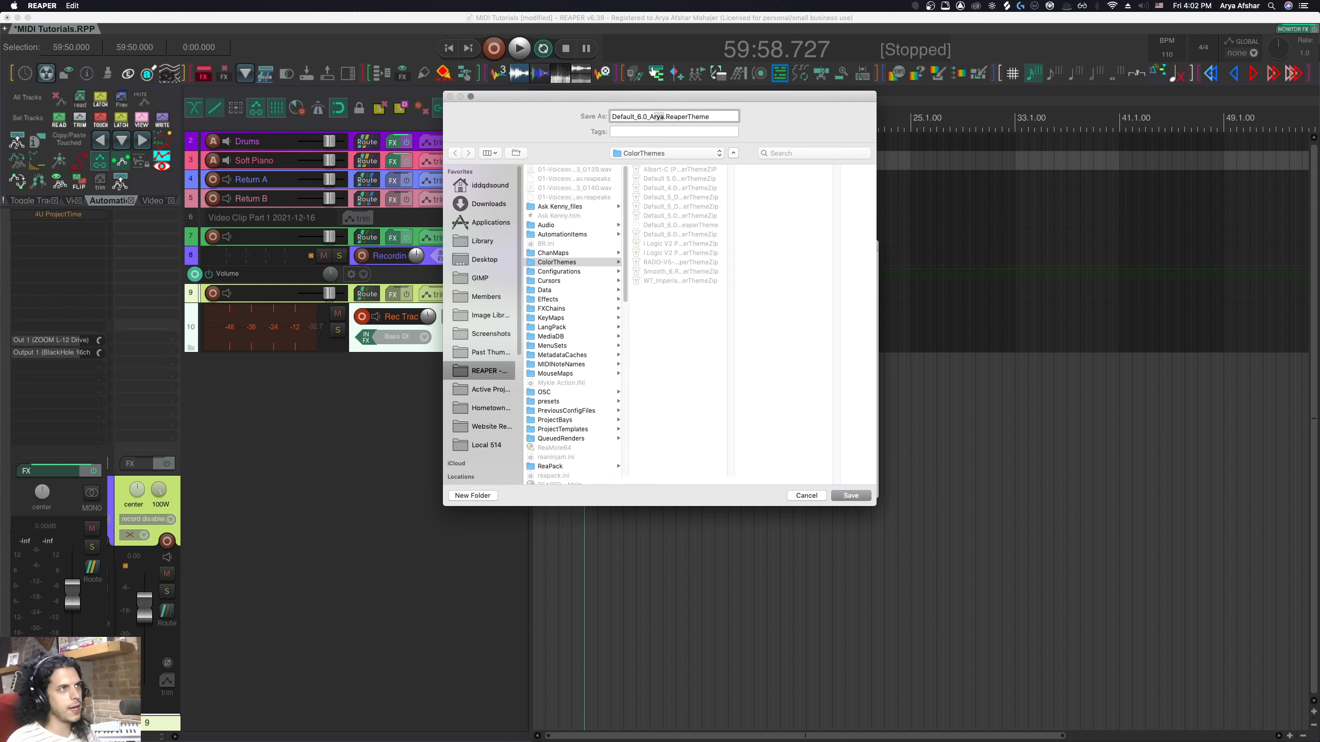
{"action": "type", "text": "Edward"}
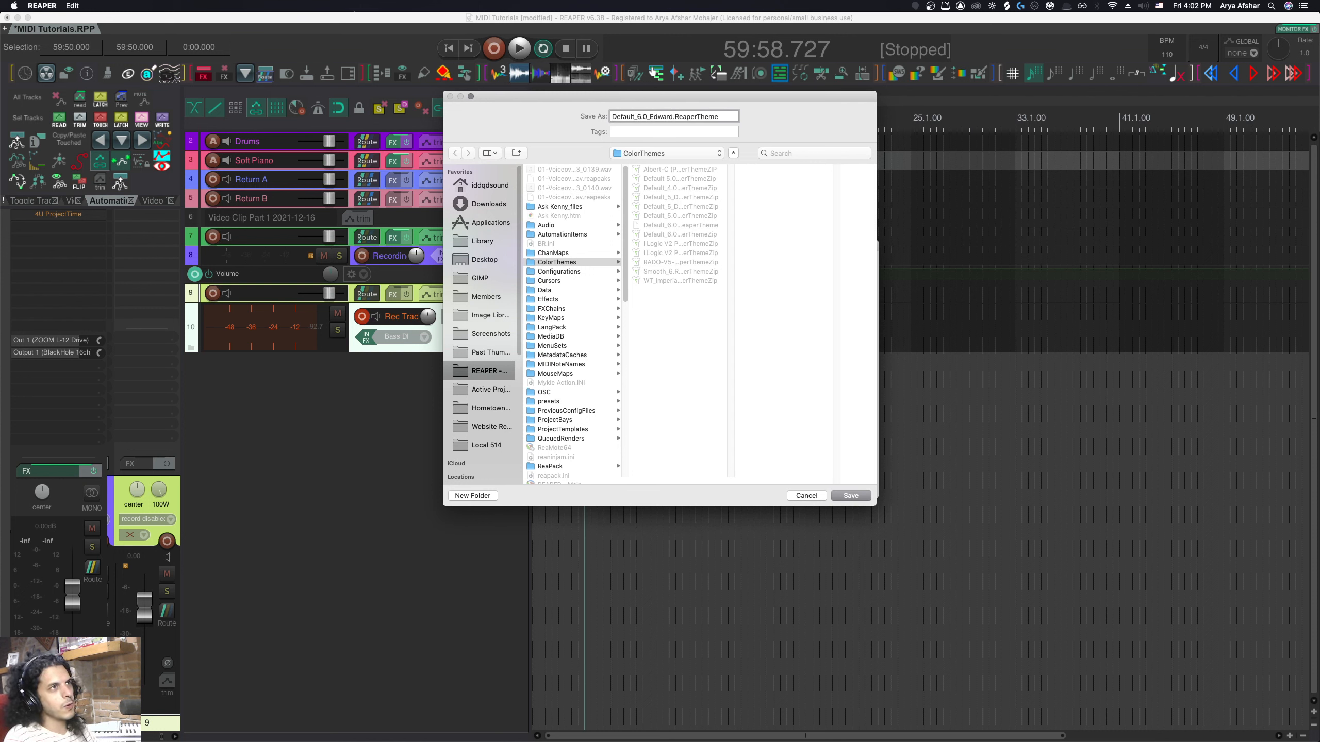
{"action": "key", "text": "Return"}
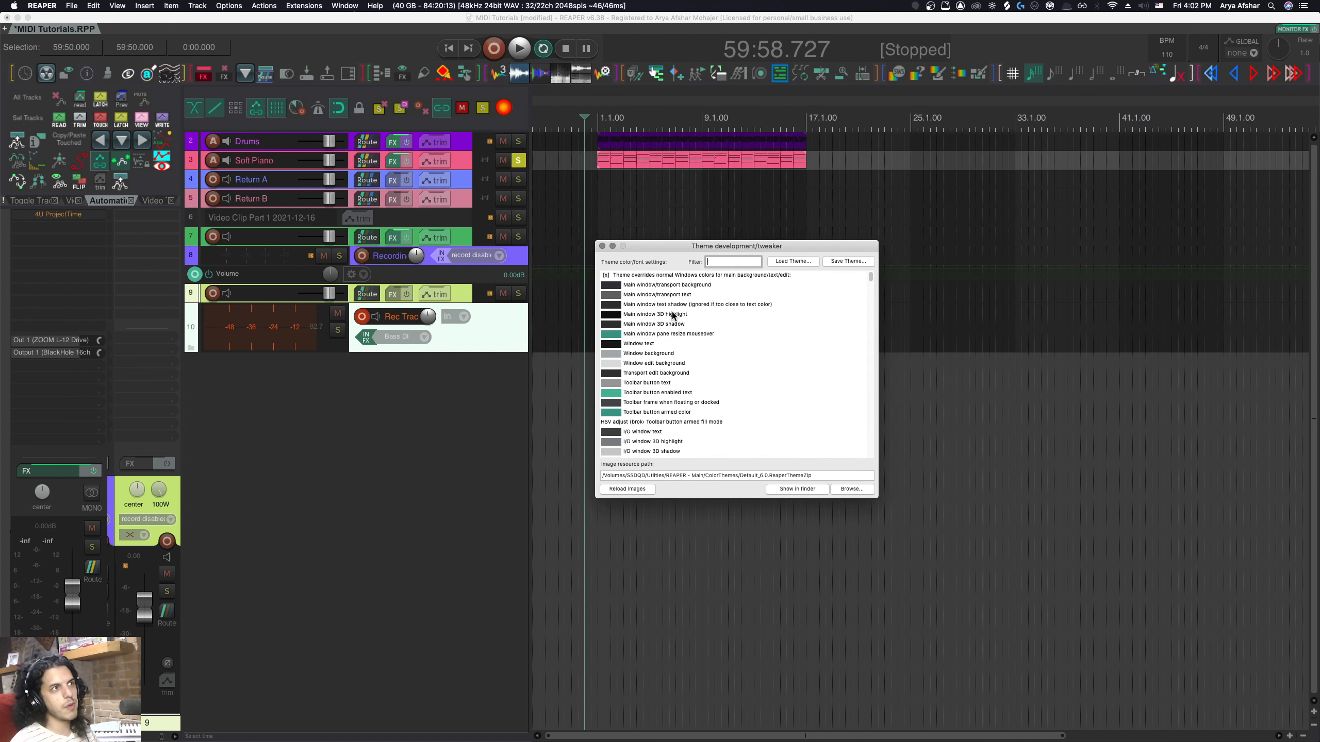
Change the "Main window/transport background" theme color to a light lavender by raising its brightness.
{"action": "double_click", "coordinate": [651, 288]}
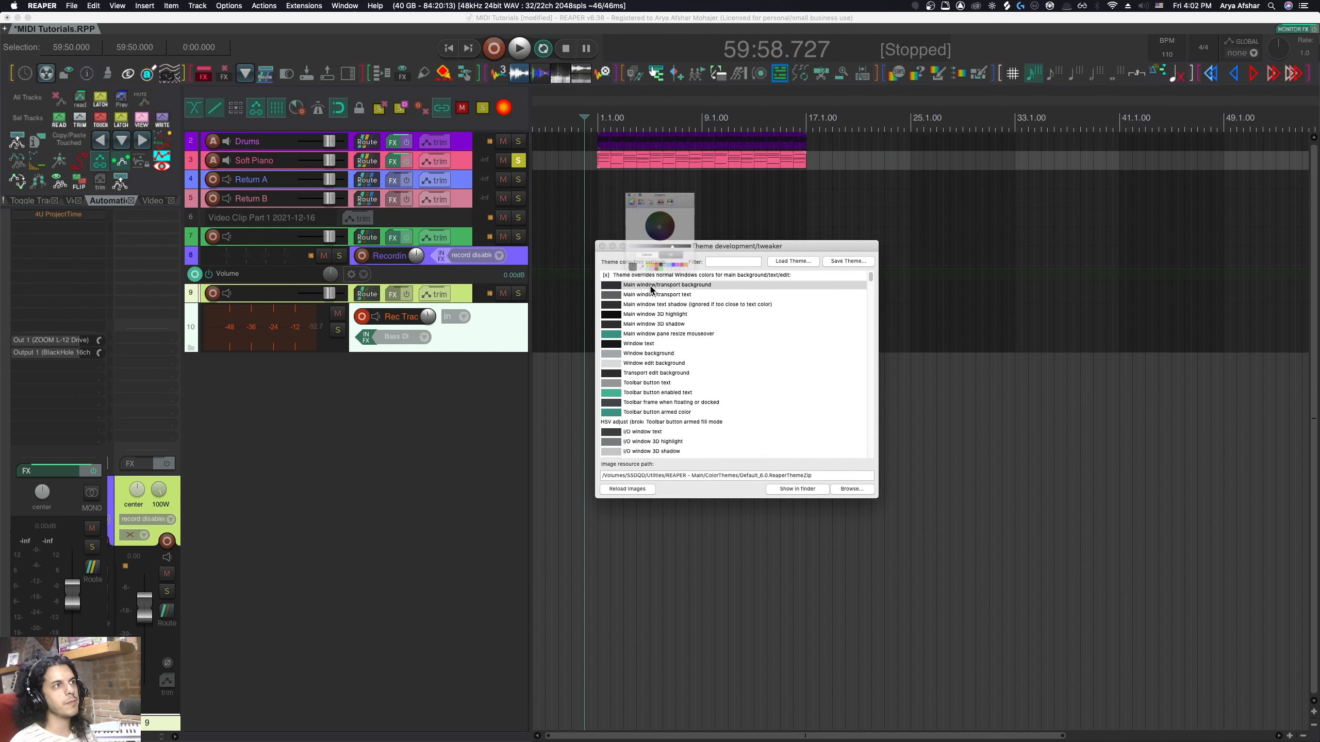
{"action": "left_click_drag", "start_coordinate": [689, 255], "coordinate": [628, 255]}
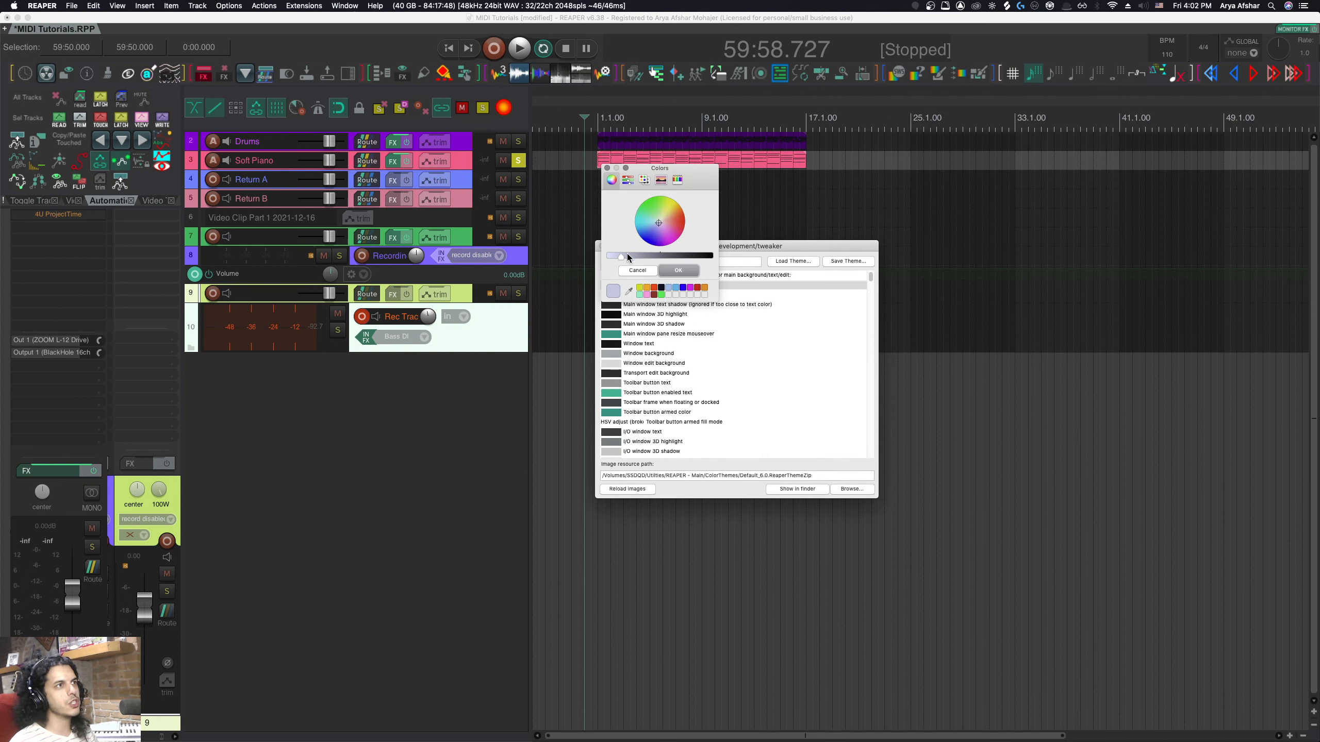
{"action": "left_click", "coordinate": [670, 270]}
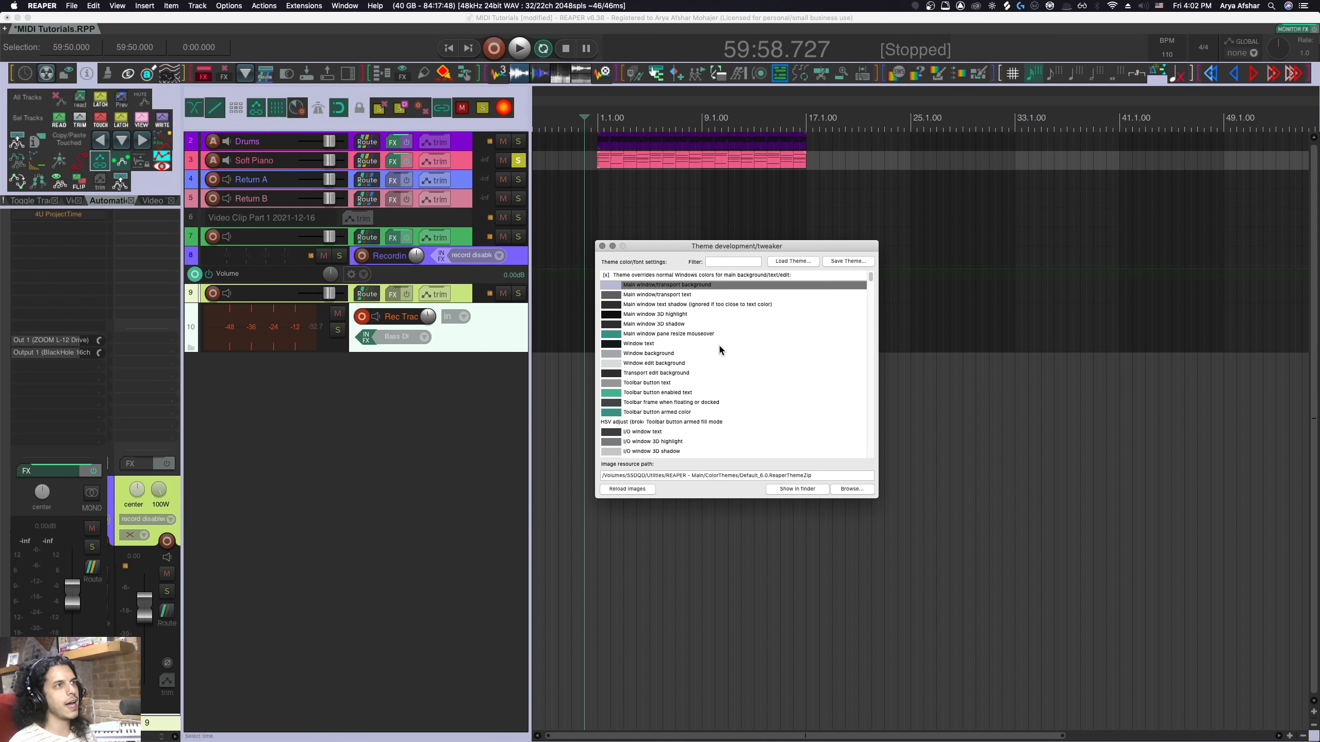
Darken the "Main window/transport background" theme color to dark gray and set "Main window/transport text" to a near-white lavender.
{"action": "double_click", "coordinate": [673, 285]}
{"action": "left_click_drag", "start_coordinate": [699, 254], "coordinate": [715, 255]}
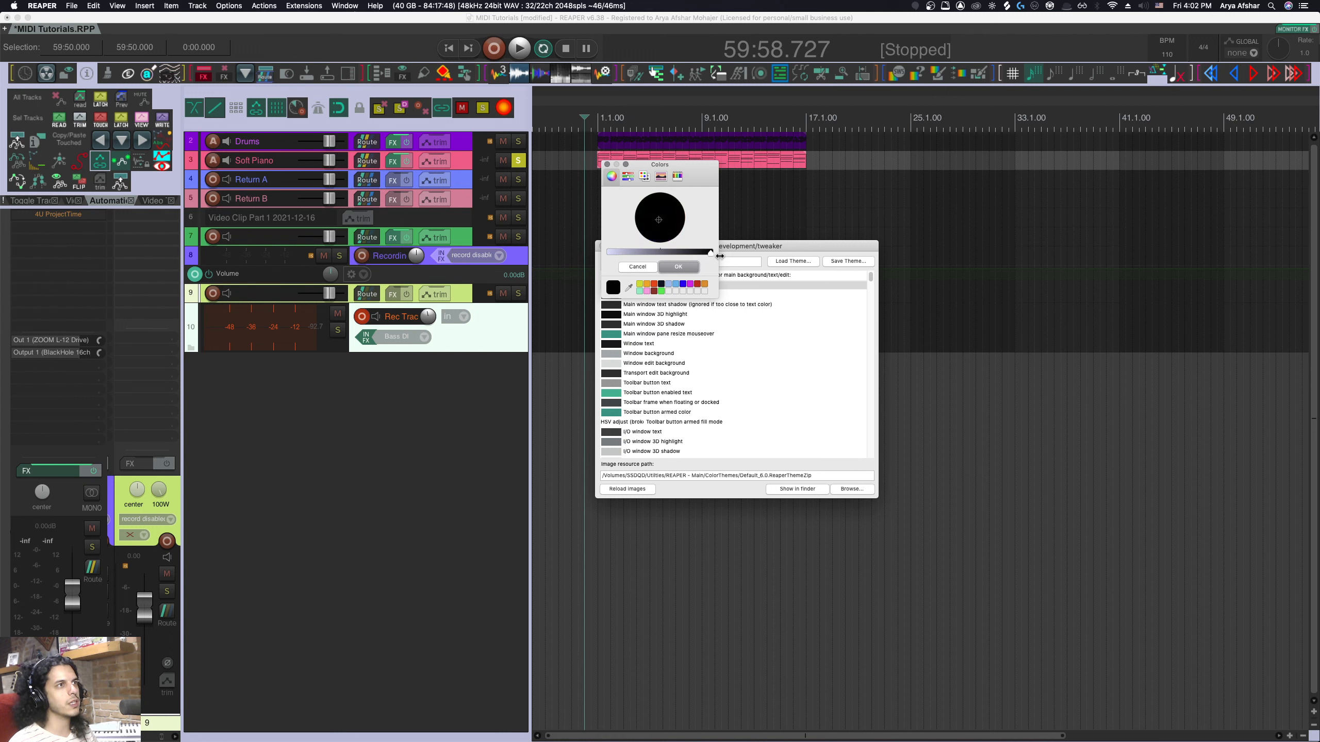
{"action": "left_click", "coordinate": [677, 269]}
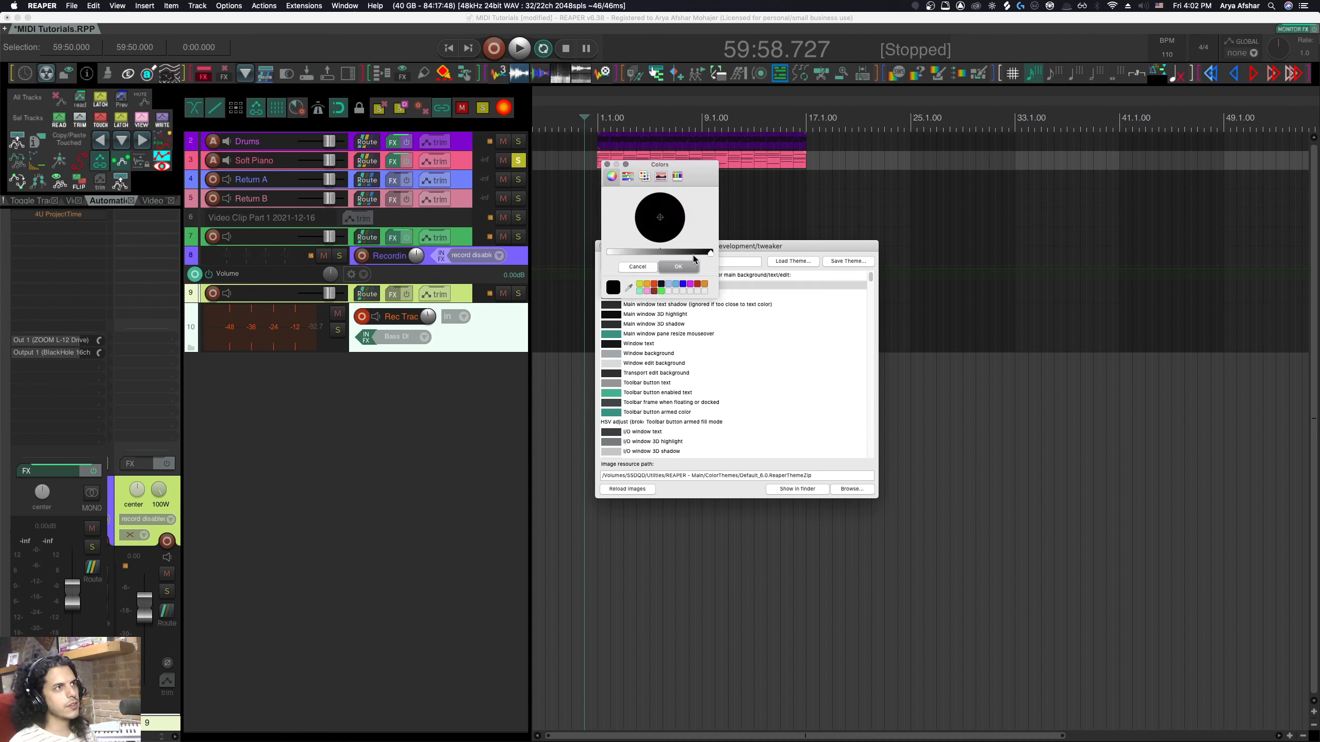
{"action": "left_click", "coordinate": [670, 268]}
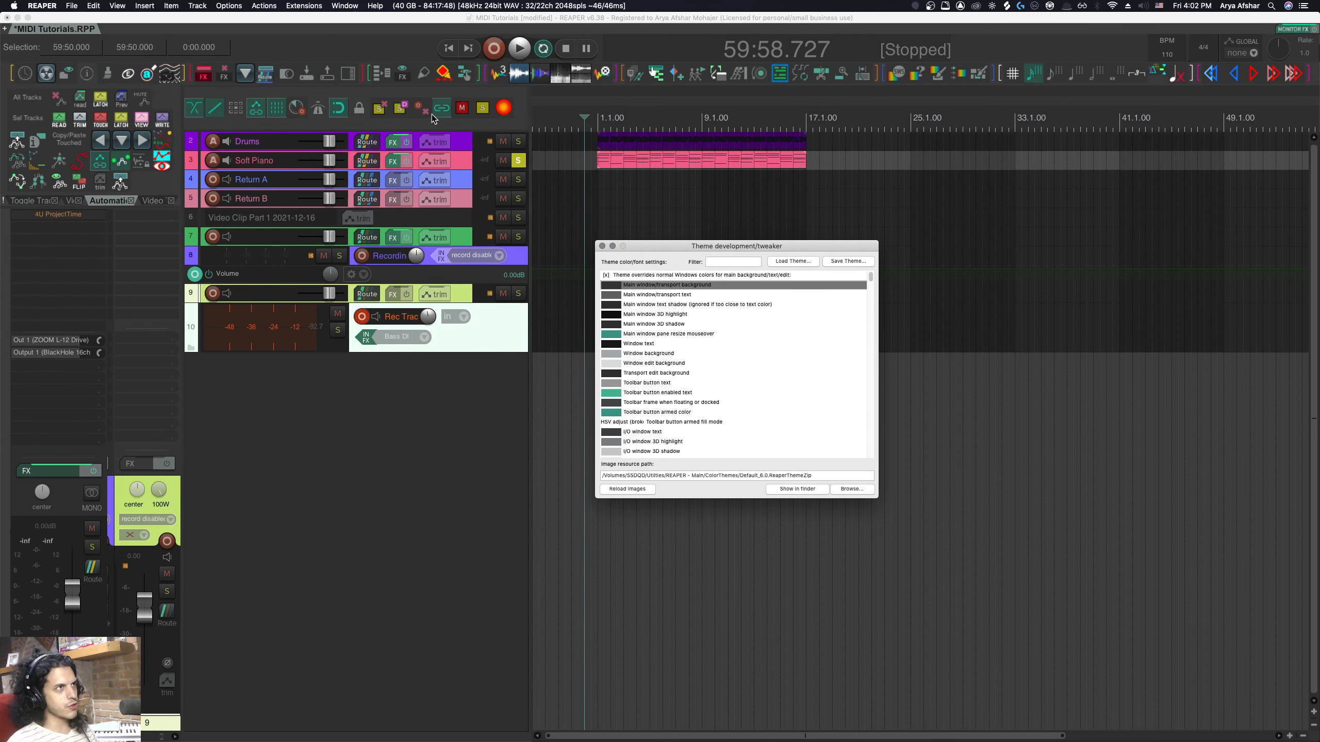
{"action": "double_click", "coordinate": [658, 294]}
{"action": "left_click", "coordinate": [673, 270]}
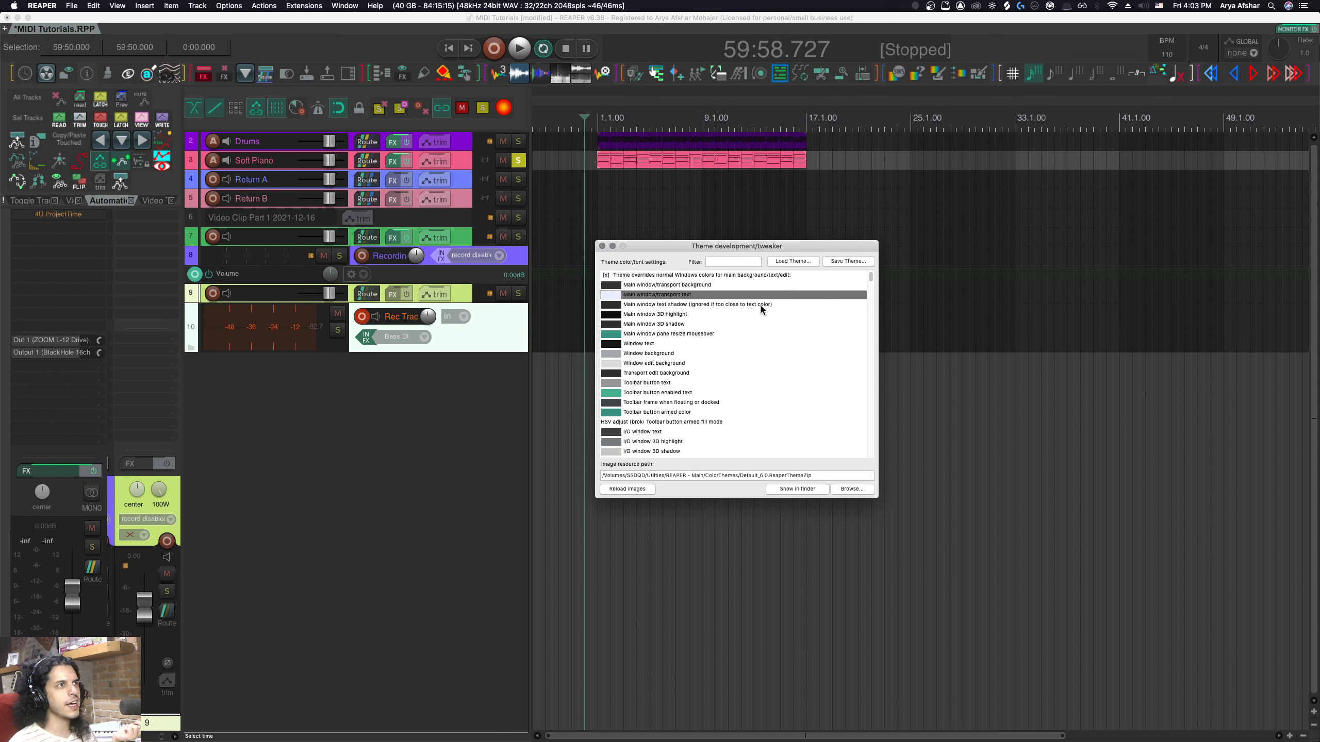
Try a near-white color for "Main window text shadow" and reopen its color picker.
{"action": "double_click", "coordinate": [682, 305]}
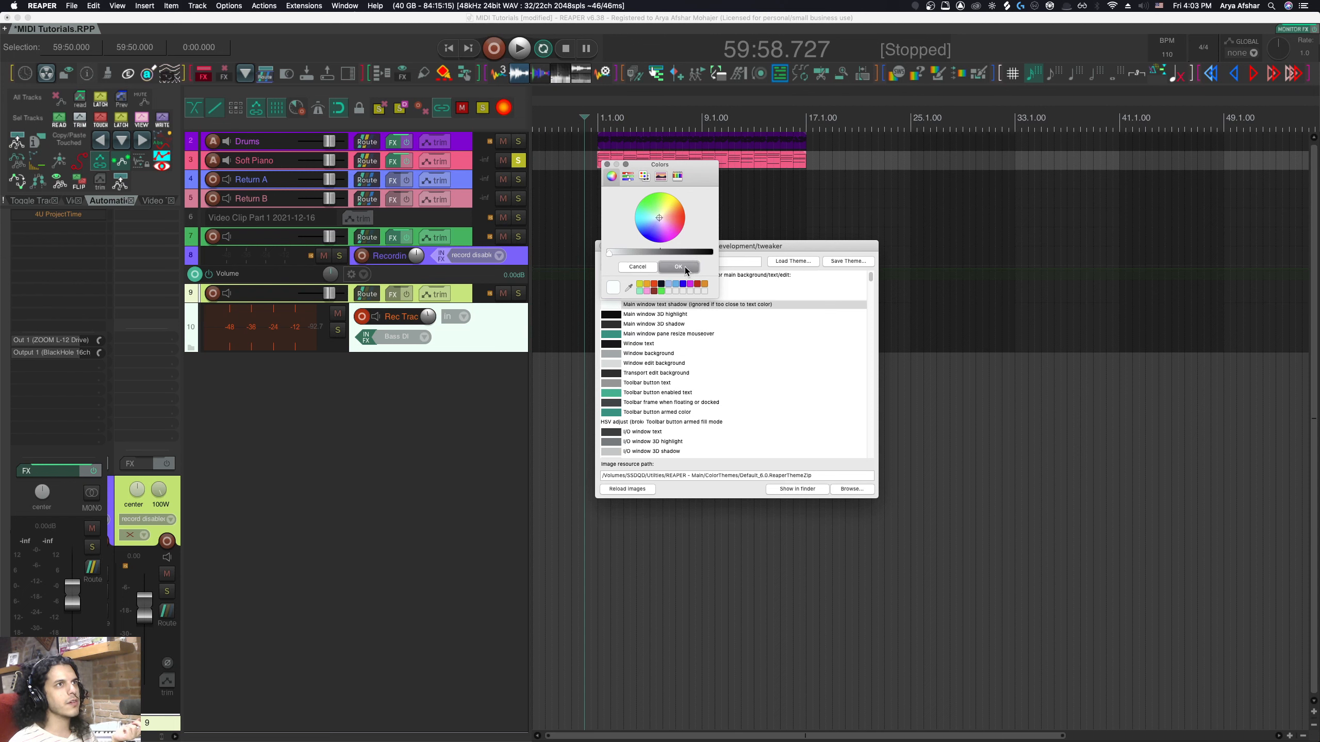
{"action": "left_click", "coordinate": [661, 252]}
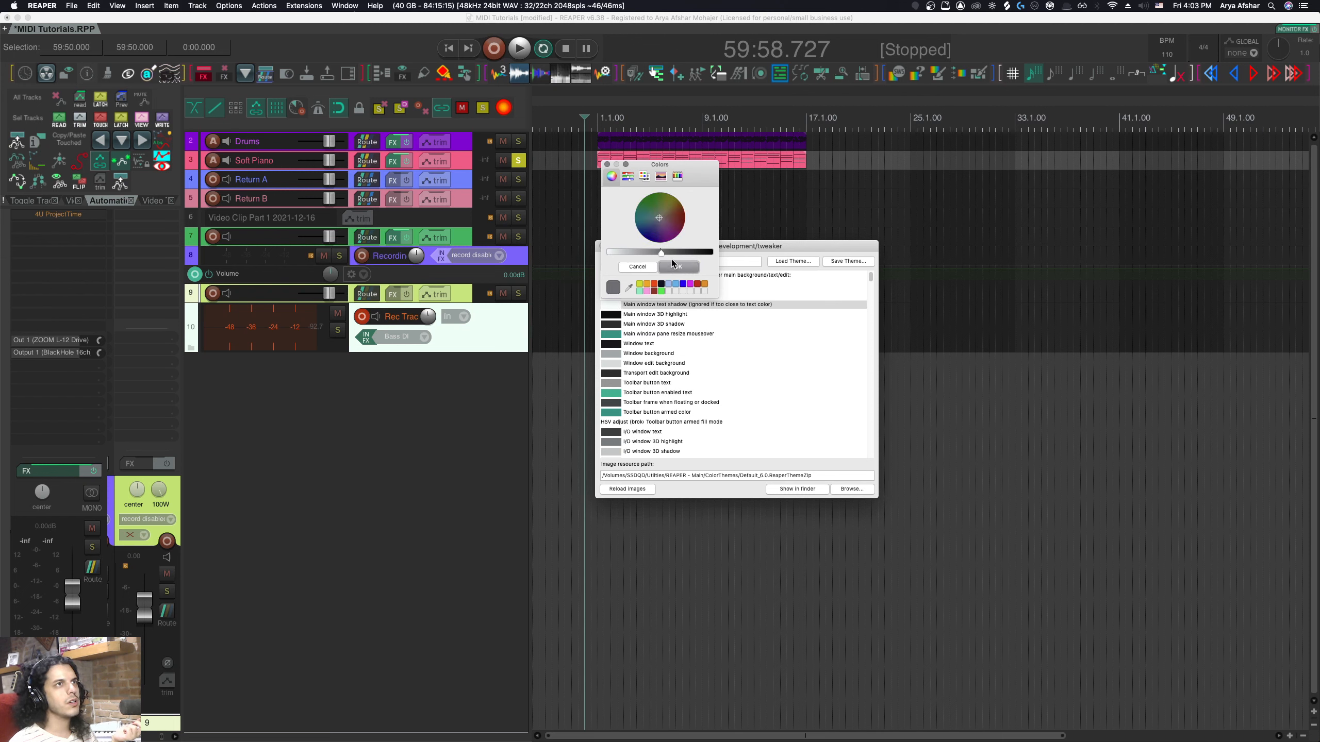
{"action": "left_click_drag", "start_coordinate": [660, 252], "coordinate": [707, 252]}
{"action": "left_click", "coordinate": [678, 266]}
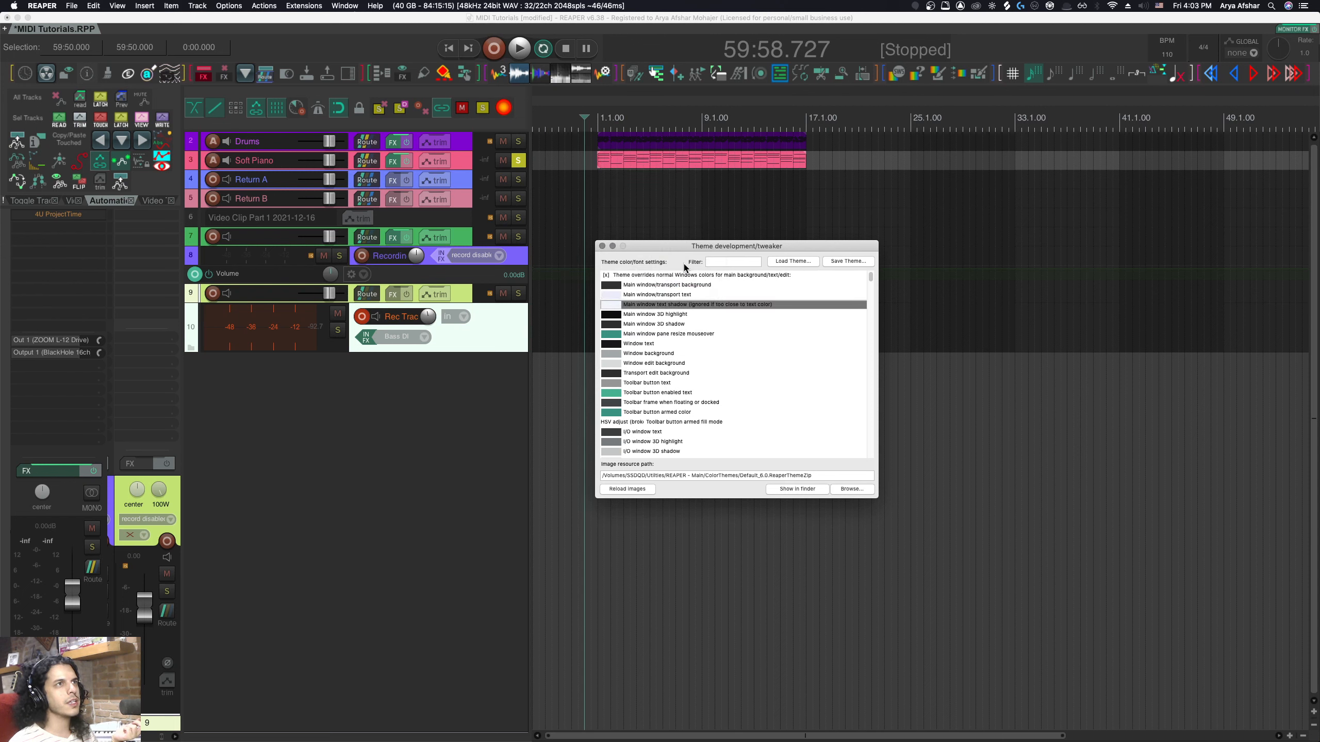
{"action": "double_click", "coordinate": [668, 315]}
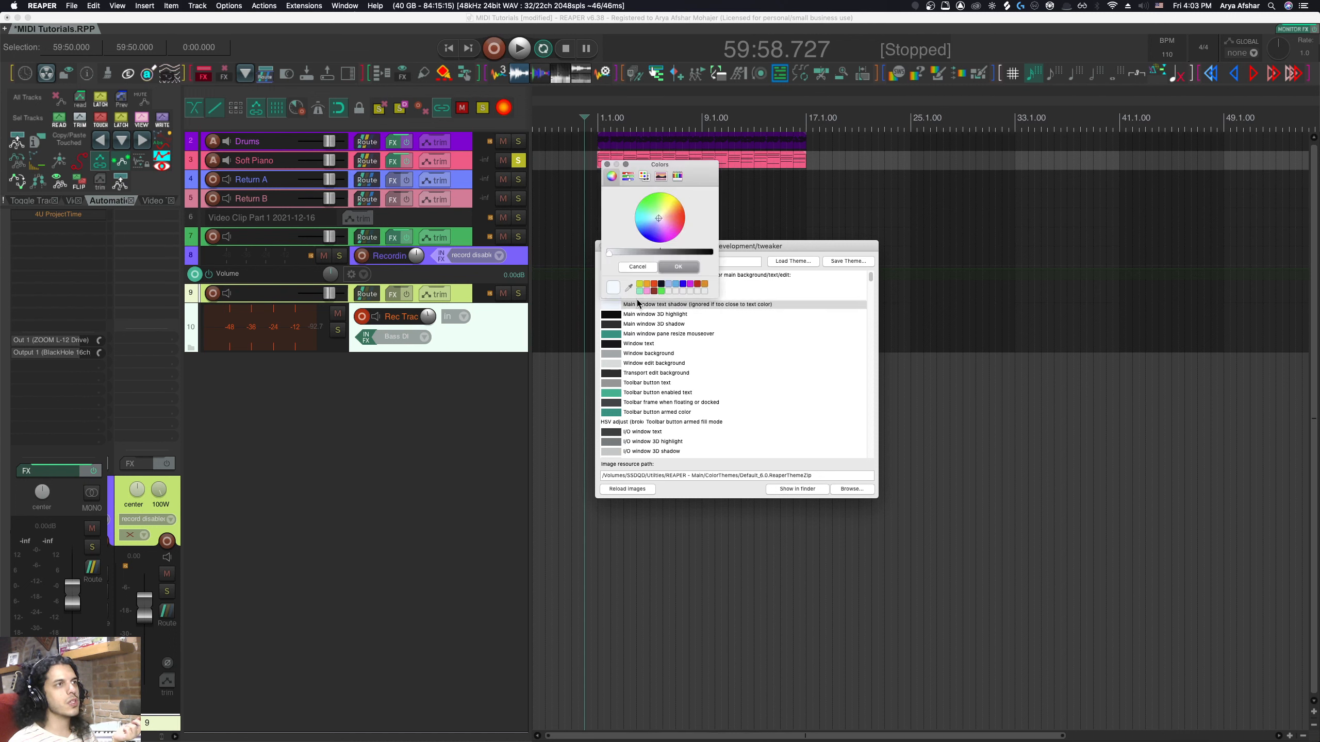
{"action": "left_click", "coordinate": [638, 267]}
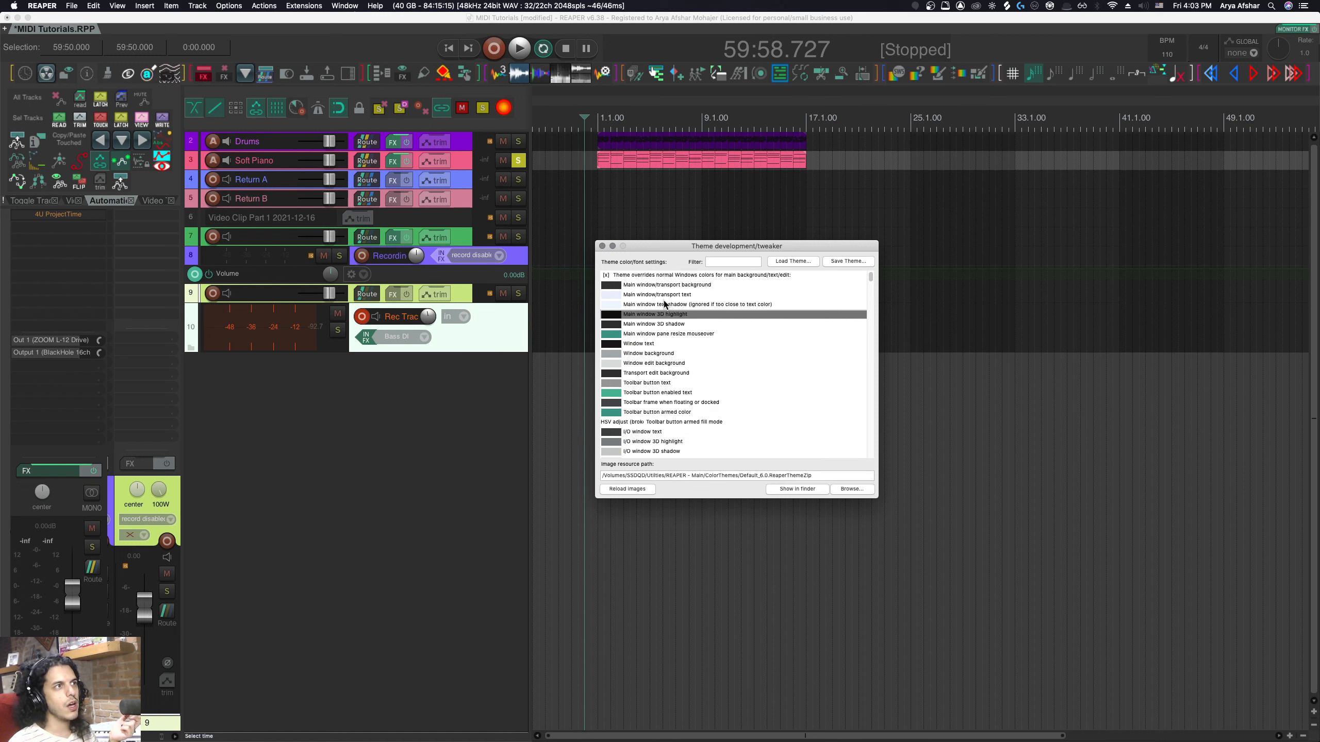
Set the "Main window text shadow" theme color to dark gray by lowering its brightness.
{"action": "double_click", "coordinate": [637, 305]}
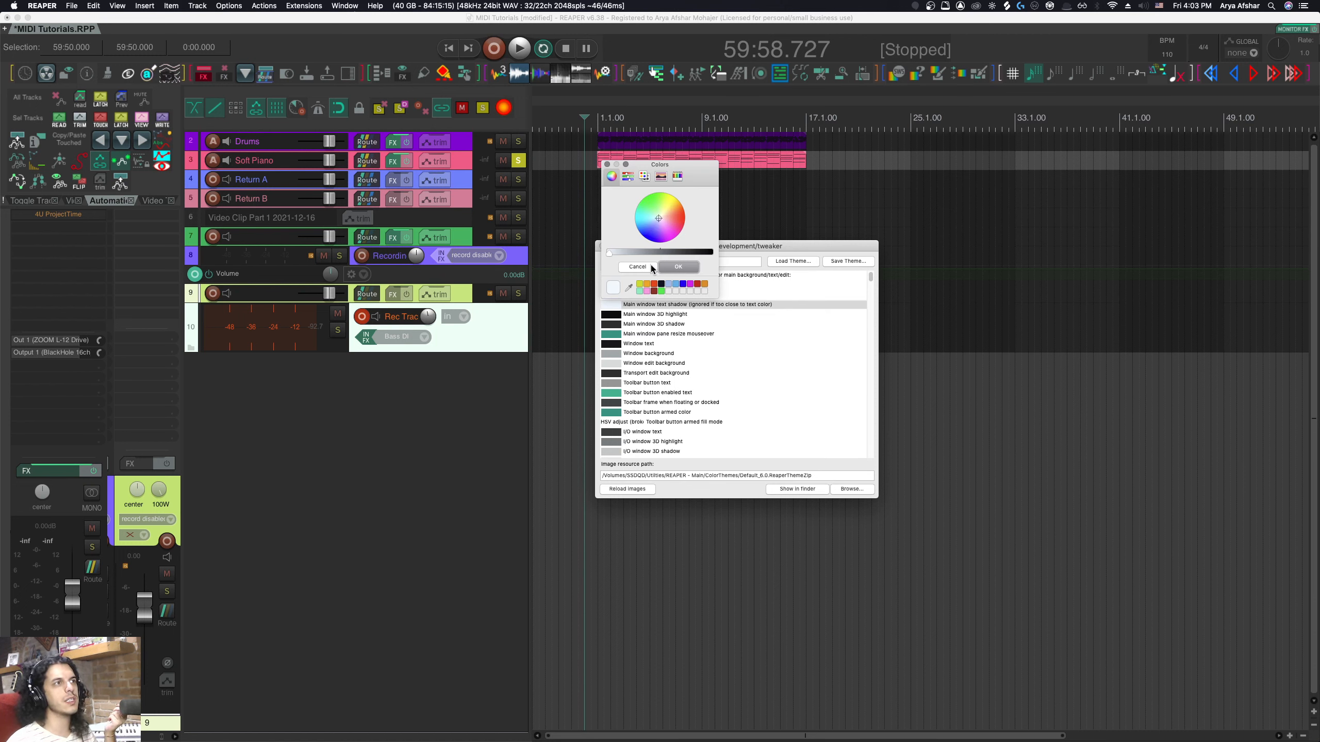
{"action": "left_click", "coordinate": [669, 253]}
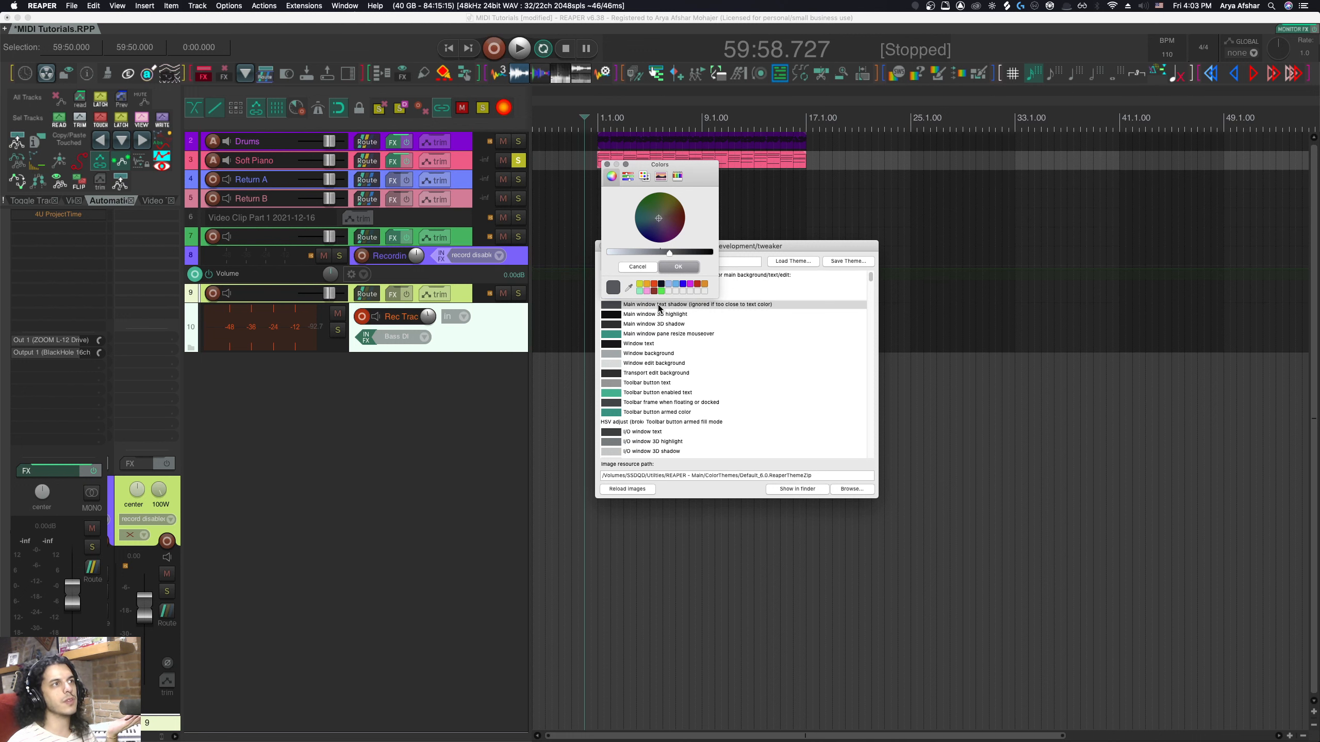
{"action": "left_click", "coordinate": [675, 266]}
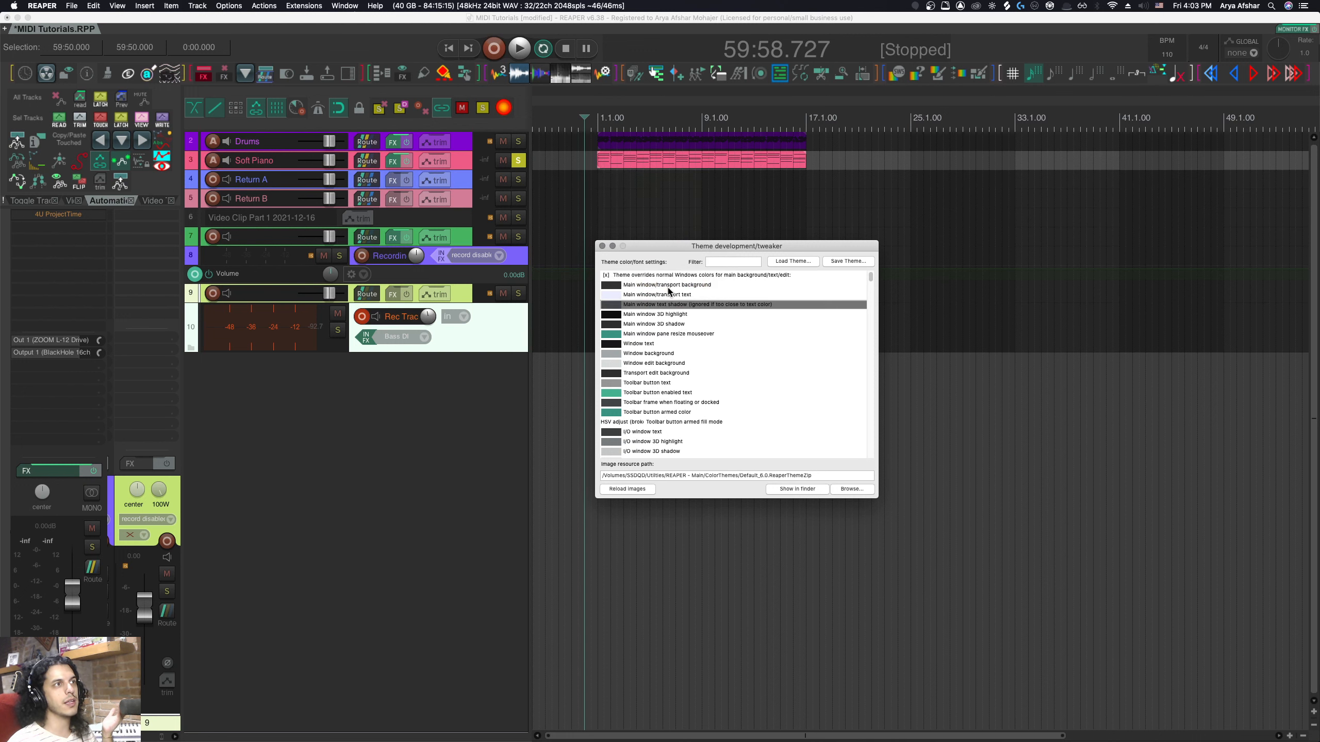
Try white and a bright pink as the "Main window 3D highlight" theme color.
{"action": "double_click", "coordinate": [660, 314]}
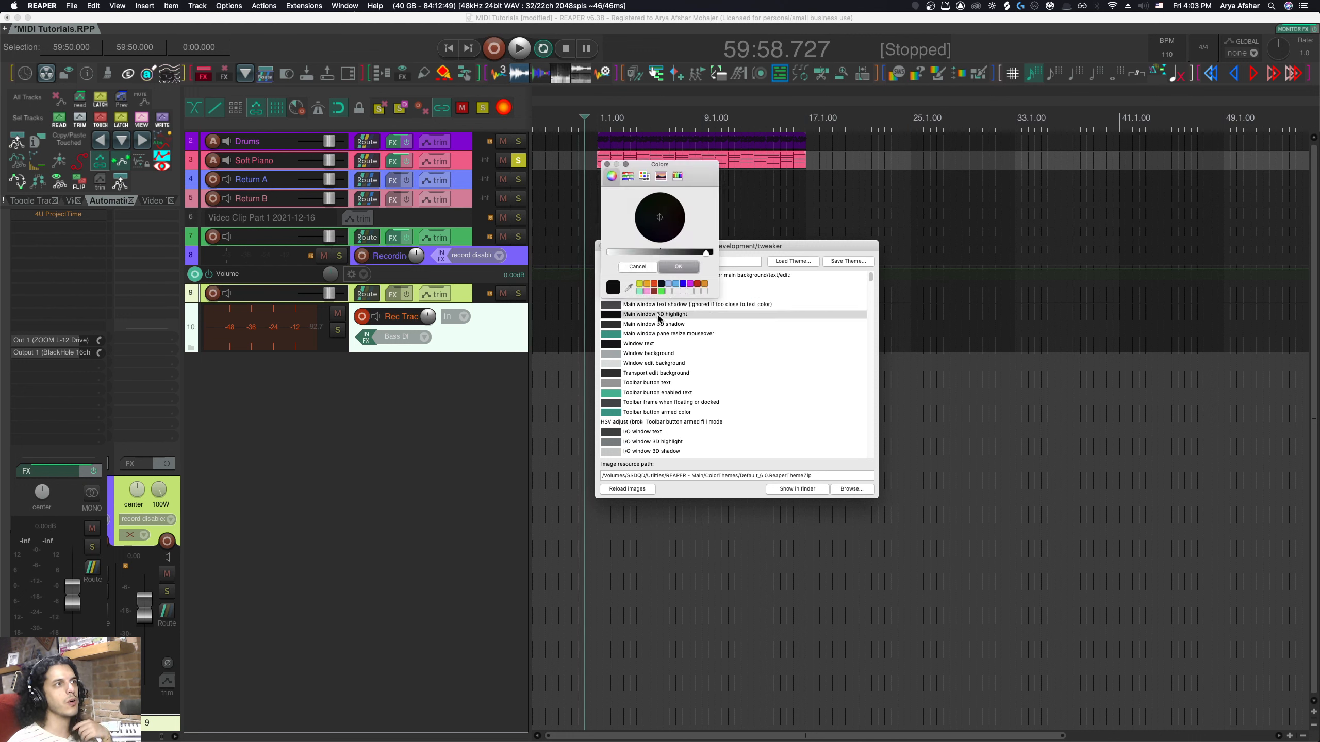
{"action": "left_click", "coordinate": [678, 267]}
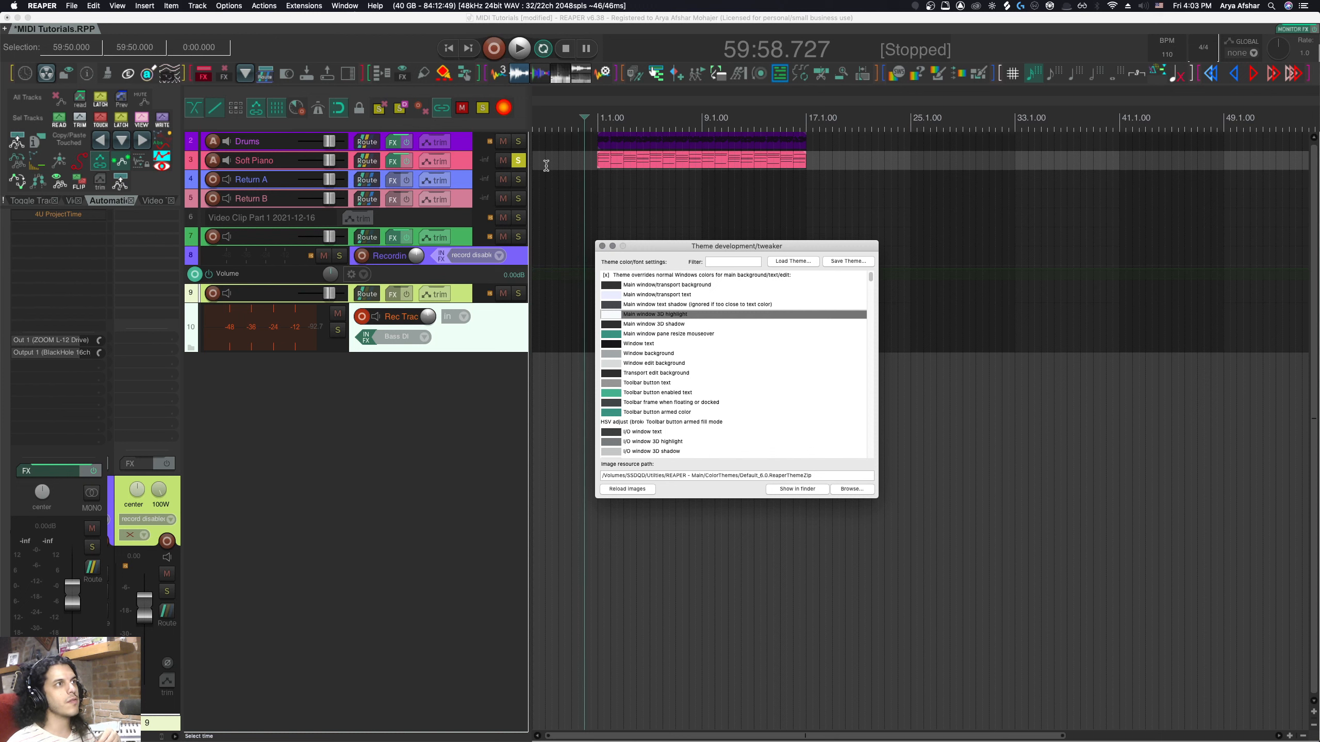
{"action": "double_click", "coordinate": [682, 321]}
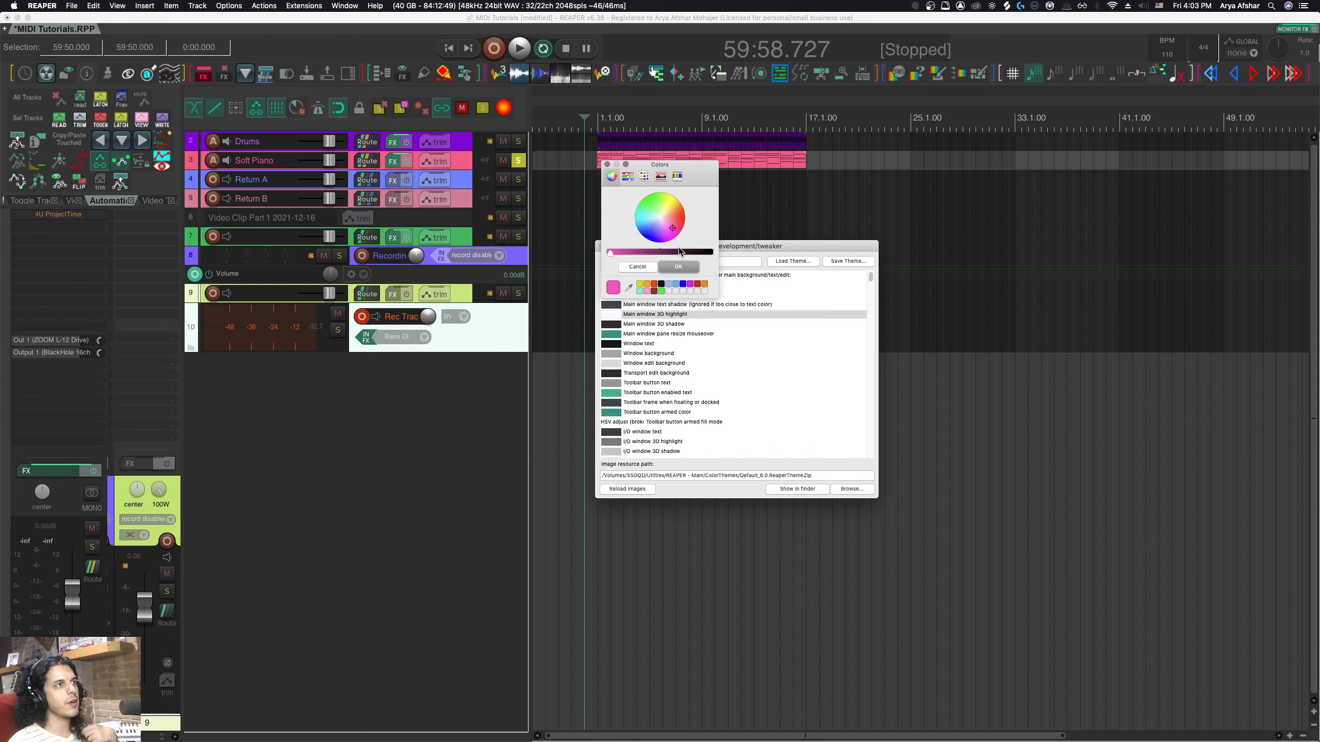
{"action": "key", "text": "Escape"}
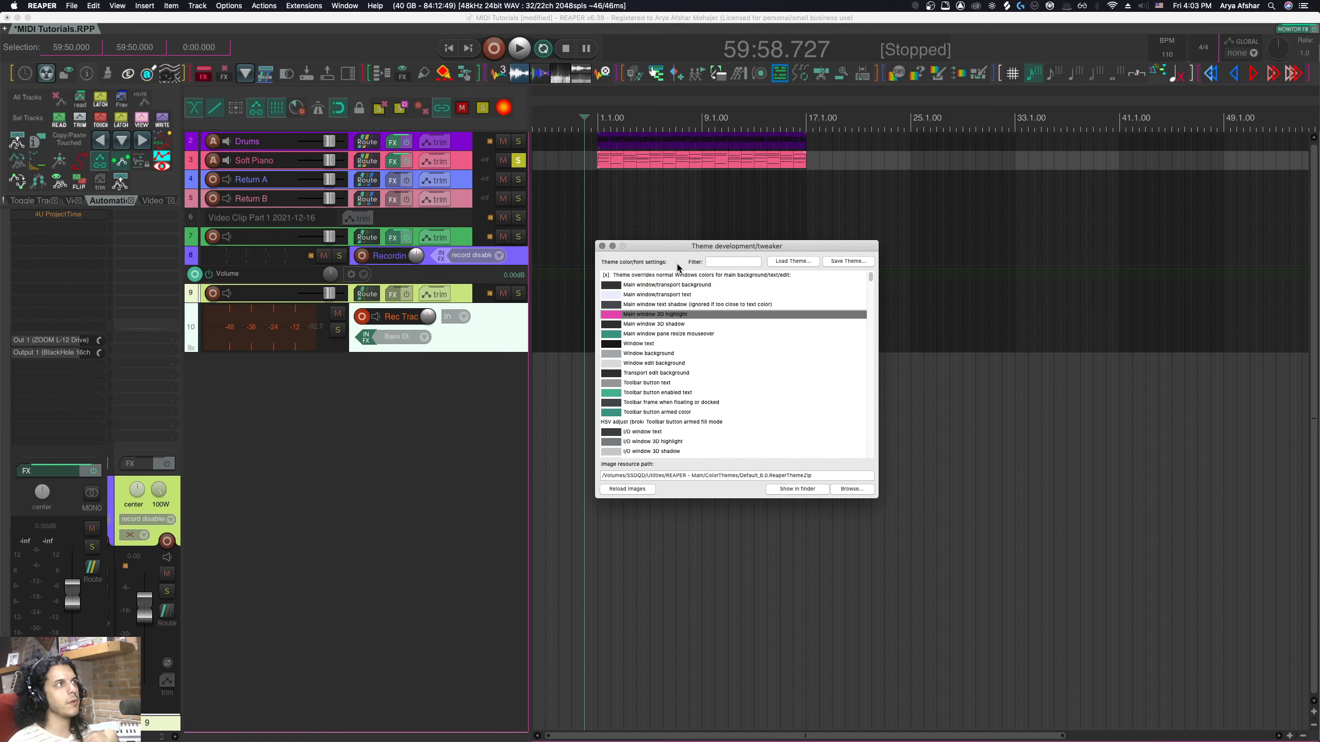
Set the "Main window 3D highlight" theme color to purple.
{"action": "double_click", "coordinate": [621, 312]}
{"action": "left_click", "coordinate": [661, 231]}
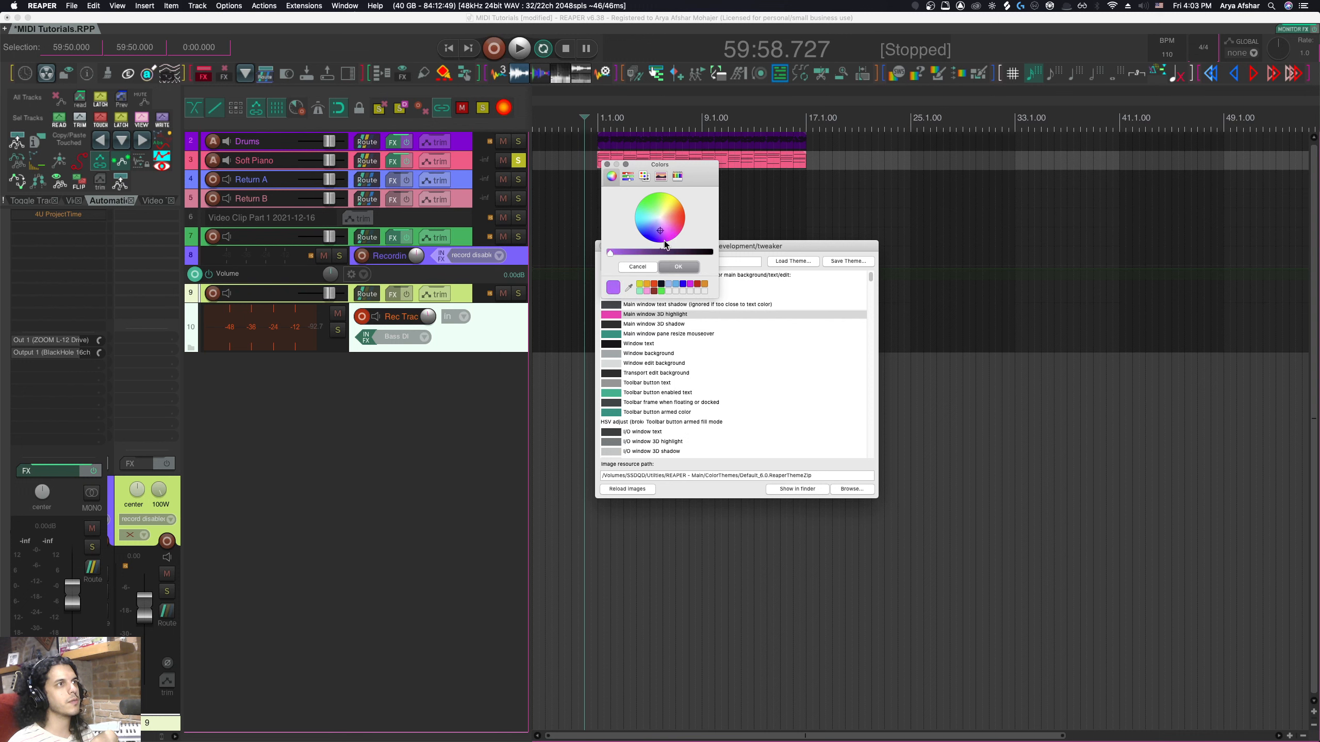
{"action": "left_click", "coordinate": [680, 269]}
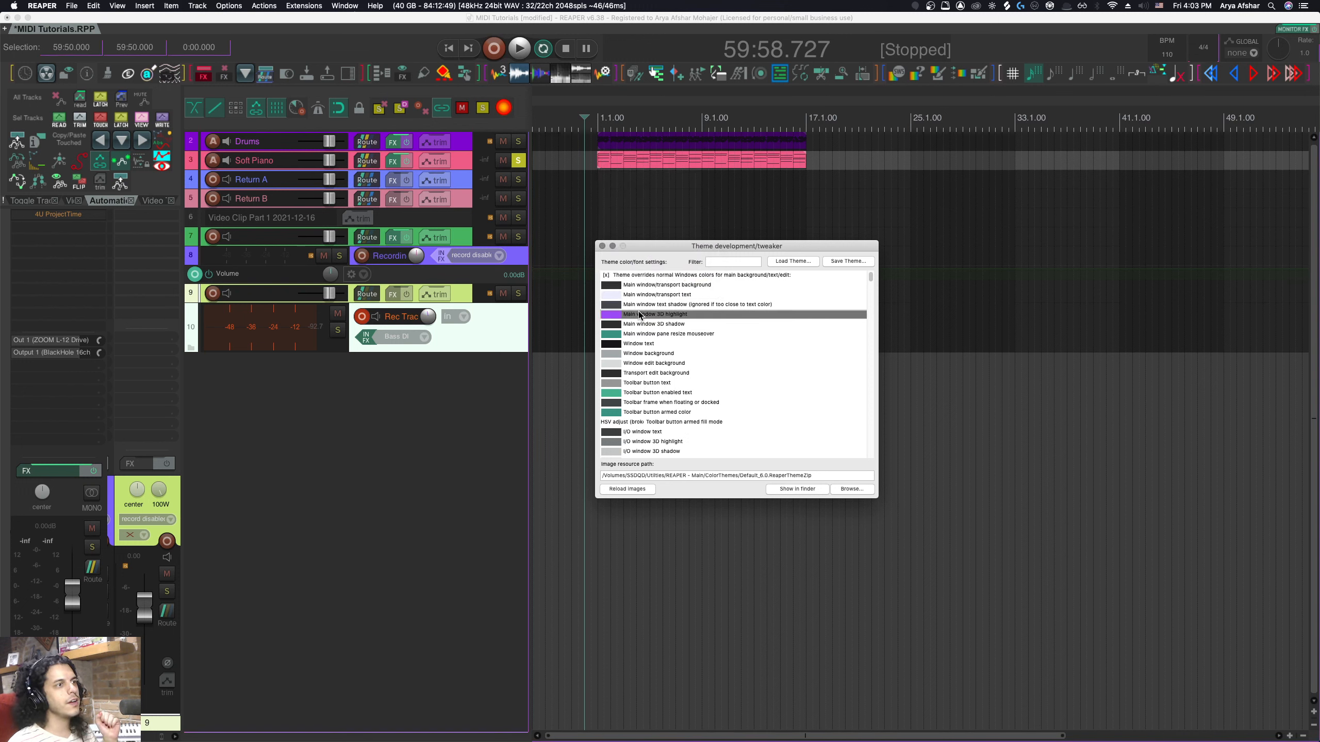
Try a dark green for the "Main window 3D shadow" theme color.
{"action": "double_click", "coordinate": [619, 324]}
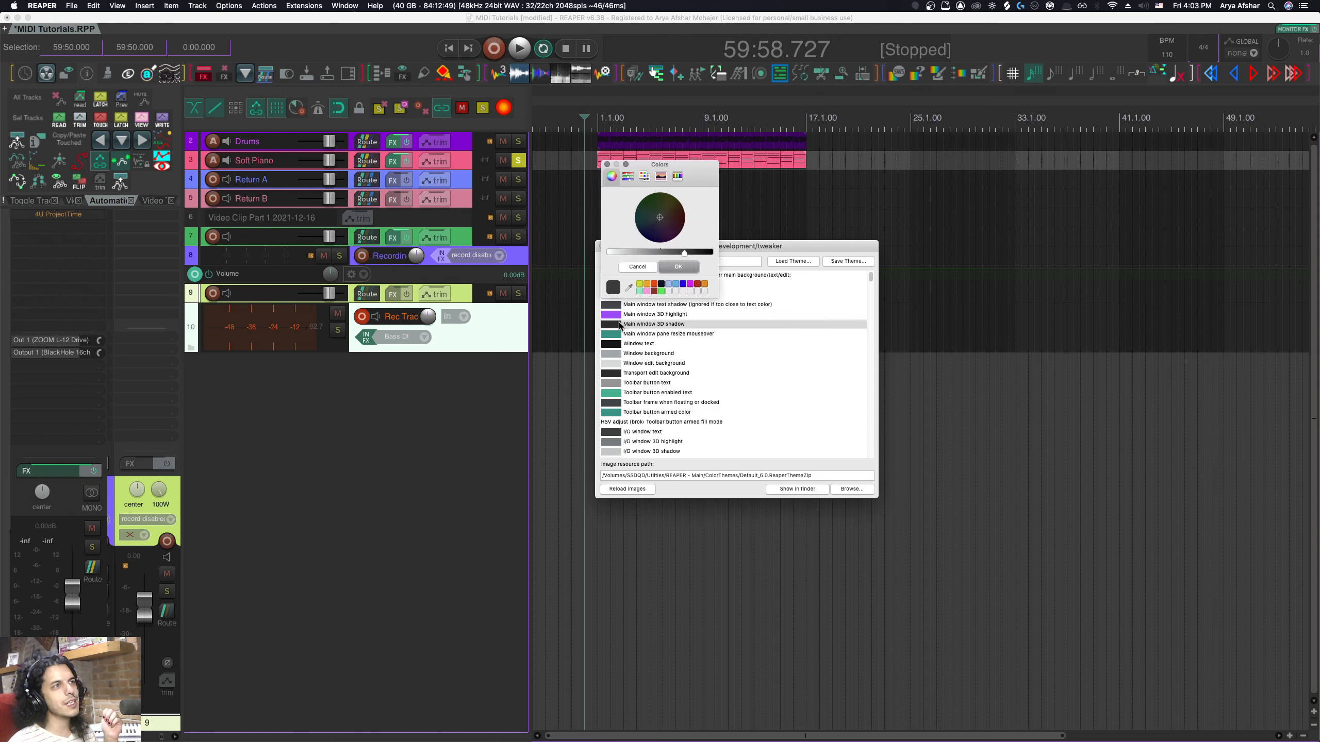
{"action": "left_click_drag", "start_coordinate": [684, 254], "coordinate": [644, 200]}
{"action": "left_click", "coordinate": [677, 267]}
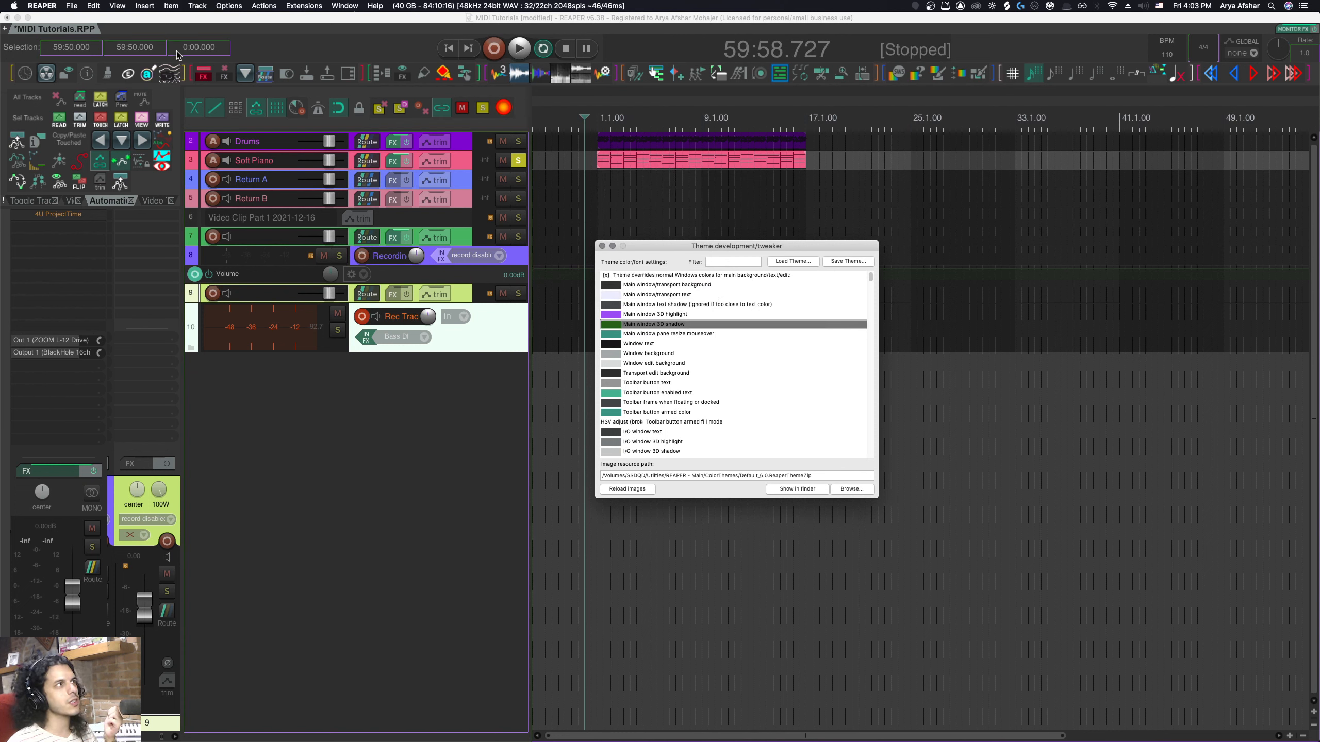
Change the "Main window 3D shadow" theme color to a muted dark brownish gray.
{"action": "left_click", "coordinate": [613, 325]}
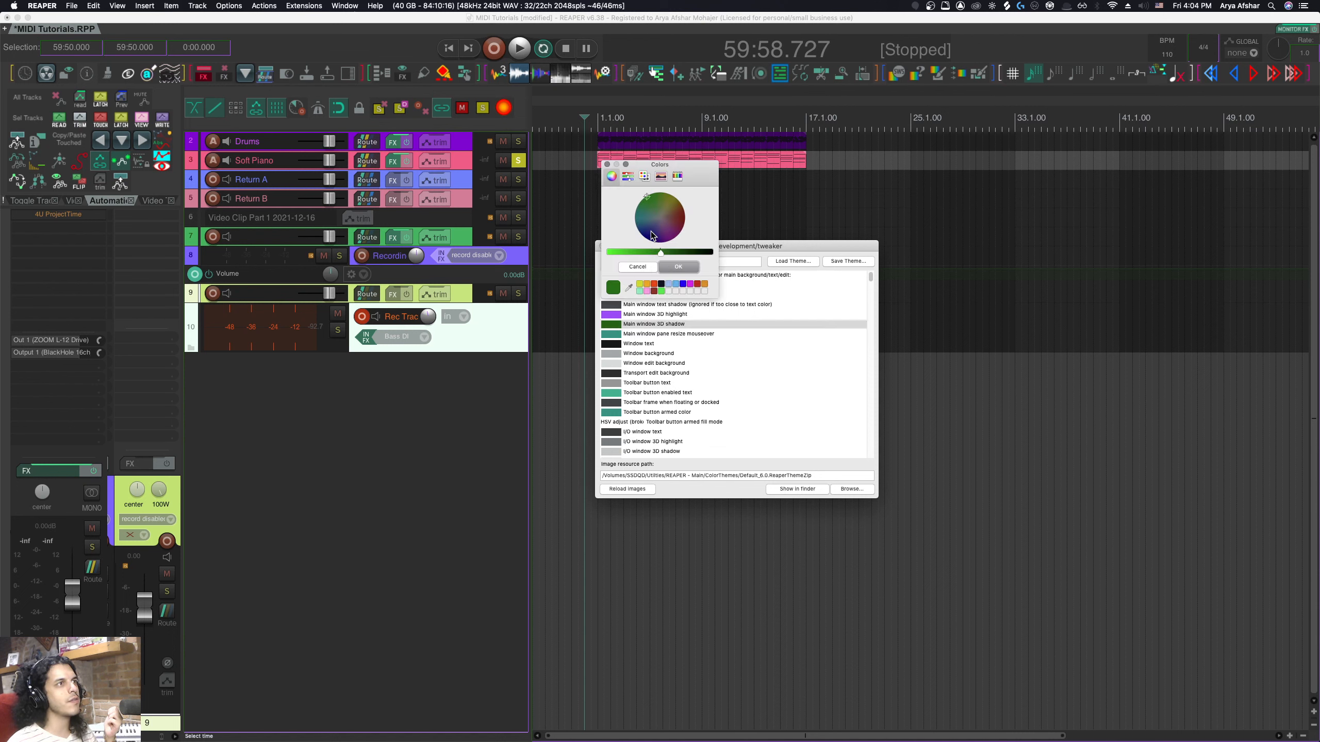
{"action": "left_click_drag", "start_coordinate": [651, 231], "coordinate": [665, 220]}
{"action": "left_click", "coordinate": [672, 269]}
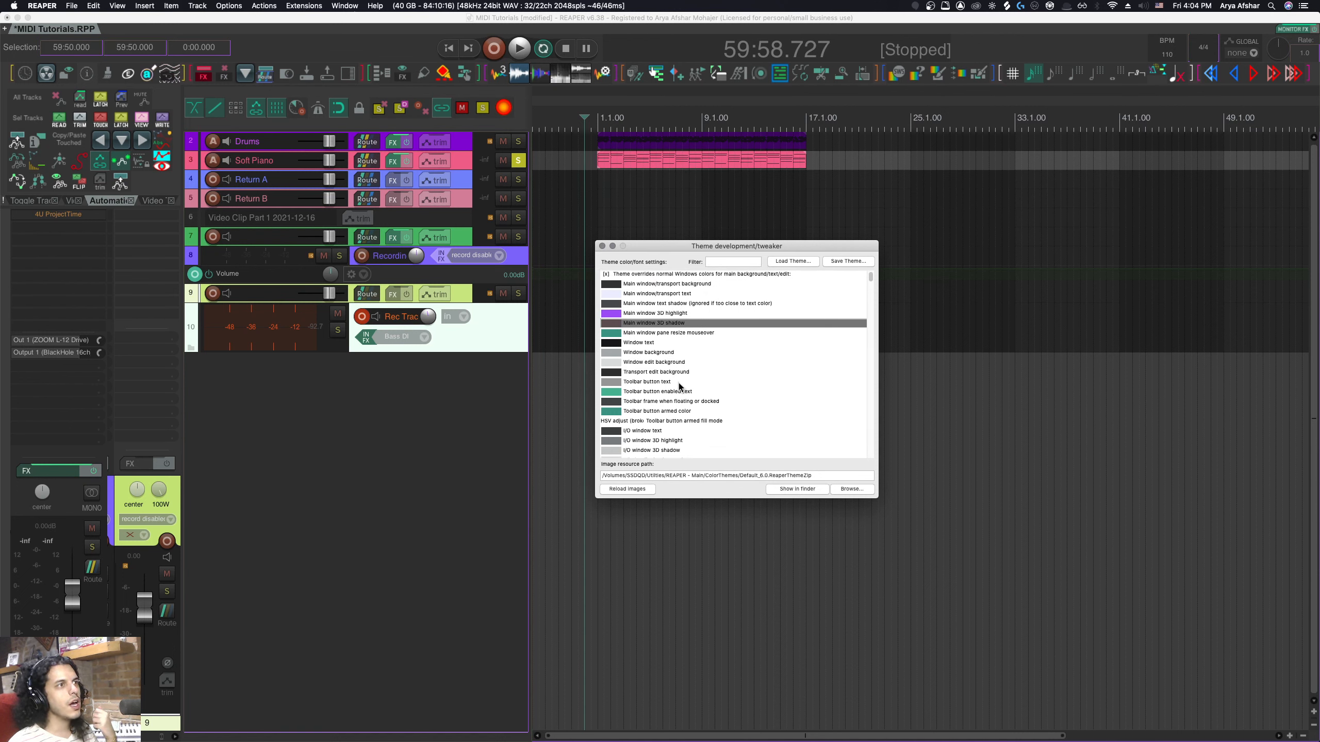
Try white and black as the "Toolbar button text" theme color.
{"action": "scroll", "coordinate": [681, 385], "scroll_direction": "down", "scroll_amount": 1}
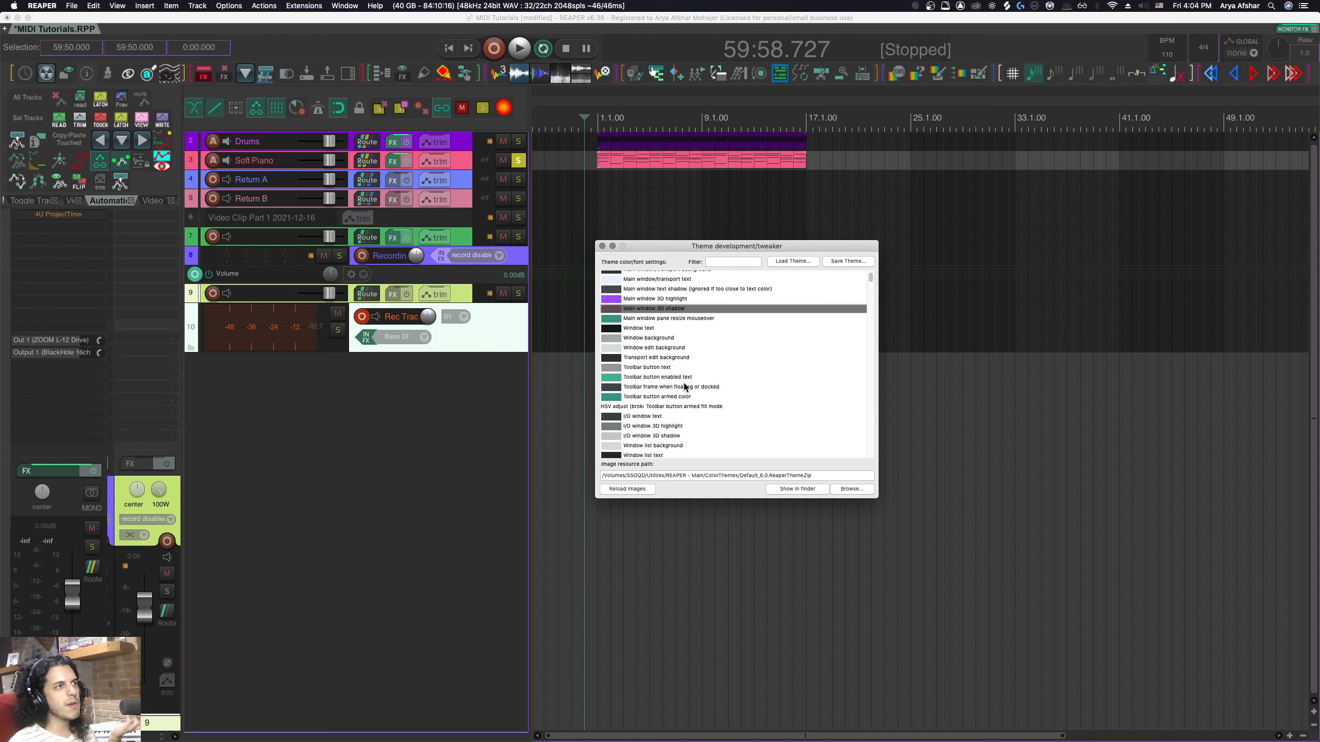
{"action": "double_click", "coordinate": [642, 367]}
{"action": "left_click", "coordinate": [682, 268]}
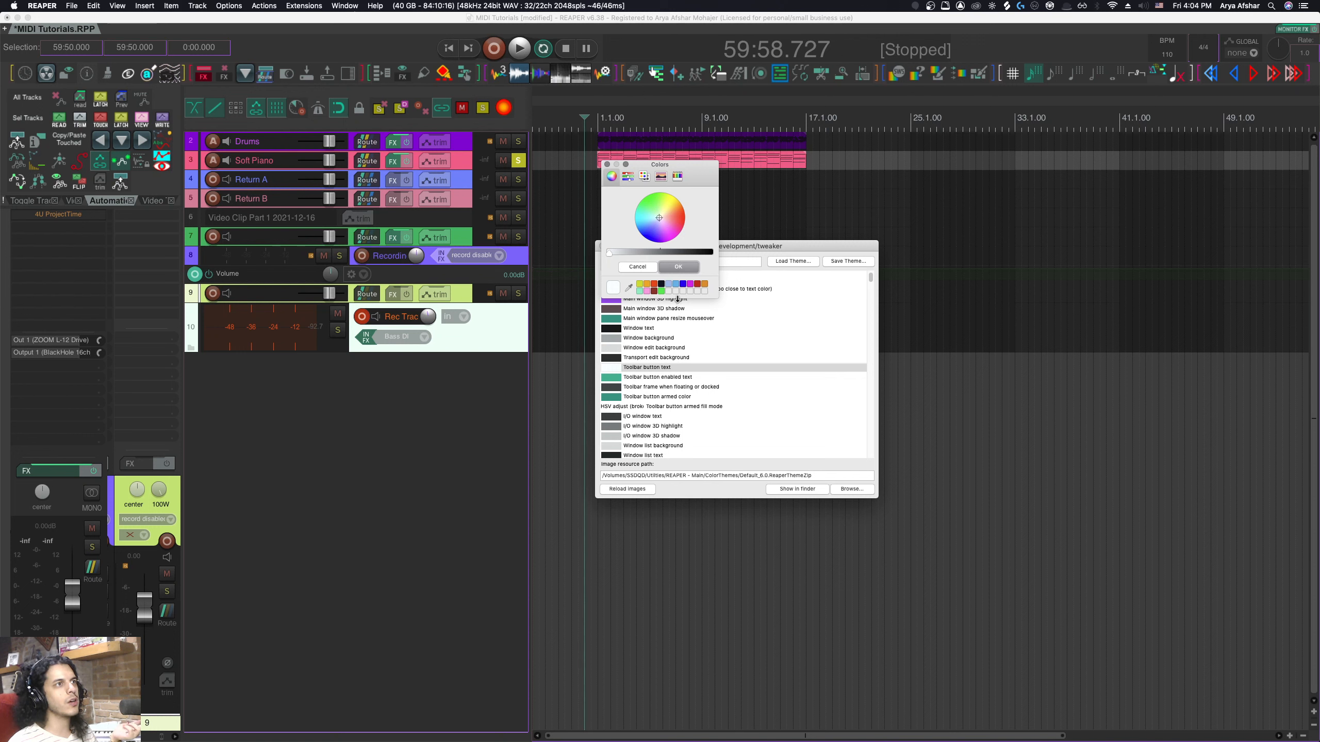
{"action": "left_click_drag", "start_coordinate": [624, 254], "coordinate": [722, 260]}
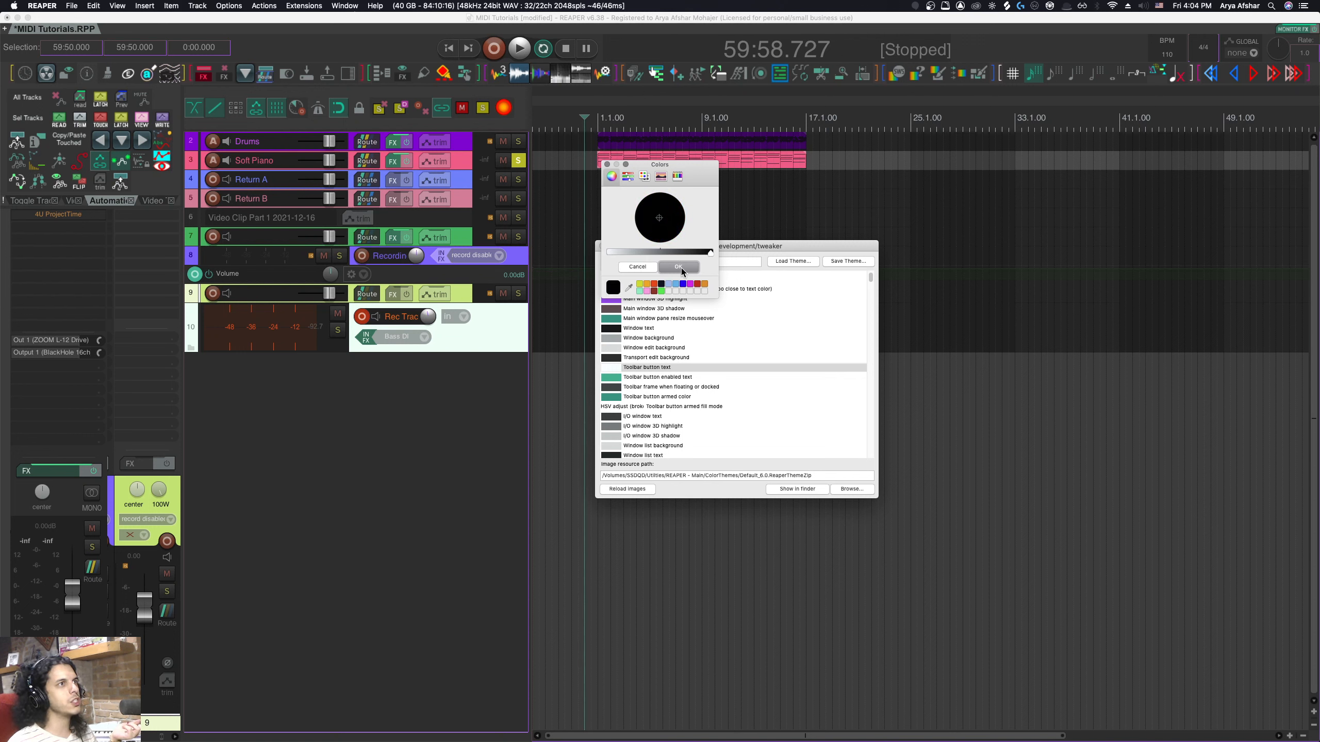
{"action": "left_click", "coordinate": [681, 268]}
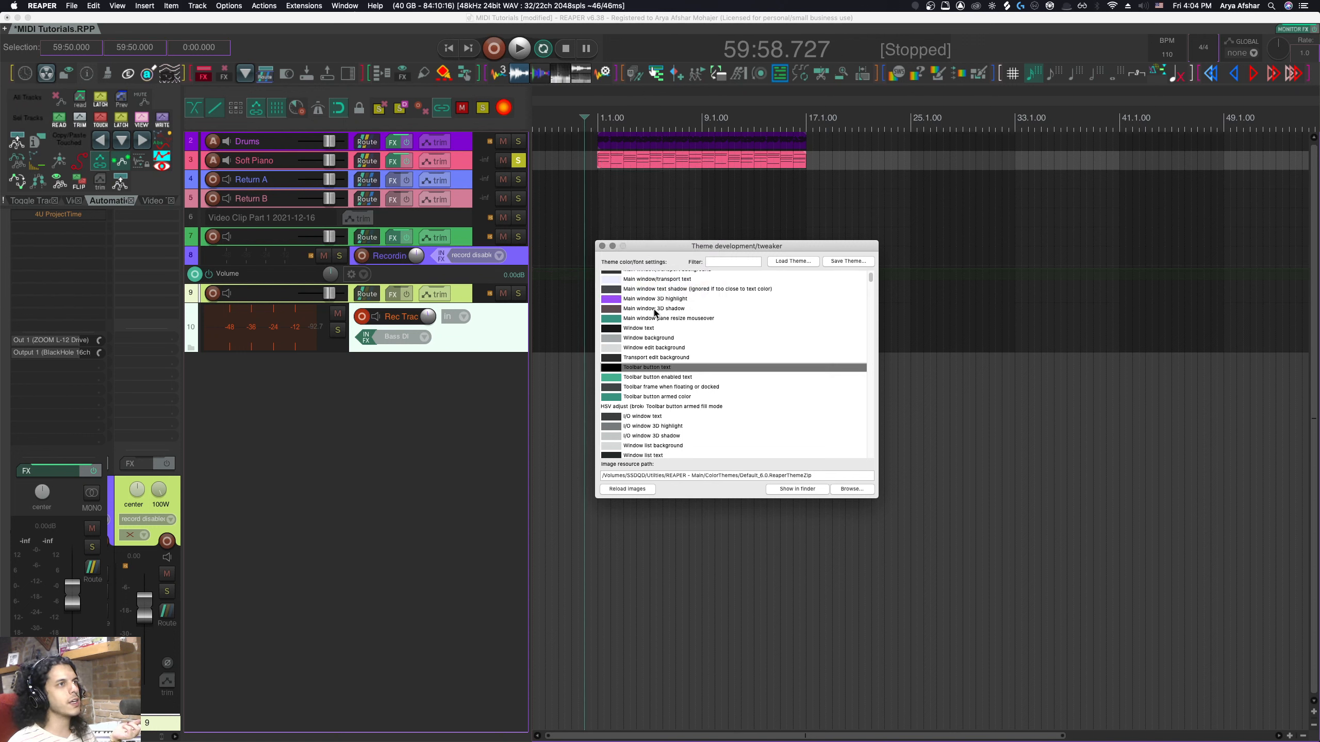
Set the "Toolbar button text" theme color to a yellow-orange.
{"action": "double_click", "coordinate": [649, 372]}
{"action": "left_click_drag", "start_coordinate": [638, 254], "coordinate": [676, 202]}
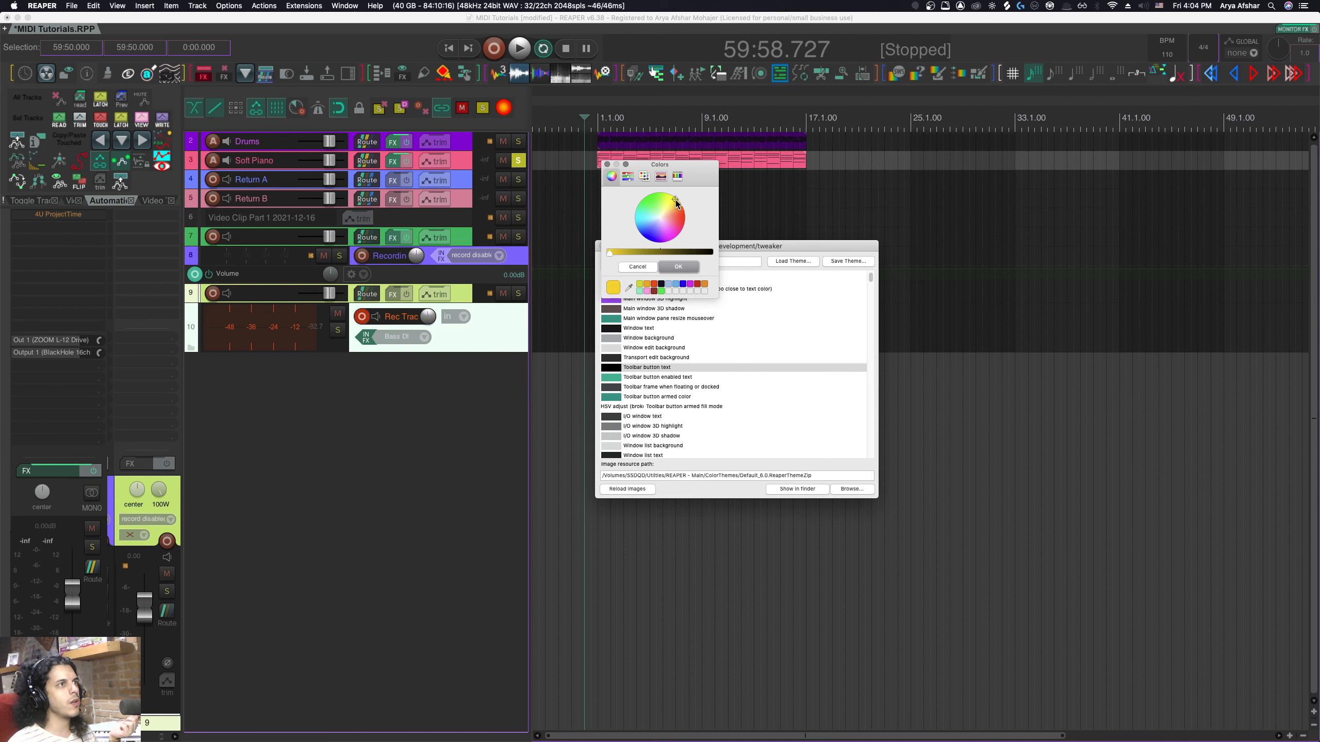
{"action": "left_click", "coordinate": [676, 268]}
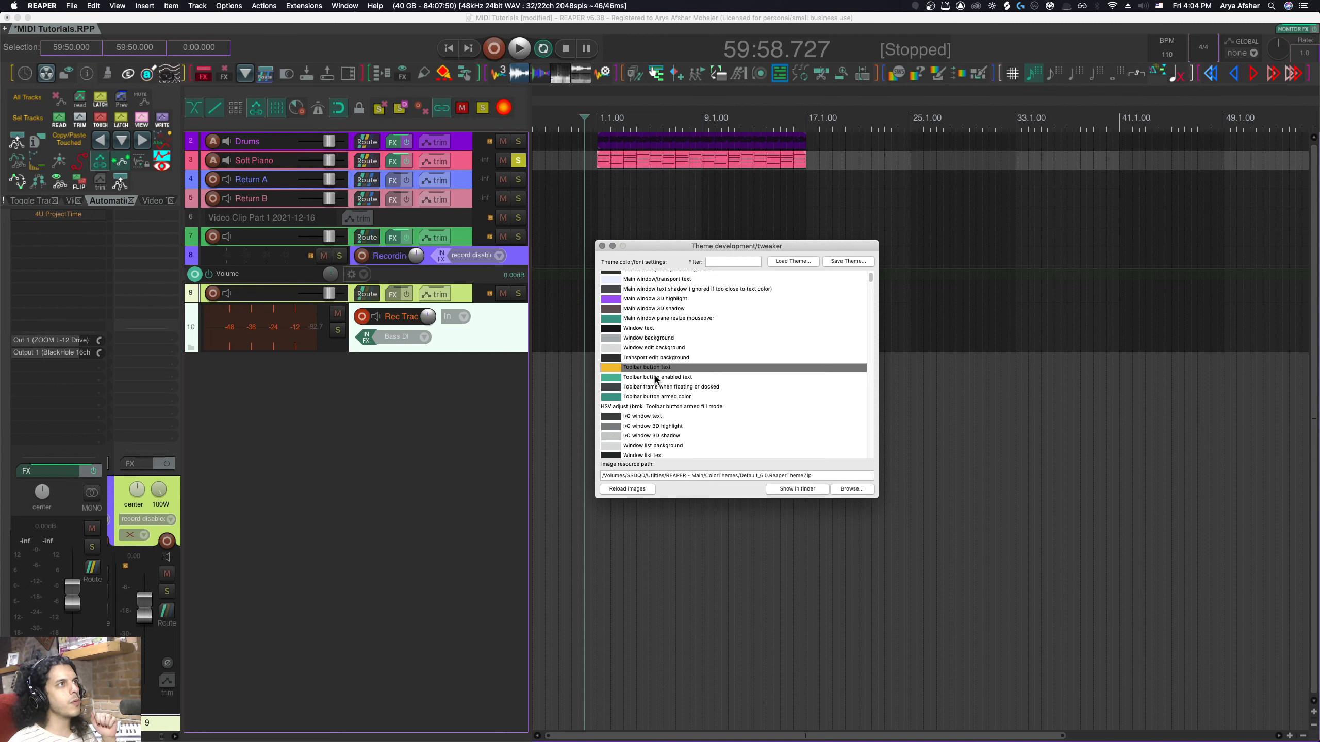
Try a dark red for the "Toolbar button enabled text" theme color and check it on the toolbar buttons.
{"action": "left_click", "coordinate": [621, 377]}
{"action": "left_click_drag", "start_coordinate": [648, 225], "coordinate": [687, 223]}
{"action": "left_click", "coordinate": [680, 268]}
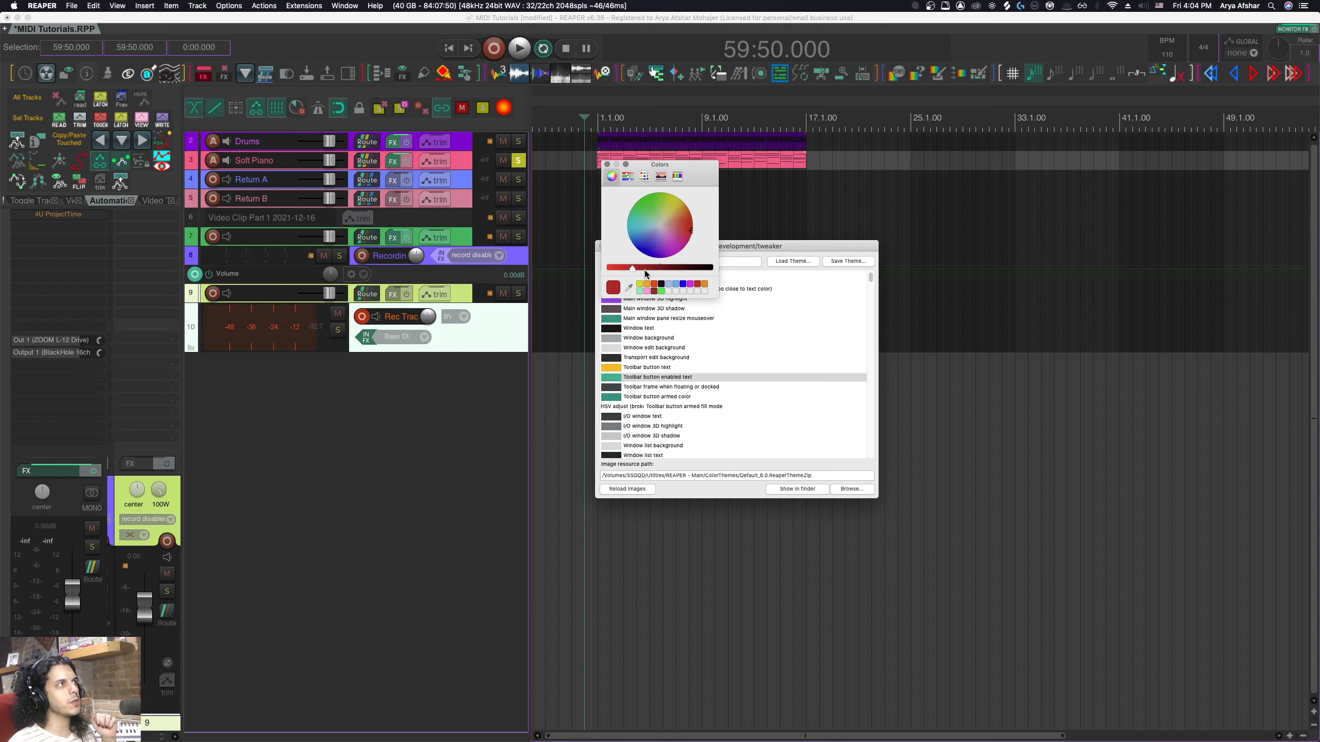
{"action": "left_click", "coordinate": [68, 139]}
{"action": "left_click", "coordinate": [383, 288]}
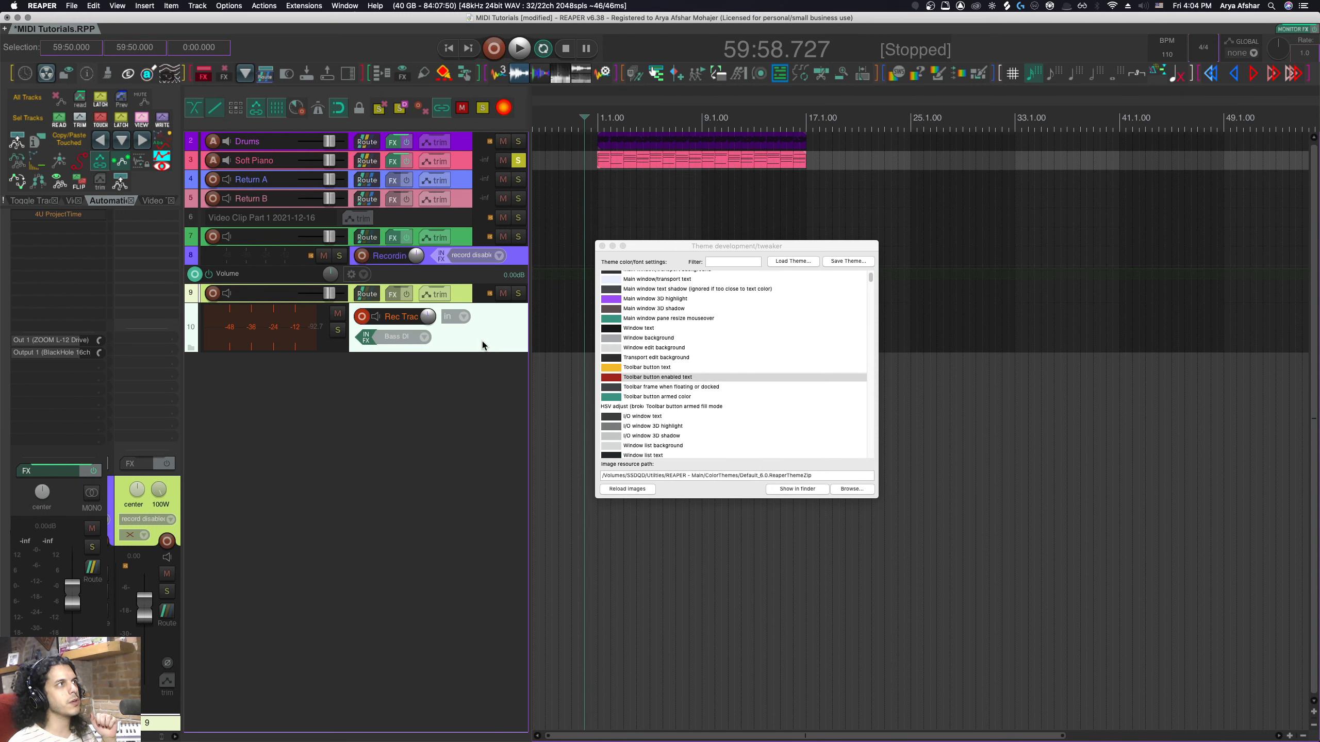
Set the "Toolbar button enabled text" theme color to green.
{"action": "double_click", "coordinate": [647, 379]}
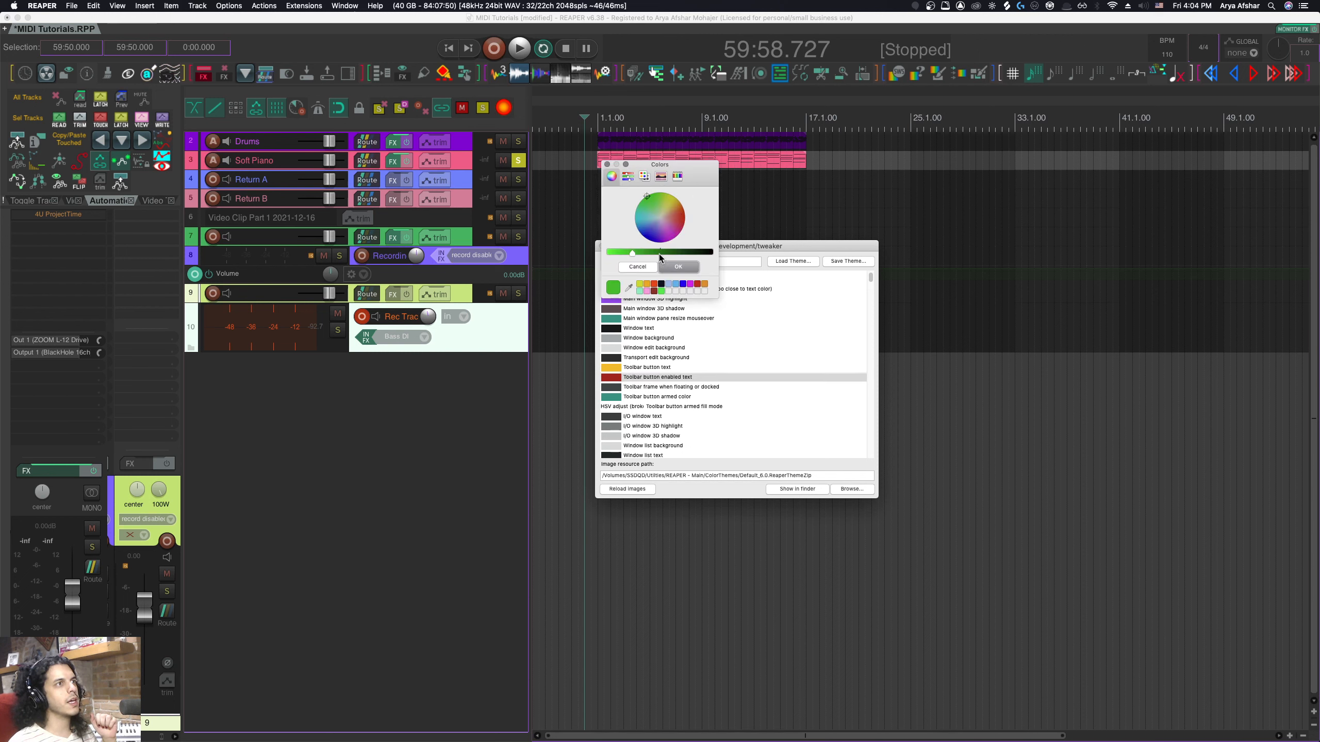
{"action": "left_click", "coordinate": [678, 266]}
Look through the theme color settings list and filter it by "ruler".
{"action": "scroll", "coordinate": [654, 406], "scroll_direction": "down", "scroll_amount": 3}
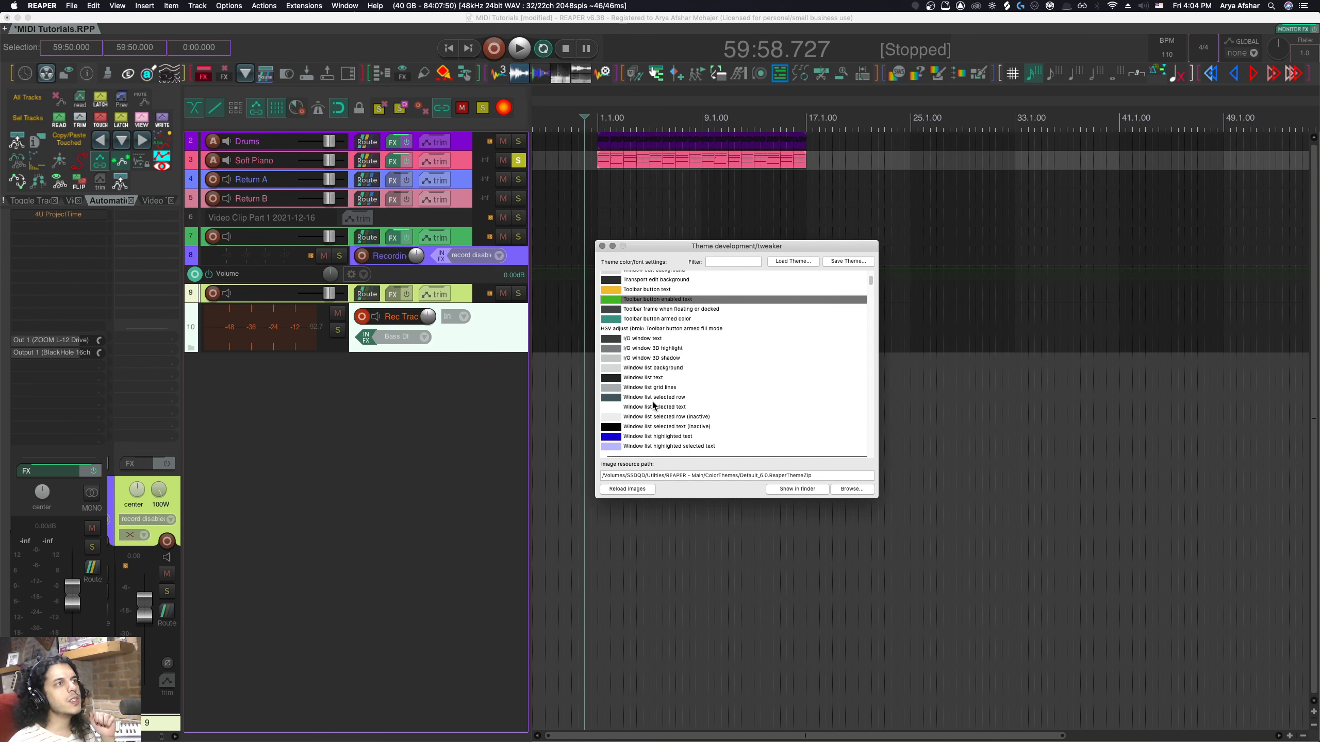
{"action": "scroll", "coordinate": [654, 406], "scroll_direction": "down", "scroll_amount": 10}
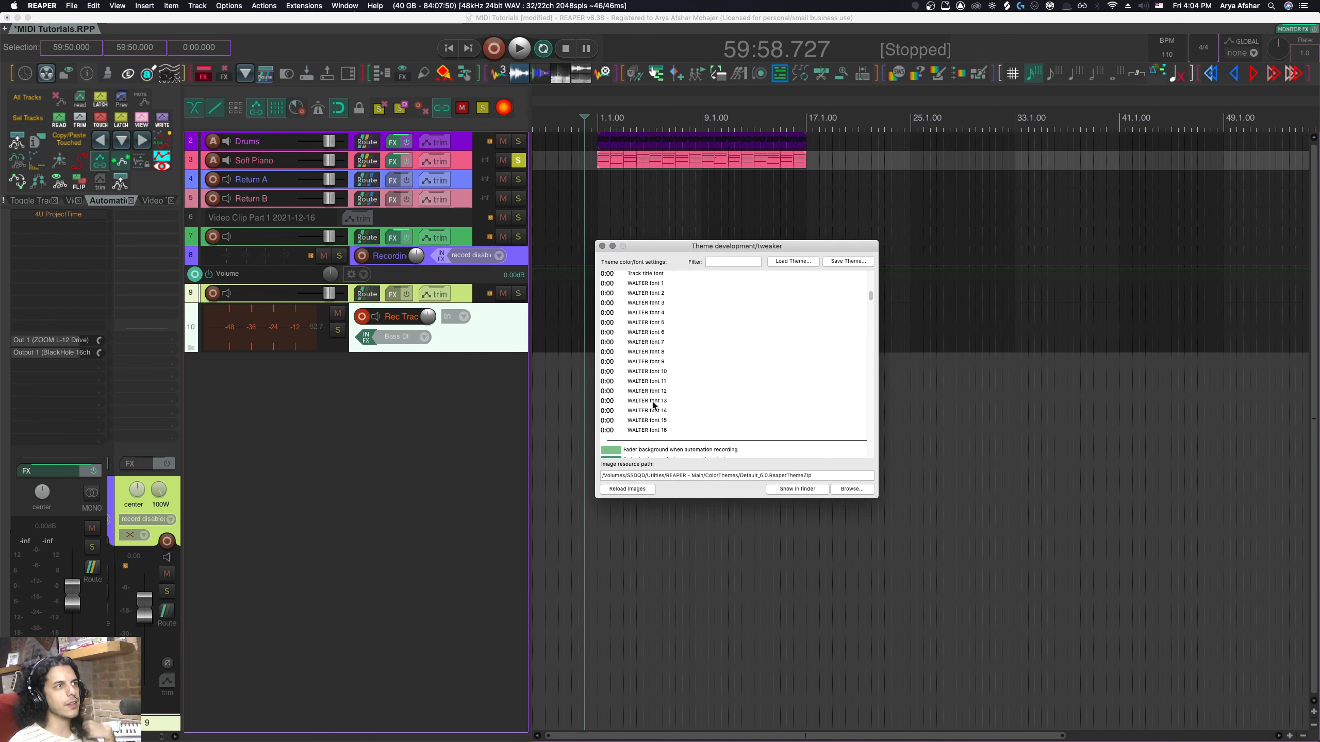
{"action": "scroll", "coordinate": [653, 406], "scroll_direction": "down", "scroll_amount": 15}
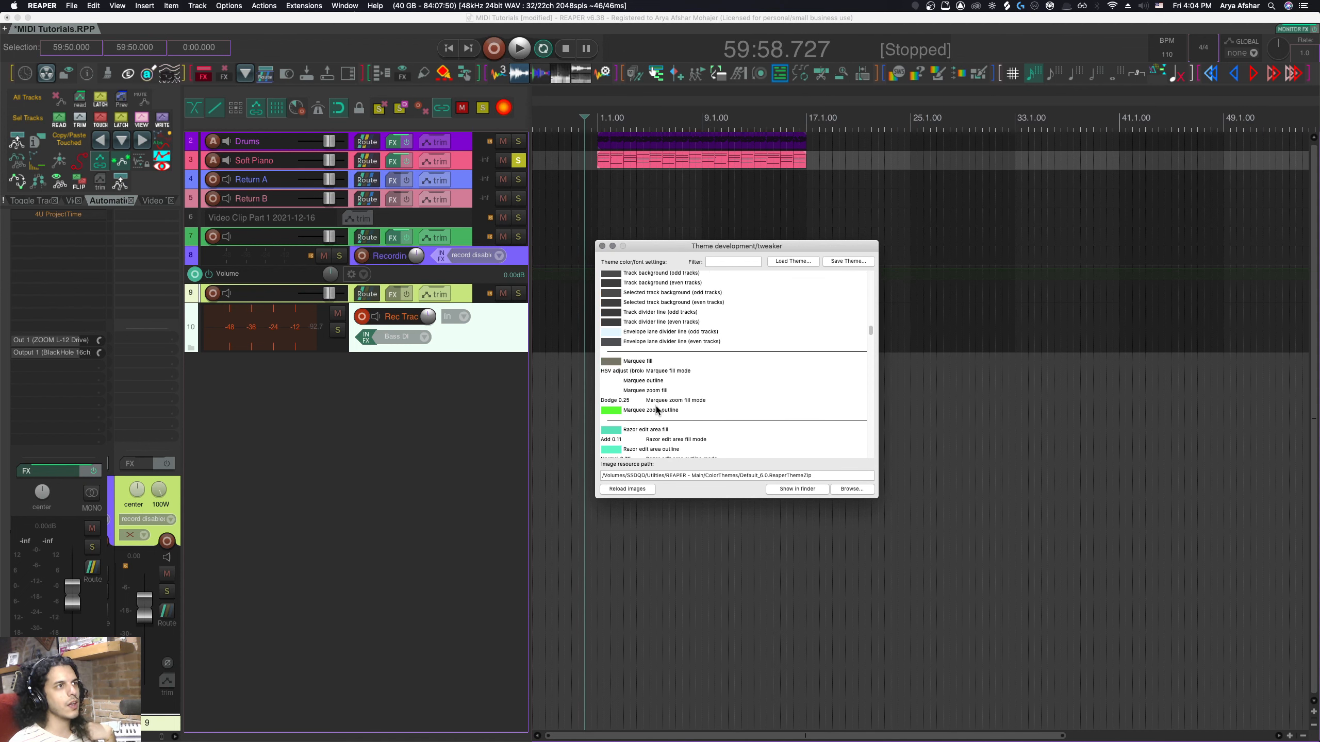
{"action": "scroll", "coordinate": [657, 411], "scroll_direction": "down", "scroll_amount": 15}
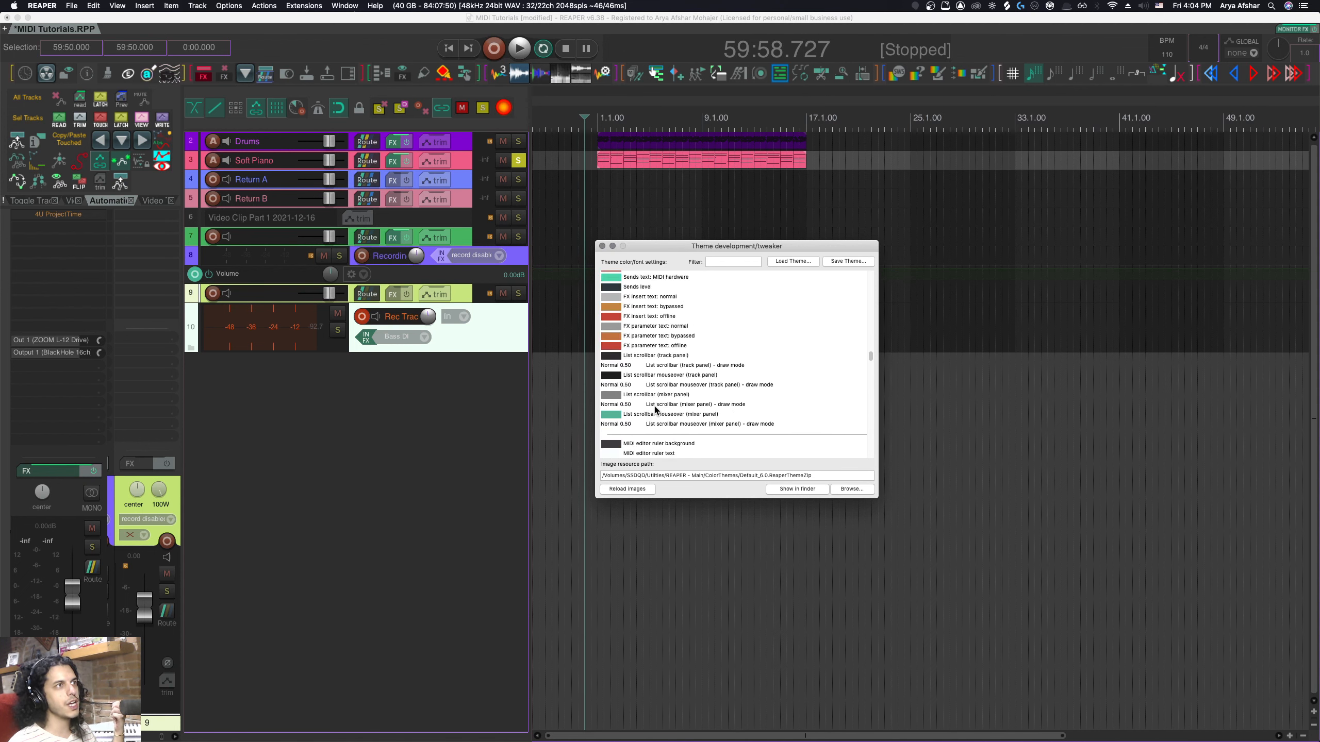
{"action": "scroll", "coordinate": [655, 410], "scroll_direction": "down", "scroll_amount": 12}
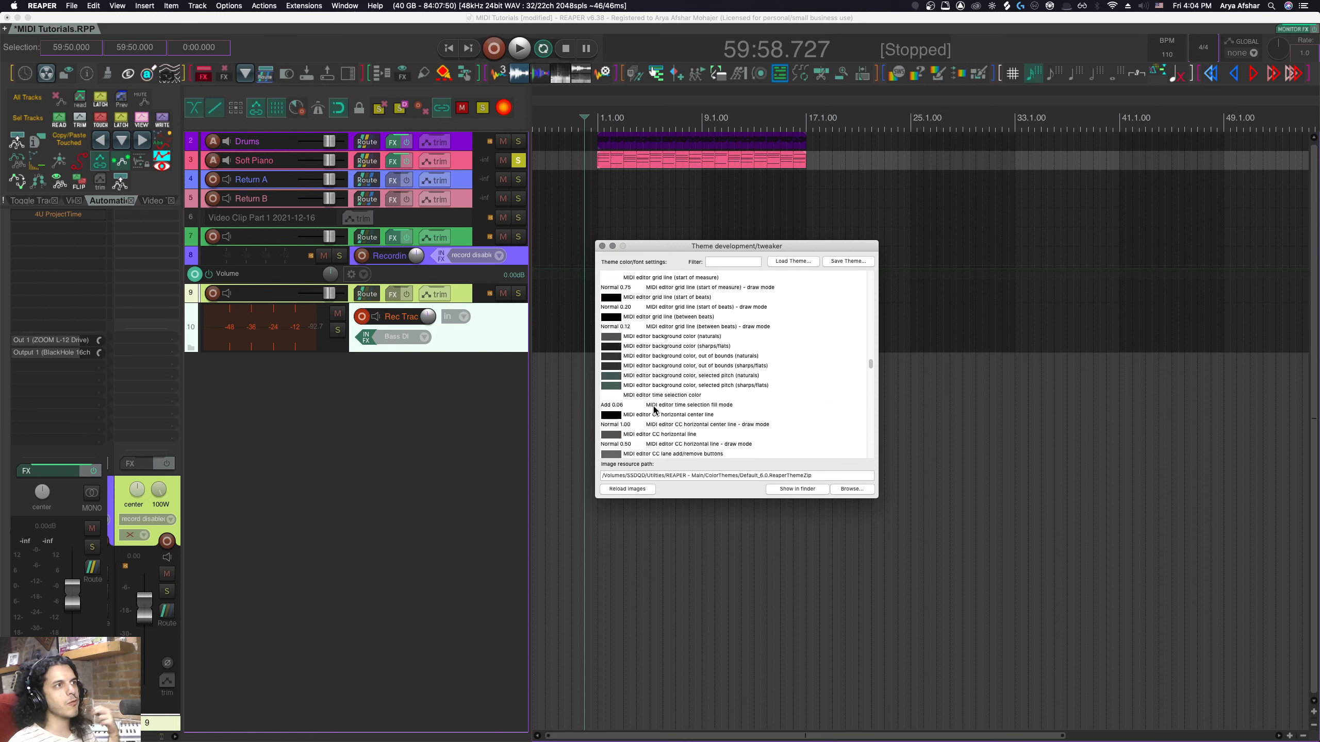
{"action": "scroll", "coordinate": [654, 411], "scroll_direction": "up", "scroll_amount": 10}
{"action": "left_click", "coordinate": [739, 262]}
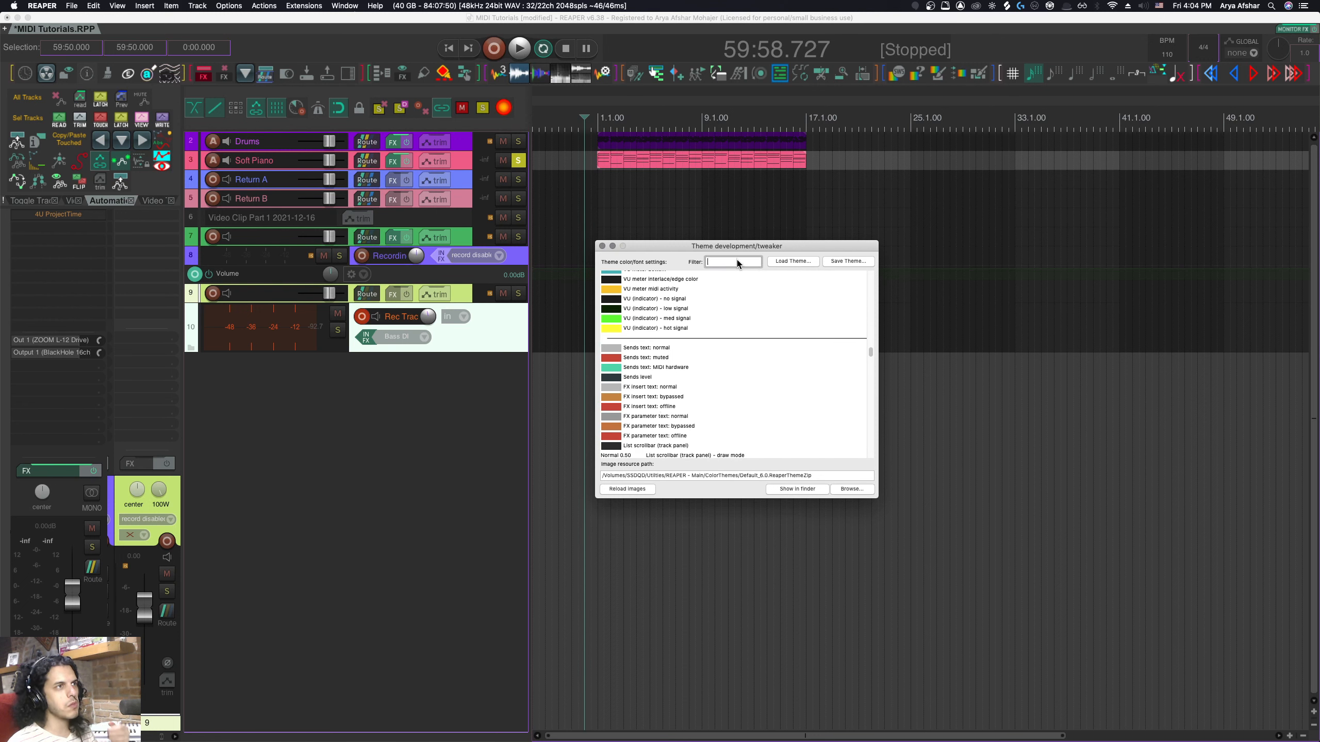
{"action": "type", "text": "ruler"}
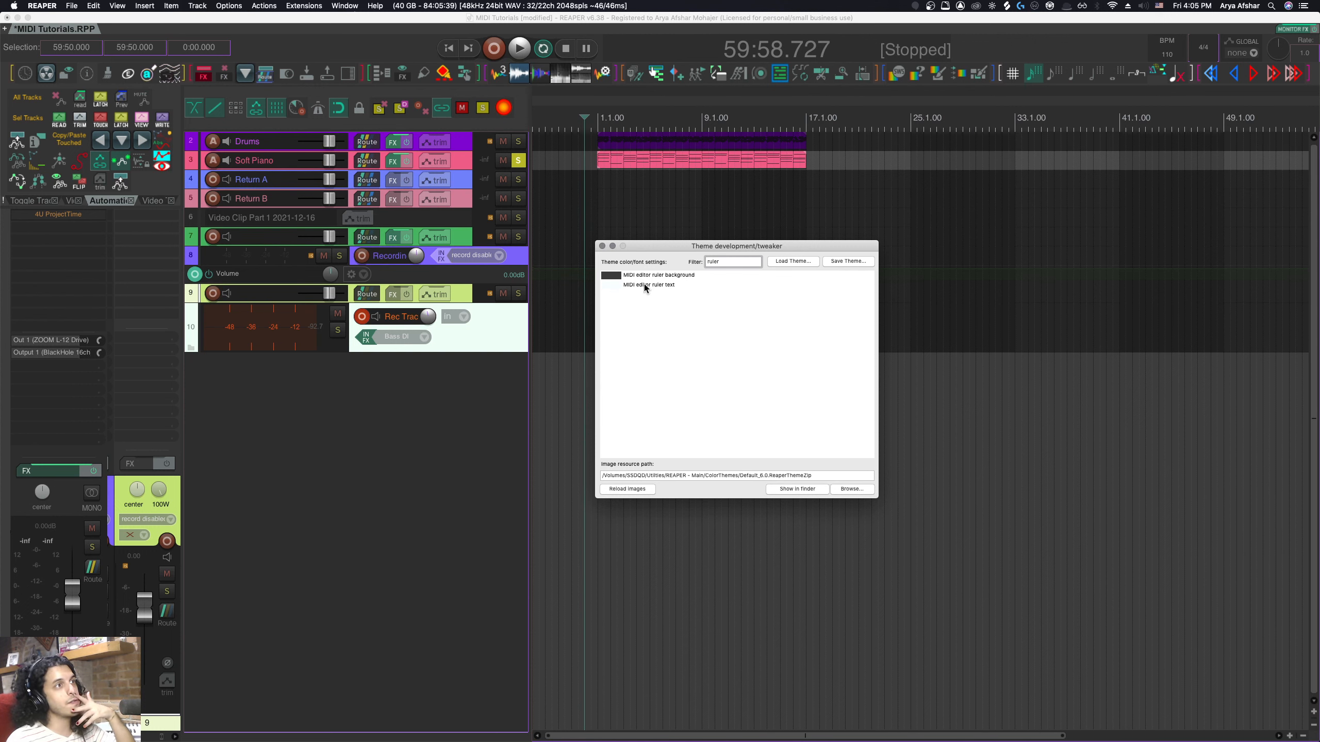
Open the Soft Piano MIDI item in the MIDI editor and place the editor window beside the theme tweaker.
{"action": "left_click", "coordinate": [711, 162]}
{"action": "double_click", "coordinate": [683, 175]}
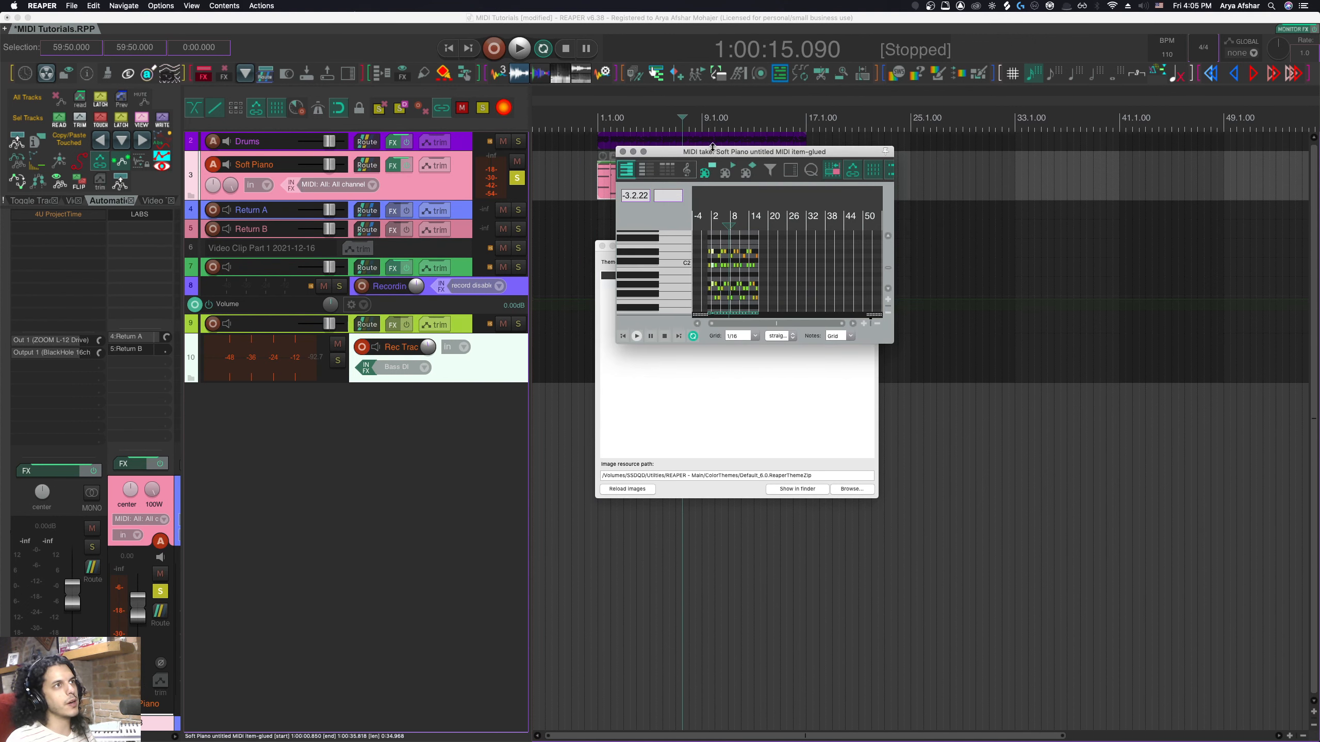
{"action": "left_click_drag", "start_coordinate": [711, 151], "coordinate": [631, 159]}
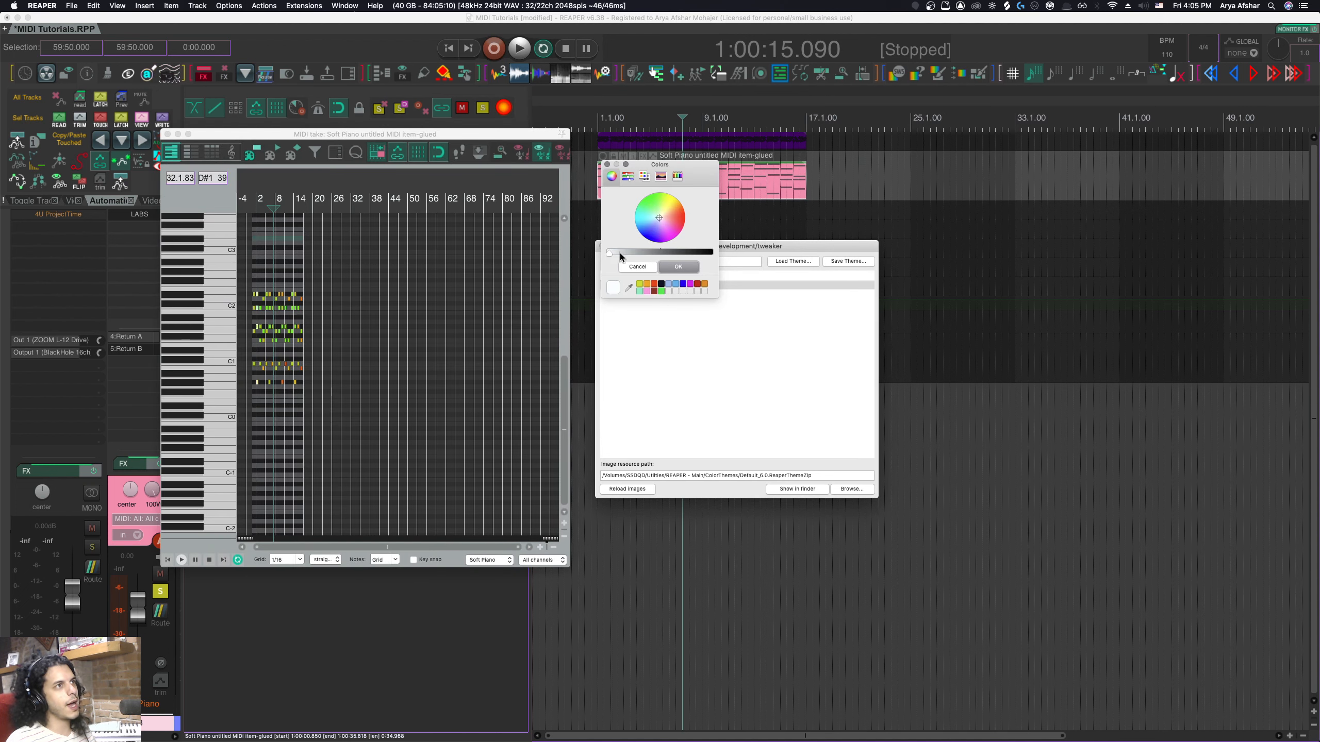
Set the "MIDI editor ruler text" theme color to white.
{"action": "left_click_drag", "start_coordinate": [619, 253], "coordinate": [568, 253]}
{"action": "left_click", "coordinate": [678, 266]}
{"action": "double_click", "coordinate": [633, 283]}
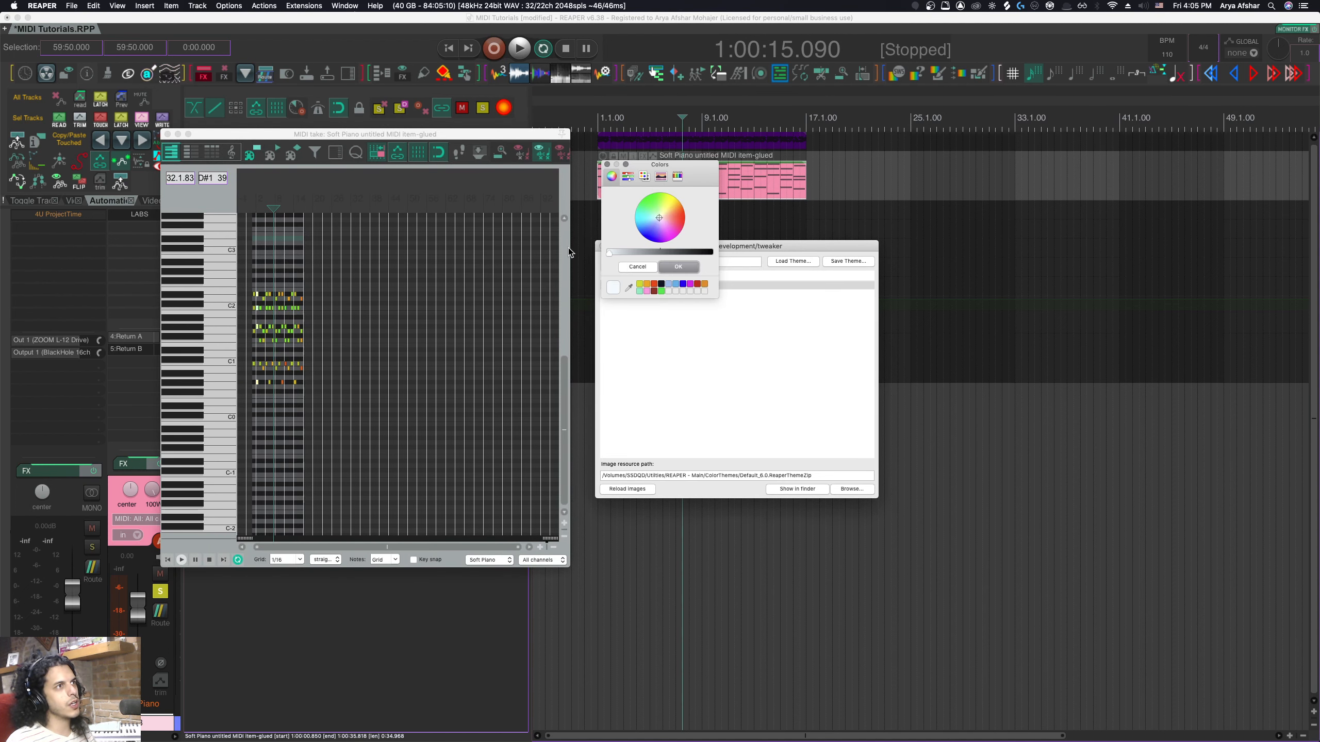
{"action": "left_click", "coordinate": [677, 267]}
{"action": "double_click", "coordinate": [647, 285]}
{"action": "left_click", "coordinate": [680, 267]}
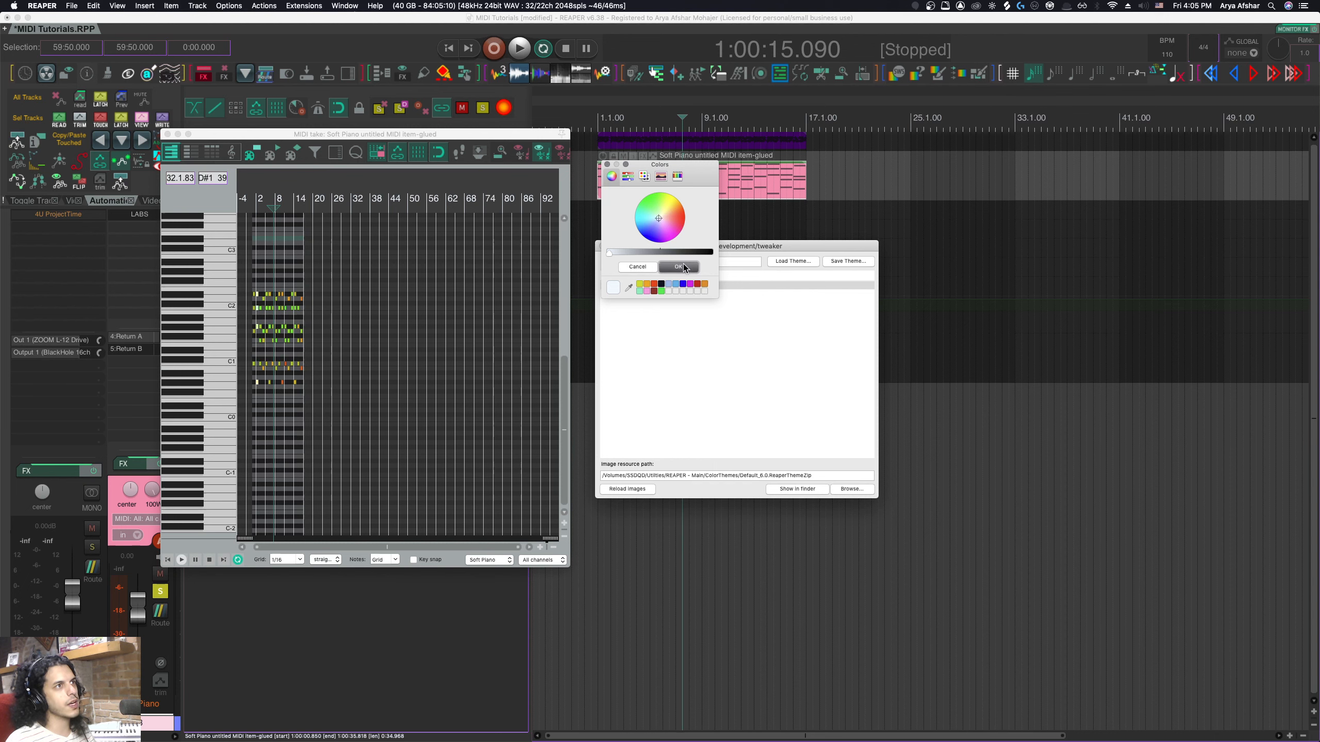
Set the "MIDI editor ruler background" theme color to black.
{"action": "double_click", "coordinate": [656, 276]}
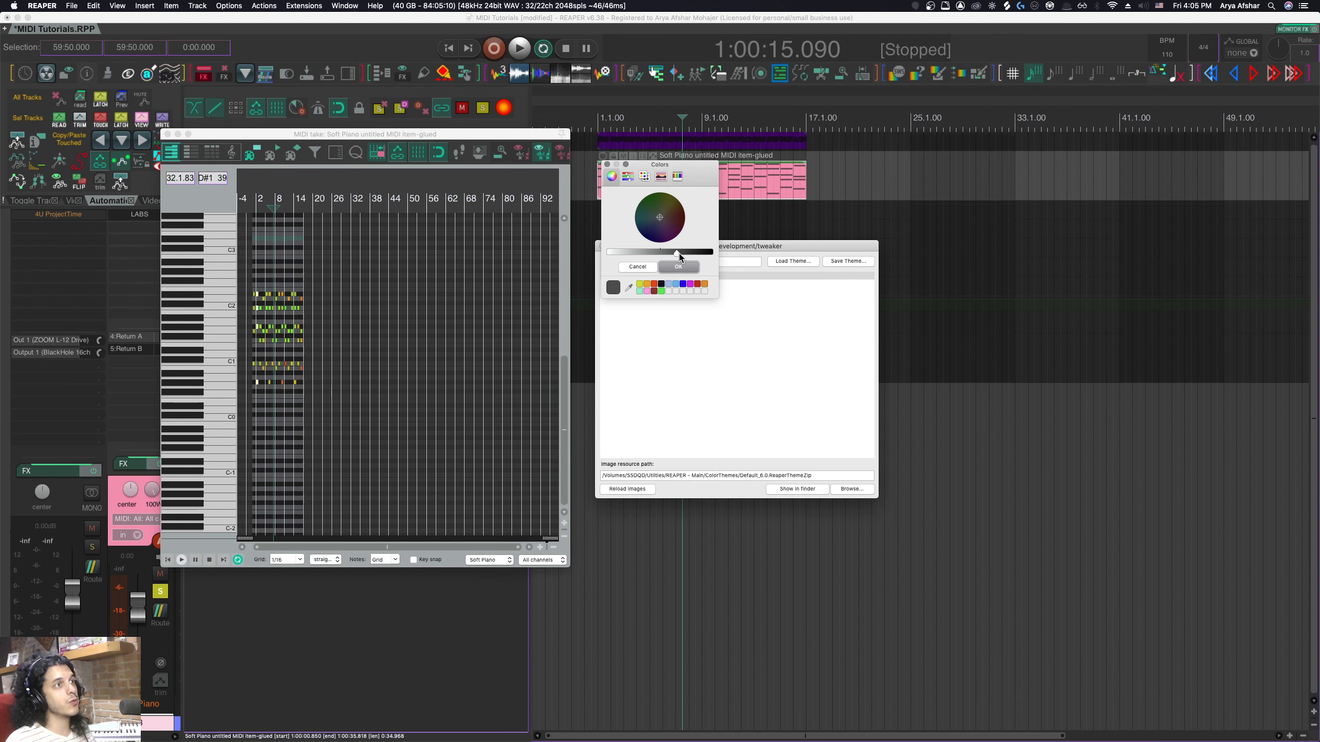
{"action": "left_click_drag", "start_coordinate": [678, 254], "coordinate": [727, 253]}
{"action": "left_click", "coordinate": [679, 267]}
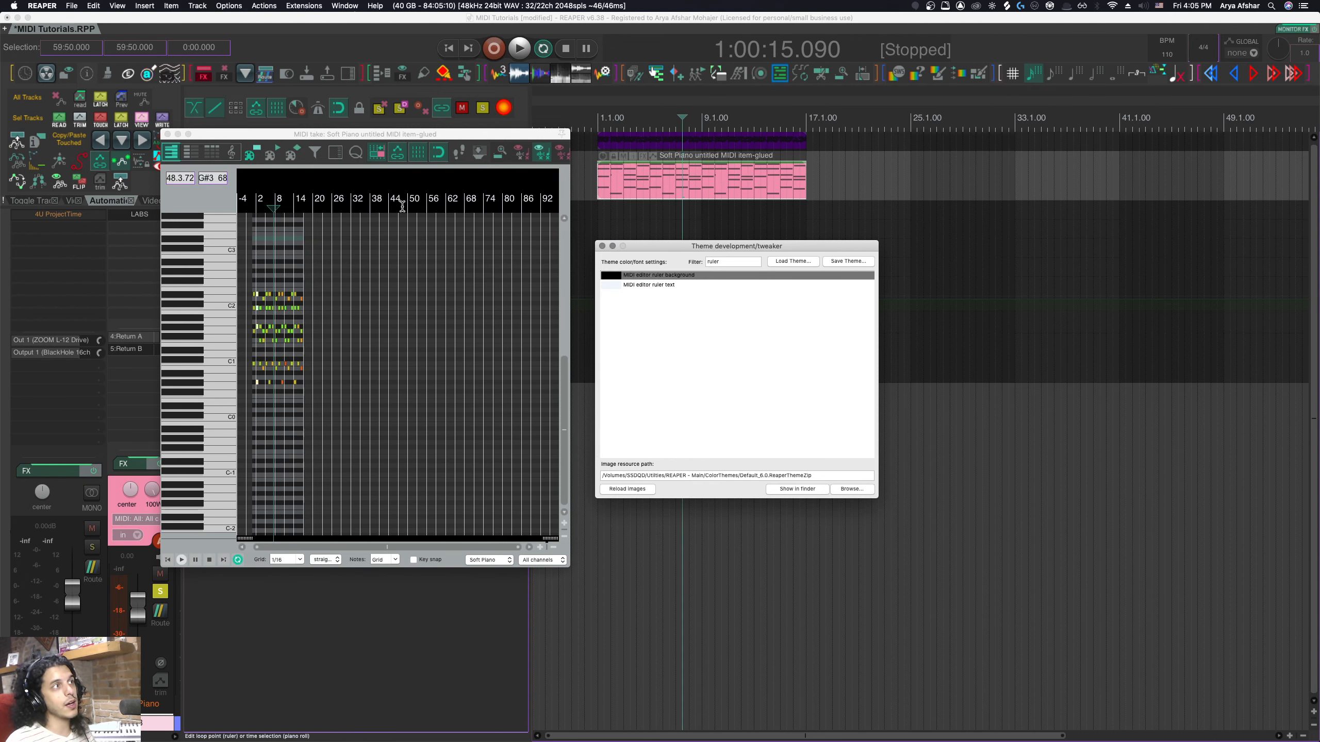
Filter the theme color settings by "grid".
{"action": "scroll", "coordinate": [262, 319], "scroll_direction": "up", "scroll_amount": 10}
{"action": "double_click", "coordinate": [731, 262]}
{"action": "type", "text": "grid"}
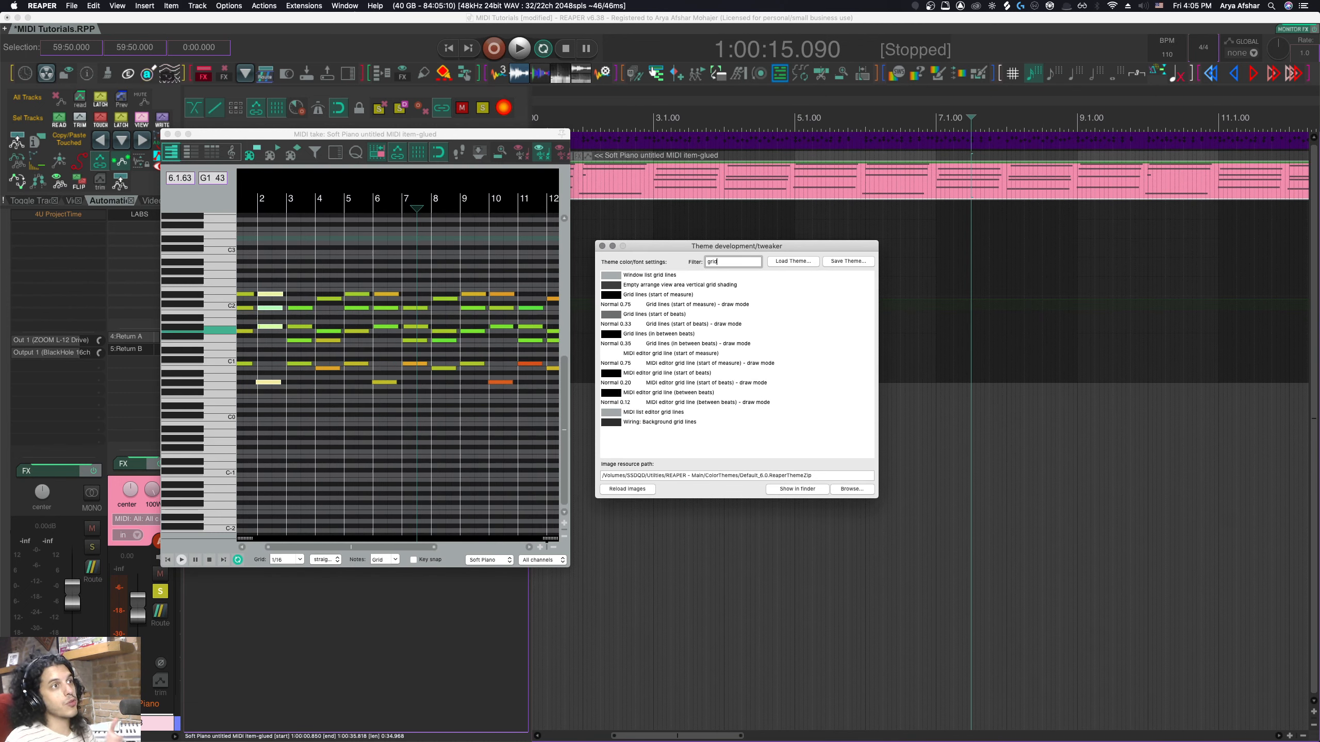
Try a near-white for the "Window list grid lines" theme color.
{"action": "double_click", "coordinate": [650, 276]}
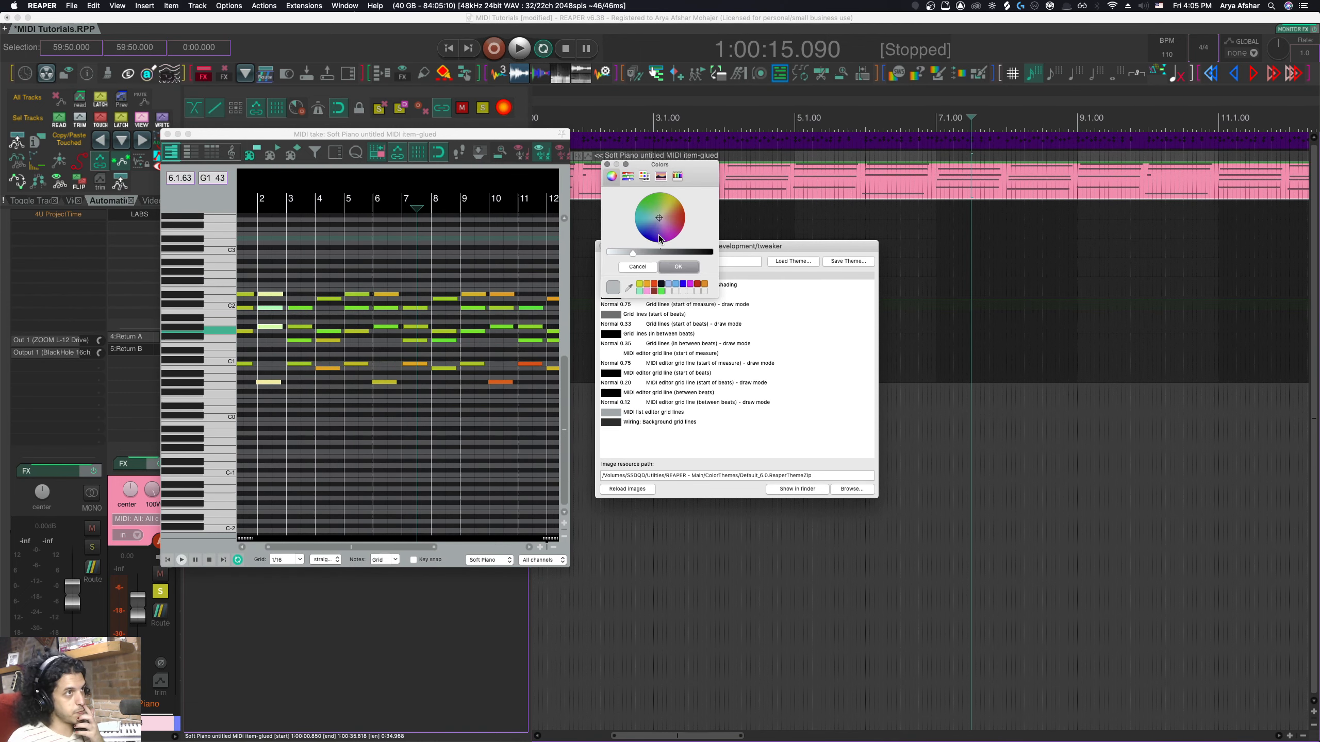
{"action": "left_click_drag", "start_coordinate": [635, 253], "coordinate": [609, 253]}
{"action": "left_click", "coordinate": [695, 268]}
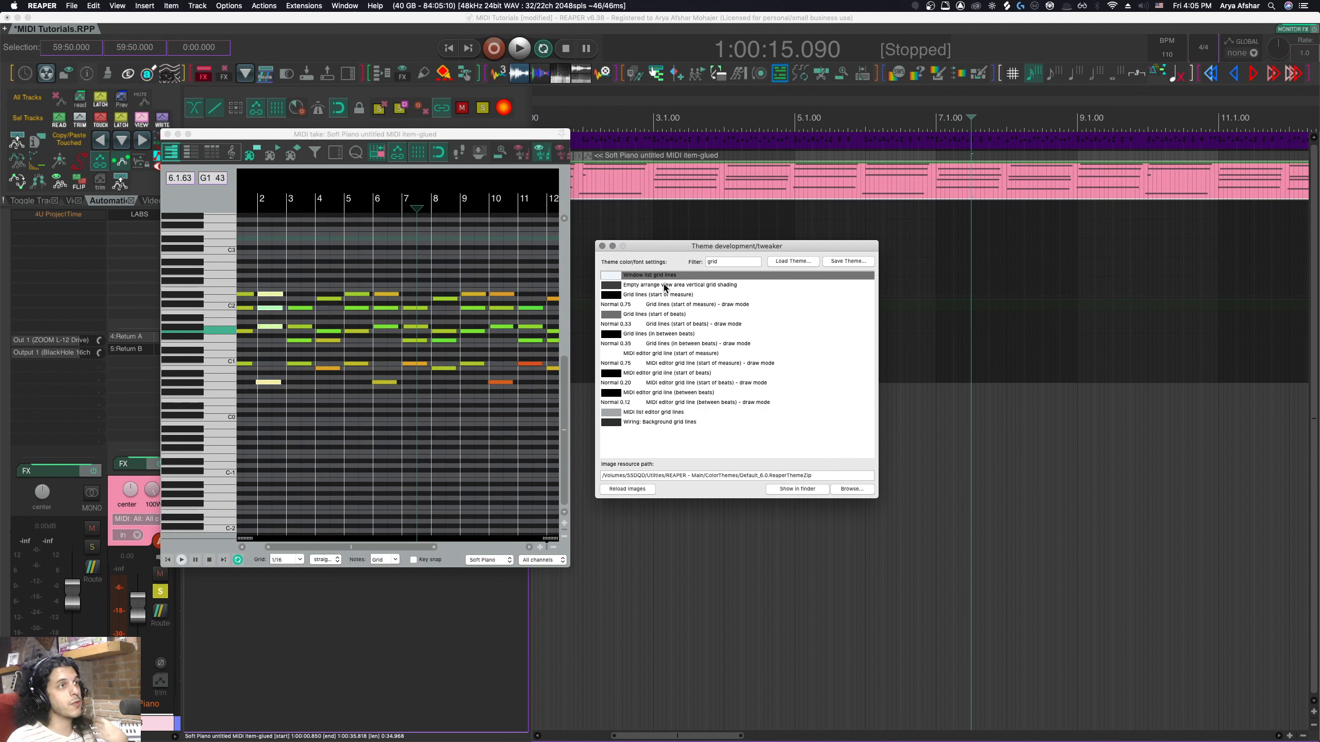
Open the Region/Marker Manager beside the theme tweaker and set the "Window list grid lines" theme color to black.
{"action": "key", "text": "super+alt+r"}
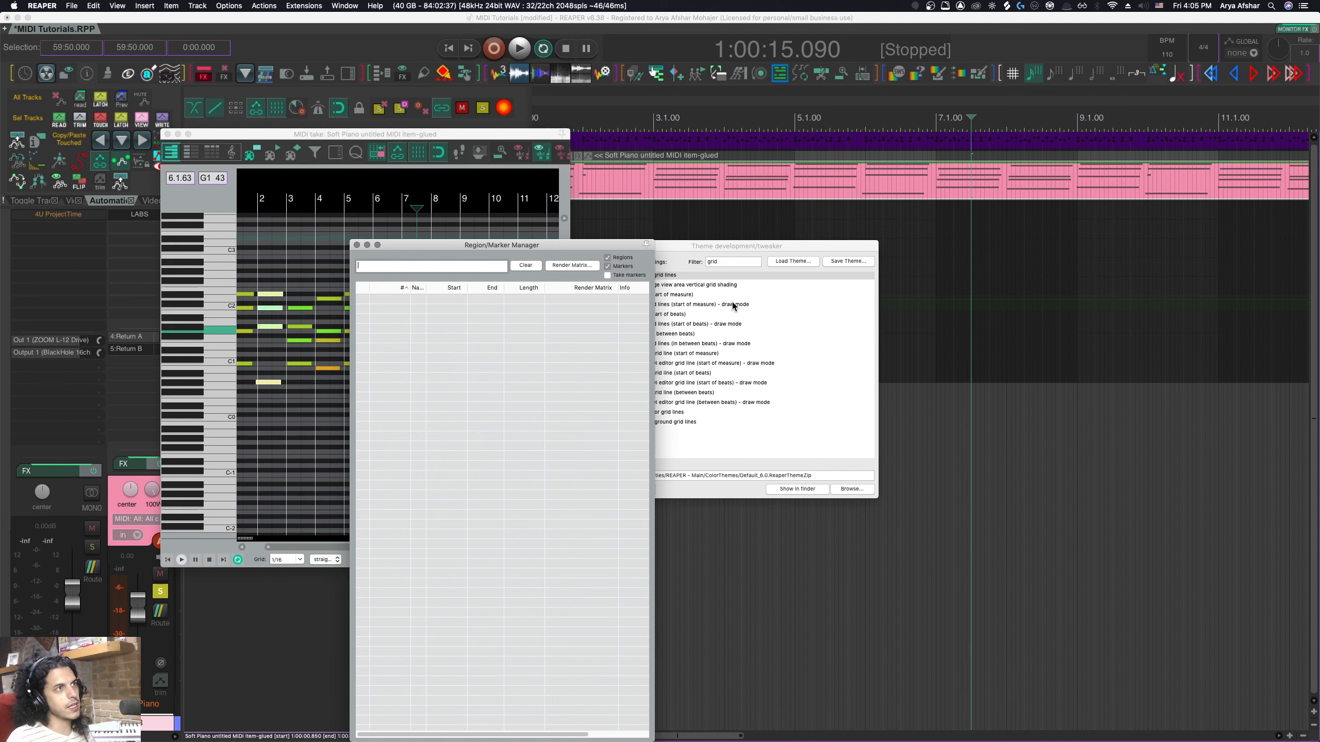
{"action": "left_click", "coordinate": [682, 261]}
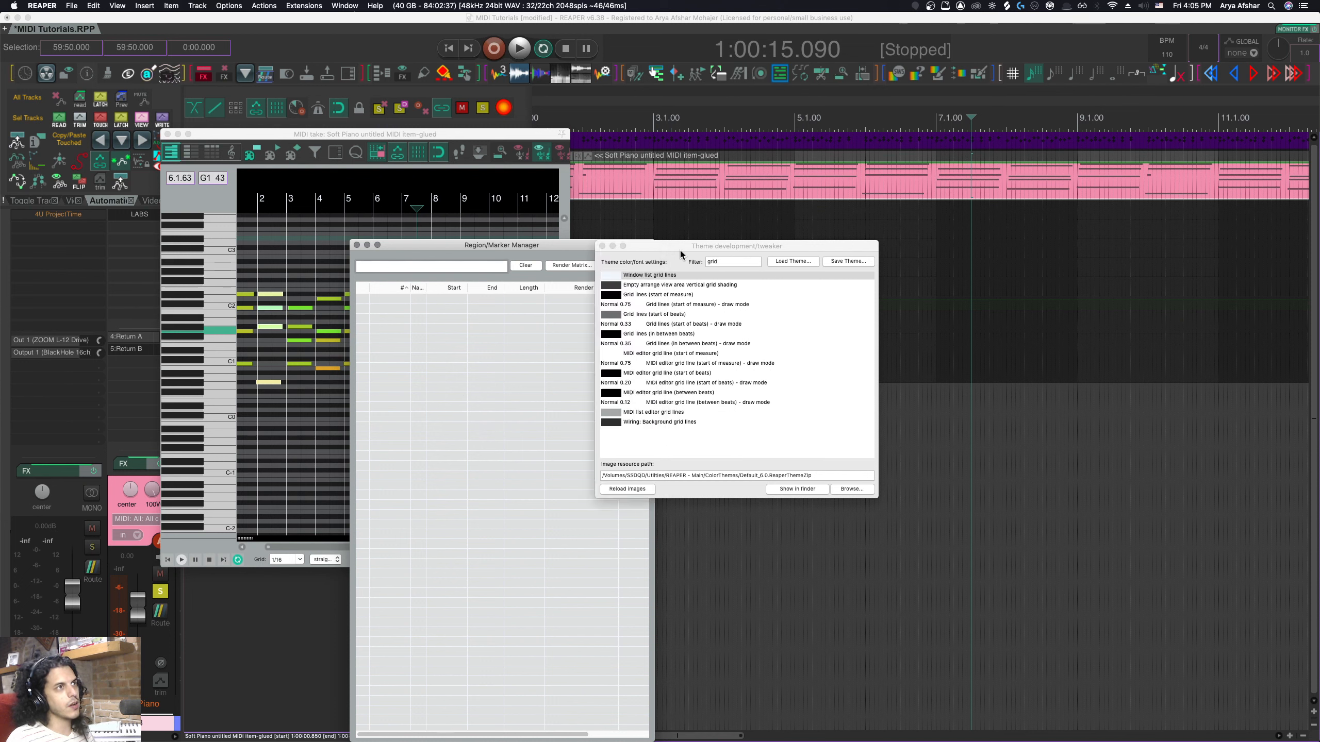
{"action": "double_click", "coordinate": [641, 276]}
{"action": "left_click_drag", "start_coordinate": [649, 239], "coordinate": [727, 260]}
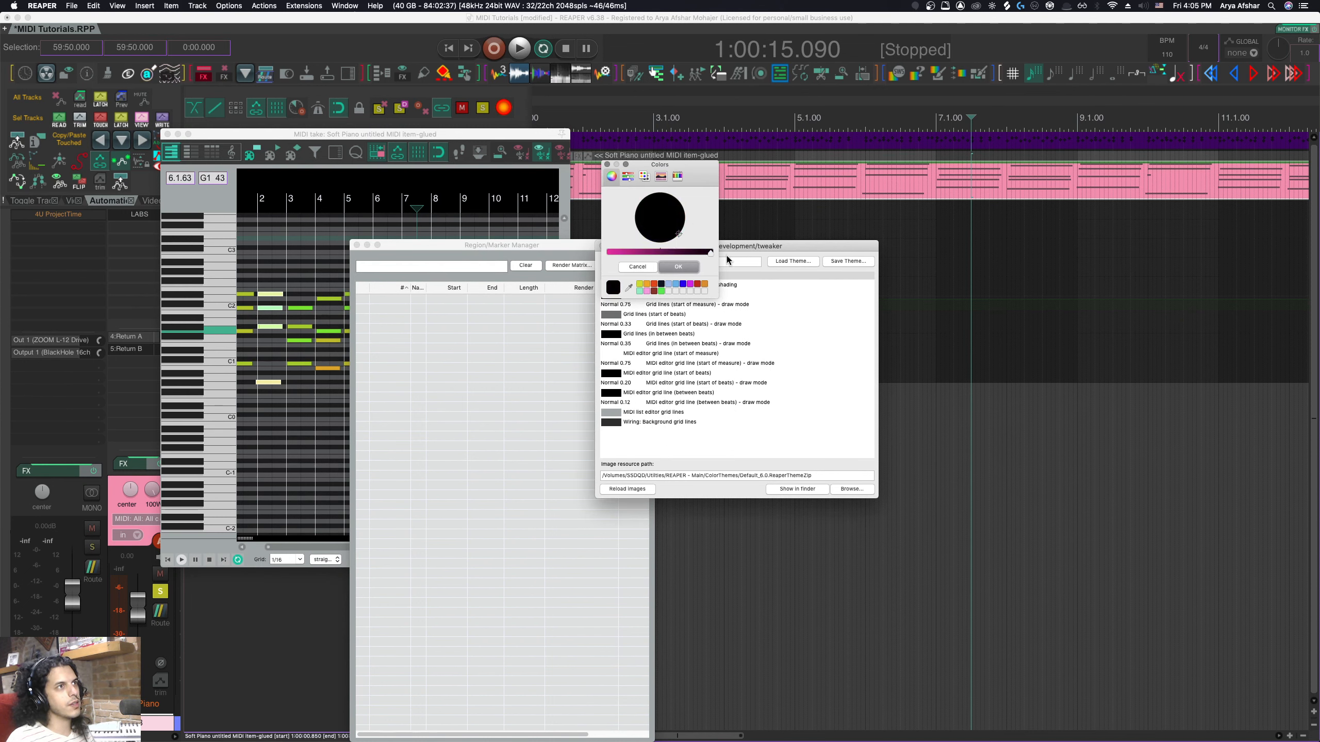
{"action": "left_click", "coordinate": [678, 266]}
{"action": "left_click", "coordinate": [678, 268]}
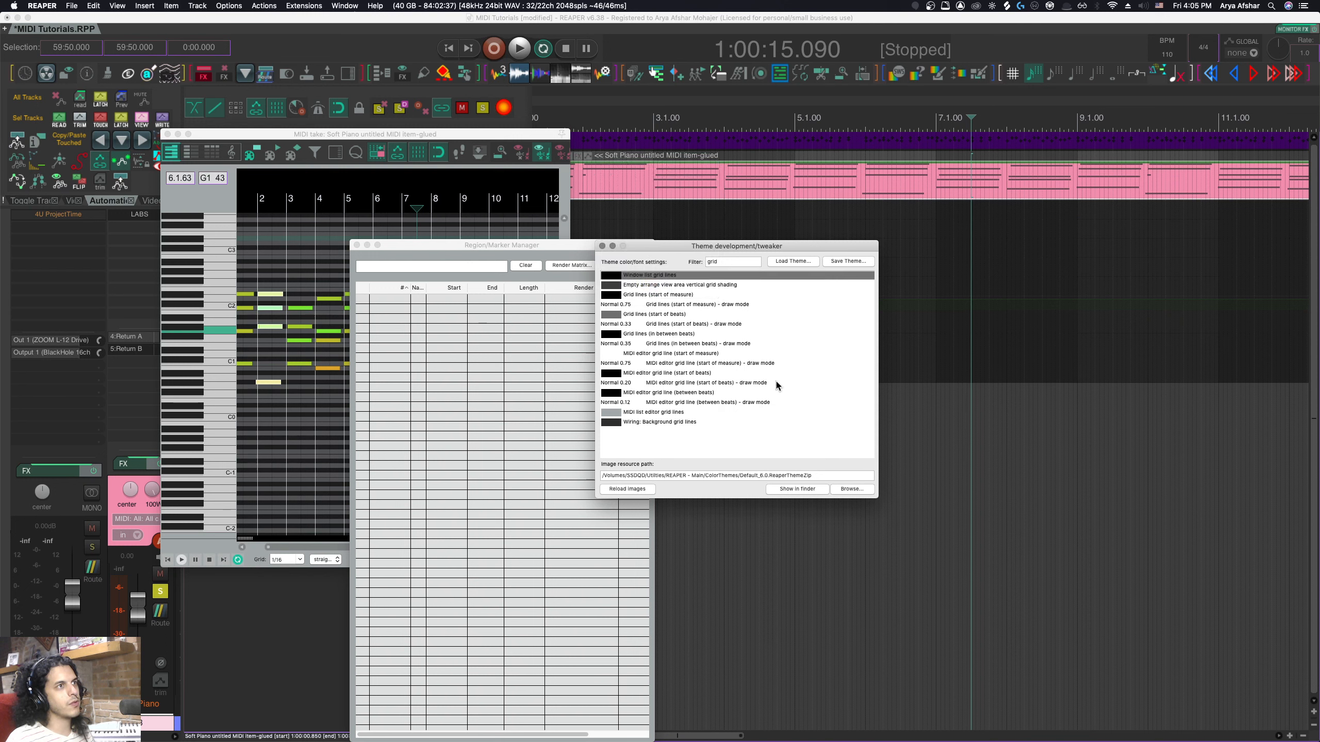
Try white for the "Empty arrange view area vertical grid shading" theme color and check it at several arrange view zoom levels.
{"action": "double_click", "coordinate": [654, 286]}
{"action": "left_click", "coordinate": [647, 253]}
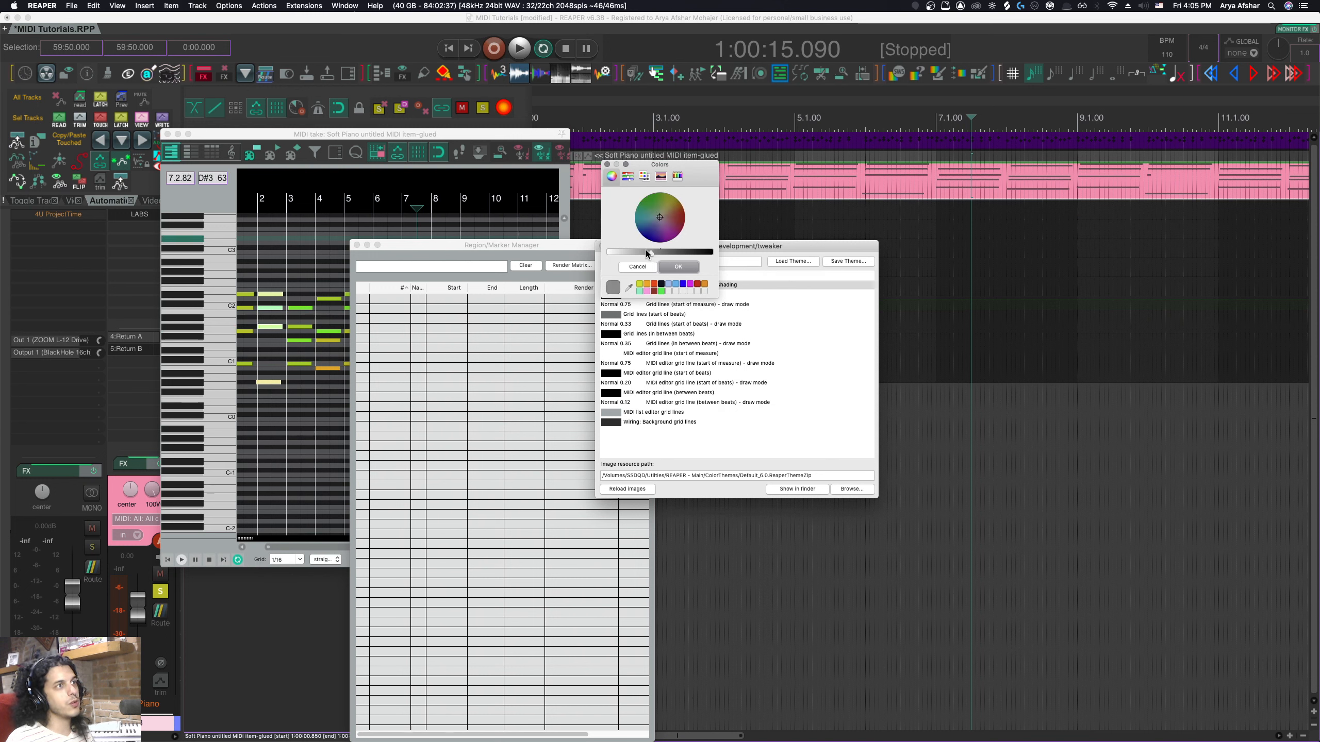
{"action": "left_click", "coordinate": [678, 267]}
{"action": "left_click", "coordinate": [678, 267]}
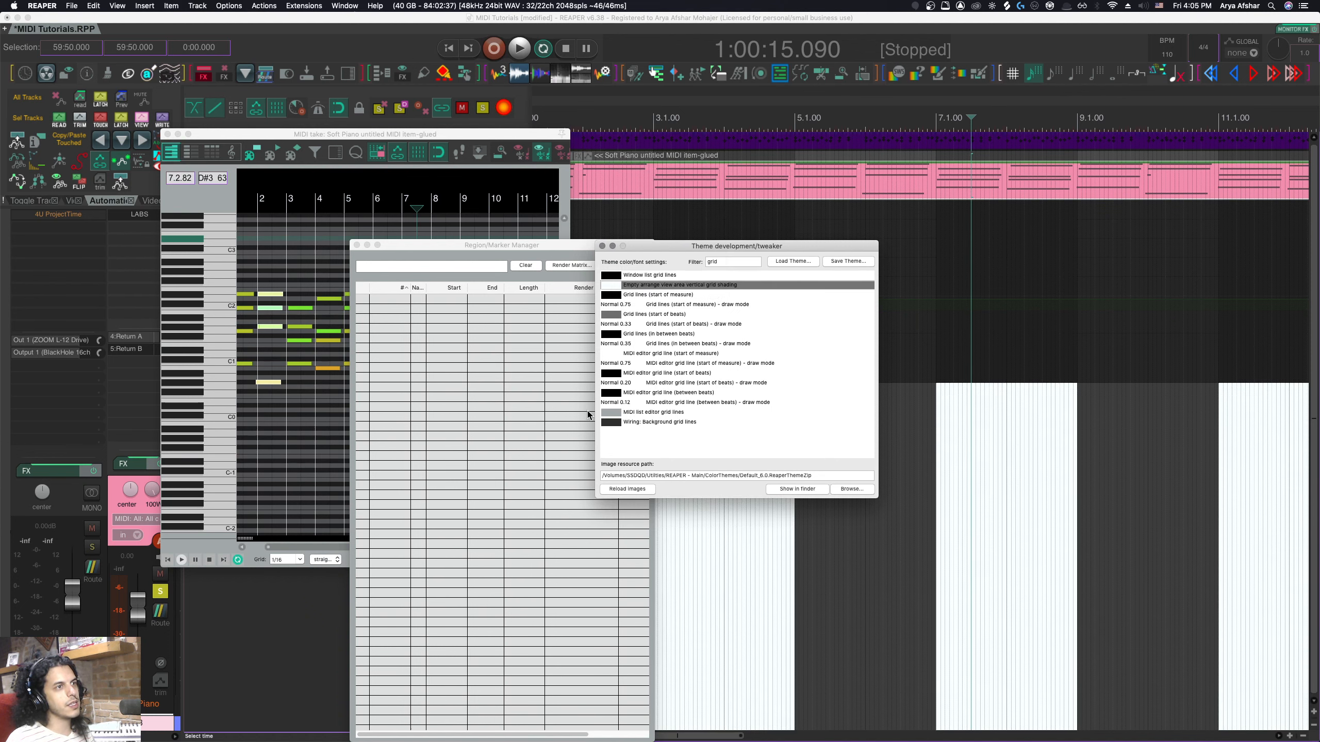
{"action": "scroll", "coordinate": [893, 575], "scroll_direction": "down", "scroll_amount": 8}
{"action": "scroll", "coordinate": [894, 575], "scroll_direction": "right", "scroll_amount": 10}
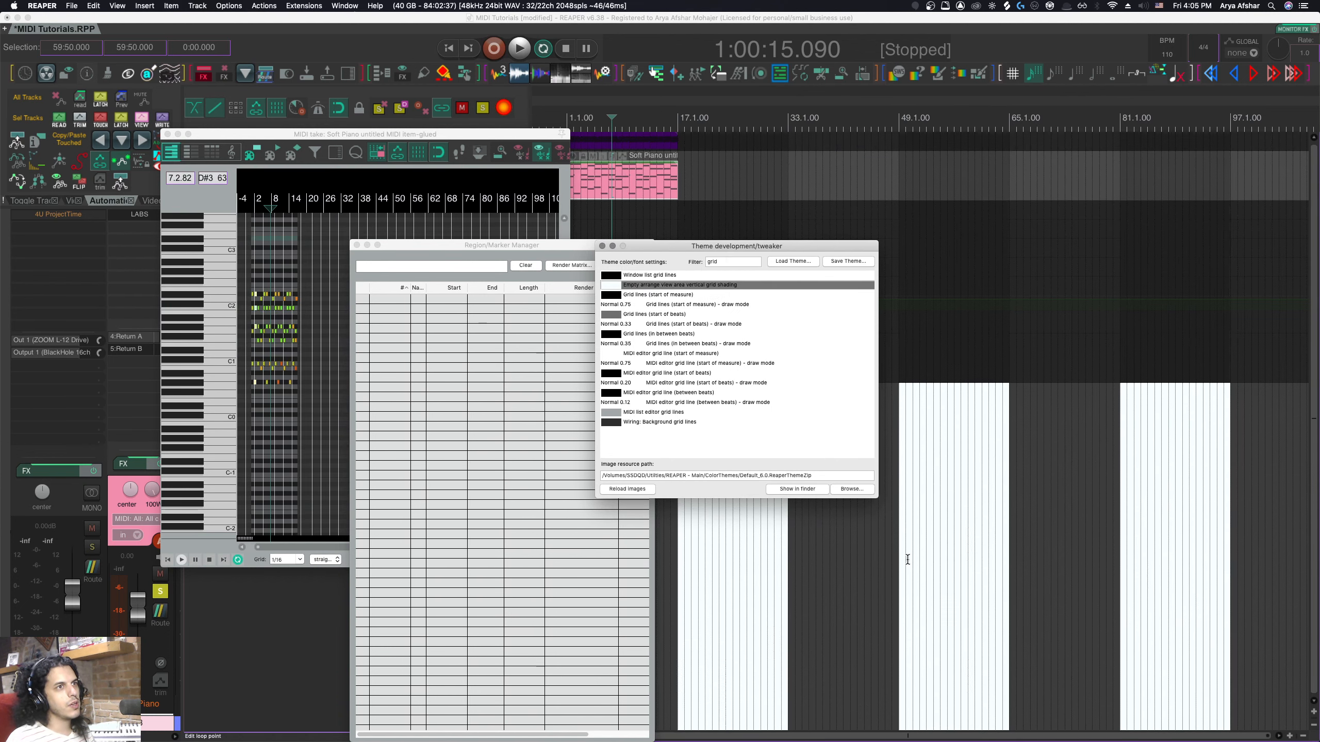
{"action": "scroll", "coordinate": [907, 560], "scroll_direction": "up", "scroll_amount": 15}
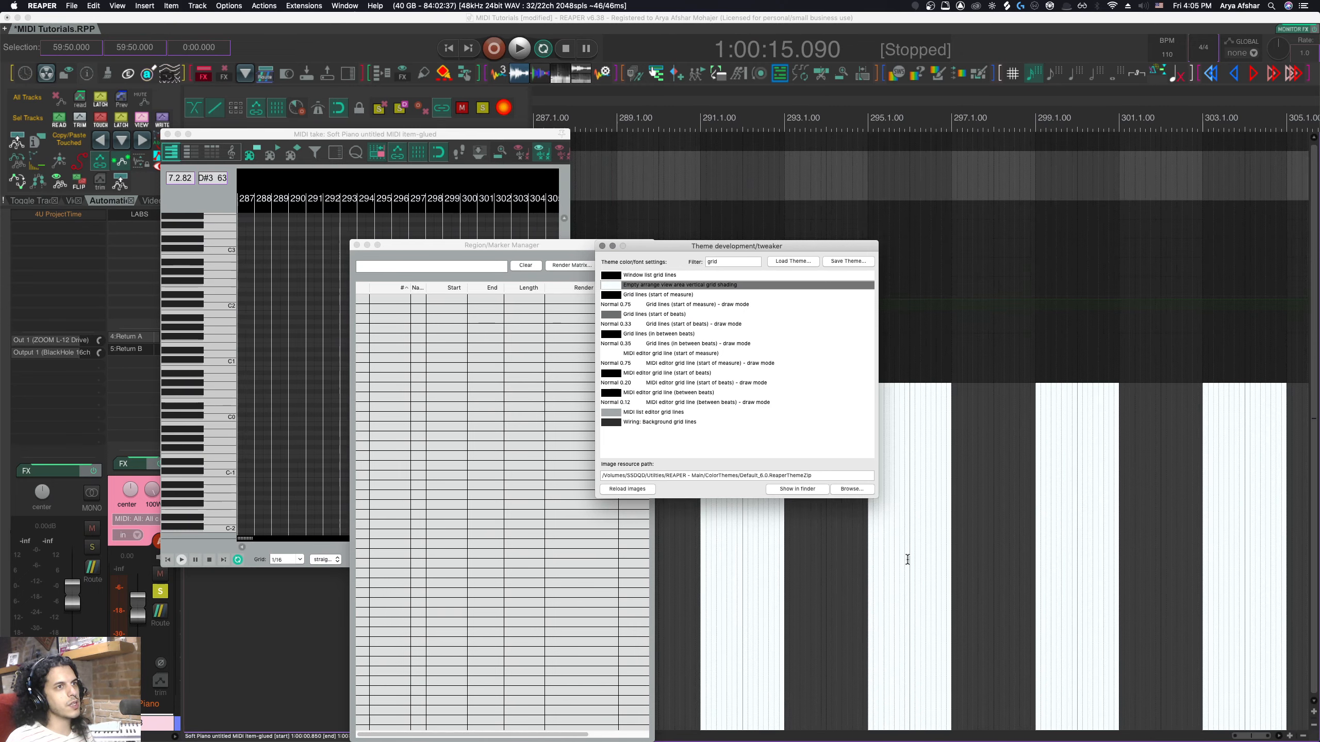
{"action": "scroll", "coordinate": [939, 555], "scroll_direction": "down", "scroll_amount": 5}
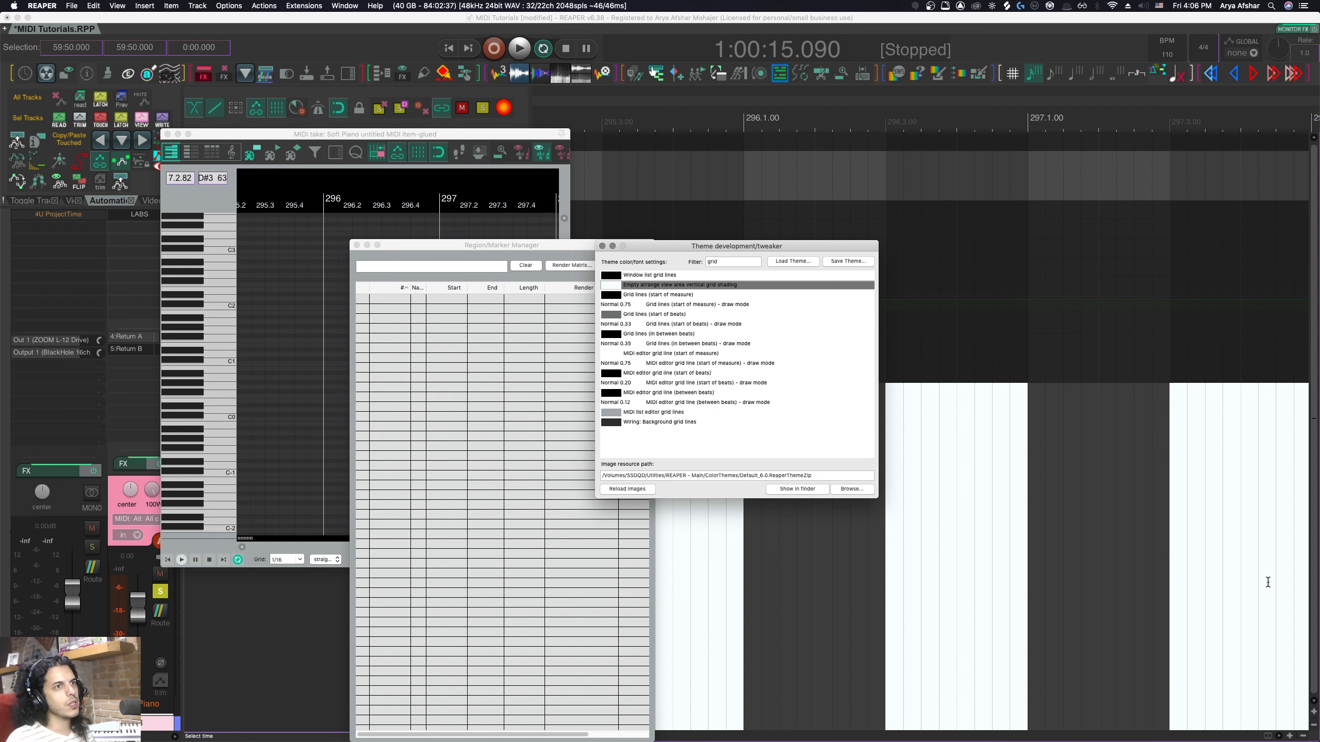
{"action": "scroll", "coordinate": [1154, 573], "scroll_direction": "down", "scroll_amount": 4}
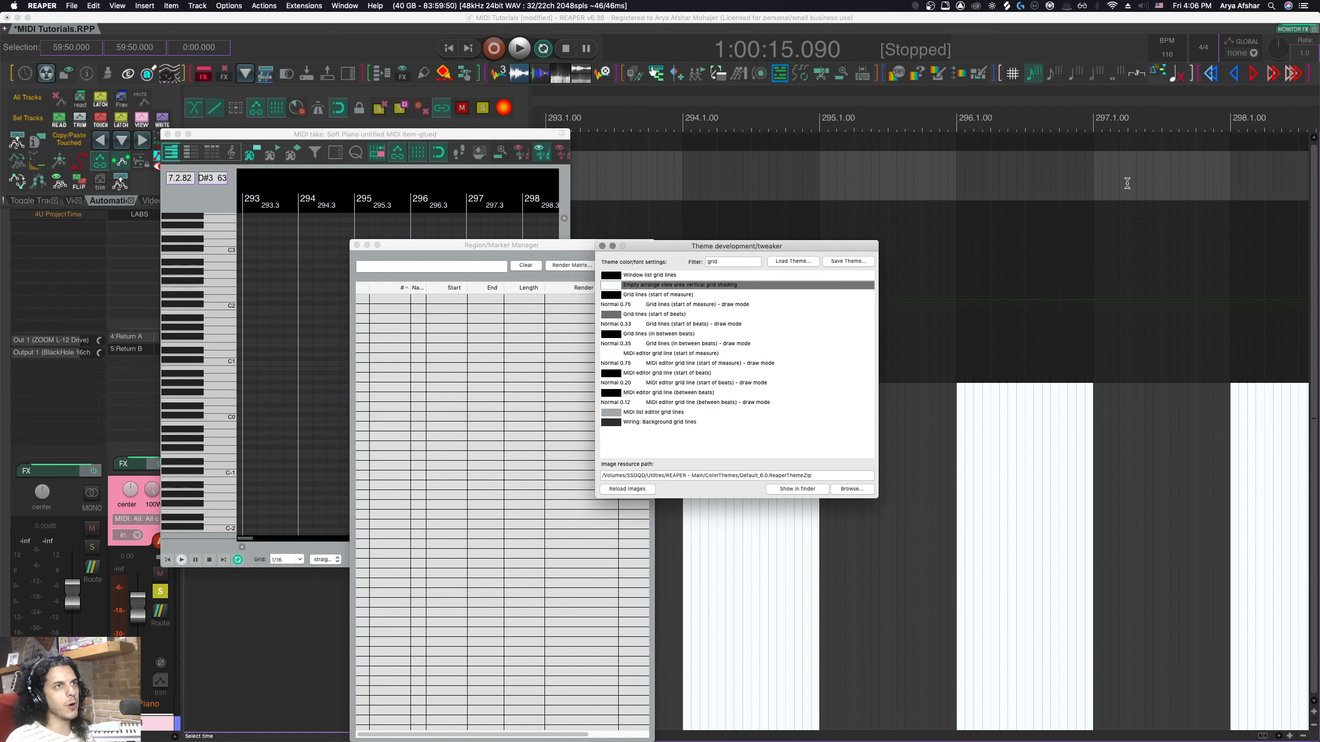
Set the "Empty arrange view area vertical grid shading" theme color to a medium gray.
{"action": "double_click", "coordinate": [635, 286]}
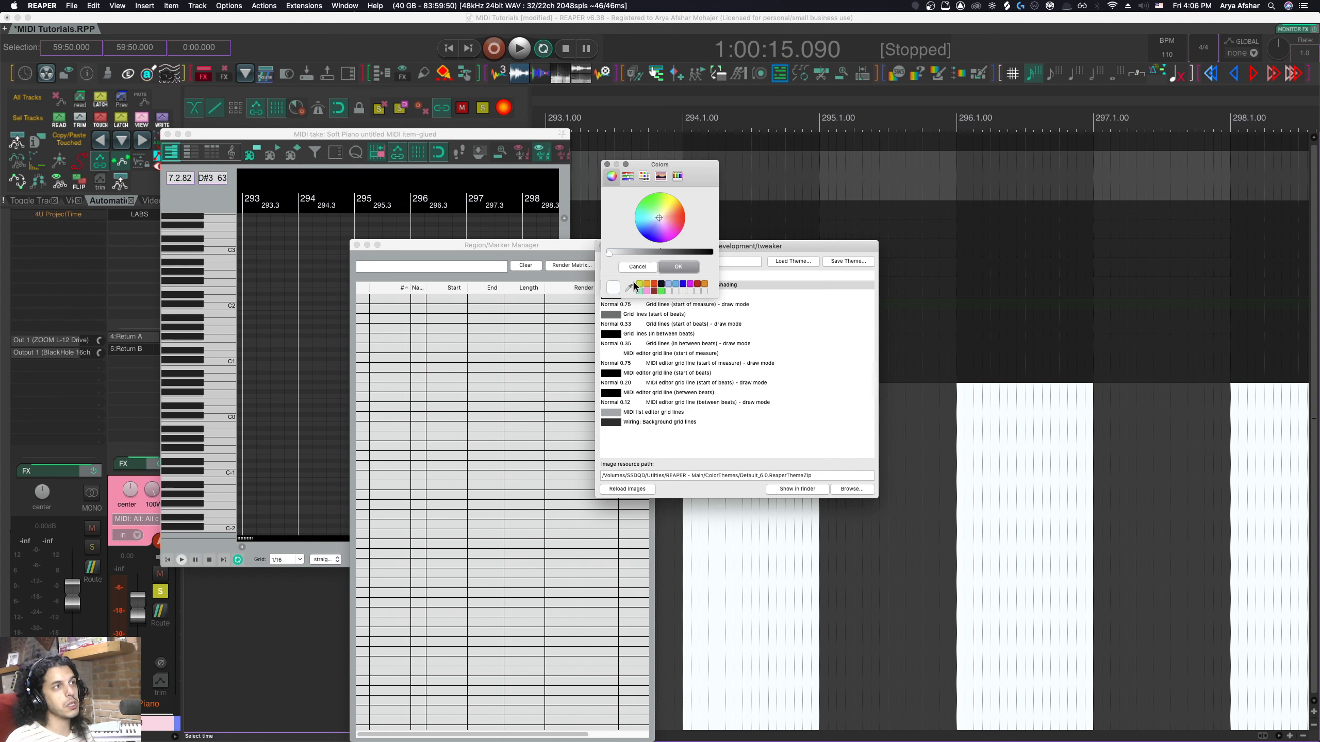
{"action": "left_click_drag", "start_coordinate": [630, 257], "coordinate": [657, 253]}
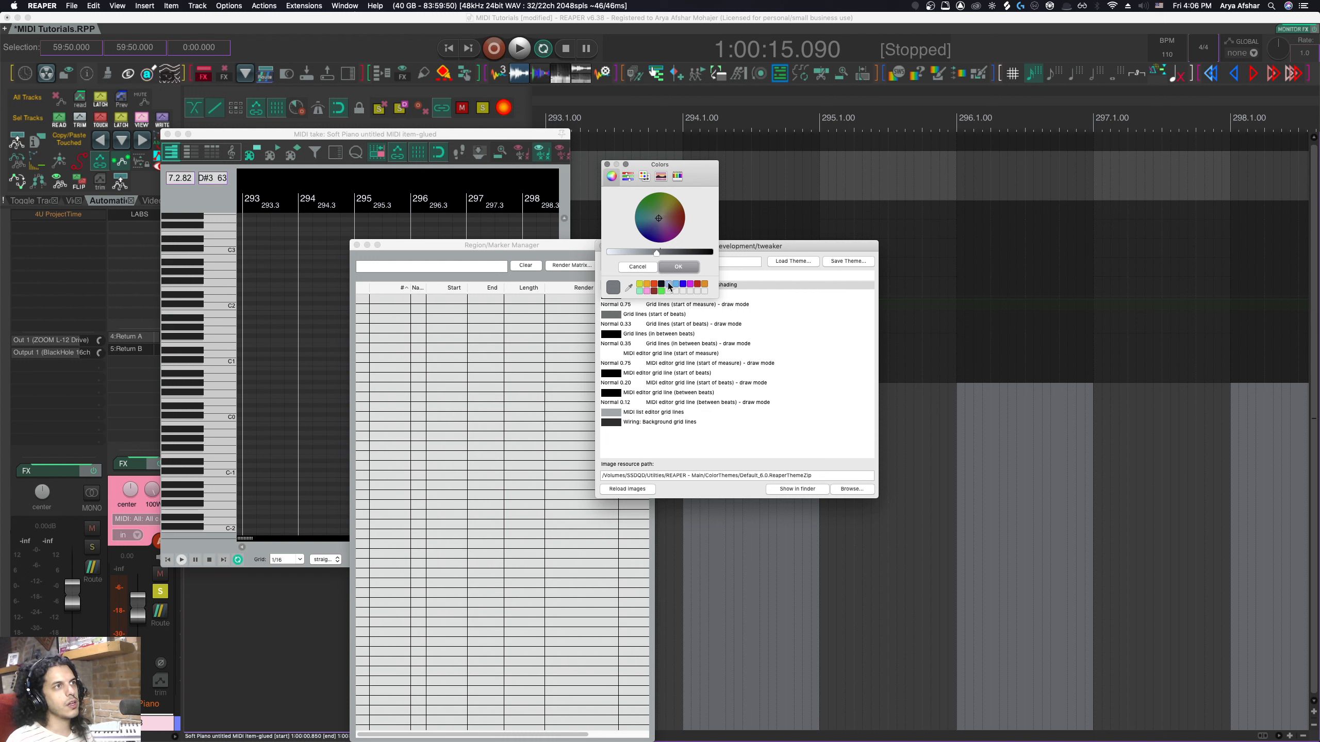
{"action": "left_click", "coordinate": [606, 164]}
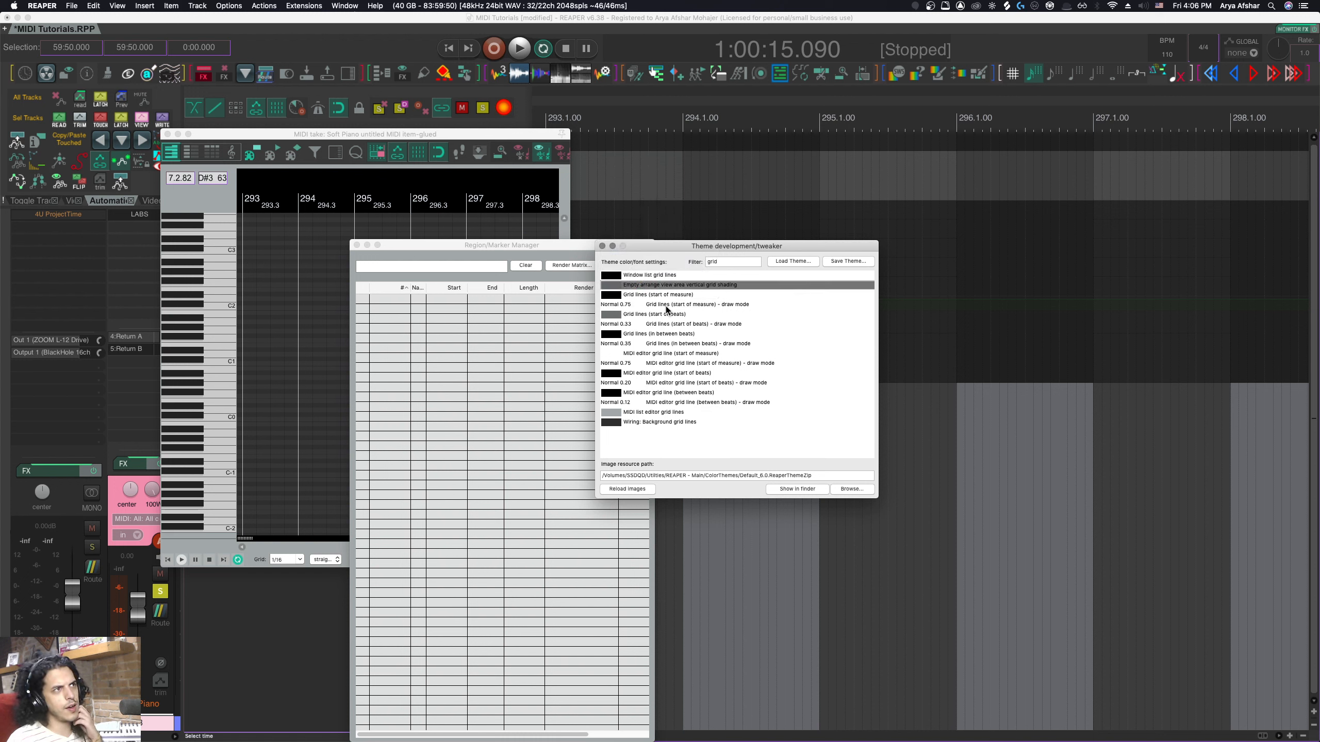
Try white for the "Grid lines (start of measure)" theme color and check the lines in the arrange view.
{"action": "double_click", "coordinate": [645, 296]}
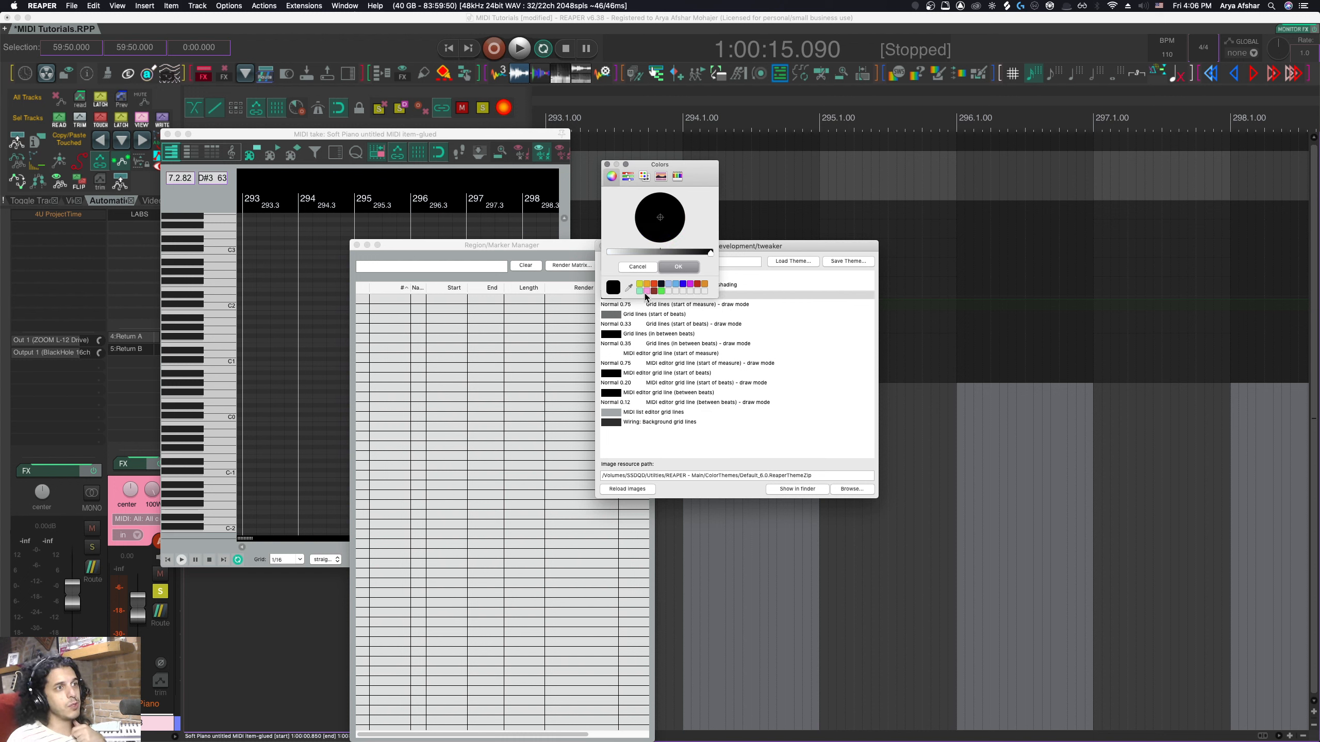
{"action": "left_click_drag", "start_coordinate": [657, 253], "coordinate": [583, 248]}
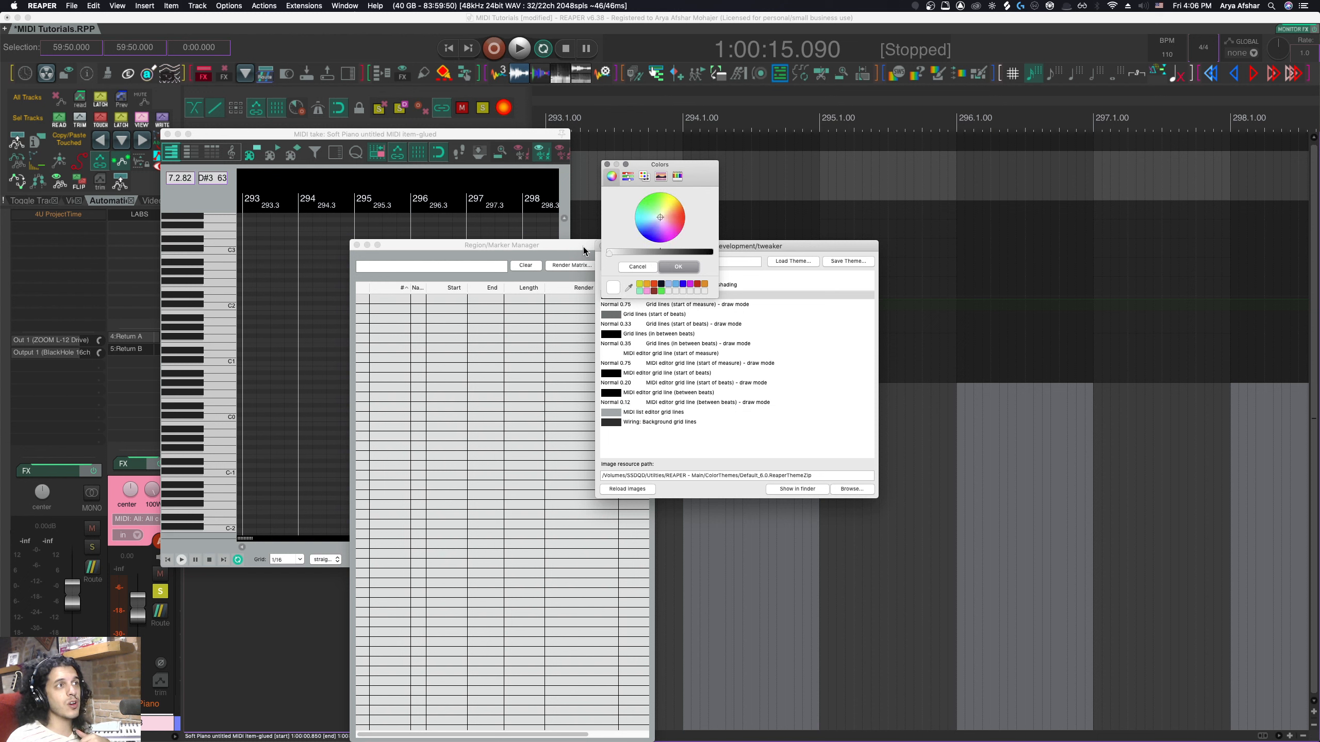
{"action": "left_click", "coordinate": [678, 267]}
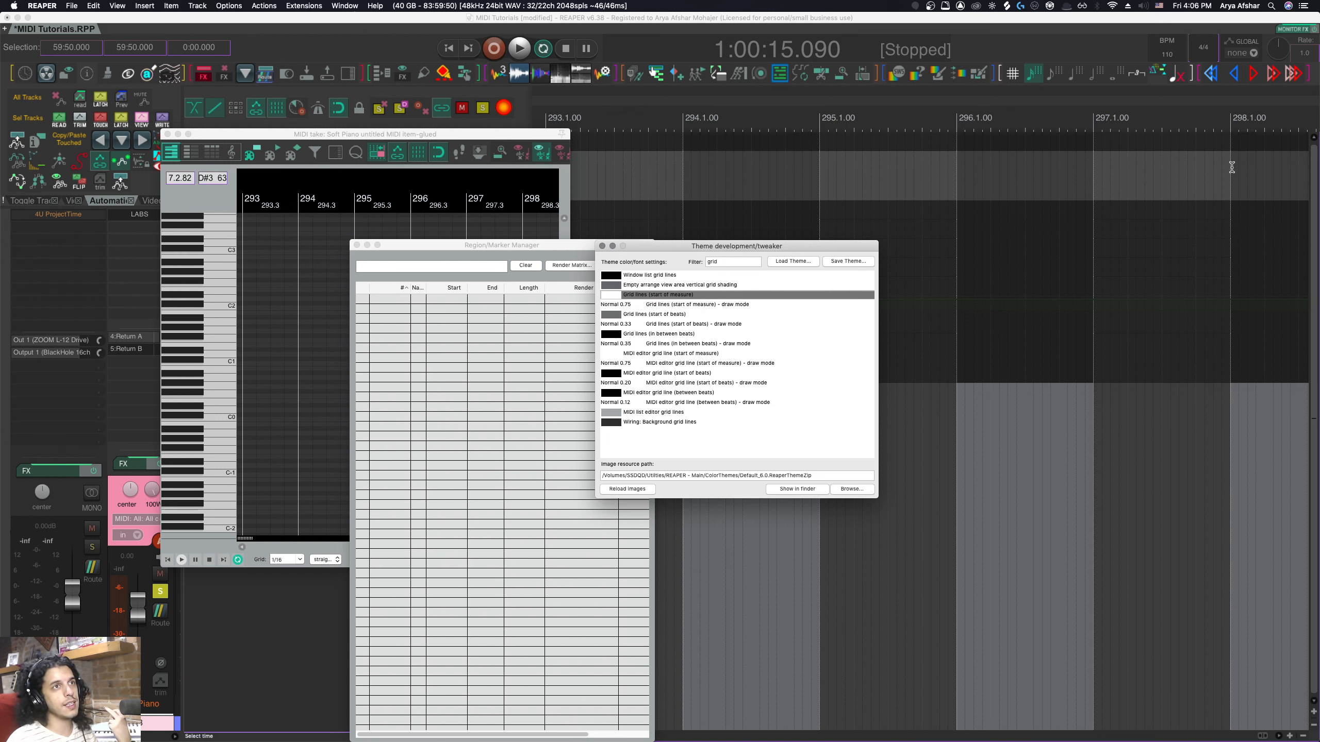
{"action": "scroll", "coordinate": [1056, 466], "scroll_direction": "down", "scroll_amount": 15}
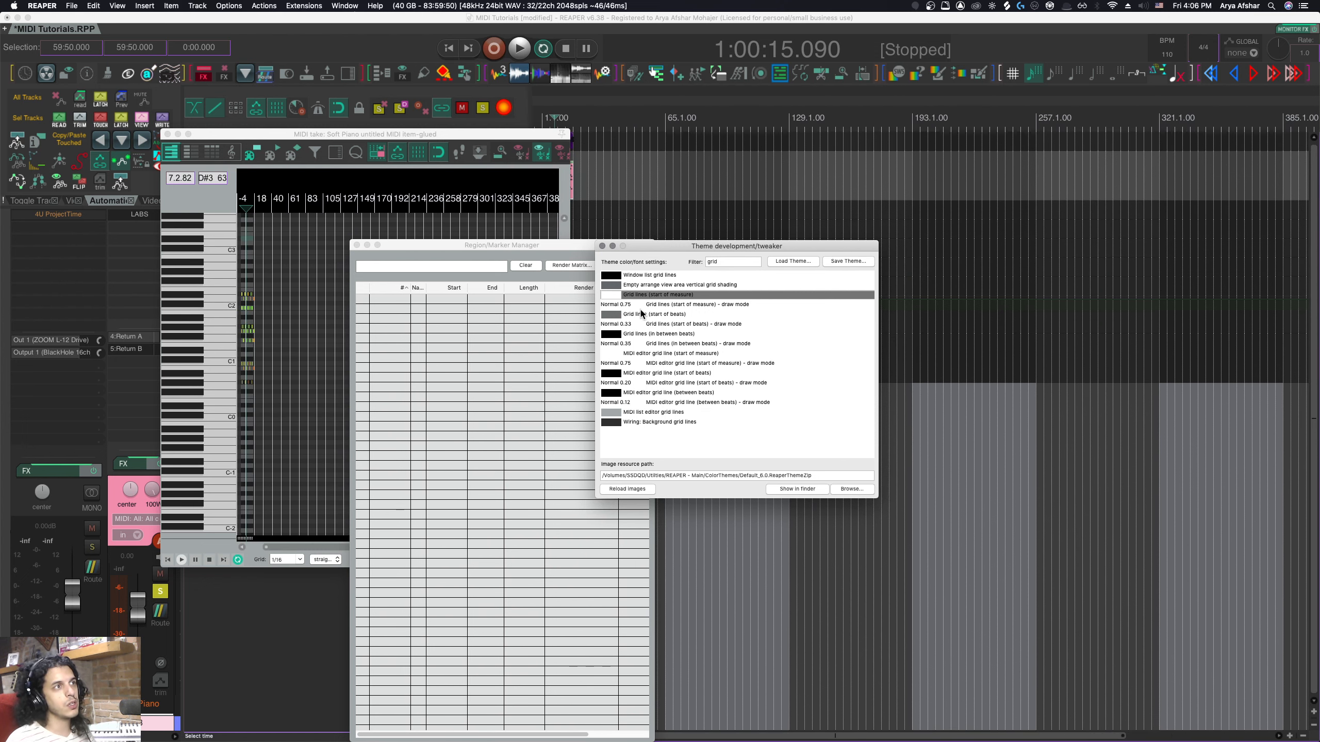
Set the "Grid lines (start of measure)" theme color to a light gray.
{"action": "double_click", "coordinate": [628, 295]}
{"action": "left_click", "coordinate": [621, 253]}
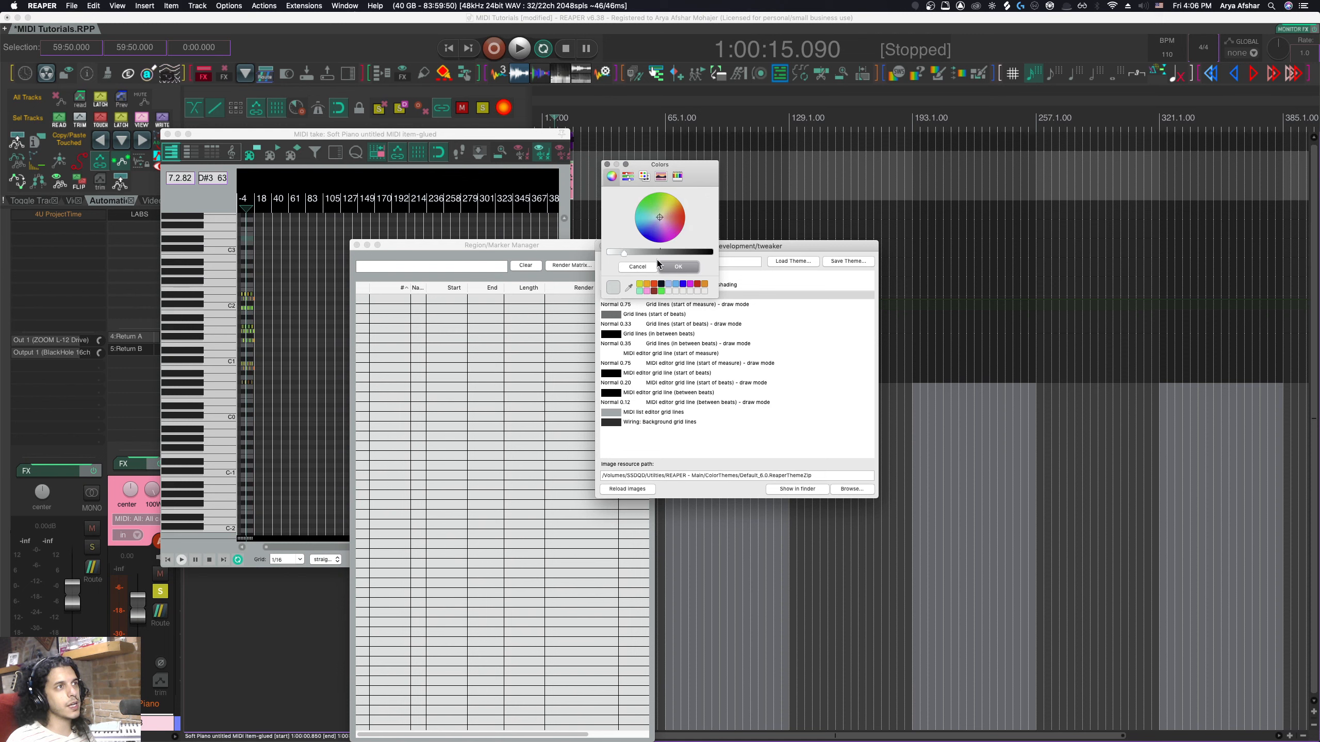
{"action": "left_click", "coordinate": [683, 266]}
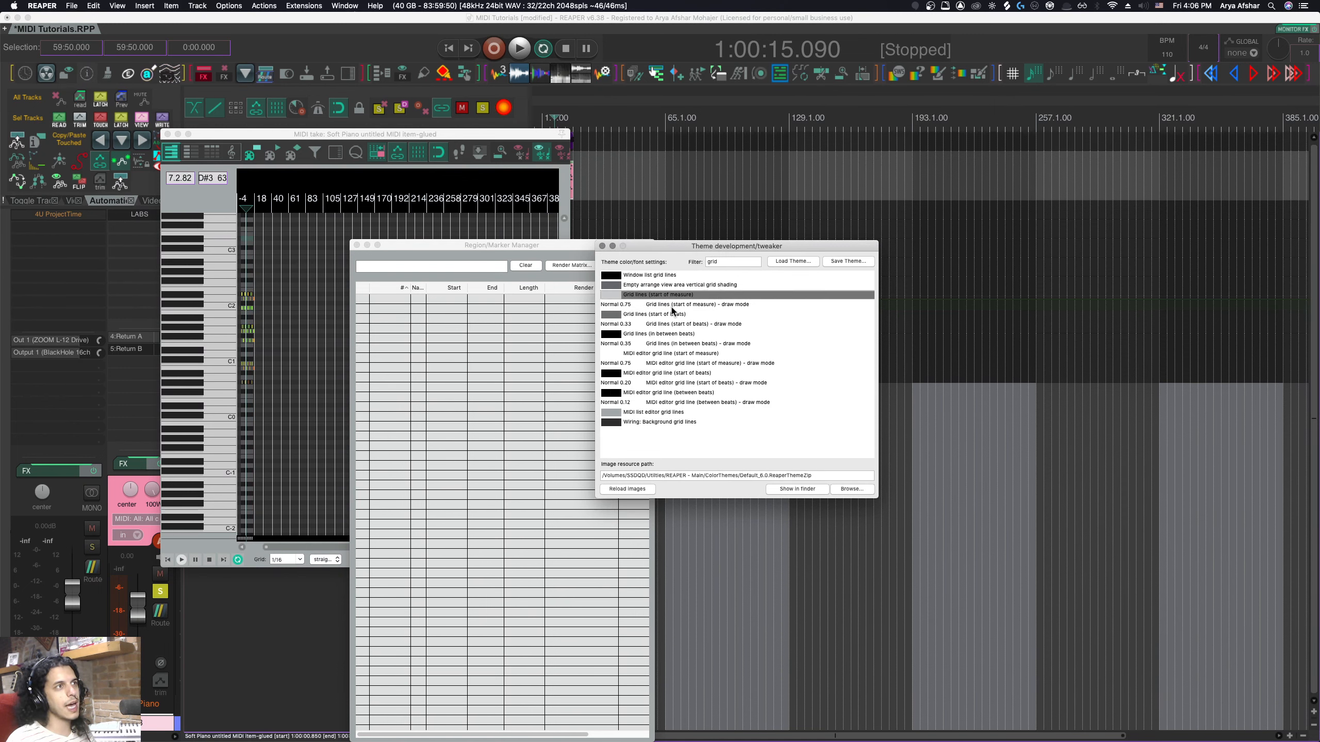
Set the blend mode of the start-of-measure grid lines' draw mode entry to Overlay.
{"action": "double_click", "coordinate": [660, 304]}
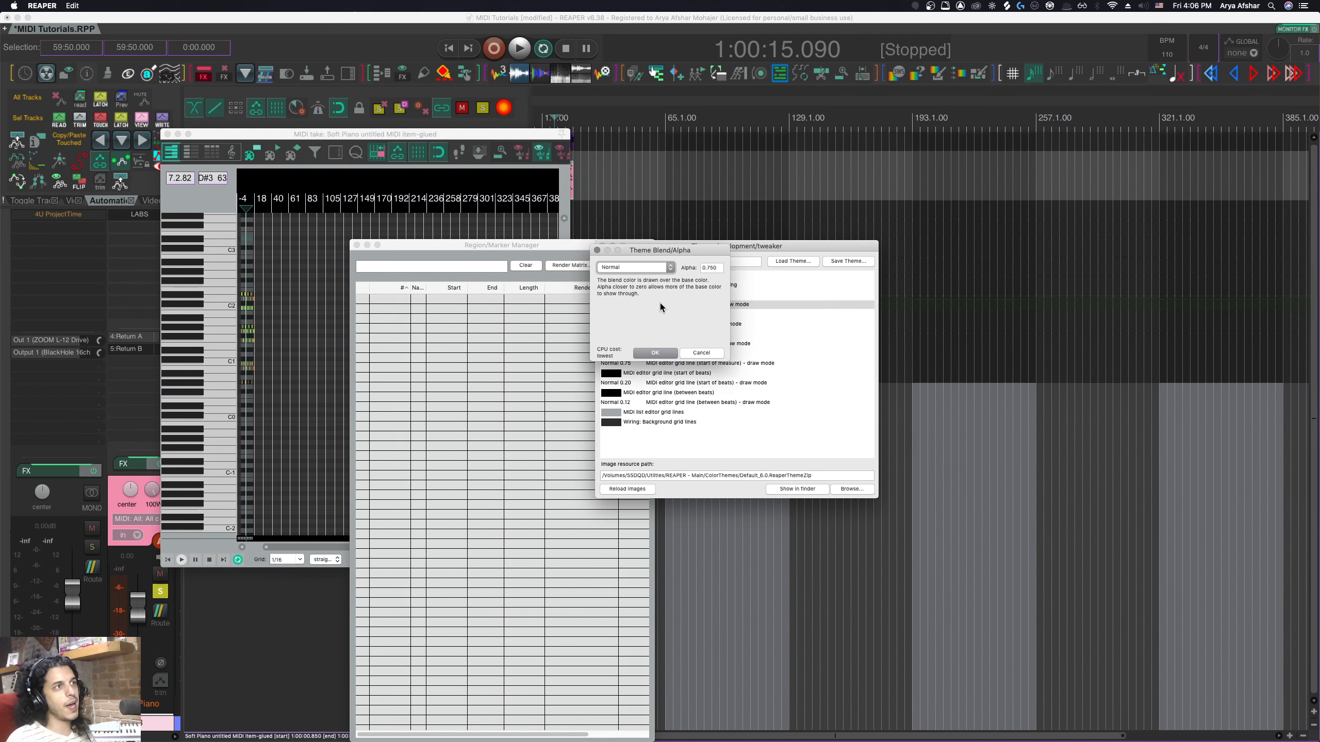
{"action": "left_click", "coordinate": [645, 264]}
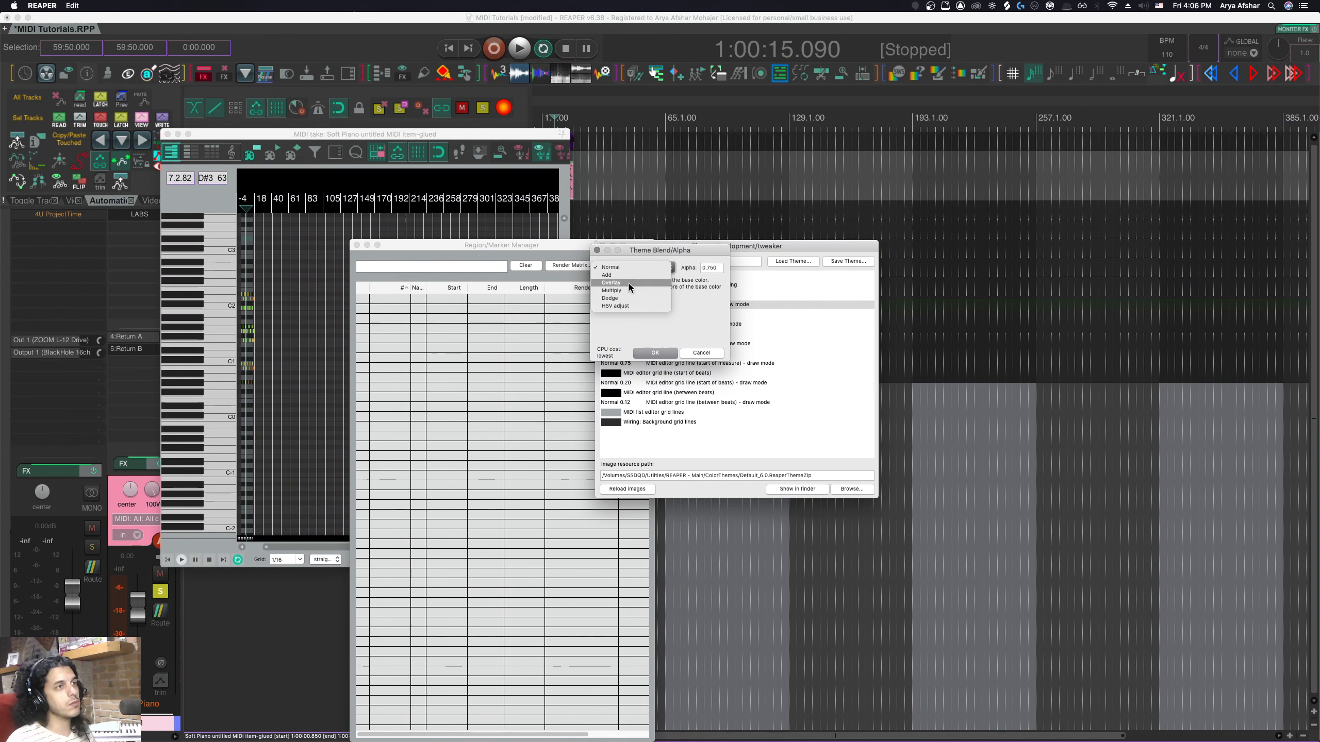
{"action": "left_click", "coordinate": [629, 283]}
{"action": "left_click", "coordinate": [655, 353]}
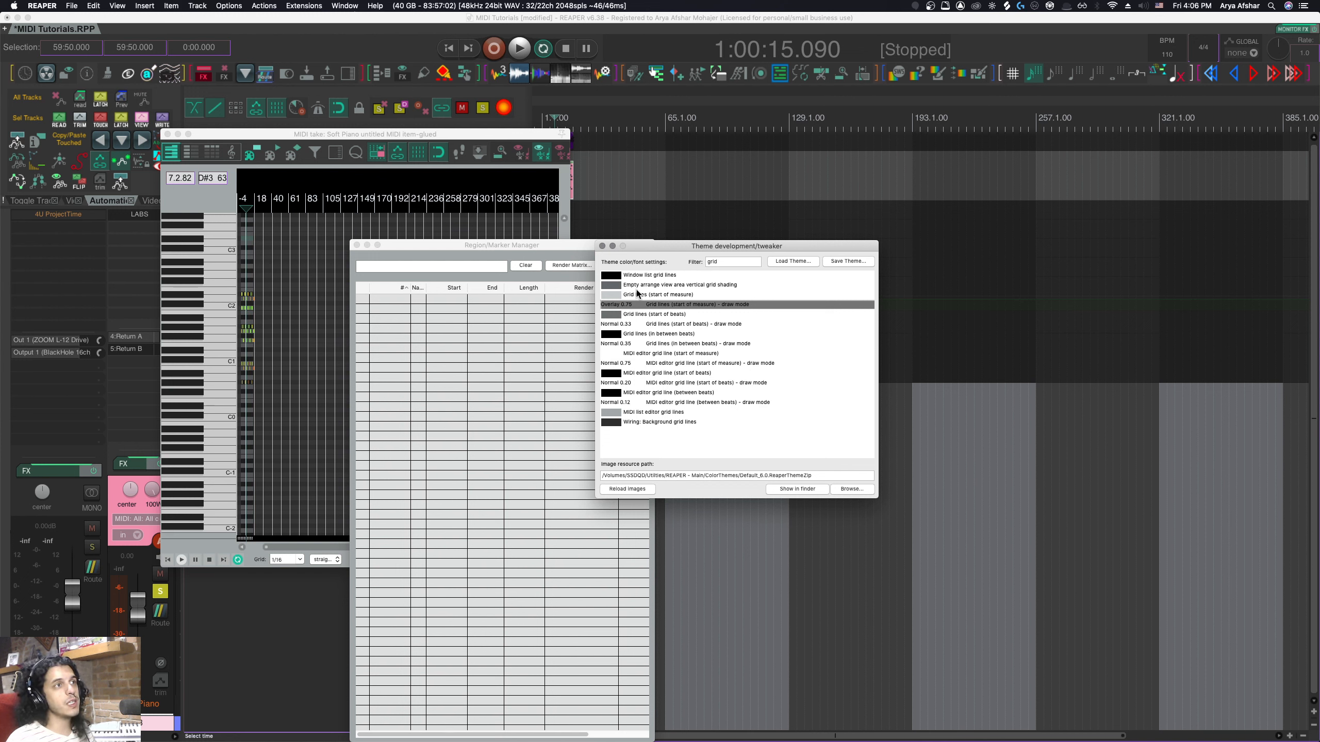
Try a dark red colour for the empty arrange view area's vertical grid shading.
{"action": "left_click", "coordinate": [619, 285]}
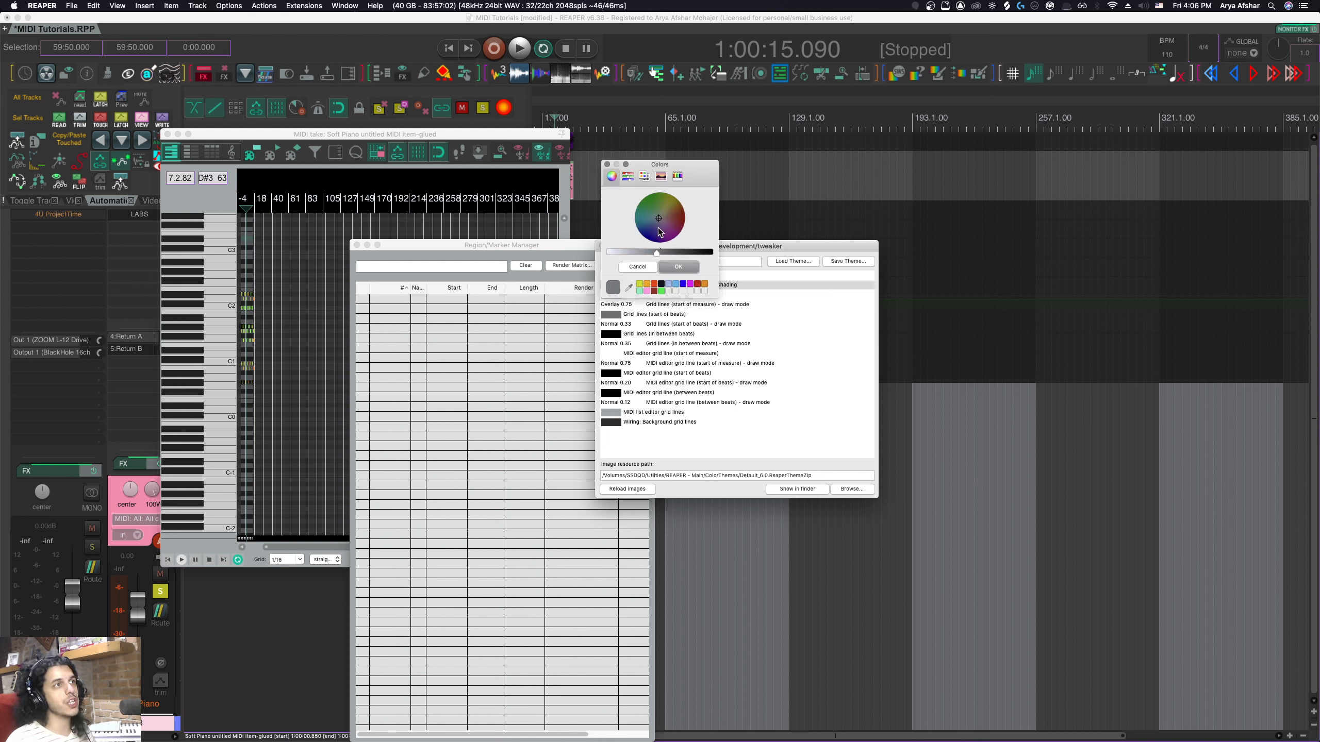
{"action": "left_click", "coordinate": [690, 229]}
{"action": "left_click", "coordinate": [678, 266]}
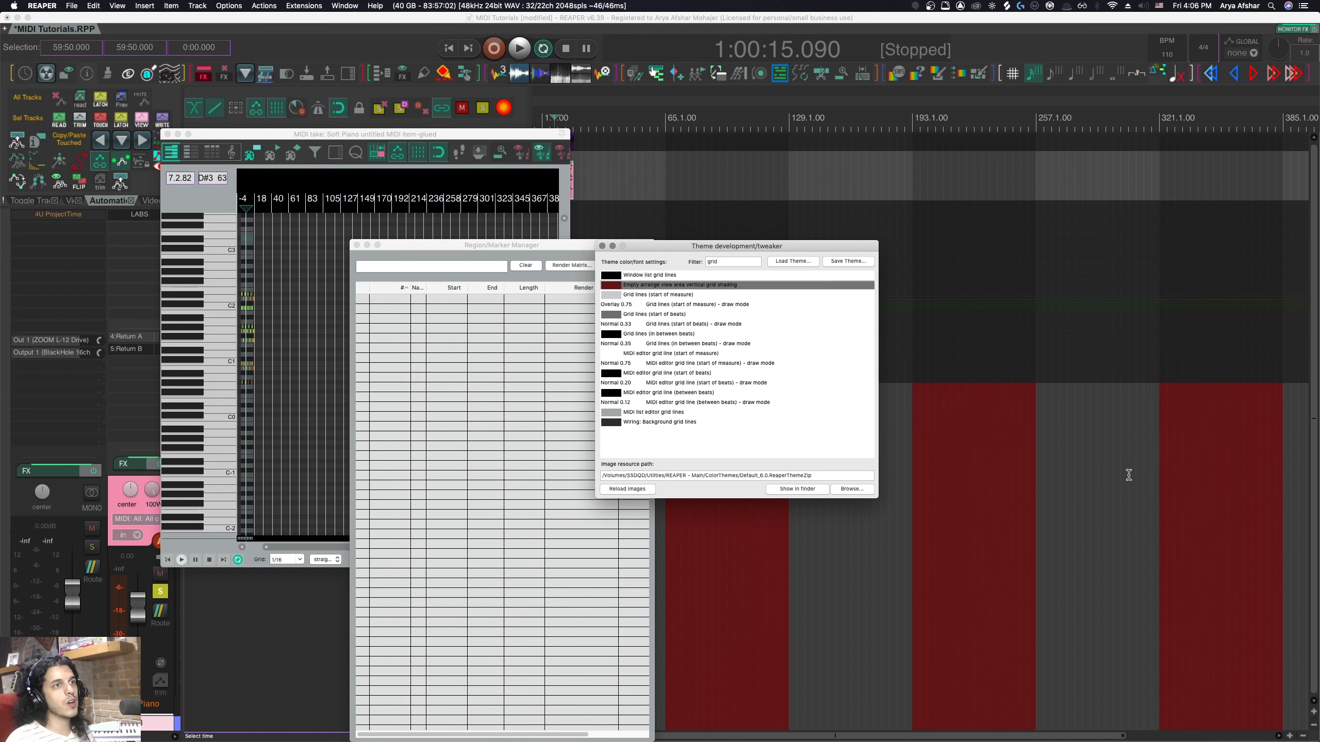
Change the empty arrange view area's vertical grid shading to a neutral medium-light grey.
{"action": "left_click", "coordinate": [626, 287]}
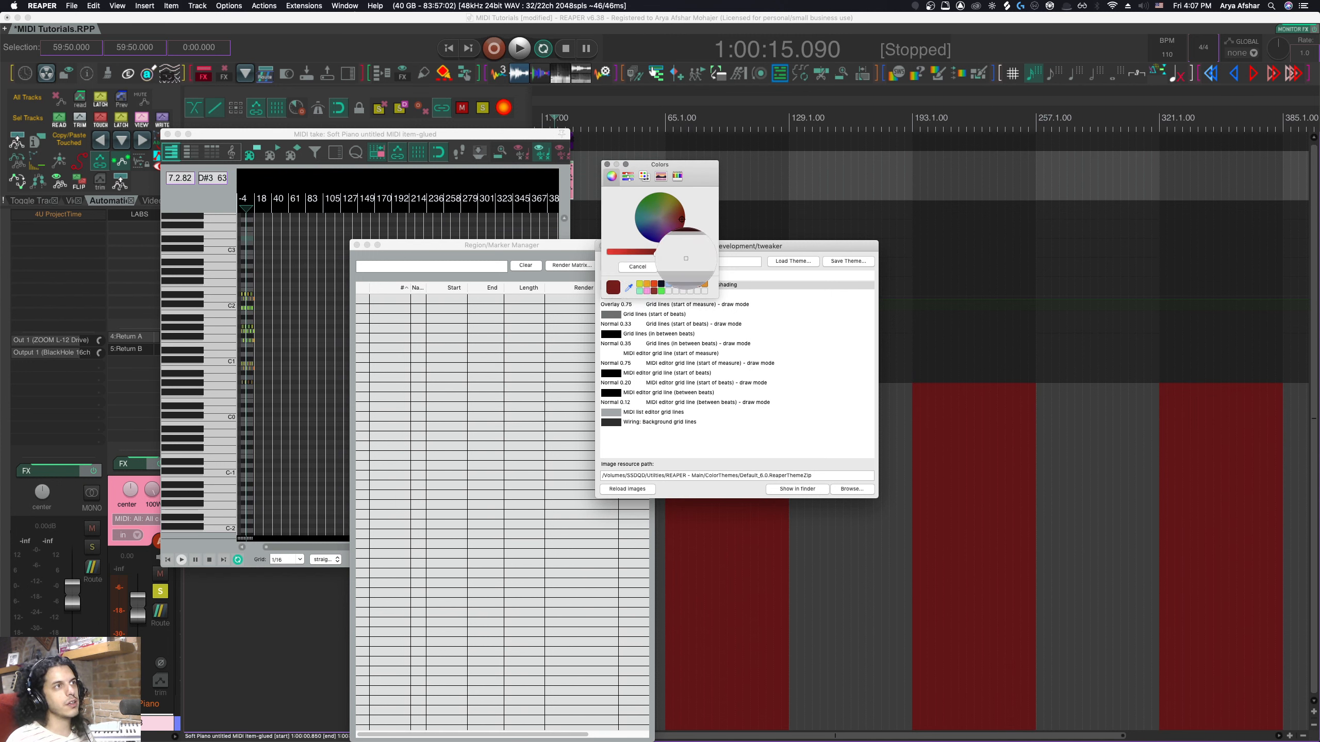
{"action": "left_click", "coordinate": [619, 275]}
{"action": "left_click", "coordinate": [638, 251]}
{"action": "left_click", "coordinate": [678, 266]}
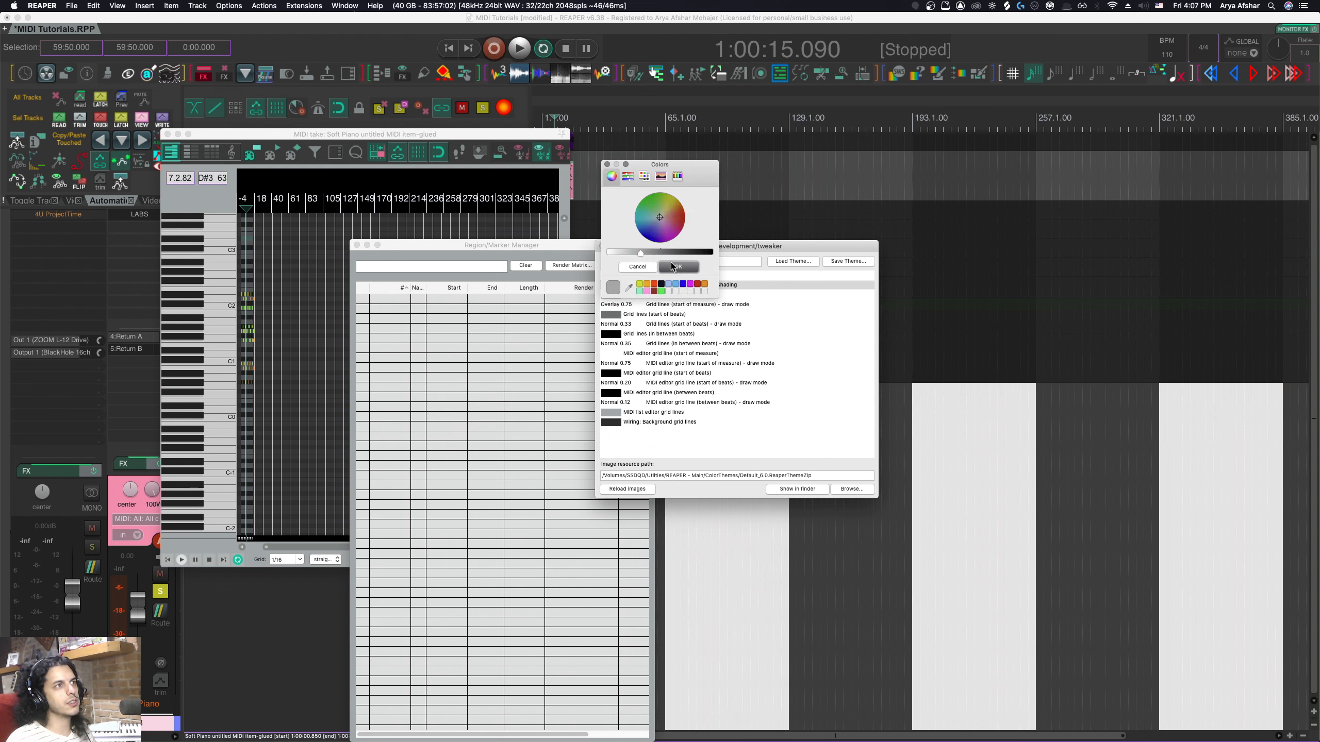
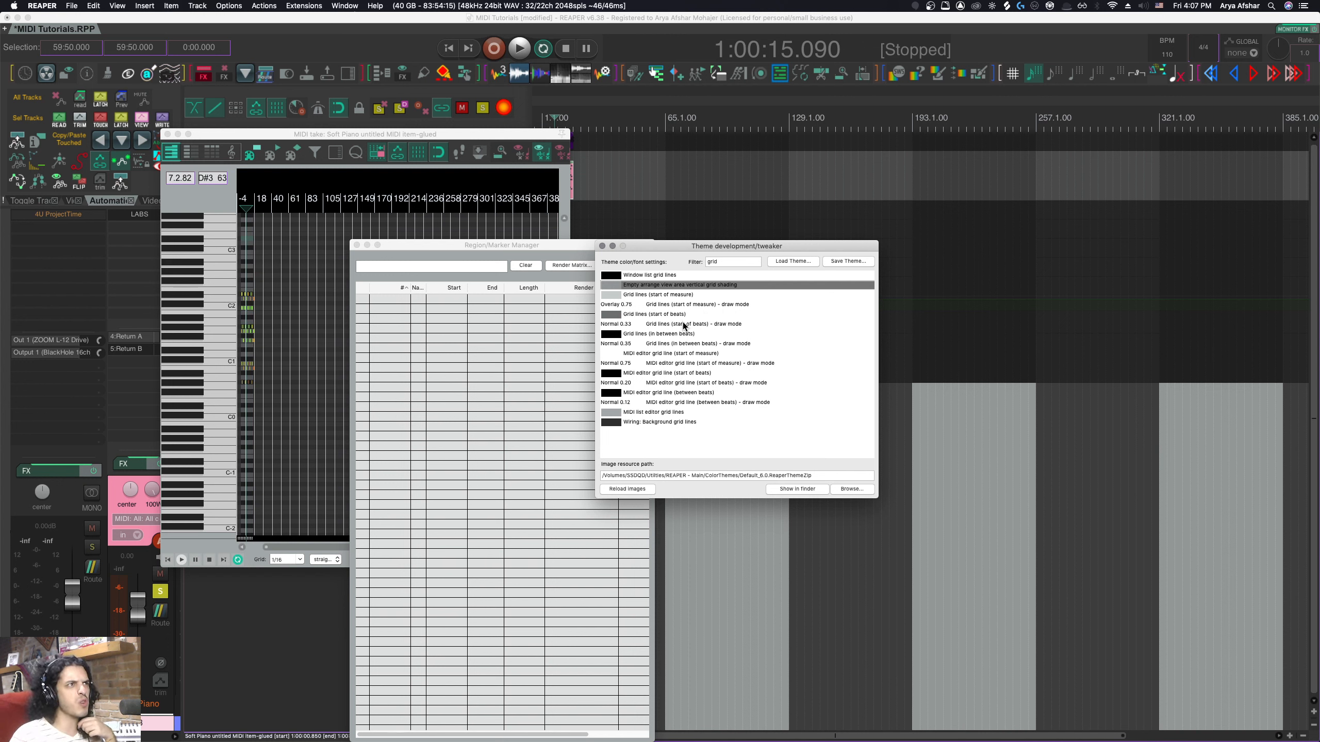
Try a yellow colour for the MIDI editor grid line at the start of measures.
{"action": "double_click", "coordinate": [677, 355]}
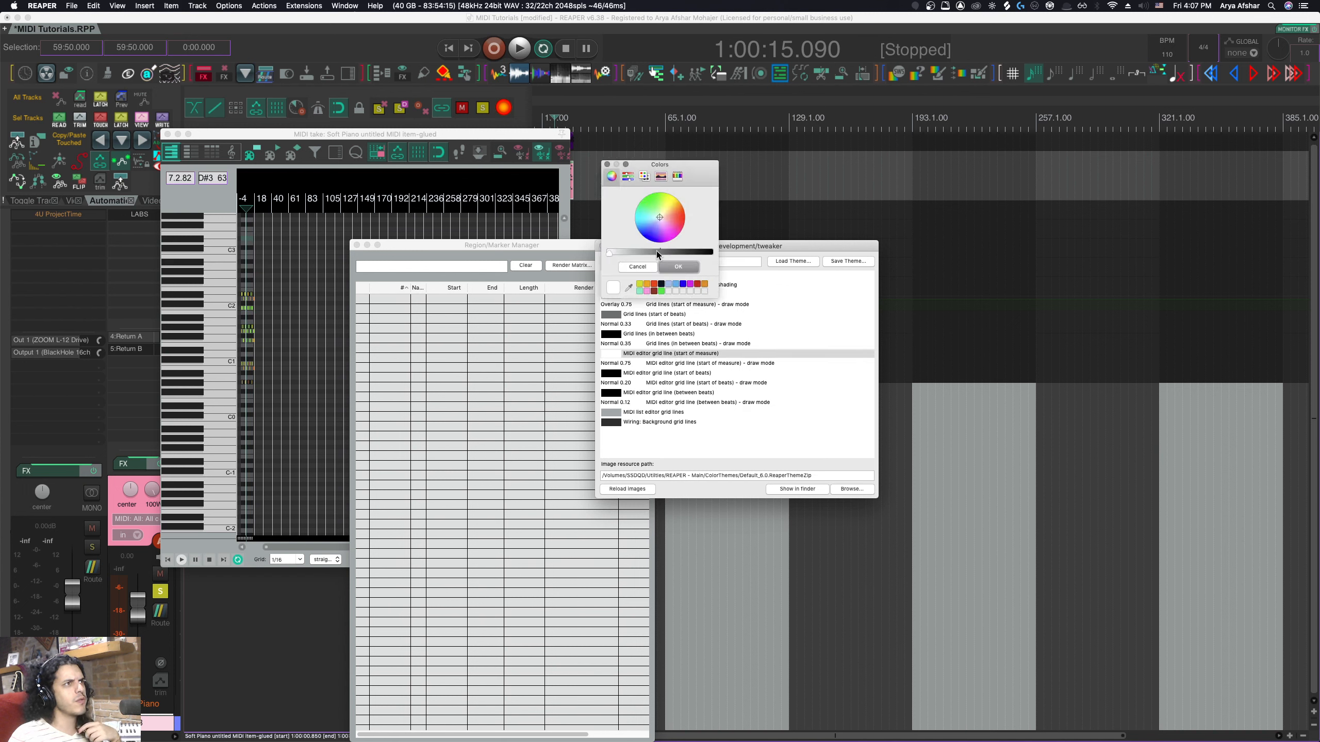
{"action": "left_click_drag", "start_coordinate": [650, 234], "coordinate": [667, 213]}
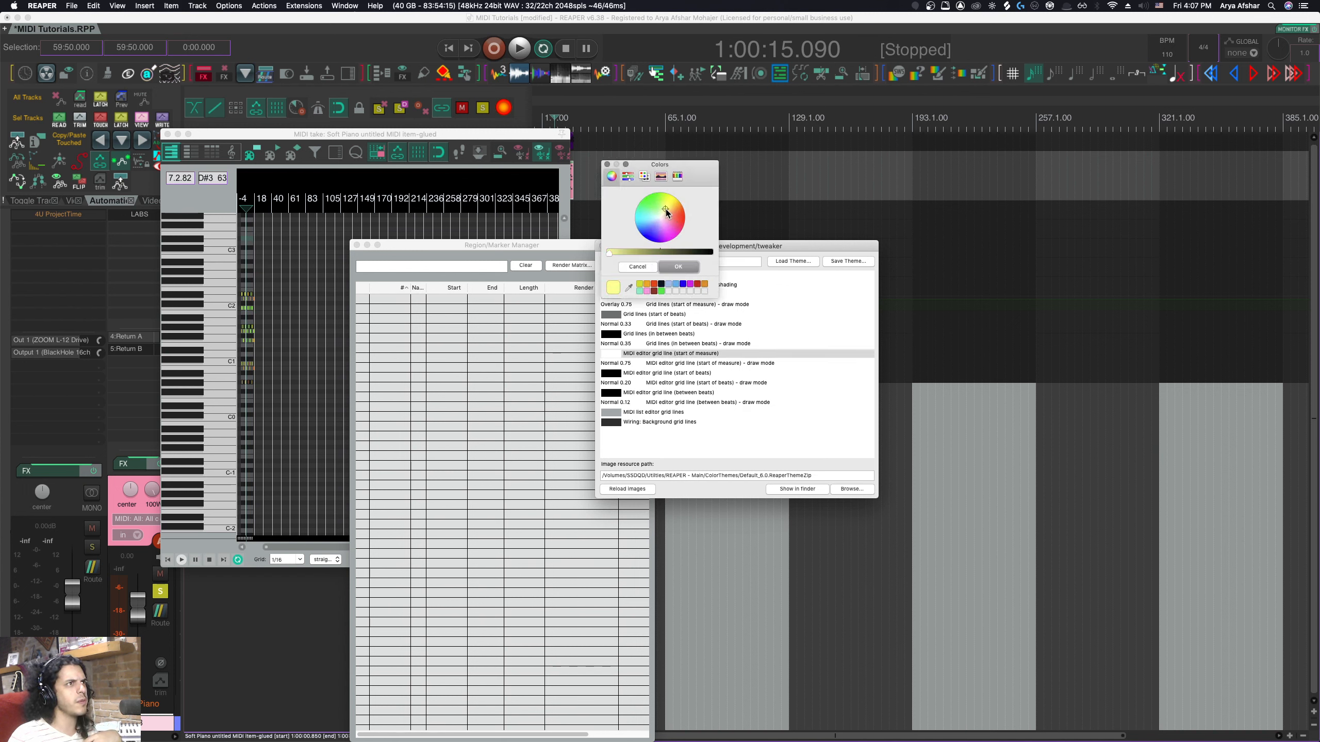
{"action": "left_click", "coordinate": [671, 265]}
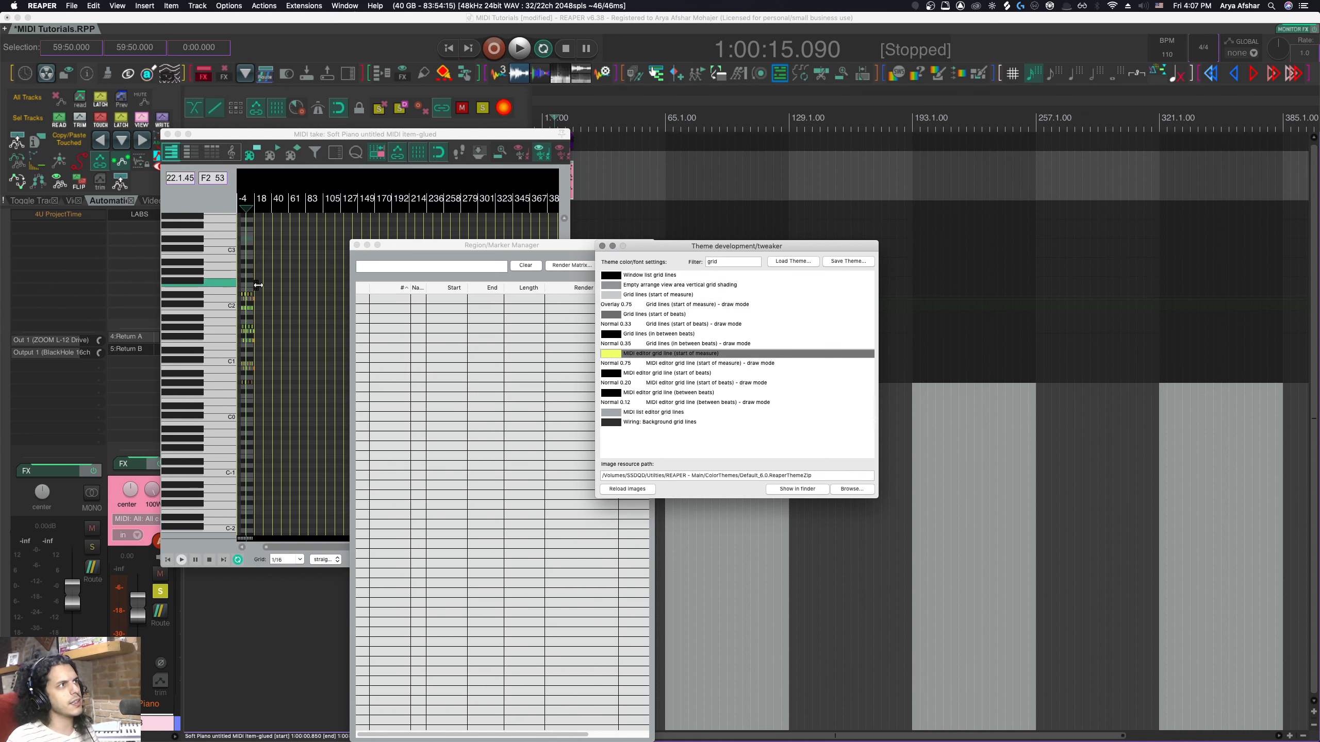
Move the Region/Marker Manager clear of the MIDI editor and recolour the MIDI editor's start-of-measure grid line to a very pale green.
{"action": "scroll", "coordinate": [260, 285], "scroll_direction": "up", "scroll_amount": 15}
{"action": "left_click_drag", "start_coordinate": [422, 245], "coordinate": [972, 159]}
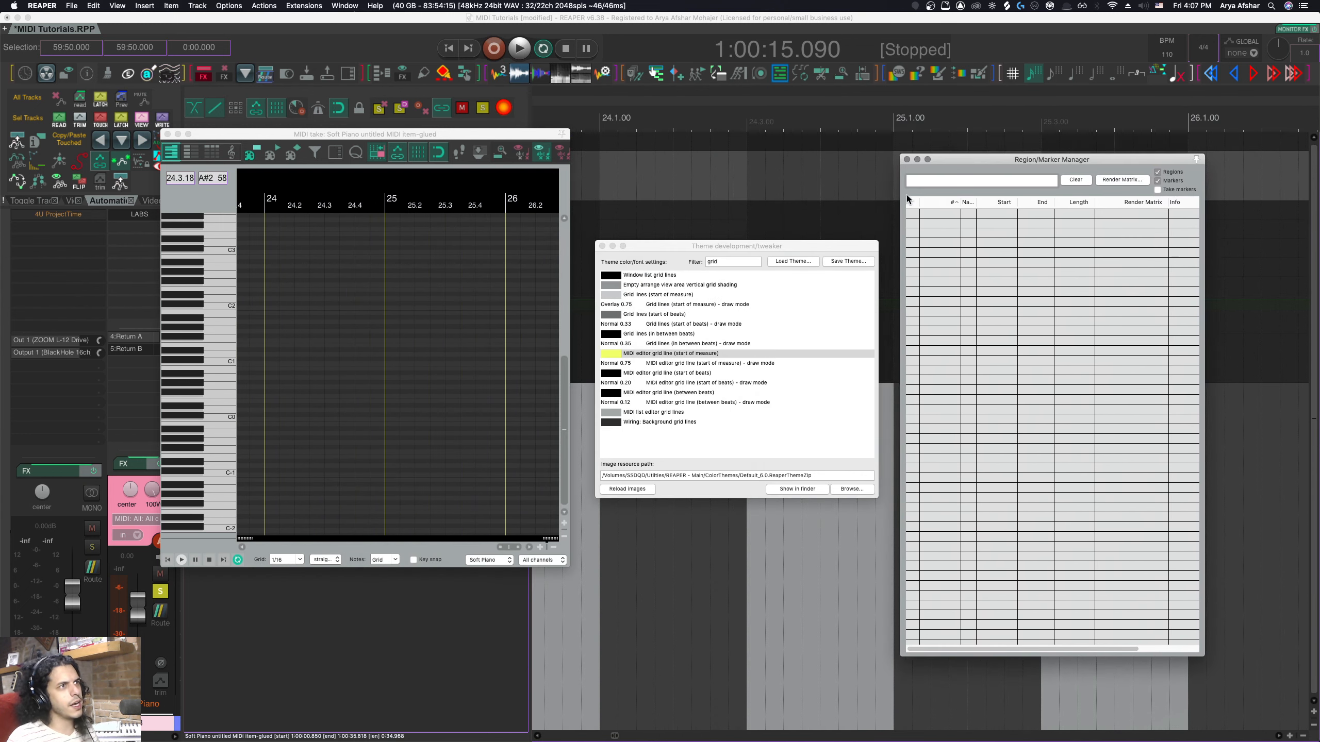
{"action": "left_click", "coordinate": [616, 355]}
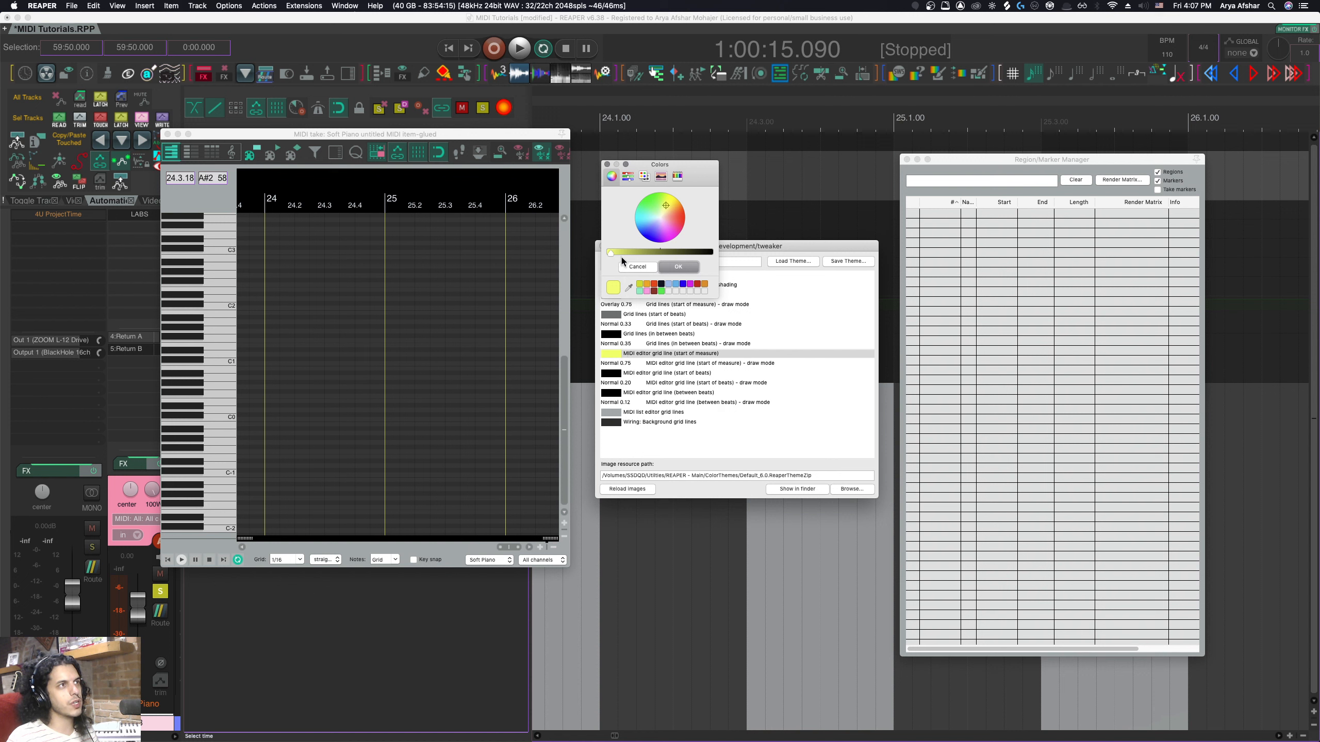
{"action": "left_click", "coordinate": [660, 218]}
{"action": "left_click", "coordinate": [677, 267]}
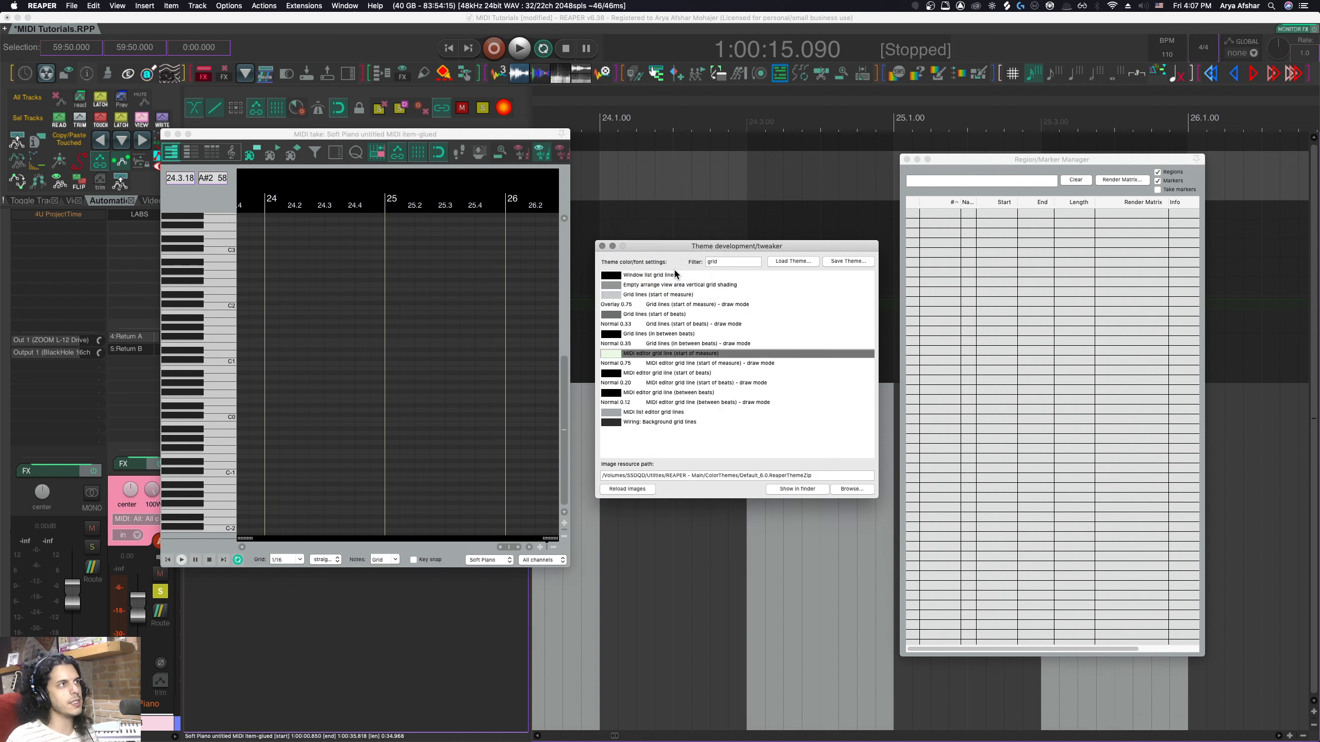
Set the MIDI editor grid line colour for the start of beats to a medium grey.
{"action": "double_click", "coordinate": [687, 373]}
{"action": "left_click", "coordinate": [648, 253]}
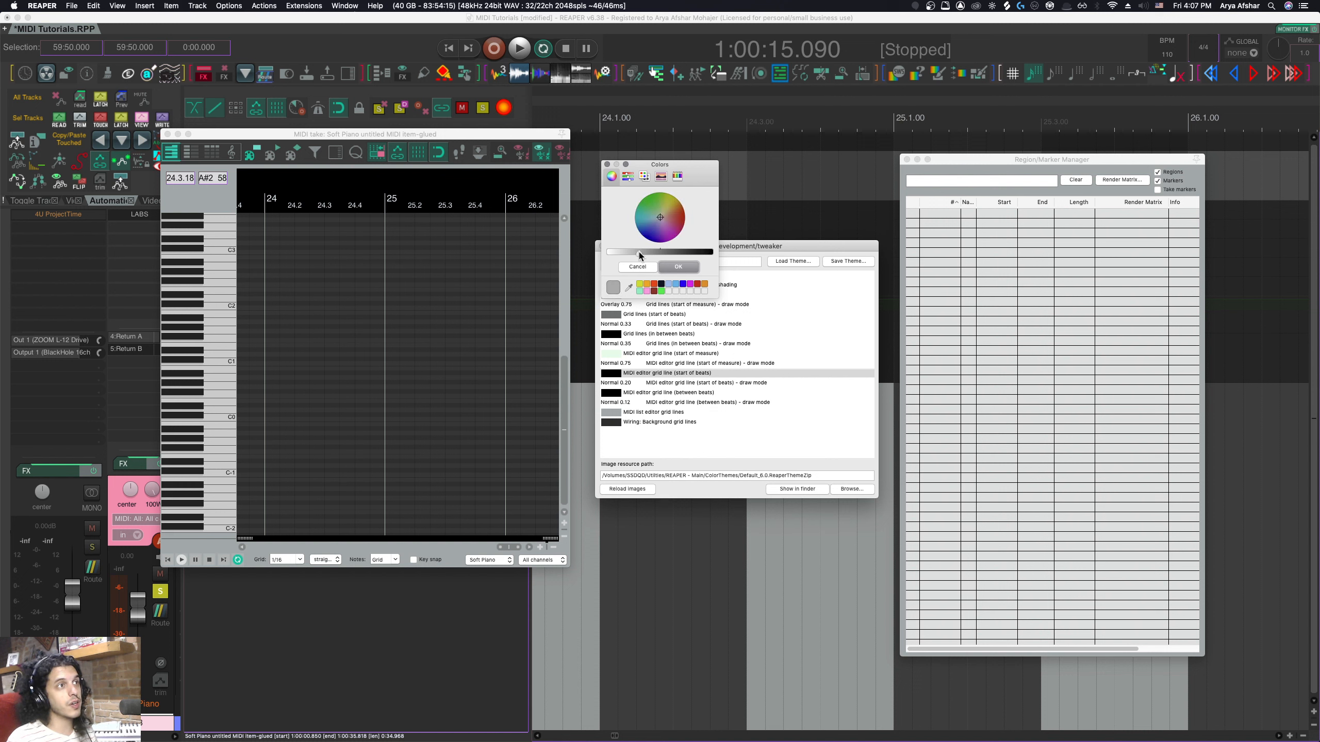
{"action": "left_click", "coordinate": [669, 262]}
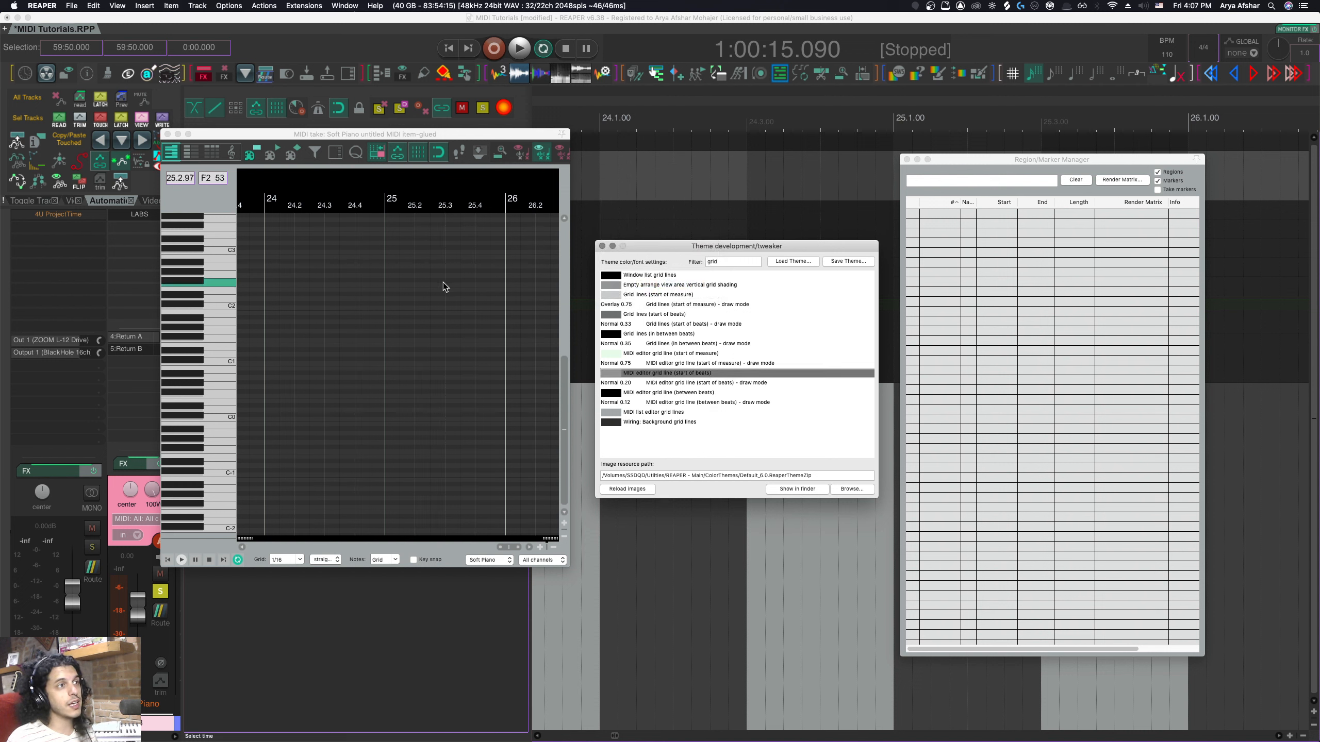
Try a dark grey colour for the MIDI editor grid lines between beats.
{"action": "double_click", "coordinate": [700, 392]}
{"action": "left_click_drag", "start_coordinate": [635, 251], "coordinate": [667, 254]}
{"action": "left_click", "coordinate": [678, 266]}
{"action": "scroll", "coordinate": [412, 285], "scroll_direction": "up", "scroll_amount": 3}
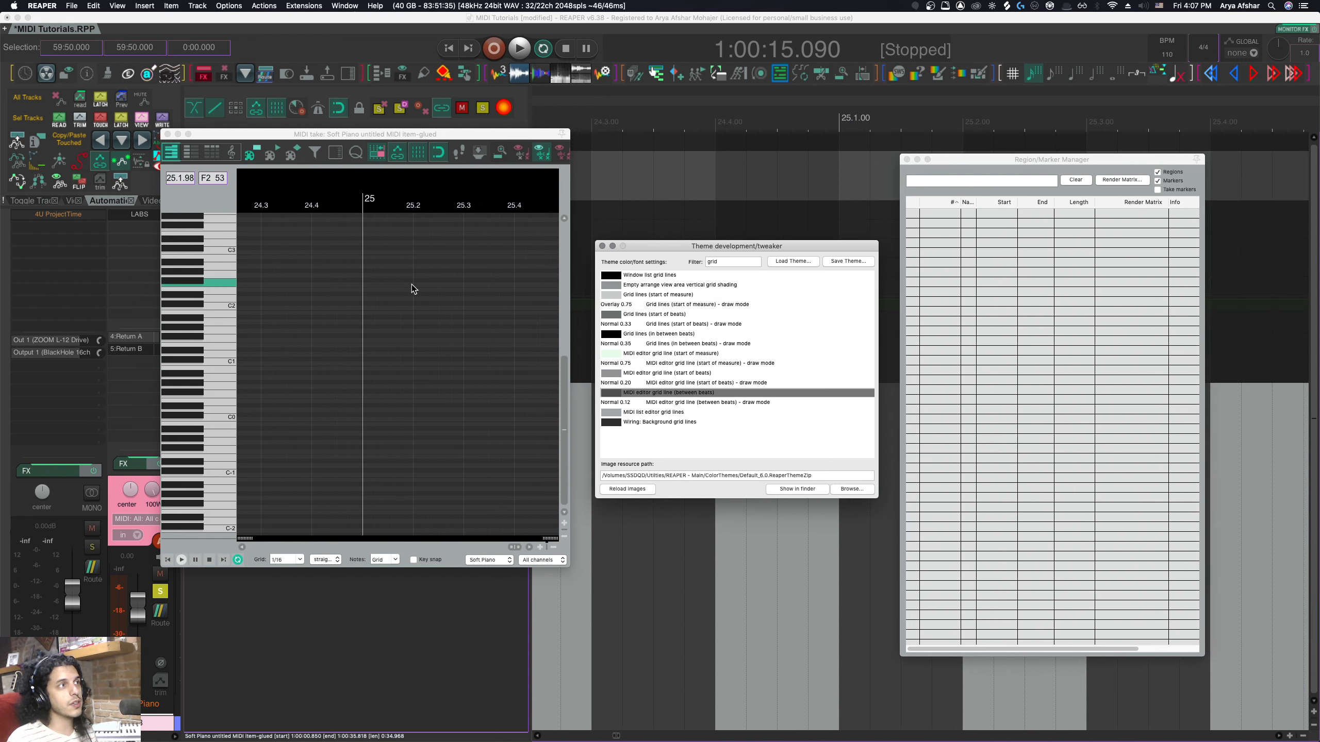
{"action": "scroll", "coordinate": [411, 285], "scroll_direction": "up", "scroll_amount": 3}
Return the colour of the MIDI editor grid lines between beats to black.
{"action": "double_click", "coordinate": [637, 392]}
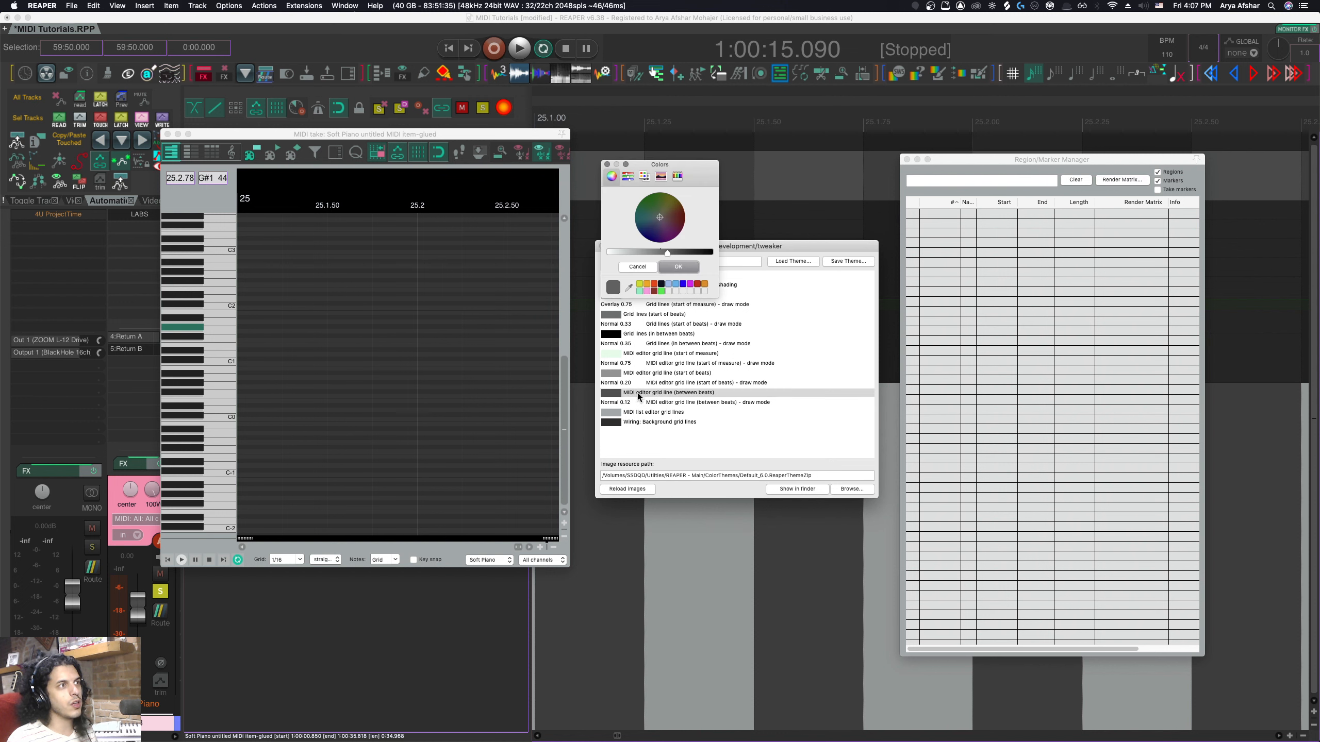
{"action": "left_click_drag", "start_coordinate": [695, 265], "coordinate": [724, 257]}
{"action": "left_click", "coordinate": [685, 267]}
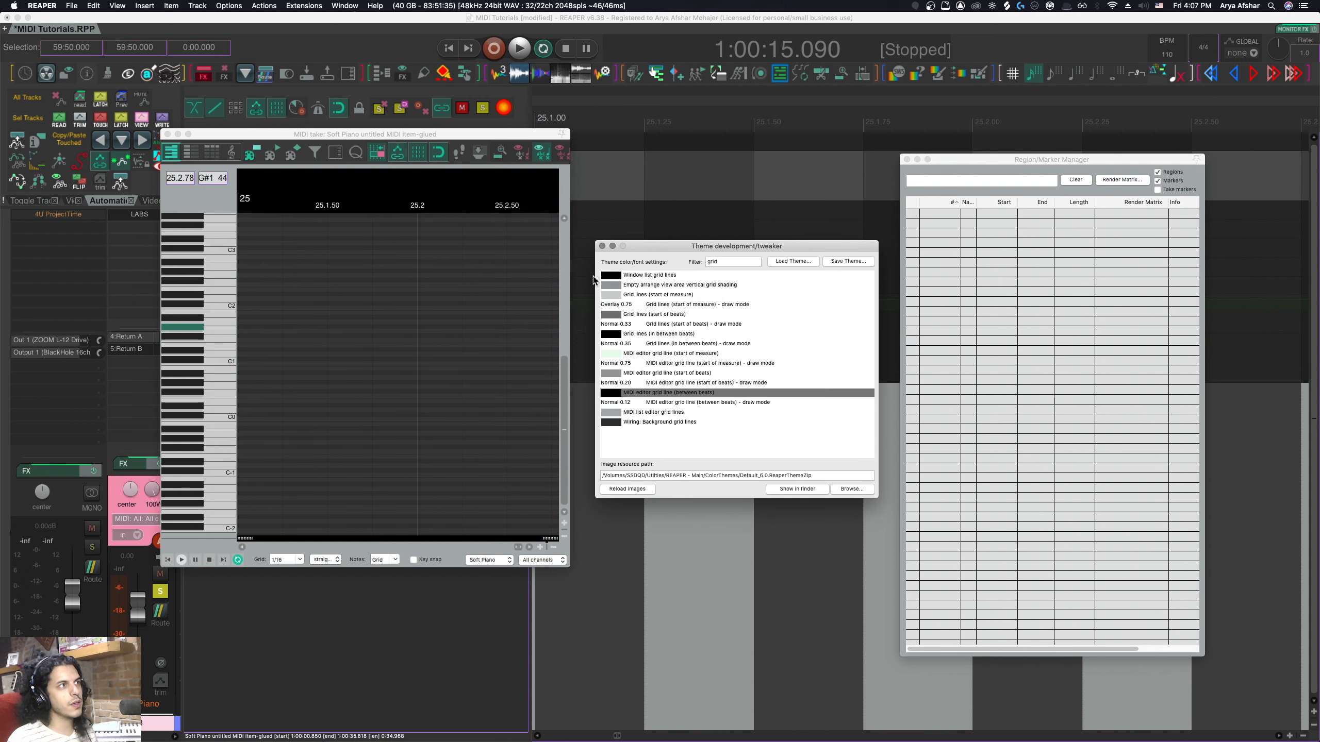
Set the alpha of the MIDI editor's between-beats grid line draw mode to 0.5.
{"action": "scroll", "coordinate": [332, 321], "scroll_direction": "down", "scroll_amount": 3}
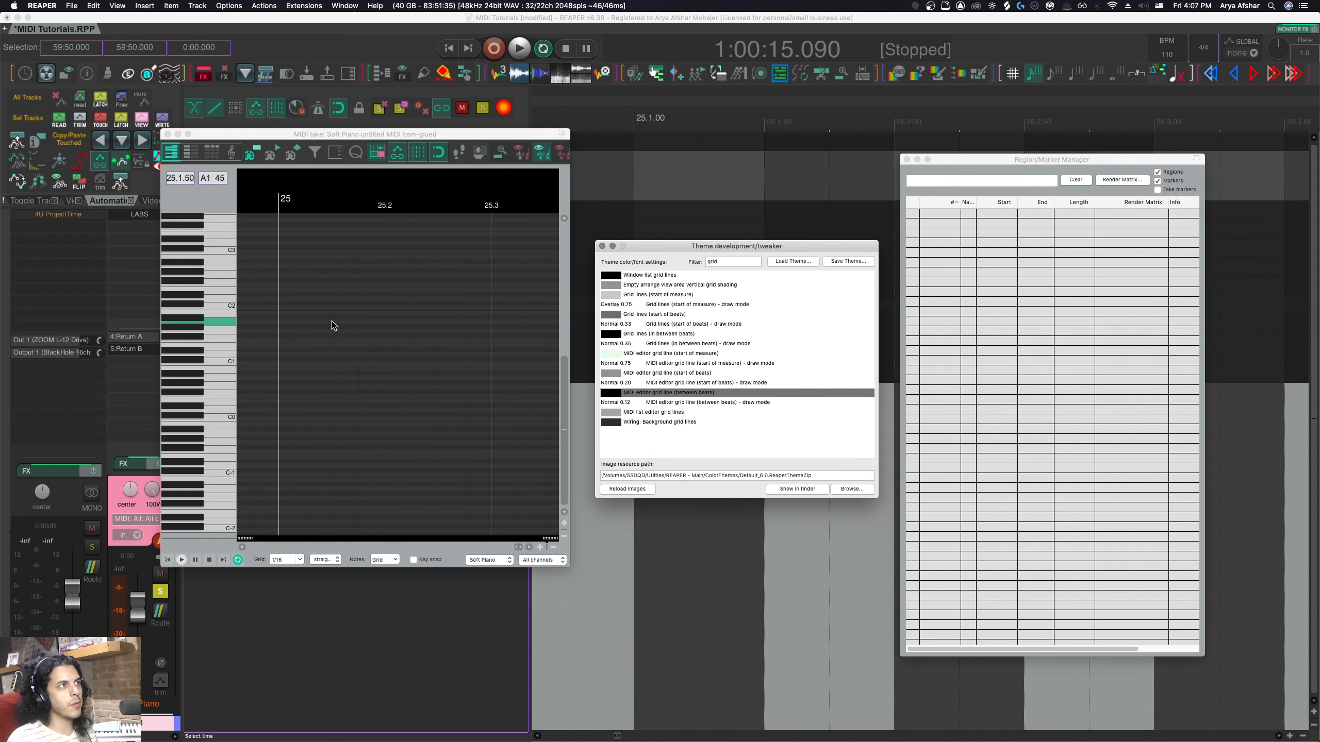
{"action": "double_click", "coordinate": [638, 403]}
{"action": "left_click", "coordinate": [681, 367]}
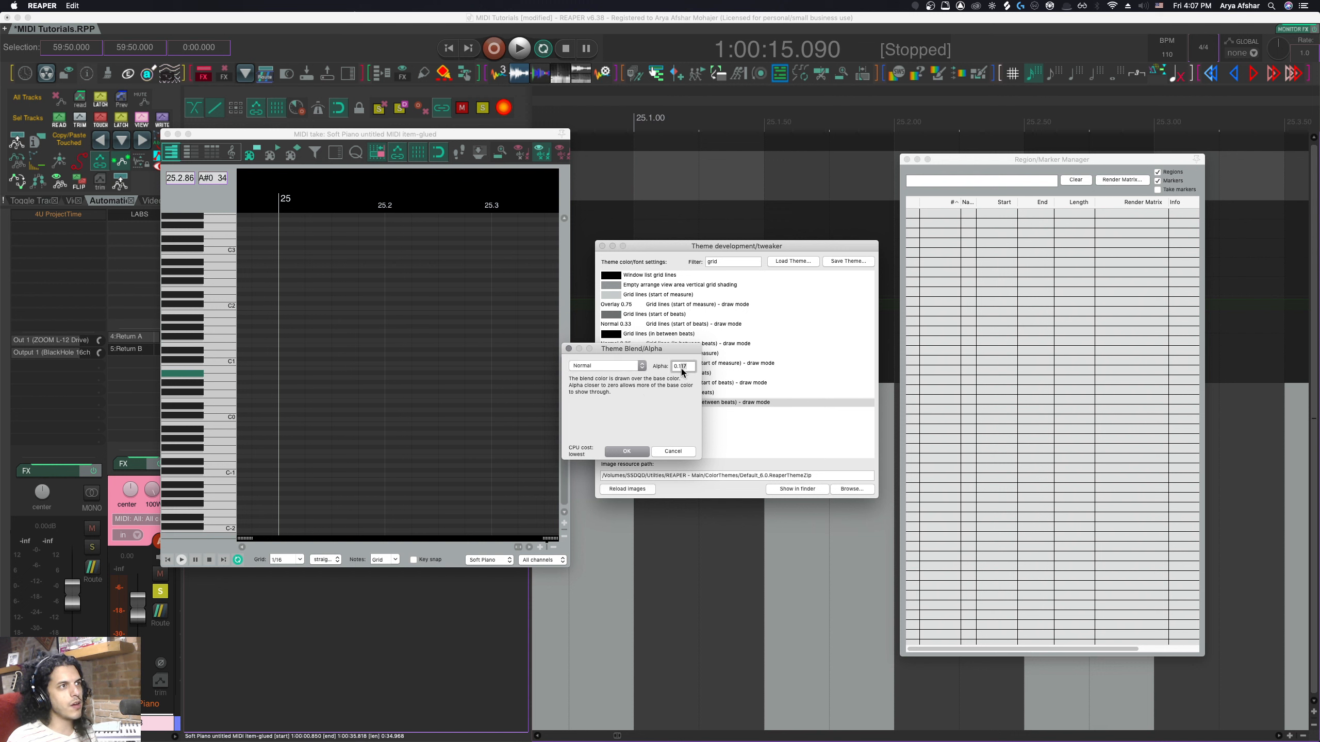
{"action": "type", "text": "0.5"}
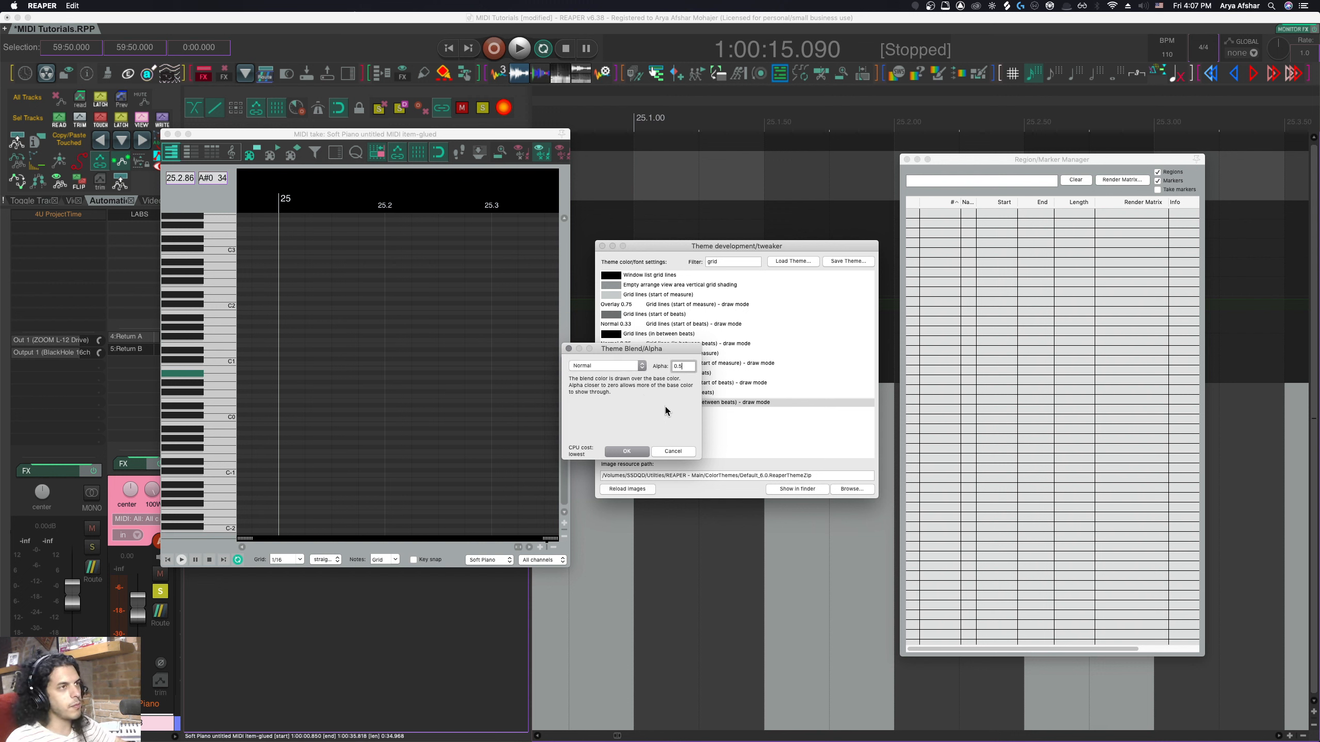
{"action": "left_click", "coordinate": [625, 452]}
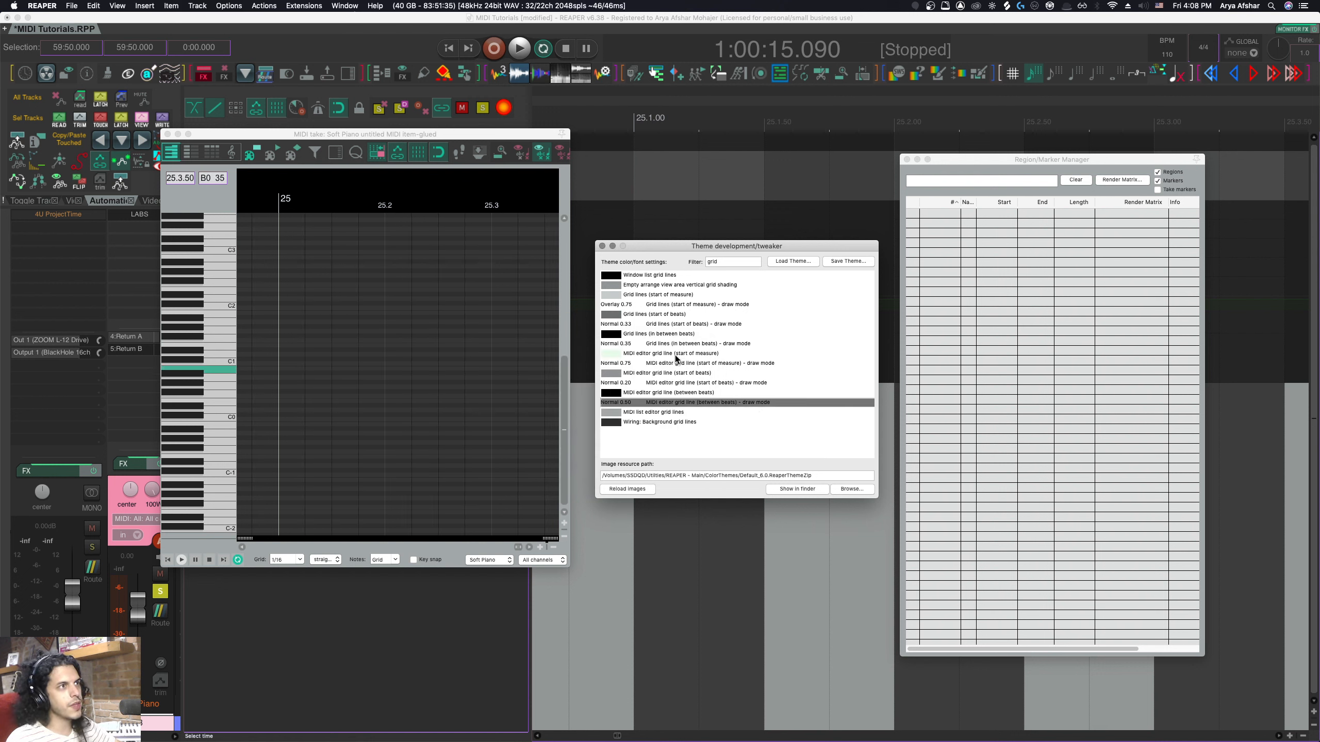
Set the alpha of the MIDI editor's start-of-measure grid line draw mode to 1.
{"action": "double_click", "coordinate": [624, 364]}
{"action": "type", "text": "1"}
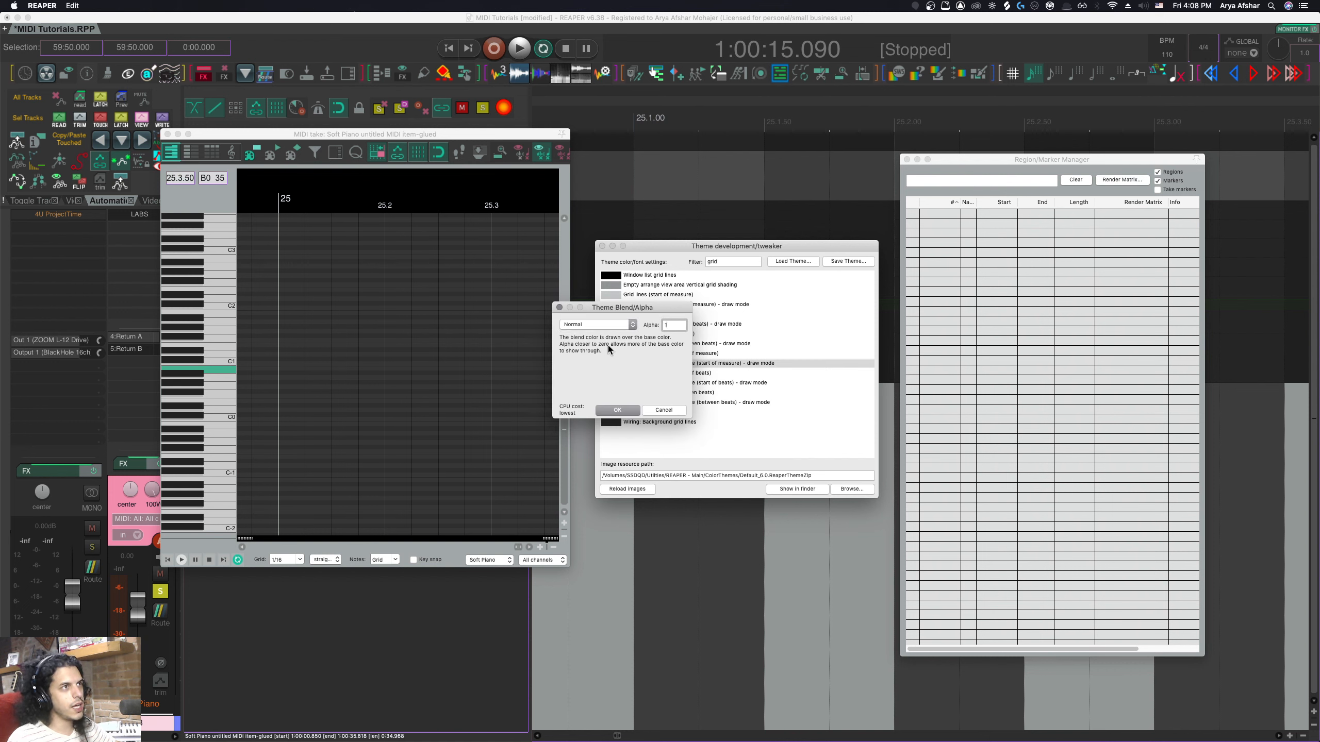
{"action": "left_click", "coordinate": [617, 411]}
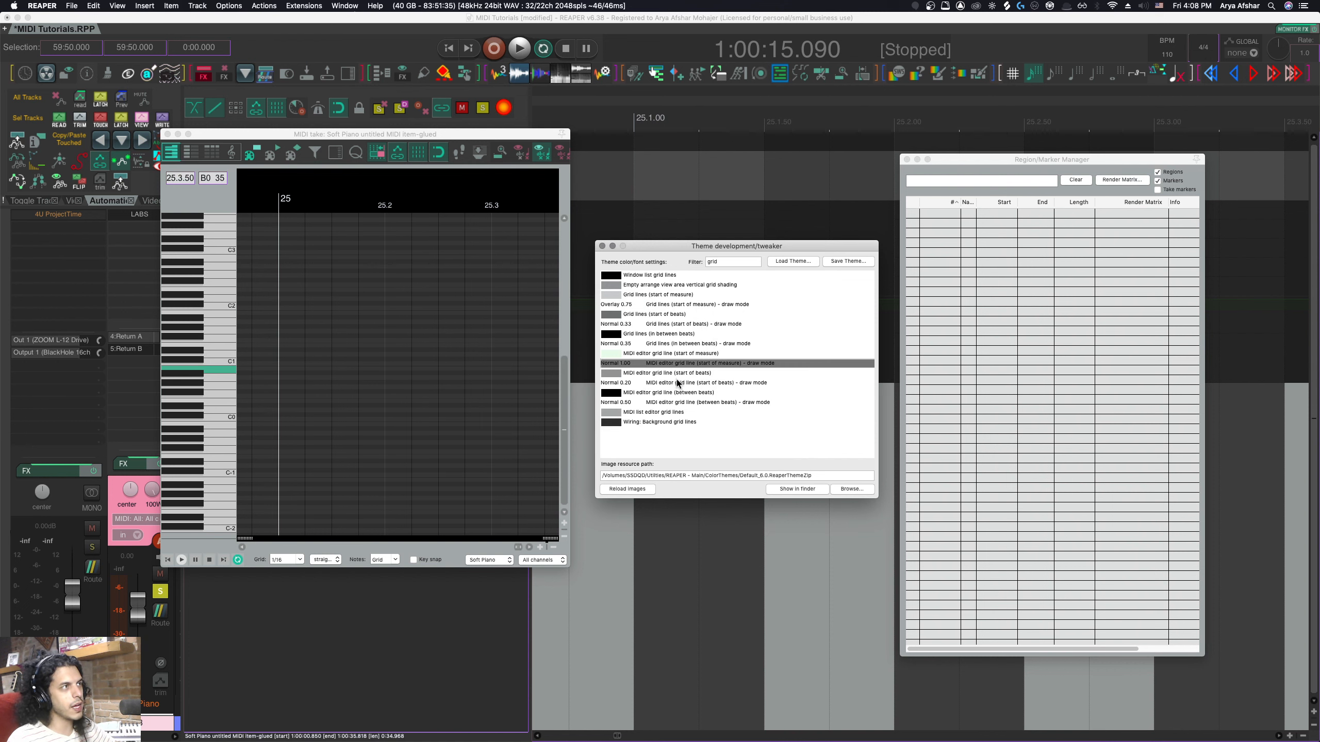
Set the alpha of the MIDI editor's start-of-beats grid line draw mode to 0.7 and check the grid at different zoom levels.
{"action": "double_click", "coordinate": [627, 384]}
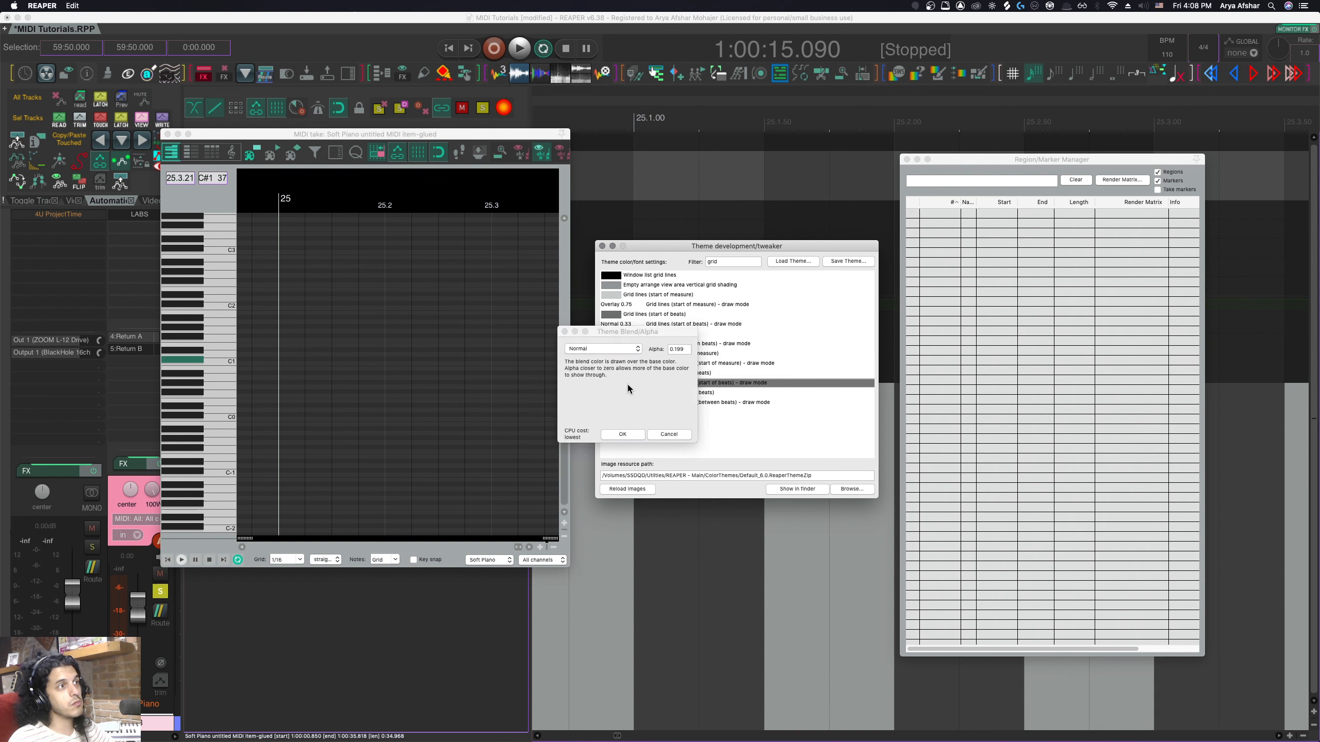
{"action": "left_click", "coordinate": [683, 349]}
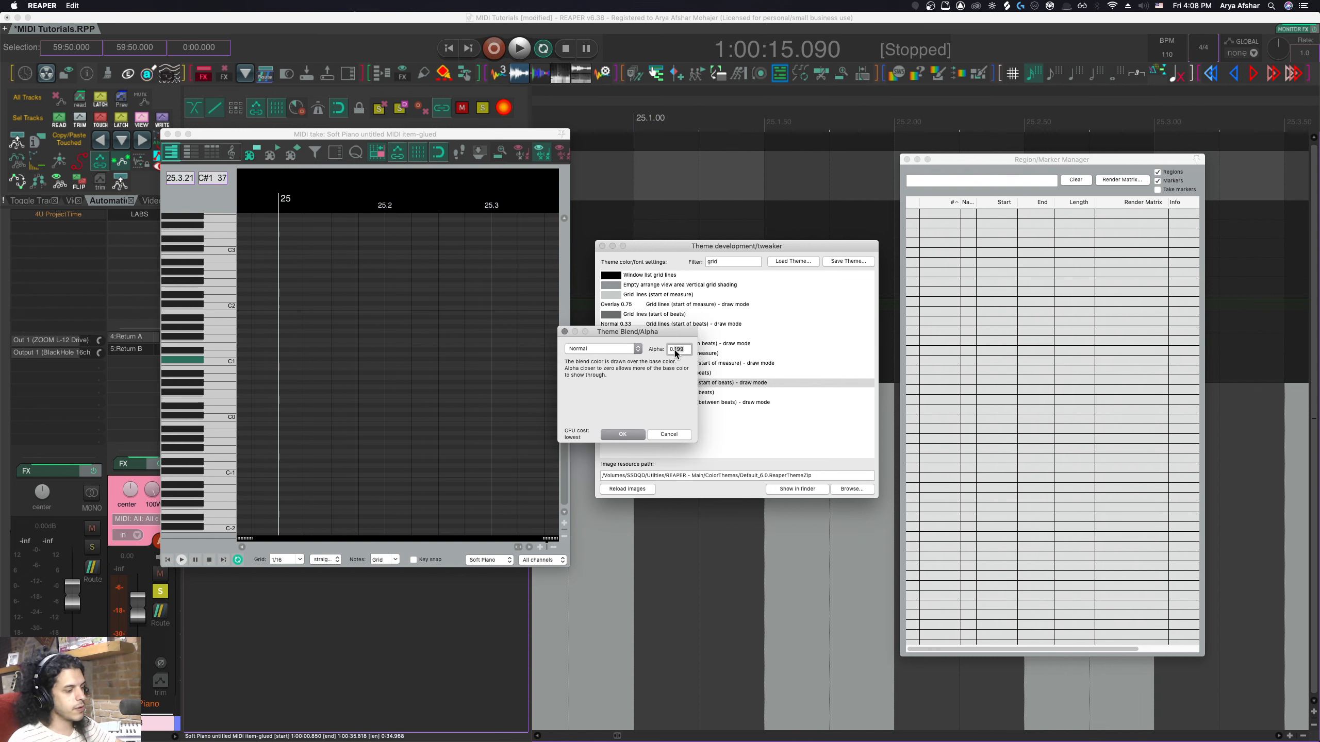
{"action": "type", "text": "7"}
{"action": "left_click", "coordinate": [636, 432]}
{"action": "scroll", "coordinate": [380, 373], "scroll_direction": "down", "scroll_amount": 10}
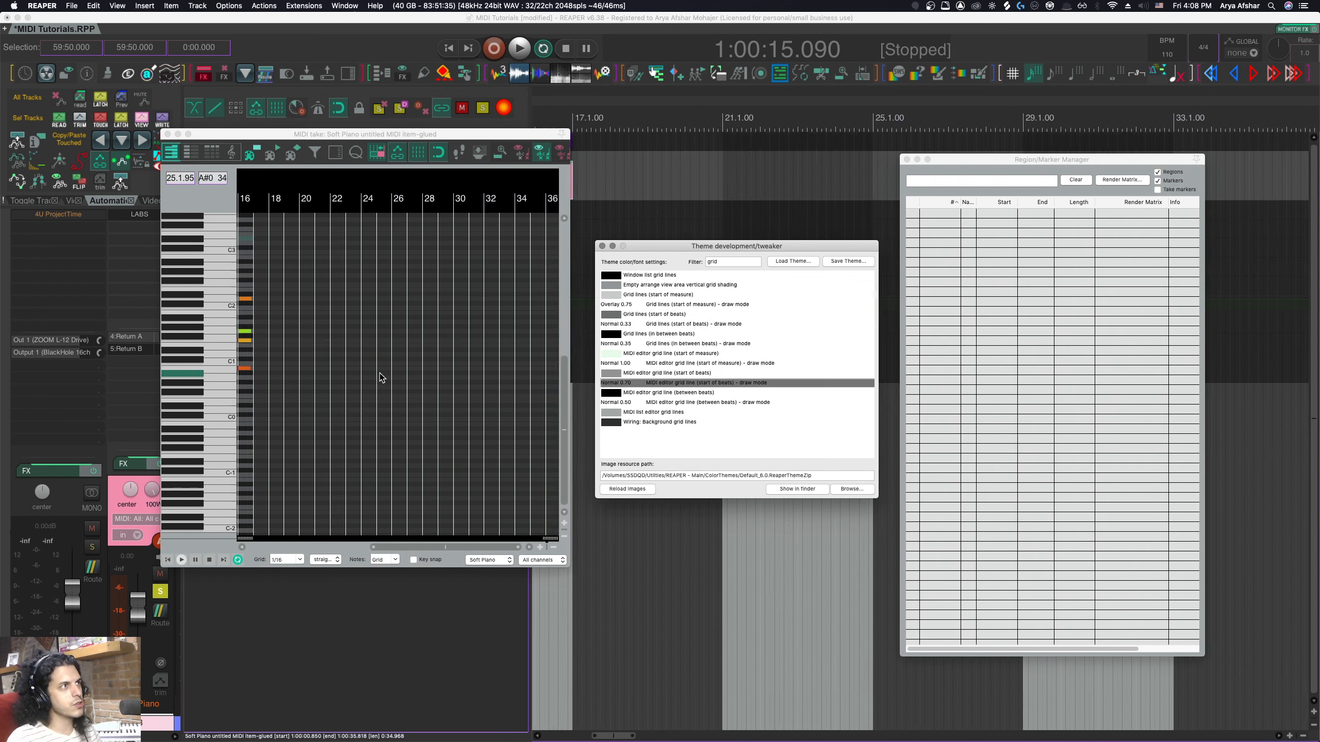
{"action": "scroll", "coordinate": [380, 373], "scroll_direction": "up", "scroll_amount": 10}
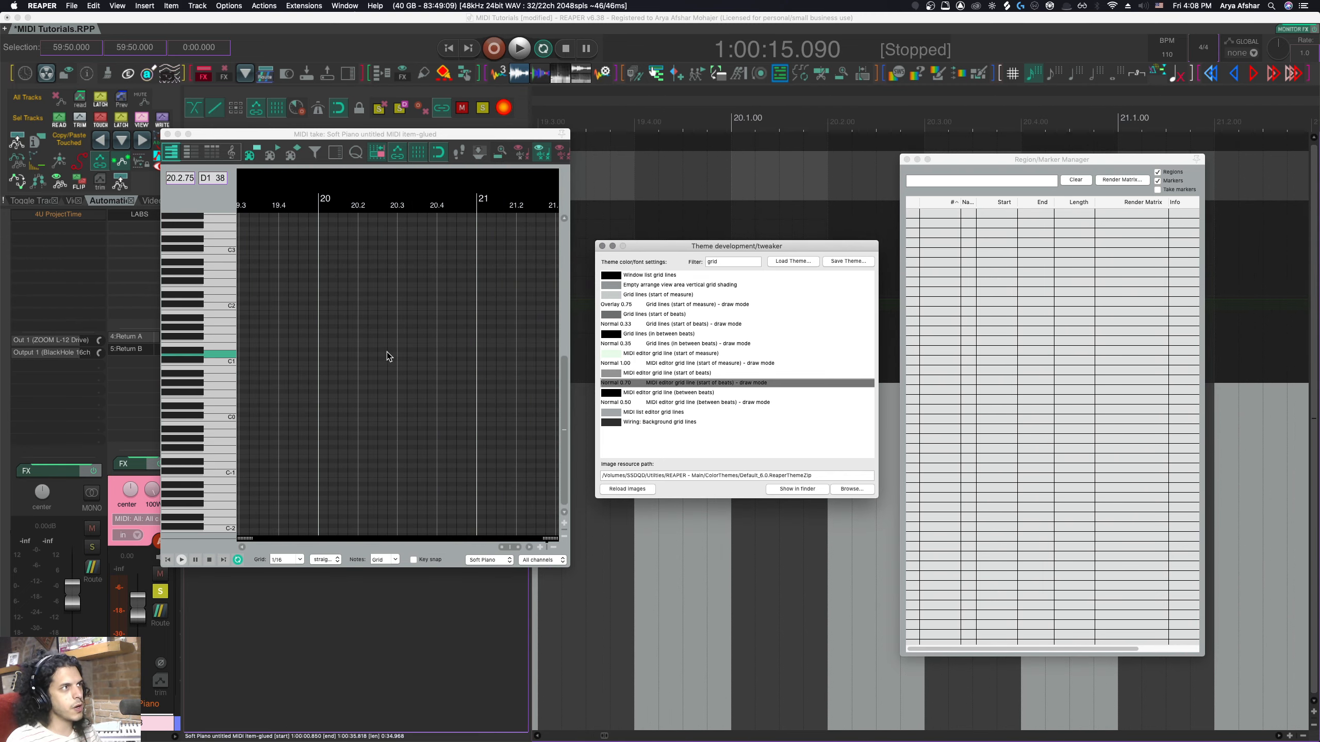
{"action": "scroll", "coordinate": [323, 290], "scroll_direction": "up", "scroll_amount": 2}
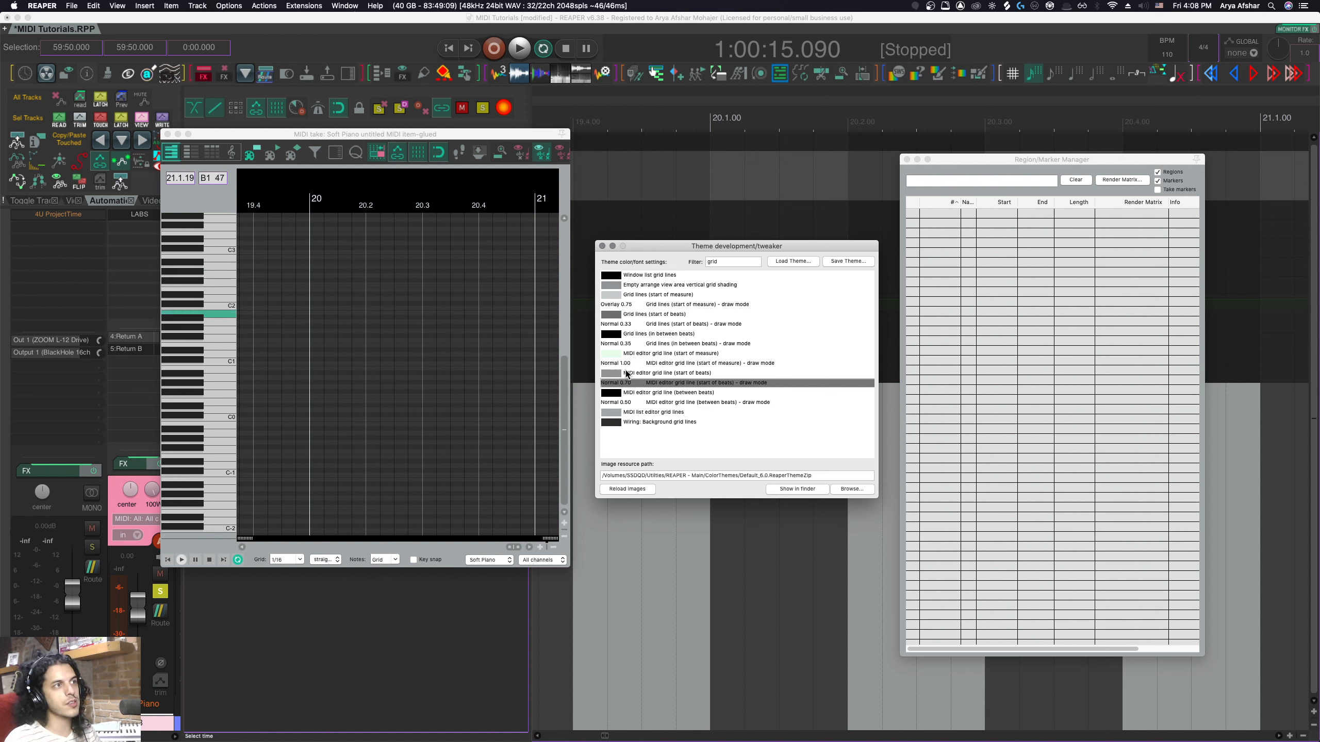
Filter the theme colour settings by "background" and close the MIDI editor window.
{"action": "double_click", "coordinate": [714, 262]}
{"action": "type", "text": "backgroun"}
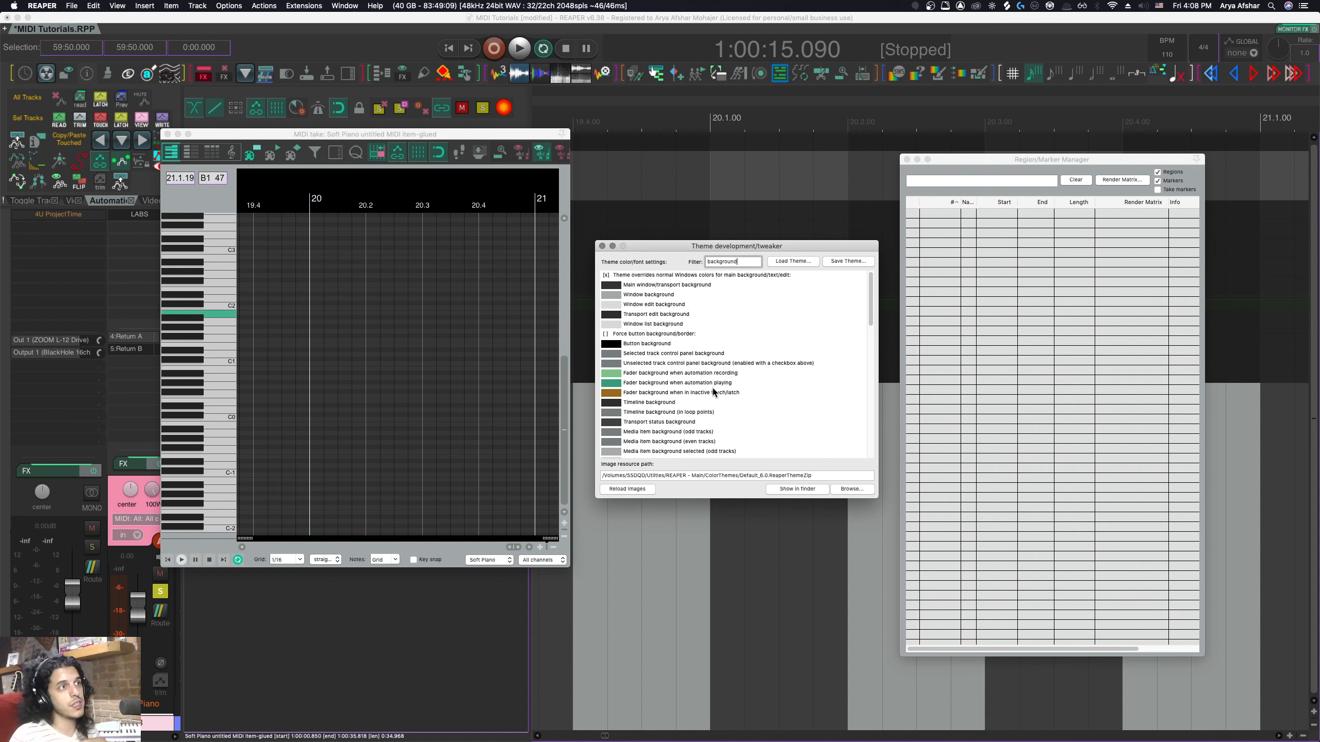
{"action": "scroll", "coordinate": [724, 372], "scroll_direction": "down", "scroll_amount": 5}
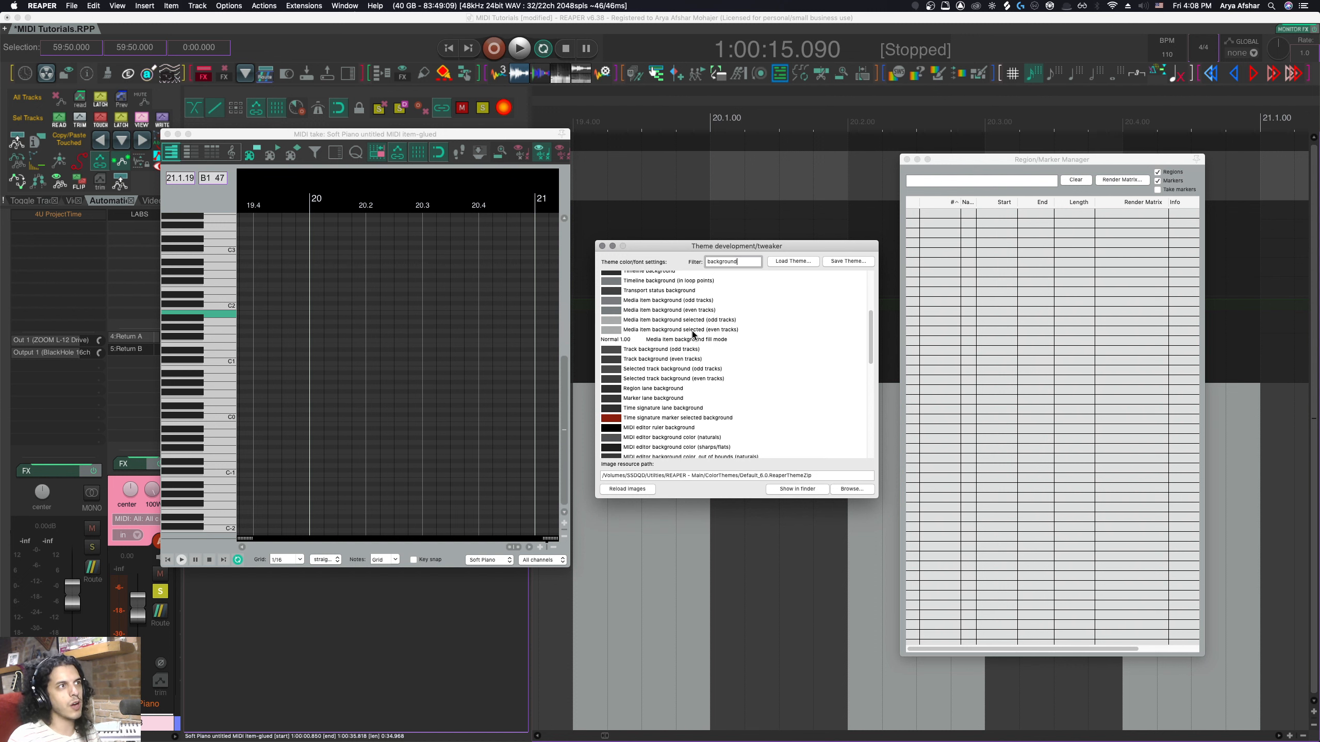
{"action": "left_click", "coordinate": [167, 134]}
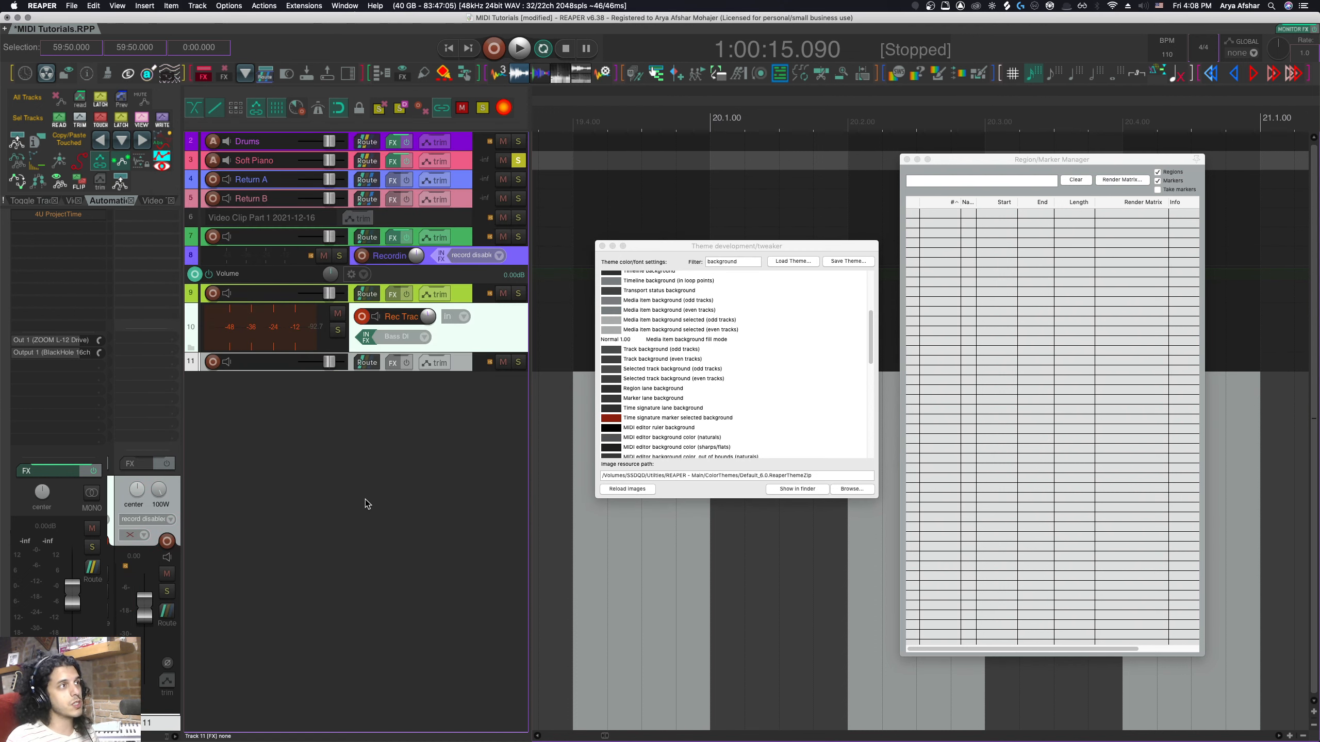
Darken the media item background colour for even tracks to dark grey and move the theme tweaker window off the arrange view.
{"action": "scroll", "coordinate": [578, 229], "scroll_direction": "left", "scroll_amount": 3}
{"action": "scroll", "coordinate": [578, 229], "scroll_direction": "down", "scroll_amount": 3}
{"action": "double_click", "coordinate": [609, 311]}
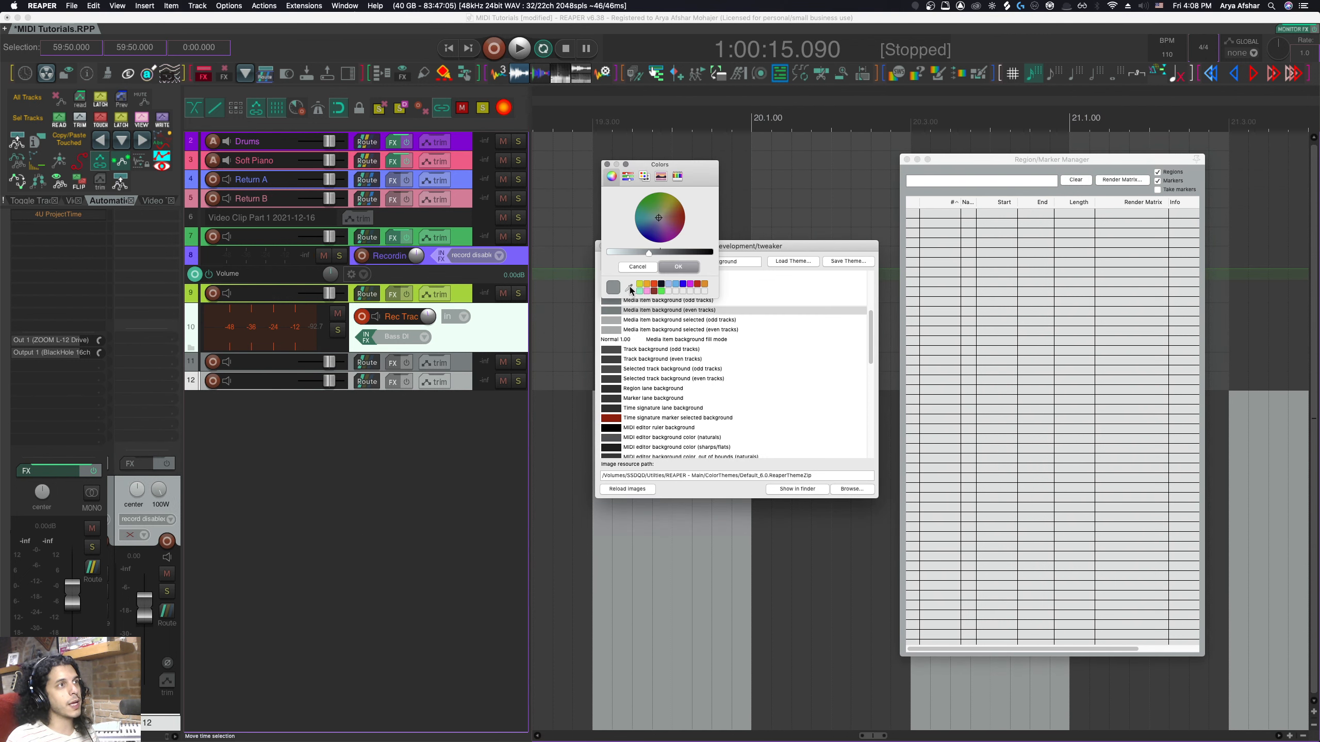
{"action": "left_click_drag", "start_coordinate": [649, 253], "coordinate": [985, 325]}
{"action": "left_click", "coordinate": [672, 270]}
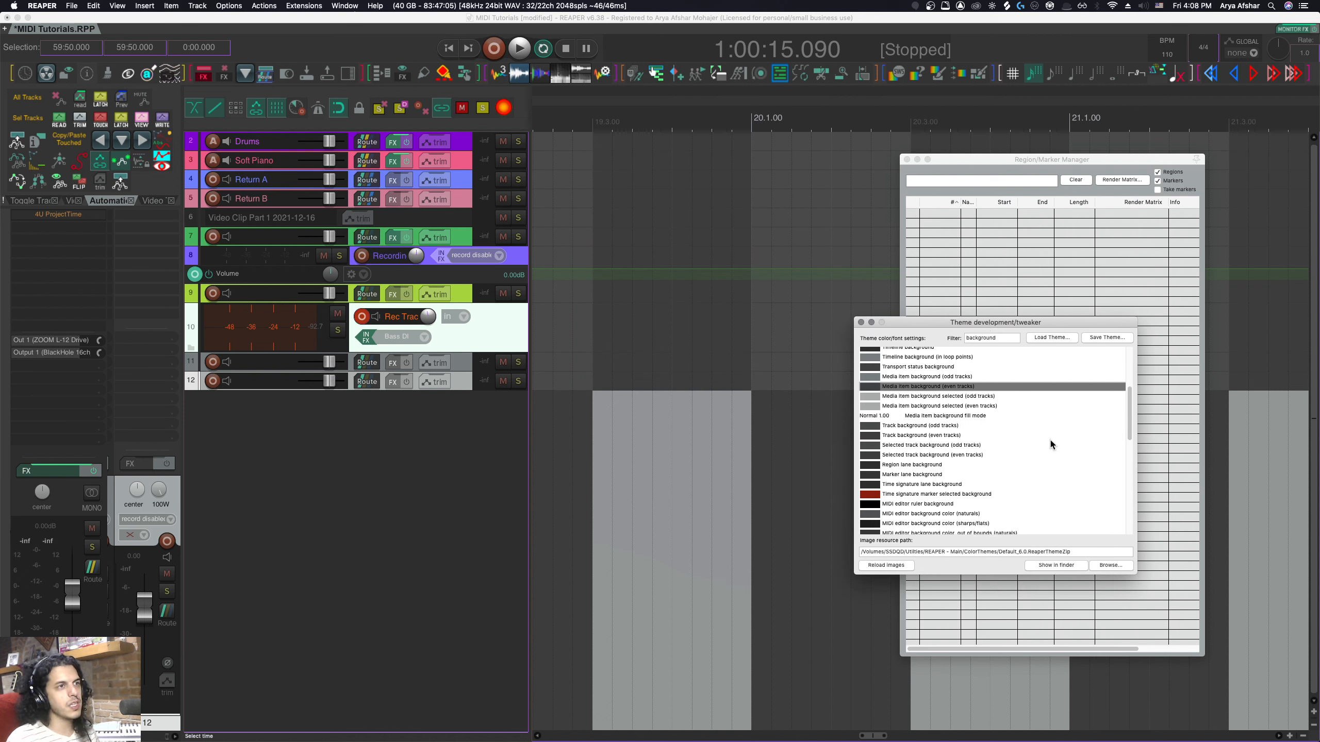
Filter the theme colour settings by "odd" and lighten the track background colour for odd tracks to light grey.
{"action": "scroll", "coordinate": [982, 399], "scroll_direction": "up", "scroll_amount": 4}
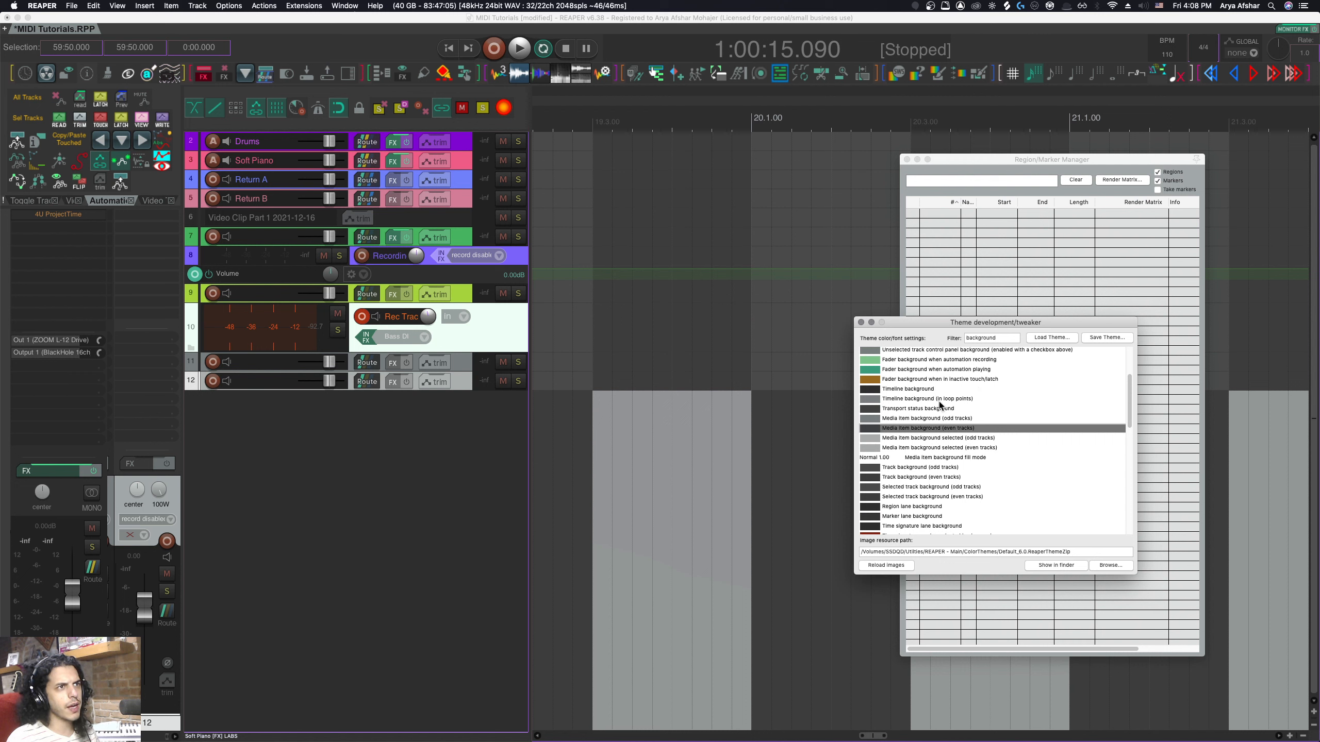
{"action": "scroll", "coordinate": [982, 409], "scroll_direction": "down", "scroll_amount": 2}
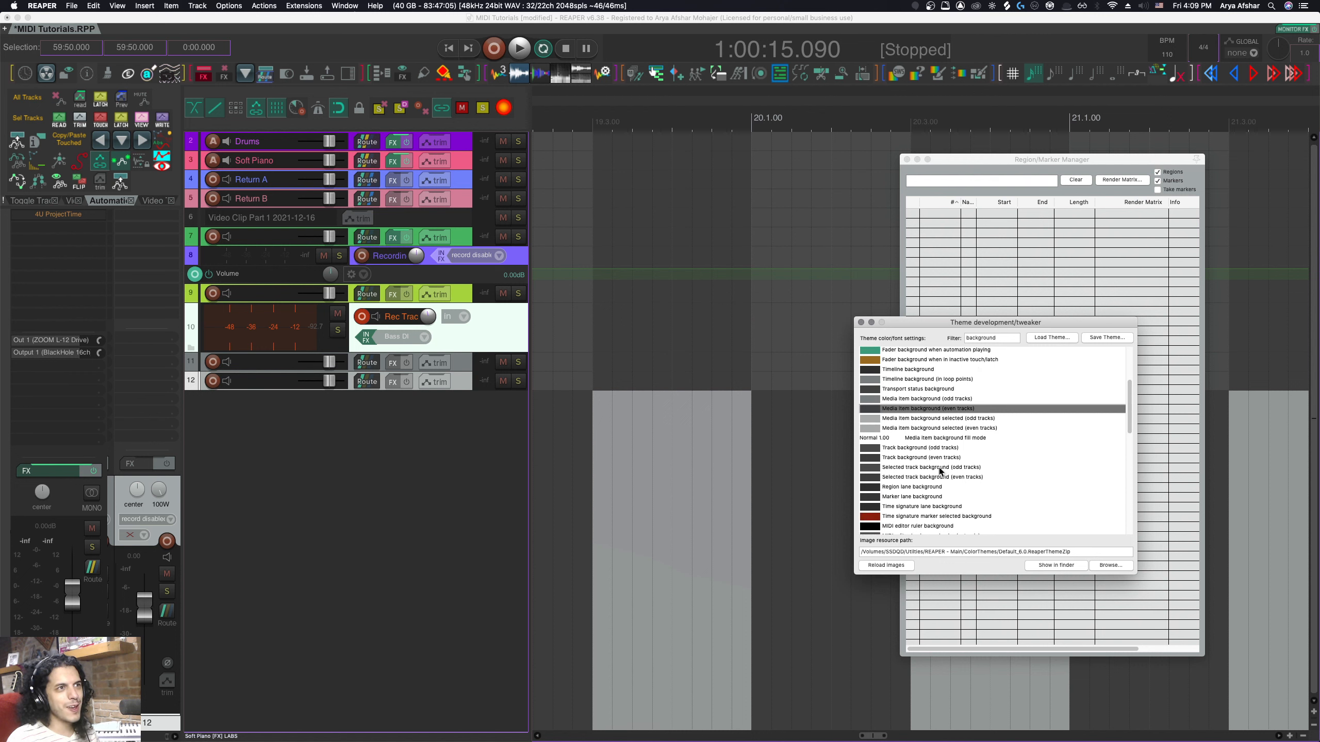
{"action": "scroll", "coordinate": [938, 468], "scroll_direction": "down", "scroll_amount": 6}
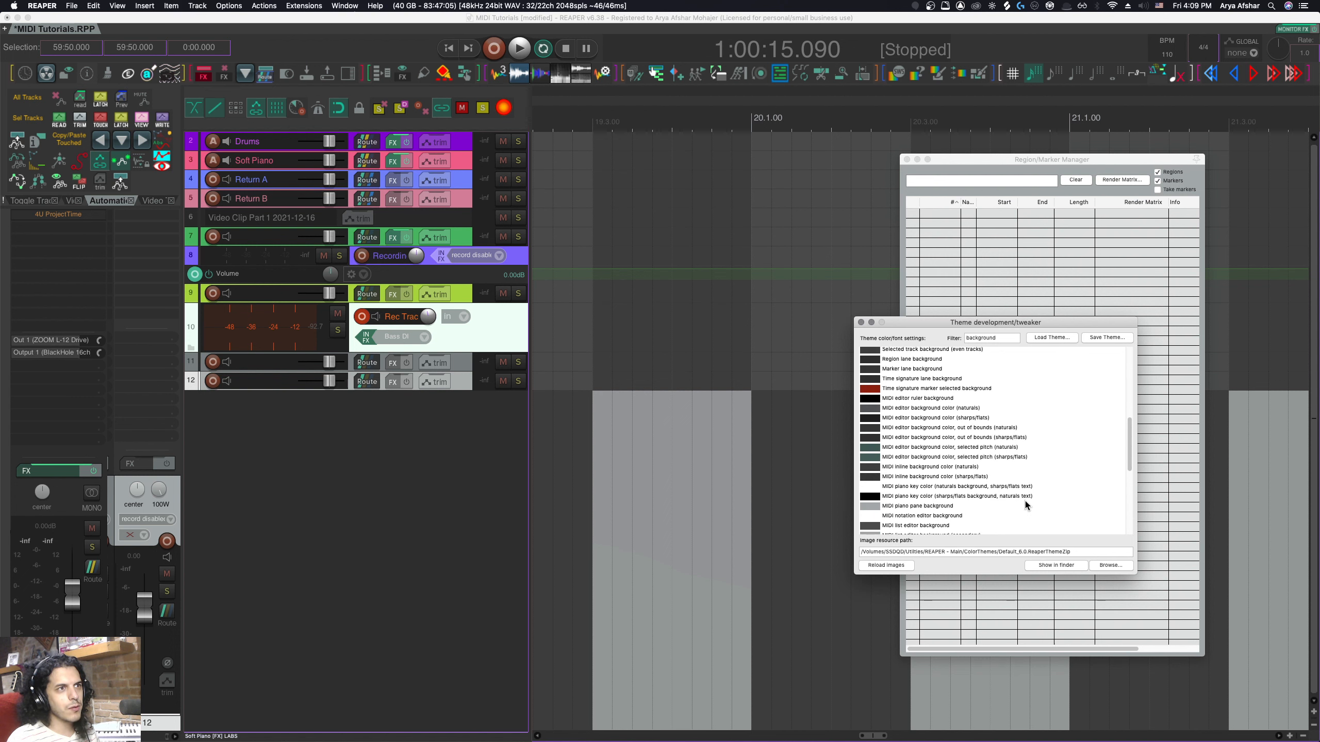
{"action": "scroll", "coordinate": [1025, 501], "scroll_direction": "down", "scroll_amount": 1}
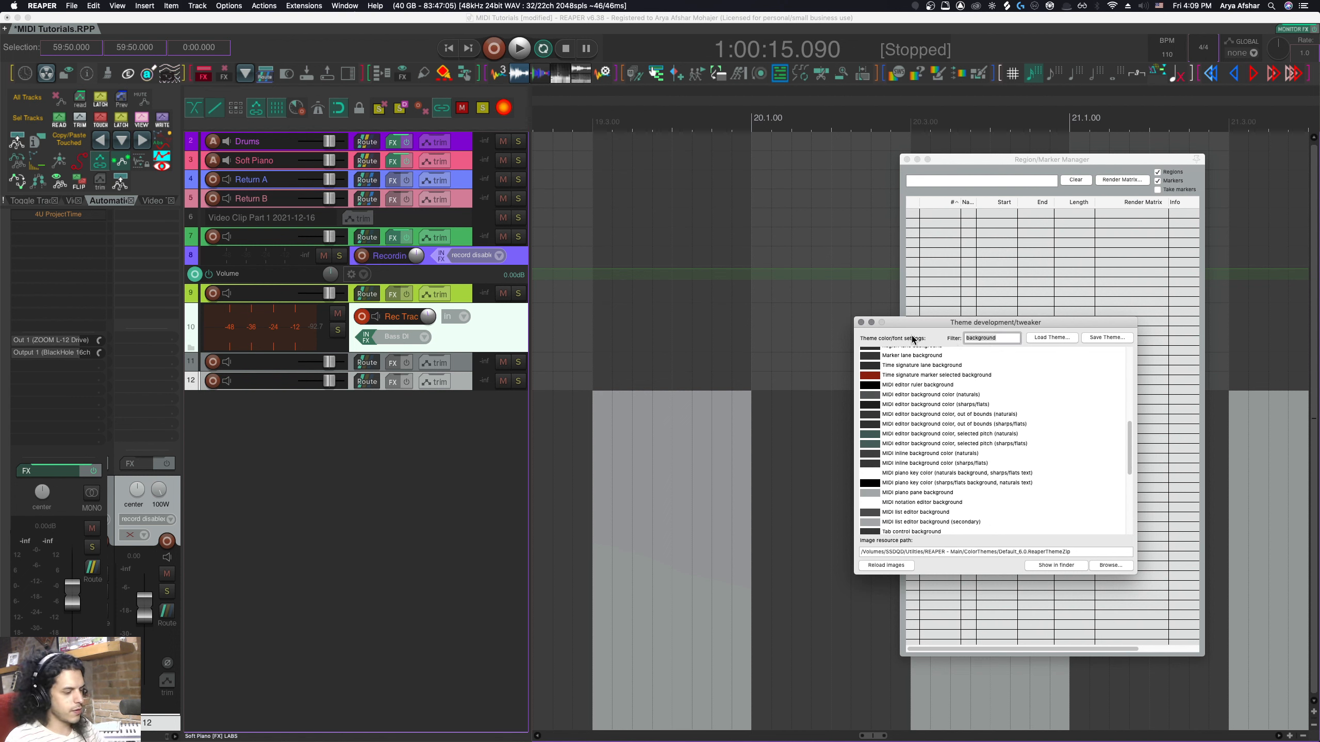
{"action": "type", "text": "odd"}
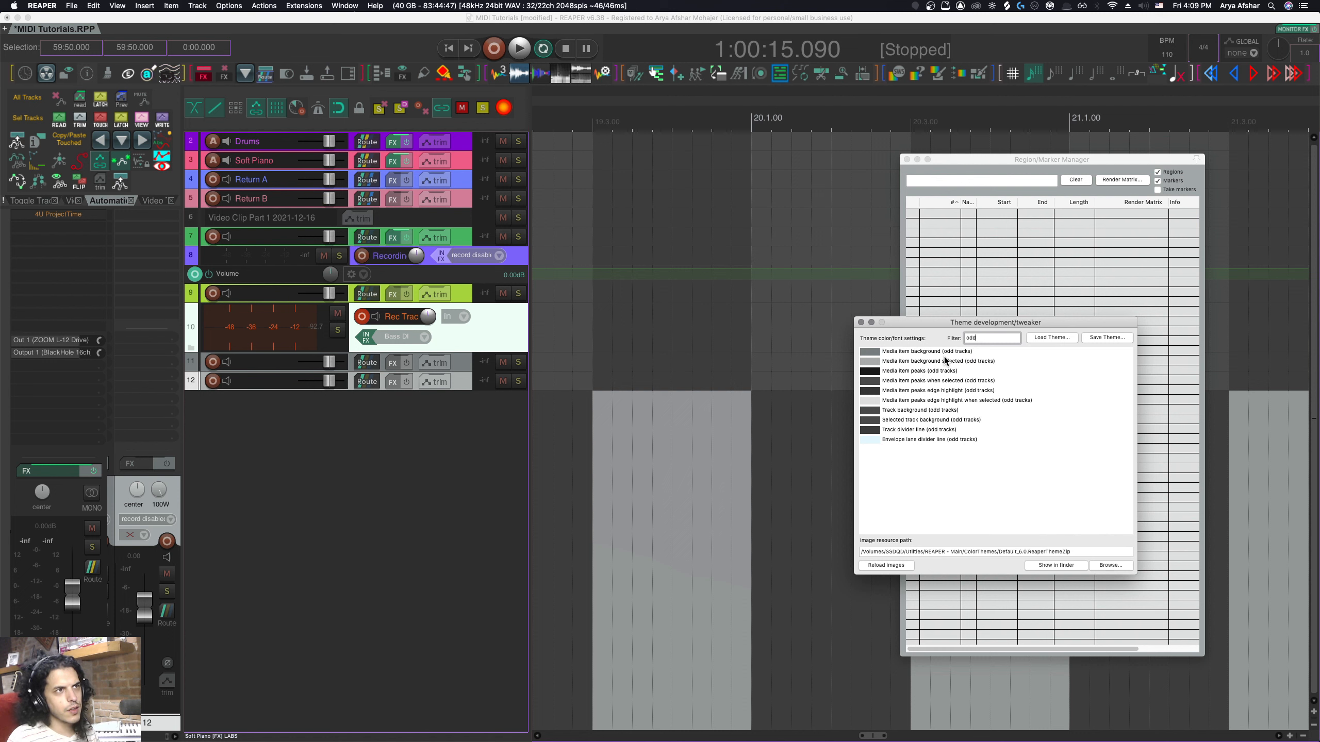
{"action": "double_click", "coordinate": [949, 415]}
{"action": "left_click", "coordinate": [632, 252]}
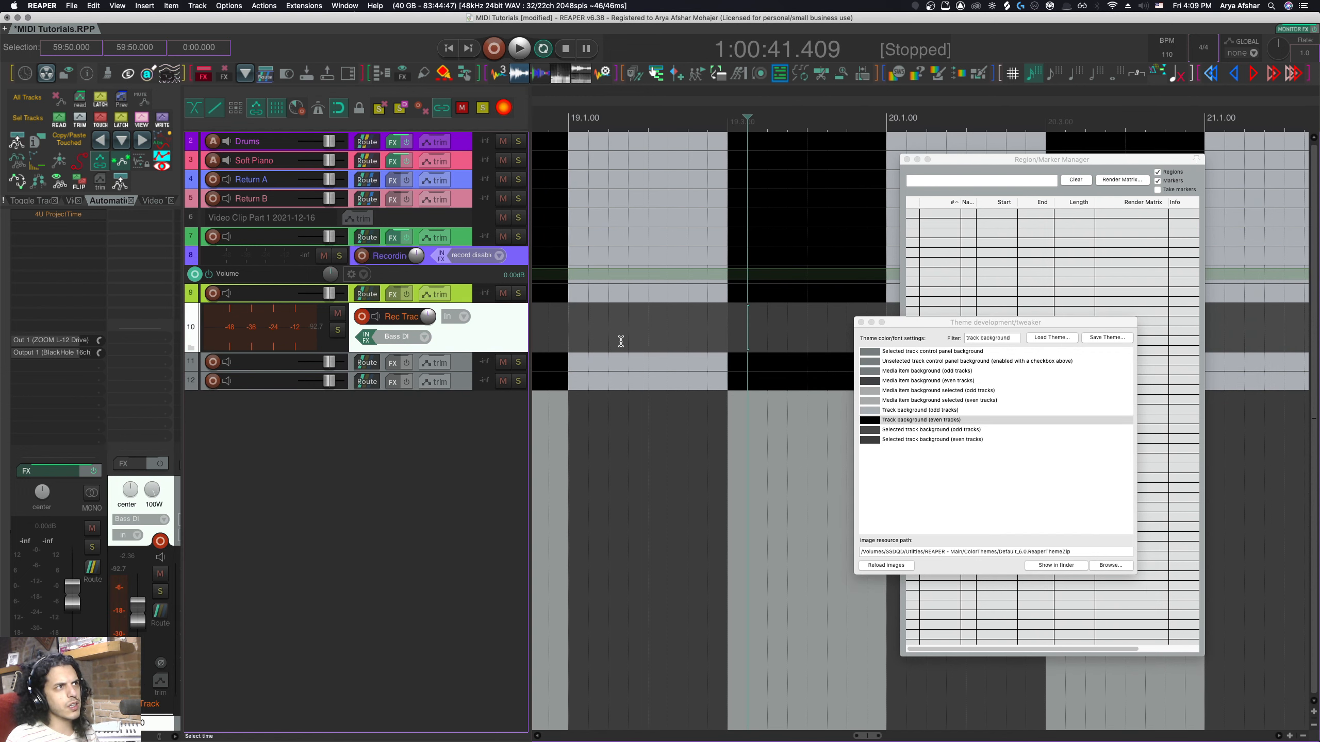
Compare the odd and even track backgrounds by selecting different tracks and viewing the arrange view at several zoom levels.
{"action": "left_click", "coordinate": [588, 298]}
{"action": "left_click", "coordinate": [602, 238]}
{"action": "scroll", "coordinate": [602, 304], "scroll_direction": "down", "scroll_amount": 1}
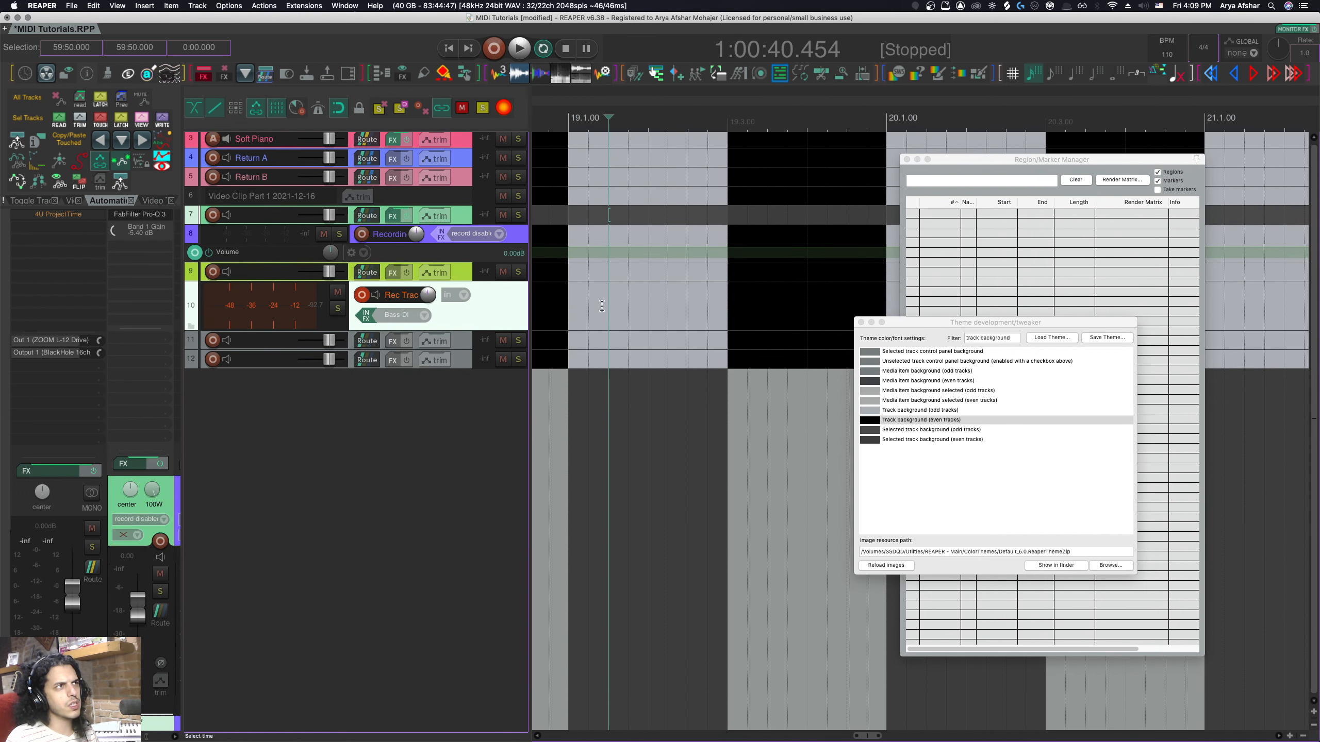
{"action": "scroll", "coordinate": [619, 294], "scroll_direction": "up", "scroll_amount": 1}
{"action": "scroll", "coordinate": [637, 289], "scroll_direction": "down", "scroll_amount": 8}
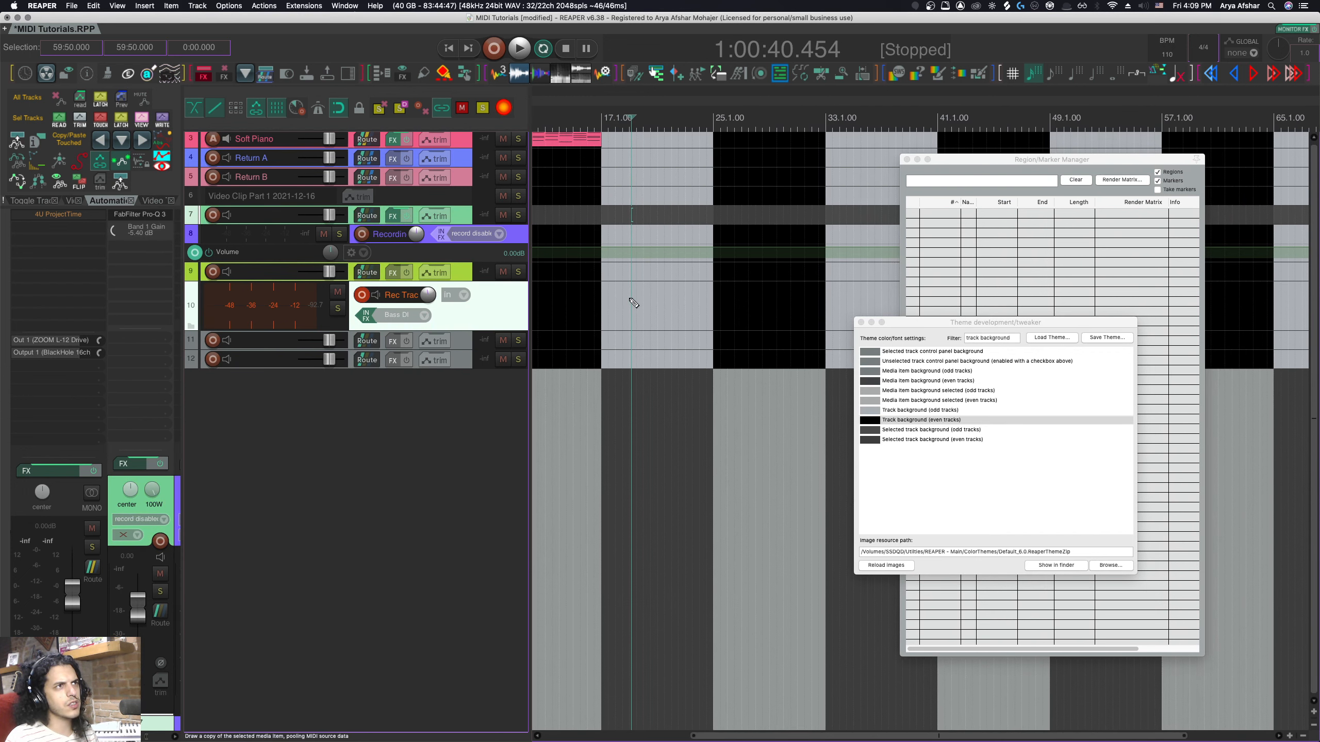
{"action": "scroll", "coordinate": [634, 304], "scroll_direction": "up", "scroll_amount": 3, "text": "ctrl"}
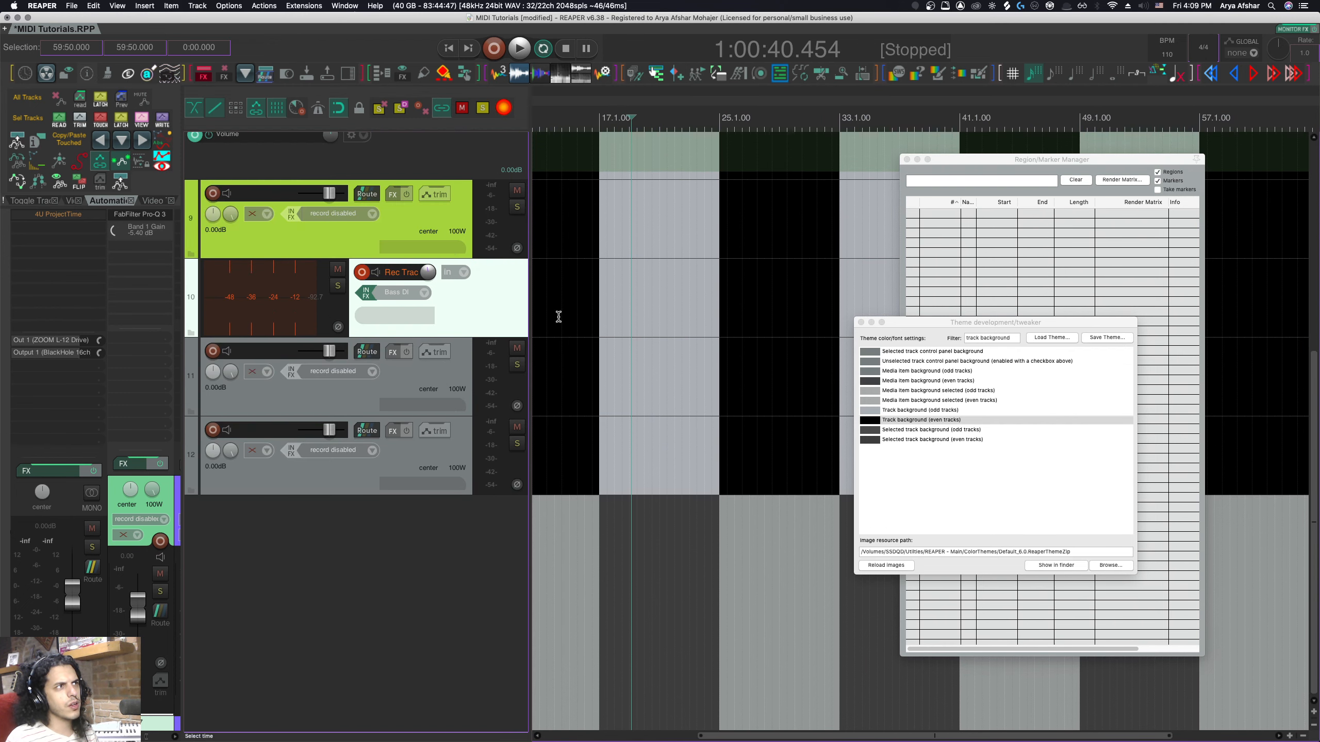
{"action": "left_click", "coordinate": [466, 411]}
{"action": "left_click", "coordinate": [437, 470]}
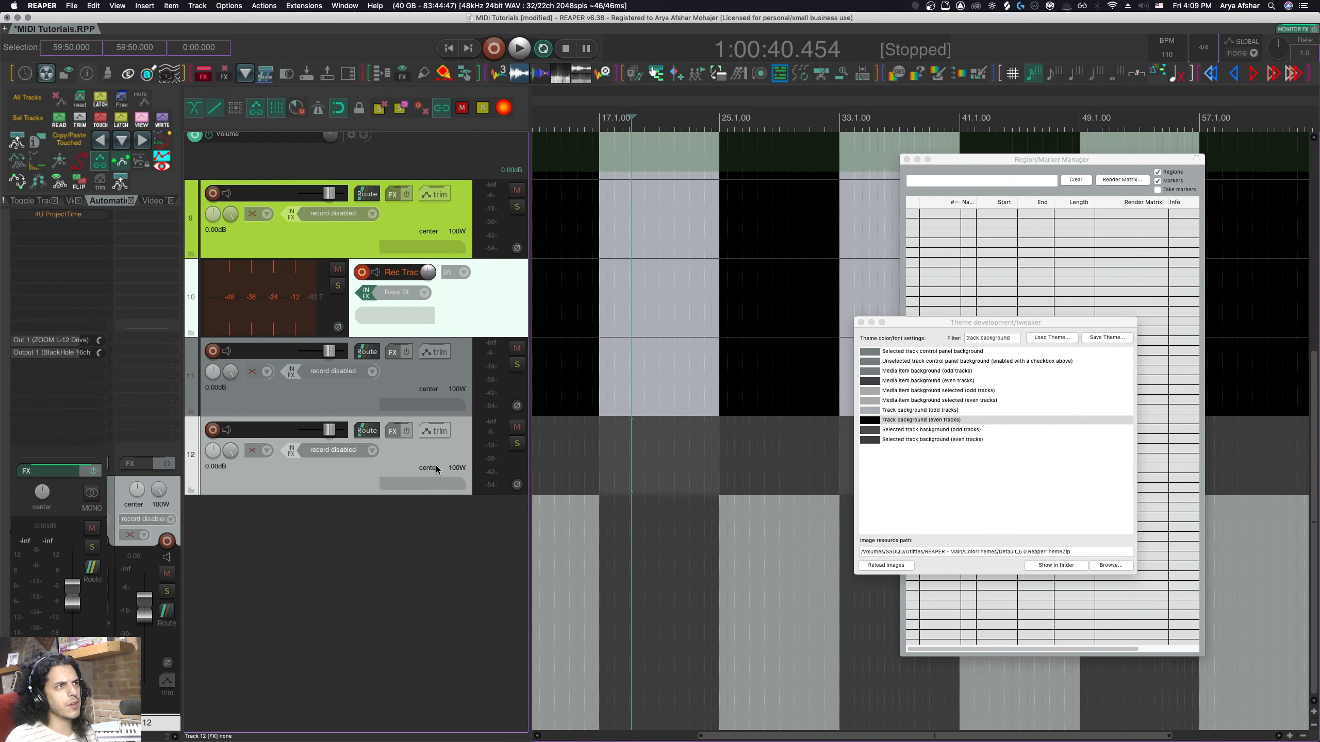
{"action": "left_click", "coordinate": [466, 330]}
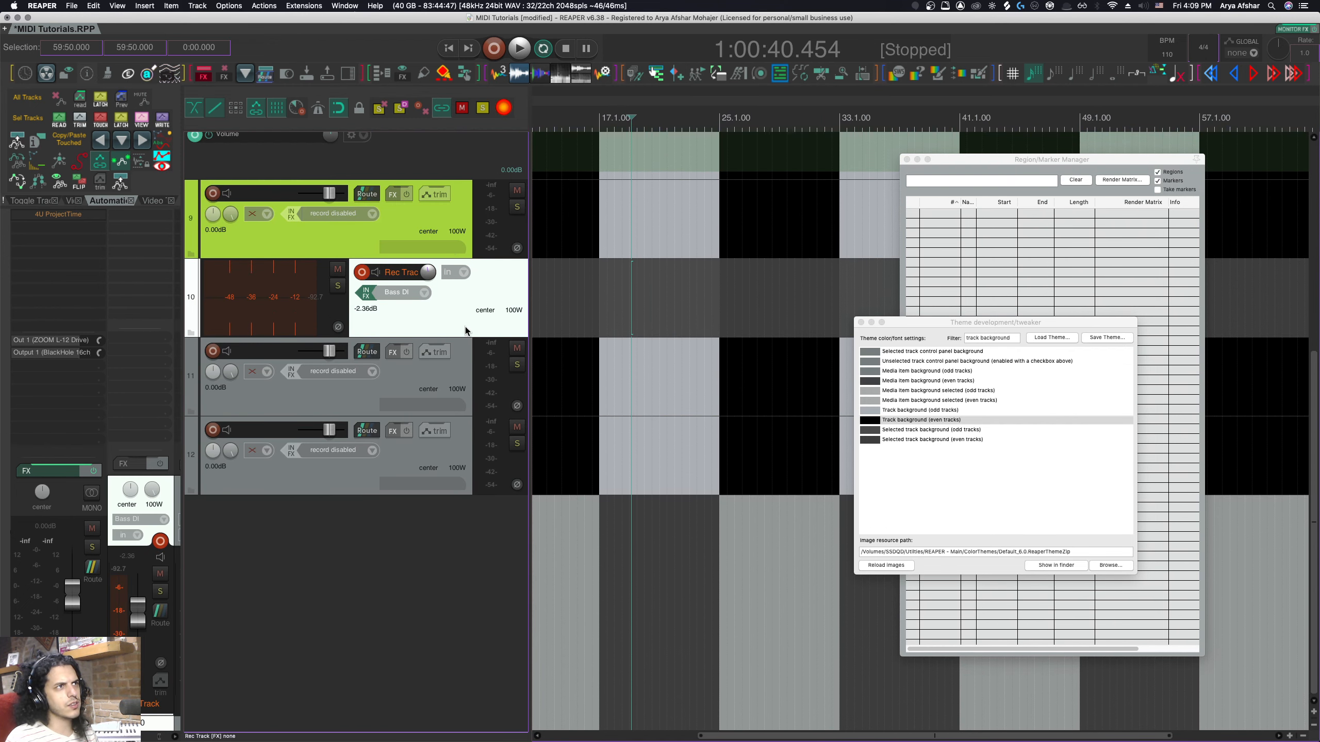
Set the track background colour for even tracks to white and check the whole arrange view.
{"action": "double_click", "coordinate": [921, 420]}
{"action": "left_click_drag", "start_coordinate": [622, 252], "coordinate": [611, 253]}
{"action": "left_click", "coordinate": [665, 267]}
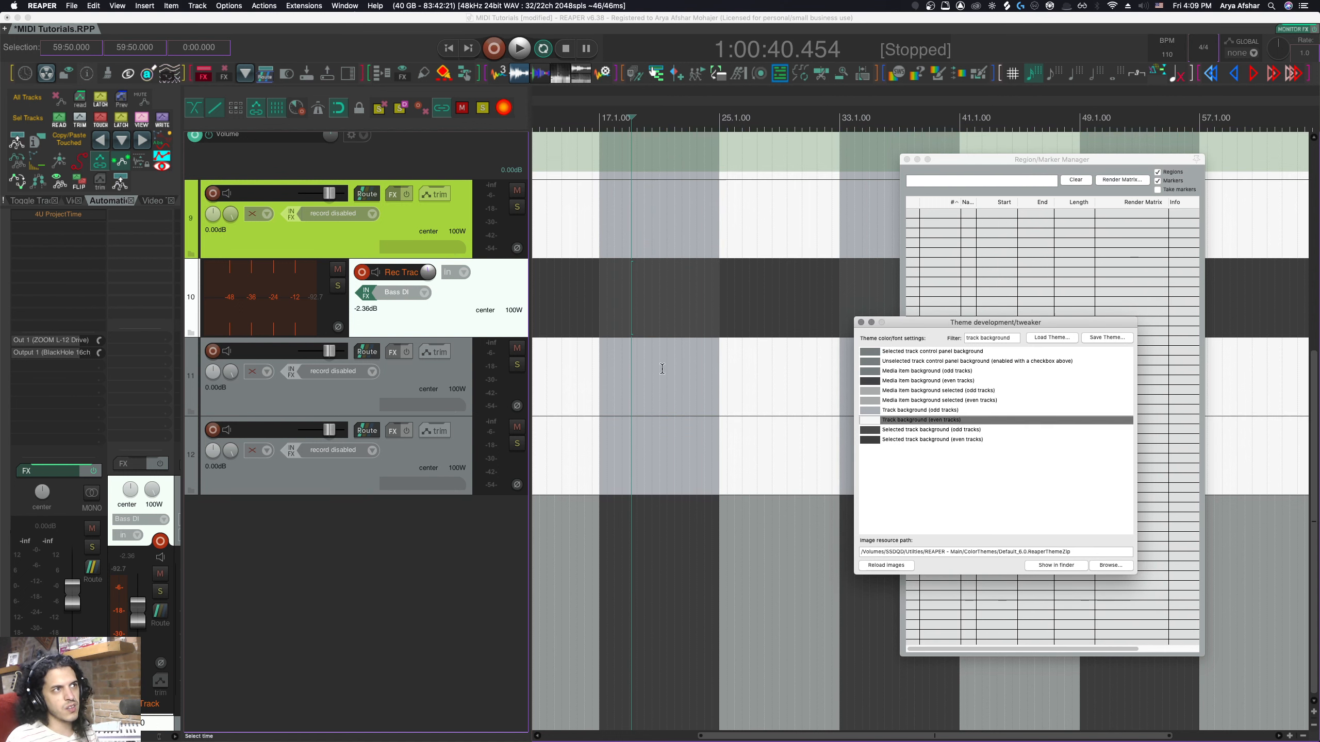
{"action": "scroll", "coordinate": [663, 368], "scroll_direction": "down", "scroll_amount": 3}
{"action": "scroll", "coordinate": [666, 372], "scroll_direction": "down", "scroll_amount": 5}
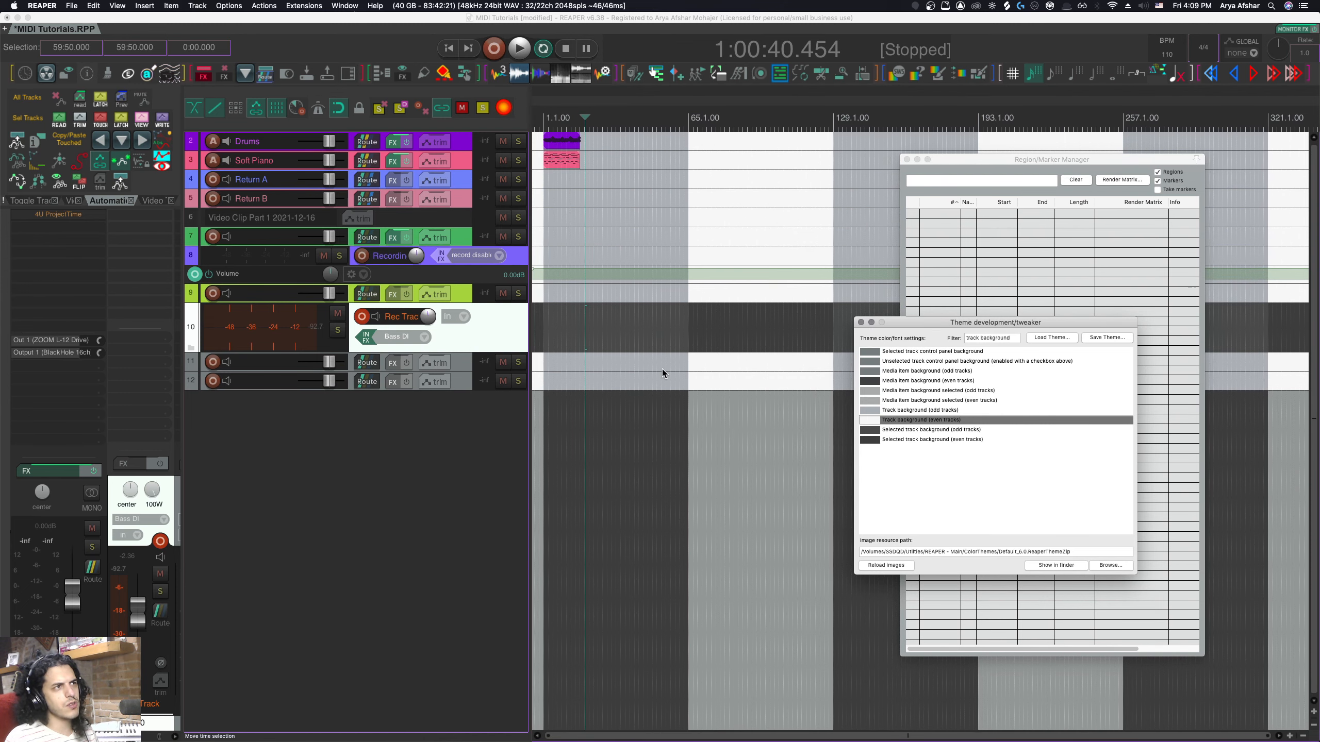
Select the Return B track and lighten the selected track background for odd tracks to a near-white tone.
{"action": "left_click", "coordinate": [462, 196]}
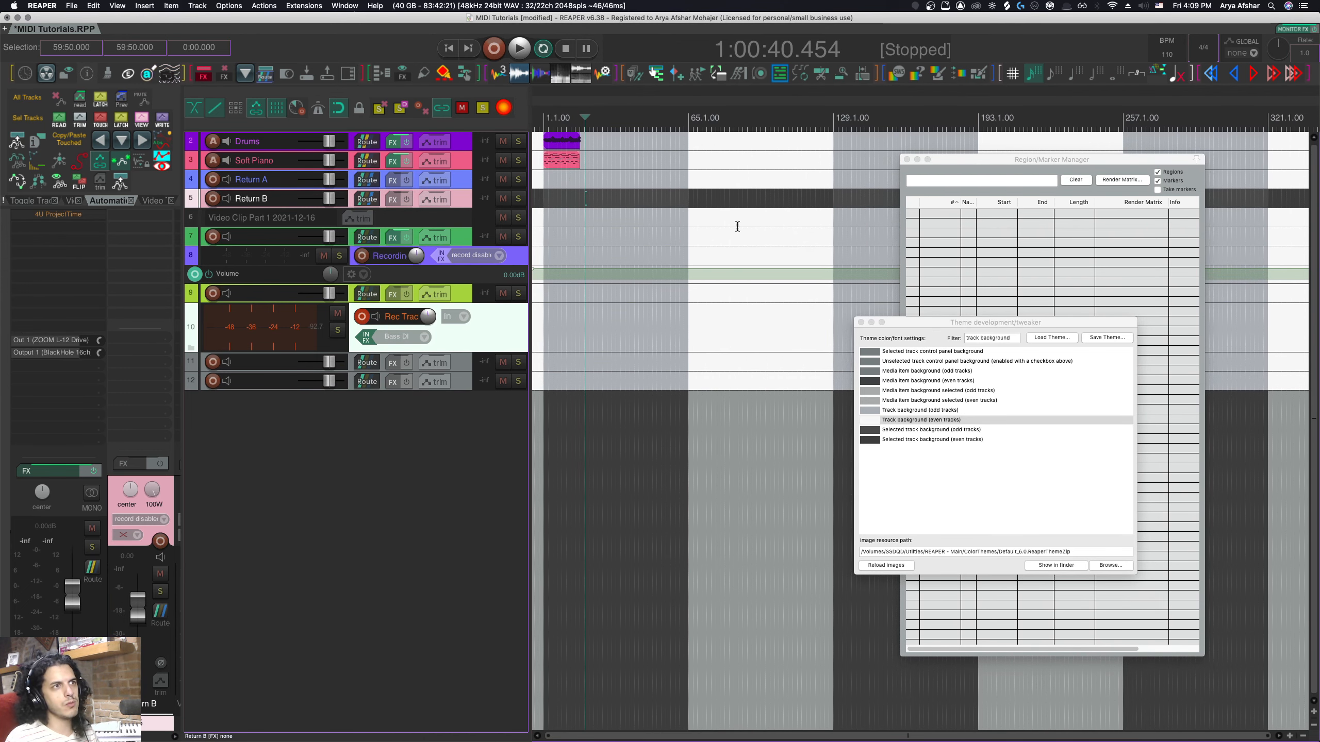
{"action": "double_click", "coordinate": [931, 431]}
{"action": "left_click_drag", "start_coordinate": [669, 253], "coordinate": [614, 252]}
{"action": "left_click", "coordinate": [678, 267]}
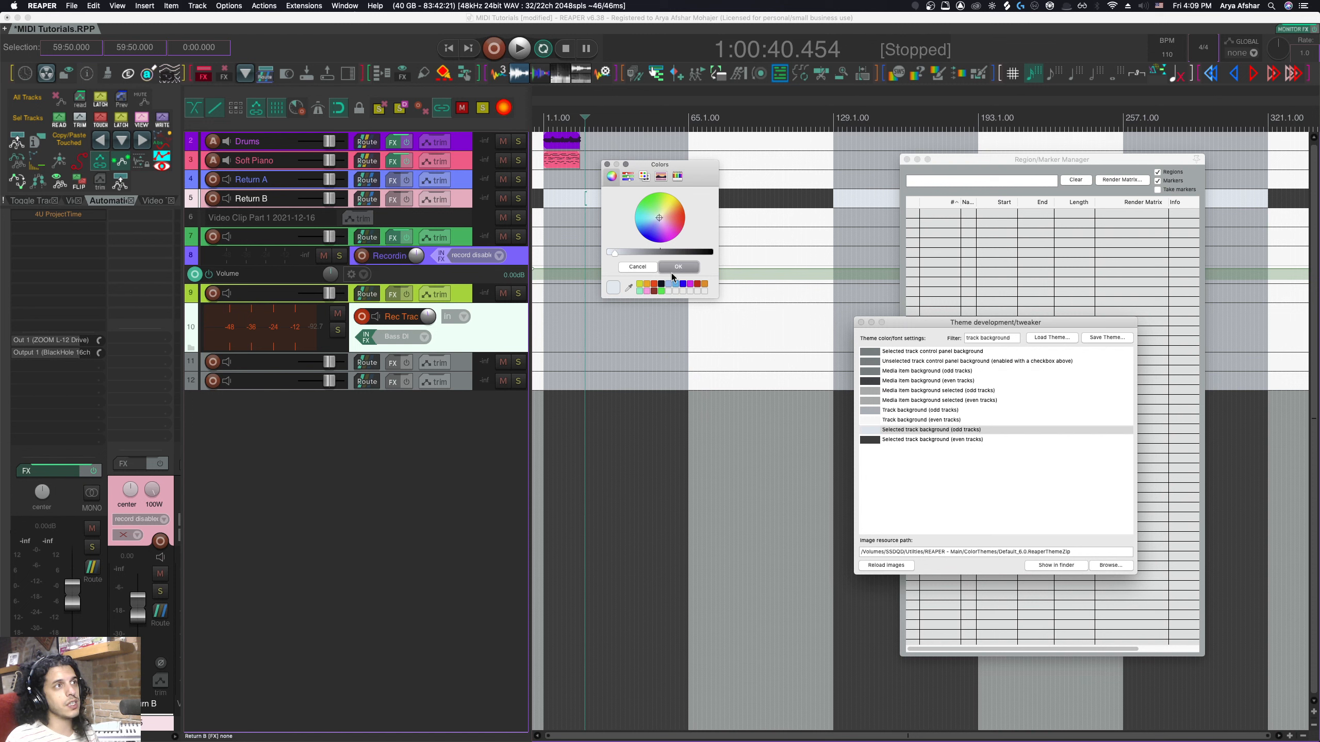
{"action": "left_click", "coordinate": [675, 269]}
Change the selected track background colour for odd tracks to bright green.
{"action": "double_click", "coordinate": [884, 429]}
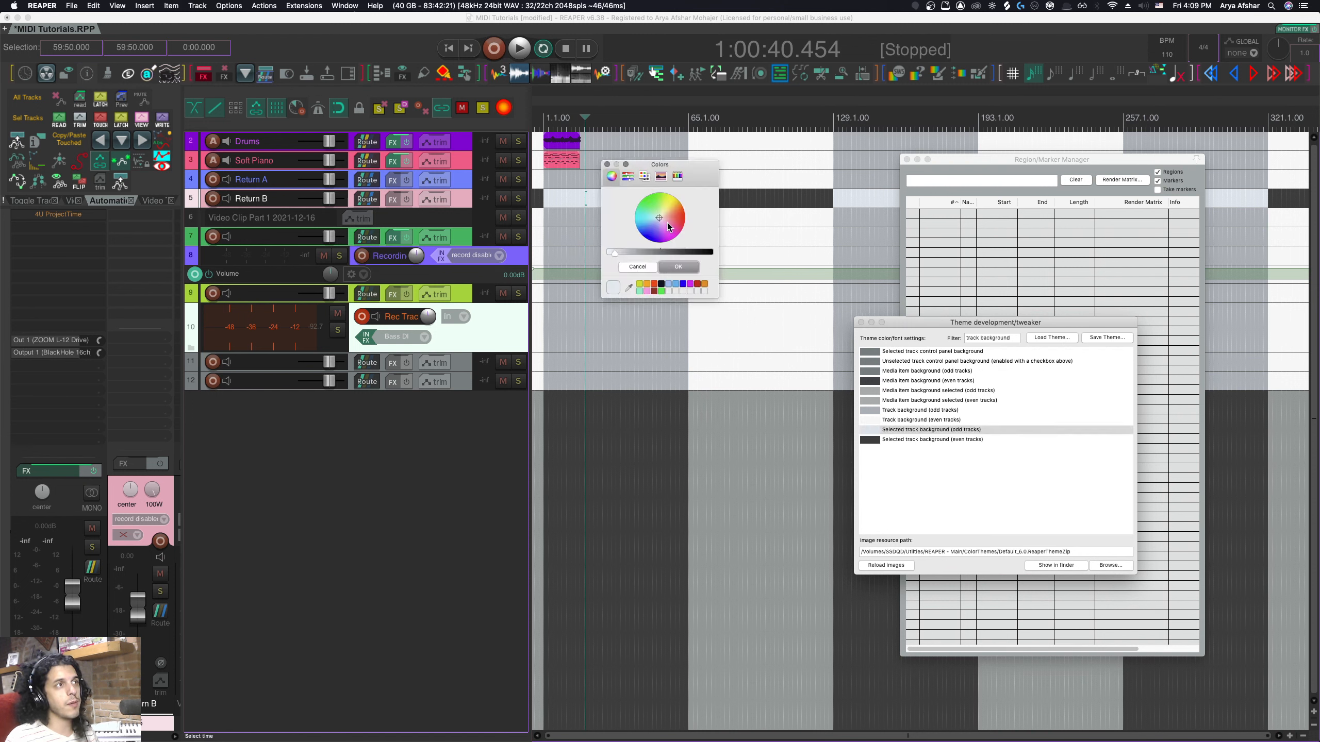
{"action": "left_click", "coordinate": [648, 195]}
{"action": "left_click", "coordinate": [676, 266]}
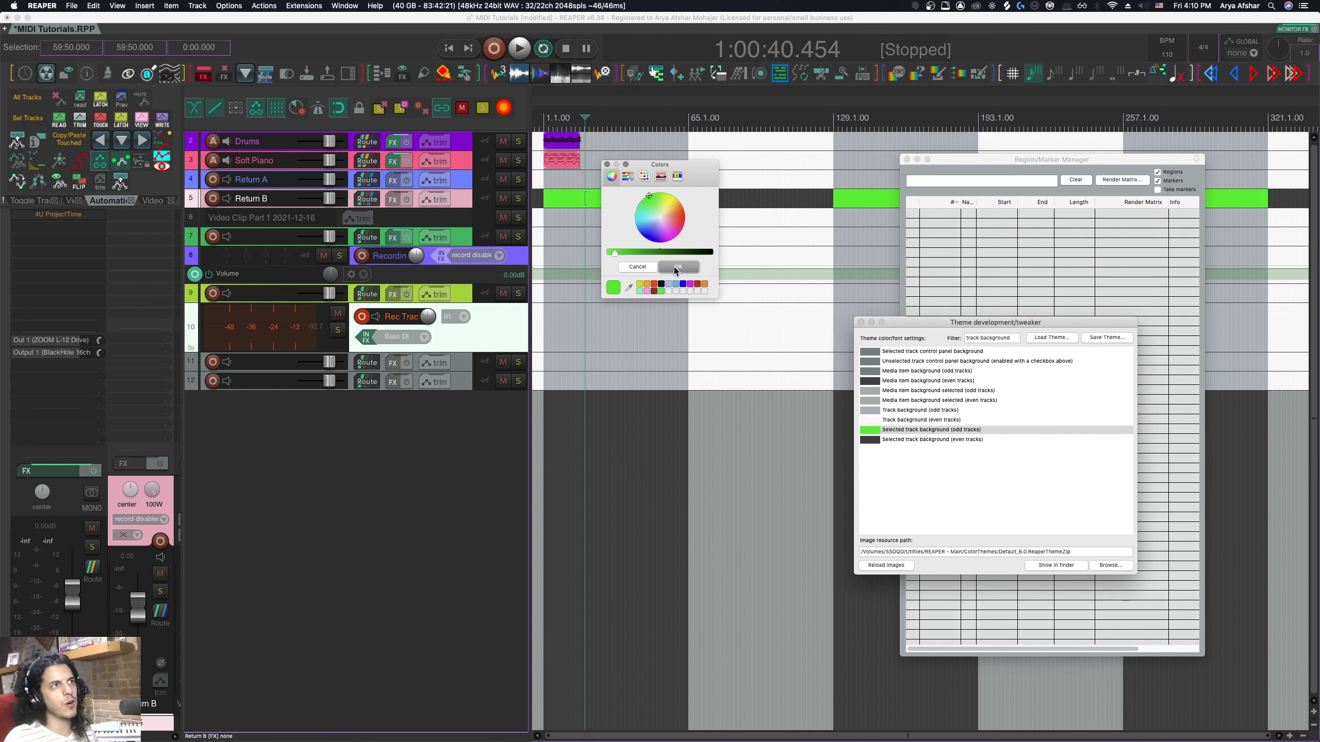
{"action": "left_click", "coordinate": [646, 263]}
Darken the track background colour for even tracks to medium grey.
{"action": "left_click", "coordinate": [877, 422]}
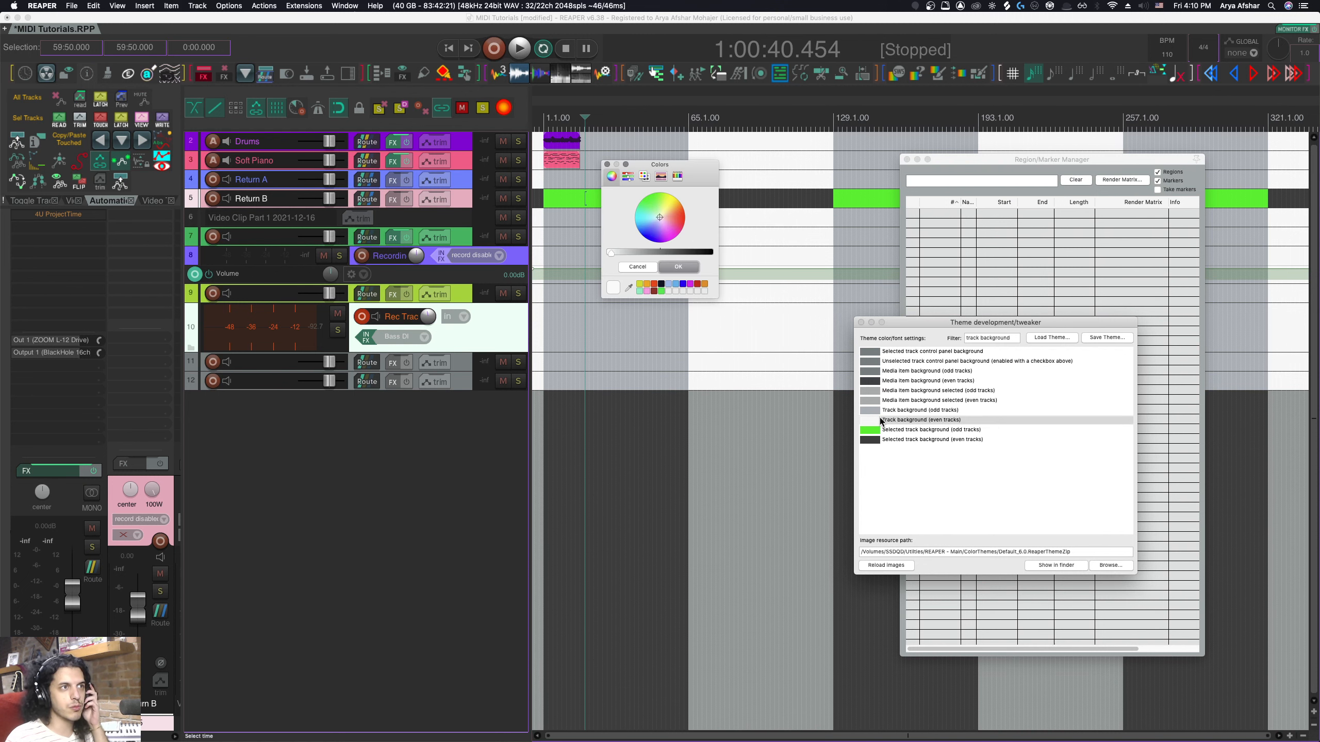
{"action": "left_click", "coordinate": [646, 251]}
{"action": "left_click", "coordinate": [676, 267]}
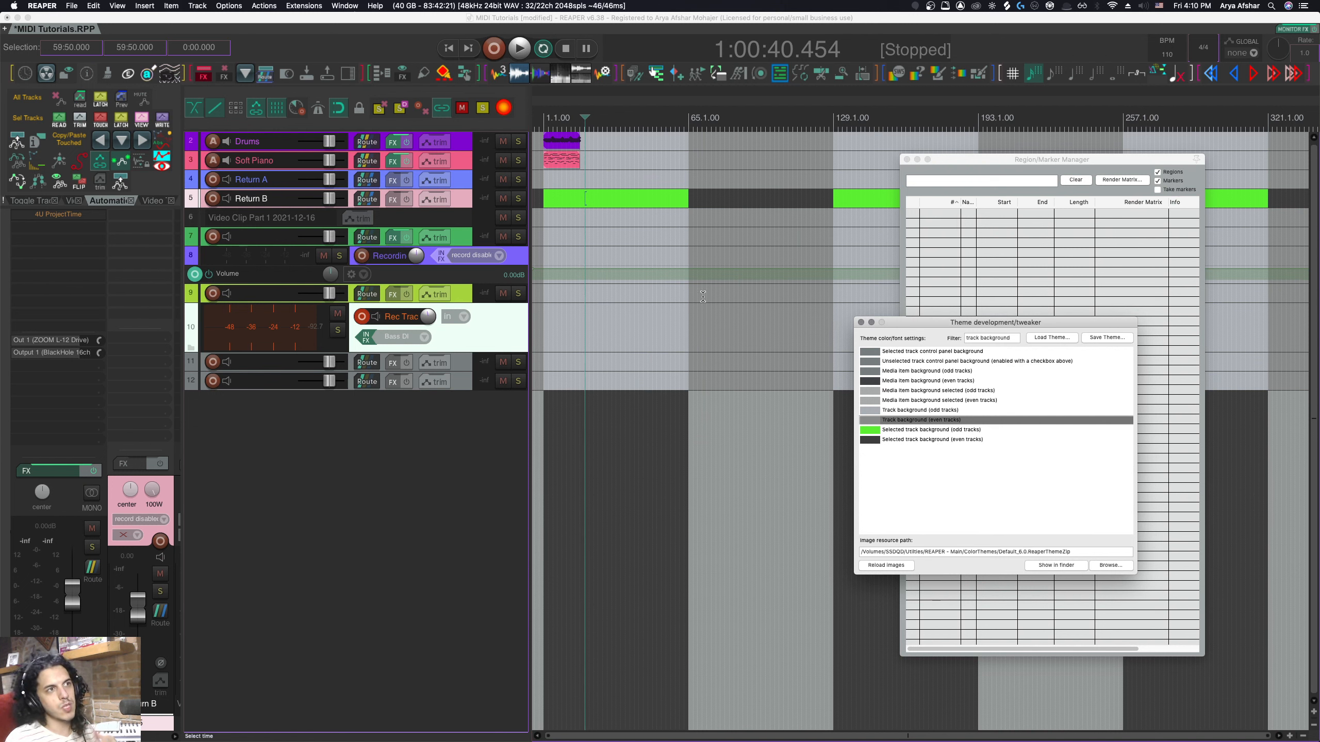
Set the selected track background for even tracks to a darker green and select several tracks to check the highlight.
{"action": "left_click", "coordinate": [873, 443]}
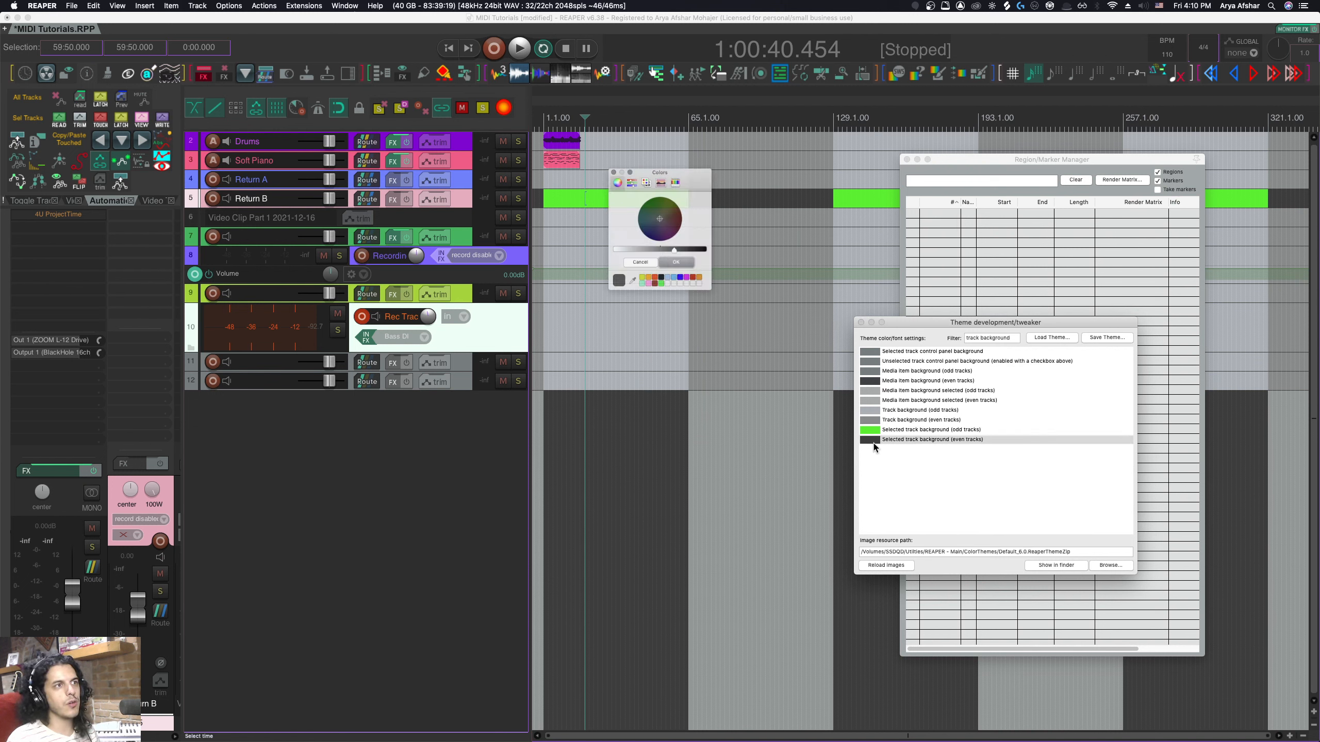
{"action": "left_click", "coordinate": [632, 253]}
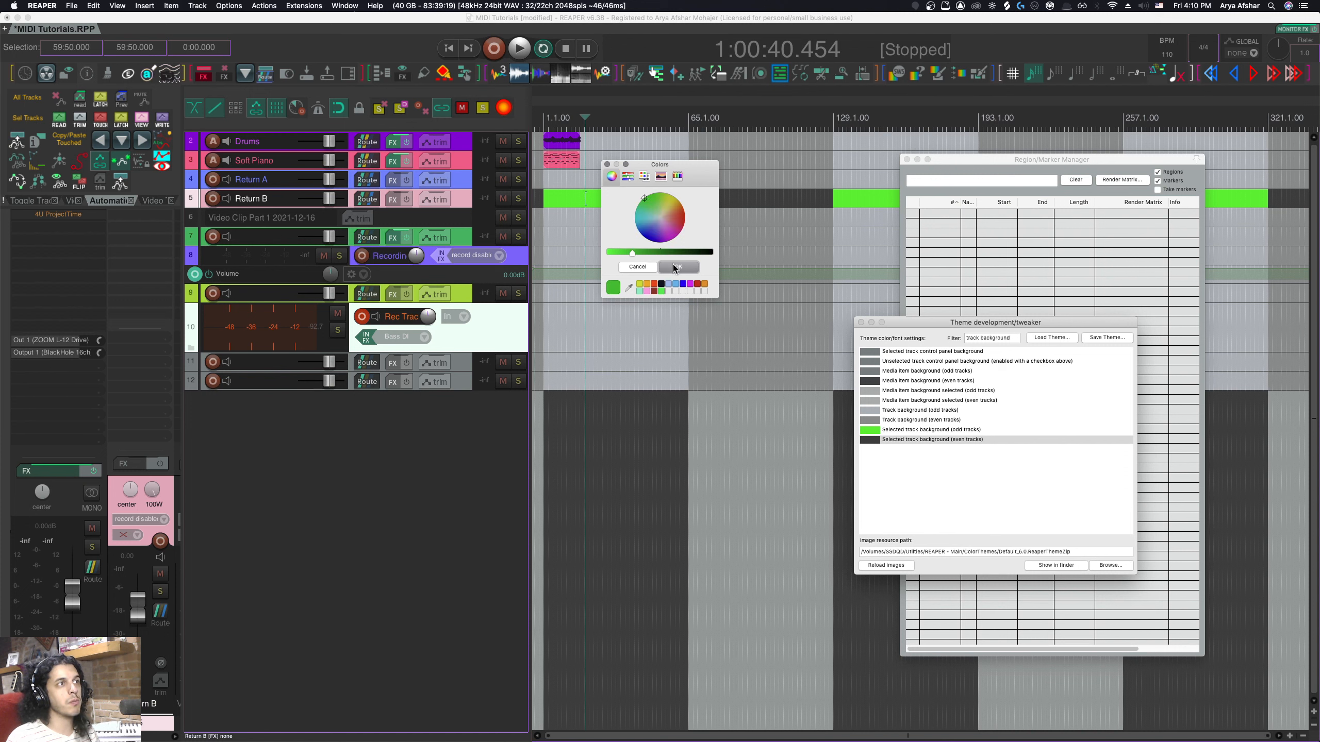
{"action": "left_click", "coordinate": [675, 267]}
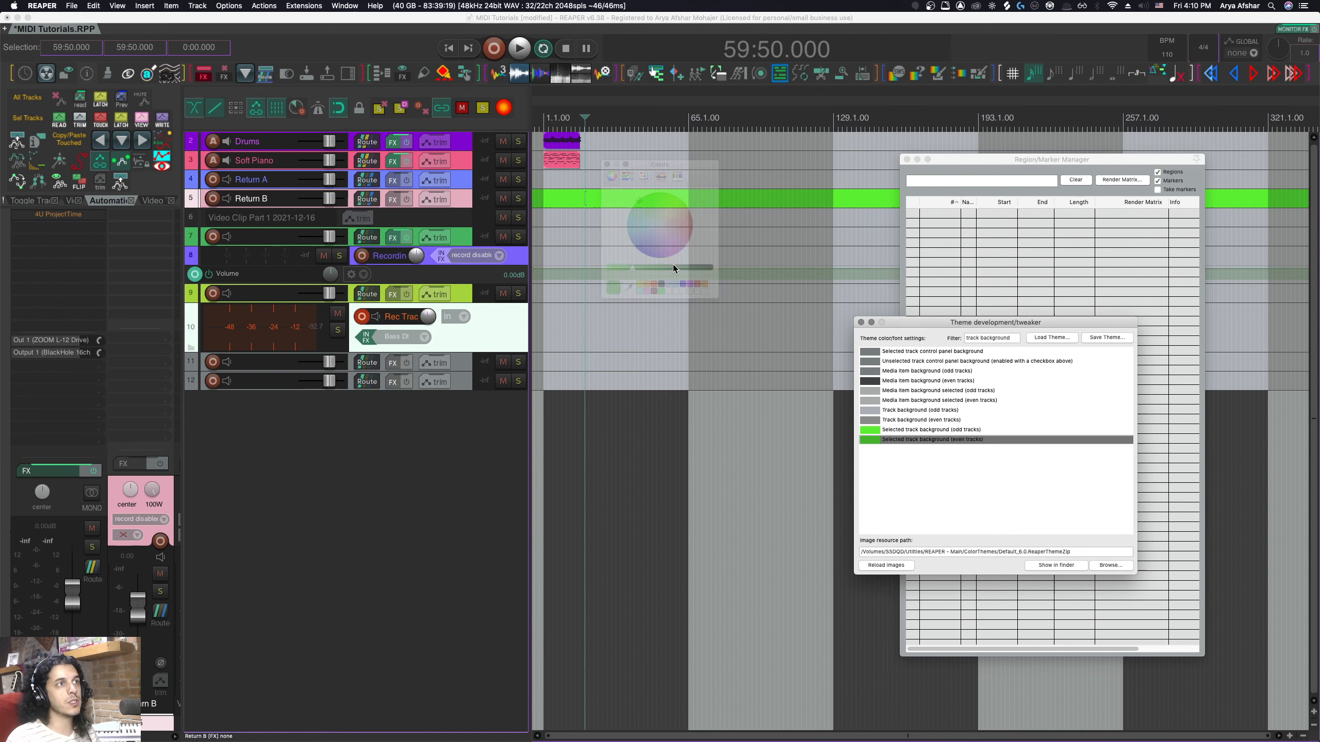
{"action": "left_click", "coordinate": [465, 237]}
{"action": "left_click", "coordinate": [463, 300]}
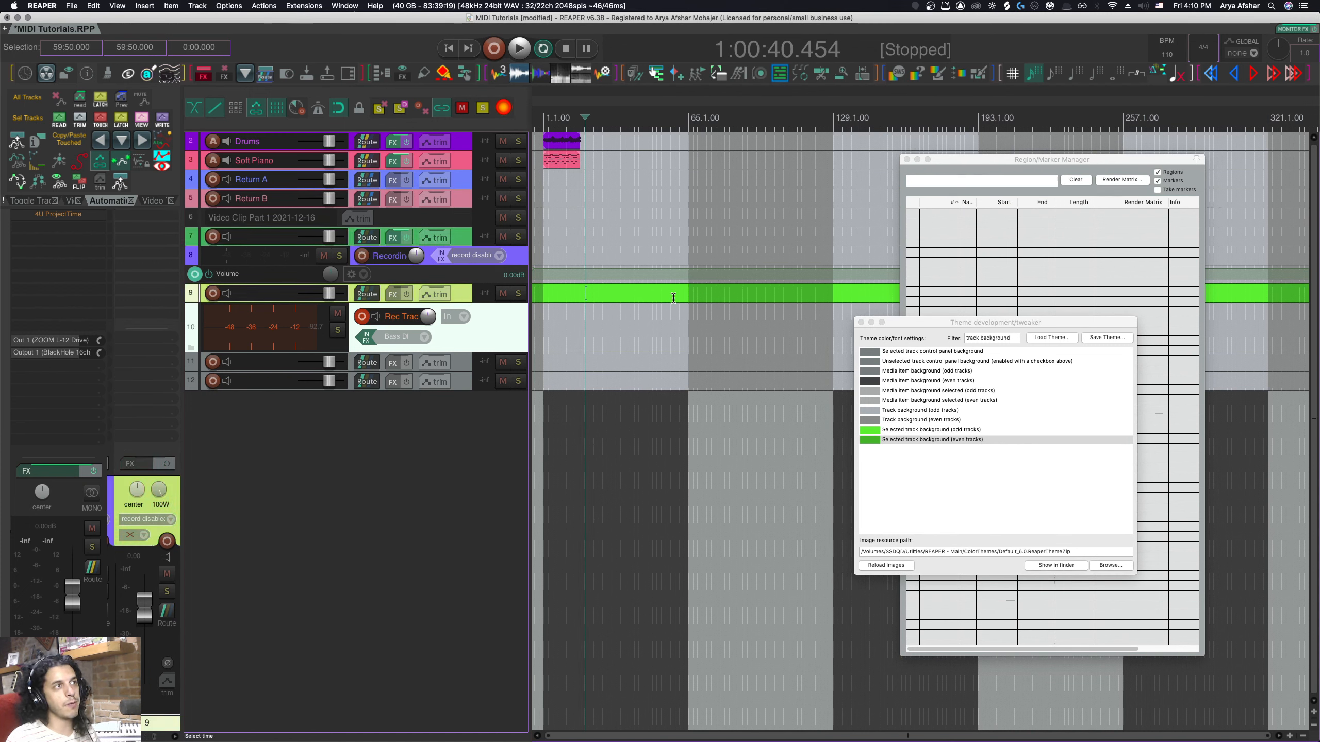
{"action": "left_click", "coordinate": [460, 362]}
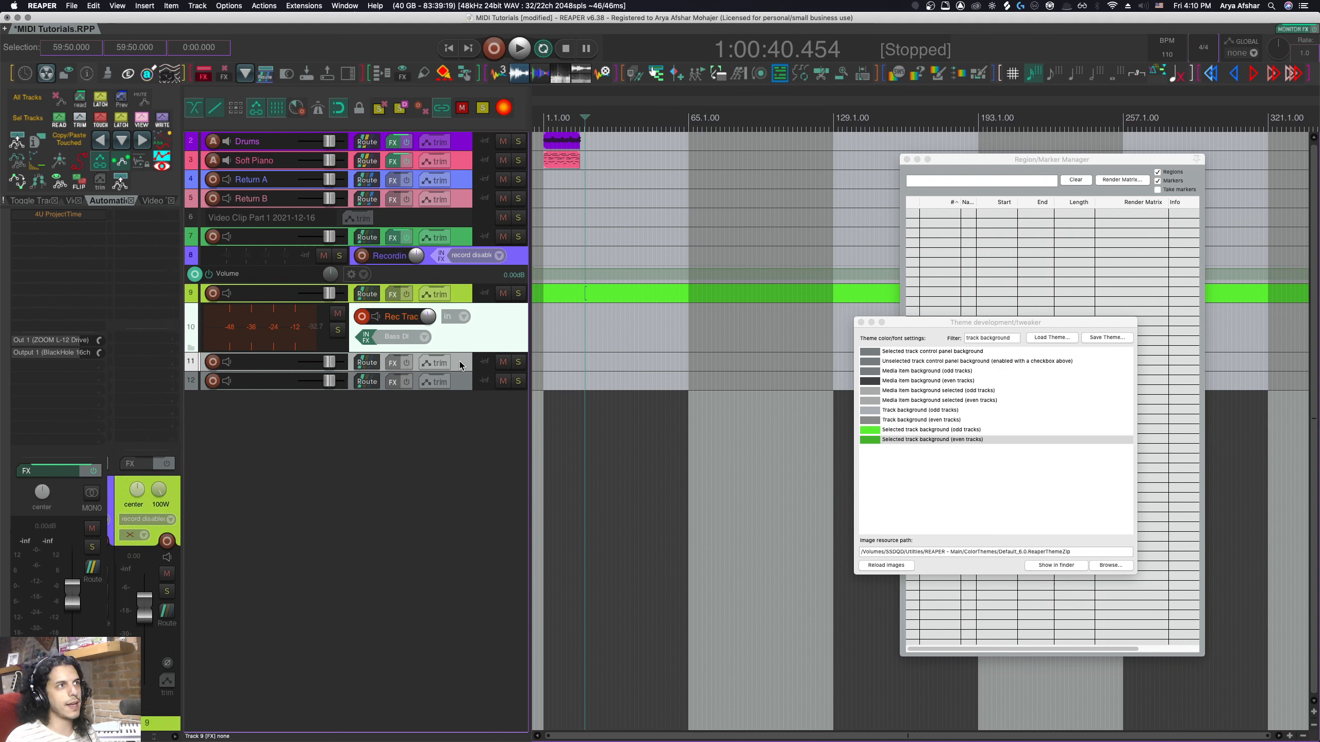
{"action": "left_click", "coordinate": [462, 341]}
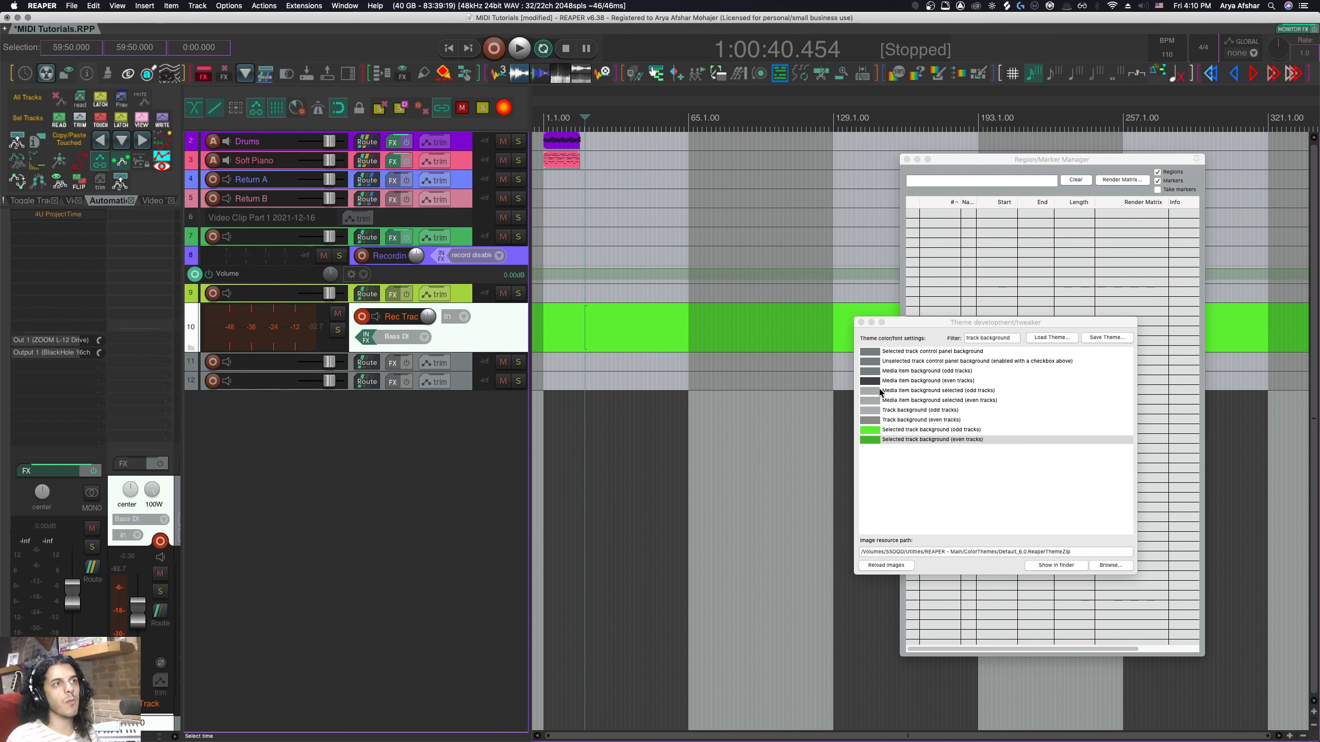
Clear the theme colour filter and find the marquee and razor edit area settings.
{"action": "left_click", "coordinate": [900, 330]}
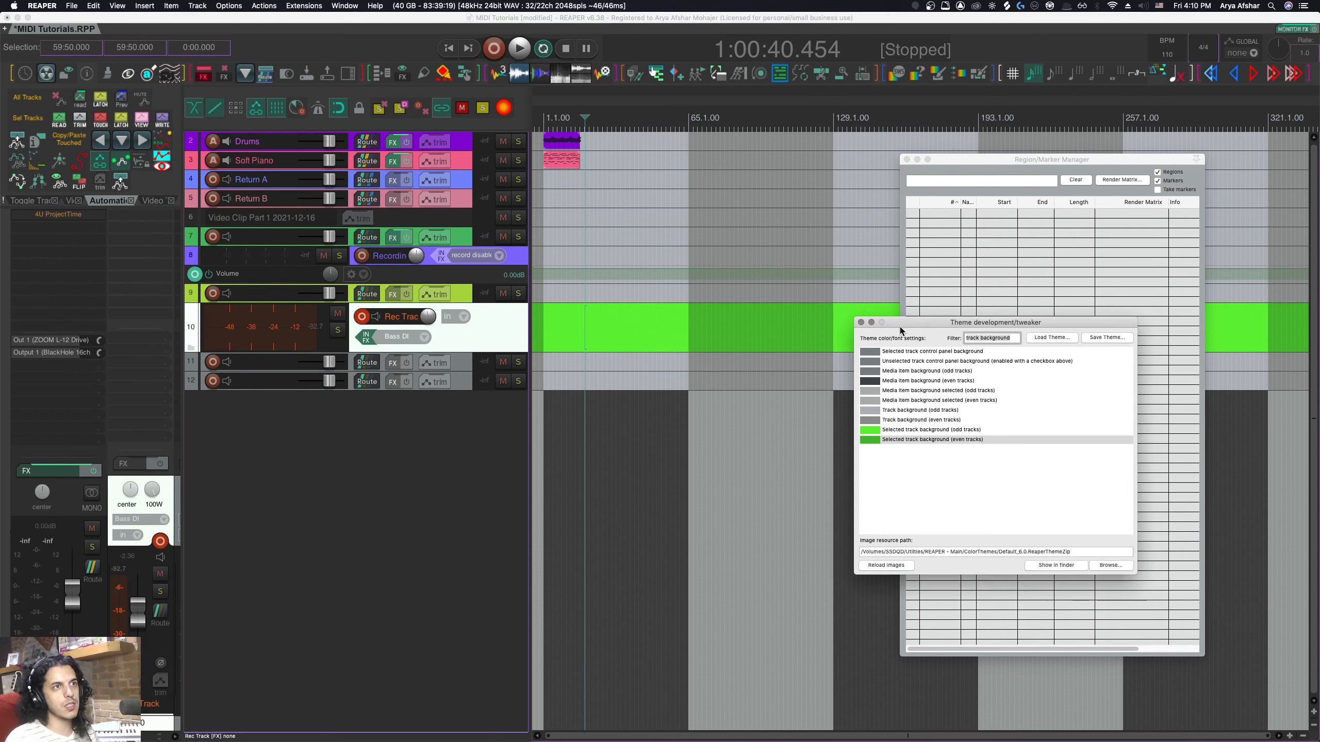
{"action": "key", "text": "BackSpace"}
{"action": "scroll", "coordinate": [894, 431], "scroll_direction": "down", "scroll_amount": 1}
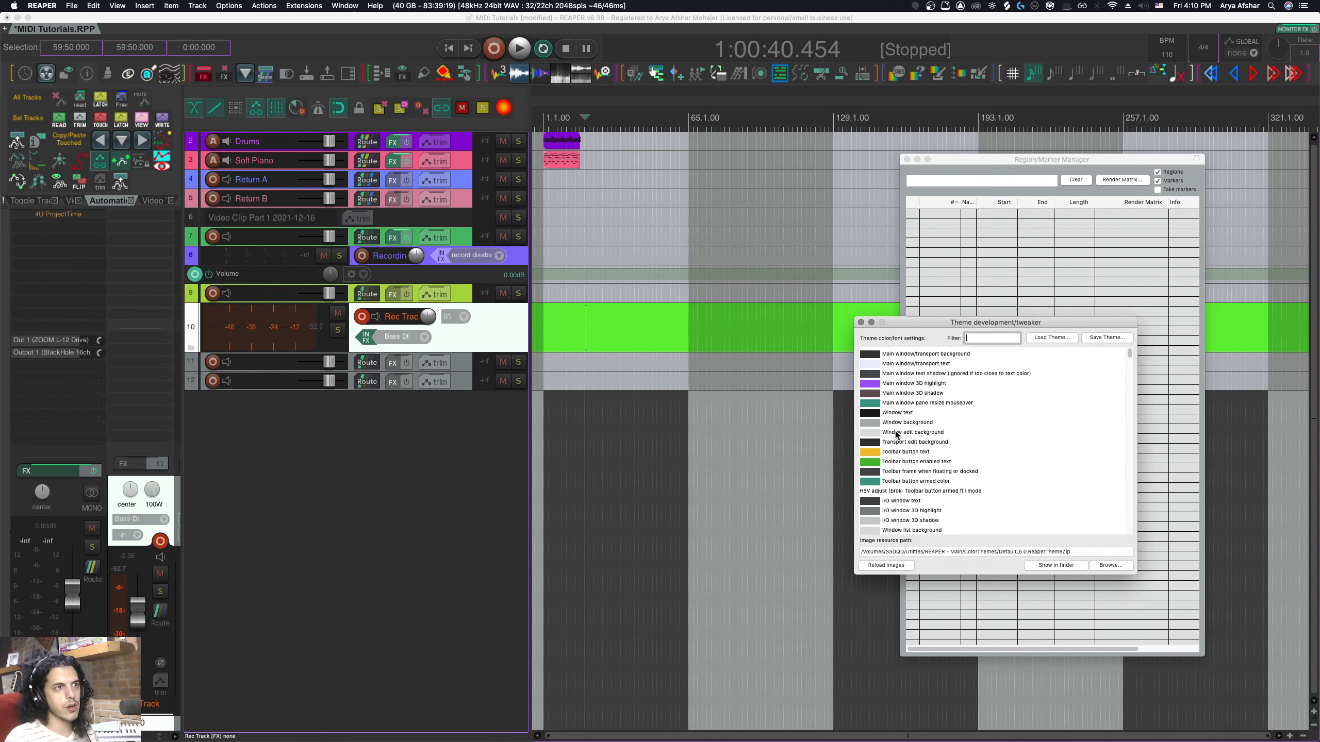
{"action": "left_click_drag", "start_coordinate": [1129, 356], "coordinate": [1130, 415]}
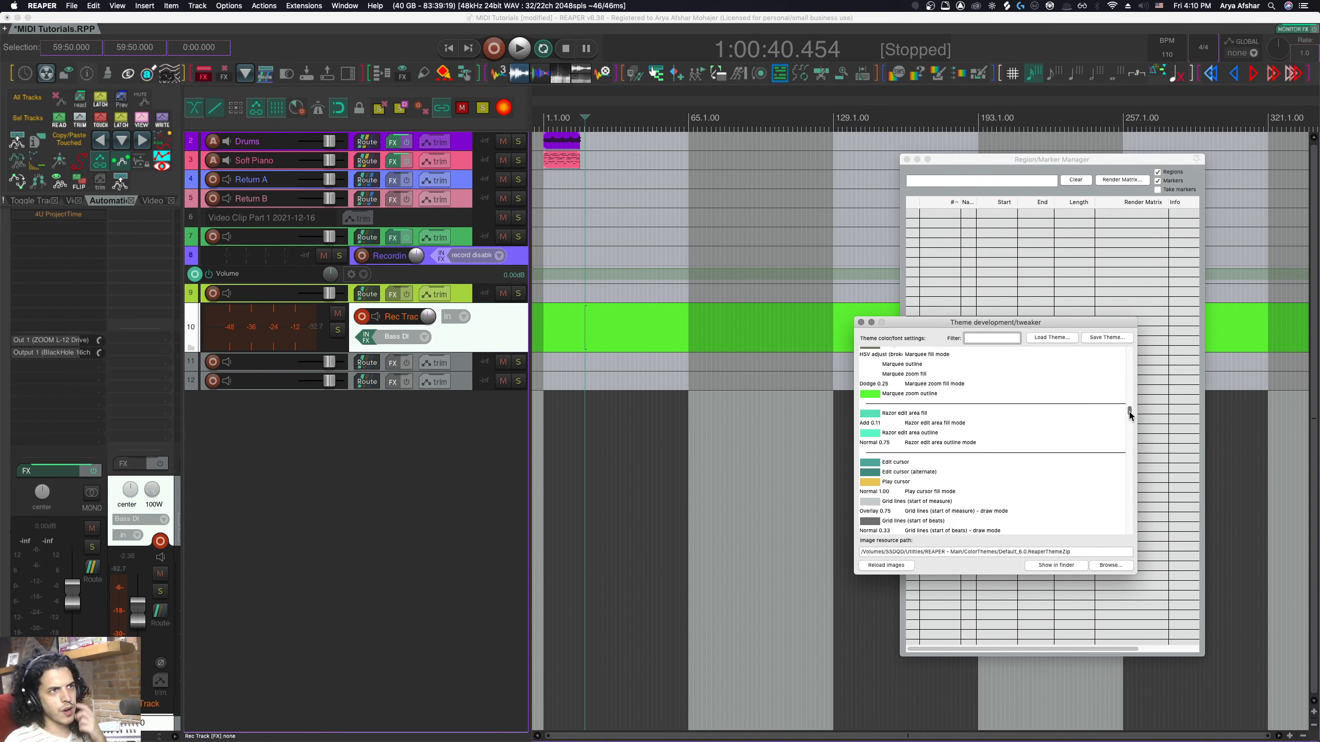
Make a marquee time selection starting near bar 65, select Return A, and draw a razor edit area over Return B and the video clip track.
{"action": "left_click_drag", "start_coordinate": [625, 193], "coordinate": [741, 245]}
{"action": "left_click", "coordinate": [699, 218]}
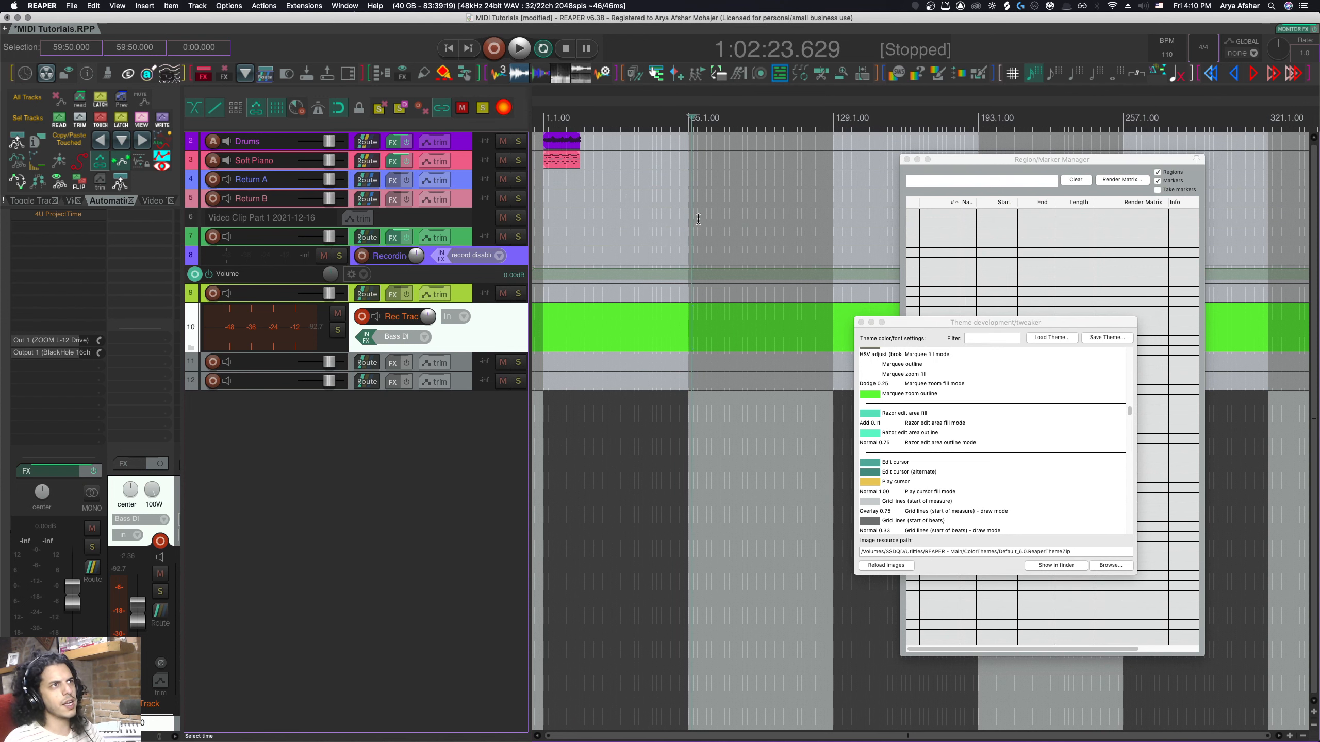
{"action": "left_click_drag", "start_coordinate": [688, 214], "coordinate": [724, 231]}
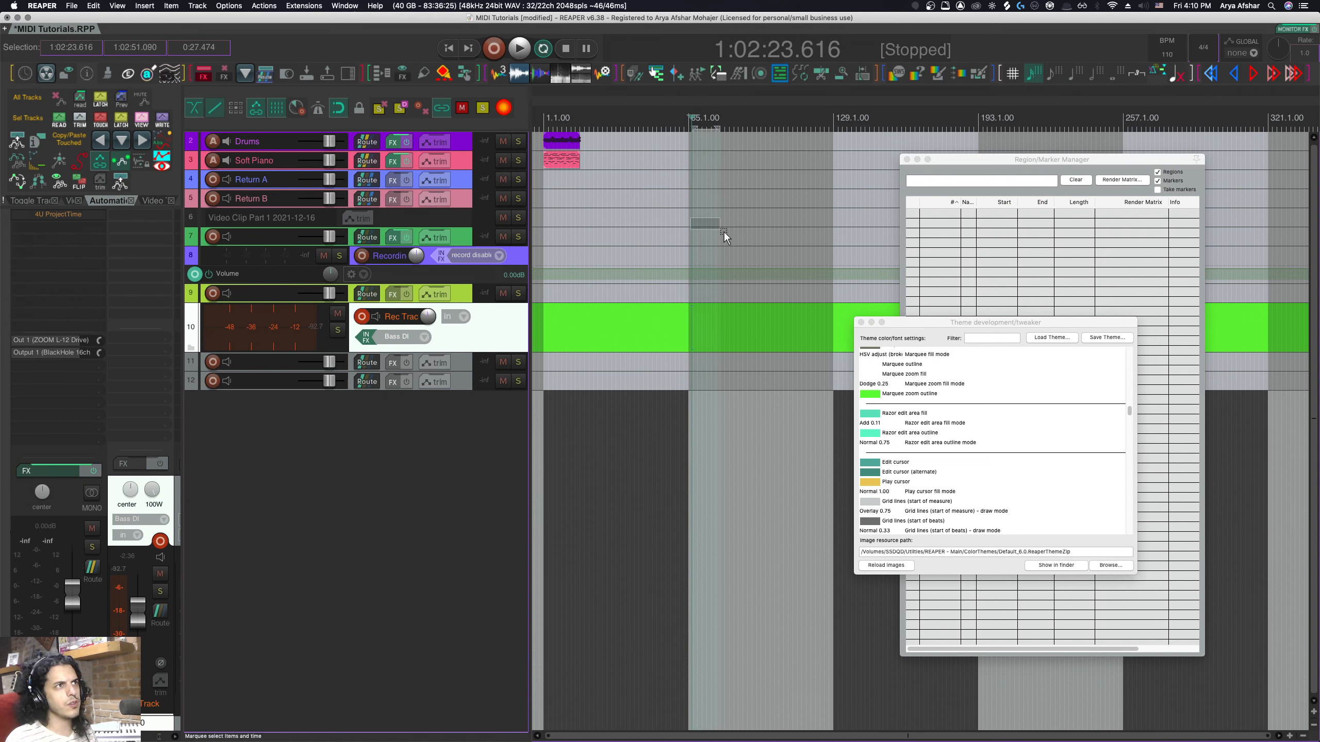
{"action": "left_click", "coordinate": [557, 179]}
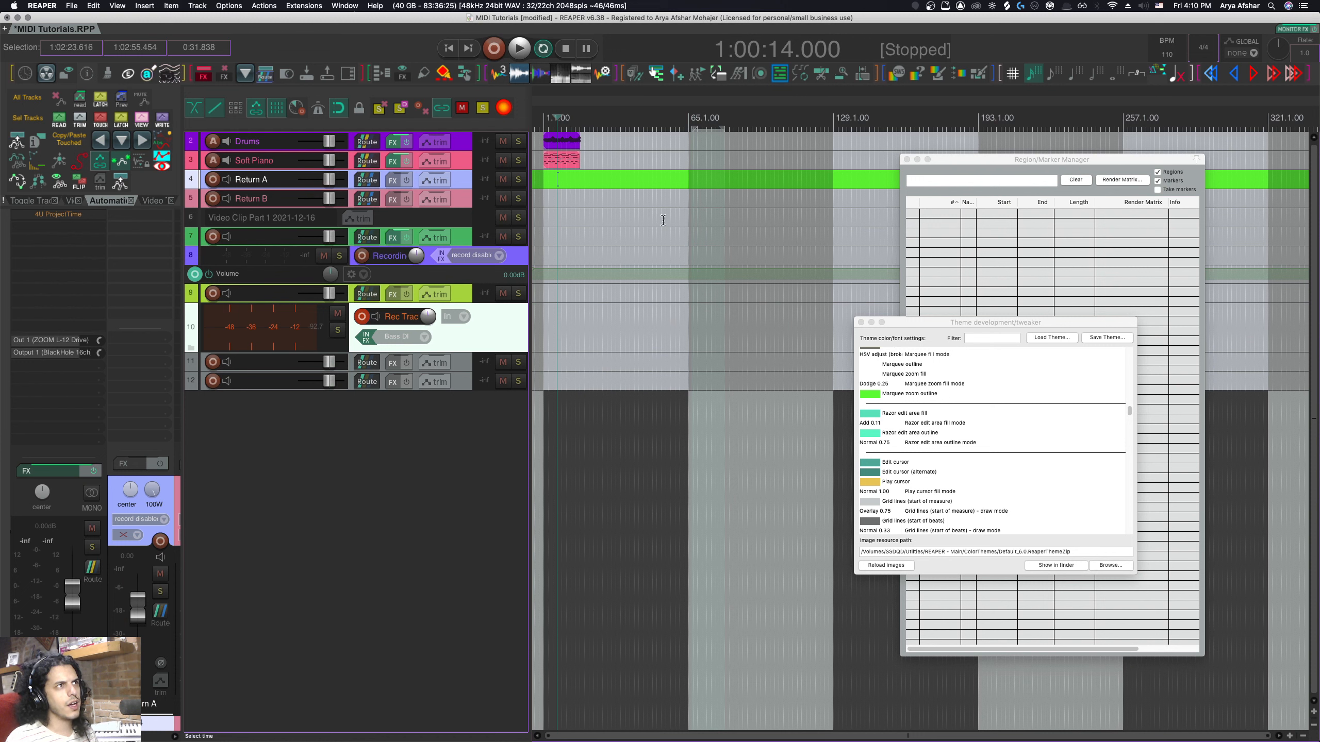
{"action": "left_click_drag", "start_coordinate": [582, 200], "coordinate": [668, 226]}
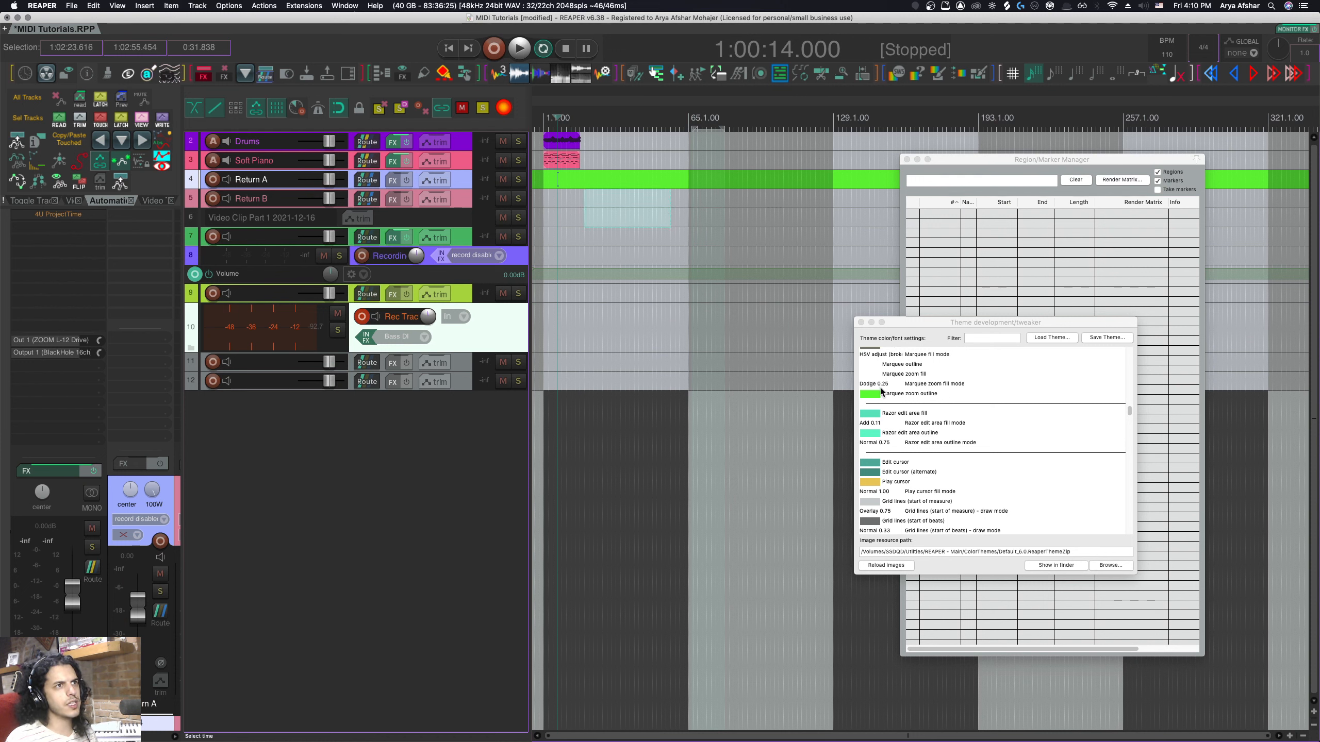
Change the razor edit area fill colour to orange, moving the colour picker clear of the razor edit area.
{"action": "double_click", "coordinate": [871, 414]}
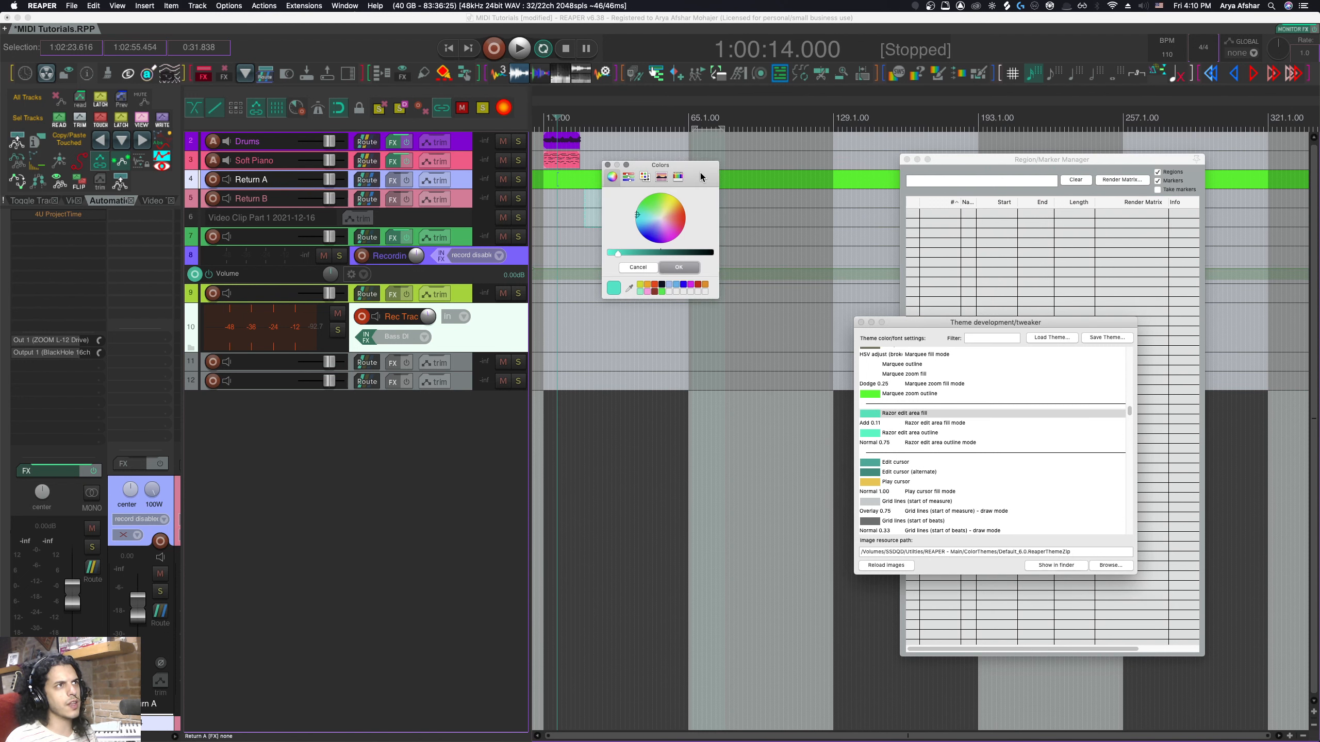
{"action": "mouse_move", "coordinate": [700, 172]}
{"action": "left_mouse_down"}
{"action": "mouse_move", "coordinate": [682, 326]}
{"action": "mouse_move", "coordinate": [665, 359]}
{"action": "left_mouse_up"}
{"action": "left_click", "coordinate": [658, 356]}
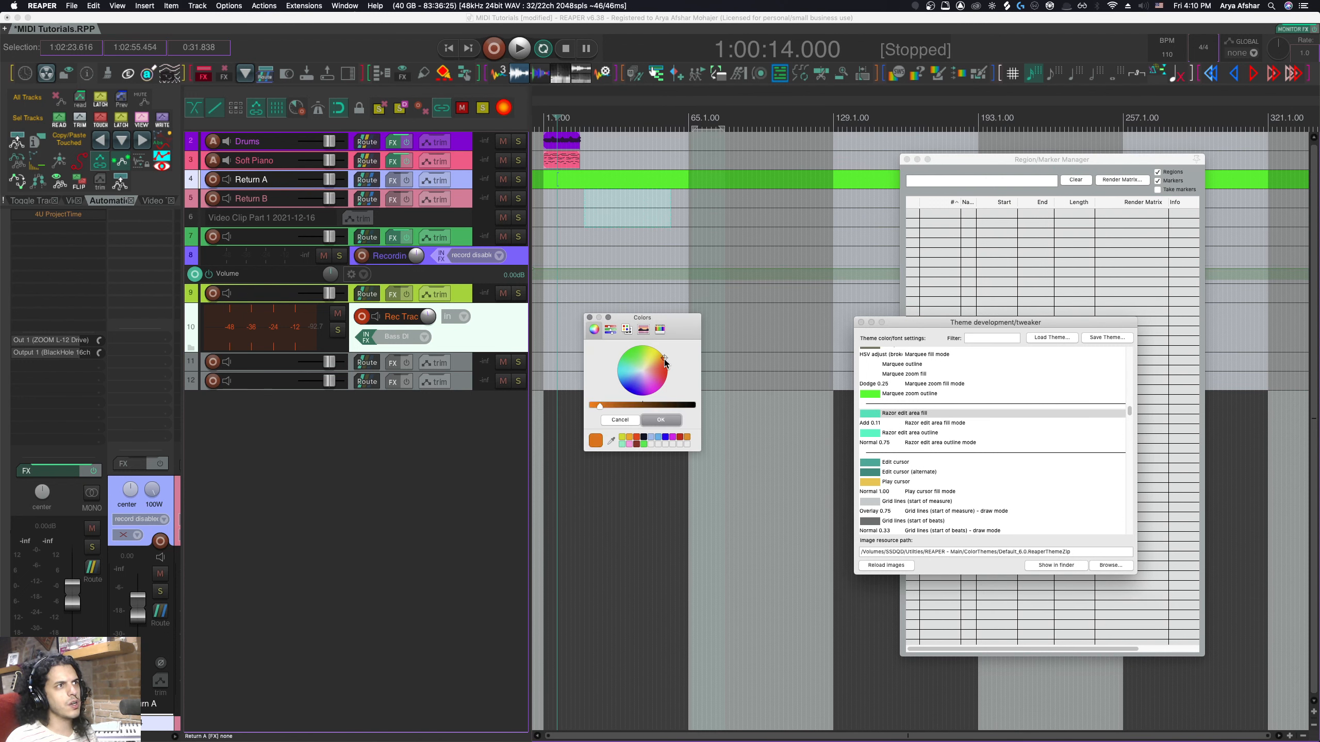
{"action": "left_click", "coordinate": [669, 420]}
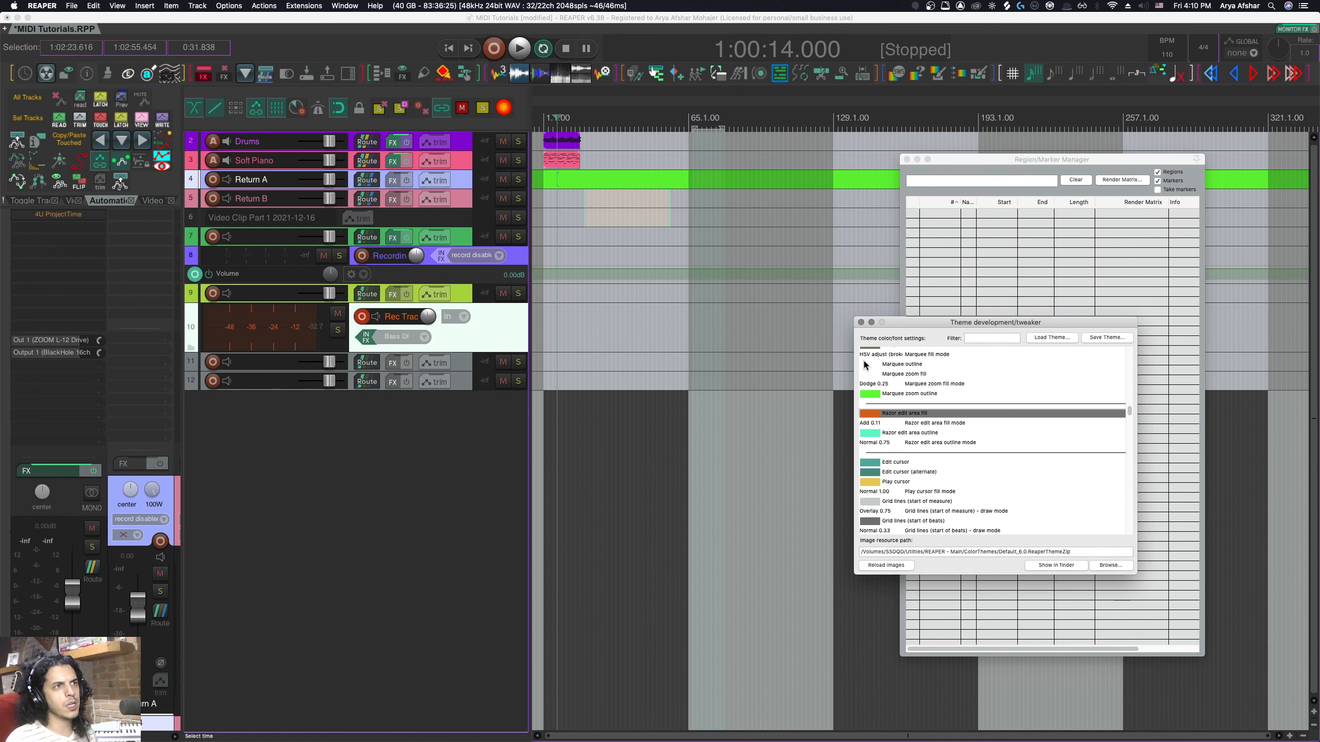
Set the razor edit area outline colour to red.
{"action": "left_click", "coordinate": [870, 434]}
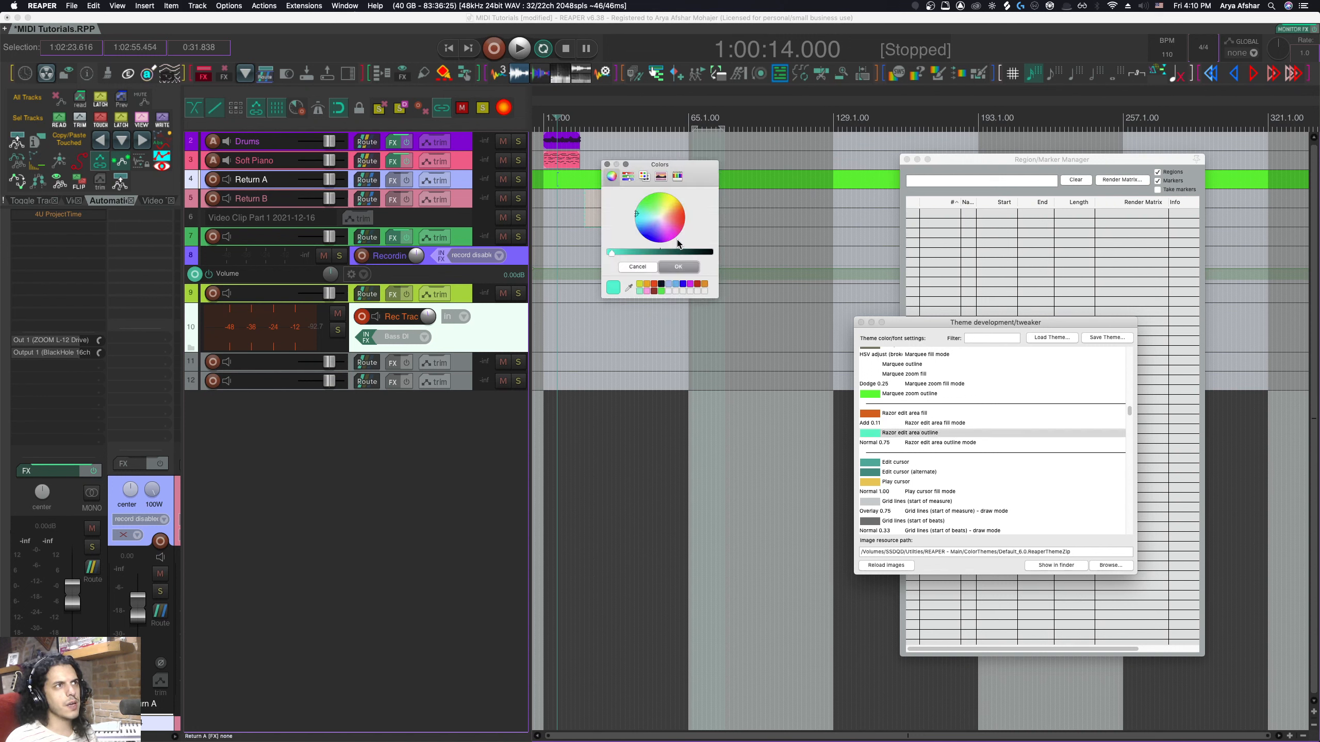
{"action": "left_click", "coordinate": [684, 214]}
{"action": "left_click", "coordinate": [678, 266]}
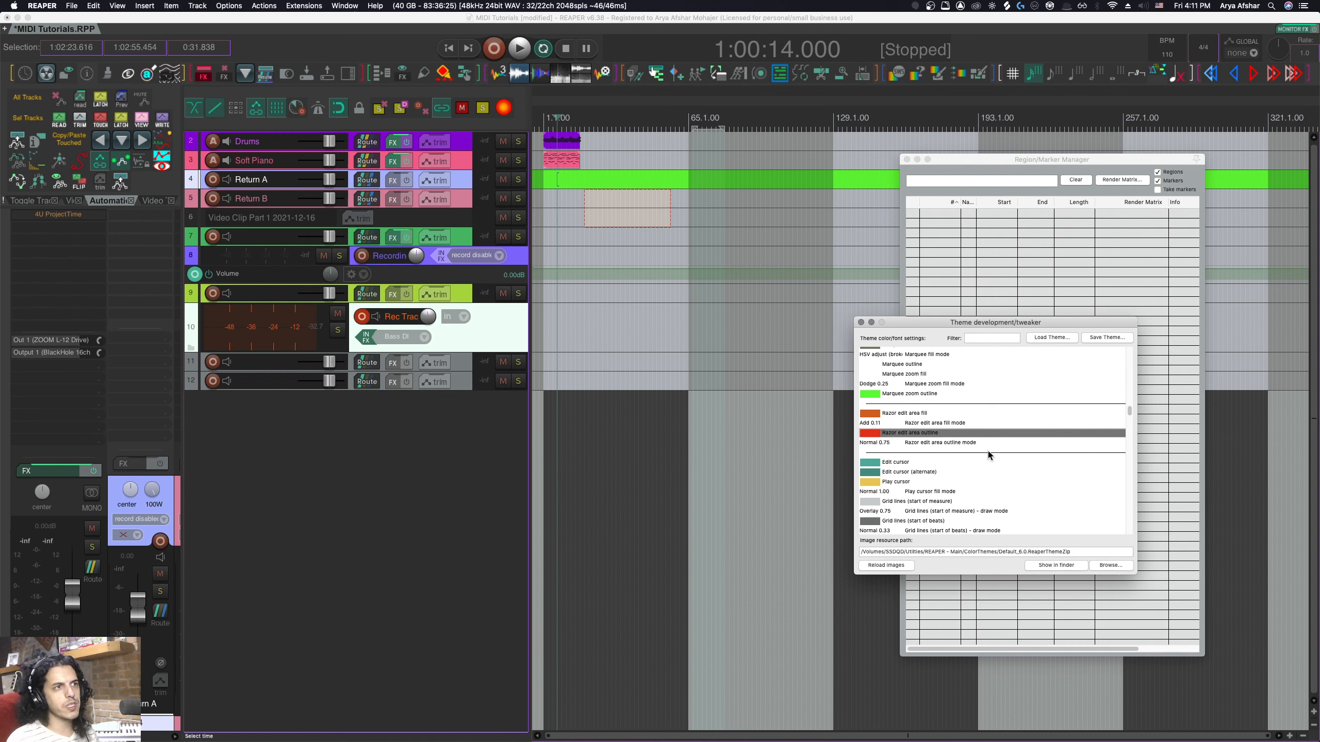
Filter the theme colour settings for "cursor" and set the edit cursor colour to dark red.
{"action": "scroll", "coordinate": [988, 451], "scroll_direction": "down", "scroll_amount": 2}
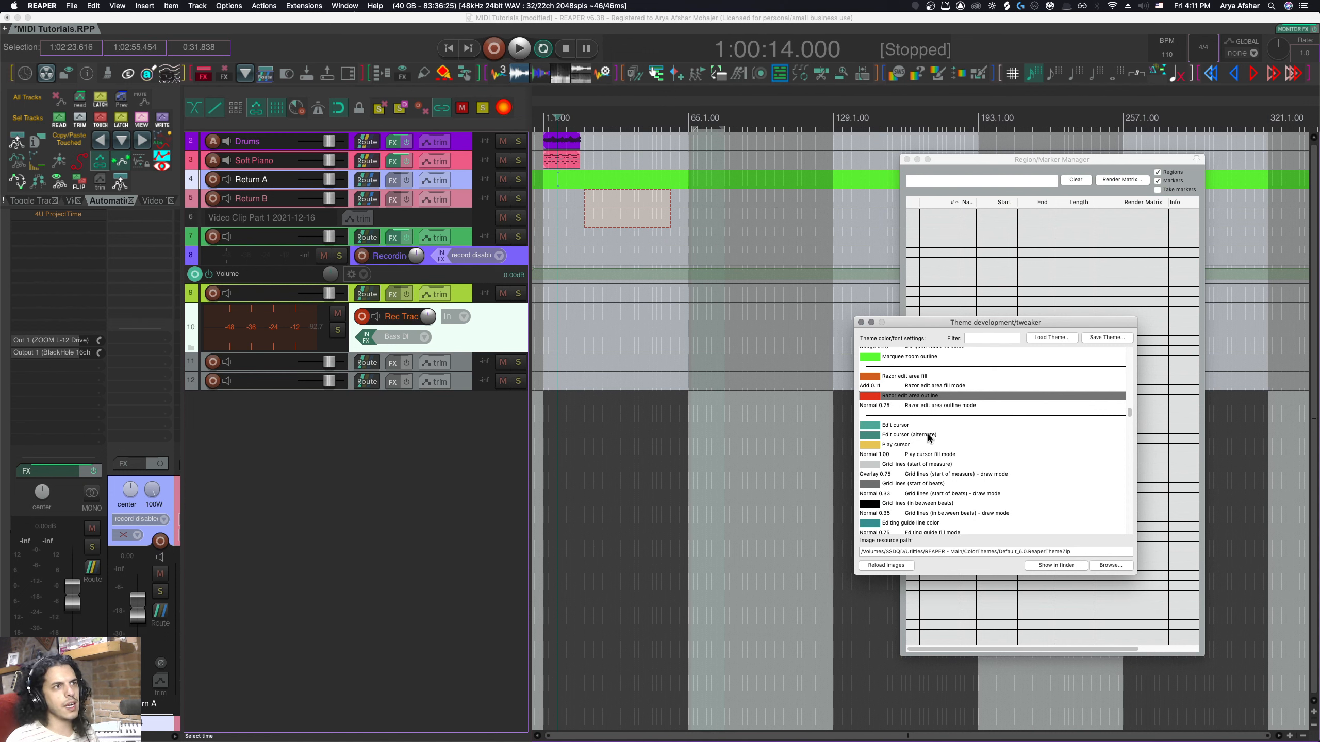
{"action": "left_click", "coordinate": [994, 338]}
{"action": "type", "text": "cursor"}
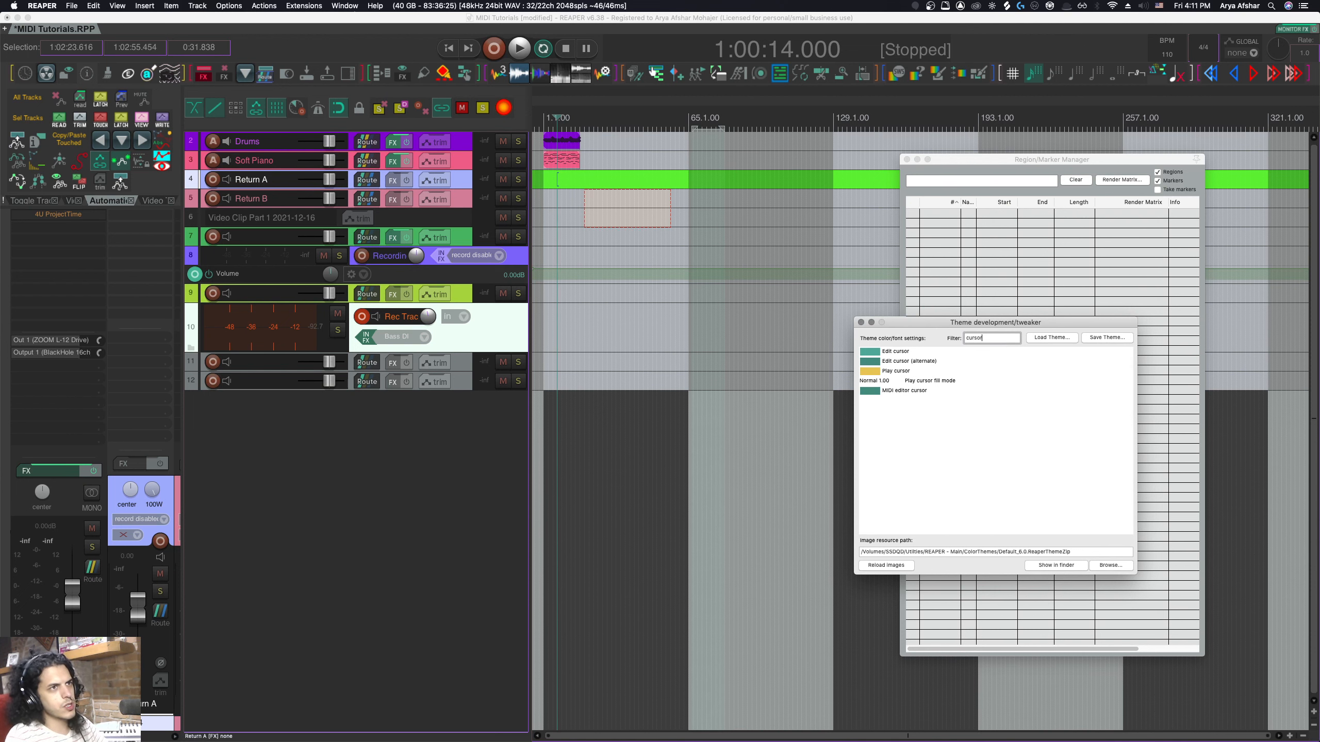
{"action": "left_click", "coordinate": [909, 381]}
{"action": "double_click", "coordinate": [894, 353]}
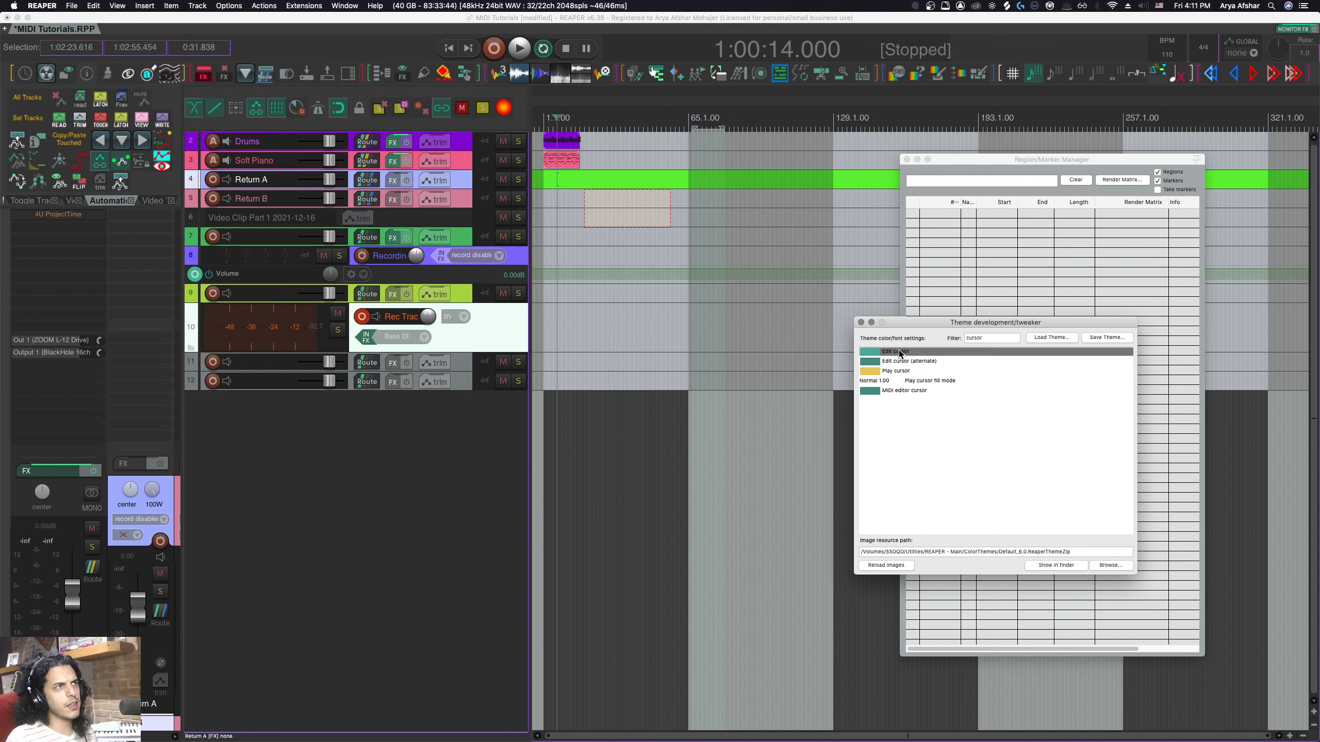
{"action": "left_click_drag", "start_coordinate": [651, 216], "coordinate": [683, 219]}
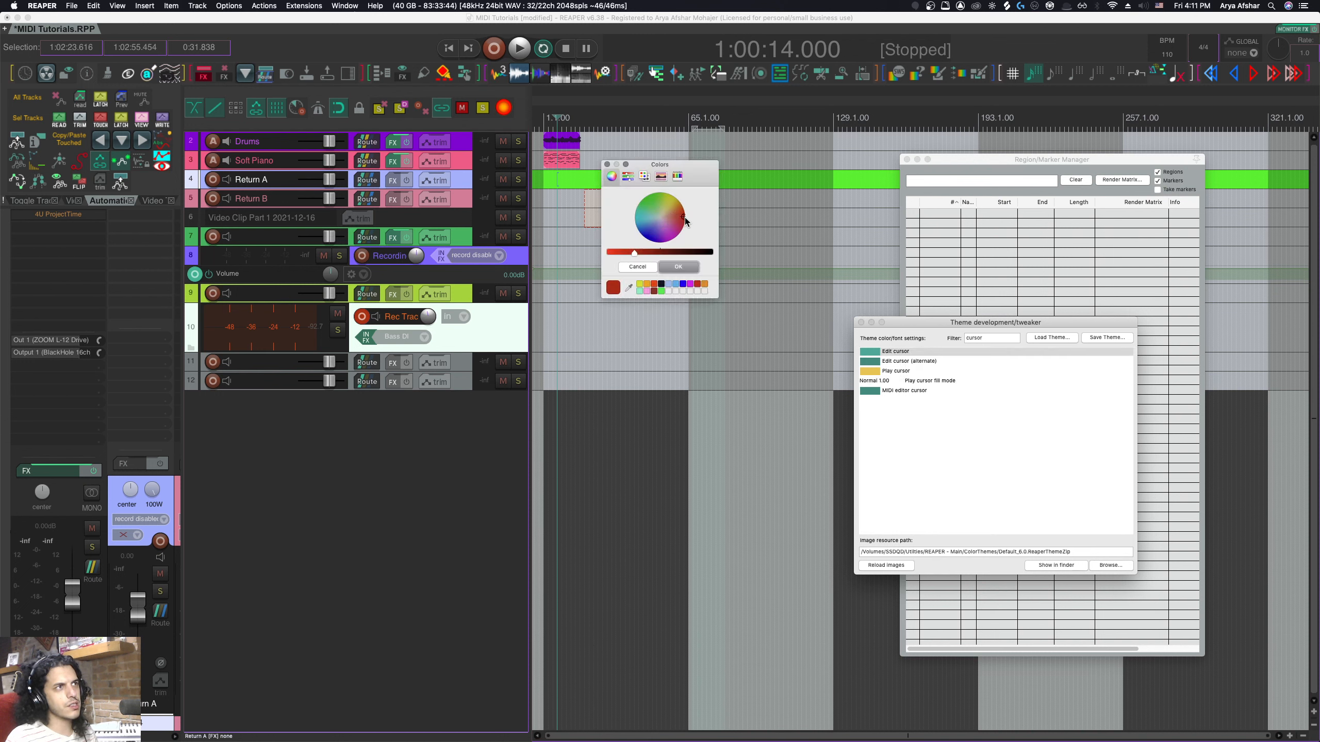
{"action": "left_click", "coordinate": [681, 265]}
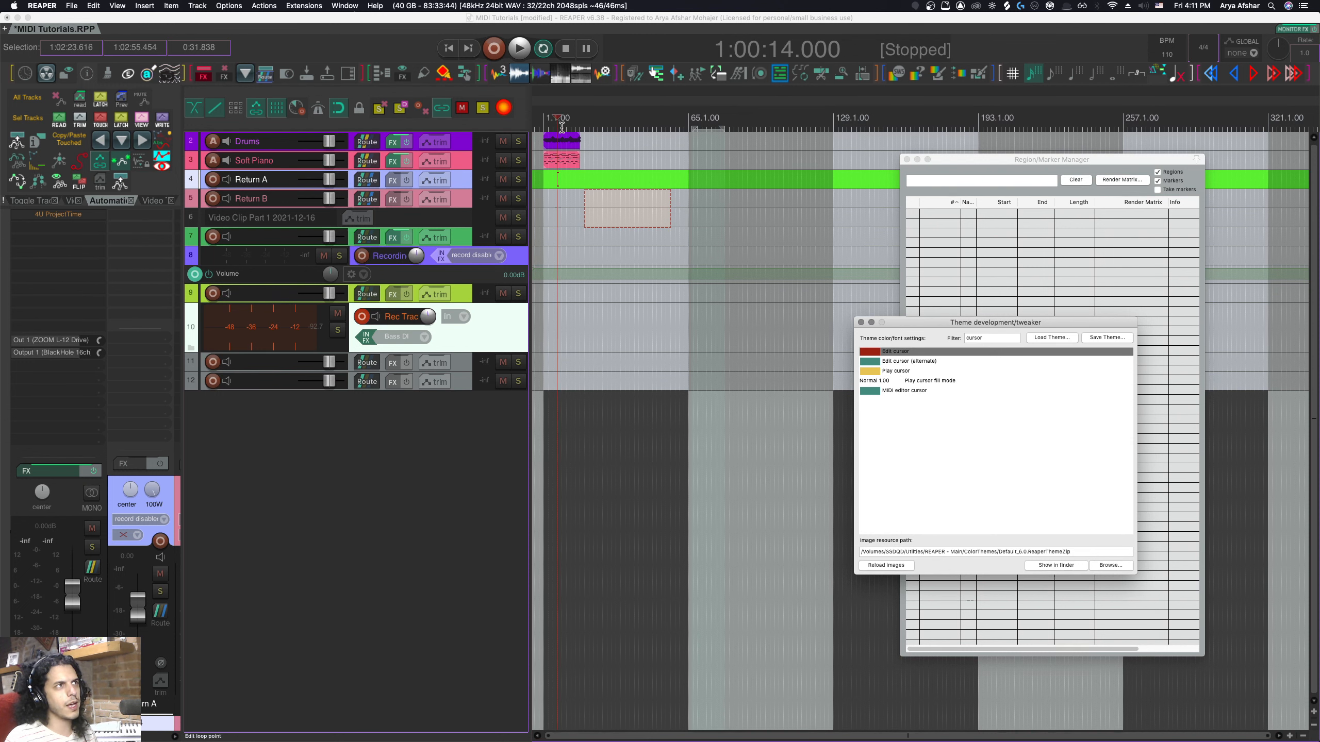
Change the edit cursor colour to purple and place the cursor at two different points in the arrangement to check it.
{"action": "double_click", "coordinate": [876, 353]}
{"action": "left_click_drag", "start_coordinate": [663, 212], "coordinate": [669, 239]}
{"action": "left_click", "coordinate": [677, 267]}
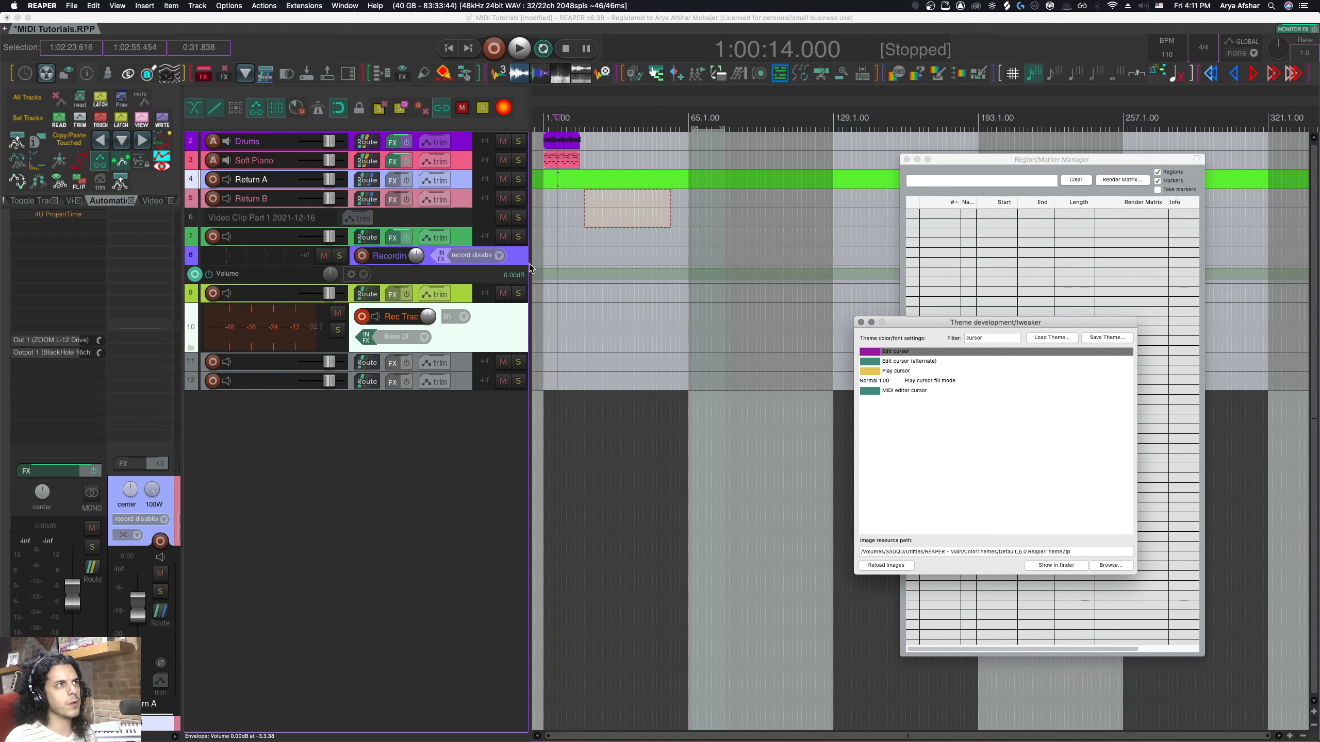
{"action": "left_click", "coordinate": [594, 325]}
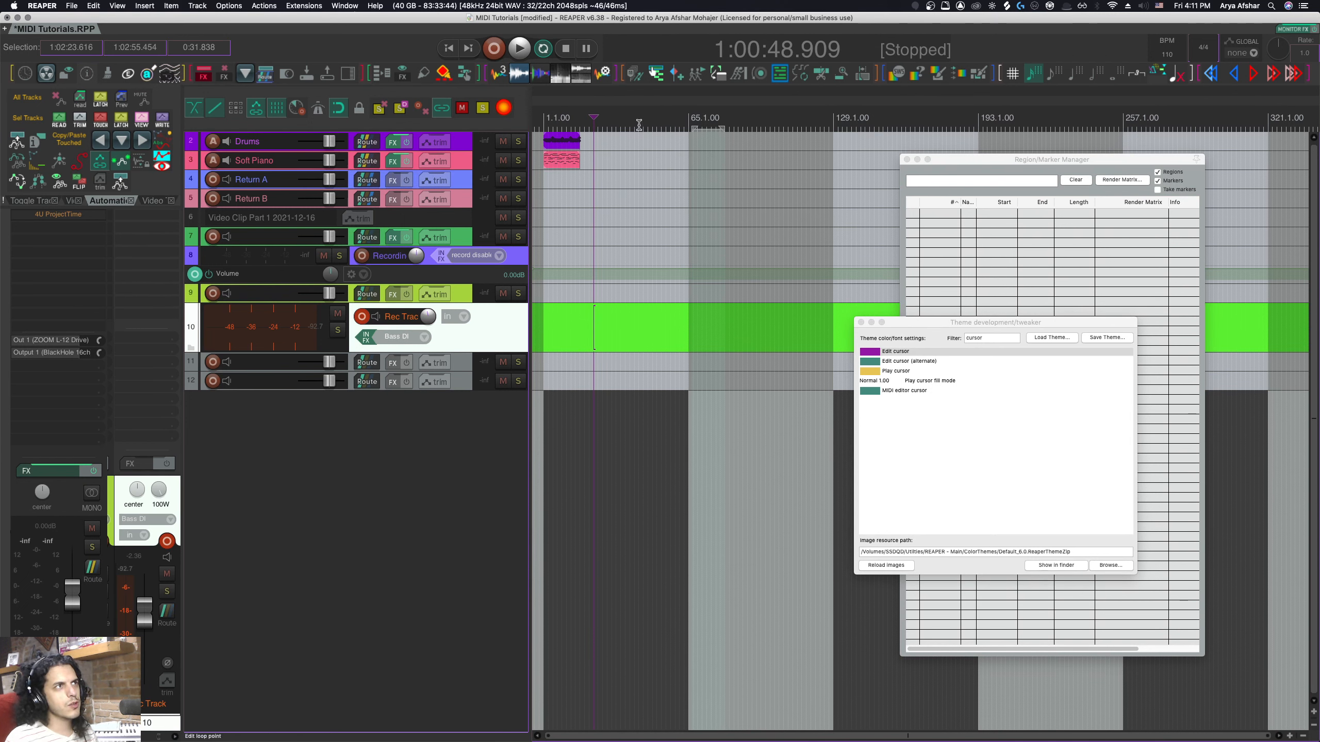
{"action": "left_click", "coordinate": [638, 195]}
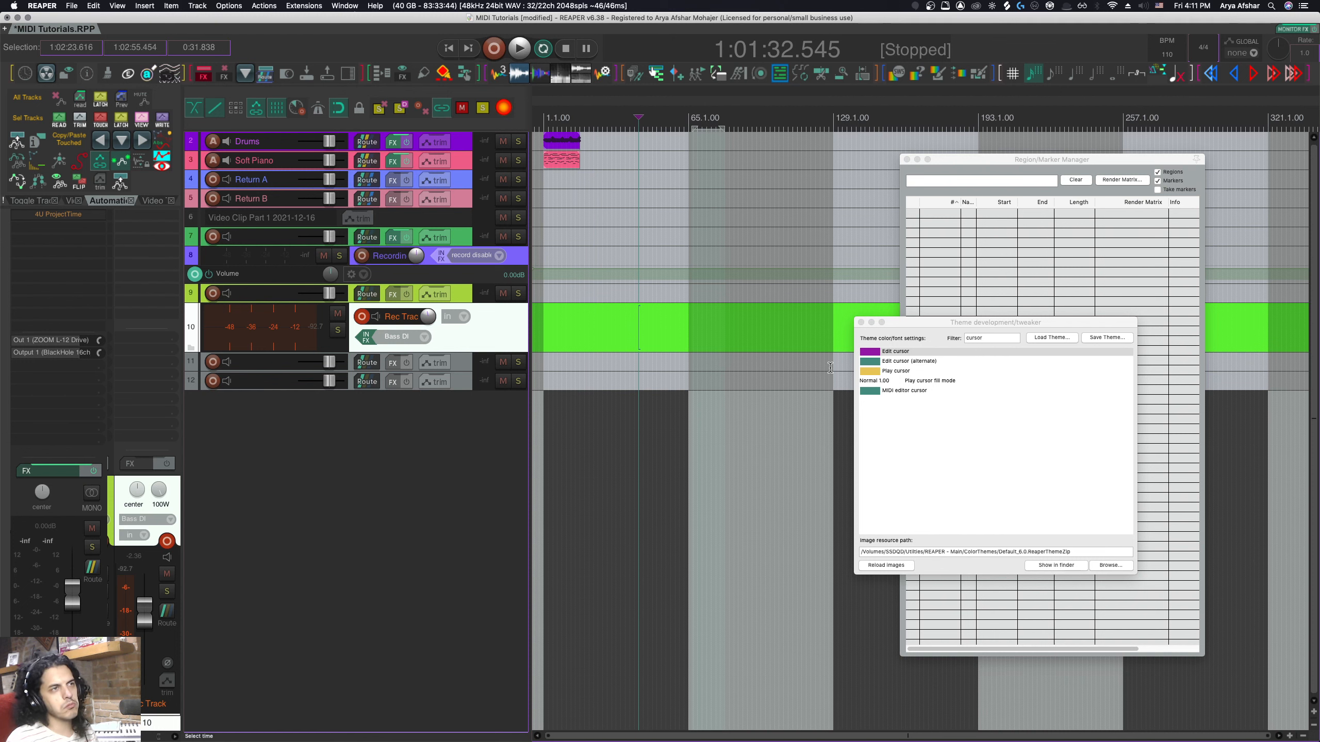
Close the theme tweaker and the Region/Marker Manager to inspect the recoloured arrangement.
{"action": "left_click", "coordinate": [861, 322]}
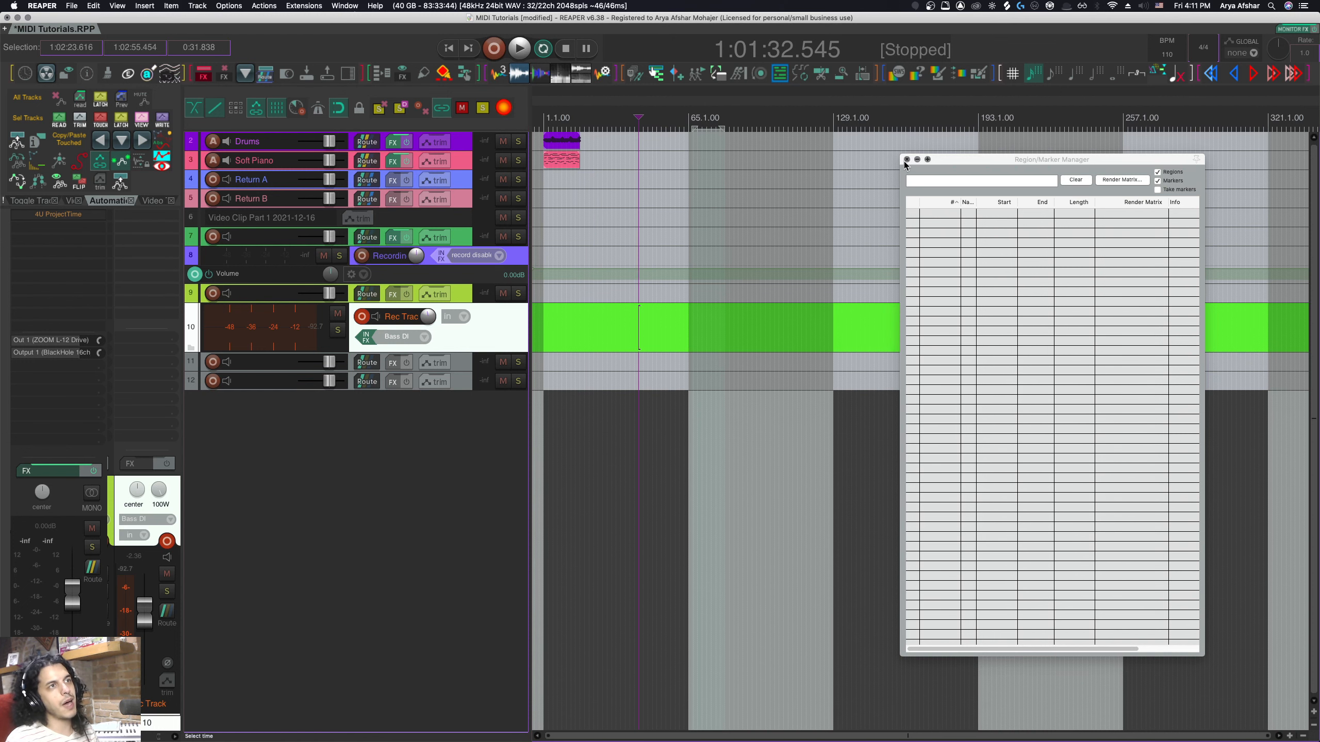
{"action": "left_click", "coordinate": [907, 160]}
{"action": "scroll", "coordinate": [616, 339], "scroll_direction": "up", "scroll_amount": 5}
{"action": "scroll", "coordinate": [617, 340], "scroll_direction": "up", "scroll_amount": 5}
{"action": "scroll", "coordinate": [619, 341], "scroll_direction": "down", "scroll_amount": 5}
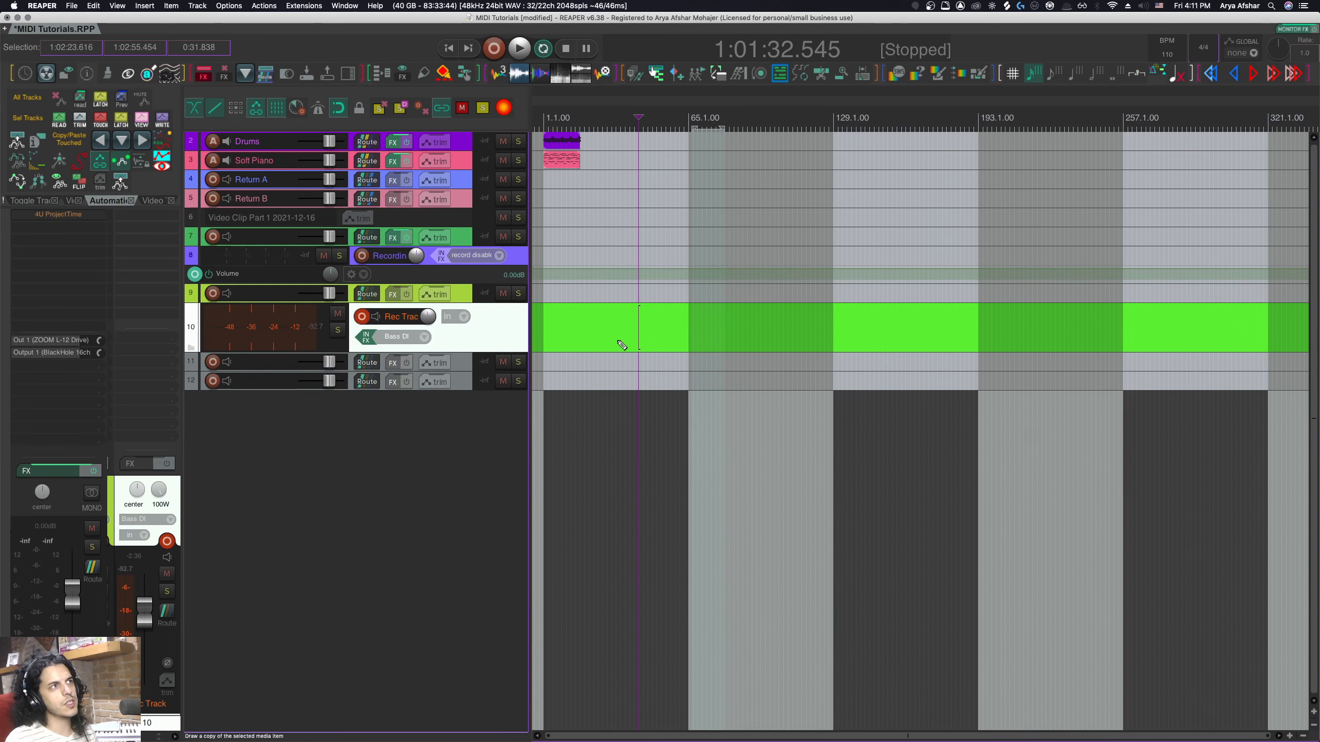
{"action": "scroll", "coordinate": [617, 343], "scroll_direction": "down", "scroll_amount": 10}
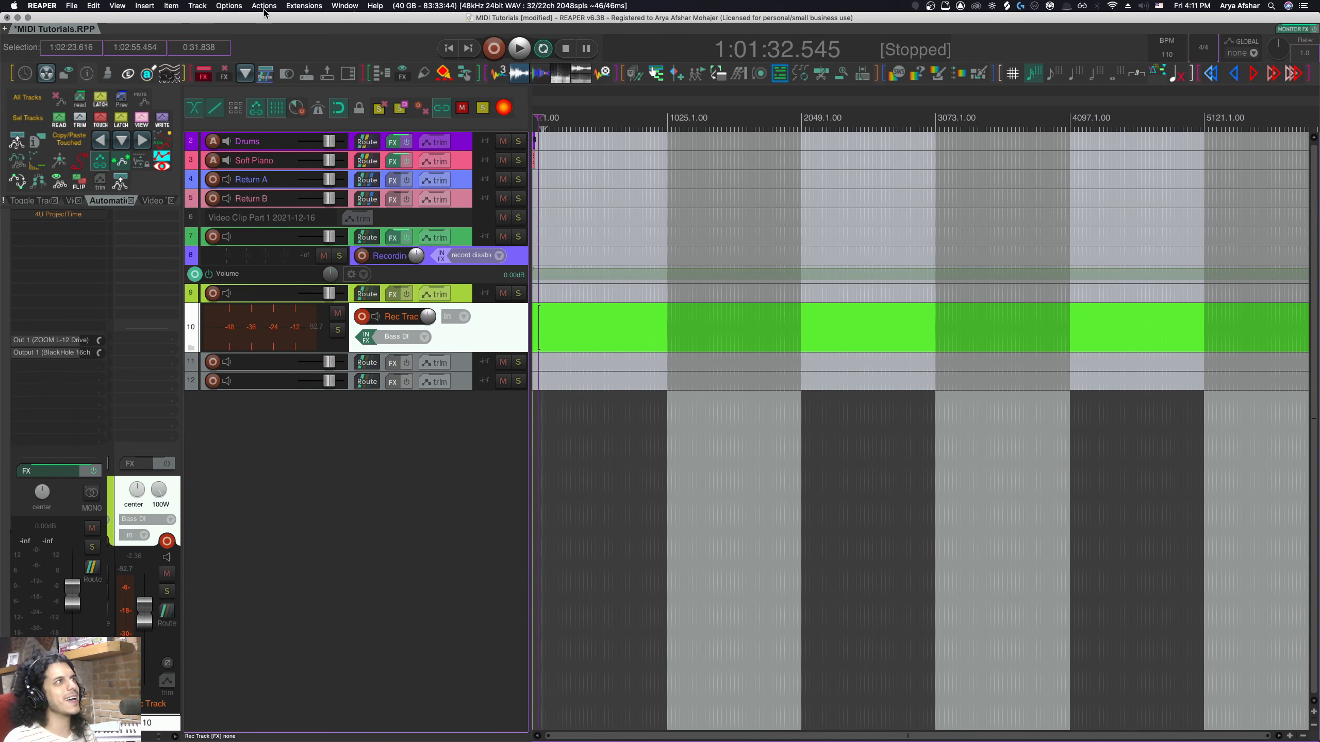
Switch to the project owner's personalised Default_6.0 theme and check how the arrangement grid looks.
{"action": "left_click", "coordinate": [241, 6]}
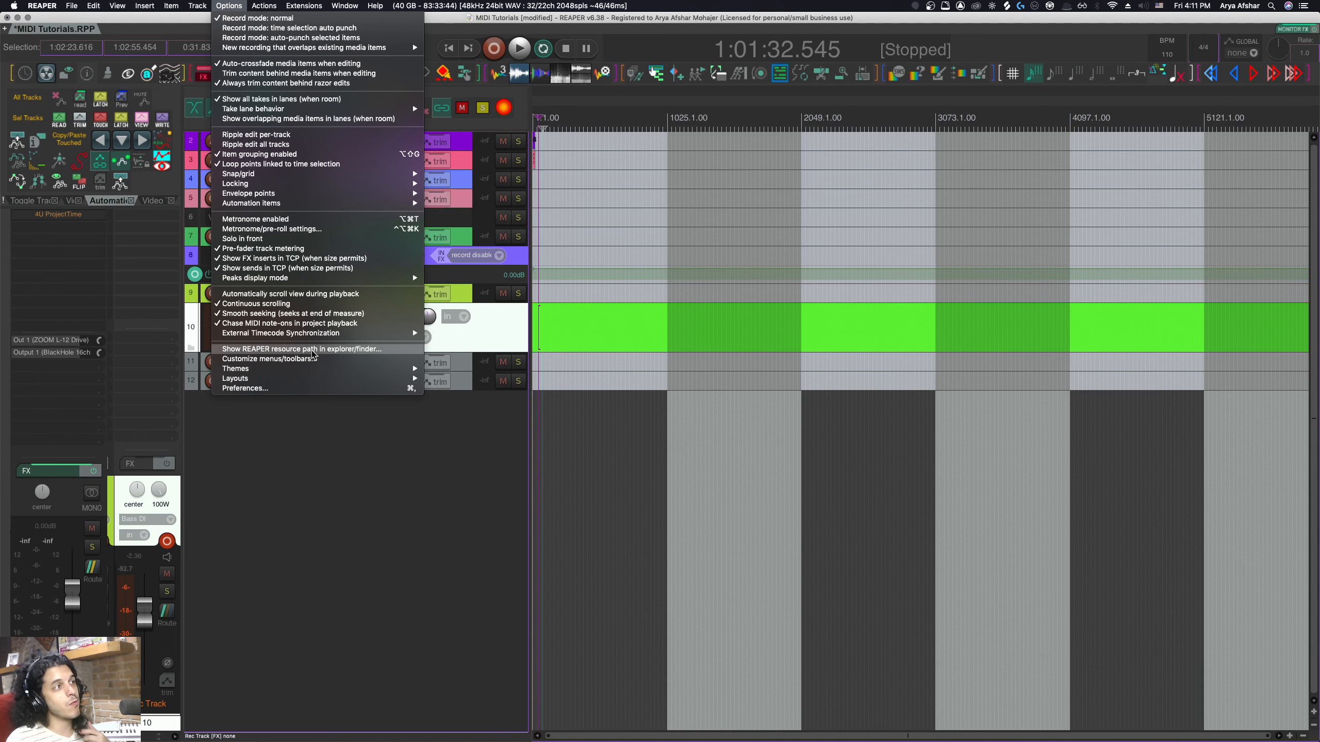
{"action": "mouse_move", "coordinate": [305, 372]}
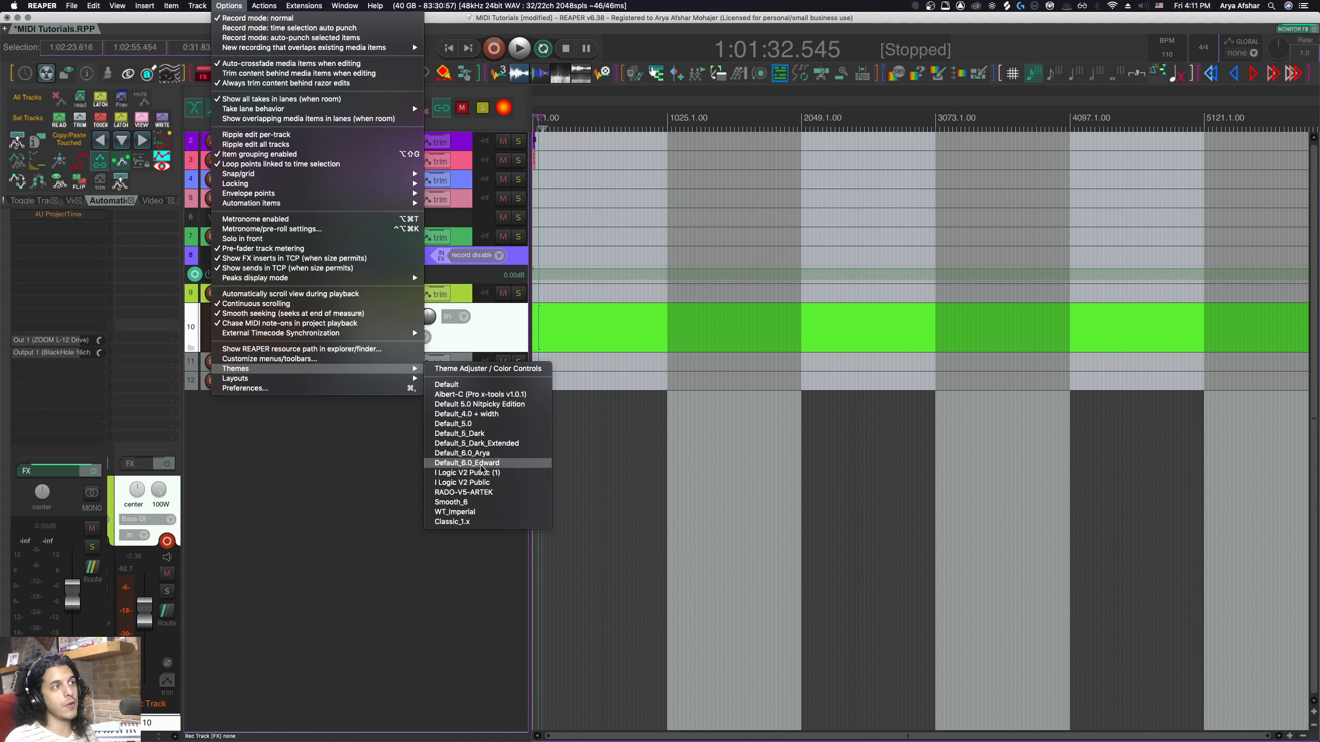
{"action": "left_click", "coordinate": [465, 454]}
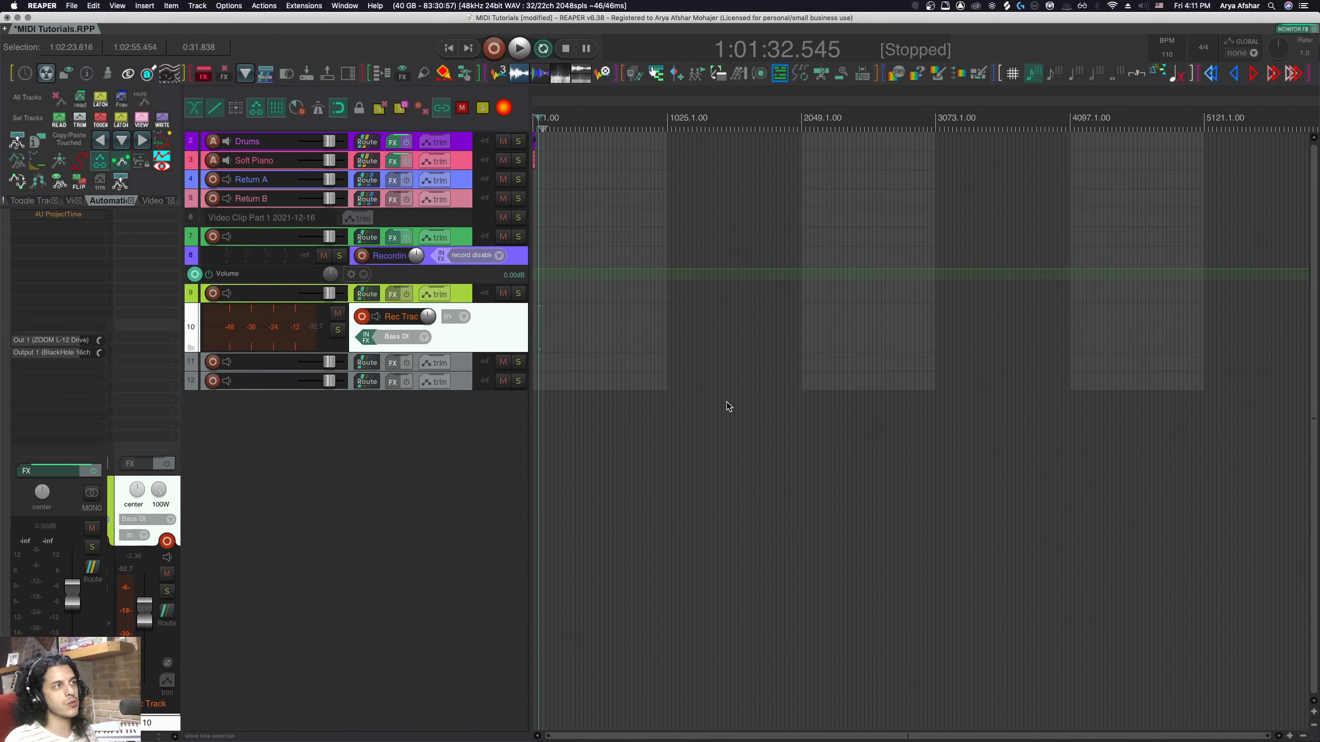
{"action": "scroll", "coordinate": [597, 357], "scroll_direction": "up", "scroll_amount": 5}
{"action": "scroll", "coordinate": [597, 357], "scroll_direction": "up", "scroll_amount": 10}
{"action": "scroll", "coordinate": [597, 357], "scroll_direction": "down", "scroll_amount": 5}
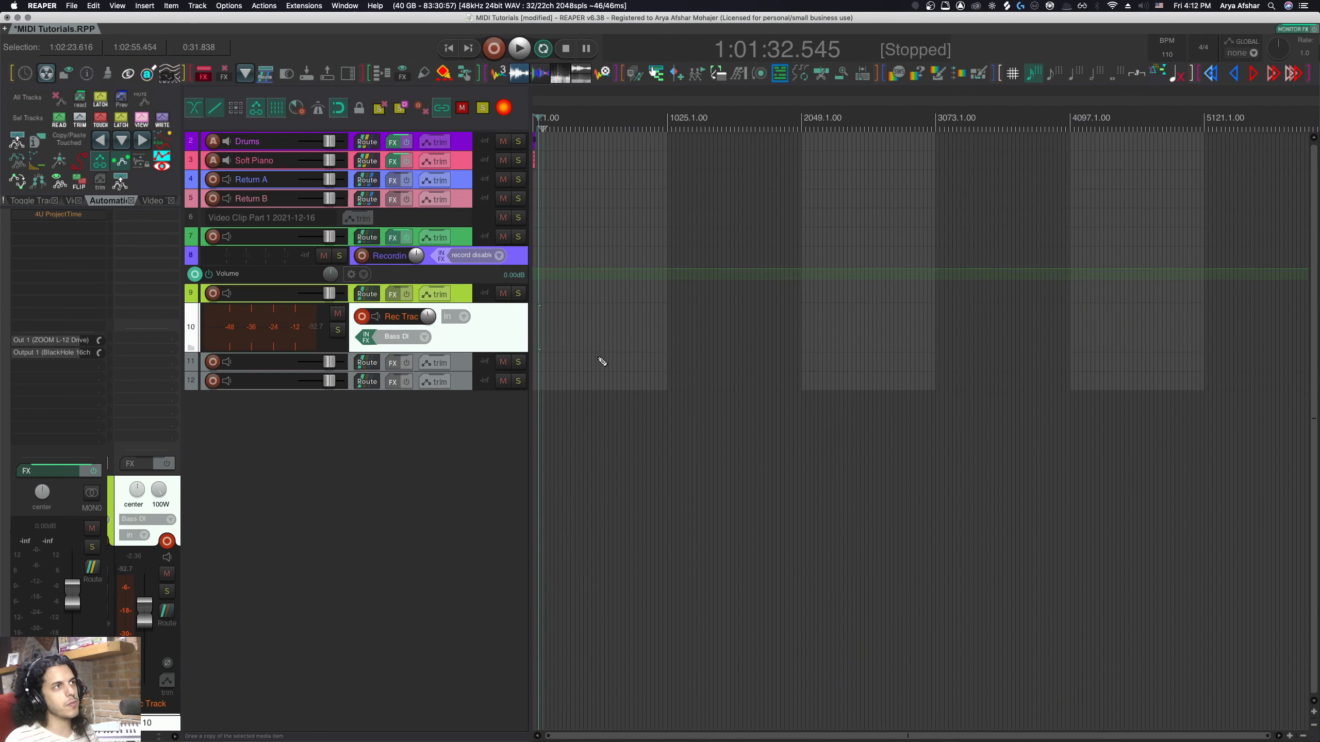
{"action": "scroll", "coordinate": [603, 349], "scroll_direction": "down", "scroll_amount": 8}
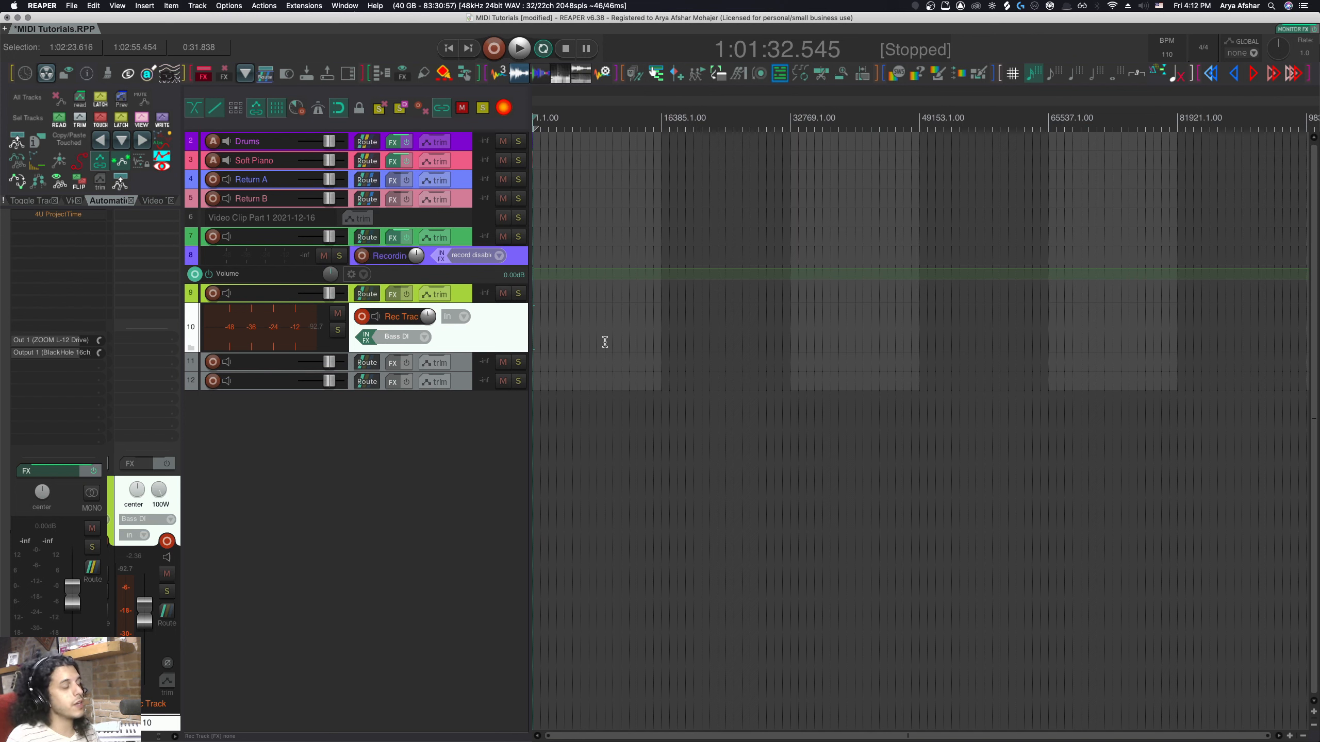
Bring up the window screensets, move their window nearer the centre, and load the Main Editing screenset.
{"action": "key", "text": "super+e"}
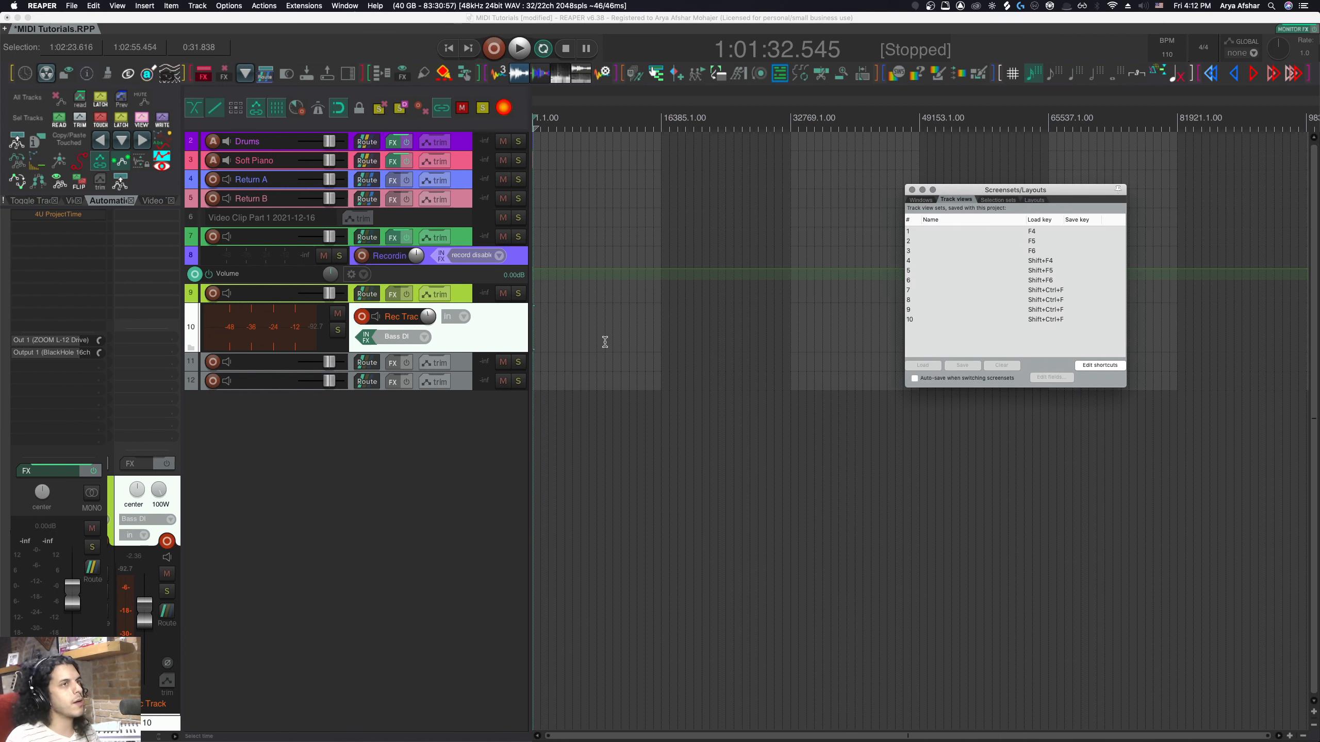
{"action": "left_click", "coordinate": [921, 200]}
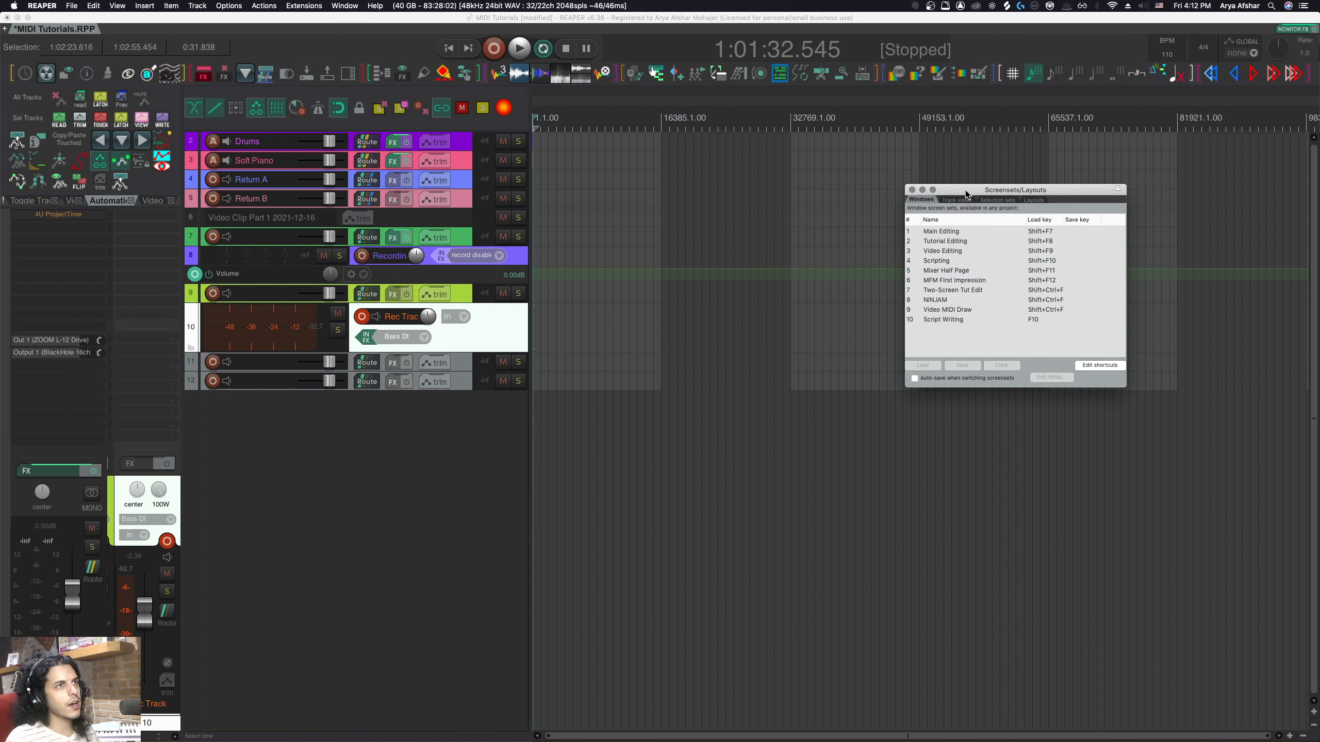
{"action": "left_click_drag", "start_coordinate": [967, 190], "coordinate": [804, 179]}
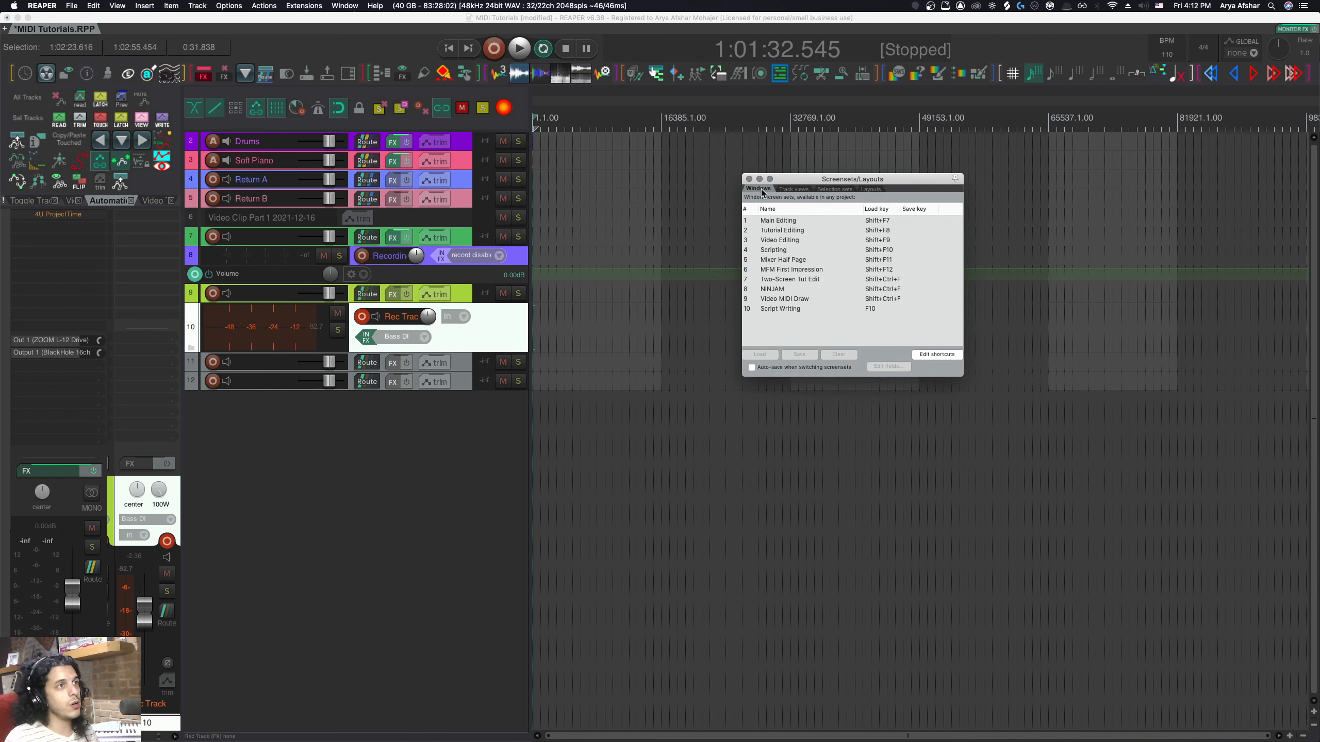
{"action": "left_click", "coordinate": [782, 221]}
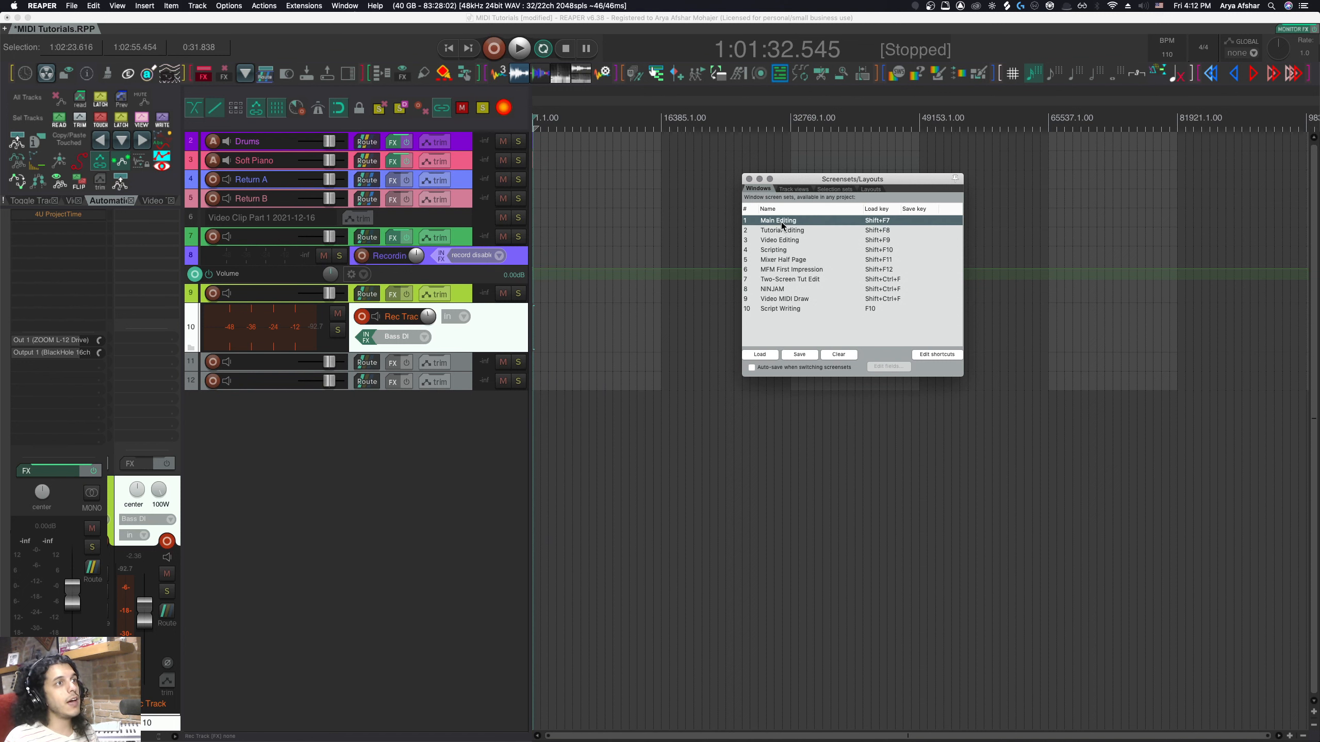
{"action": "left_click", "coordinate": [761, 355]}
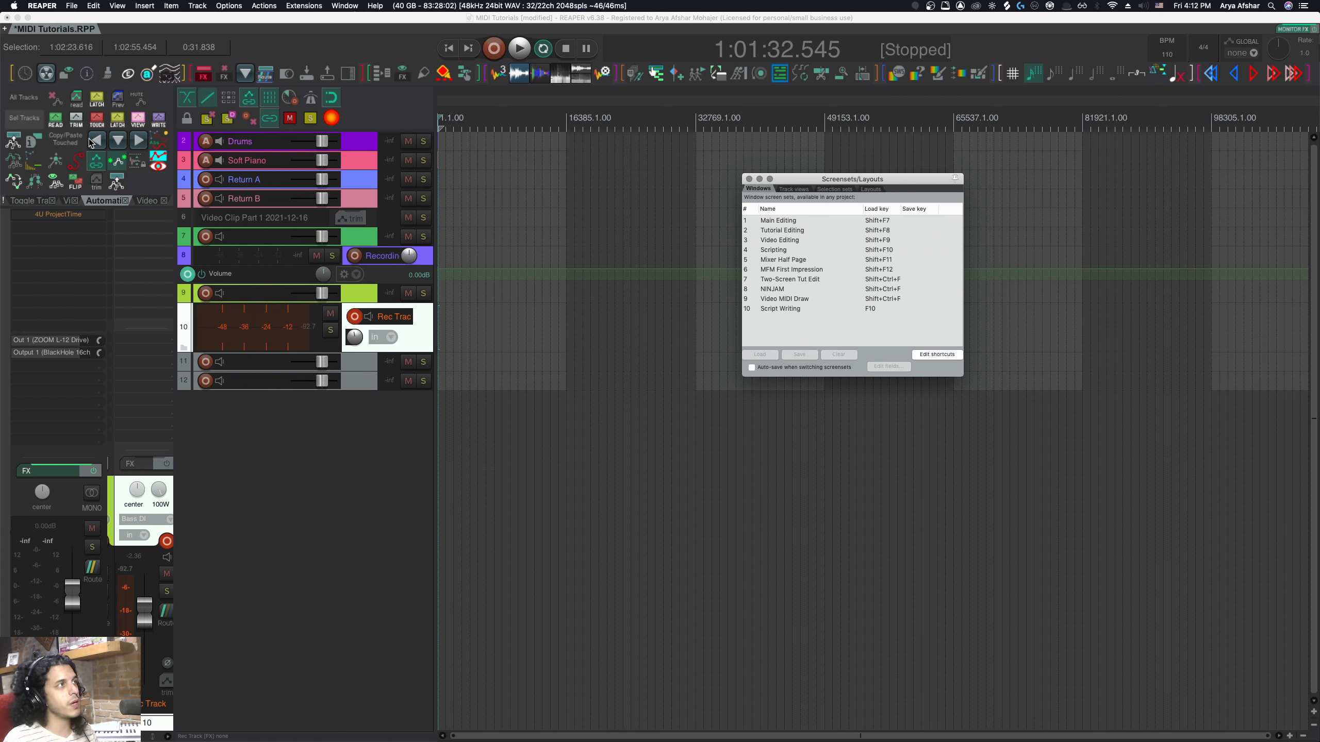
Load the Tutorial Editing screenset, close the screensets window, and show the docked Resources list.
{"action": "left_click", "coordinate": [769, 231]}
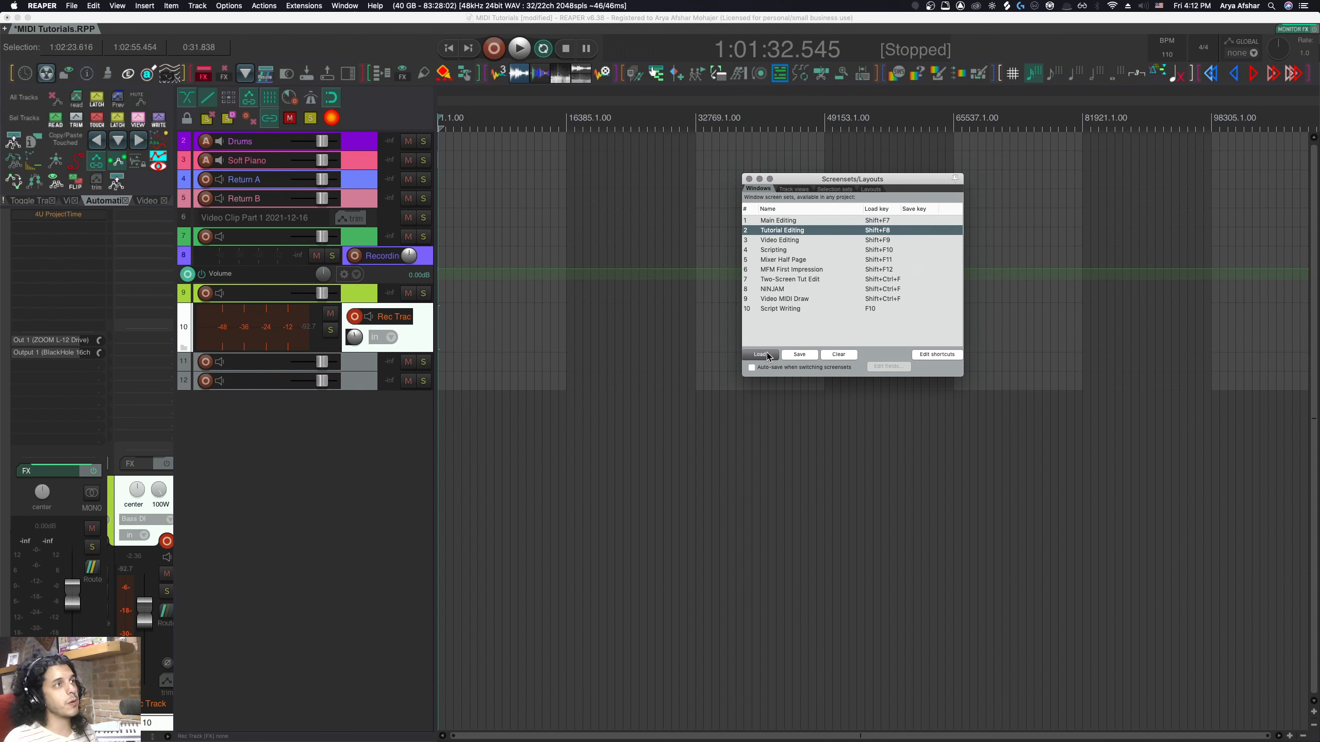
{"action": "left_click", "coordinate": [762, 354]}
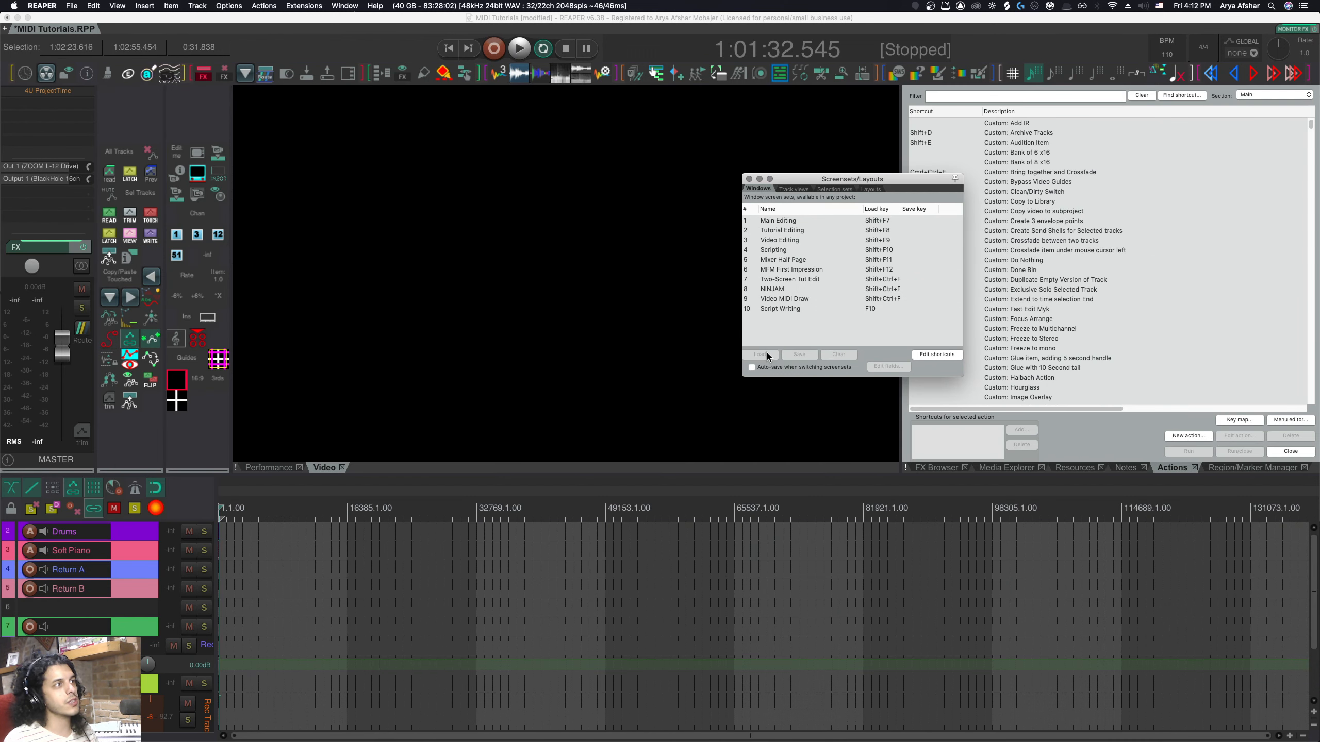
{"action": "left_click", "coordinate": [749, 179]}
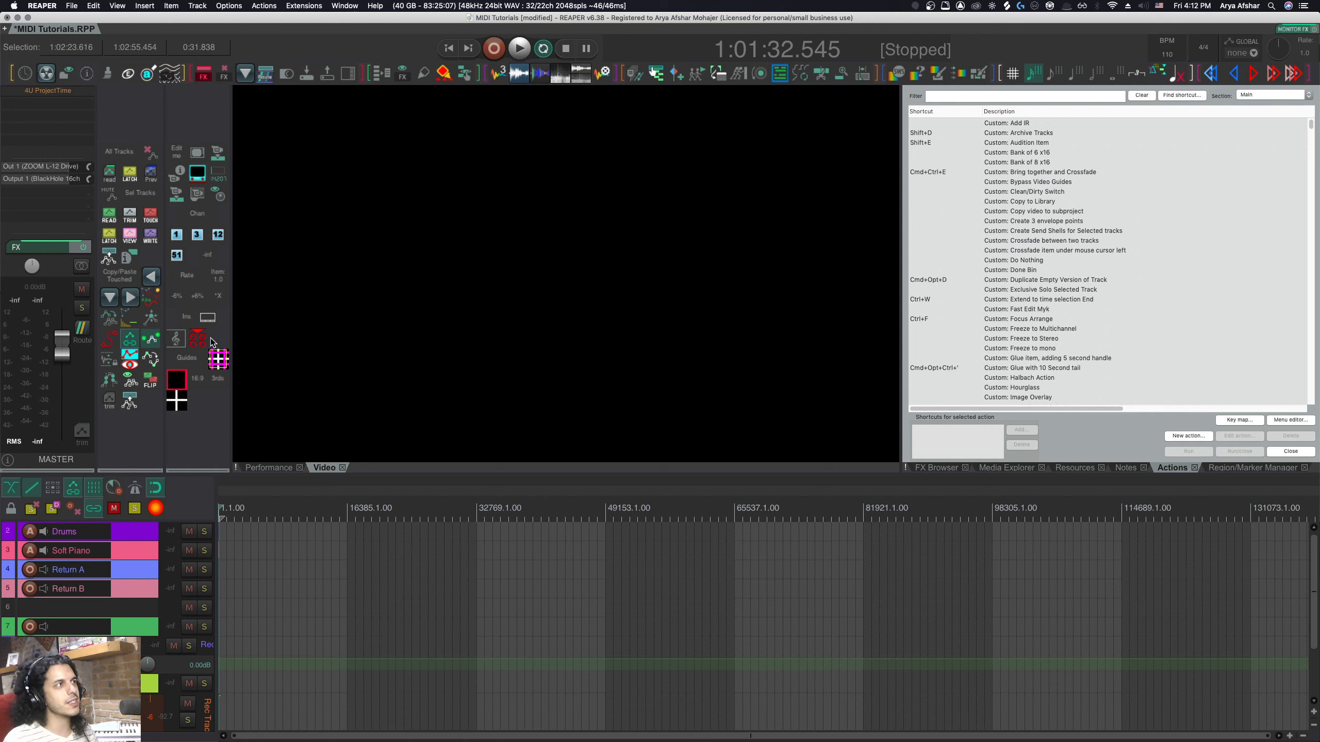
{"action": "left_click", "coordinate": [1075, 468]}
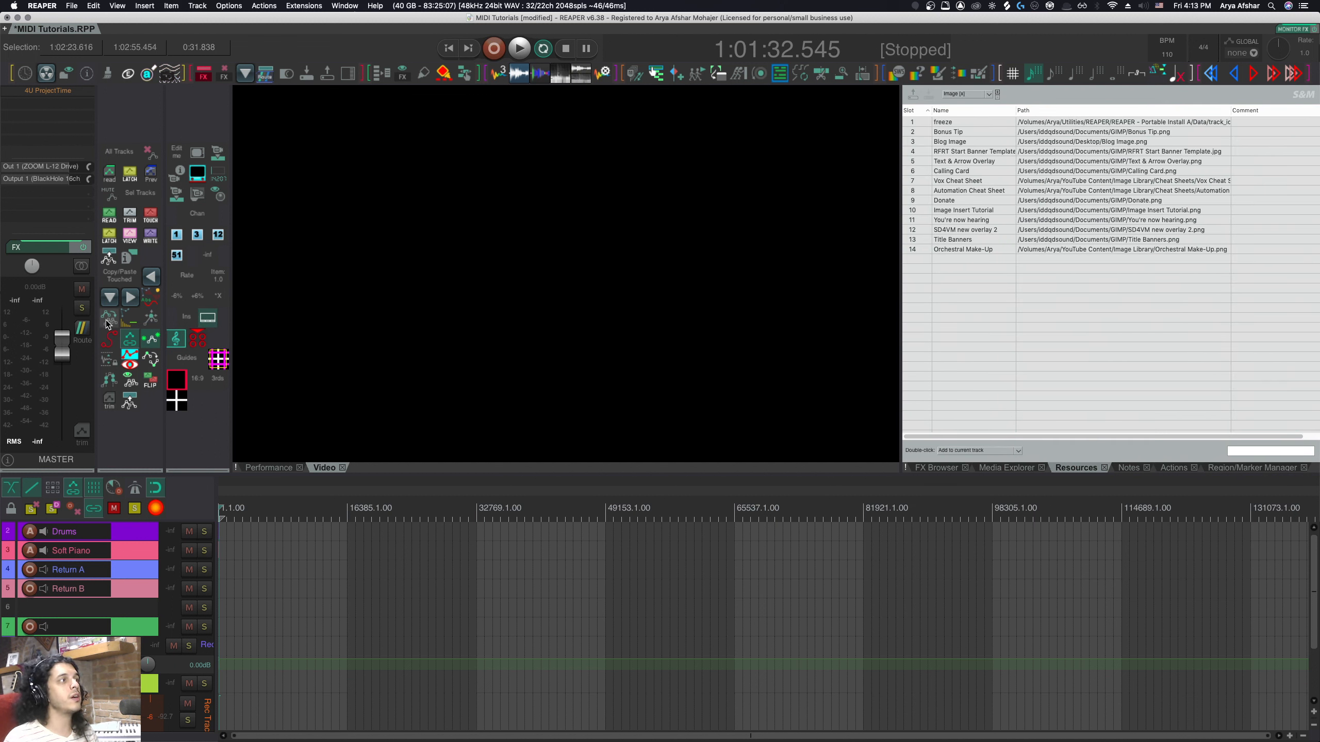
Reopen the screensets window, load the Video Editing screenset, and enlarge the main window to fill the screen.
{"action": "key", "text": "super+e"}
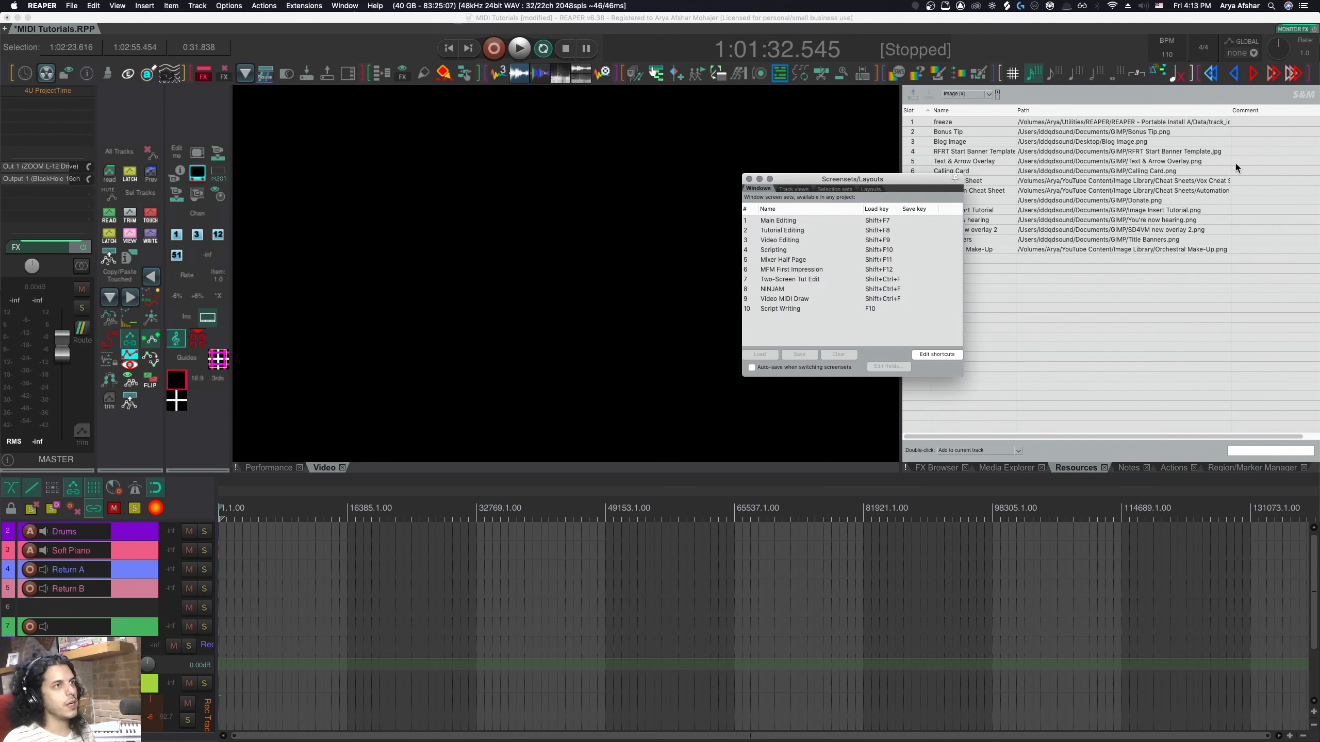
{"action": "left_click", "coordinate": [773, 243]}
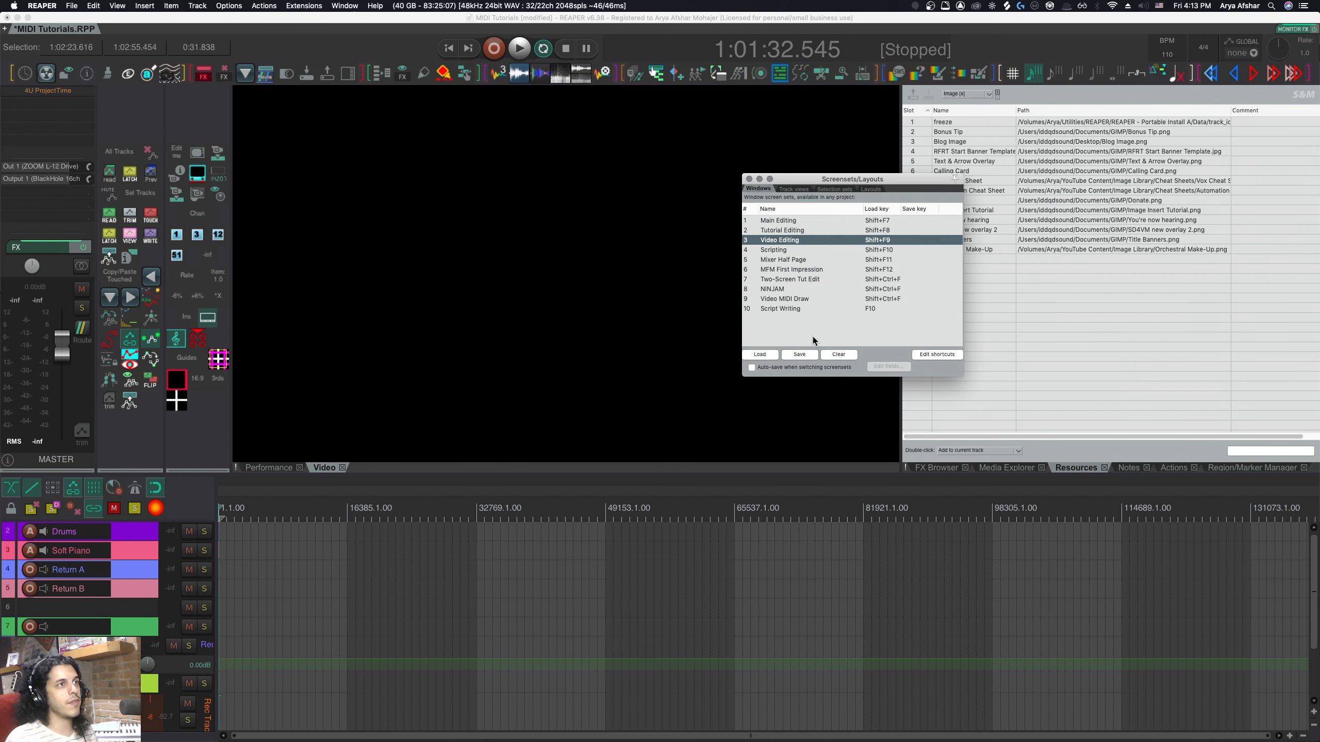
{"action": "left_click", "coordinate": [770, 357]}
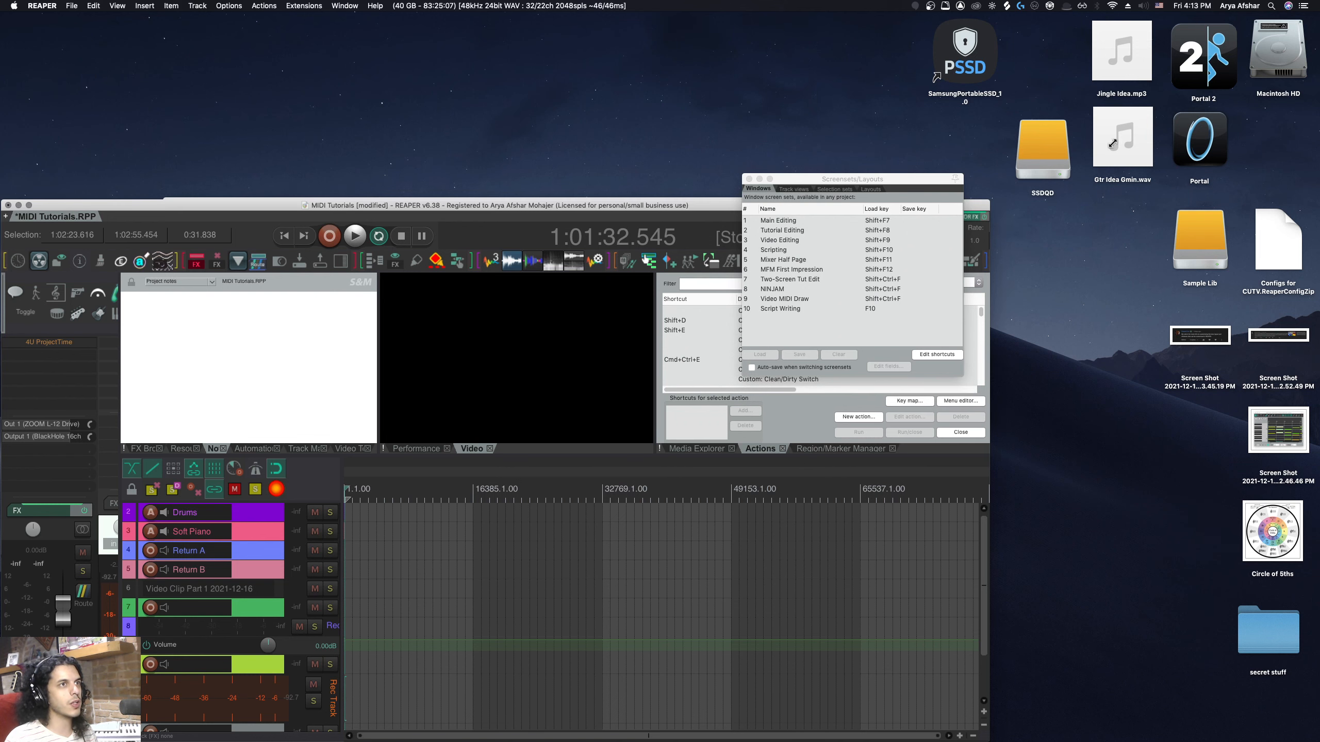
{"action": "left_click_drag", "start_coordinate": [990, 202], "coordinate": [1317, 14]}
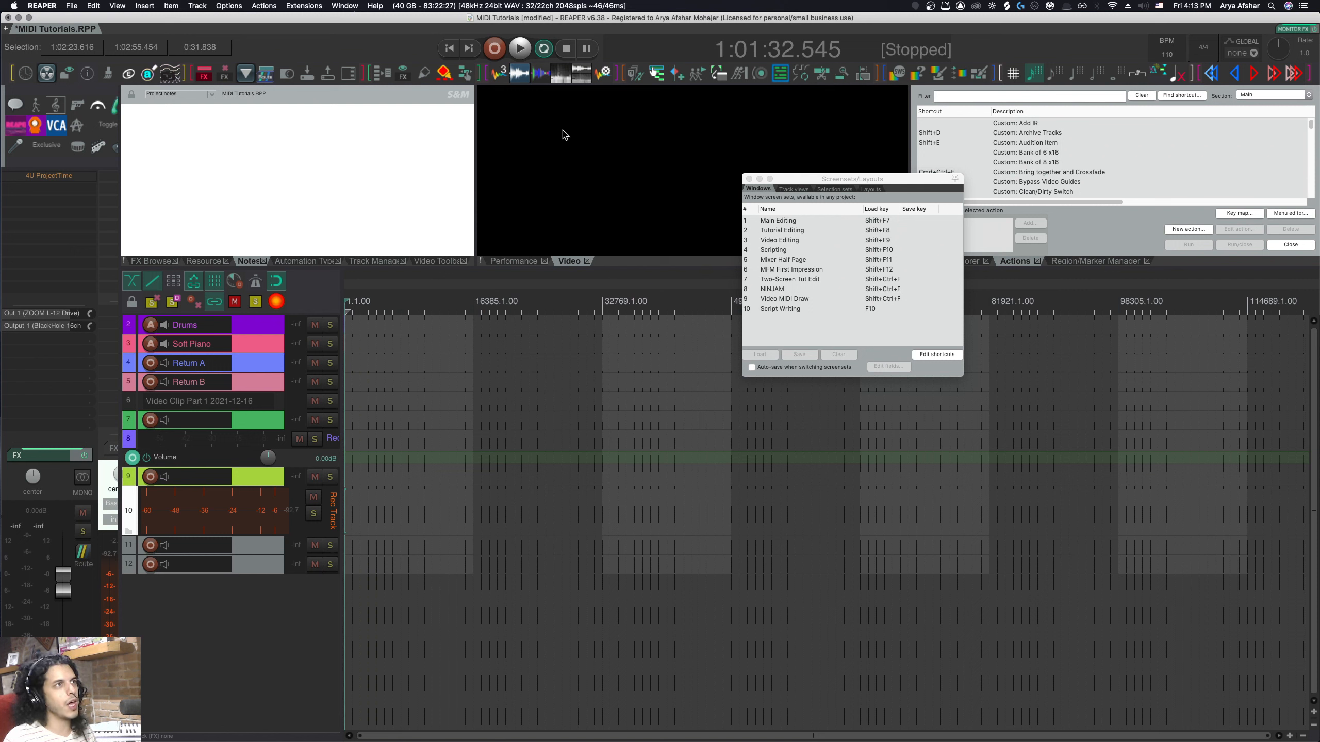
Save the current window arrangement over the Video Editing screenset, keeping its name and saved options.
{"action": "left_click", "coordinate": [782, 241]}
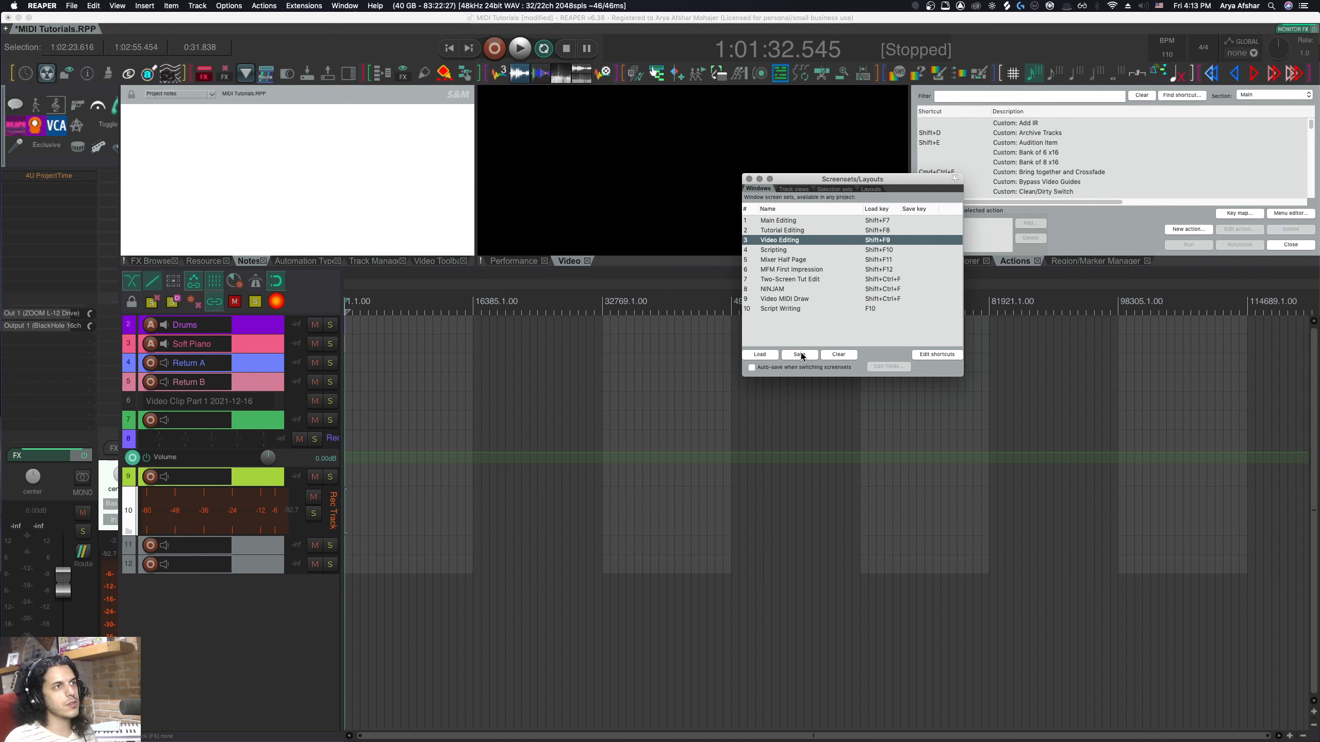
{"action": "left_click", "coordinate": [800, 354]}
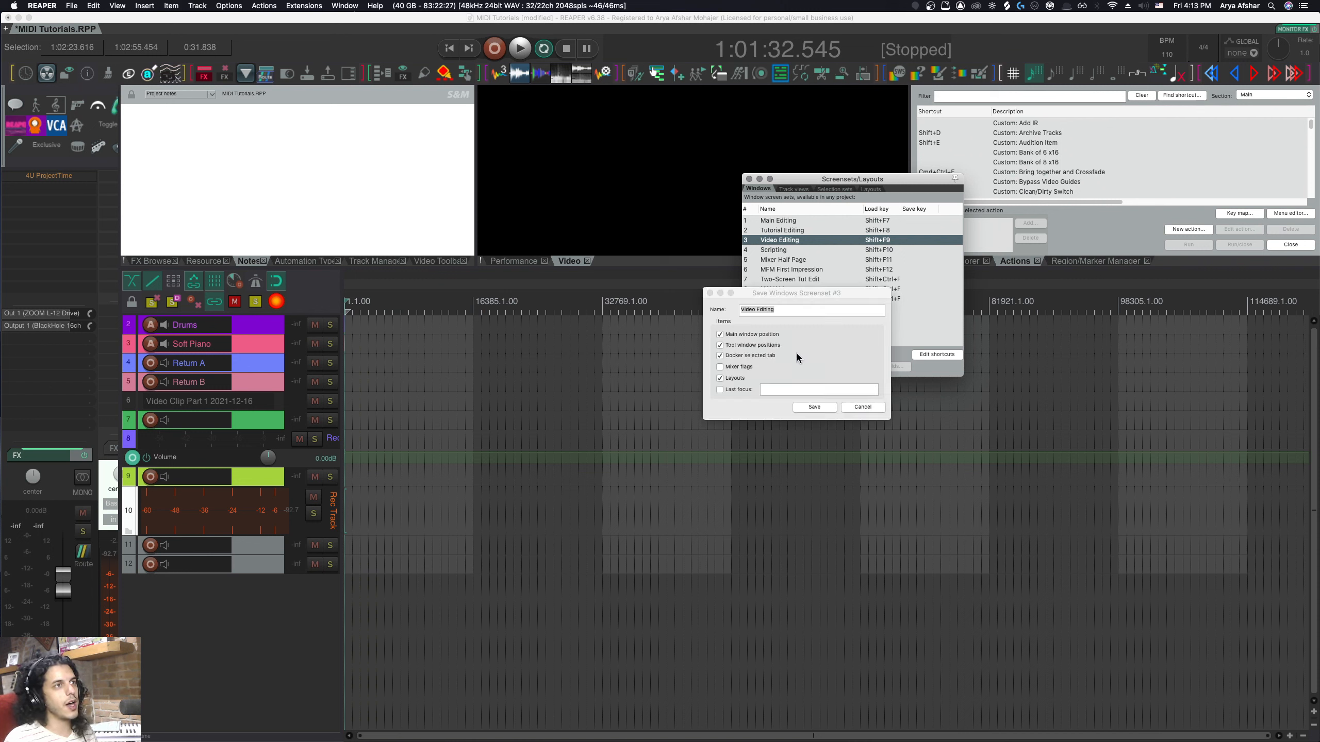
{"action": "left_click", "coordinate": [814, 408]}
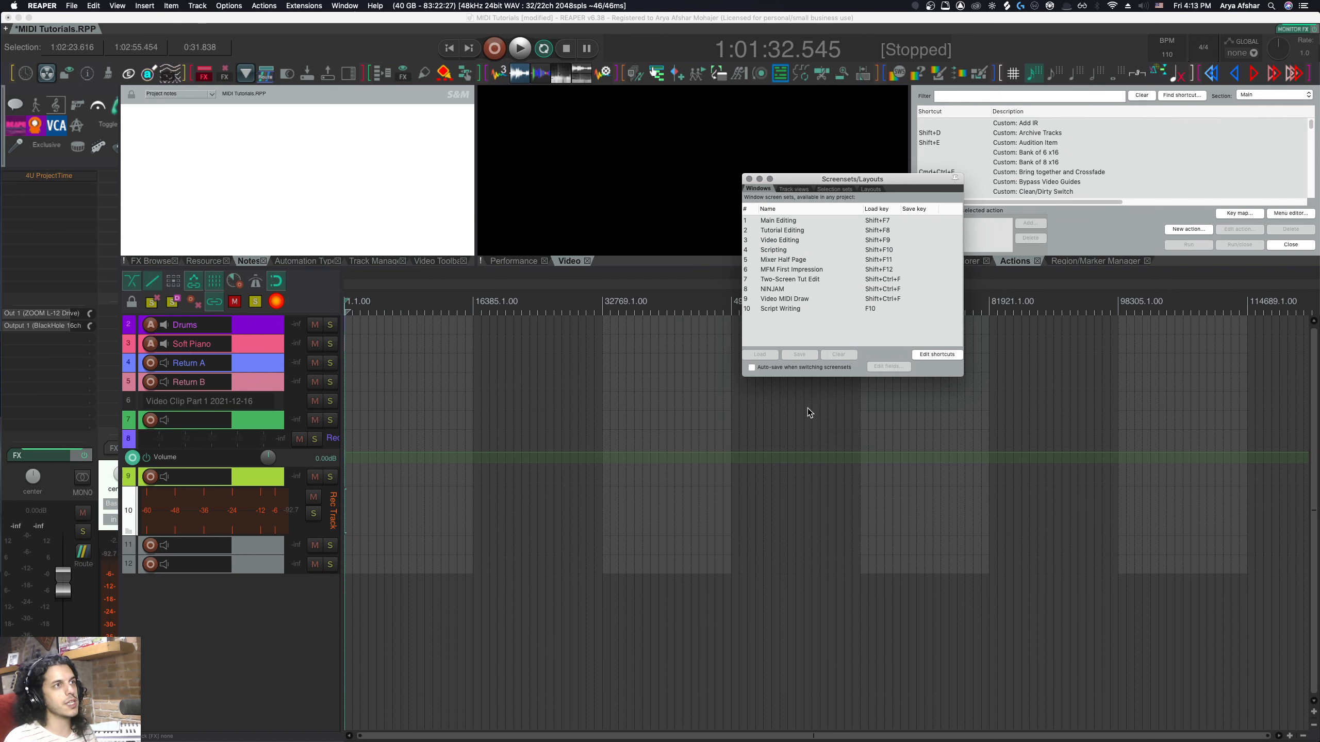
Load the Scripting window screenset.
{"action": "left_click", "coordinate": [786, 252]}
{"action": "left_click", "coordinate": [760, 355]}
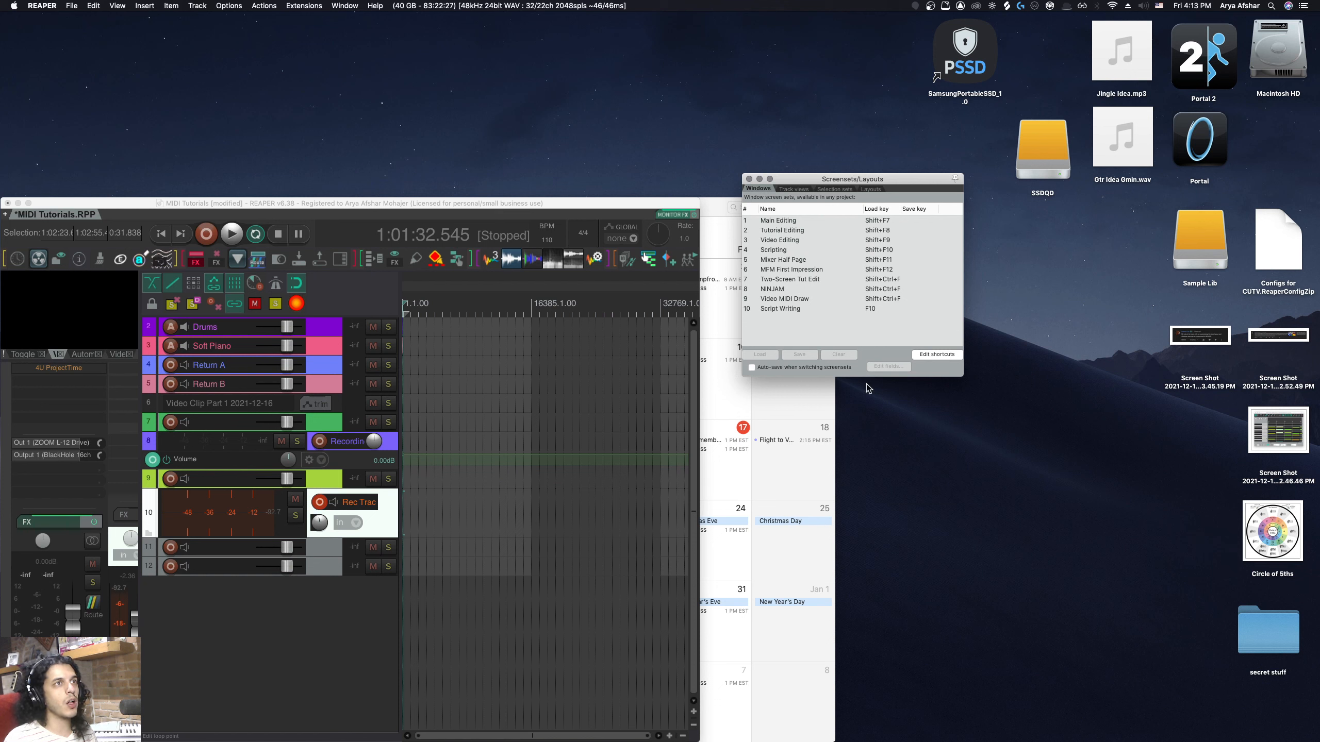
Load the Mixer Half Page screenset and close the screensets window.
{"action": "mouse_move", "coordinate": [1148, 30]}
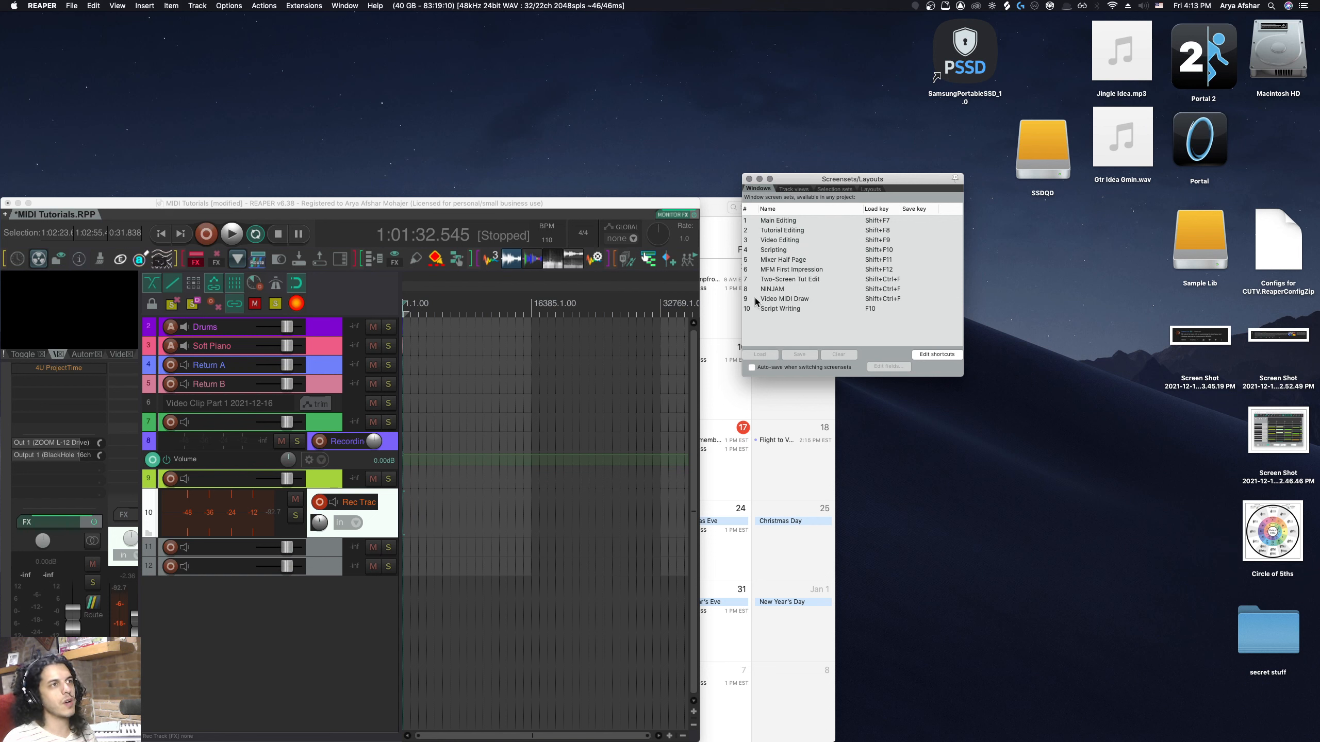
{"action": "left_click", "coordinate": [786, 260]}
{"action": "left_click", "coordinate": [760, 355]}
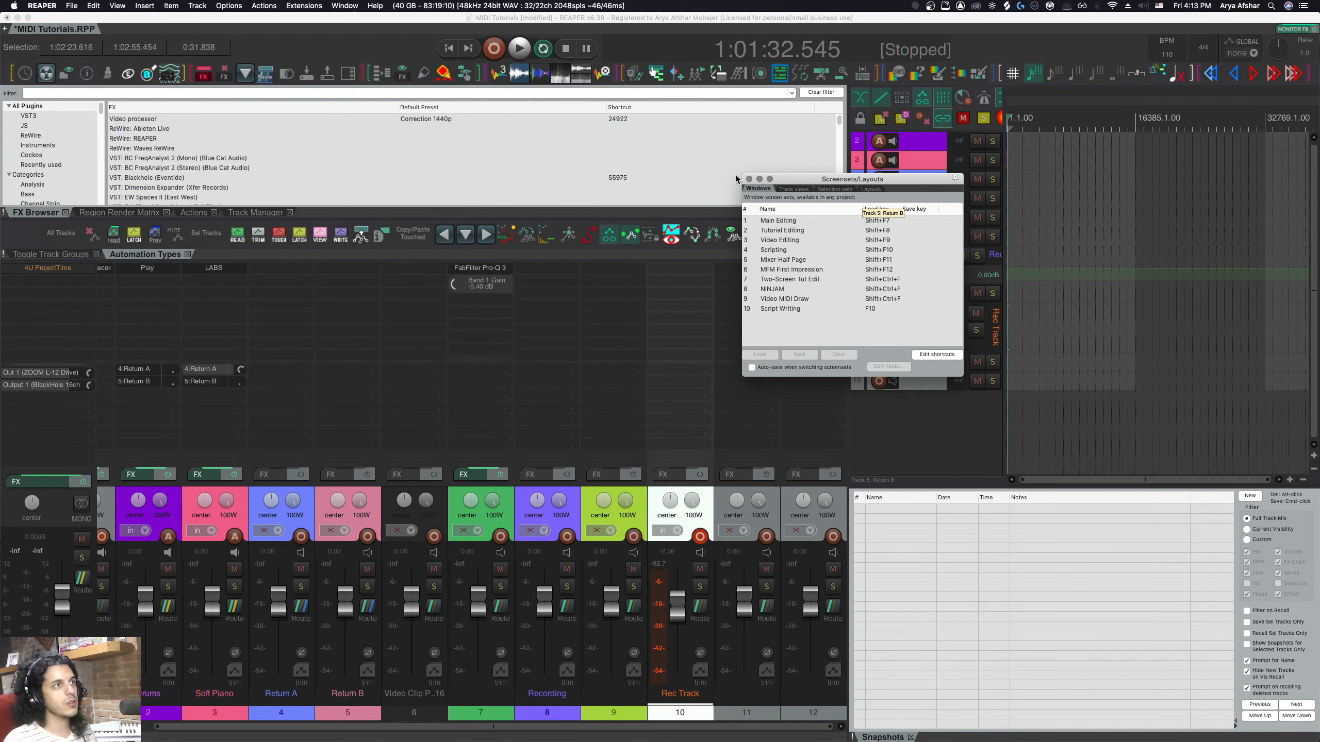
{"action": "left_click", "coordinate": [749, 179]}
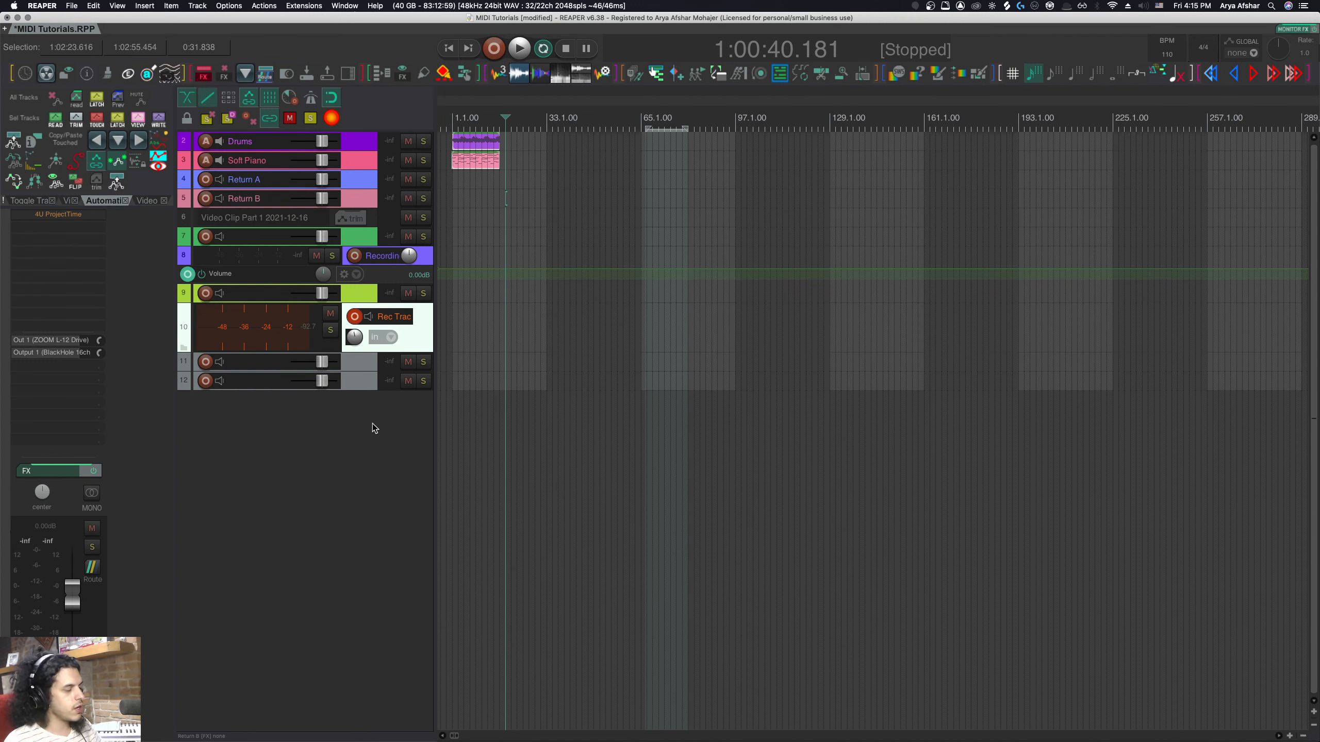
Reopen the screensets window, load the MFM First Impression screenset, and move the main window up to fill the screen.
{"action": "key", "text": "super+e"}
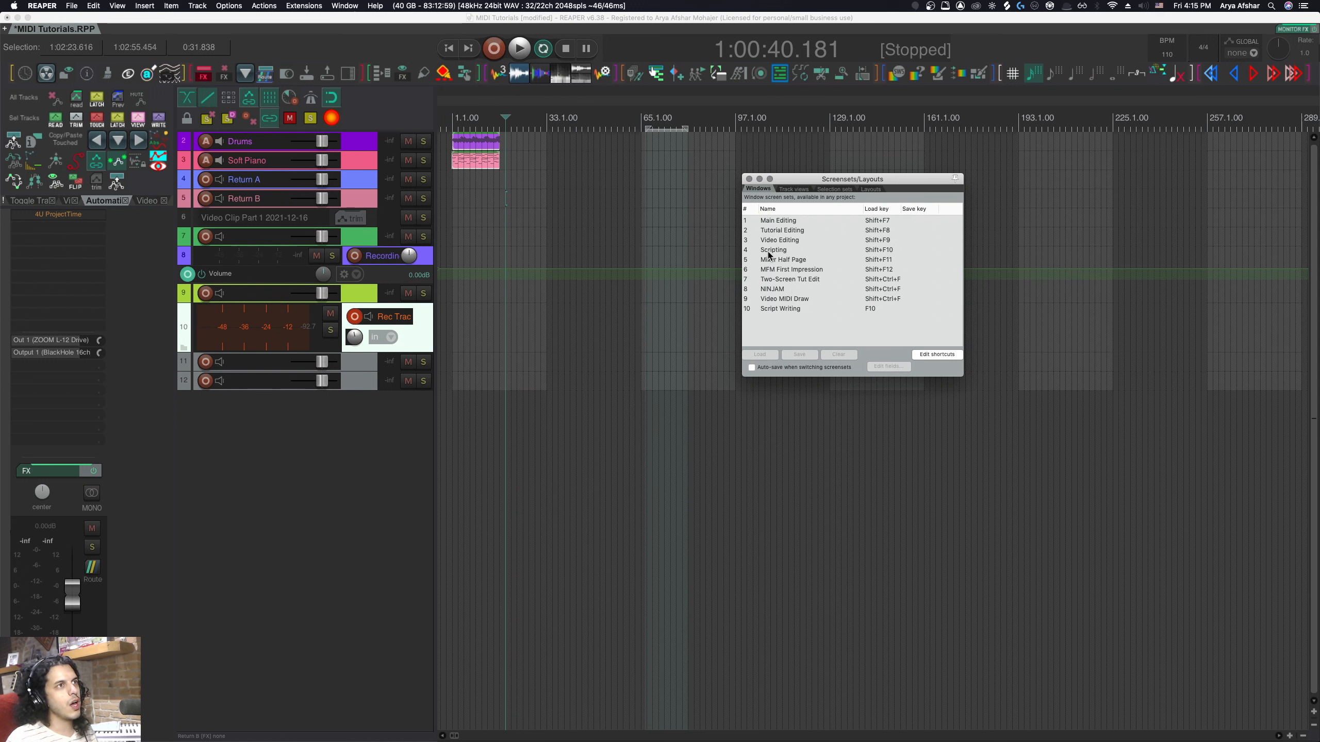
{"action": "left_click", "coordinate": [748, 179]}
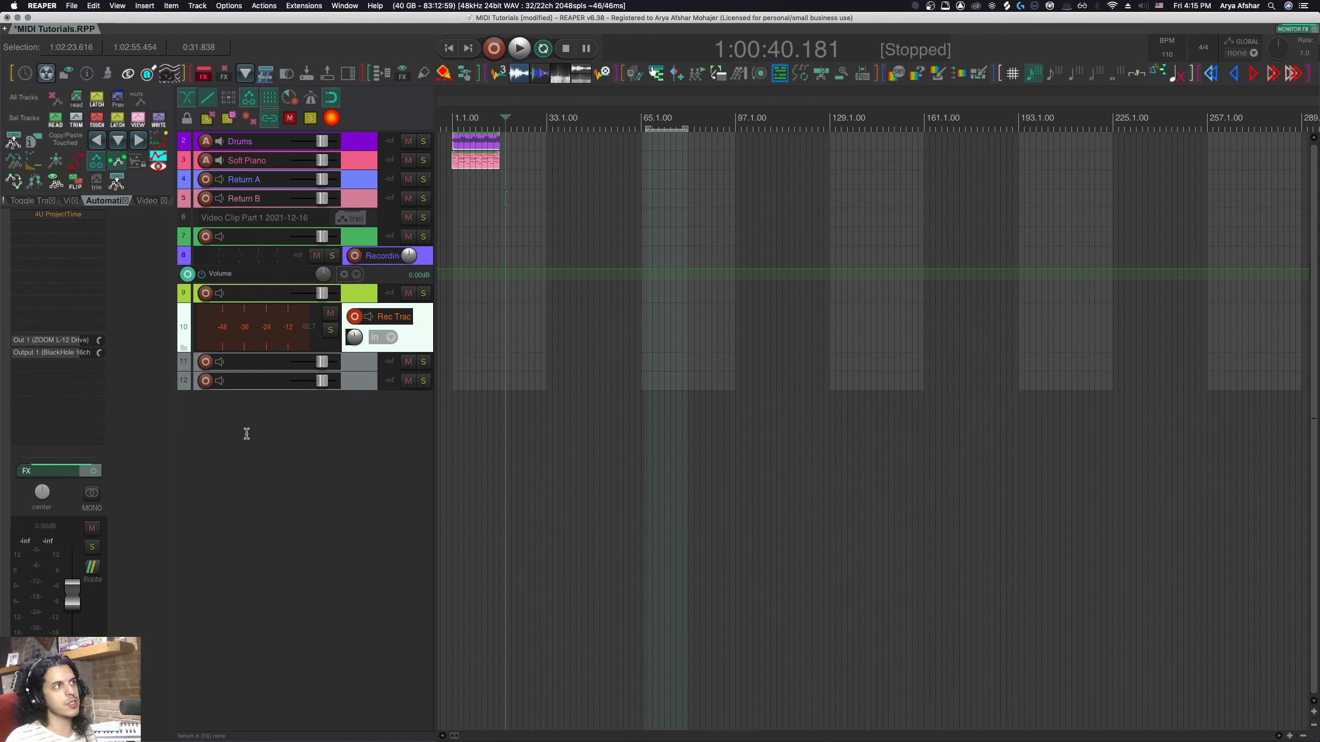
{"action": "key", "text": "super+e"}
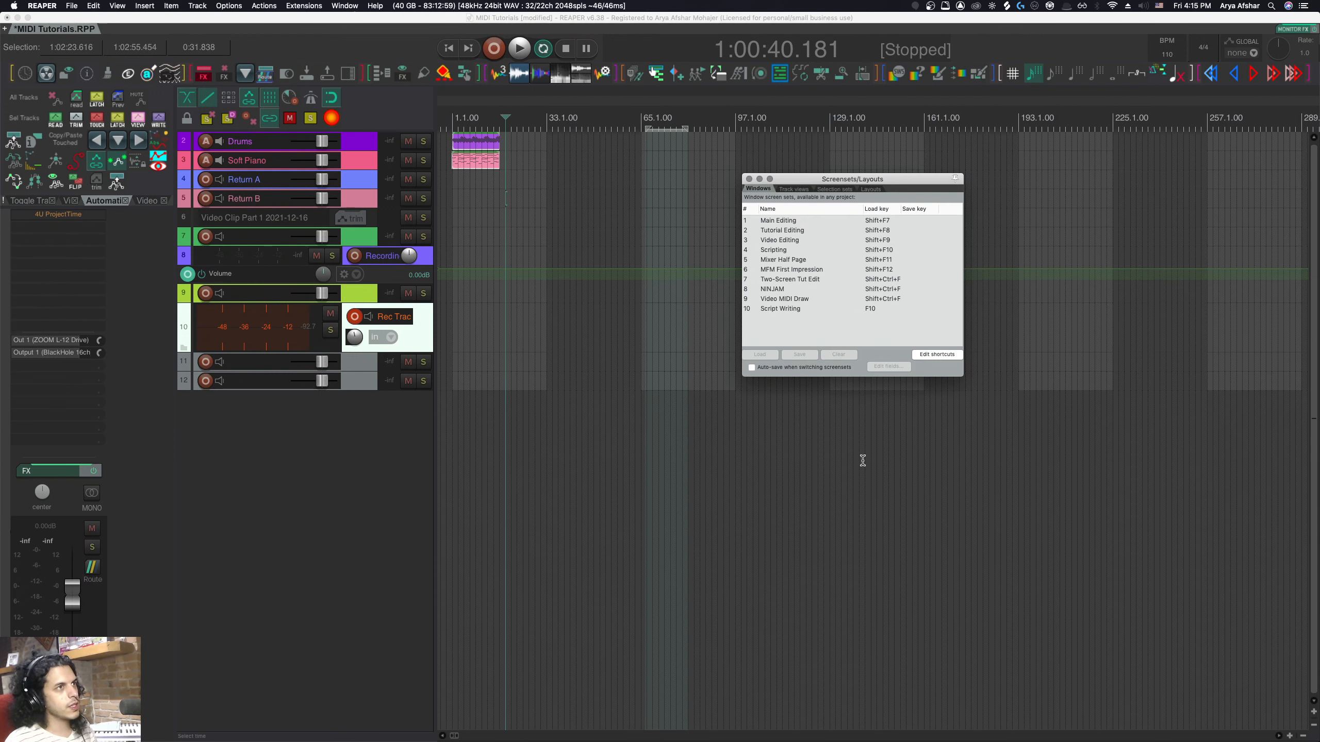
{"action": "left_click", "coordinate": [787, 269]}
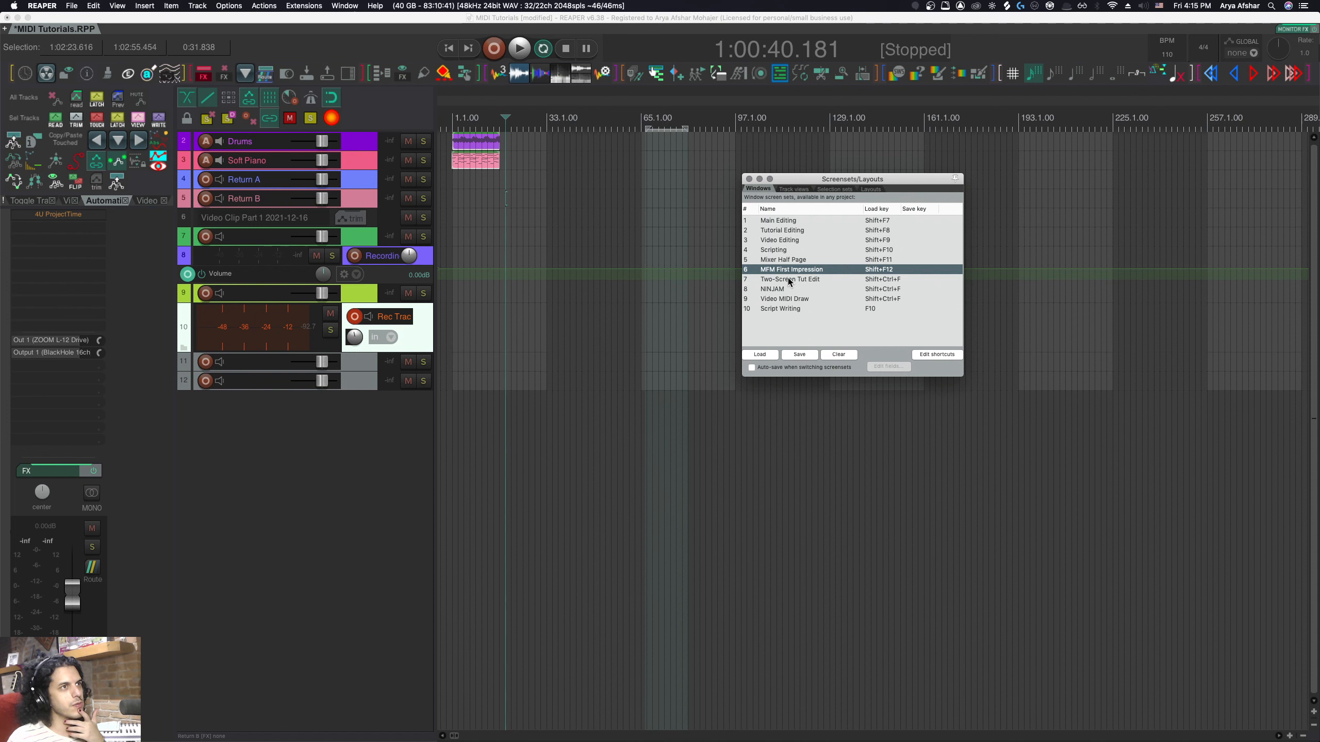
{"action": "left_click", "coordinate": [760, 355]}
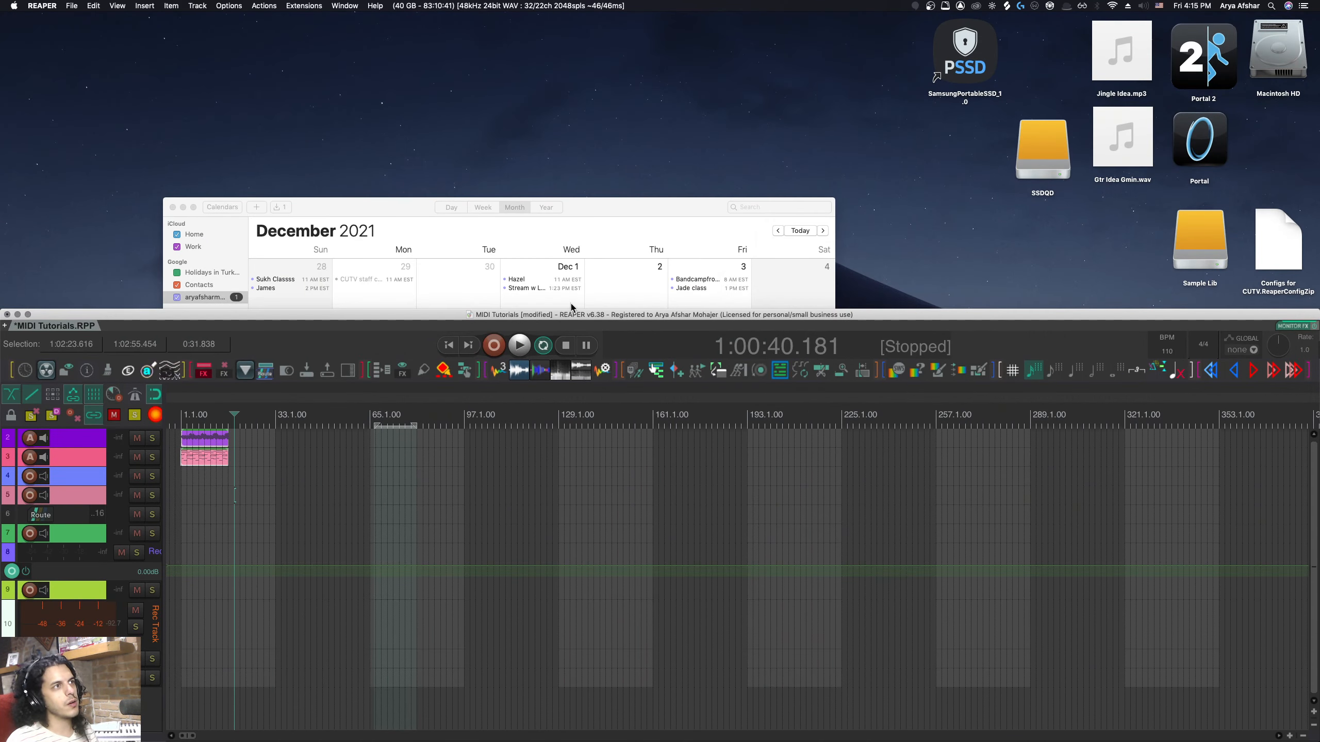
{"action": "left_click_drag", "start_coordinate": [572, 309], "coordinate": [551, 3]}
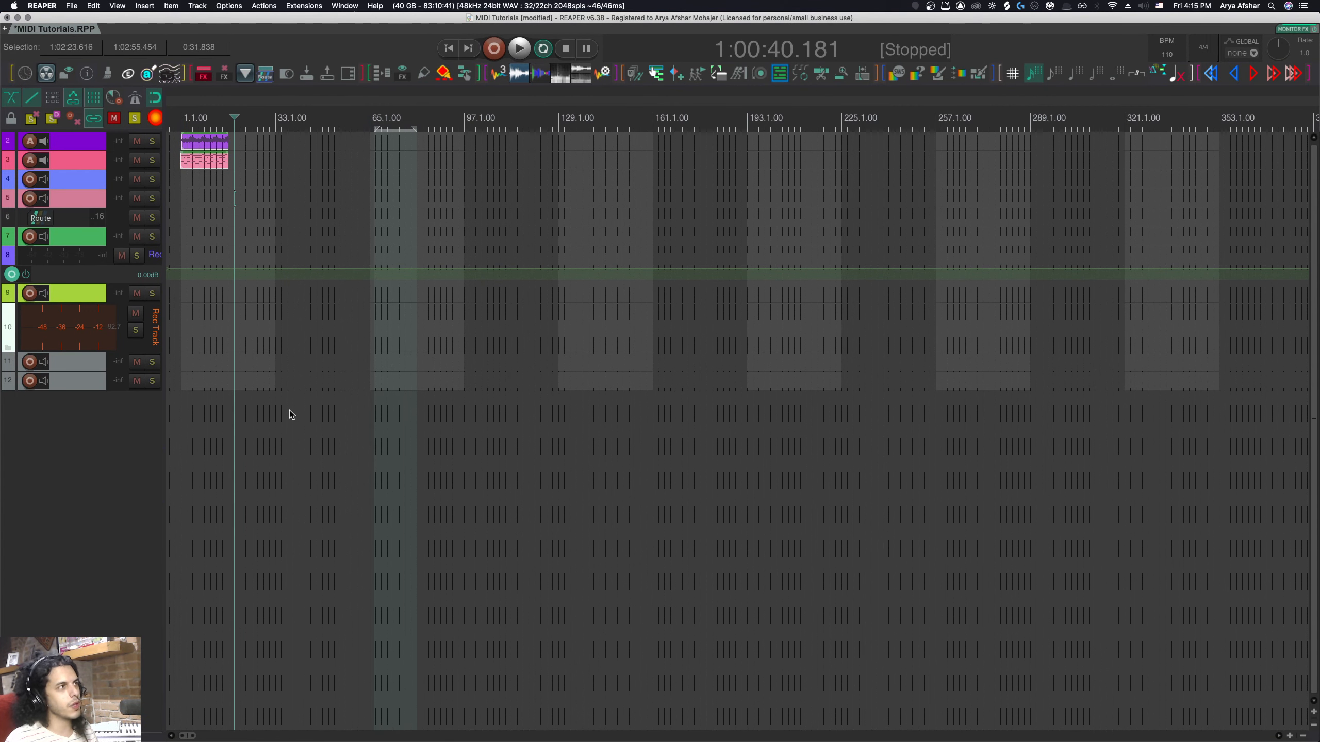
Show the mixer, detach it from its dock as a floating window, and enlarge it over the arrange area.
{"action": "key", "text": "super+m"}
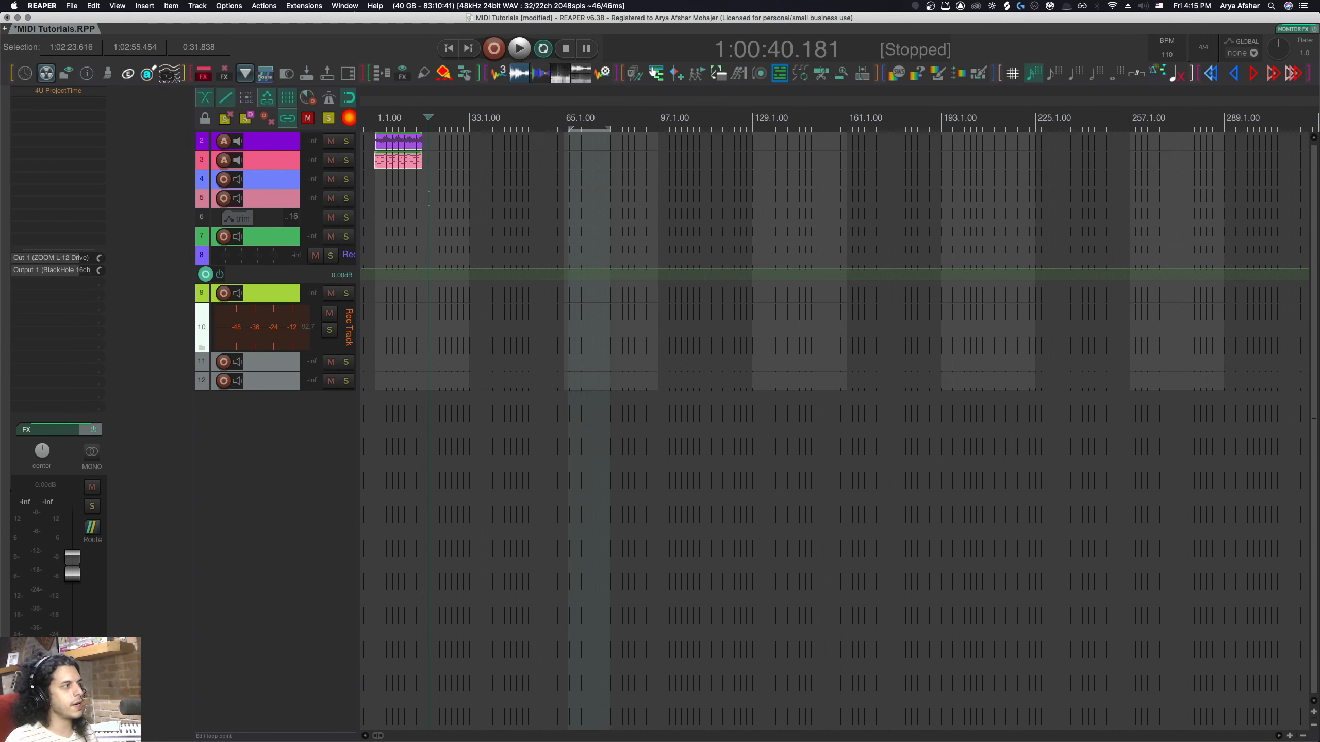
{"action": "left_click_drag", "start_coordinate": [21, 736], "coordinate": [495, 552]}
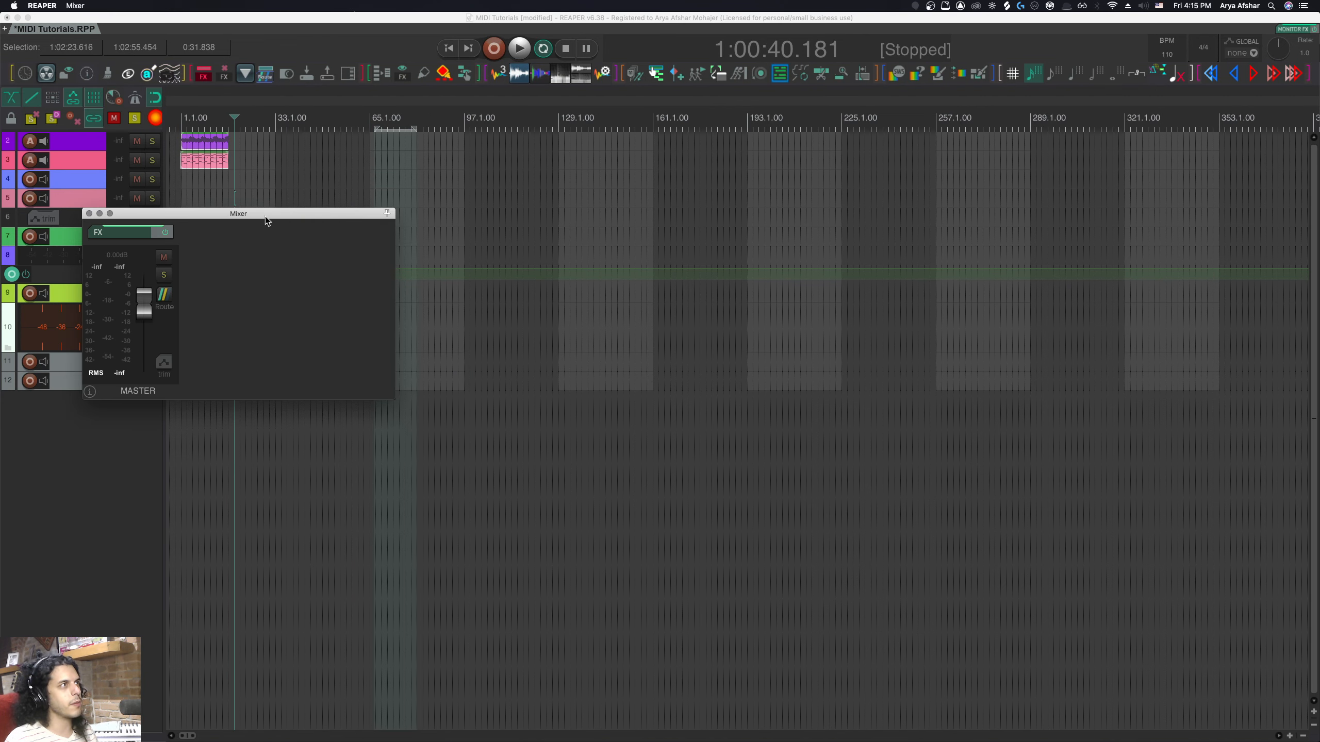
{"action": "left_click_drag", "start_coordinate": [265, 217], "coordinate": [648, 259]}
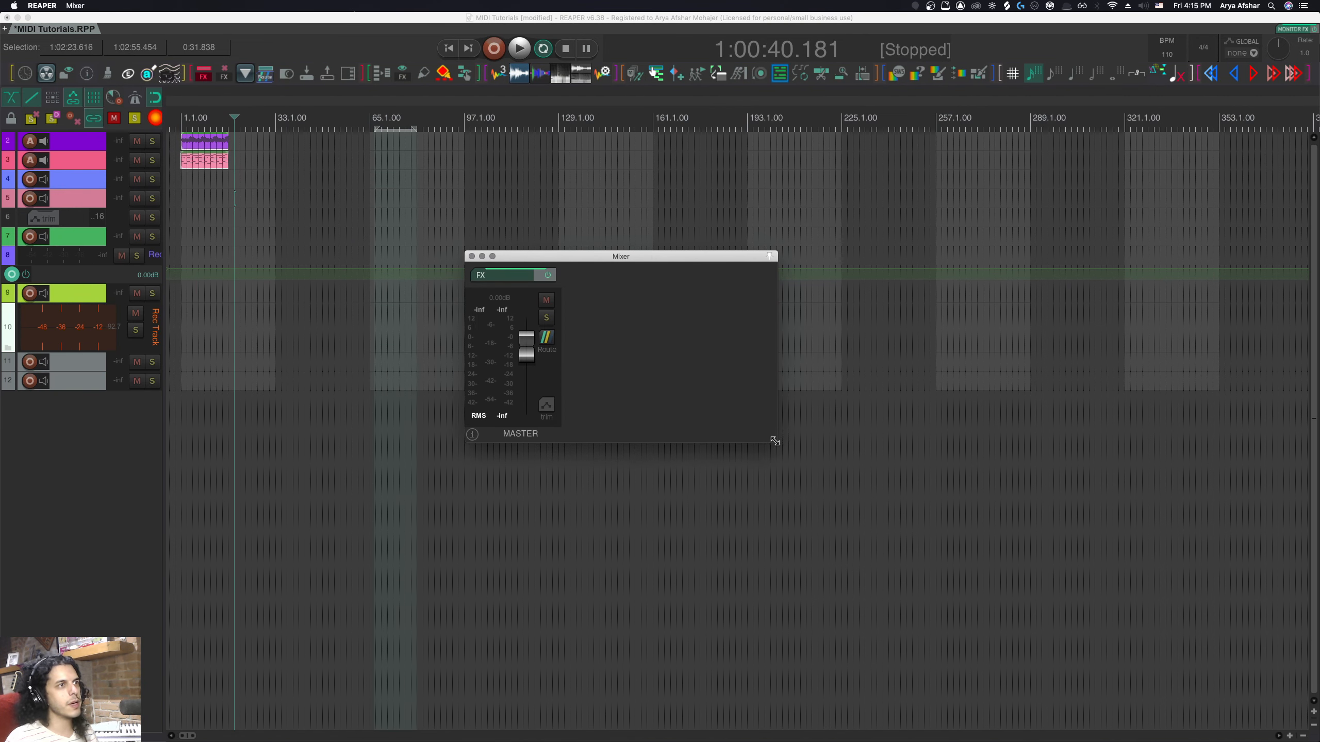
{"action": "left_click_drag", "start_coordinate": [775, 441], "coordinate": [991, 578]}
Dock the mixer again and try it along the lower and right edges, leaving it docked below the arrange area.
{"action": "right_click", "coordinate": [663, 449]}
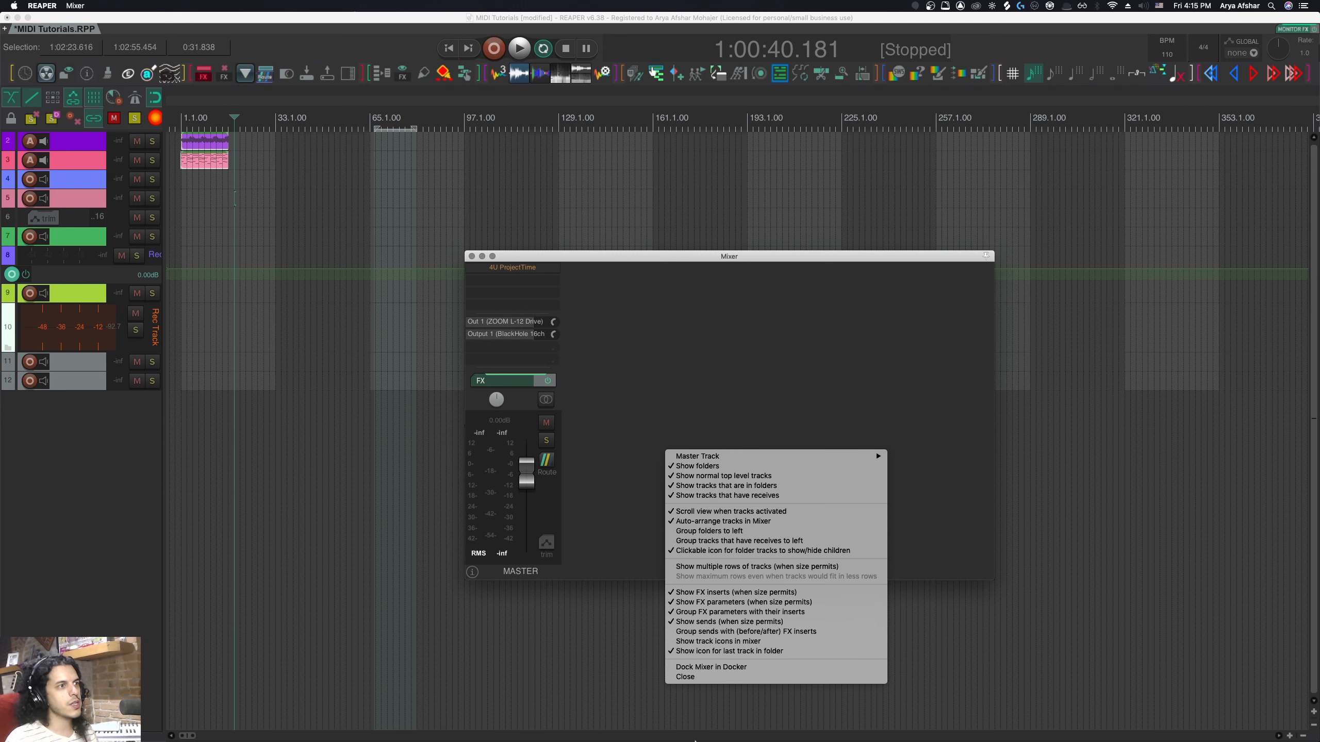
{"action": "left_click", "coordinate": [706, 669]}
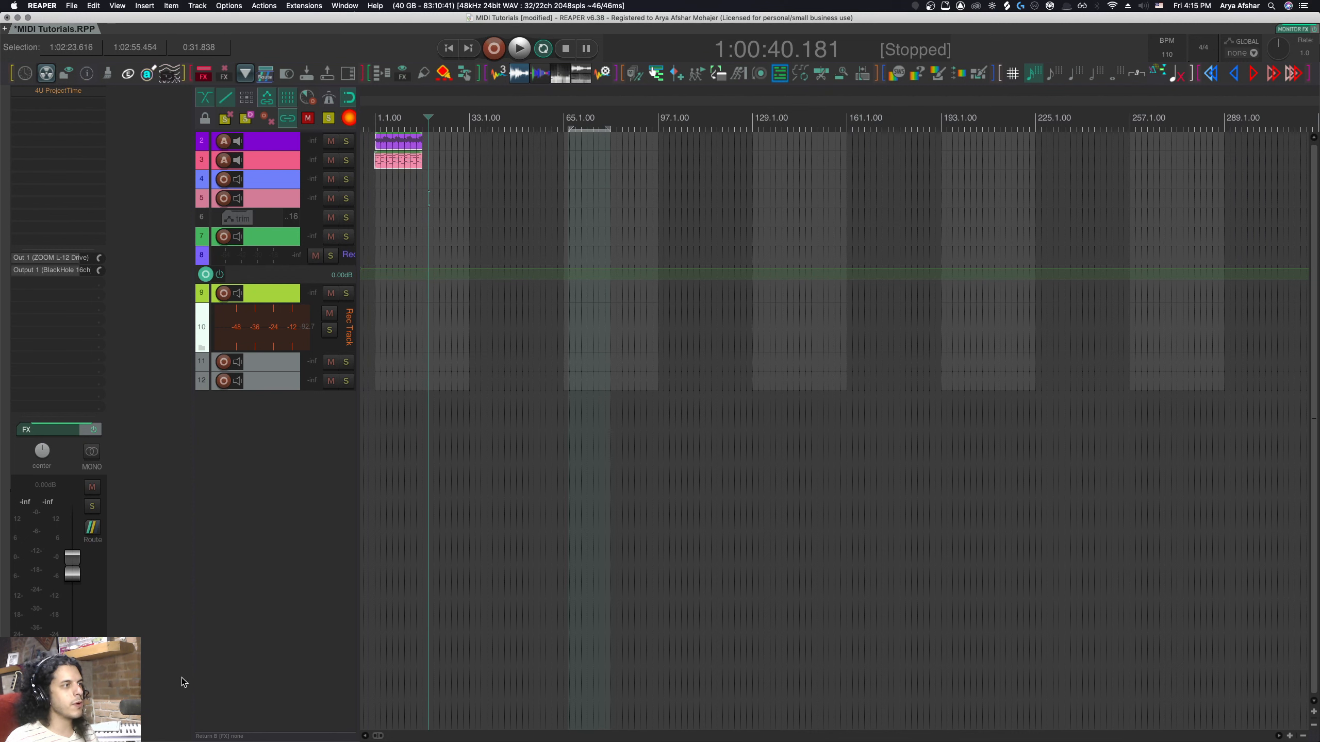
{"action": "left_click_drag", "start_coordinate": [354, 675], "coordinate": [355, 675]}
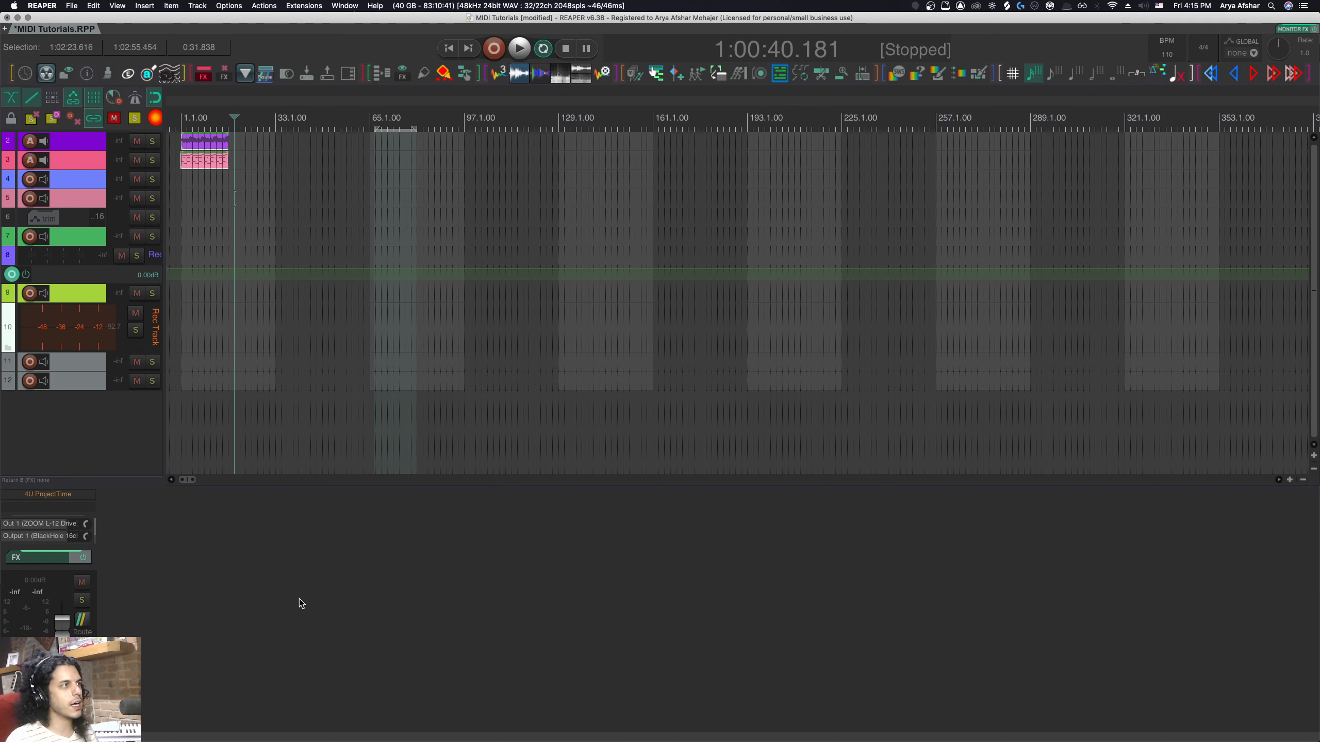
{"action": "left_click_drag", "start_coordinate": [473, 618], "coordinate": [1274, 422]}
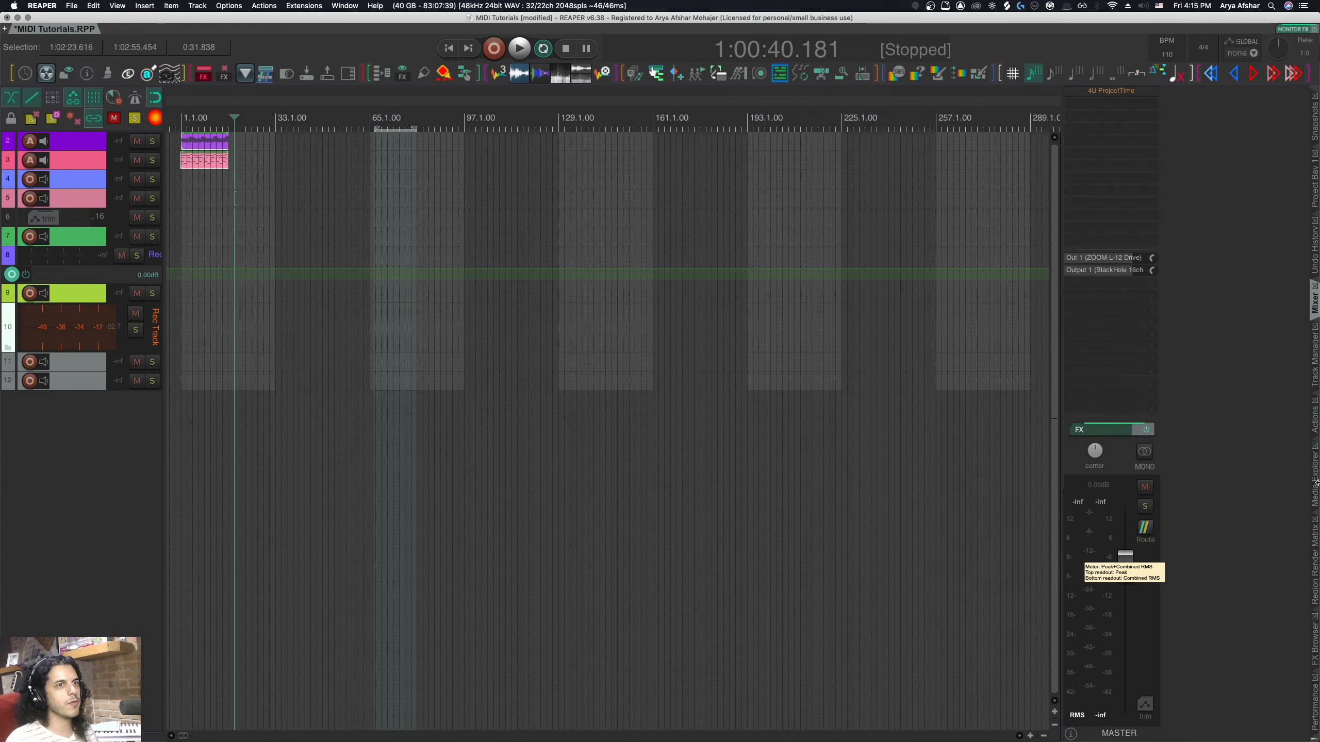
{"action": "left_click_drag", "start_coordinate": [882, 564], "coordinate": [670, 695]}
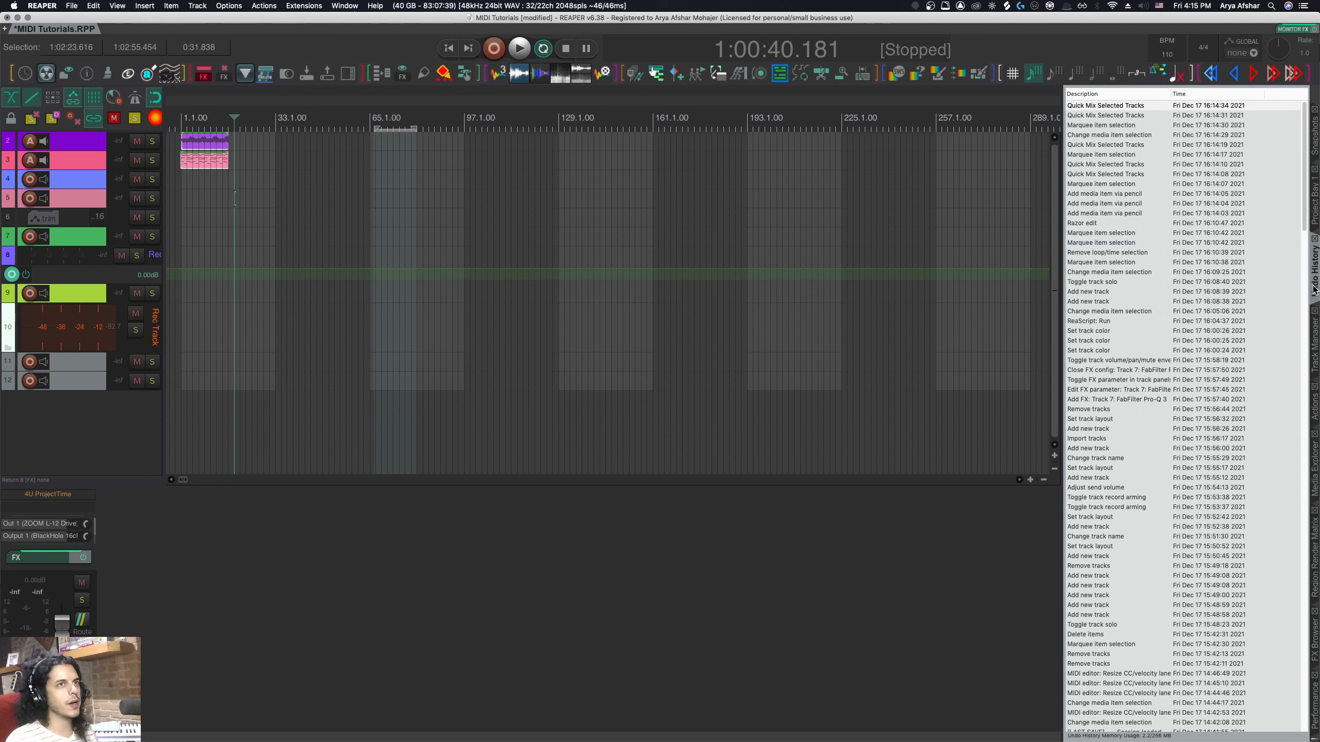
Detach the tabbed windows from the right-hand docker, including Undo History and Media Explorer, so they float.
{"action": "left_click", "coordinate": [1316, 110]}
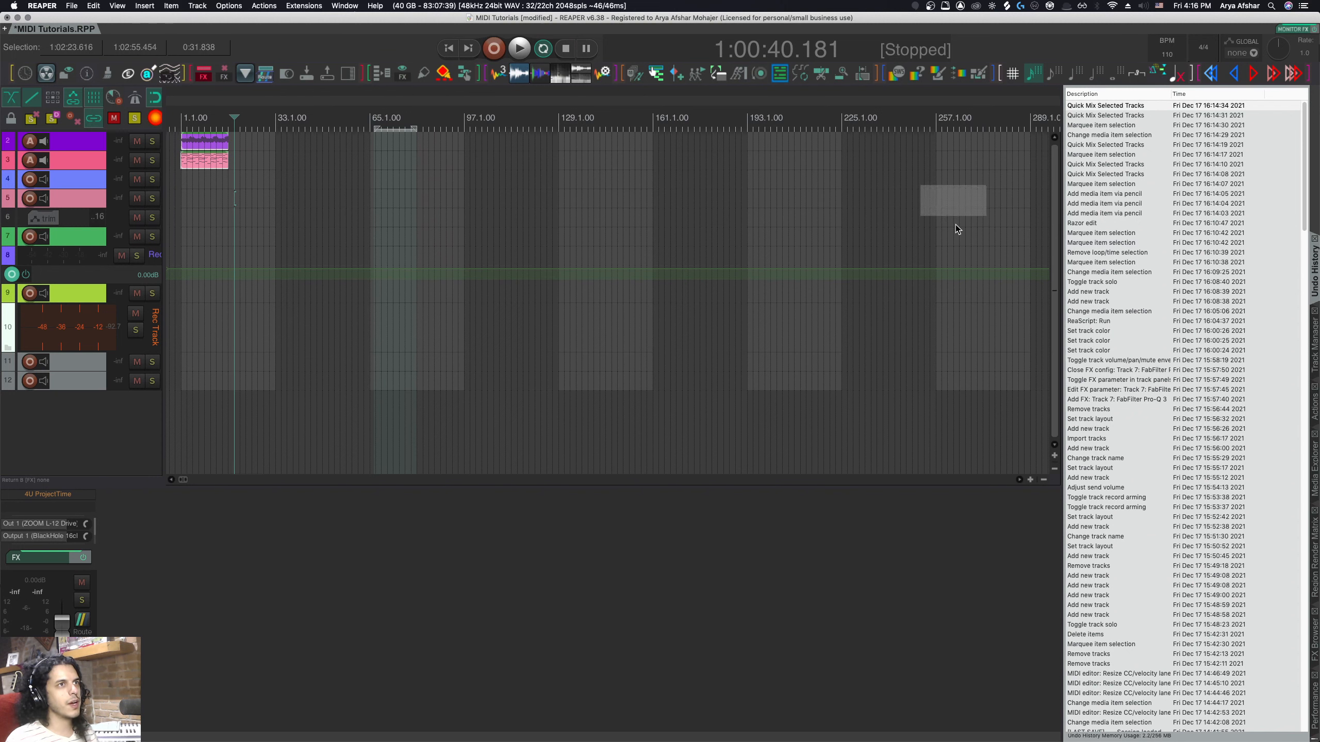
{"action": "left_click_drag", "start_coordinate": [958, 230], "coordinate": [958, 230]}
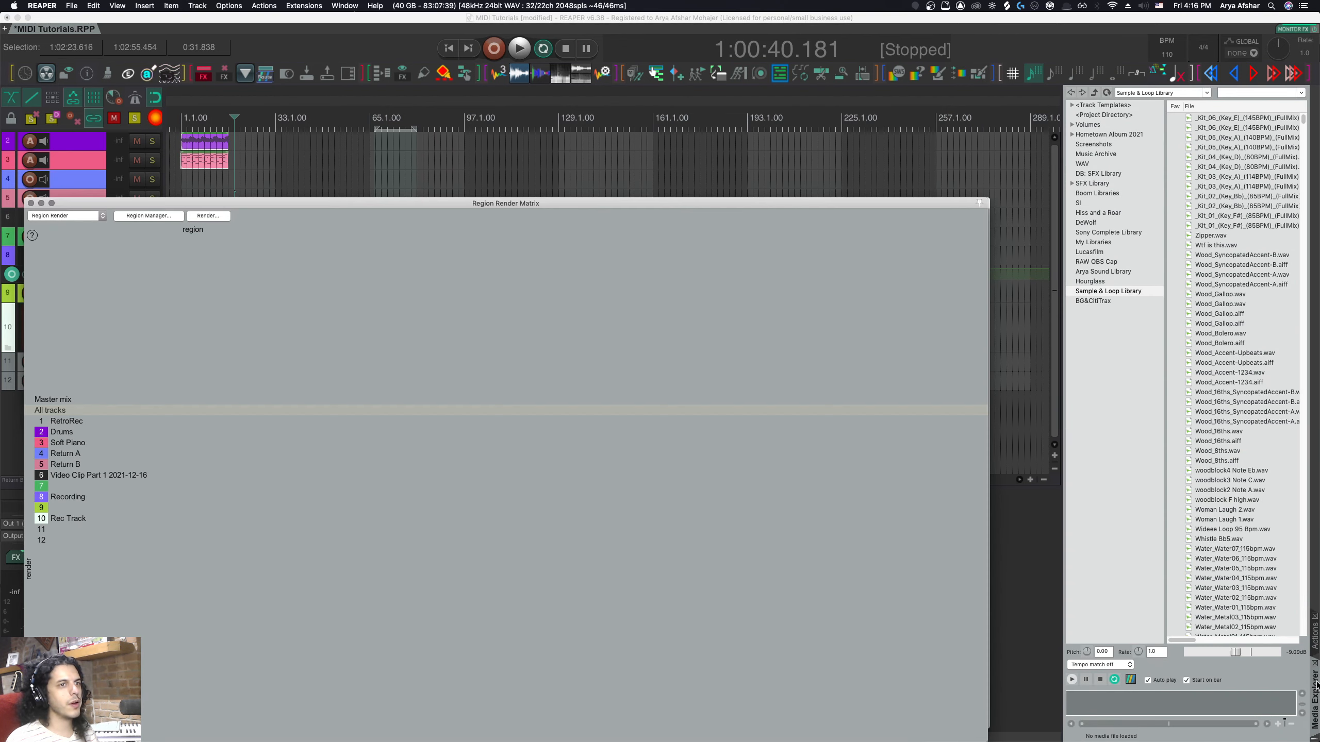
{"action": "left_click_drag", "start_coordinate": [1313, 682], "coordinate": [801, 444]}
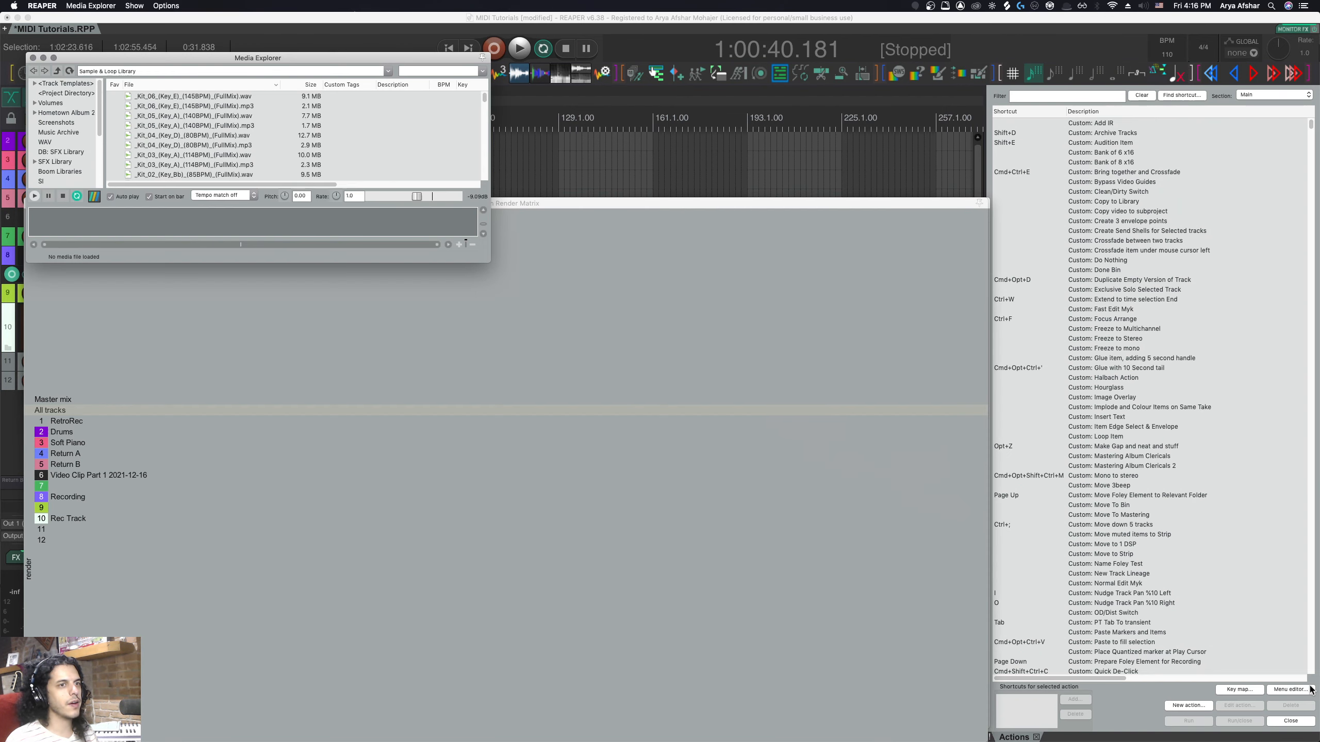
Close the floating Region Render Matrix, Browse FX, Performance Meter and Track Manager windows, and move the Actions window aside.
{"action": "left_click", "coordinate": [30, 204]}
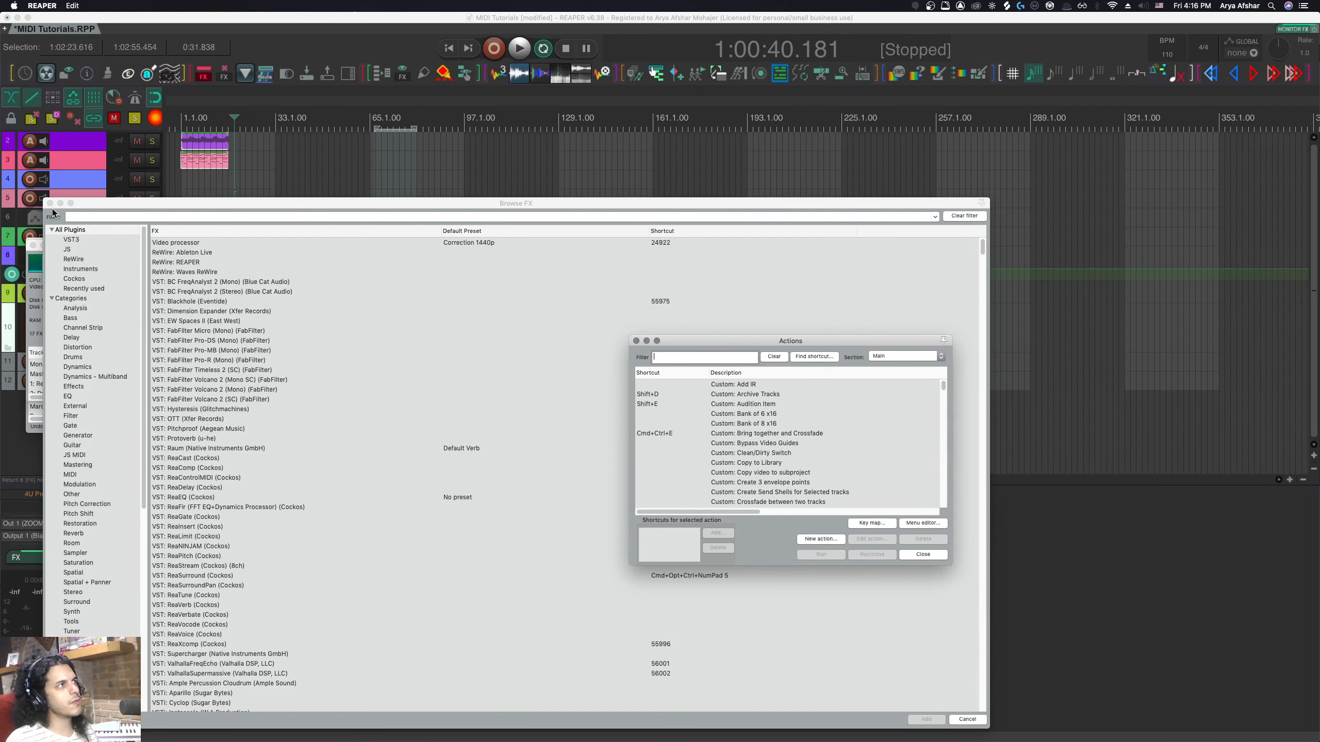
{"action": "left_click", "coordinate": [50, 203]}
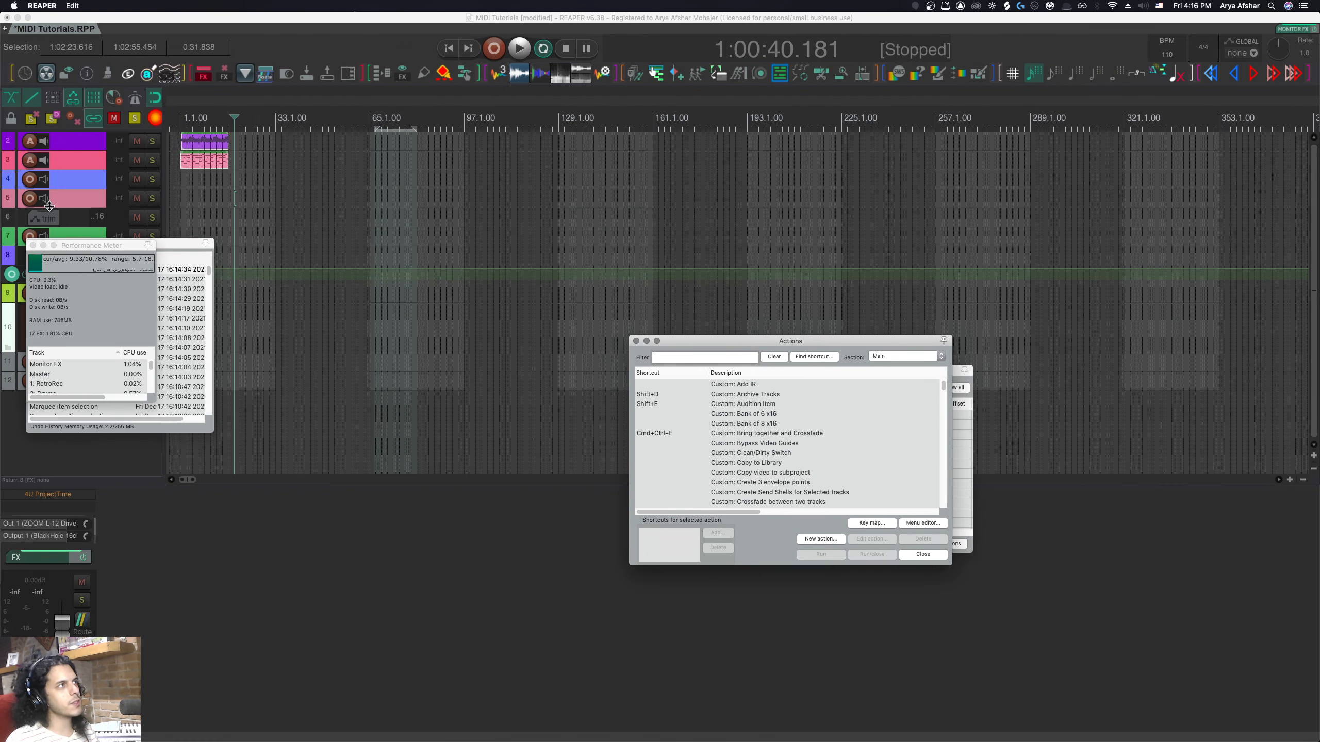
{"action": "left_click", "coordinate": [32, 245]}
{"action": "left_click_drag", "start_coordinate": [656, 340], "coordinate": [595, 200]}
{"action": "left_click", "coordinate": [938, 369]}
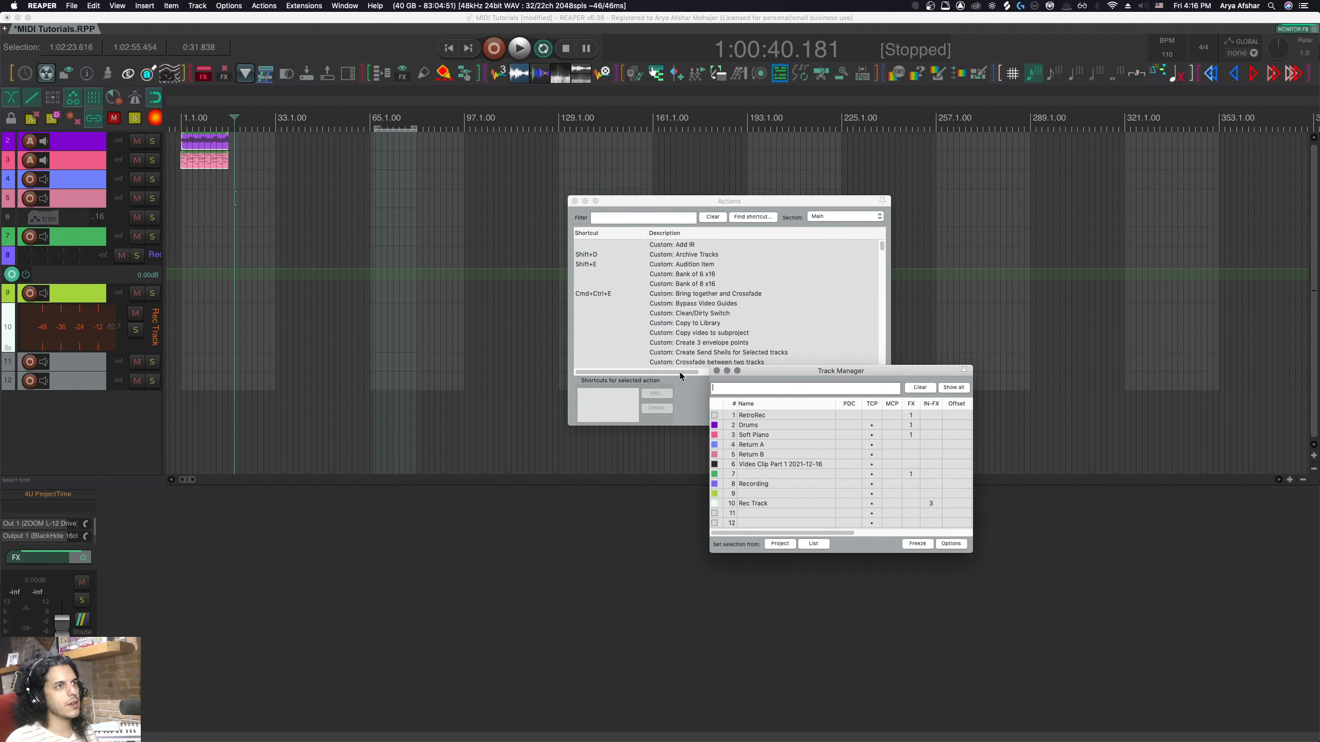
{"action": "left_click", "coordinate": [716, 370]}
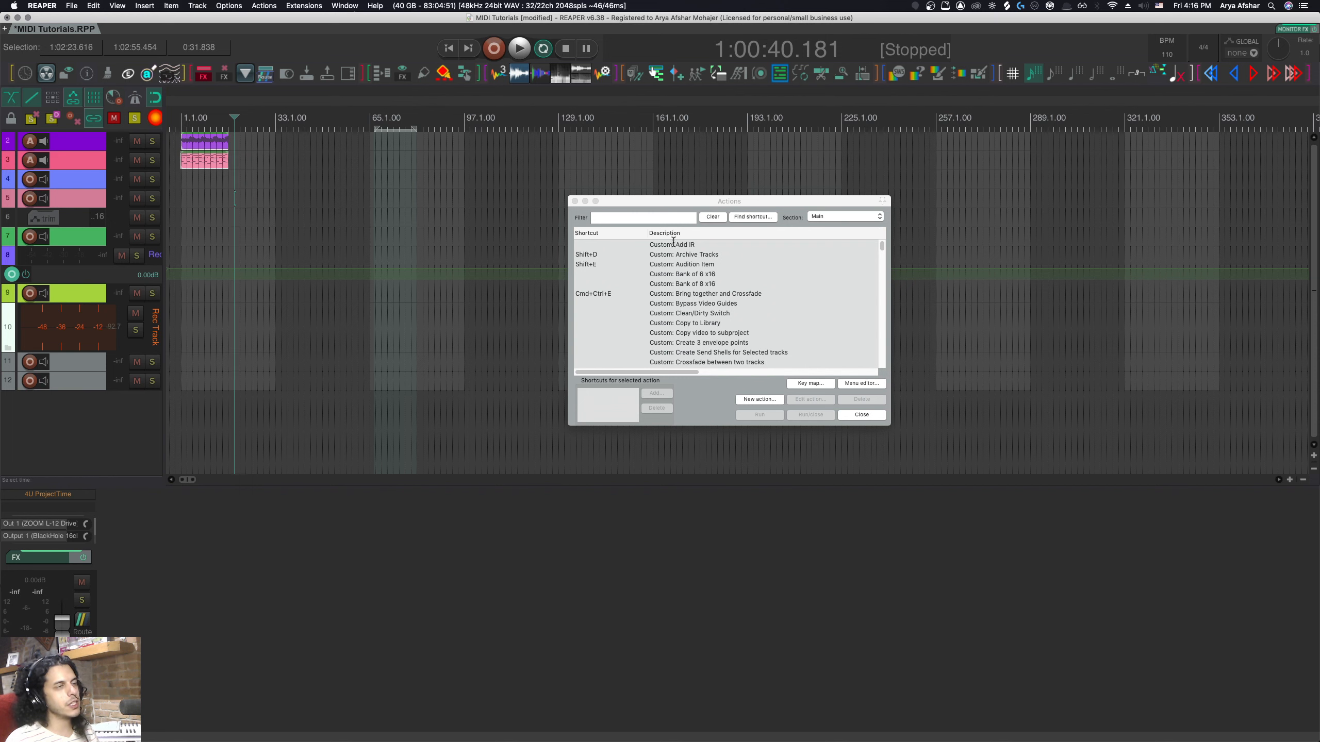
Select track 12, enlarge the track heights, and open the track's FX chain with the FX browser.
{"action": "left_click", "coordinate": [77, 384]}
{"action": "scroll", "coordinate": [77, 379], "scroll_direction": "up", "scroll_amount": 4}
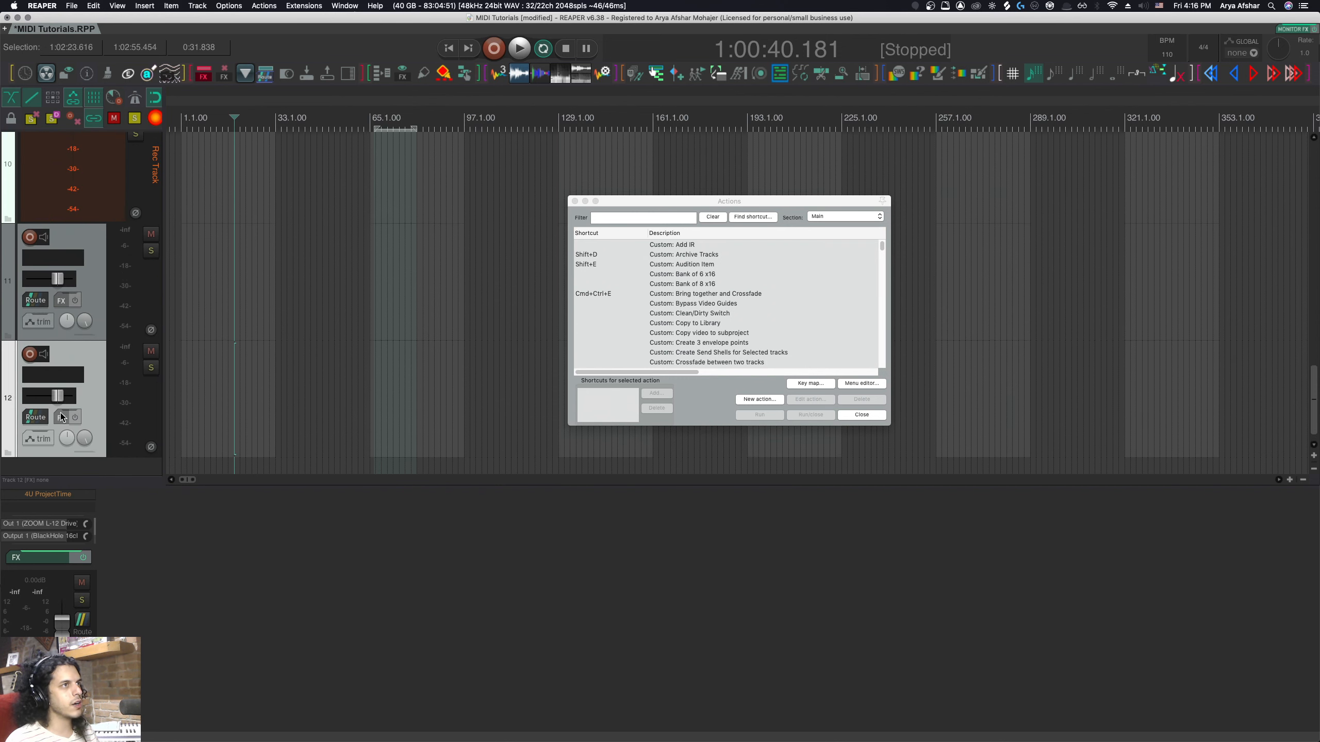
{"action": "left_click", "coordinate": [60, 413]}
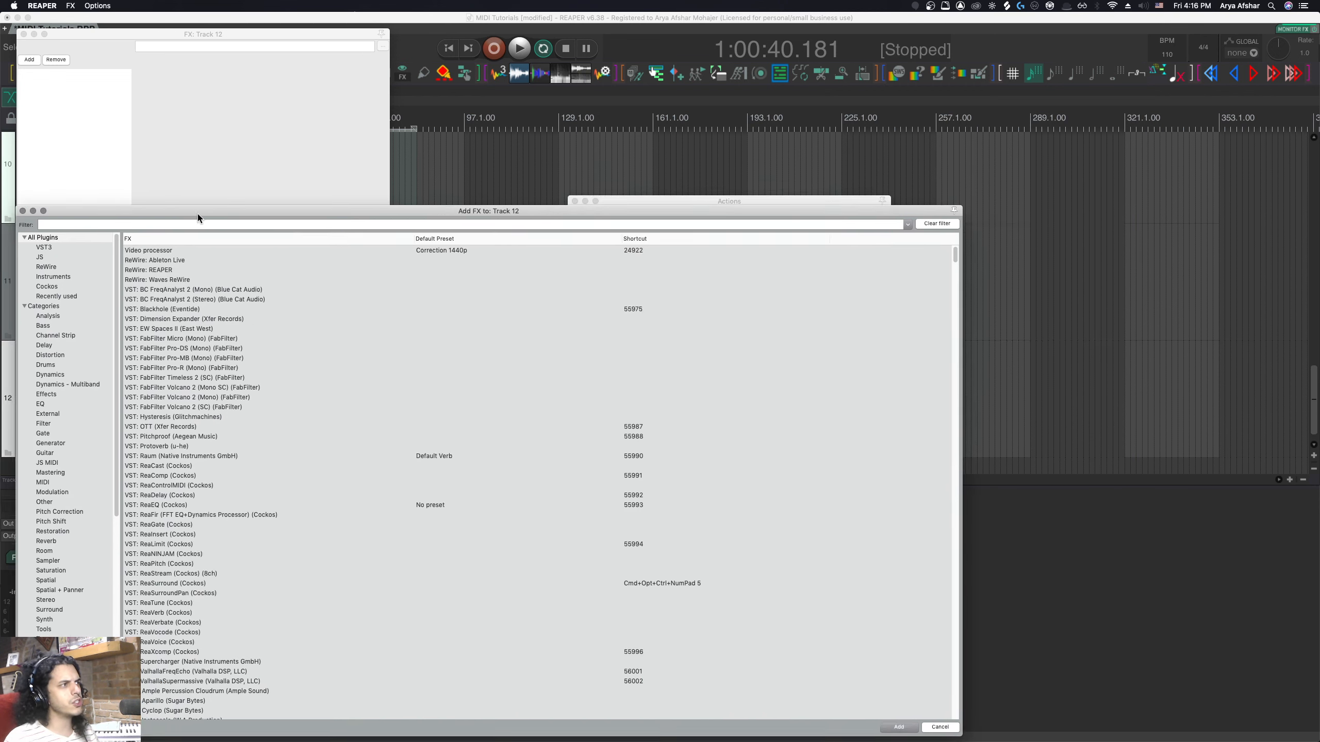
Spread out the floating Actions, track 12 FX chain and FX browser windows so each can be reached.
{"action": "left_click_drag", "start_coordinate": [223, 203], "coordinate": [367, 437]}
{"action": "left_click_drag", "start_coordinate": [779, 200], "coordinate": [1134, 41]}
{"action": "left_click_drag", "start_coordinate": [41, 41], "coordinate": [256, 79]}
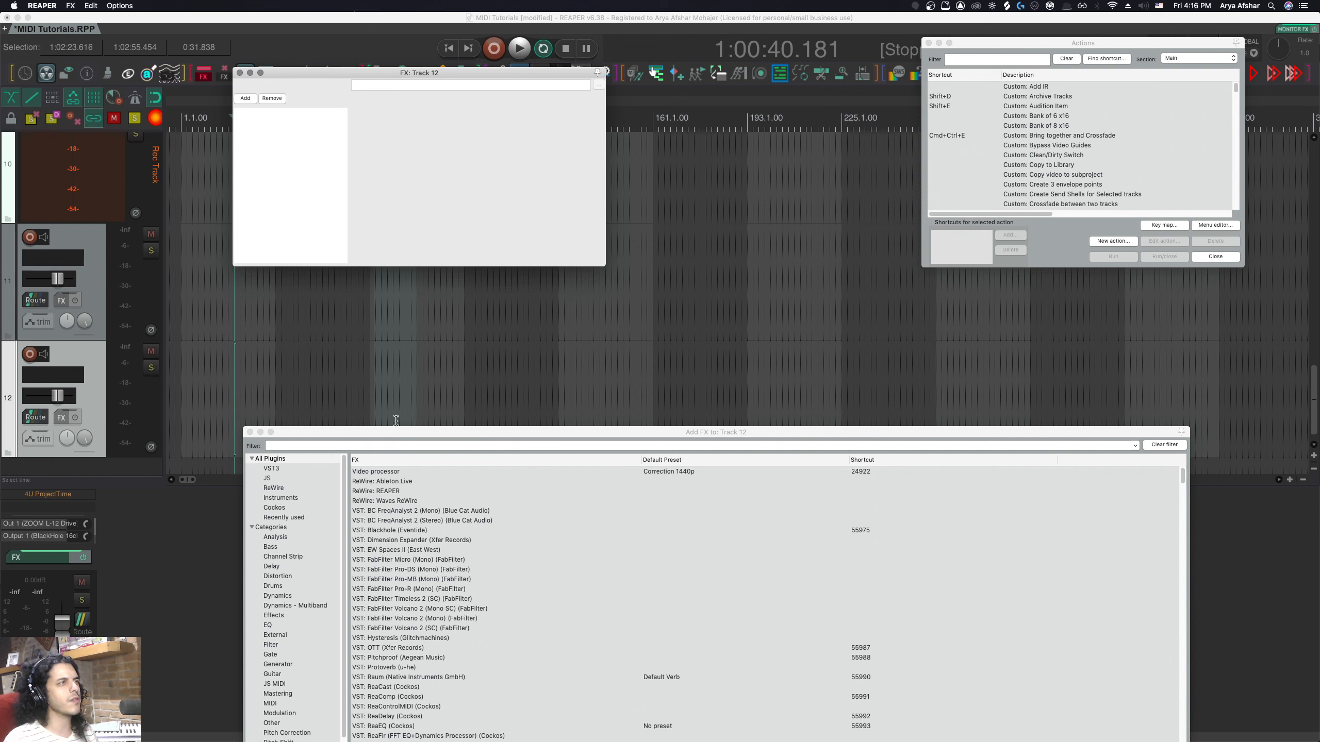
{"action": "left_click_drag", "start_coordinate": [396, 432], "coordinate": [287, 145]}
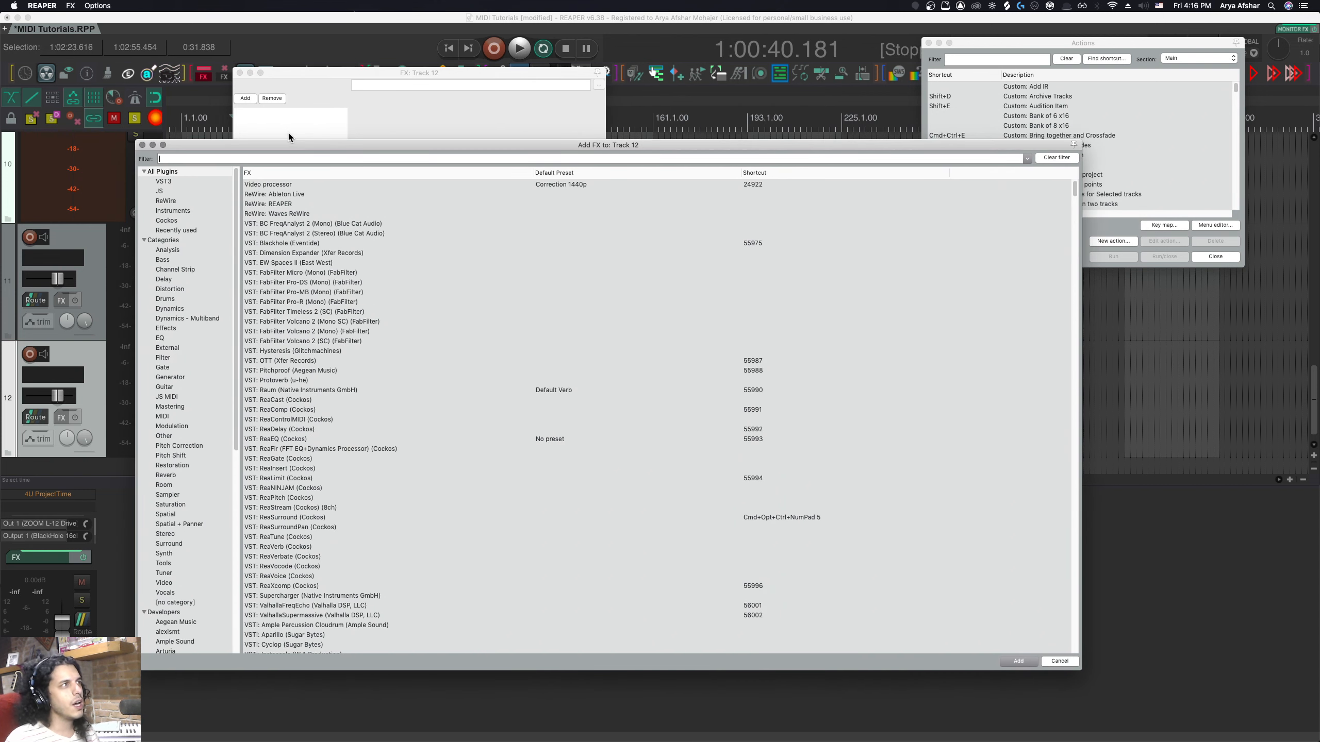
Dock the FX browser and move it to the dock below the arrange area.
{"action": "right_click", "coordinate": [444, 663]}
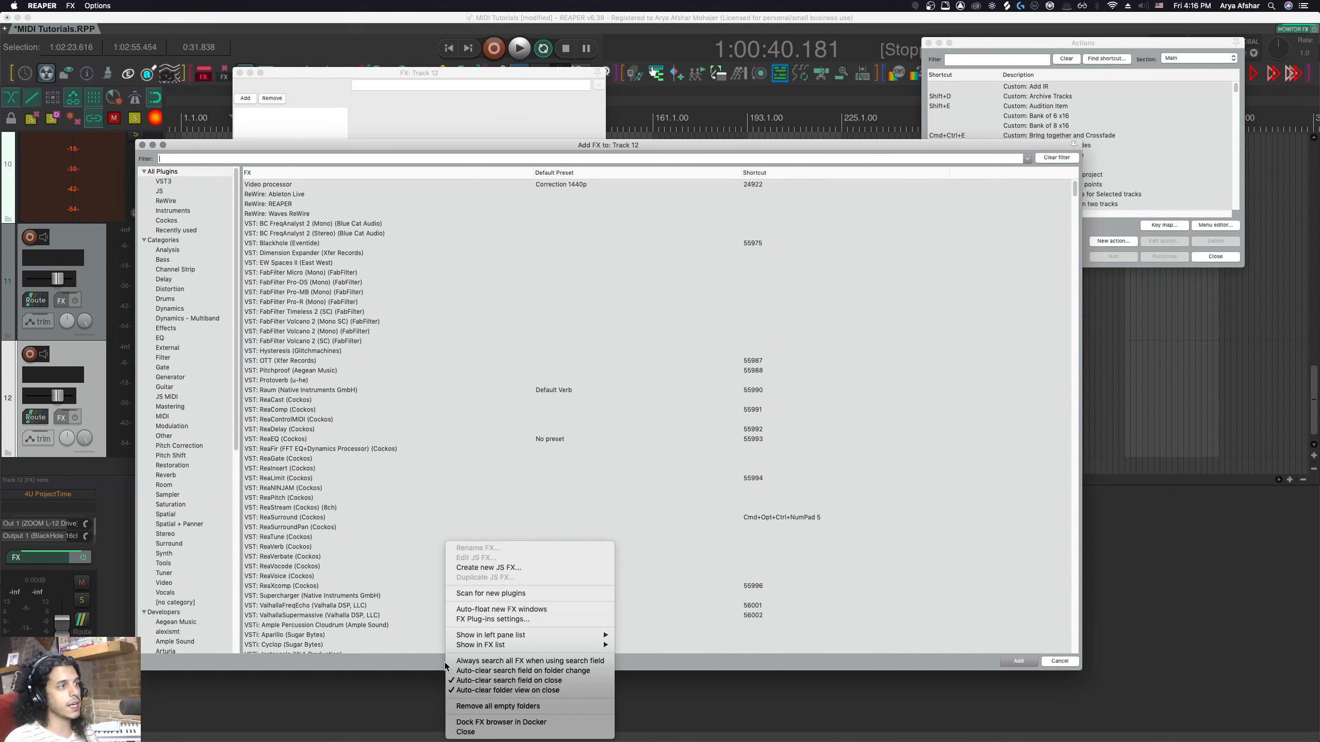
{"action": "left_click", "coordinate": [485, 724]}
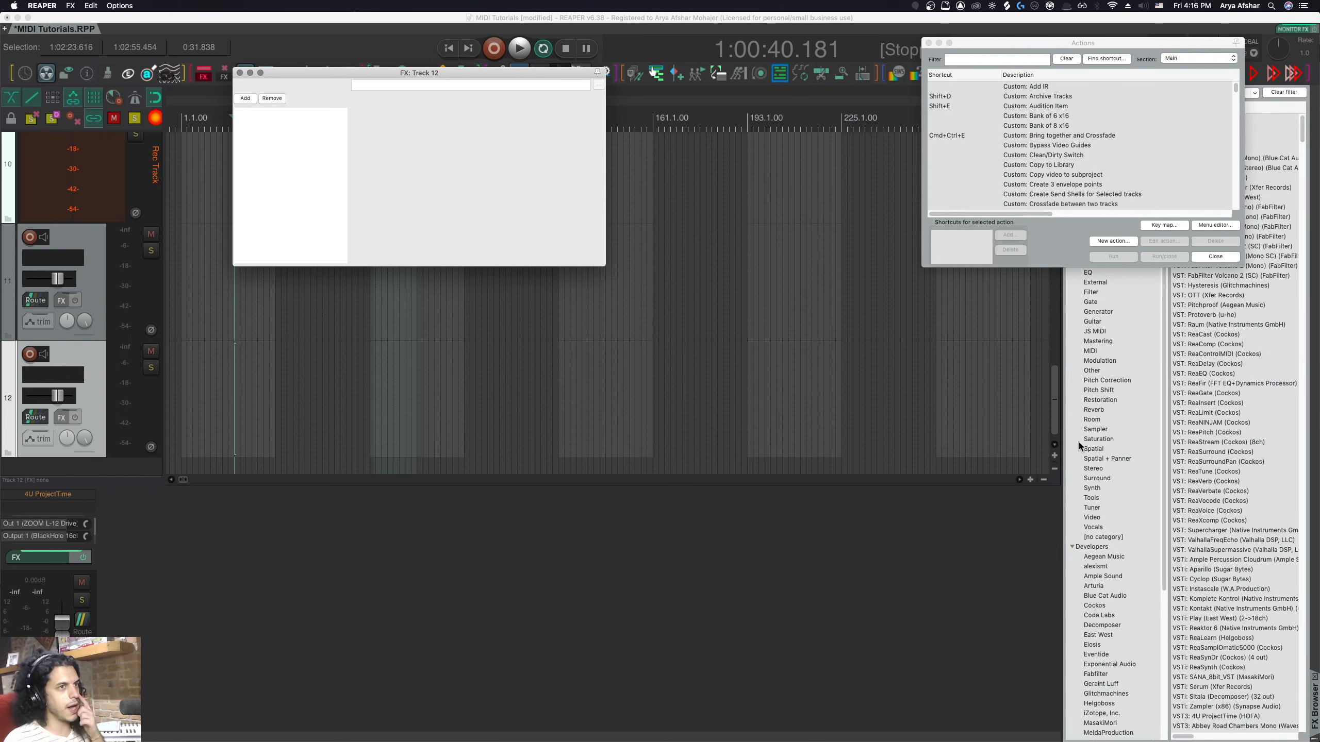
{"action": "left_click", "coordinate": [1317, 702]}
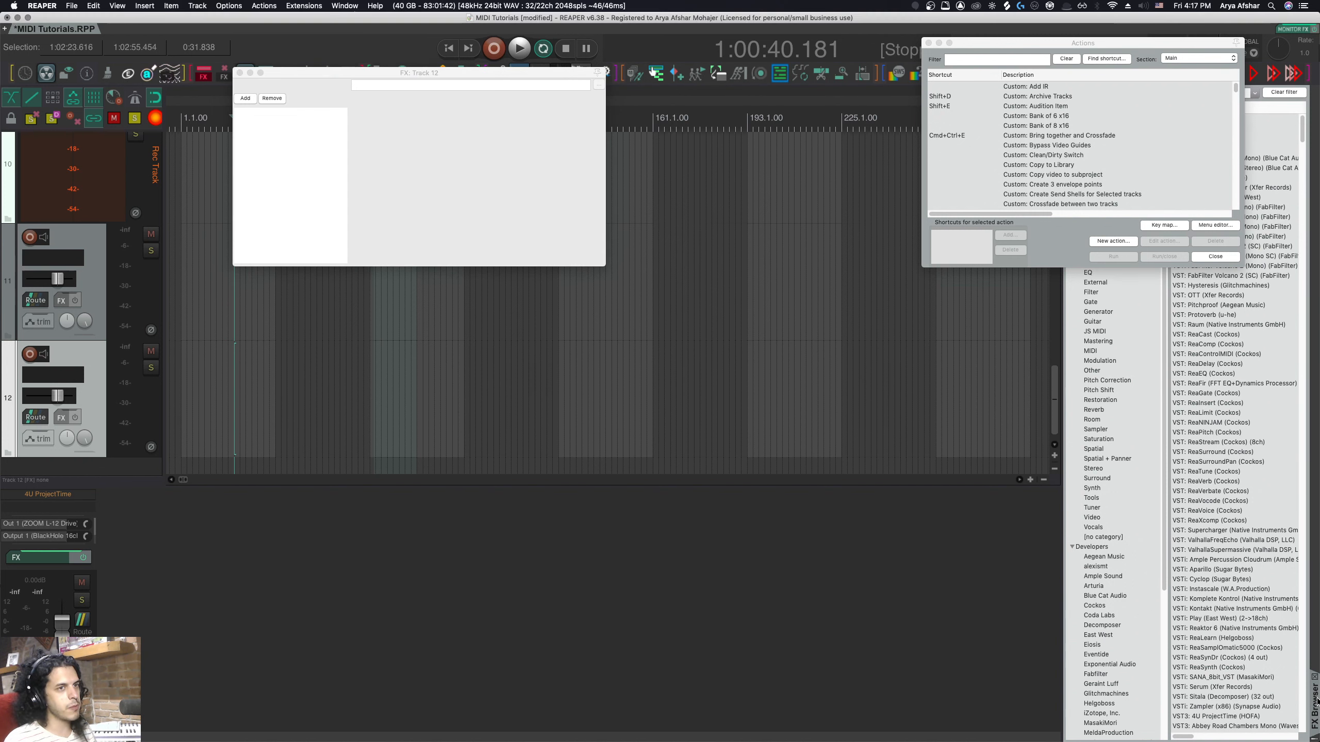
{"action": "left_click_drag", "start_coordinate": [1315, 703], "coordinate": [67, 736]}
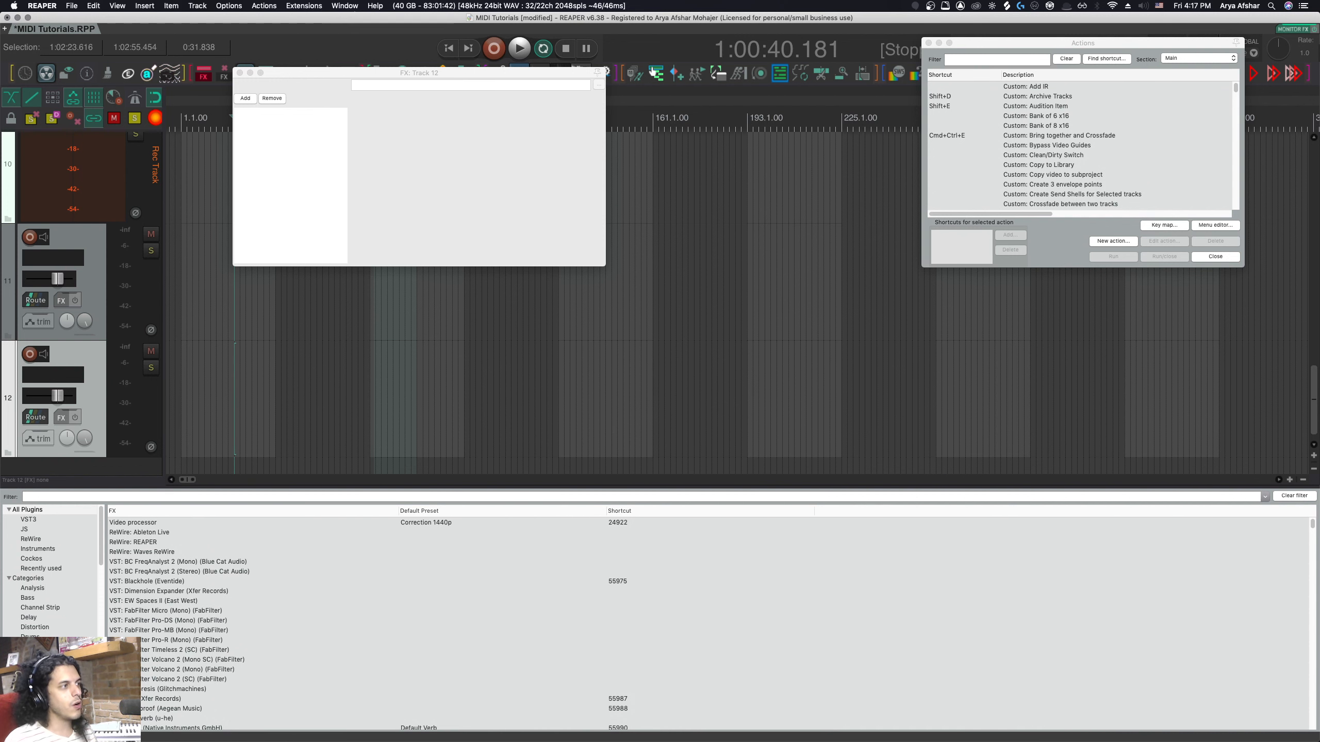
Try the FX browser docked at the right edge and split beside the mixer, ending with it docked along the left edge.
{"action": "left_click_drag", "start_coordinate": [182, 696], "coordinate": [1285, 343]}
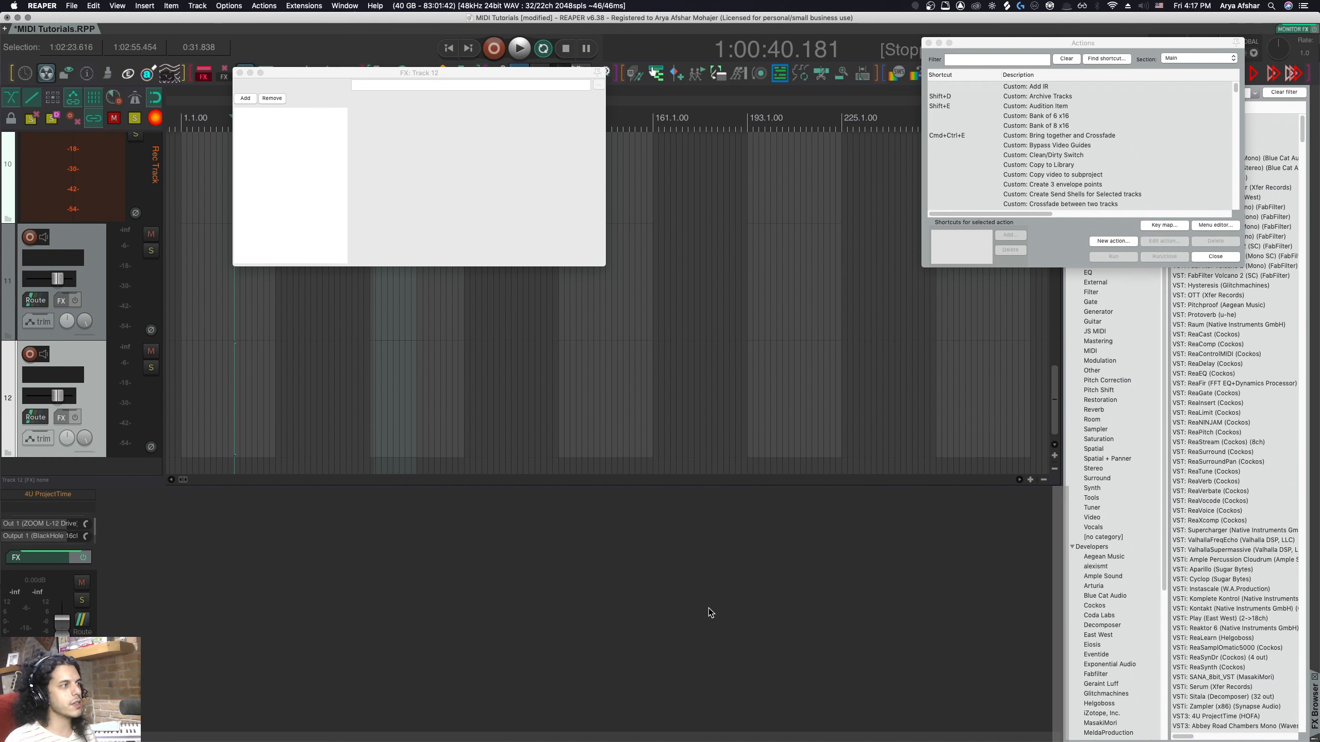
{"action": "left_click_drag", "start_coordinate": [721, 597], "coordinate": [722, 597]}
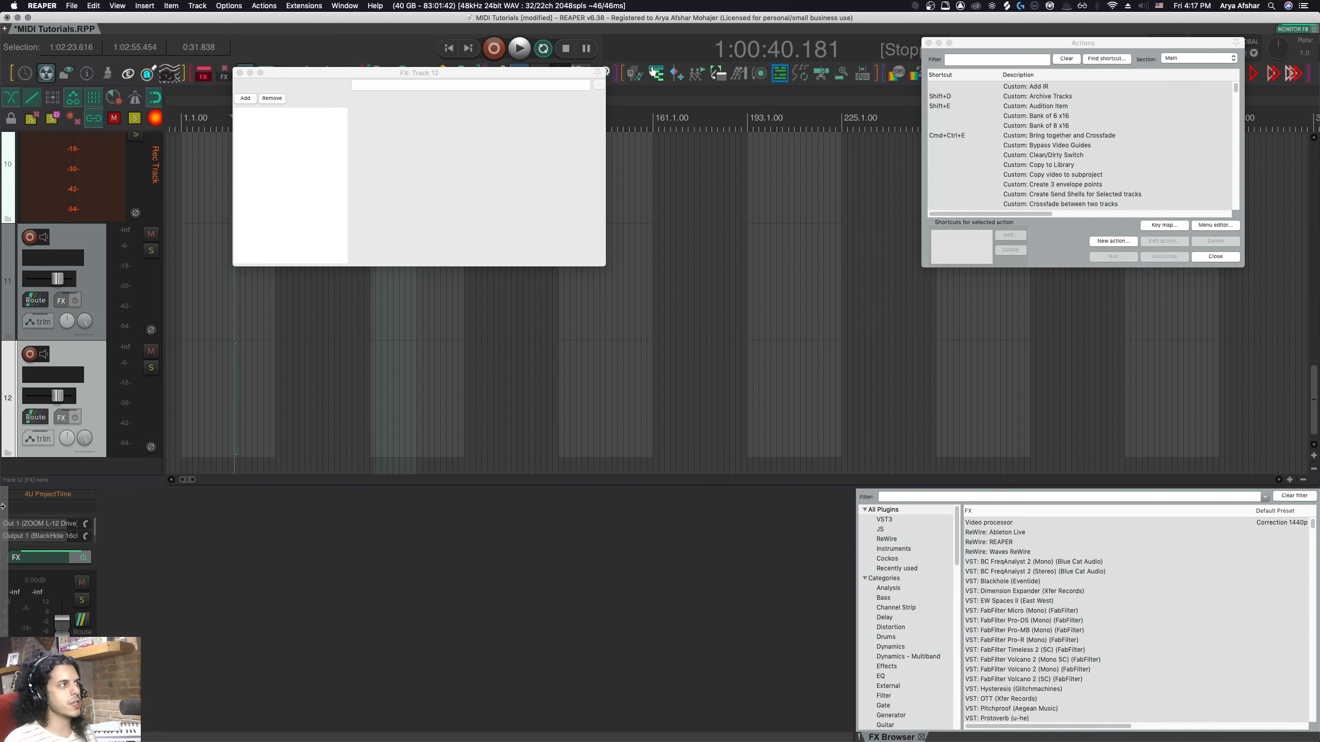
{"action": "left_click_drag", "start_coordinate": [2, 398], "coordinate": [3, 400]}
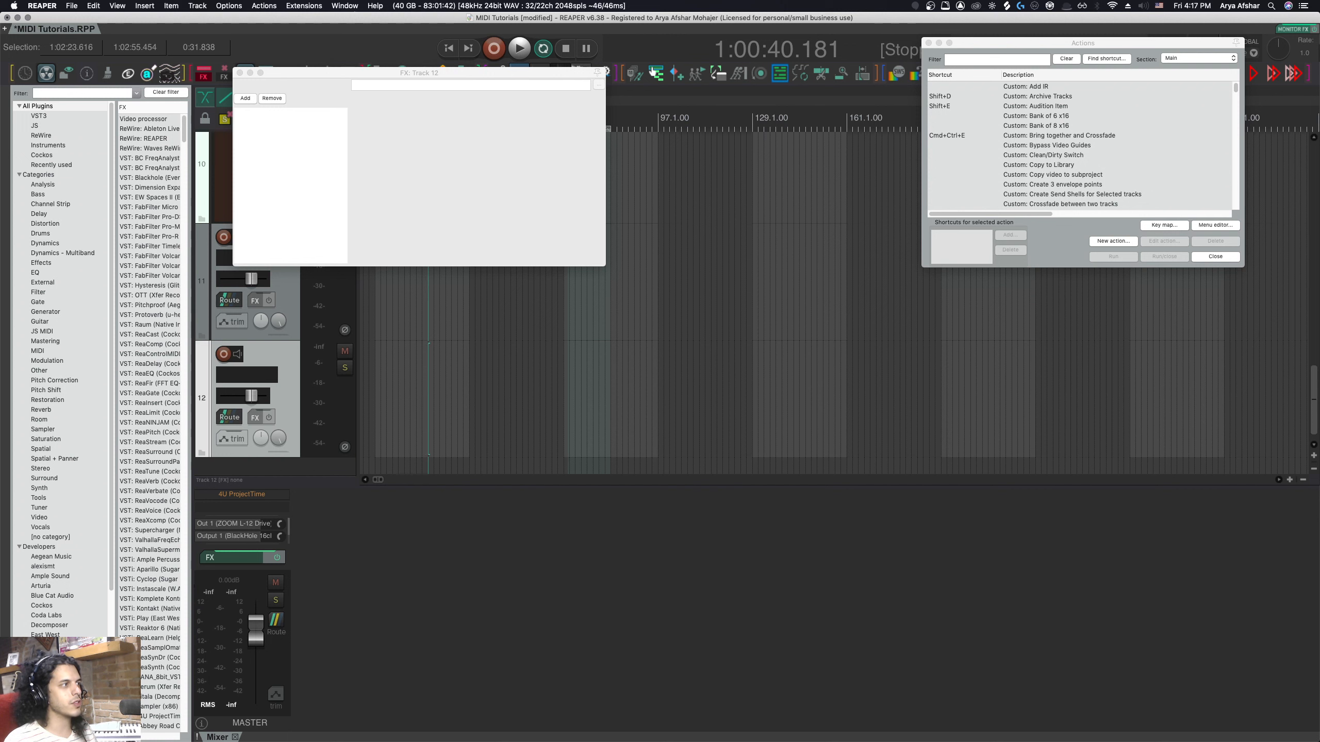
Move the FX browser through several dock positions, ending with it docked below the arrange area to the right of the mixer.
{"action": "left_click_drag", "start_coordinate": [225, 652], "coordinate": [225, 652]}
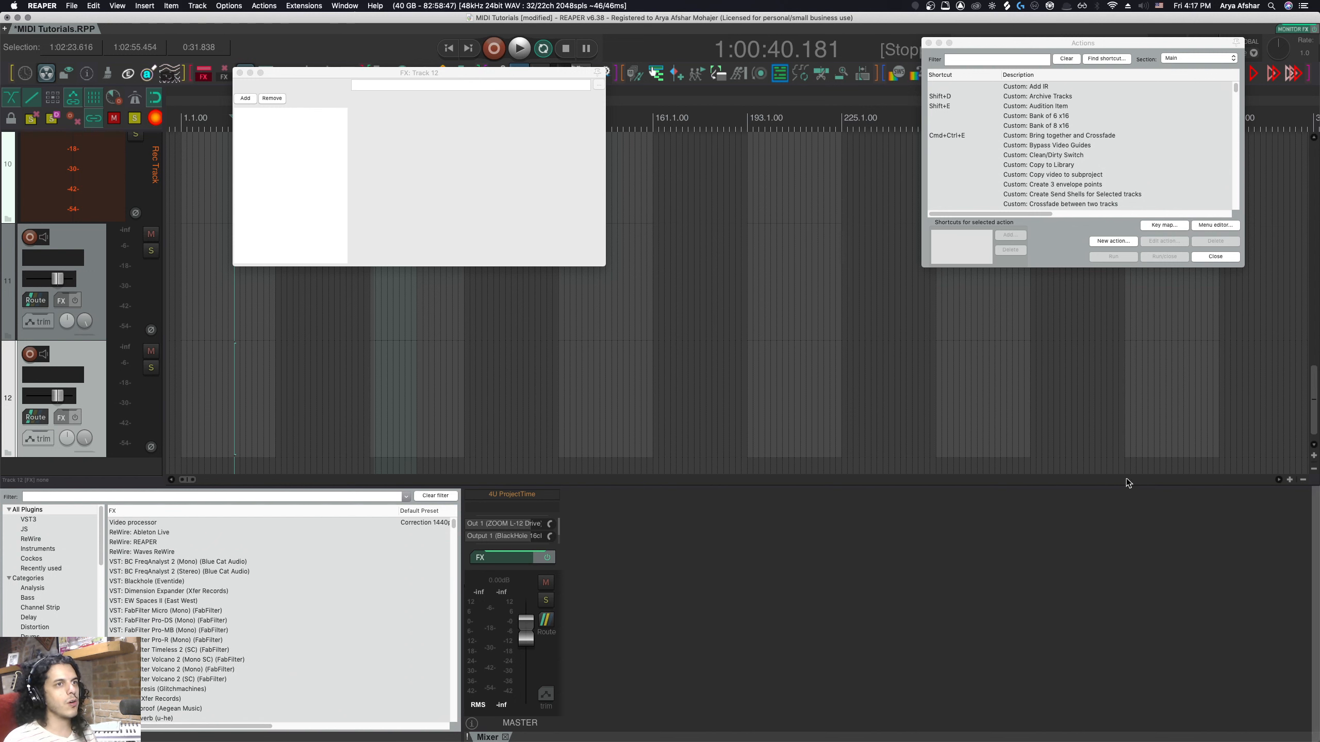
{"action": "left_click_drag", "start_coordinate": [1319, 303], "coordinate": [1319, 303]}
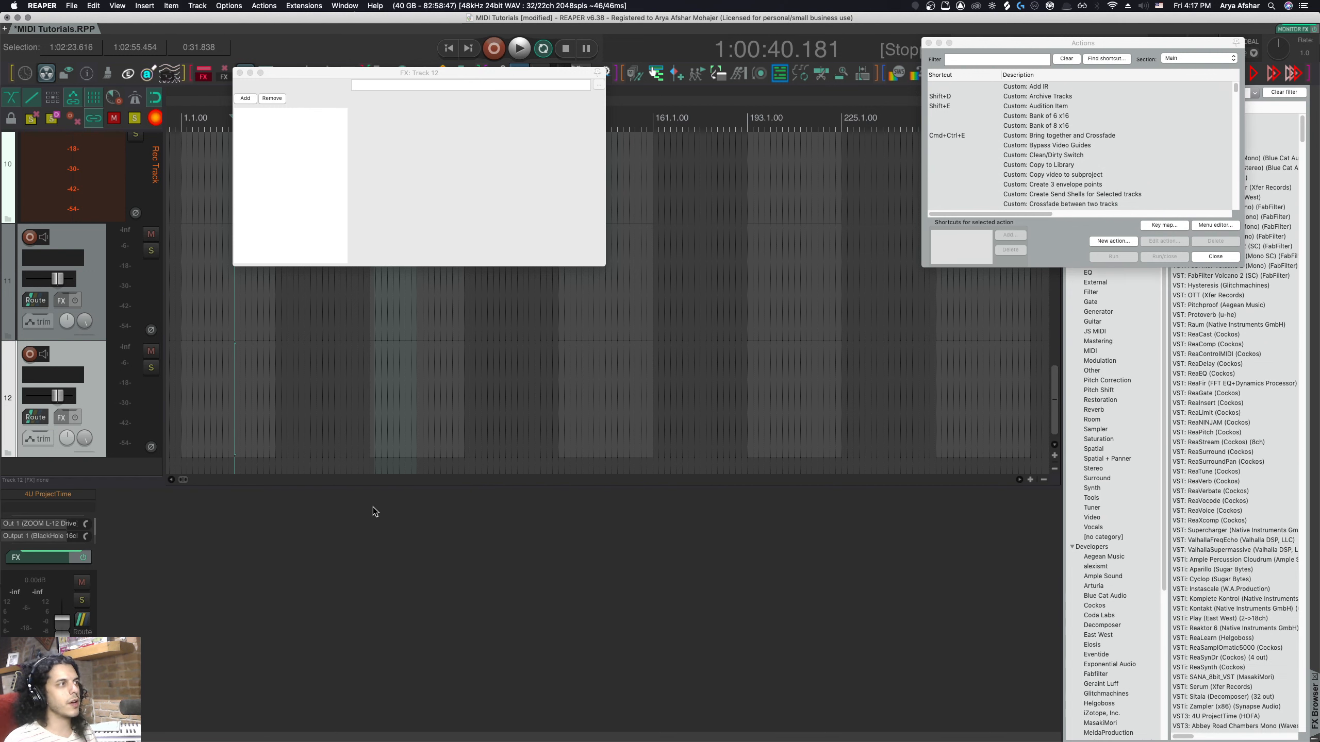
{"action": "left_click_drag", "start_coordinate": [23, 737], "coordinate": [966, 688]}
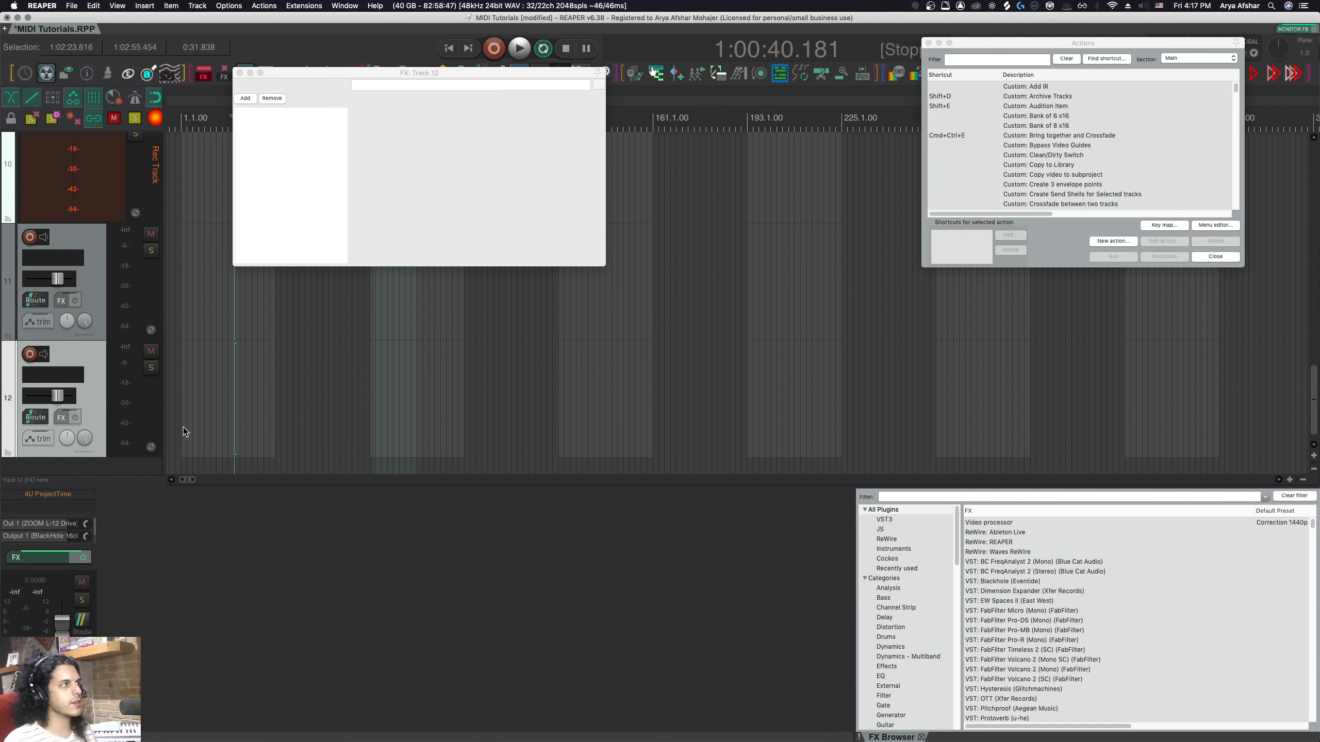
Add five new empty tracks, 13 to 17, at the end of the track list.
{"action": "double_click", "coordinate": [118, 469]}
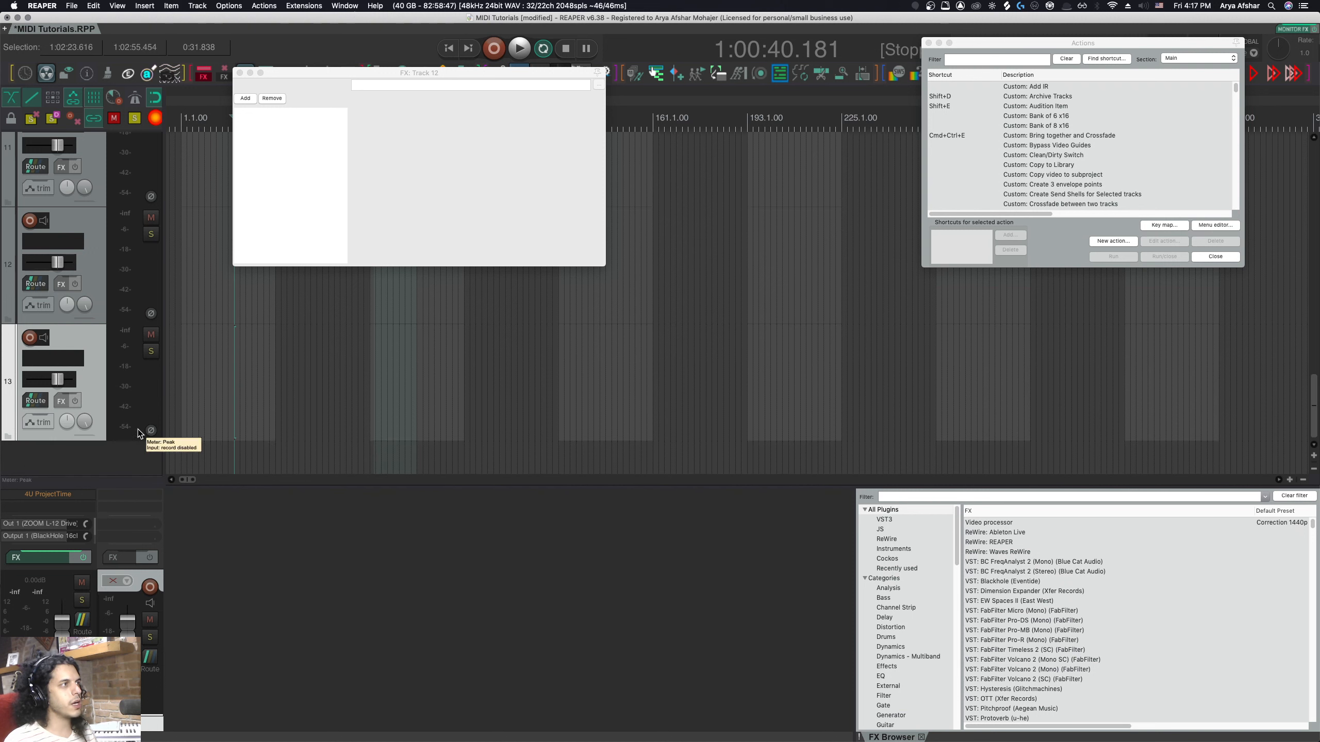
{"action": "double_click", "coordinate": [114, 454]}
{"action": "scroll", "coordinate": [113, 458], "scroll_direction": "down", "scroll_amount": 5}
{"action": "double_click", "coordinate": [113, 465]}
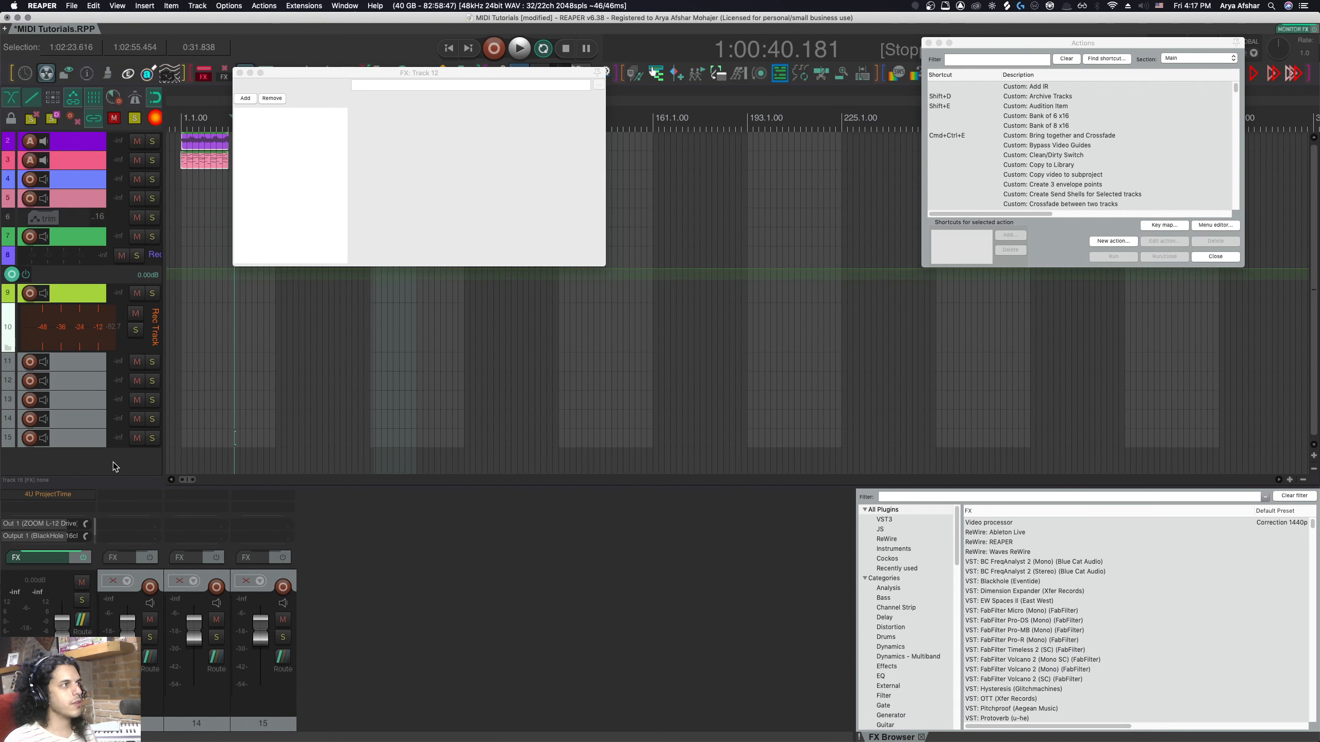
{"action": "double_click", "coordinate": [114, 468]}
{"action": "scroll", "coordinate": [111, 471], "scroll_direction": "down", "scroll_amount": 2}
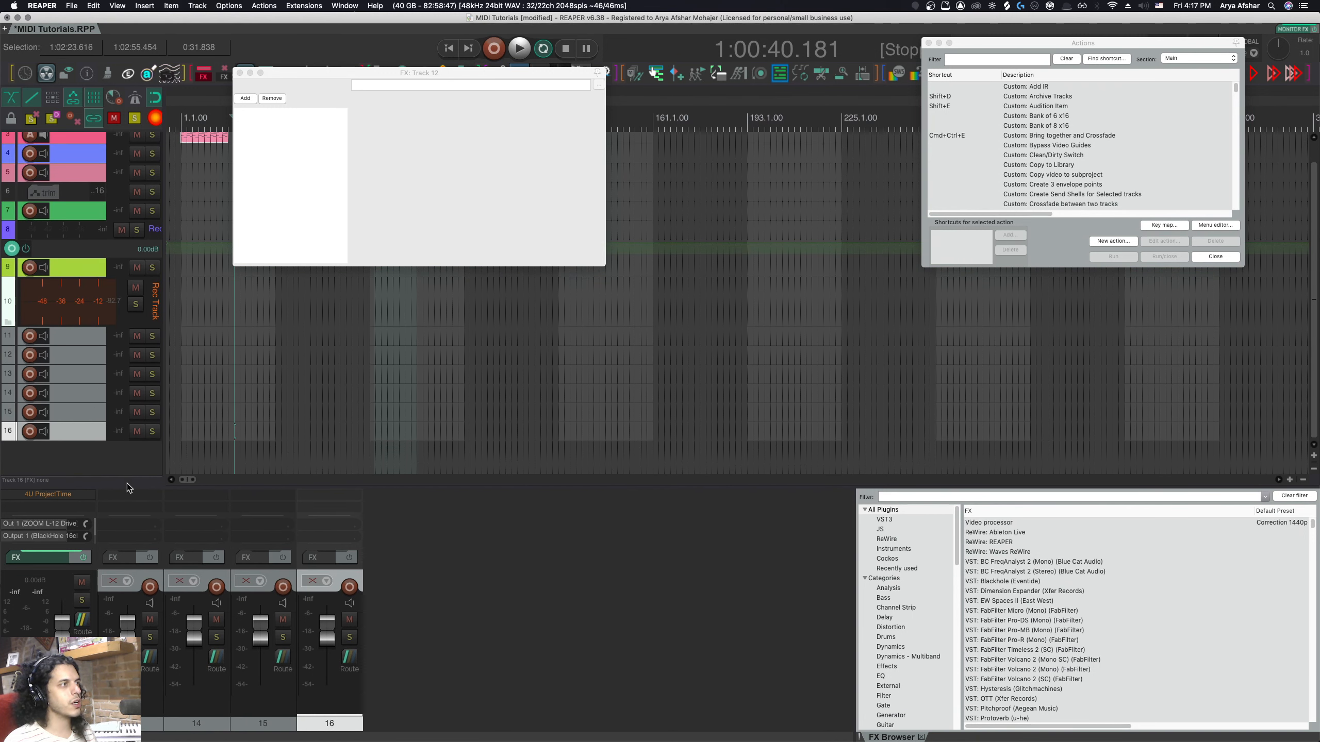
{"action": "double_click", "coordinate": [104, 465]}
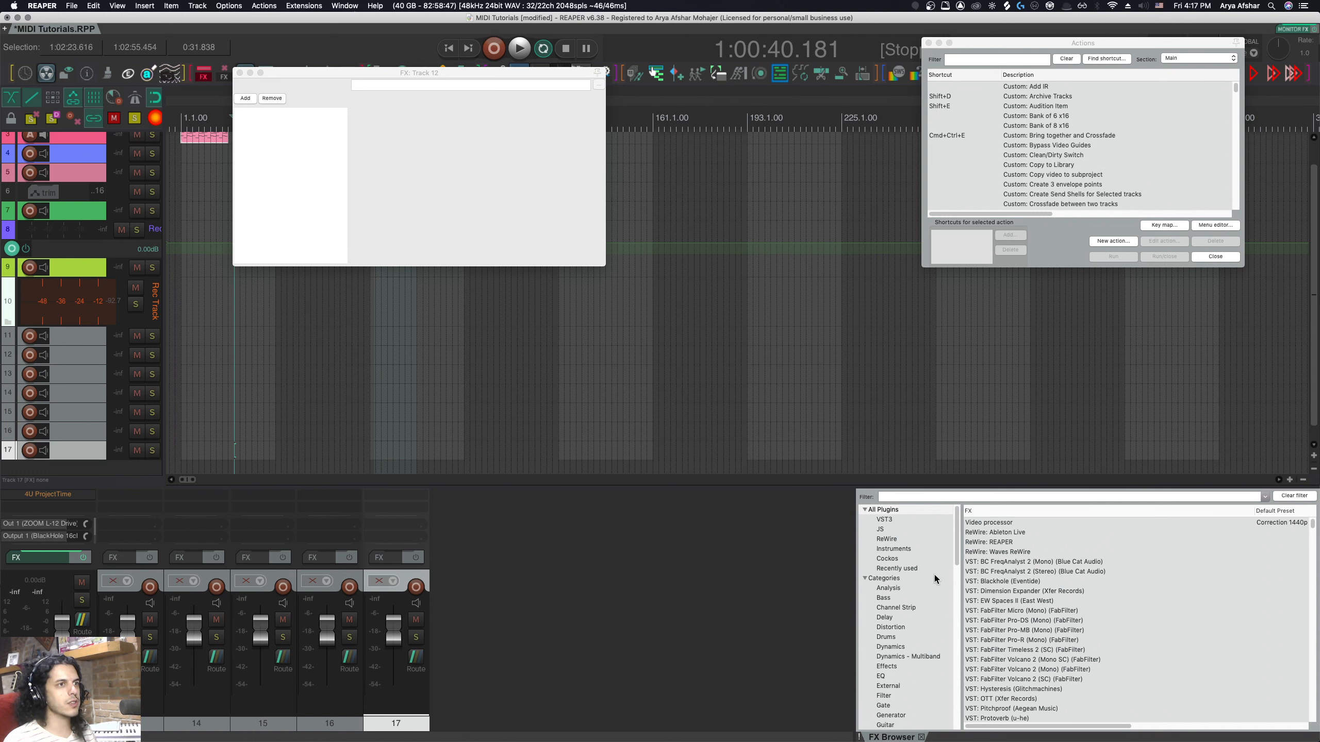
Add the Blackhole effect from the FX browser to mixer track 17 and close the track 17 and track 12 FX windows.
{"action": "left_click_drag", "start_coordinate": [990, 583], "coordinate": [406, 561]}
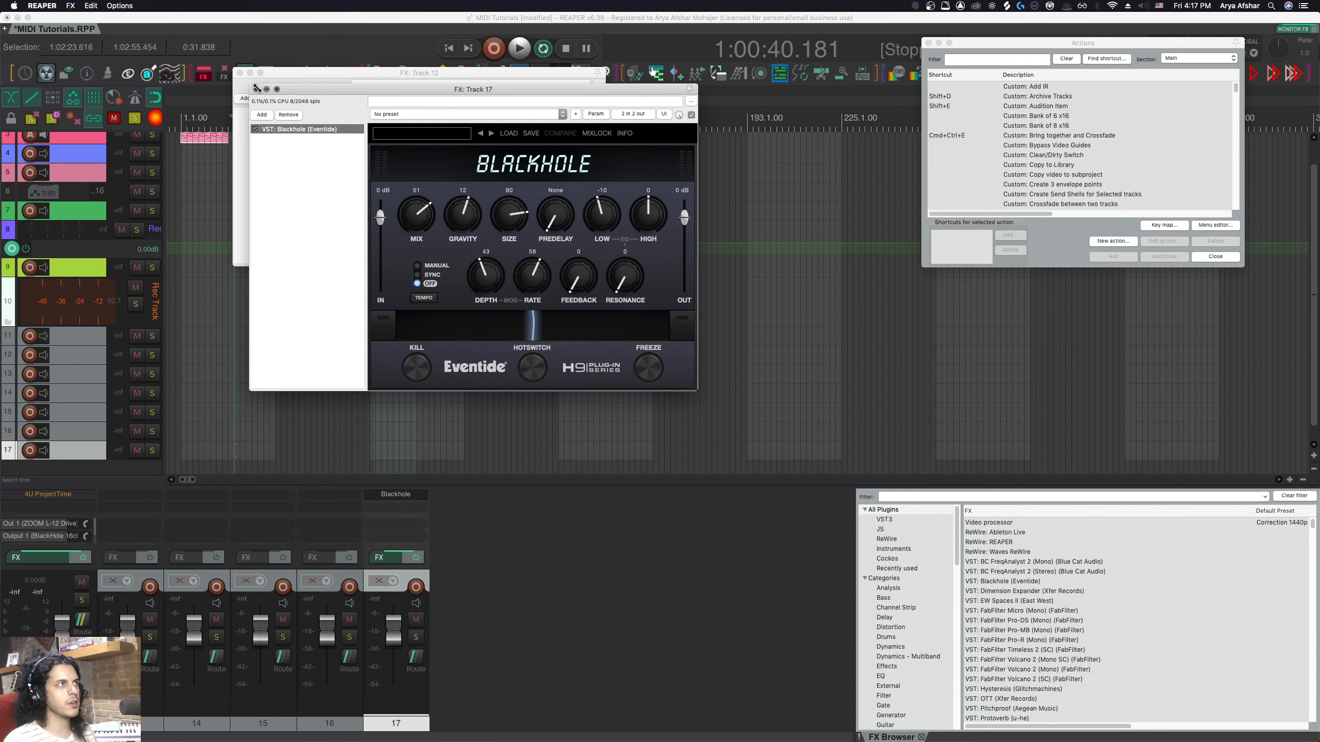
{"action": "left_click", "coordinate": [256, 89]}
{"action": "left_click", "coordinate": [239, 73]}
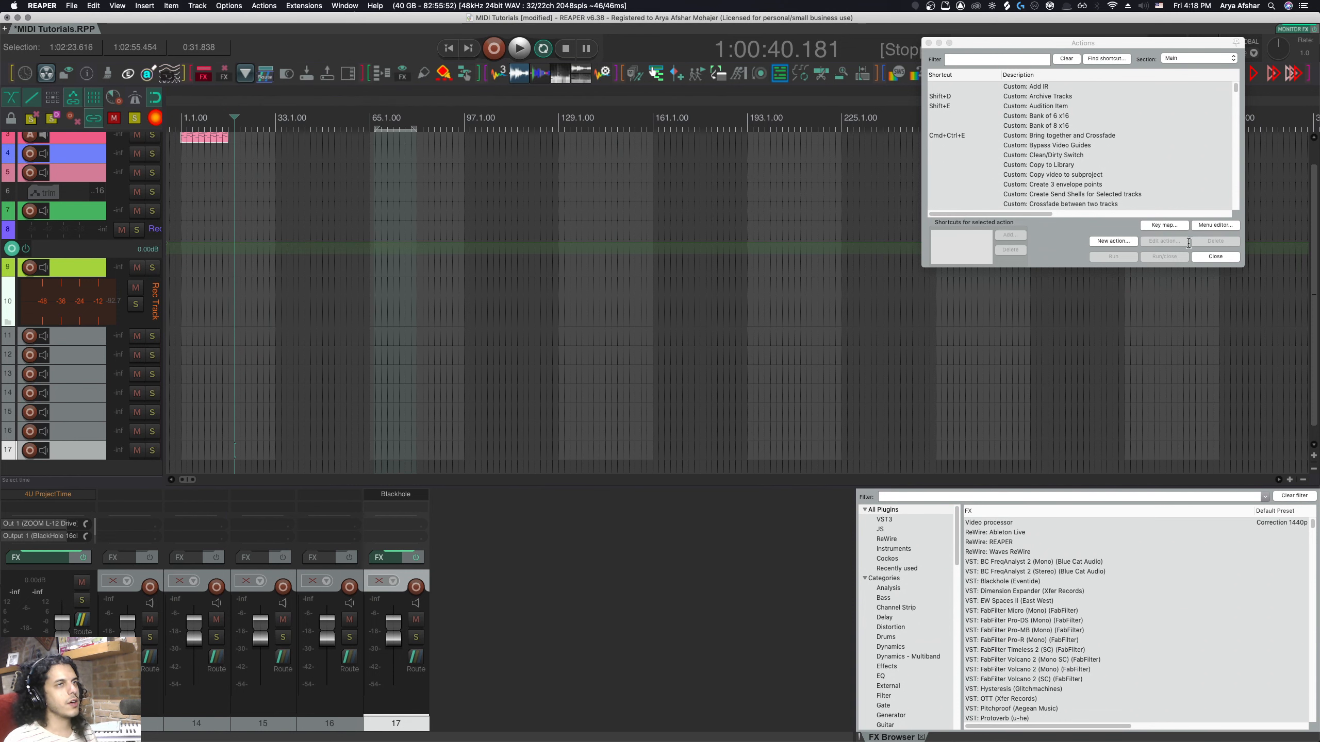
Dock the Actions window and move it into the FX browser's docker as a second tab.
{"action": "right_click", "coordinate": [1064, 245]}
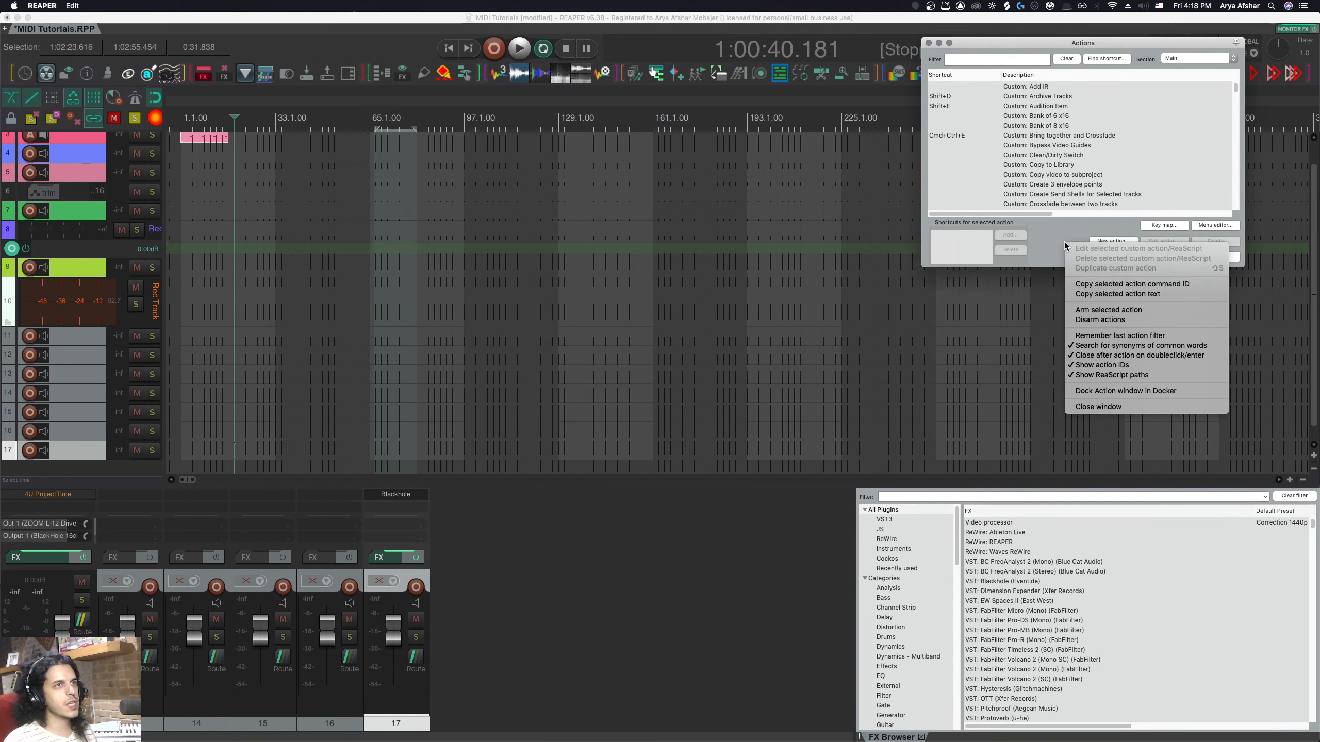
{"action": "left_click", "coordinate": [1094, 393]}
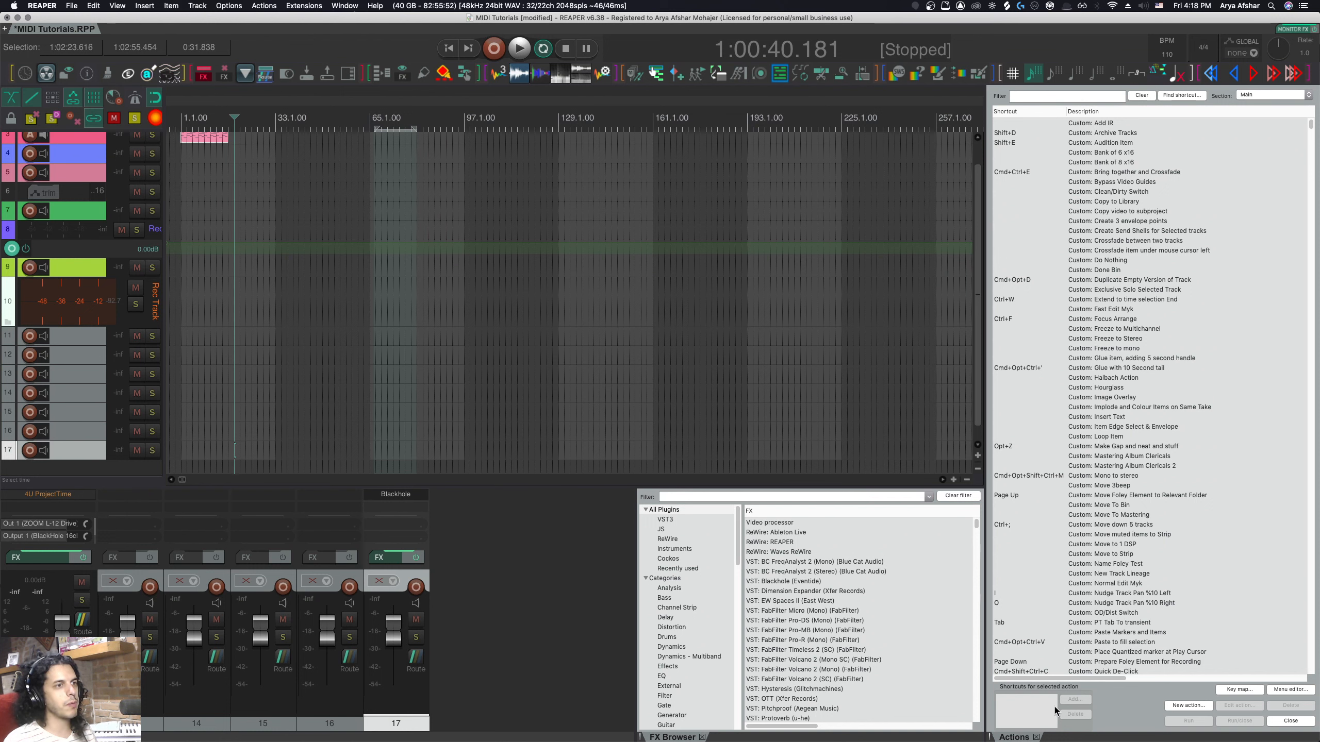
{"action": "left_click_drag", "start_coordinate": [1014, 737], "coordinate": [957, 673]}
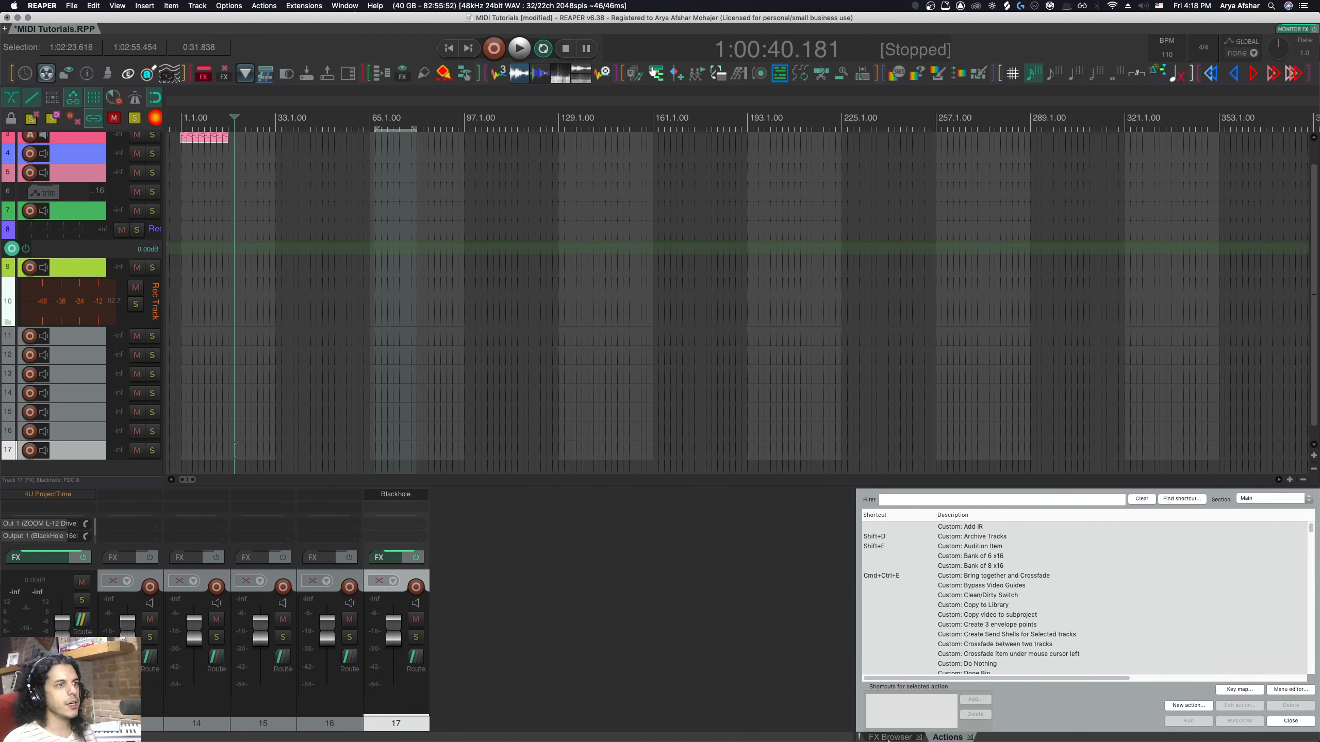
Switch back and forth between the docked FX browser and Actions list, ending on the FX browser.
{"action": "left_click", "coordinate": [889, 737]}
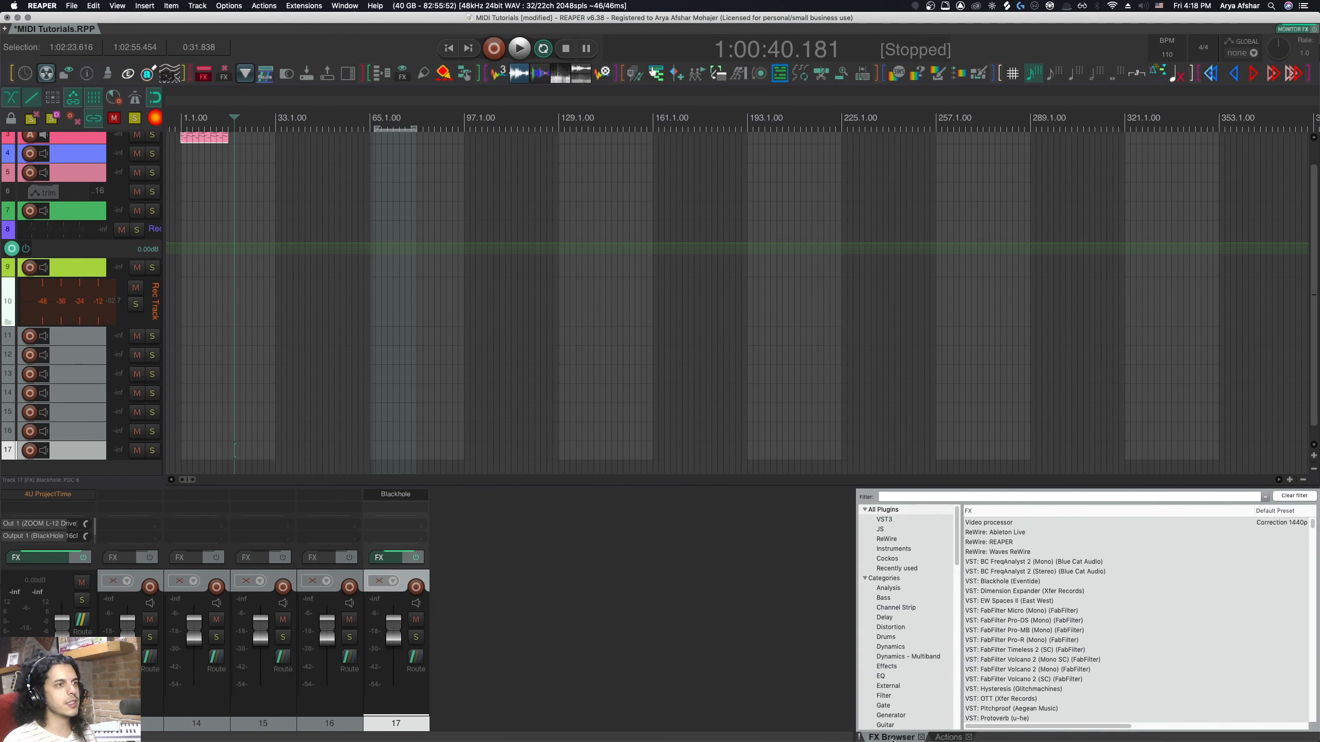
{"action": "left_click", "coordinate": [947, 737]}
{"action": "left_click", "coordinate": [898, 737]}
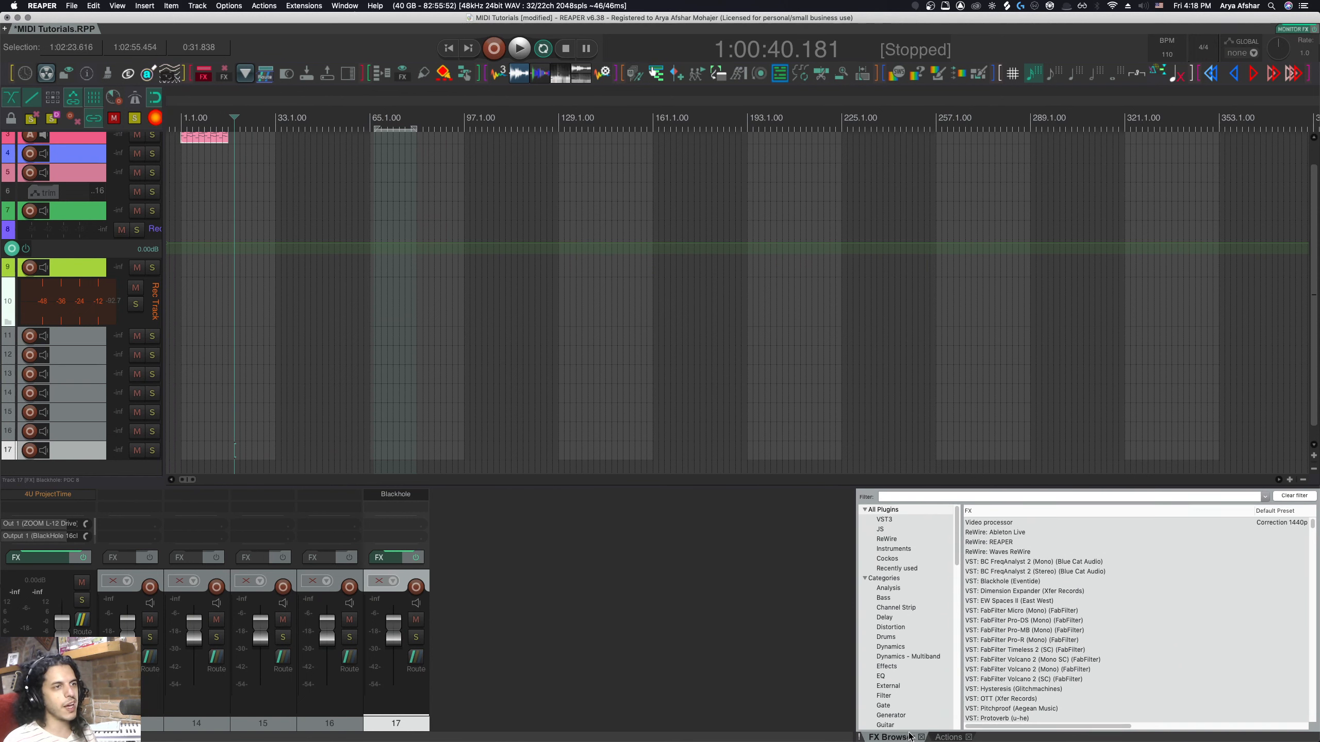
{"action": "left_click", "coordinate": [944, 737]}
{"action": "left_click", "coordinate": [904, 737]}
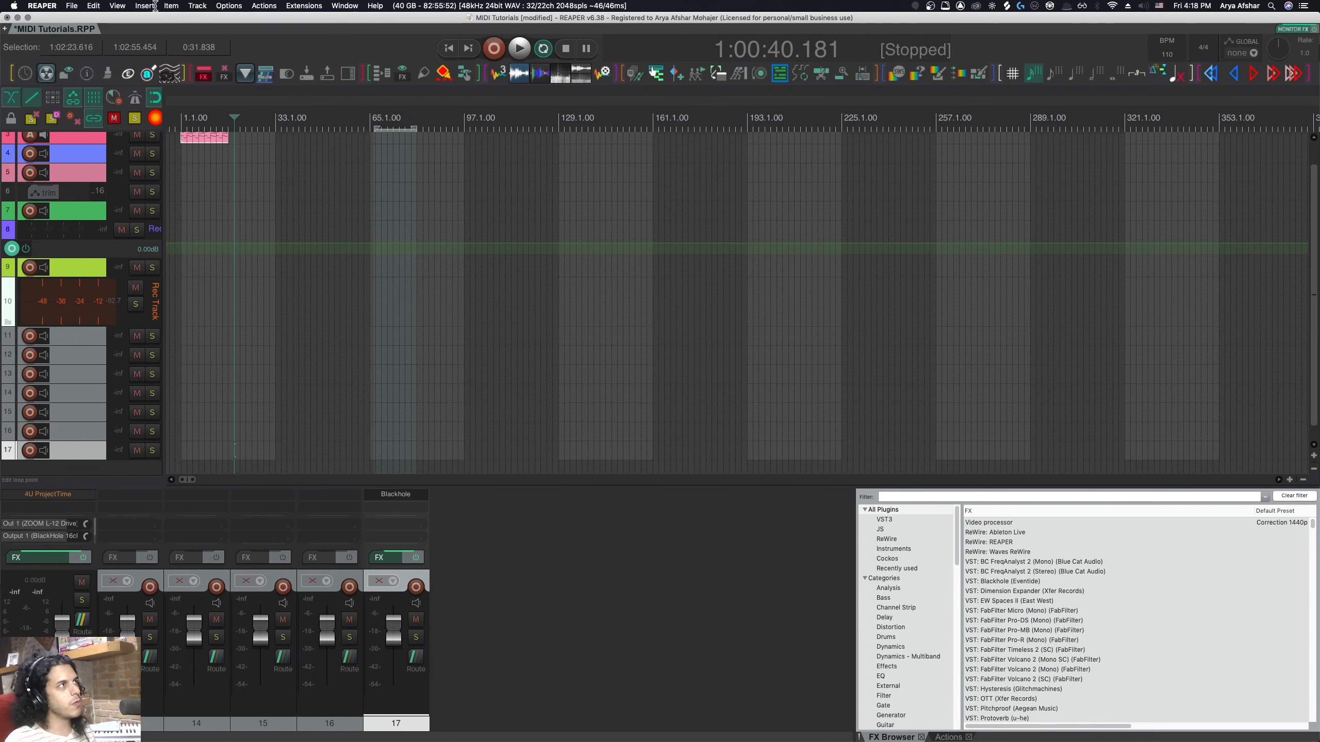
Open the Routing Matrix, move it clear of the mixer to view it, and close it.
{"action": "left_click", "coordinate": [118, 6]}
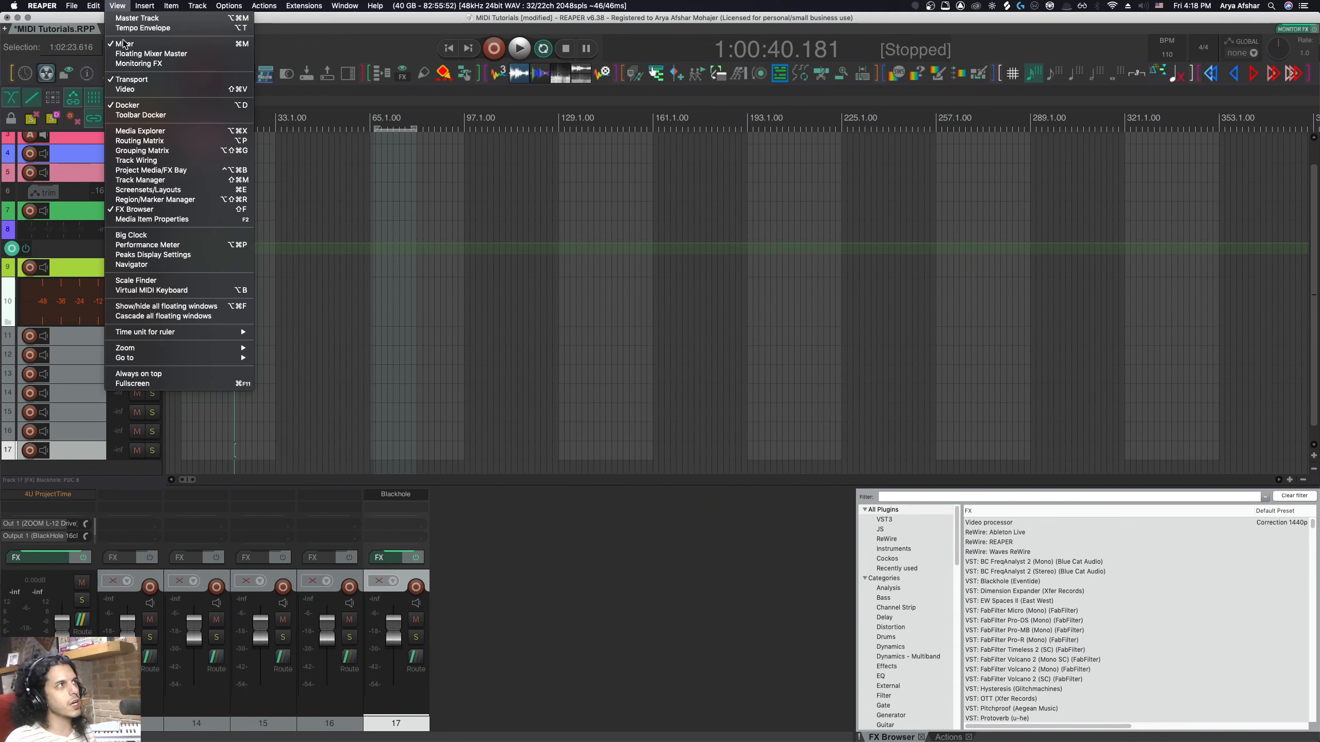
{"action": "left_click", "coordinate": [141, 142]}
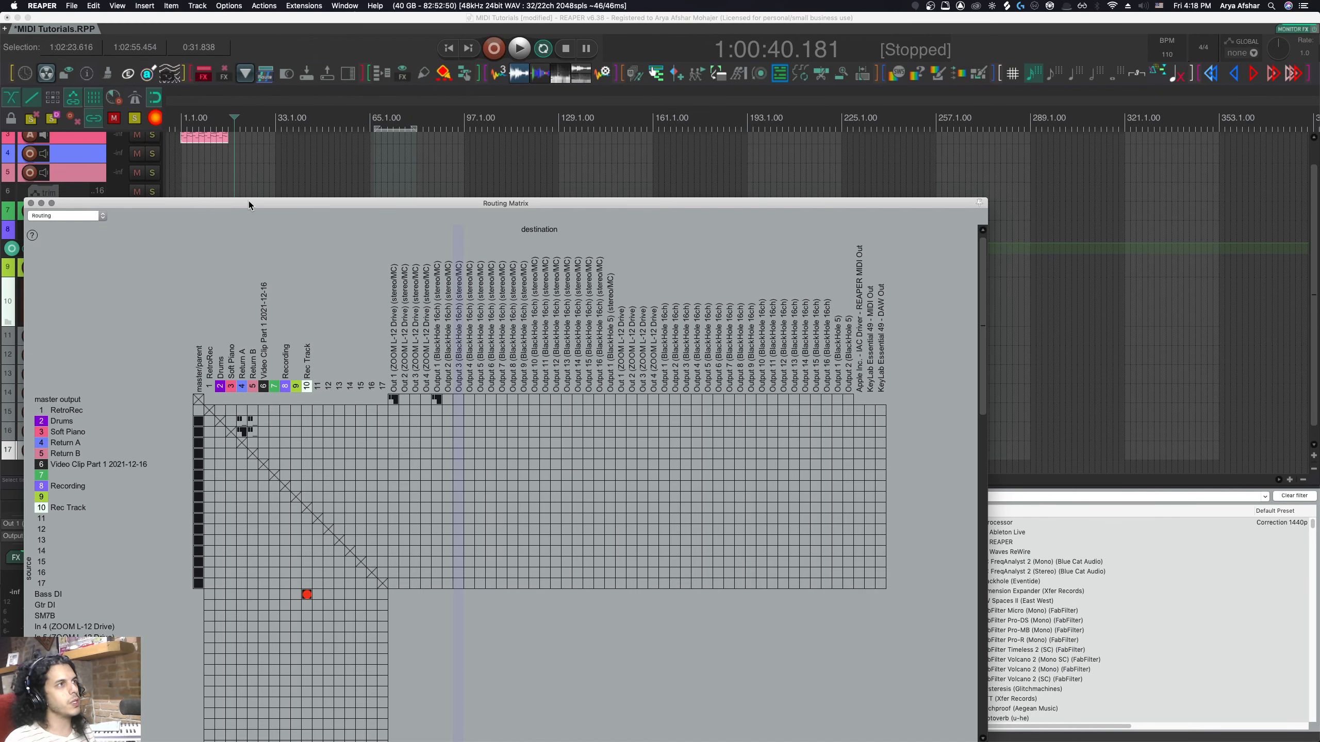
{"action": "left_click_drag", "start_coordinate": [243, 204], "coordinate": [514, 73]}
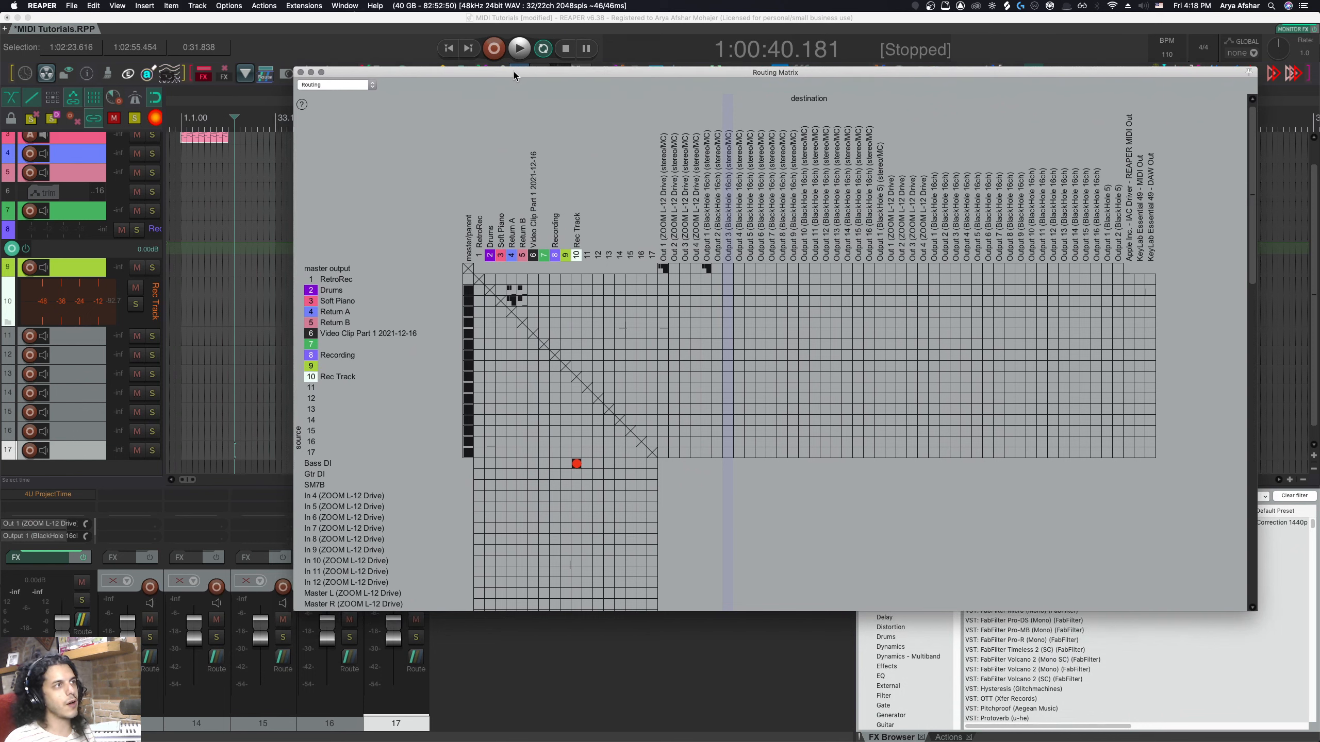
{"action": "left_click", "coordinate": [300, 72]}
Open the Media Explorer, dock it, and move it to a docker above the arrange area.
{"action": "left_click", "coordinate": [127, 6]}
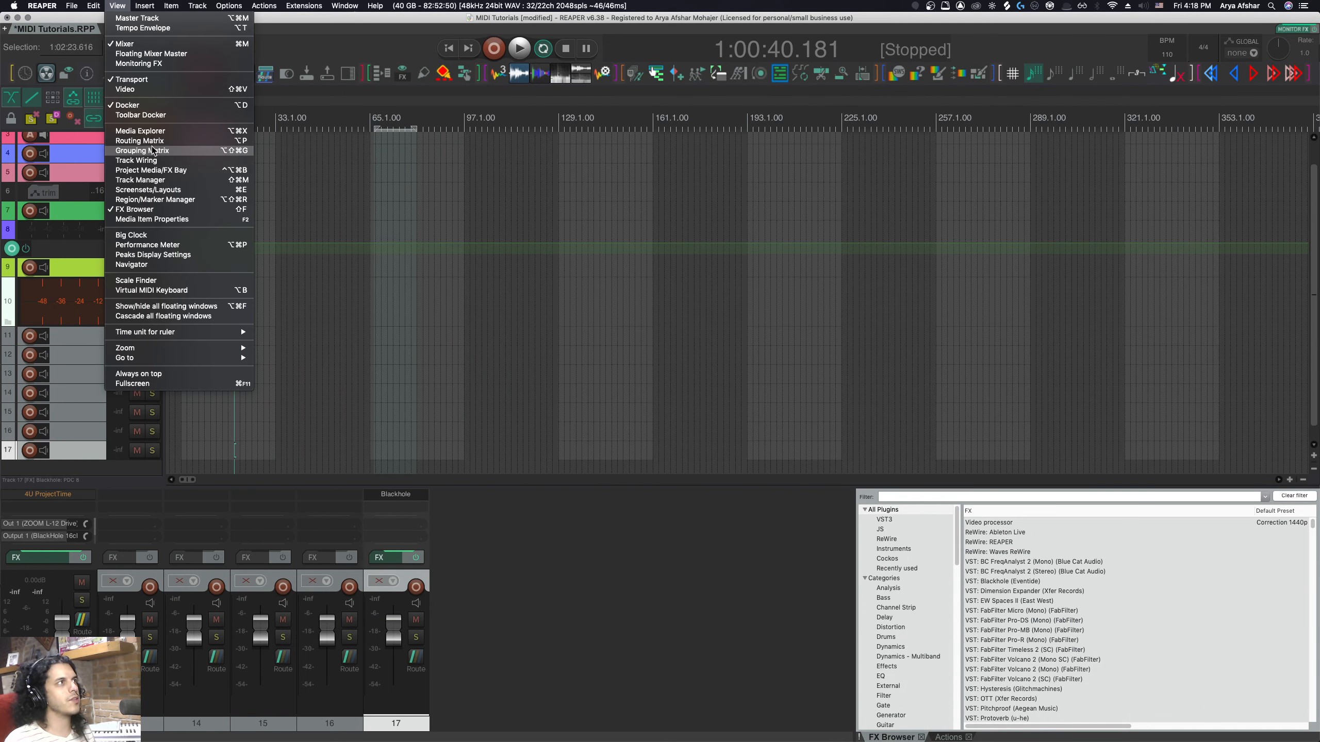
{"action": "left_click", "coordinate": [140, 130]}
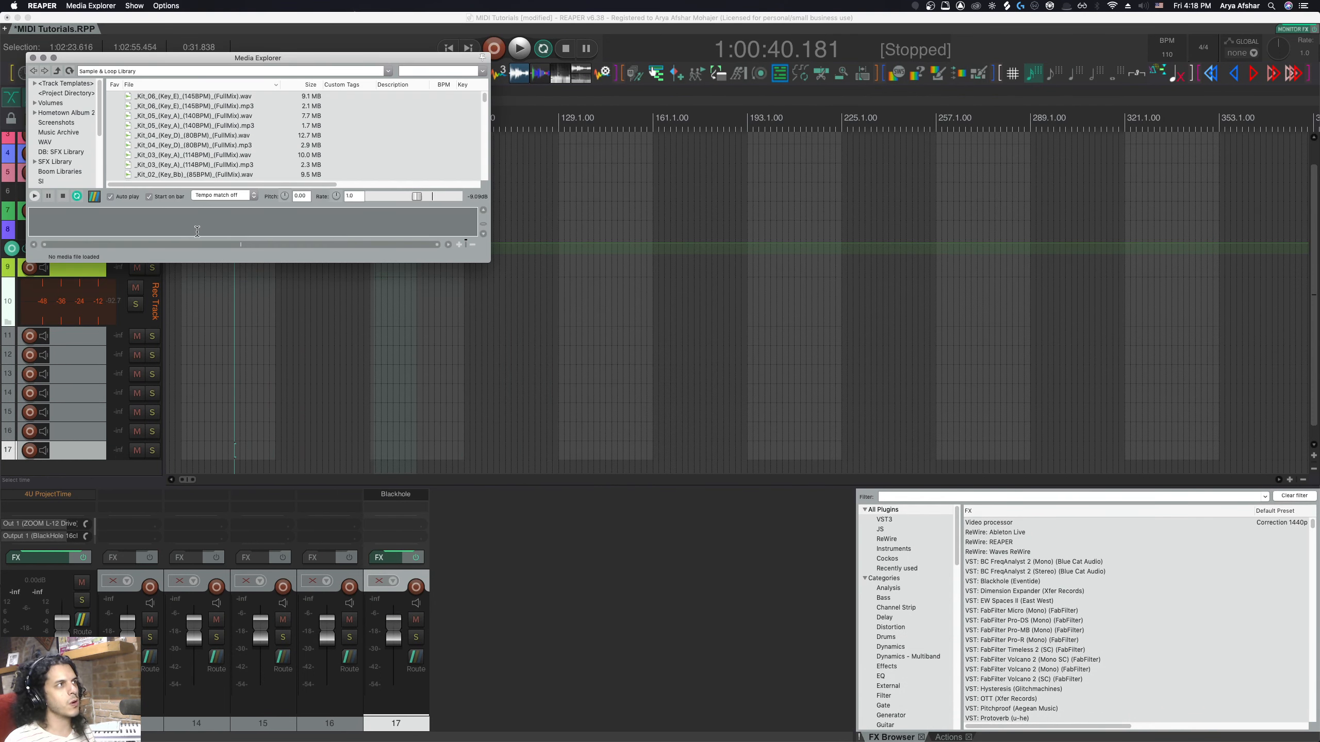
{"action": "right_click", "coordinate": [167, 258]}
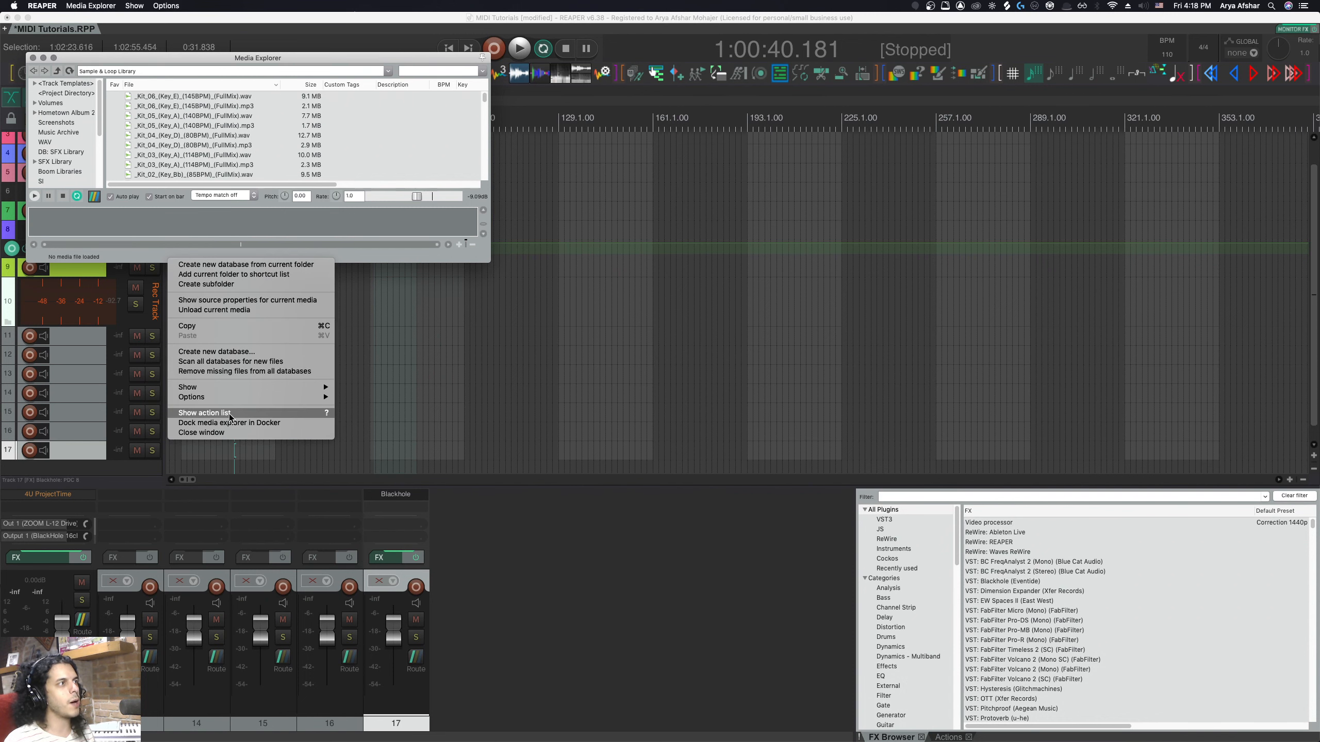
{"action": "left_click", "coordinate": [228, 423]}
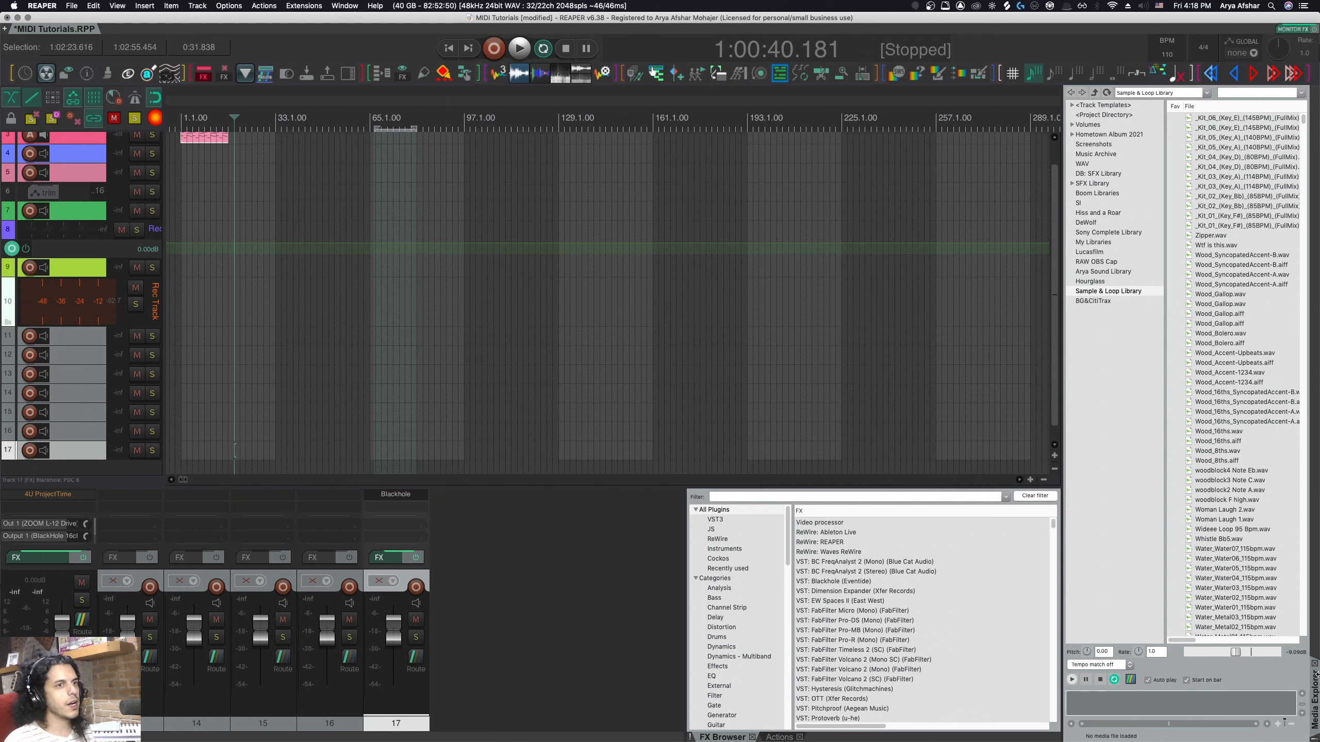
{"action": "left_click_drag", "start_coordinate": [1315, 692], "coordinate": [813, 108]}
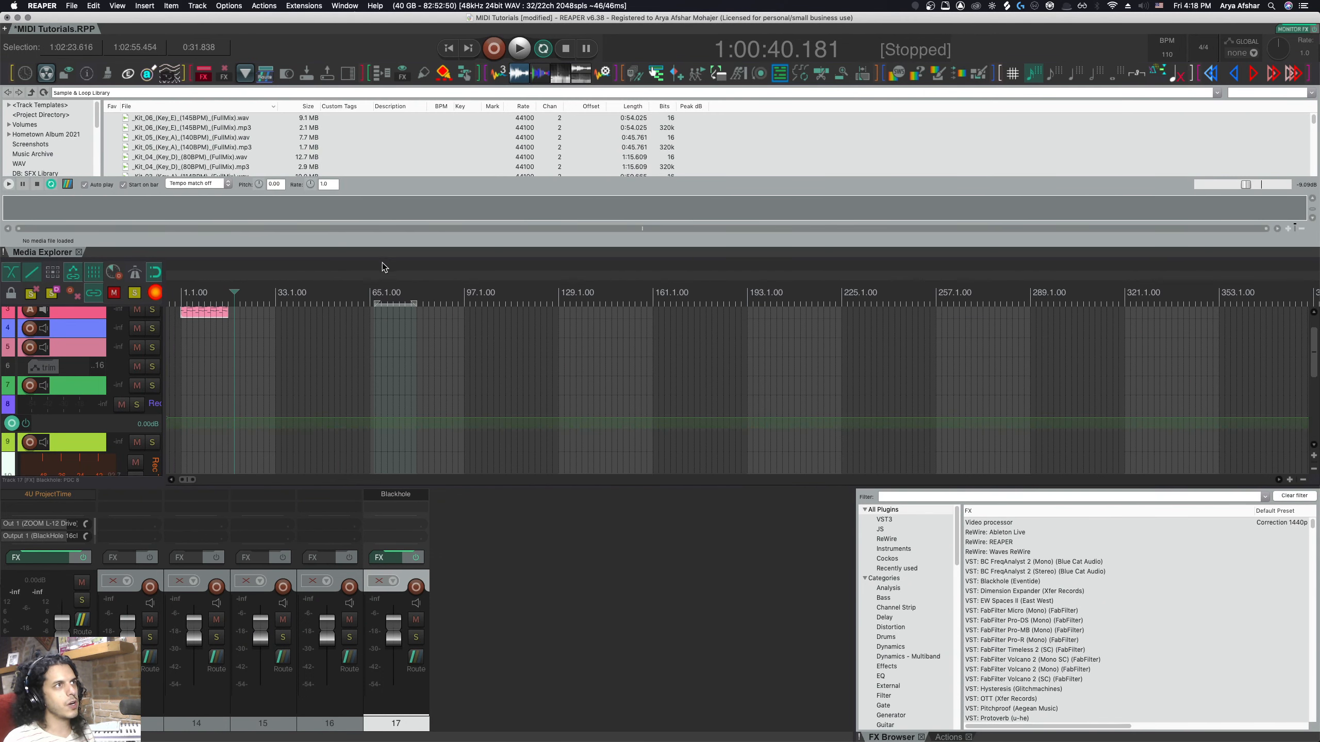
Open the Navigator, dock it, and place it above the arrange area instead of the Media Explorer.
{"action": "left_click", "coordinate": [119, 6]}
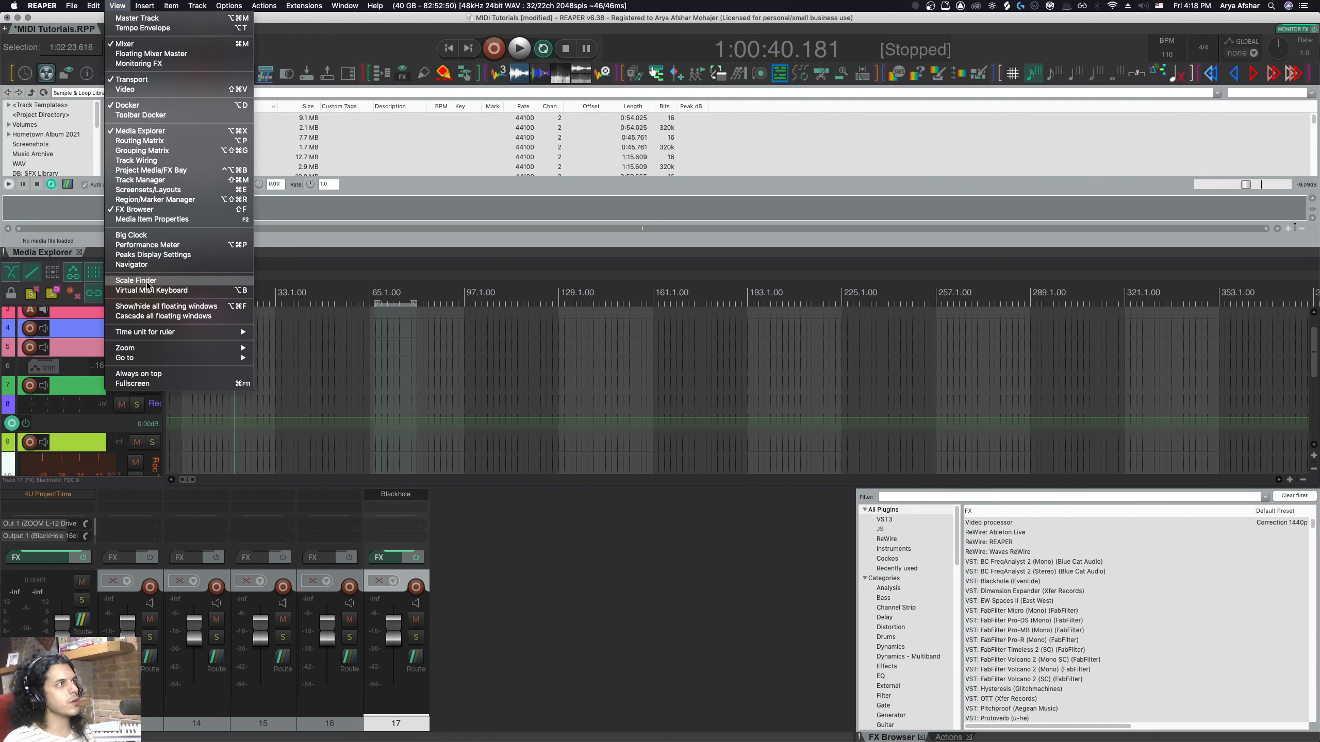
{"action": "left_click", "coordinate": [145, 264]}
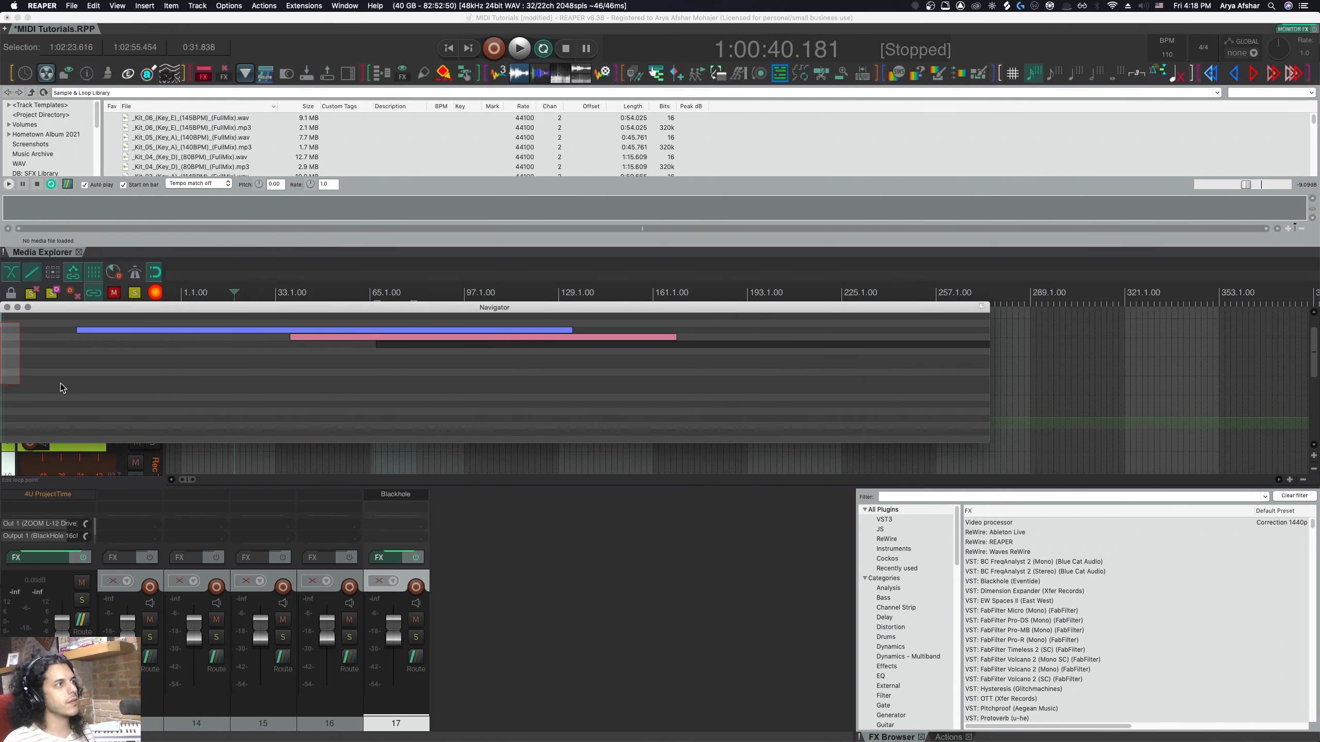
{"action": "right_click", "coordinate": [61, 338]}
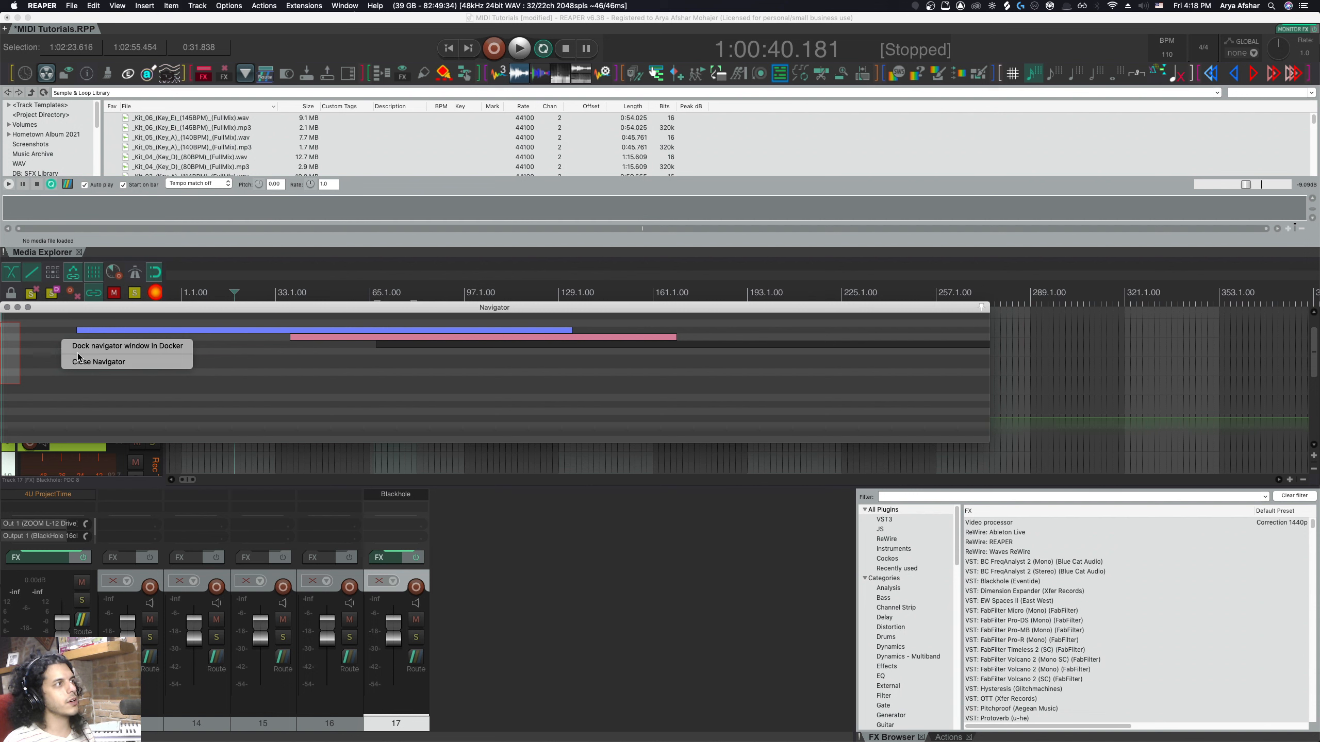
{"action": "left_click", "coordinate": [83, 347]}
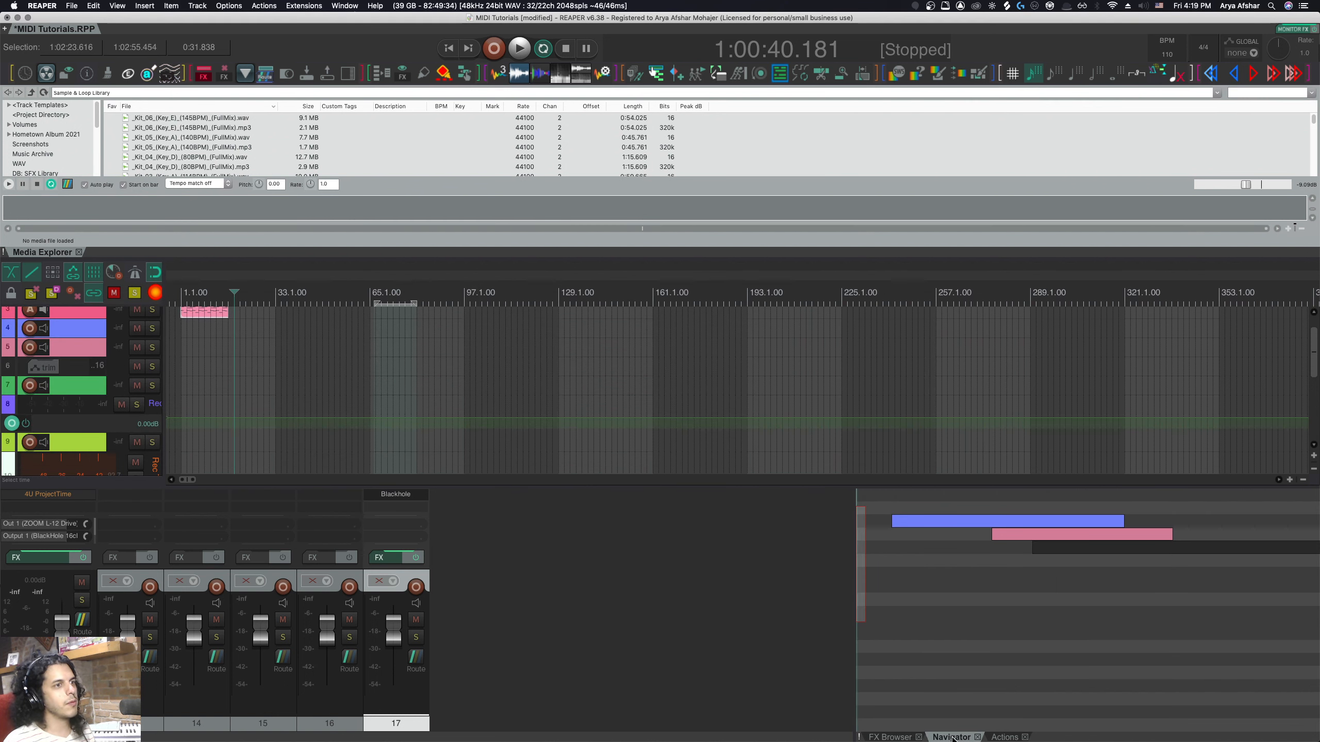
{"action": "left_click_drag", "start_coordinate": [275, 353], "coordinate": [77, 256]}
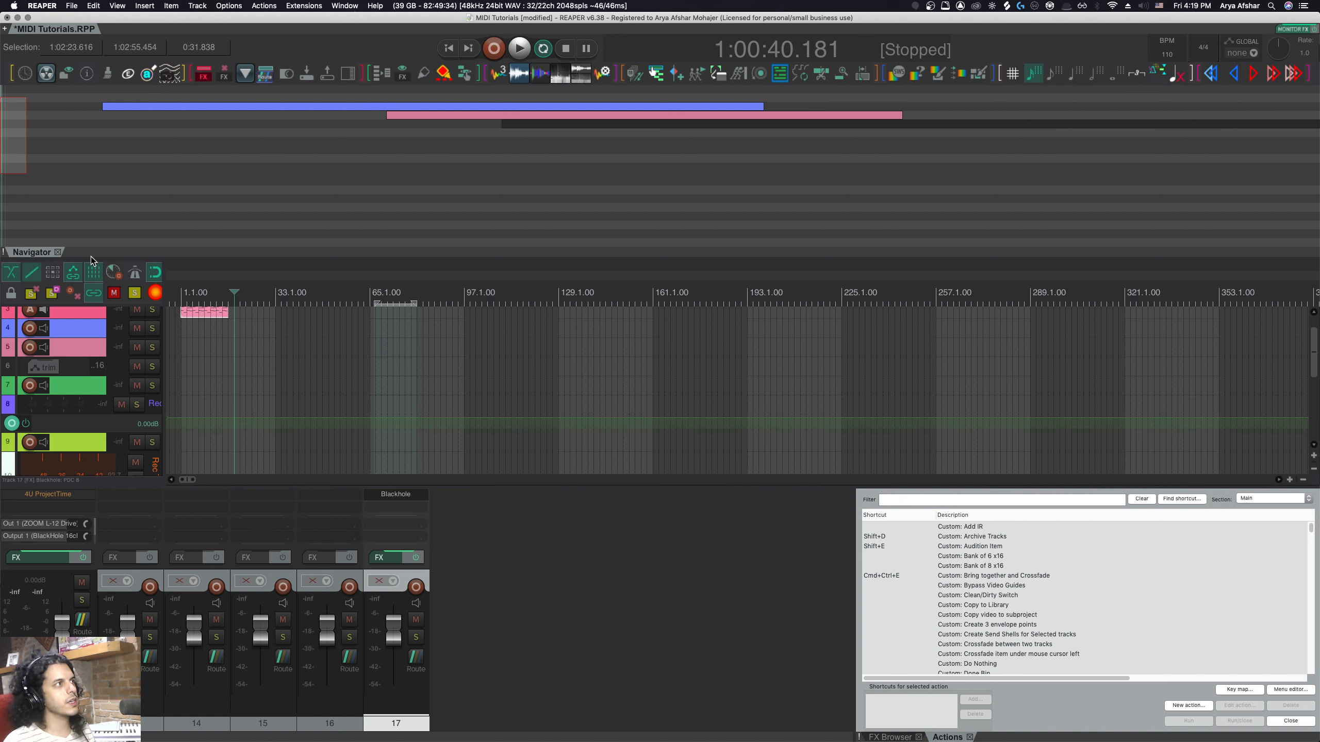
Shrink the Navigator's docker to a thin strip above the arrange area.
{"action": "left_click_drag", "start_coordinate": [92, 259], "coordinate": [84, 177]}
{"action": "left_click_drag", "start_coordinate": [87, 131], "coordinate": [55, 61]}
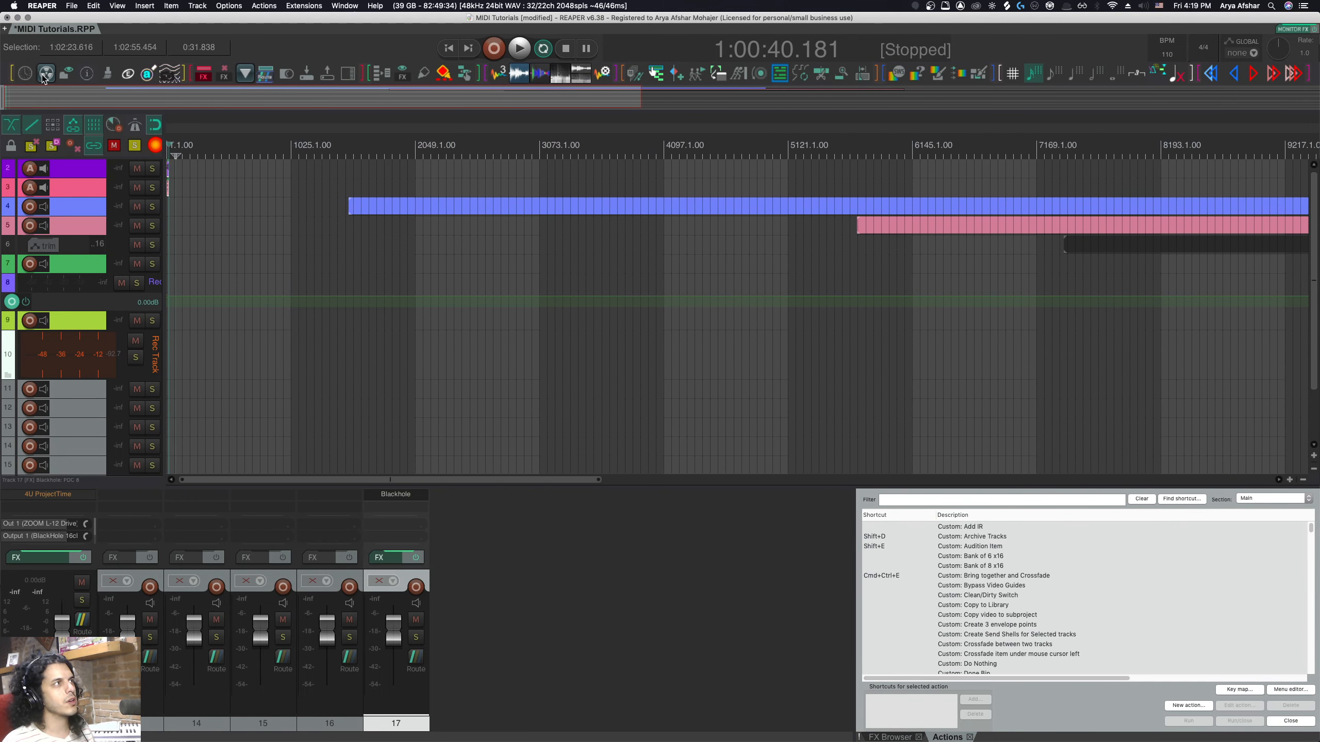
{"action": "scroll", "coordinate": [167, 188], "scroll_direction": "down", "scroll_amount": 5}
{"action": "scroll", "coordinate": [176, 198], "scroll_direction": "up", "scroll_amount": 8}
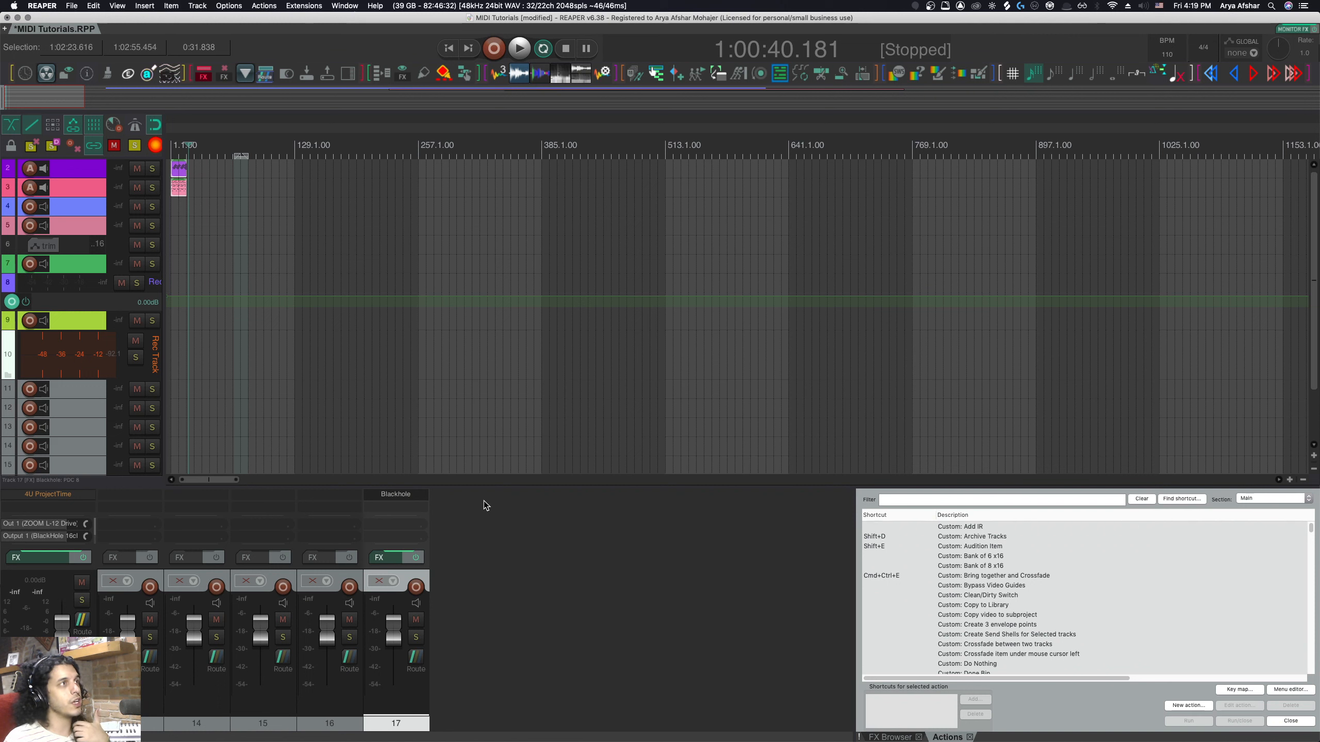
Open the Automation Types toolbar, split it into its own docker below the arrange area, and place the mixer between it and the Actions list.
{"action": "right_click", "coordinate": [6, 69]}
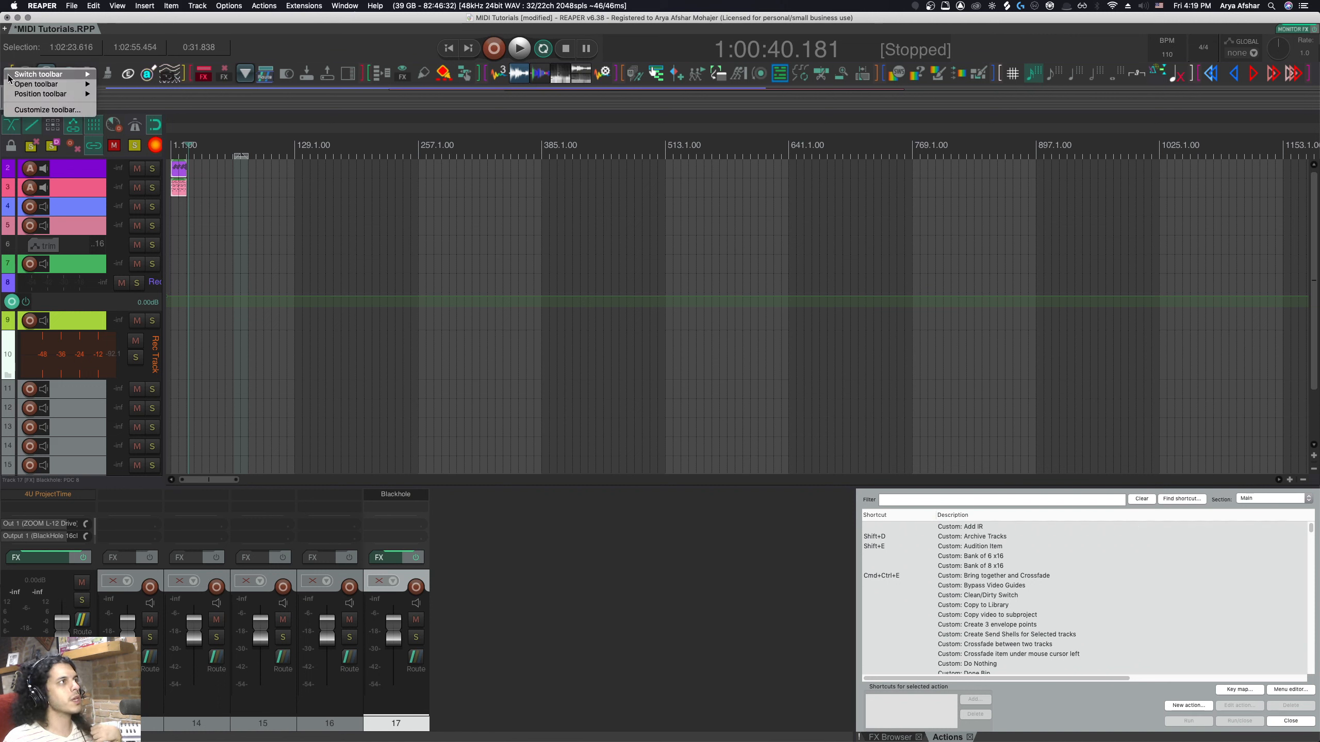
{"action": "mouse_move", "coordinate": [8, 78]}
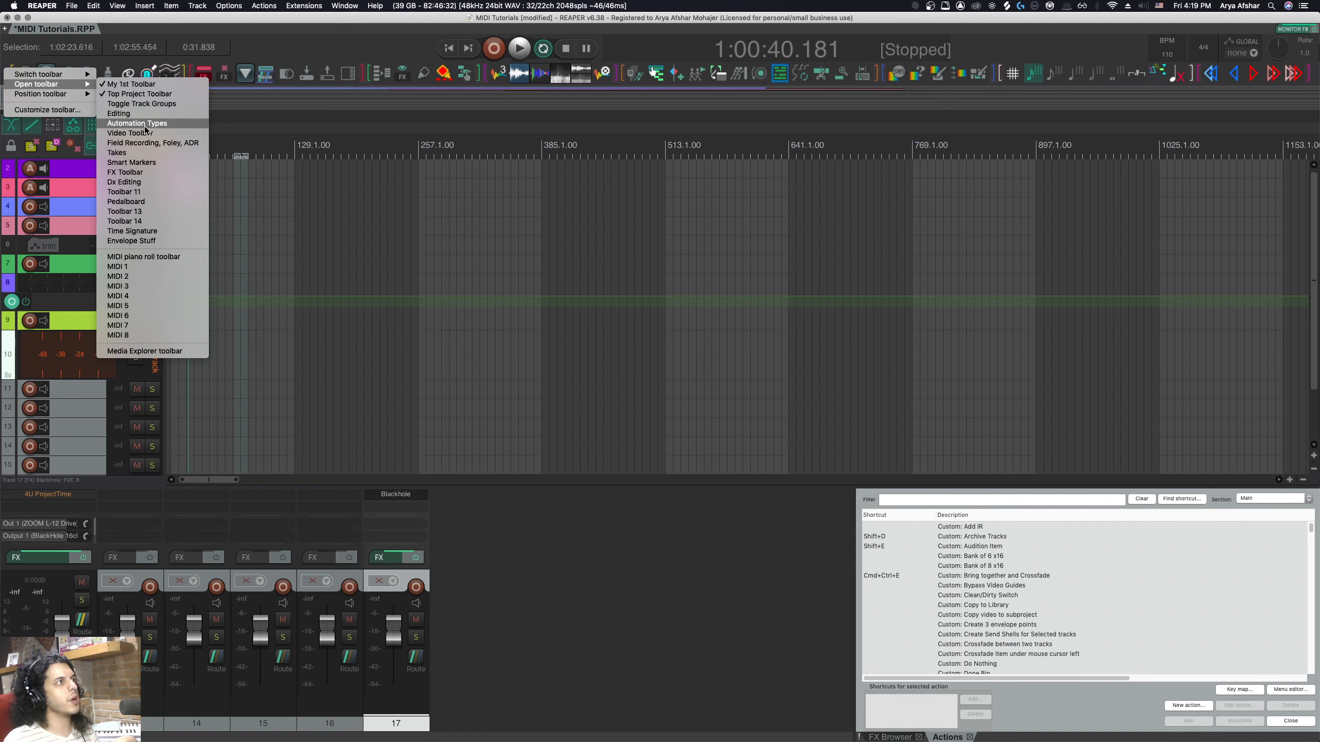
{"action": "left_click", "coordinate": [525, 335]}
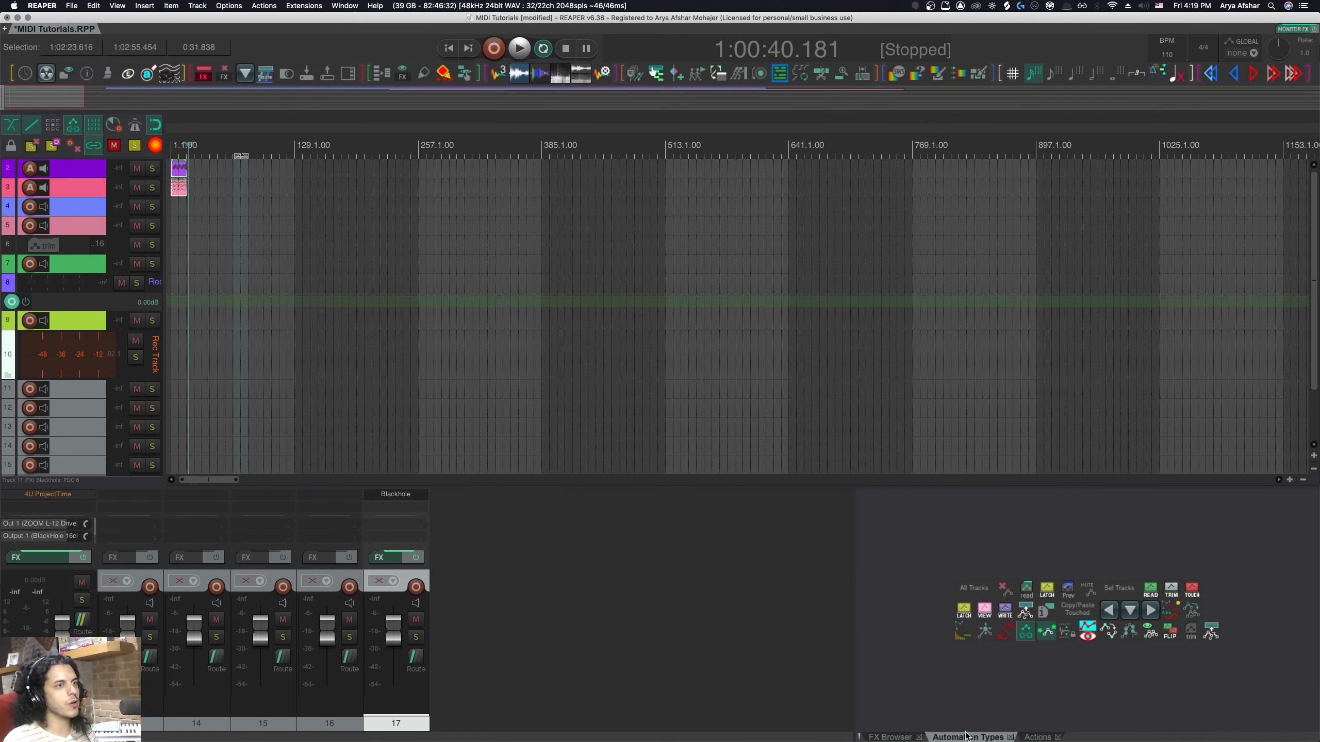
{"action": "left_click_drag", "start_coordinate": [965, 738], "coordinate": [886, 727]}
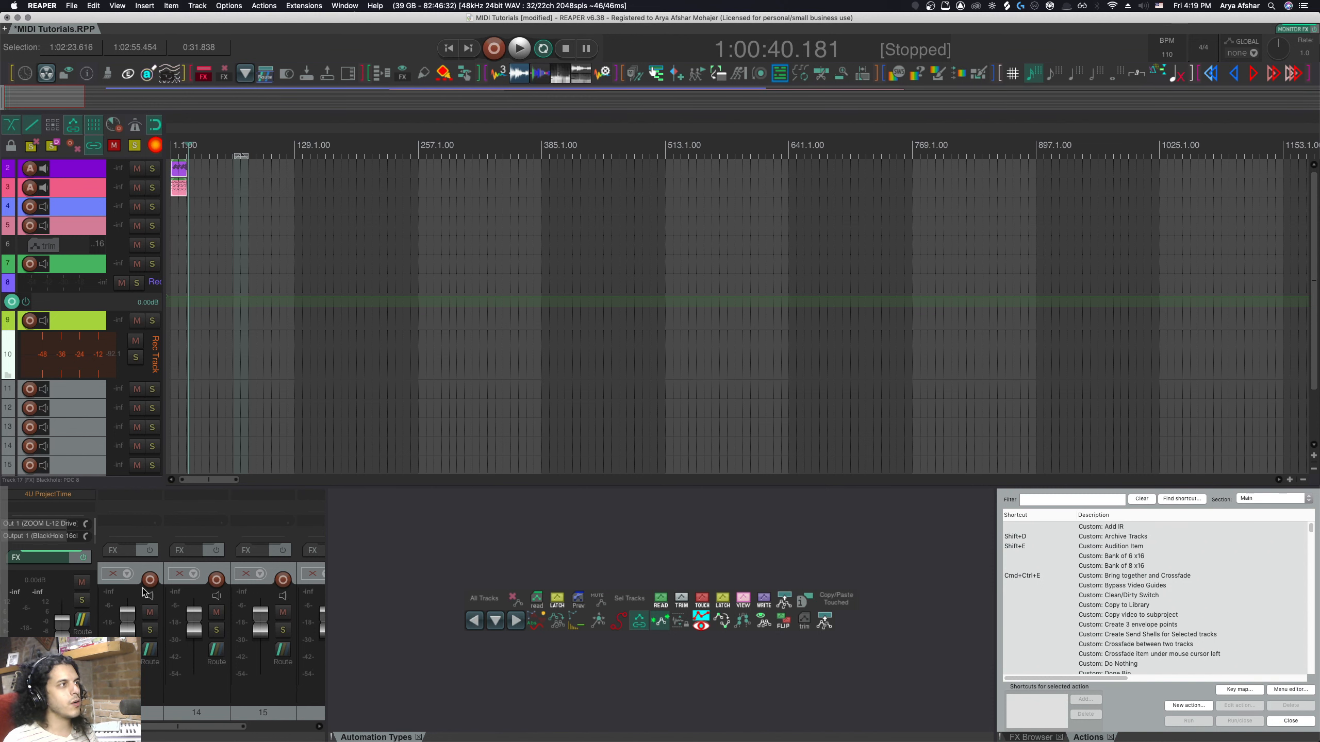
{"action": "left_click_drag", "start_coordinate": [71, 544], "coordinate": [72, 545]}
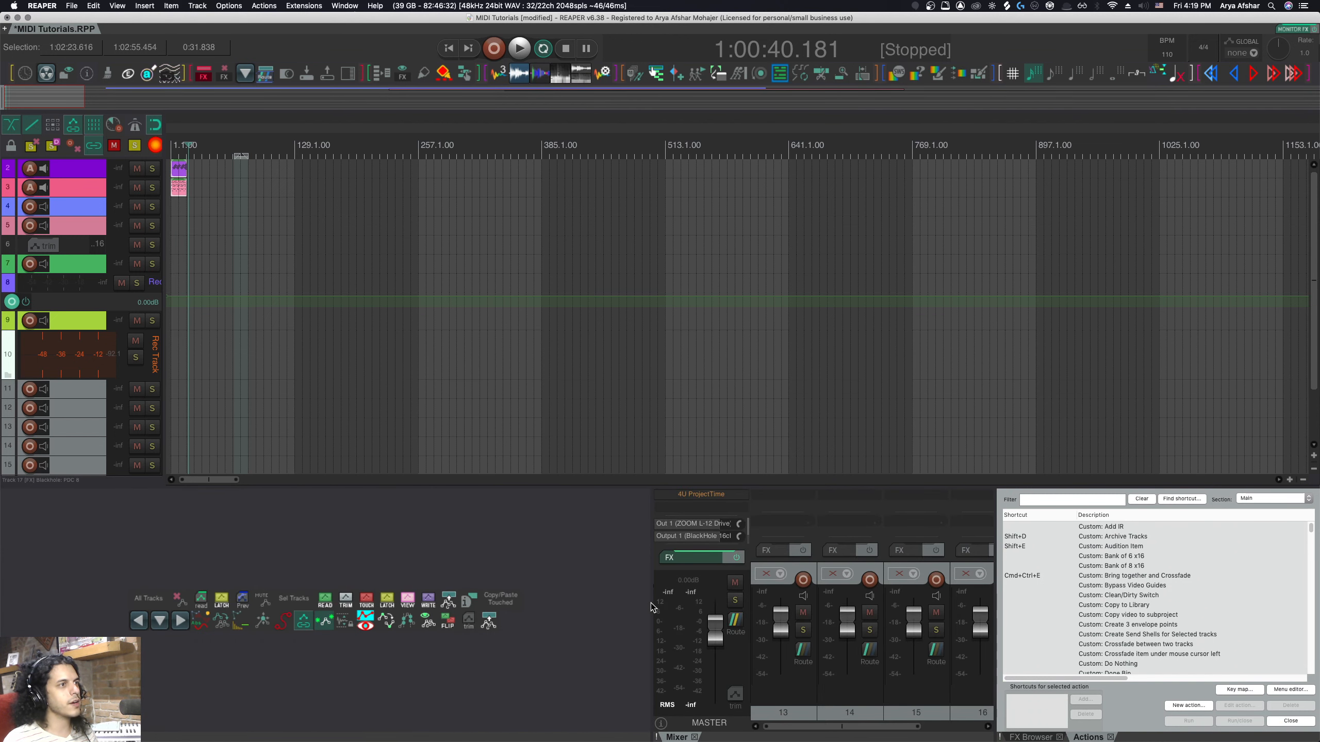
Narrow the Automation Types toolbar's docker, bring the FX Browser to the front of its docker, and widen that docker toward the mixer.
{"action": "left_click_drag", "start_coordinate": [650, 606], "coordinate": [90, 555]}
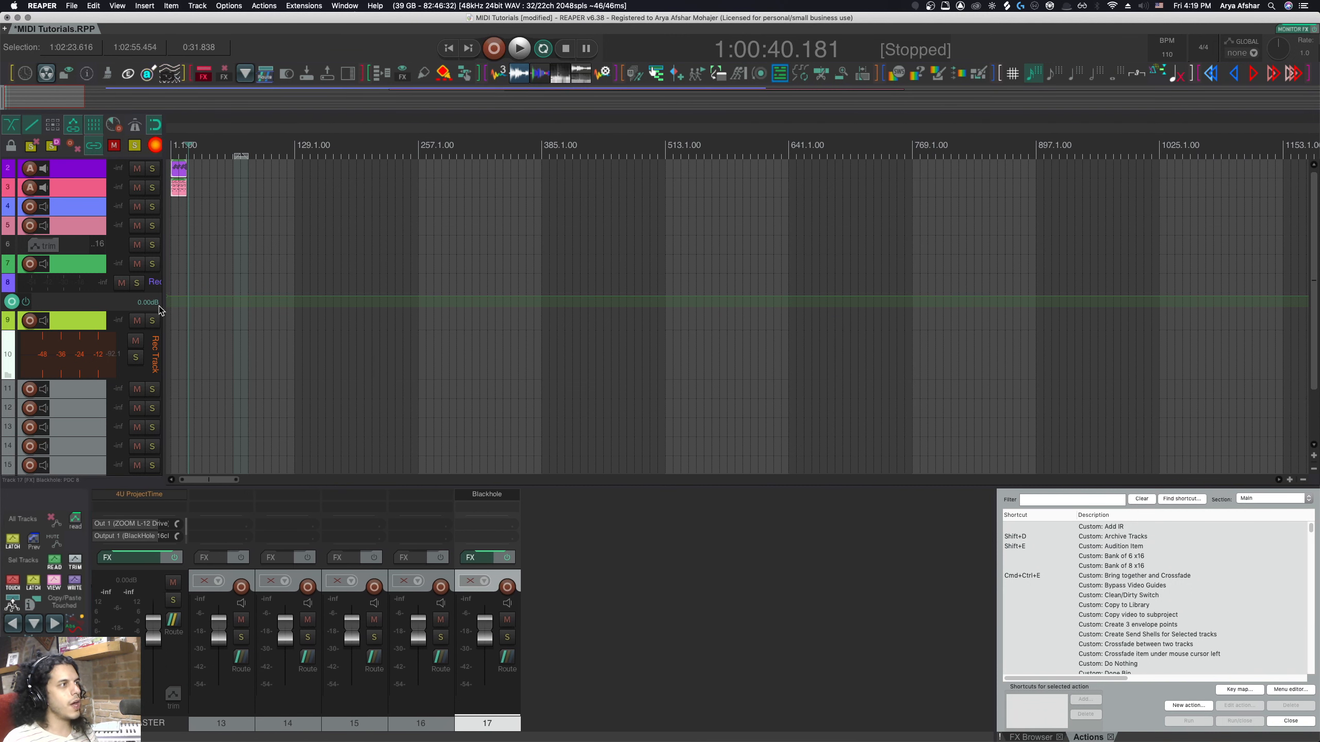
{"action": "left_click", "coordinate": [1047, 738]}
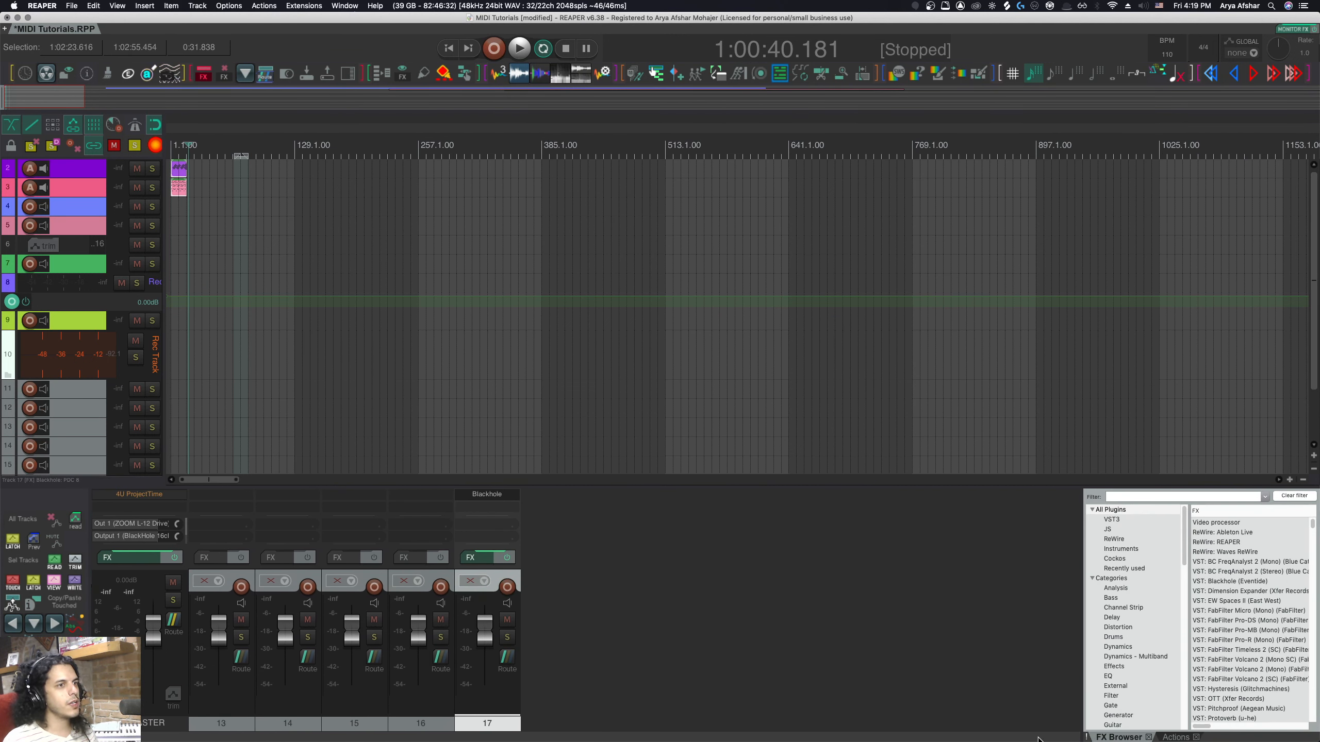
{"action": "left_click_drag", "start_coordinate": [1086, 728], "coordinate": [843, 680]}
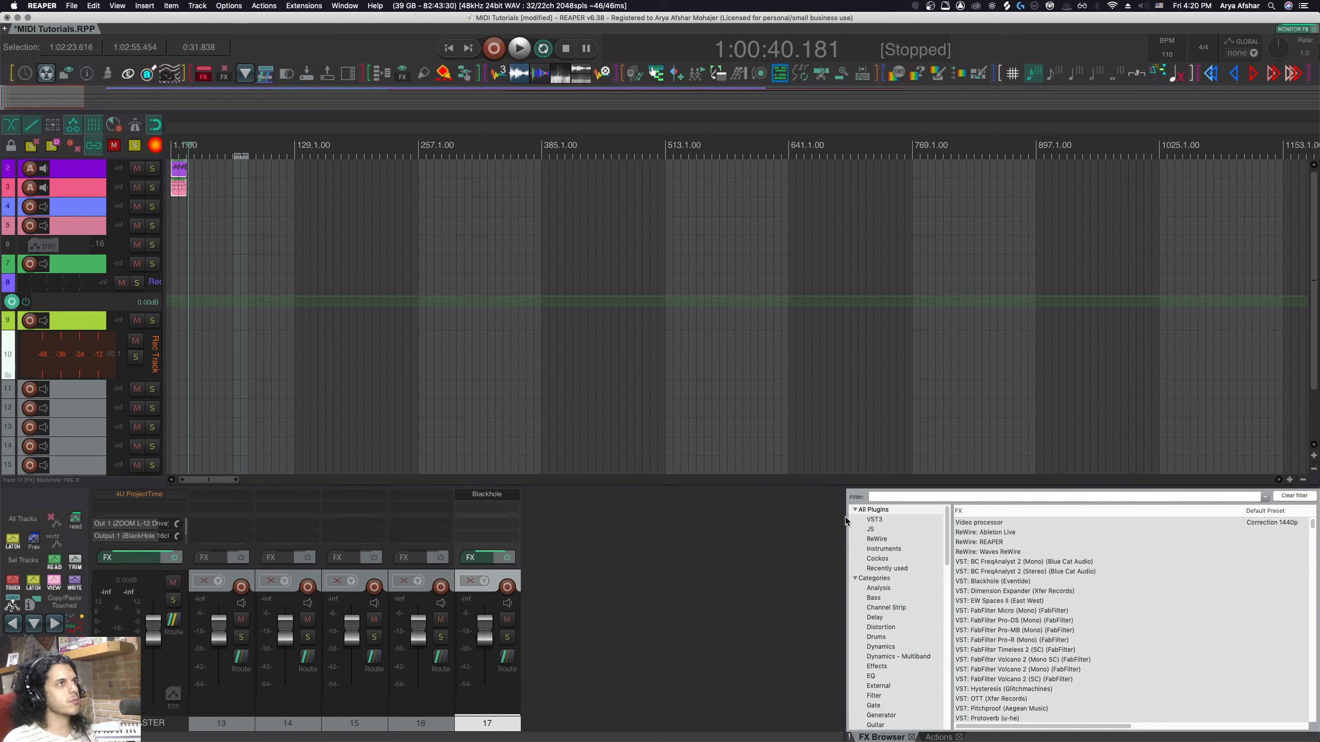
Open the Track Manager, dock it, and move it into the docker with the FX Browser and Actions list.
{"action": "left_click", "coordinate": [117, 6]}
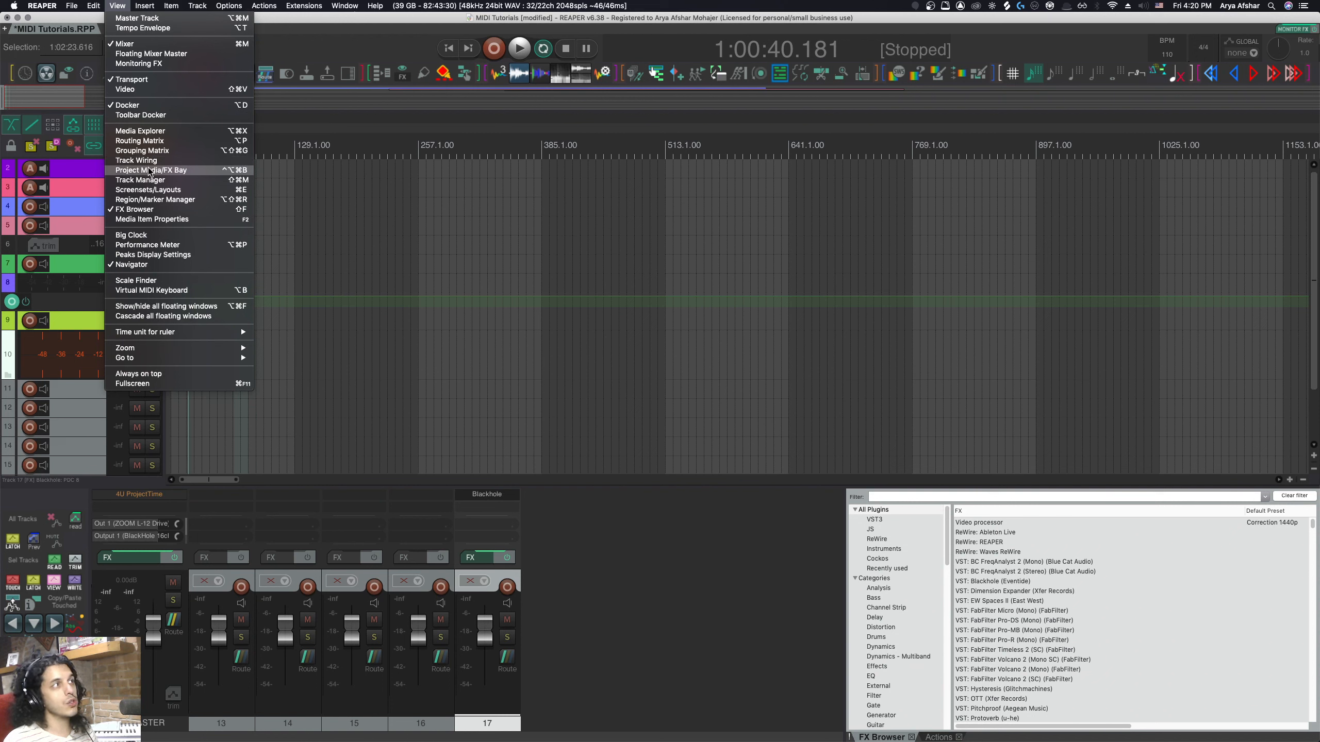
{"action": "left_click", "coordinate": [156, 180]}
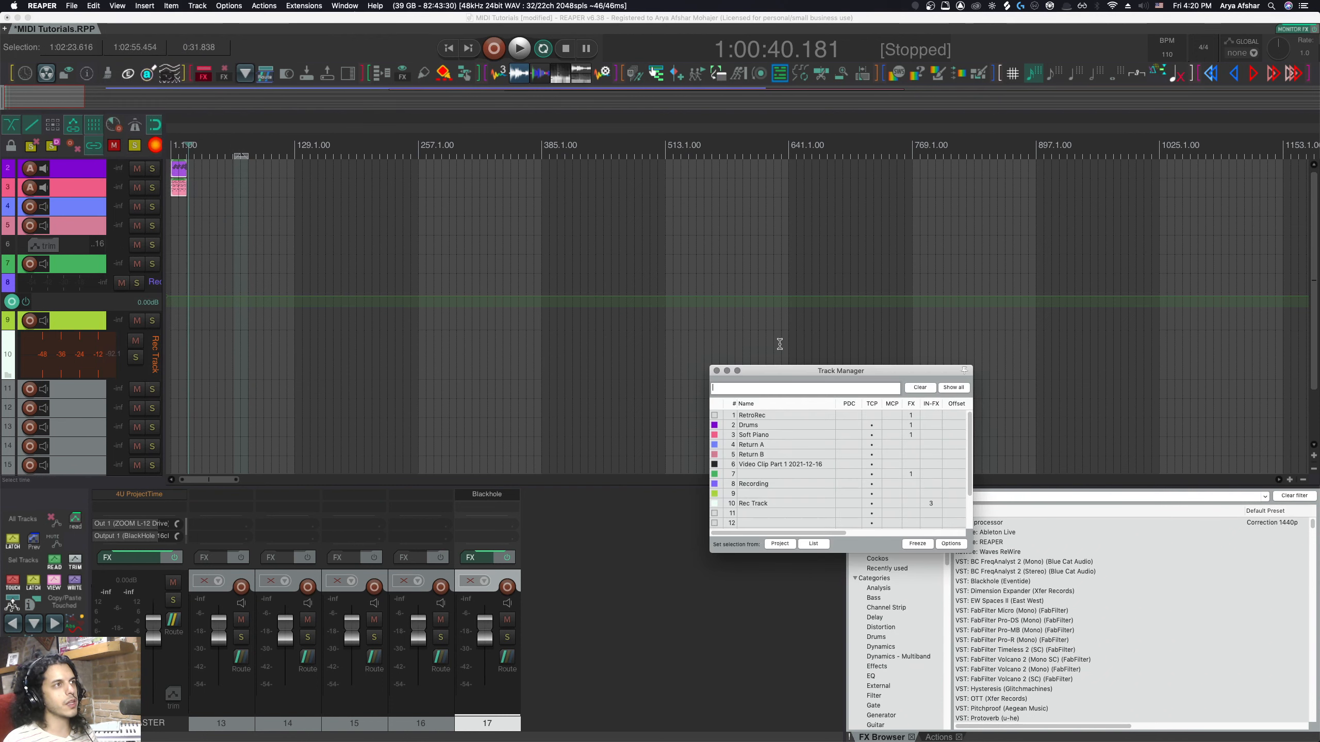
{"action": "right_click", "coordinate": [881, 548]}
{"action": "left_click", "coordinate": [929, 690]}
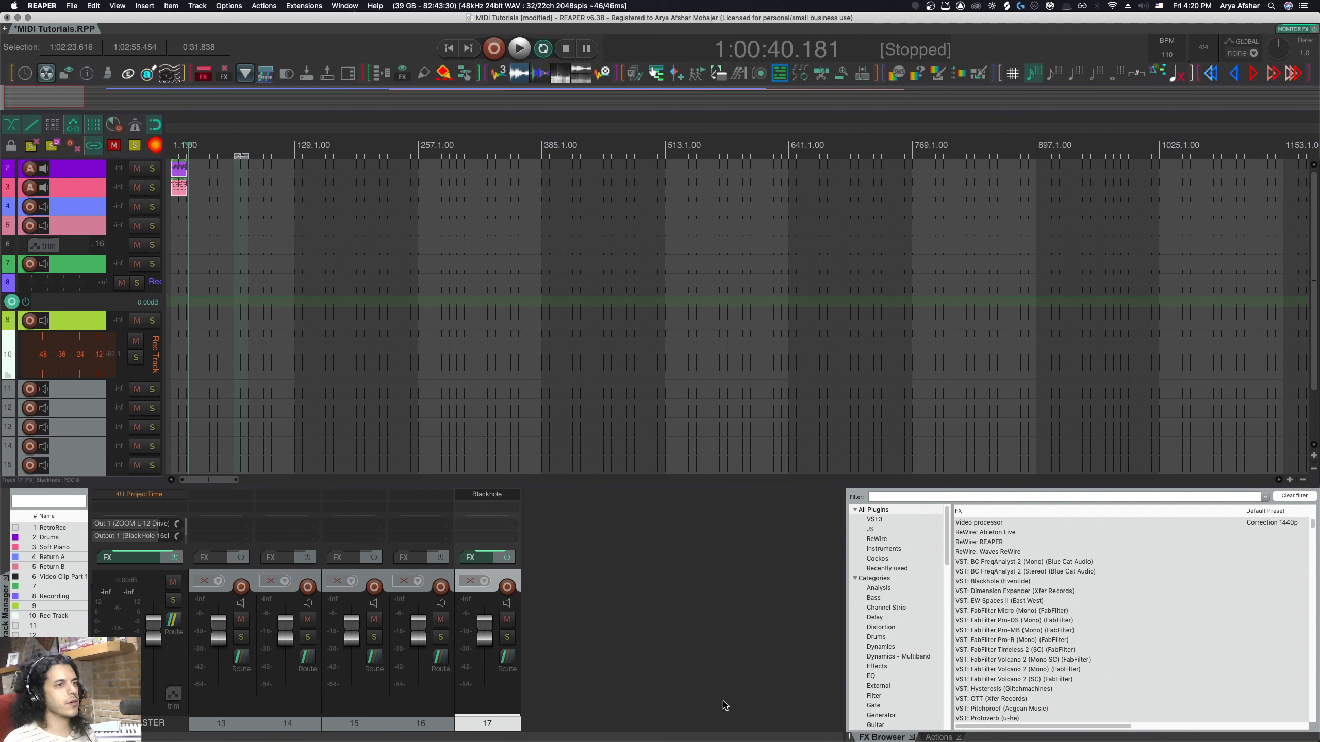
{"action": "left_click_drag", "start_coordinate": [723, 700], "coordinate": [944, 734]}
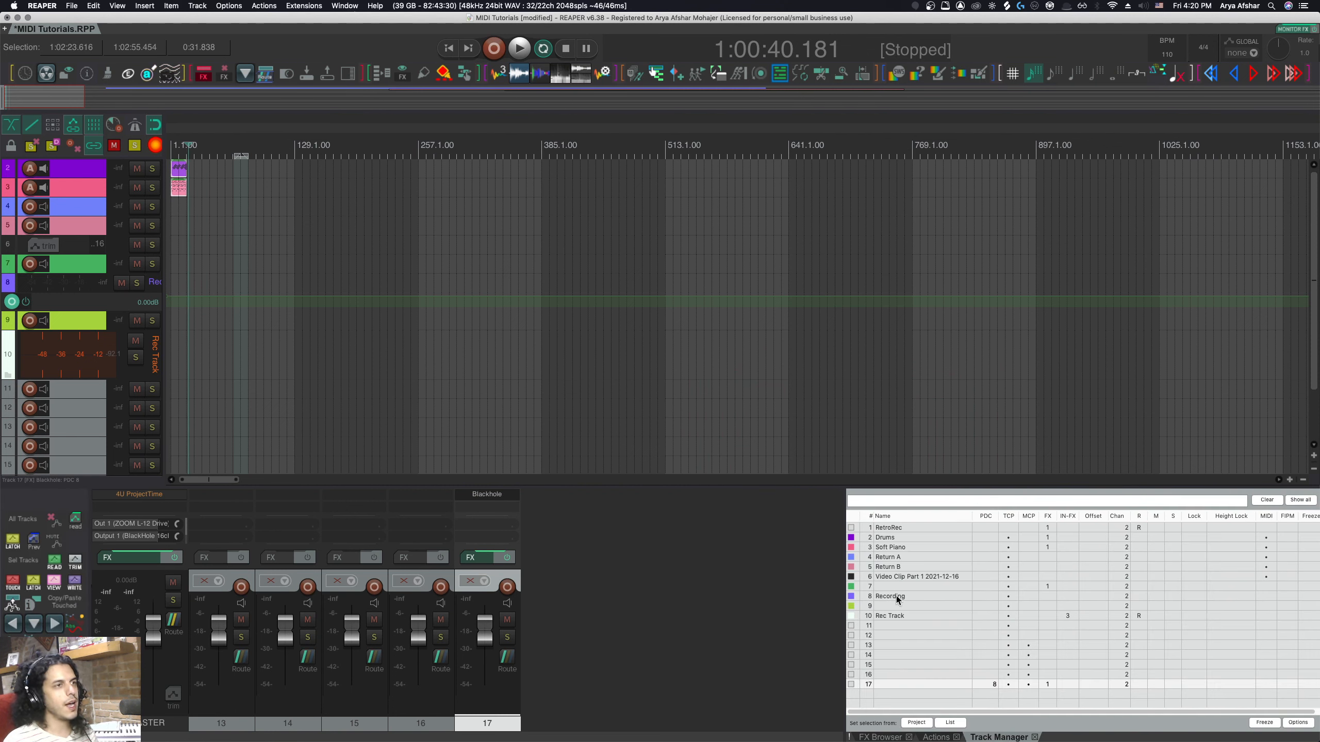
Save the current window arrangement over the MFM First Impression screenset in slot 6 with the name Mixer Bottom.
{"action": "key", "text": "super+e"}
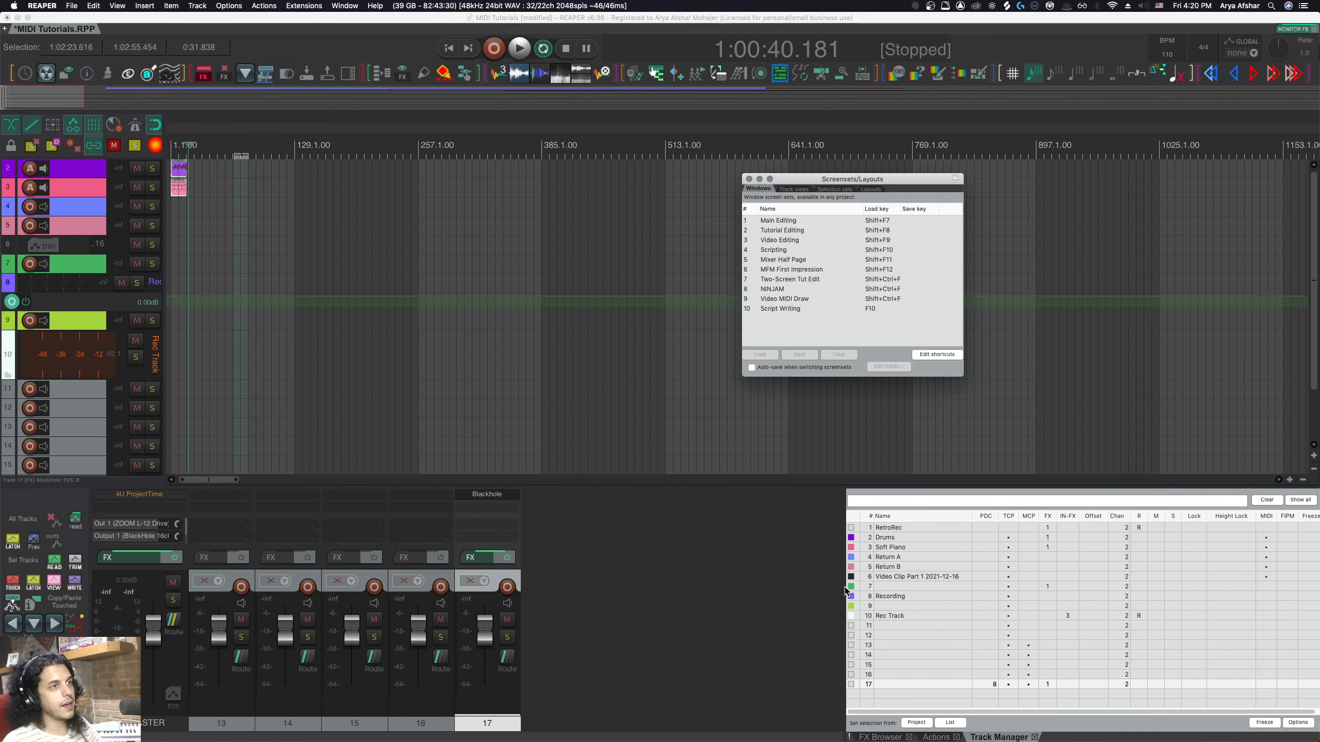
{"action": "left_click", "coordinate": [790, 272]}
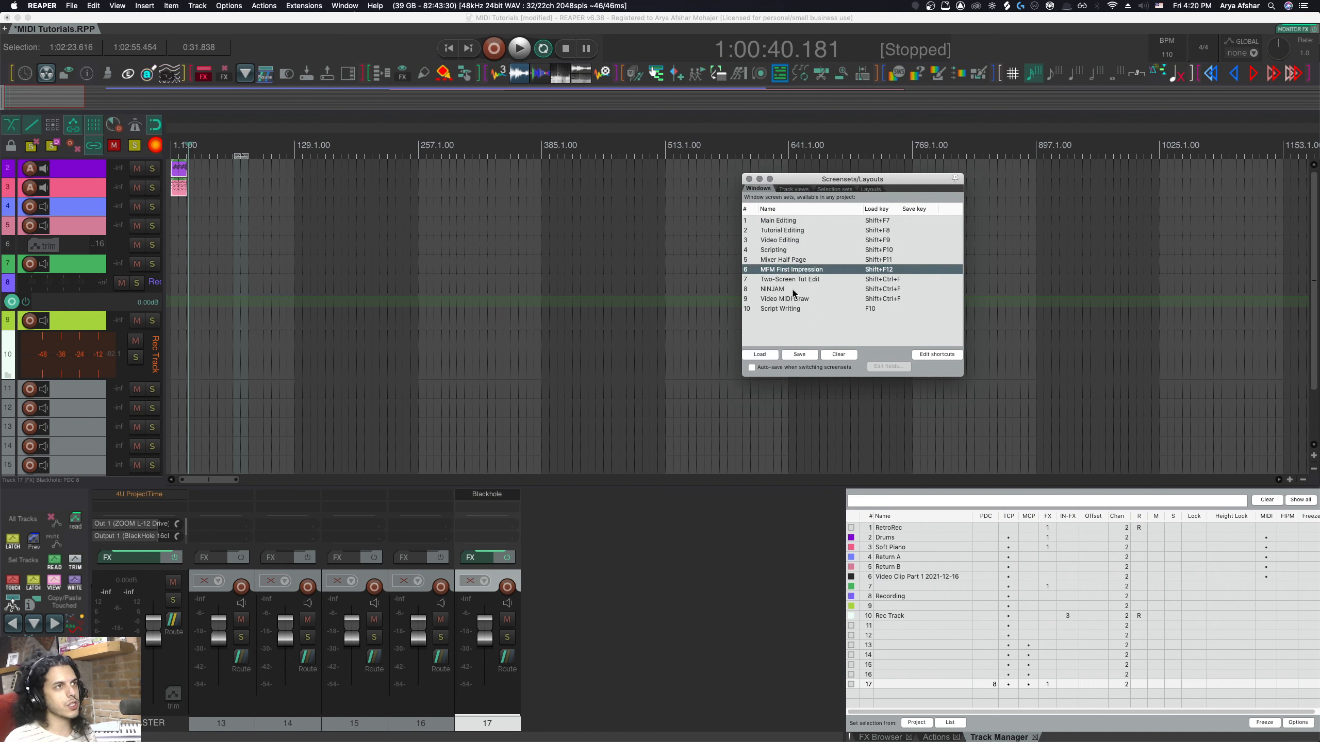
{"action": "left_click", "coordinate": [798, 354]}
{"action": "type", "text": "Mixer Bottom"}
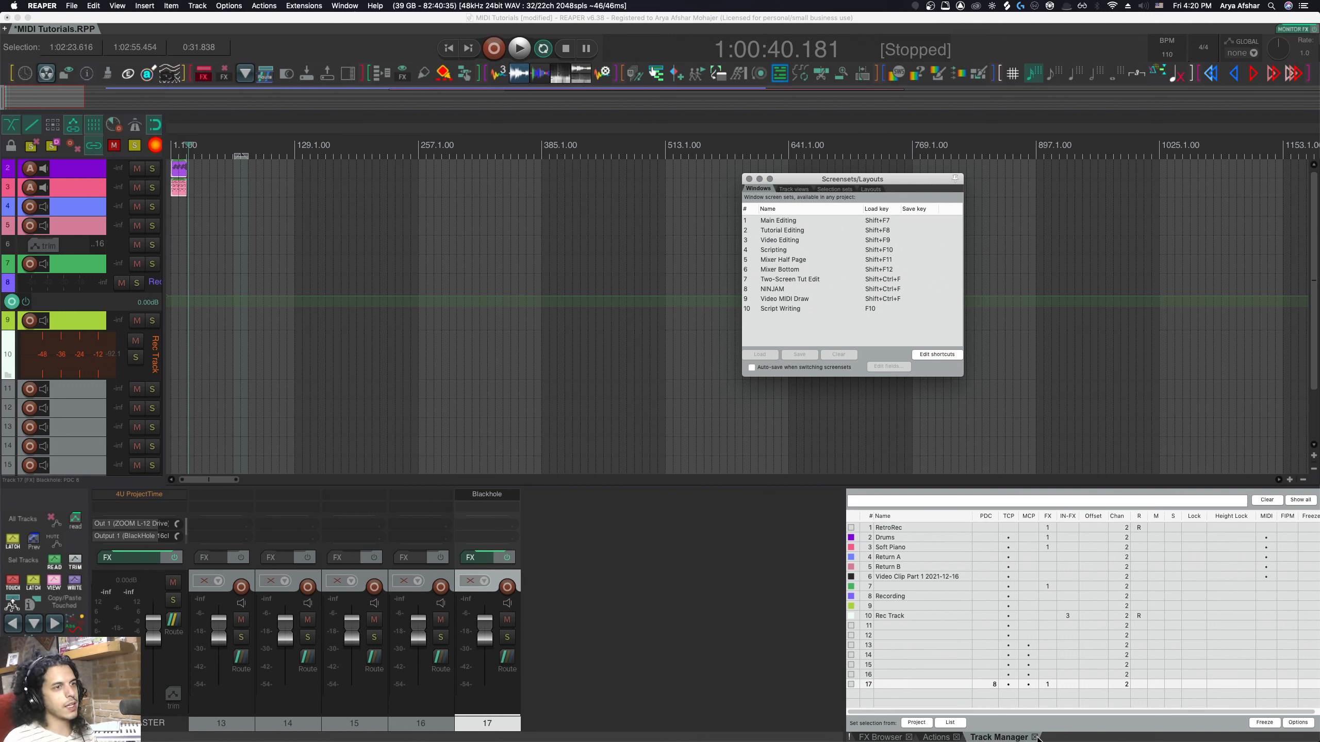
Close the FX Browser, Actions list and Track Manager so that the mixer fills the space beside the Automation Types toolbar.
{"action": "left_click", "coordinate": [910, 738]}
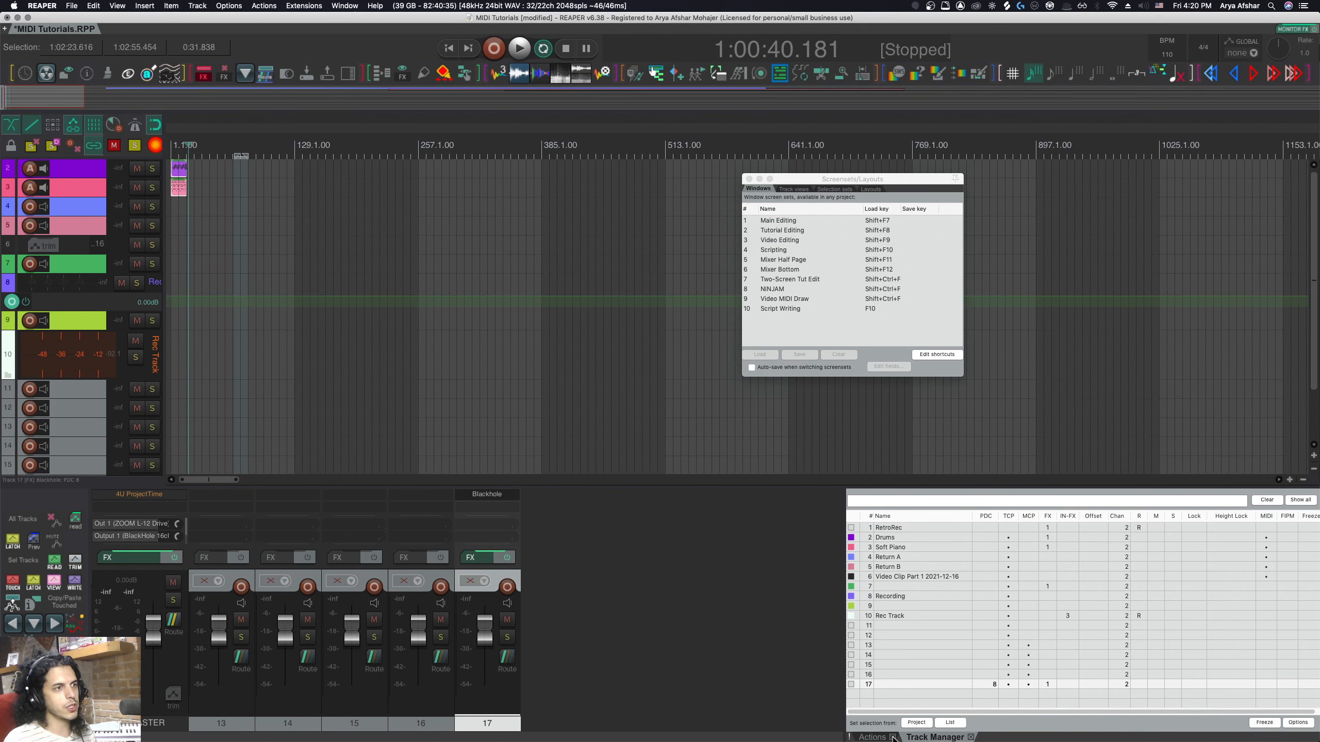
{"action": "left_click", "coordinate": [893, 737]}
{"action": "left_click", "coordinate": [923, 737]}
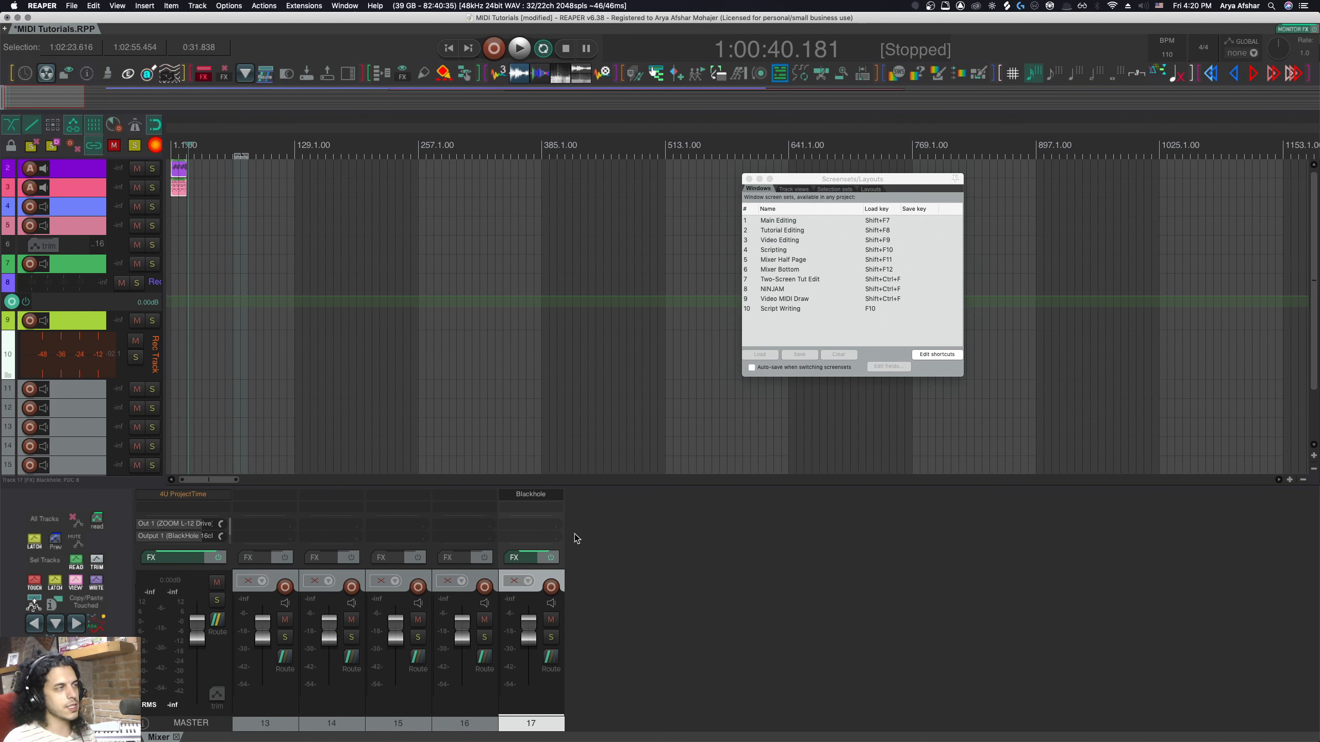
Insert a drum group from a track template below track 12.
{"action": "left_click", "coordinate": [73, 409]}
{"action": "key", "text": "super+t"}
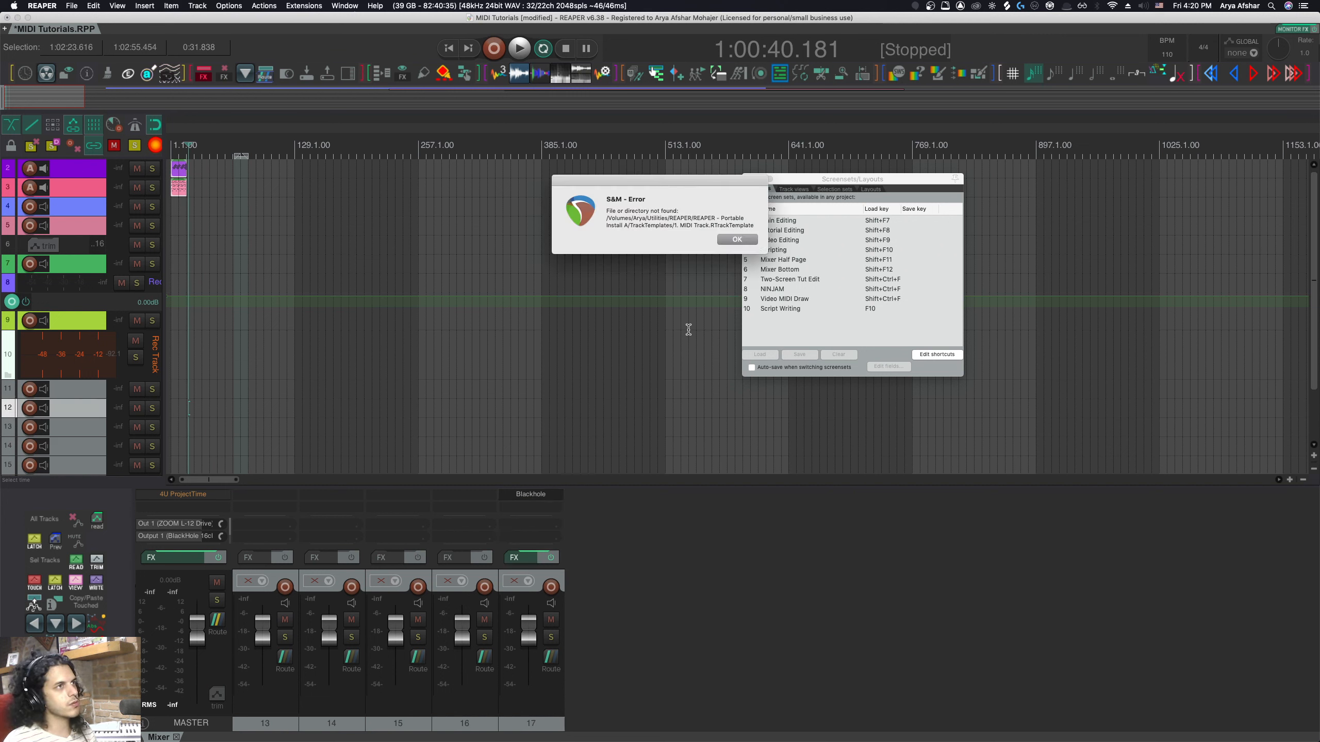
{"action": "left_click", "coordinate": [732, 243]}
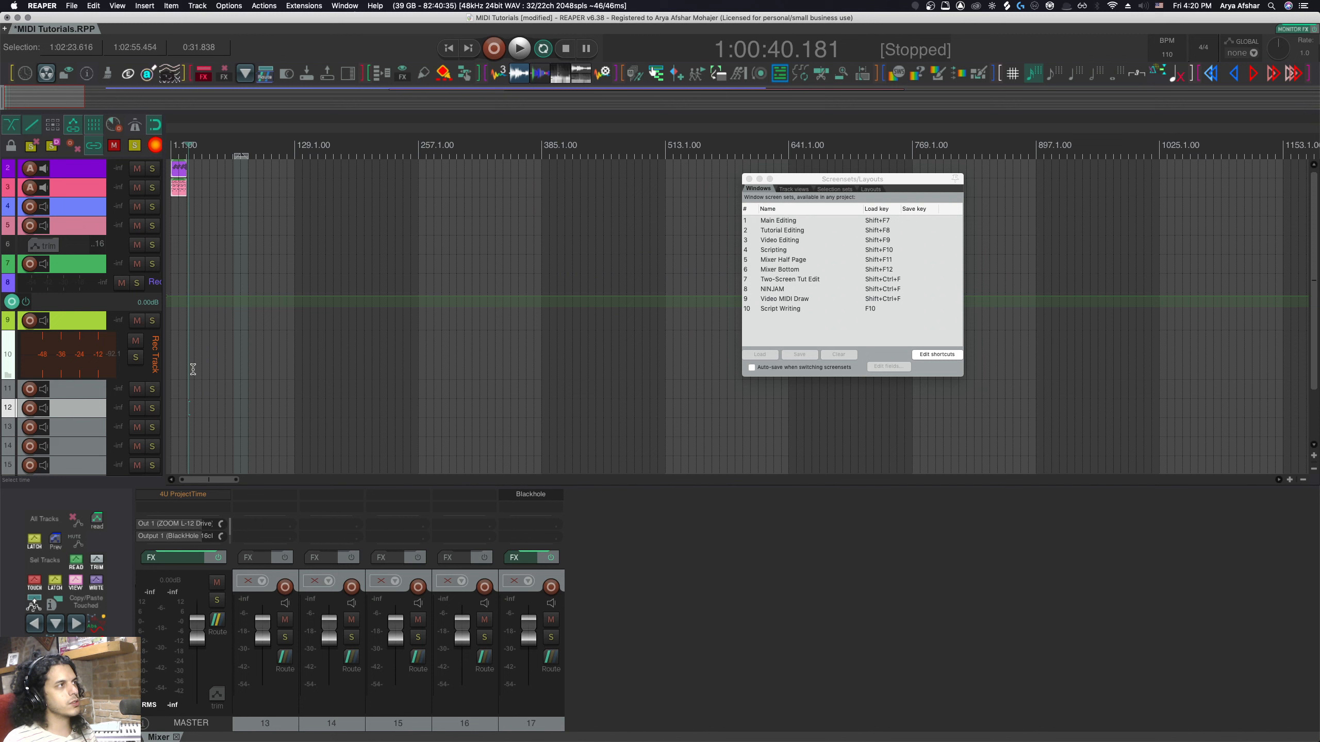
{"action": "right_click", "coordinate": [70, 415]}
{"action": "mouse_move", "coordinate": [156, 449]}
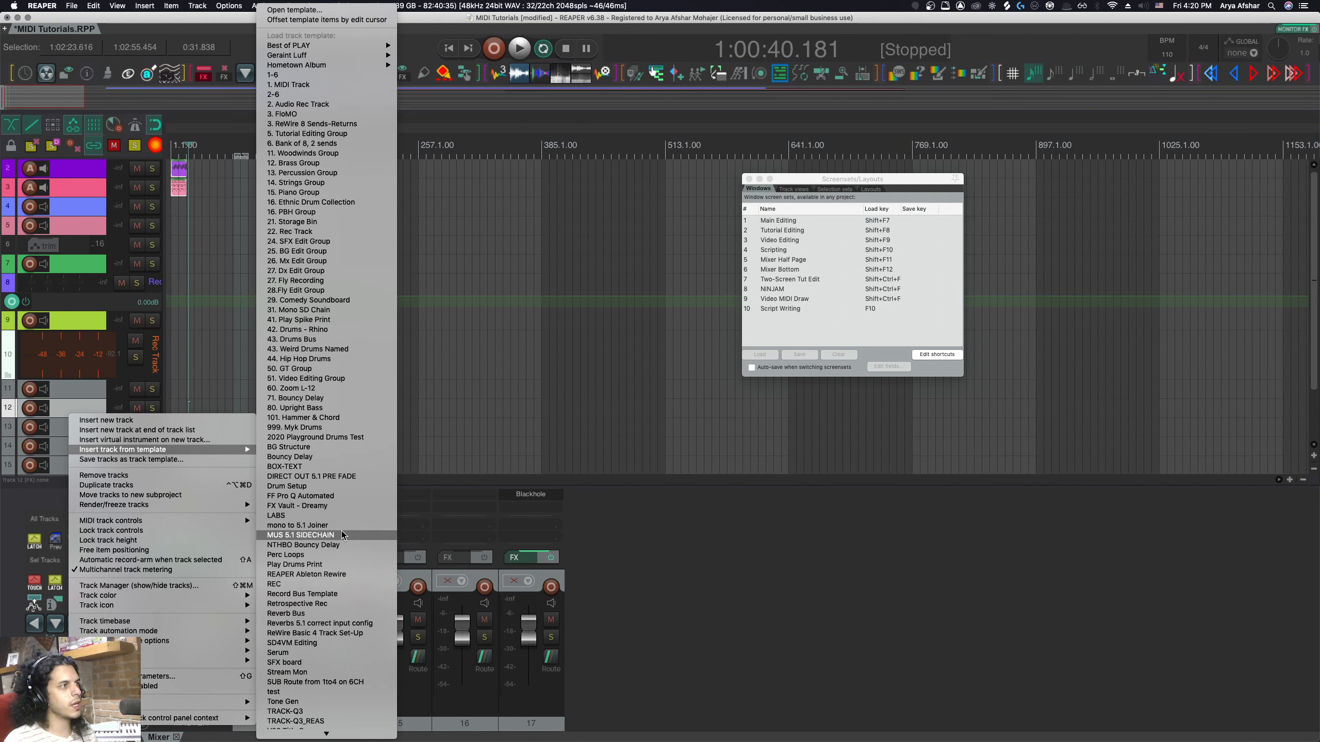
{"action": "key", "text": "Escape"}
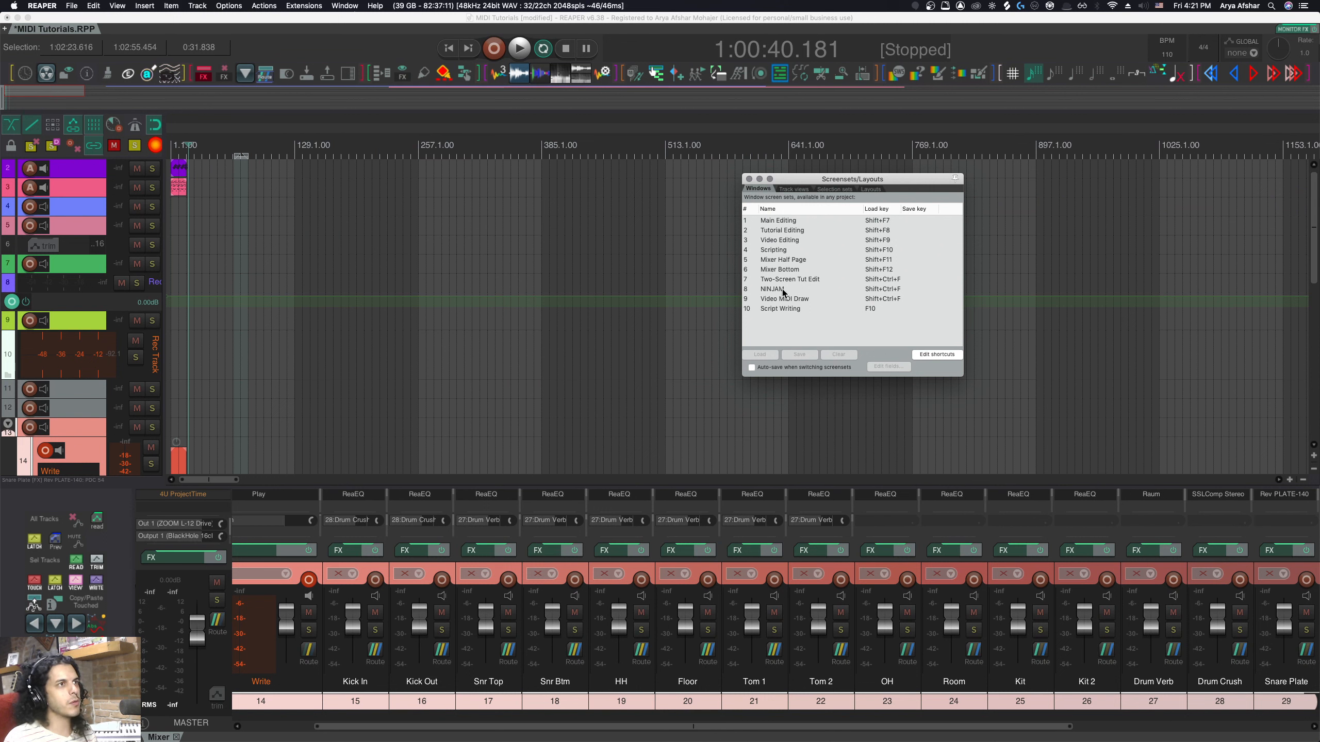
Resave the Mixer Bottom screenset with the current window arrangement, keeping its name and saved items.
{"action": "left_click", "coordinate": [789, 270]}
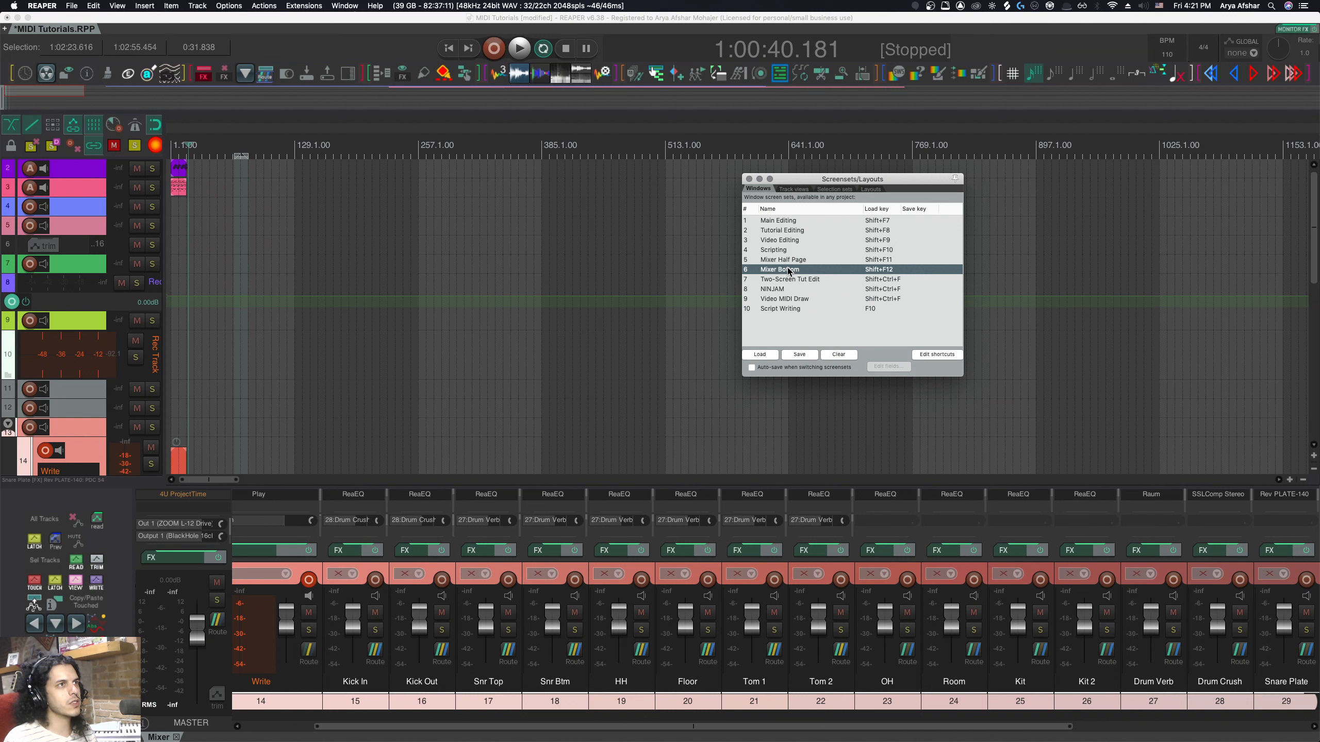
{"action": "left_click", "coordinate": [799, 353]}
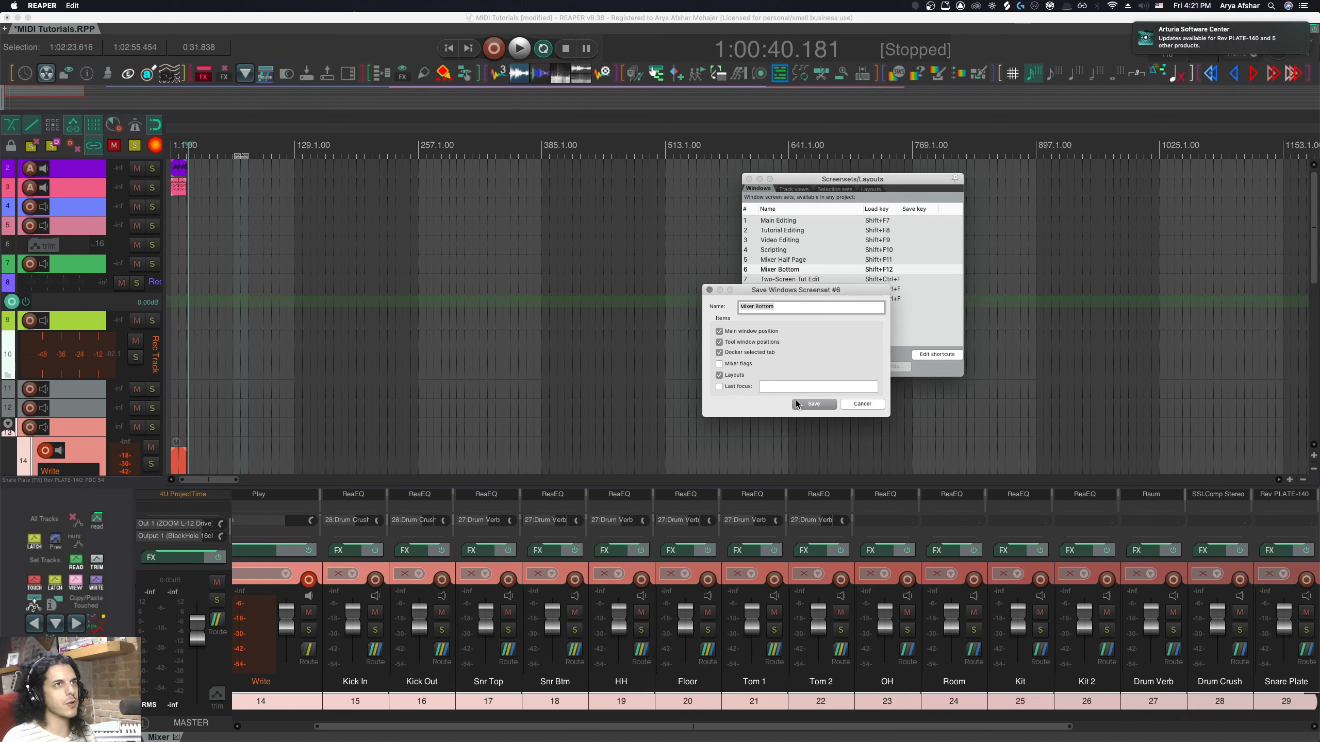
{"action": "left_click", "coordinate": [811, 404]}
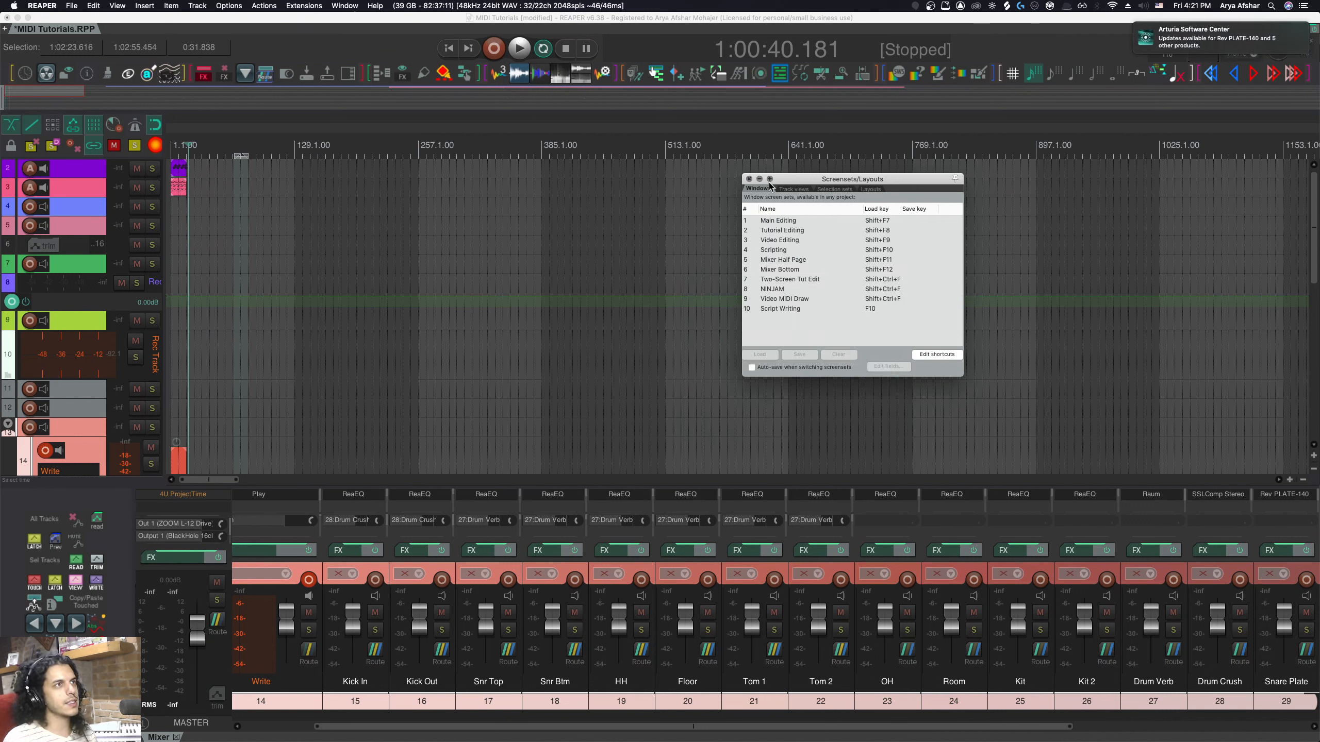
Test switching between the Main Editing and Mixer Bottom screensets, ending on Mixer Bottom, and close the empty Track 12 FX window.
{"action": "left_click", "coordinate": [787, 222]}
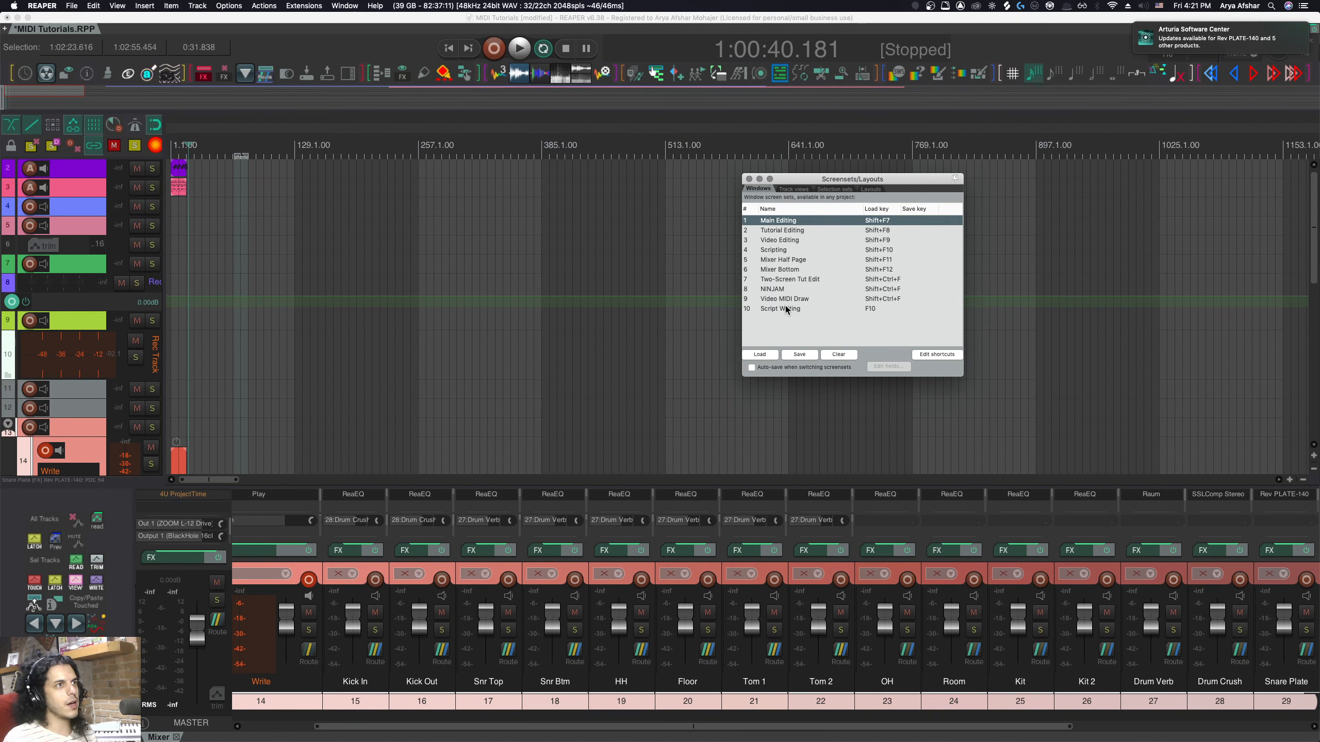
{"action": "left_click", "coordinate": [765, 354]}
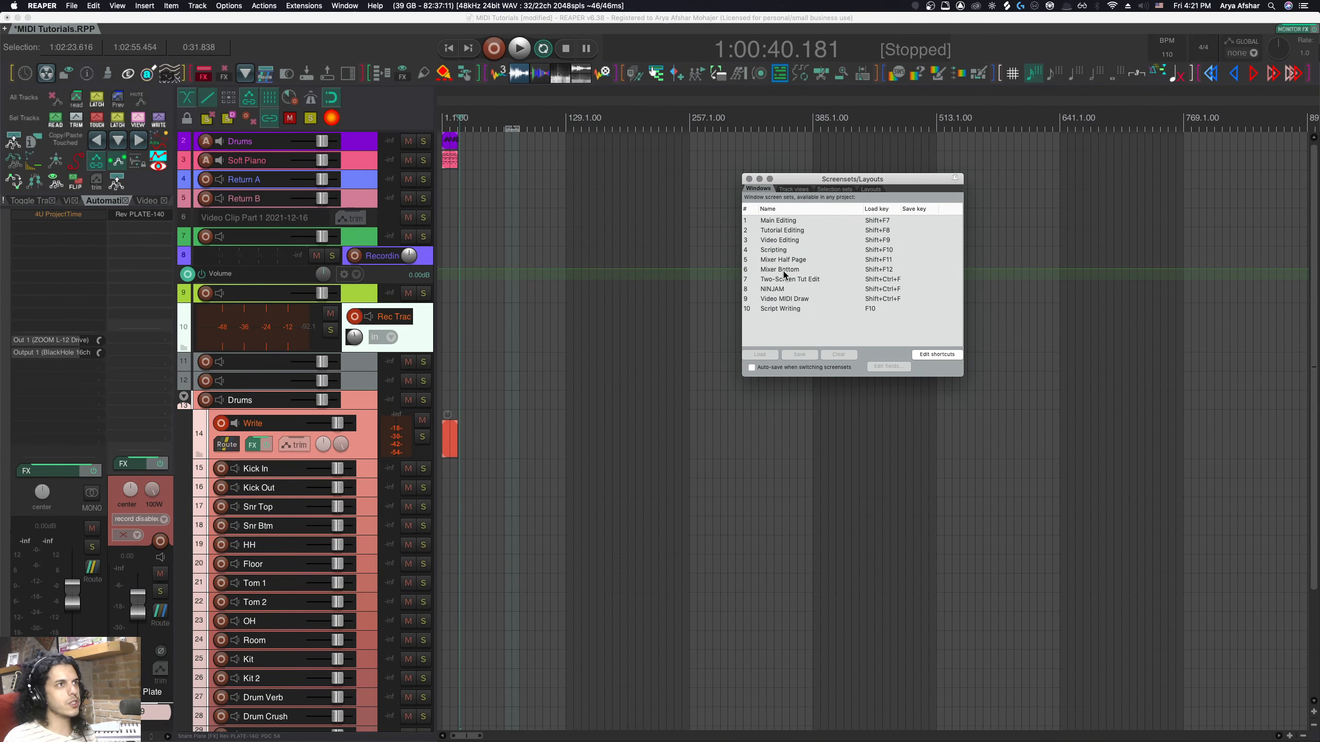
{"action": "left_click", "coordinate": [783, 270]}
{"action": "left_click", "coordinate": [760, 355]}
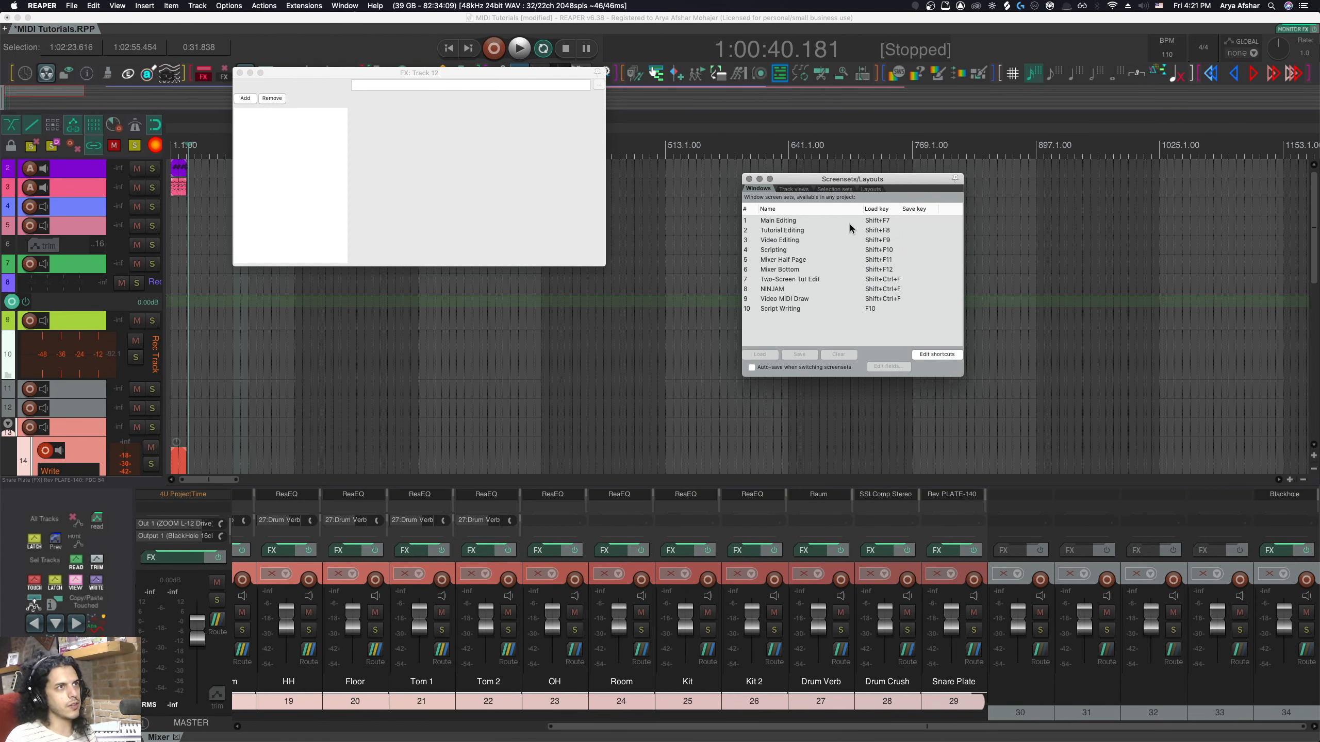
{"action": "left_click", "coordinate": [586, 378]}
{"action": "key", "text": "shift+F7"}
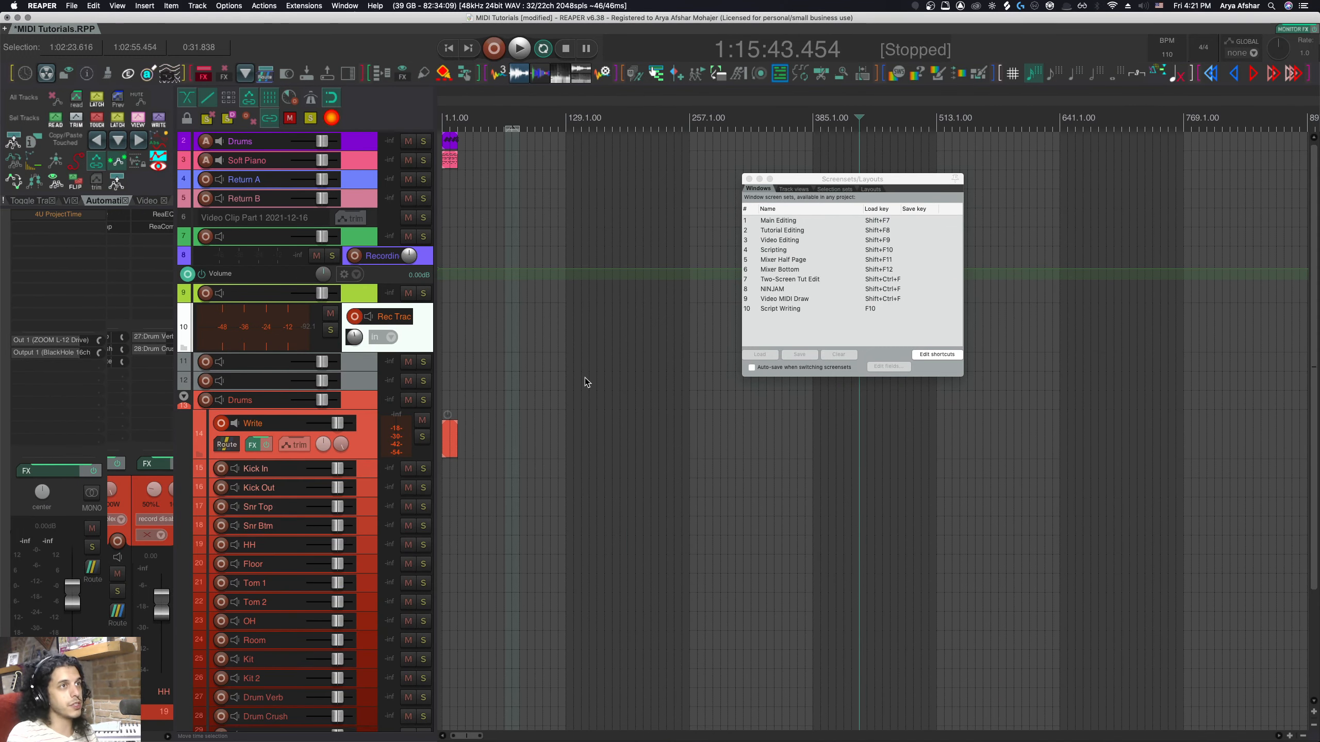
{"action": "key", "text": "shift+F12"}
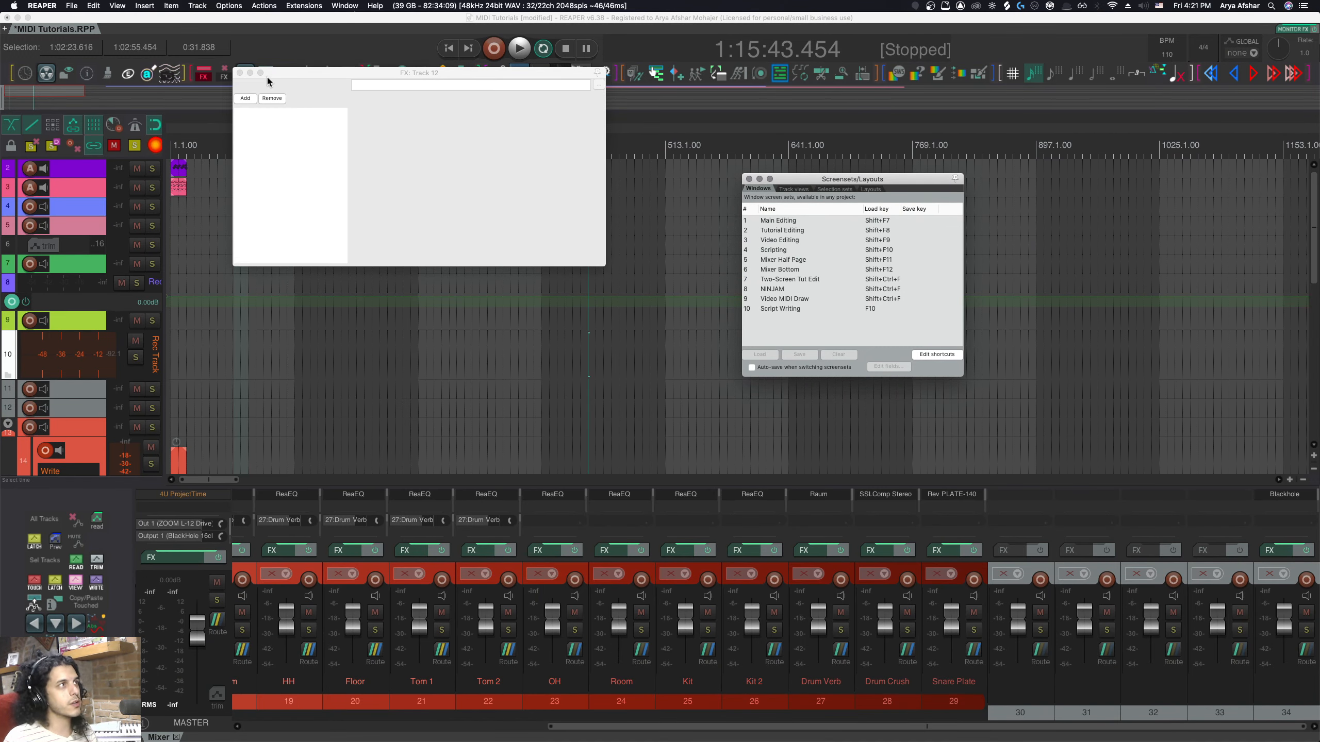
{"action": "left_click", "coordinate": [239, 72]}
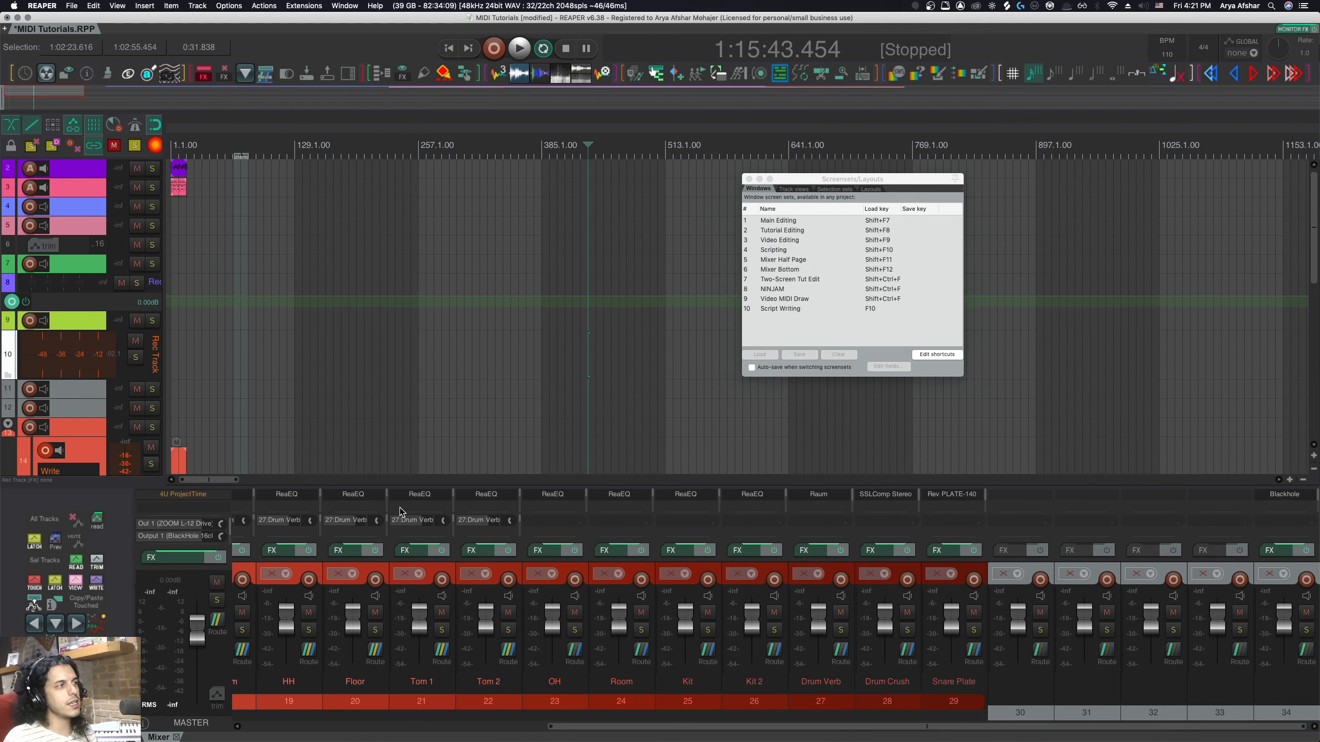
Open the FX Browser beside the mixer, browse its categories, and open the Actions list in the same docker.
{"action": "left_click", "coordinate": [403, 433]}
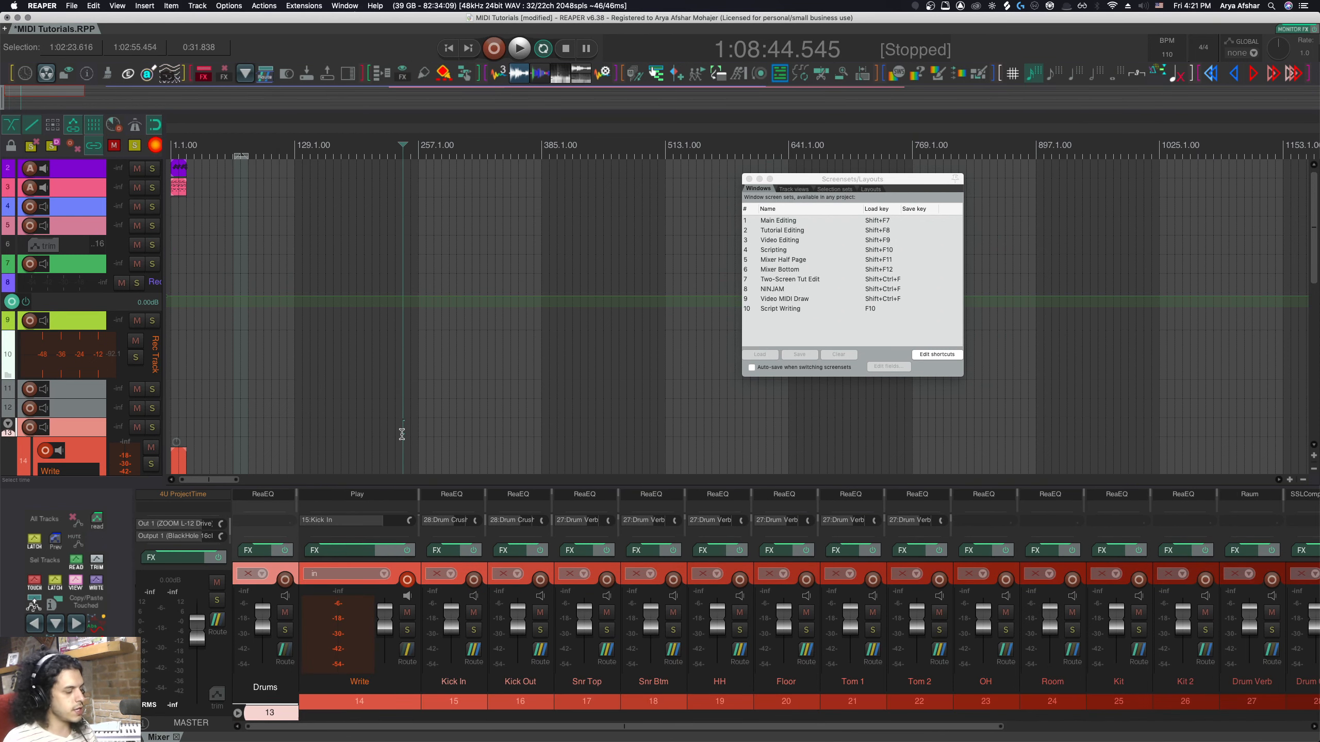
{"action": "key", "text": "super+shift+f"}
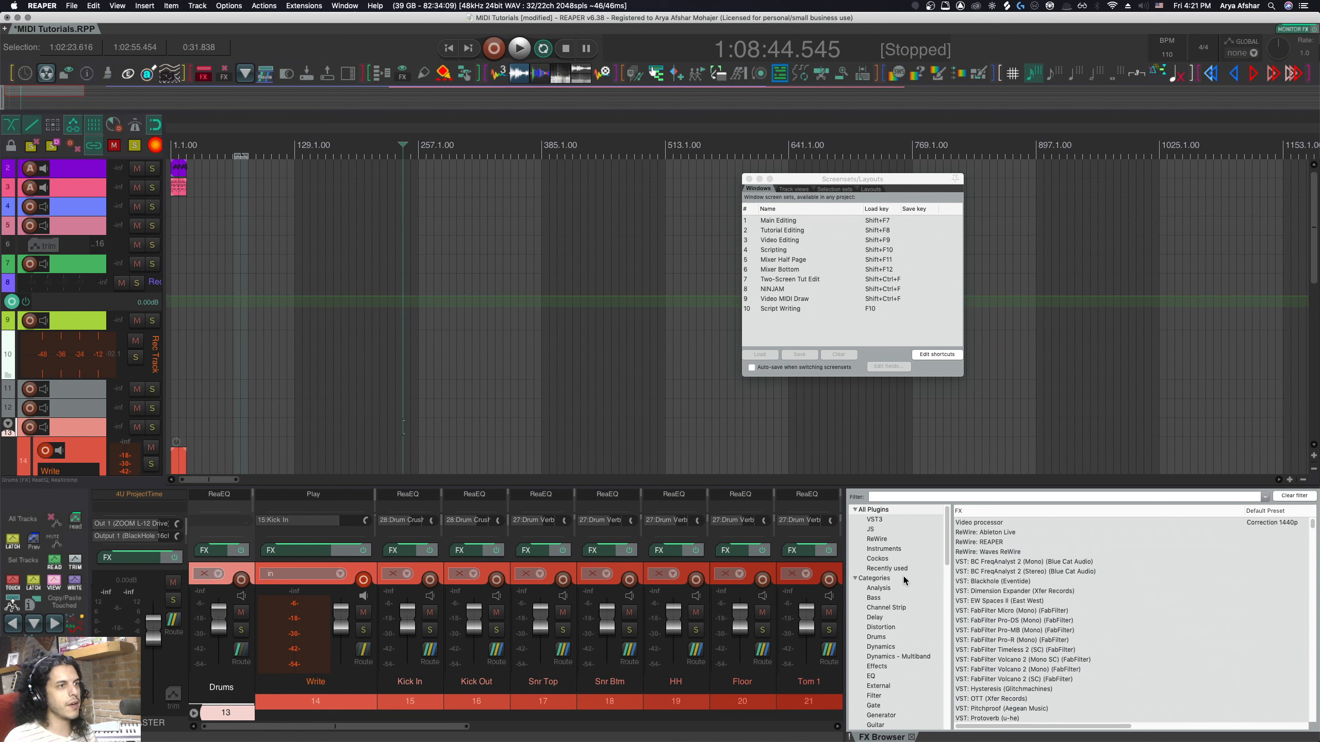
{"action": "scroll", "coordinate": [915, 676], "scroll_direction": "down", "scroll_amount": 5}
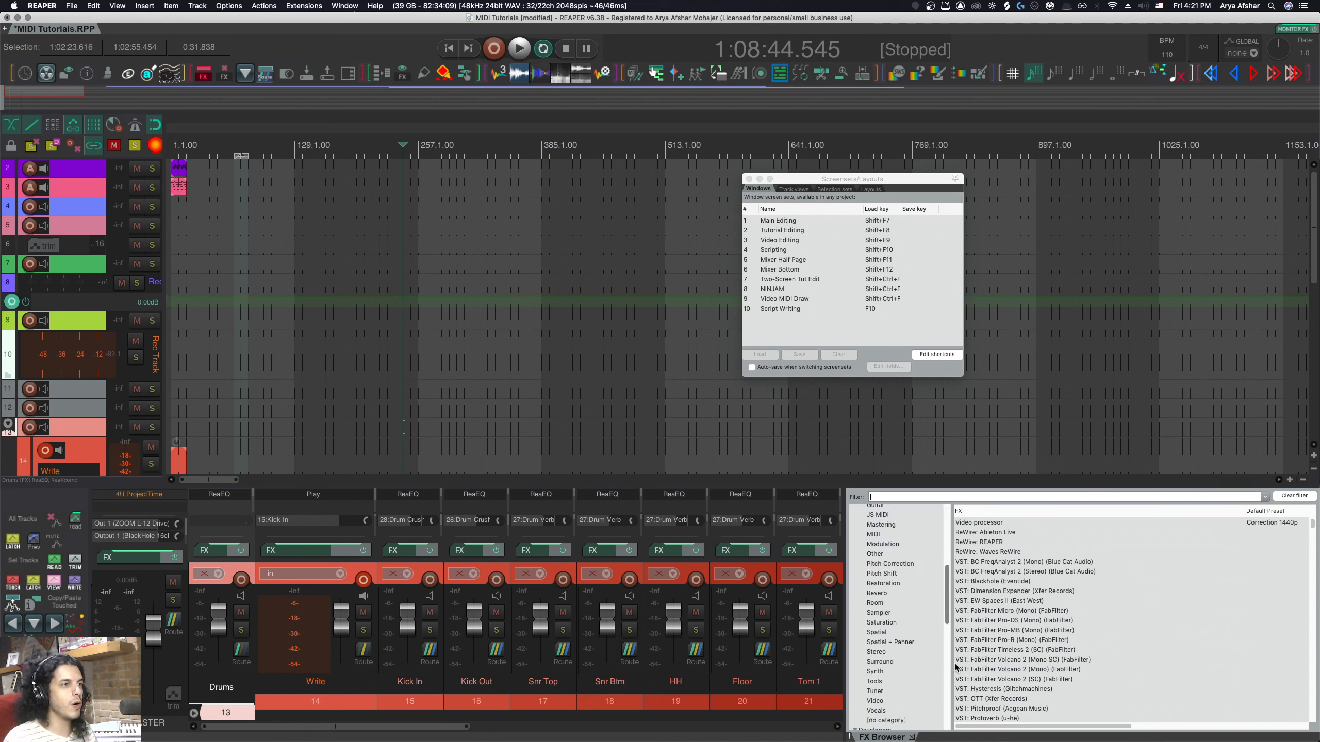
{"action": "left_click", "coordinate": [635, 411]}
{"action": "key", "text": "question"}
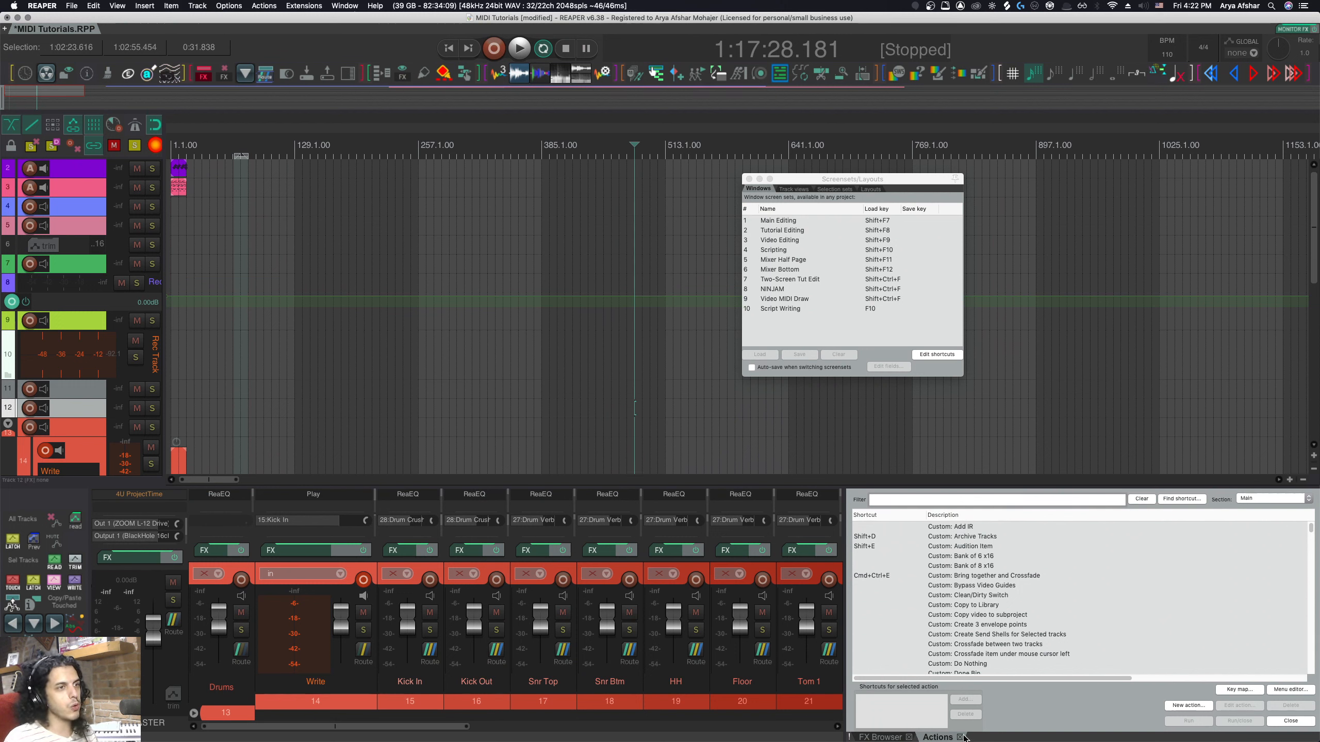
Load Main Editing and then Mixer Bottom, show the FX Browser beside the mixer, and return to the Main Editing screenset.
{"action": "key", "text": "shift+F7"}
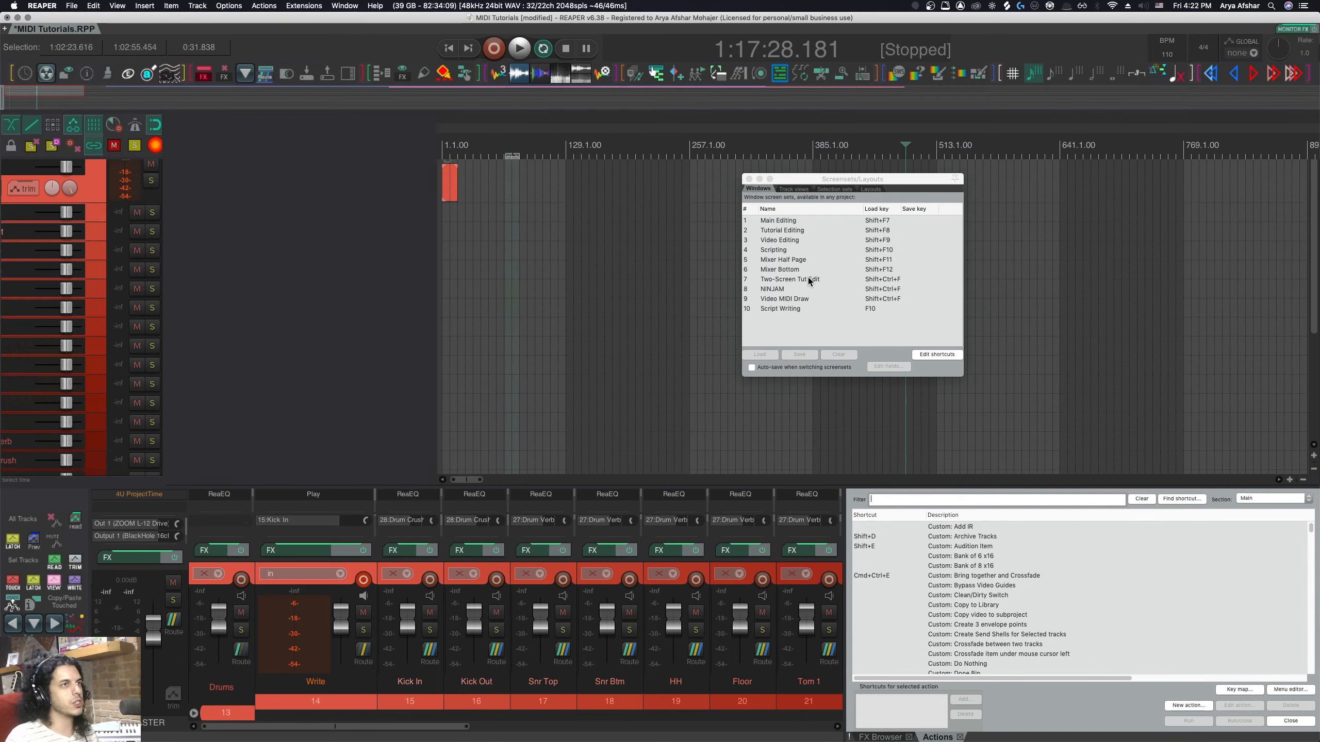
{"action": "key", "text": "shift+F12"}
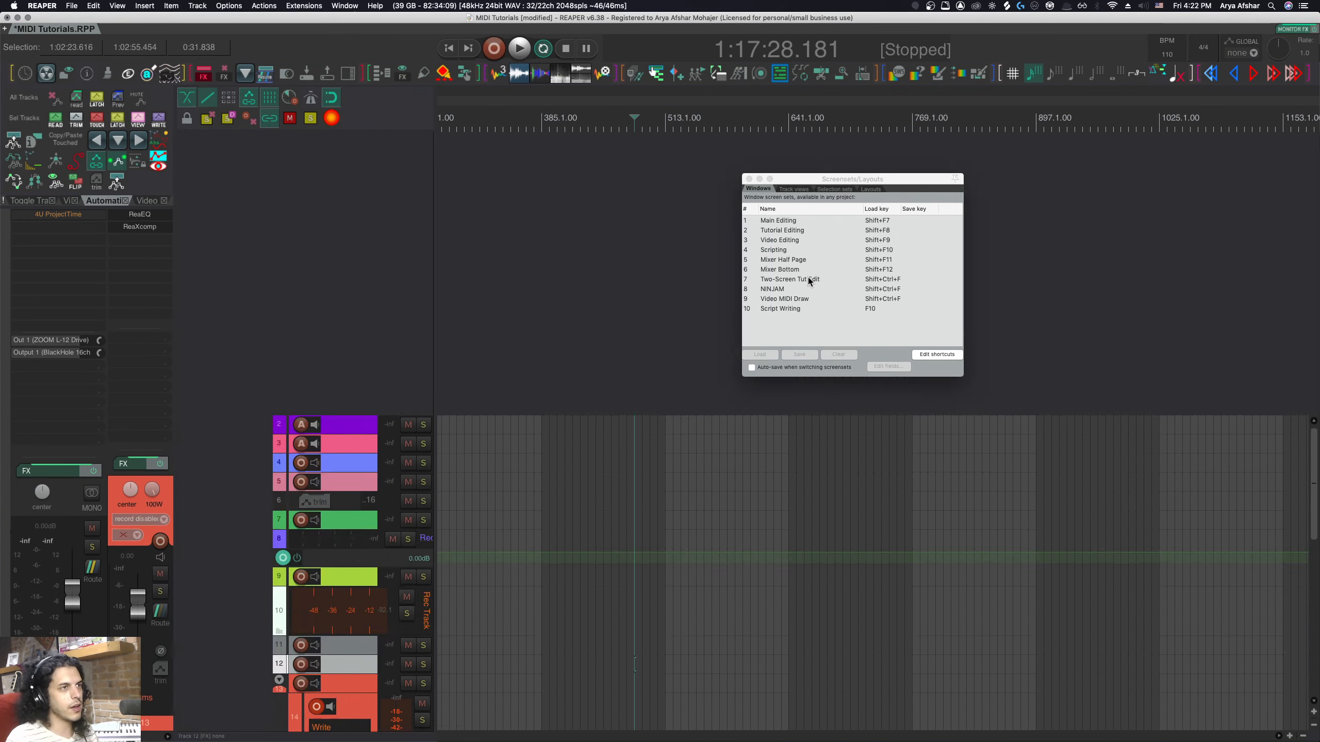
{"action": "left_click", "coordinate": [735, 422]}
{"action": "key", "text": "shift+f"}
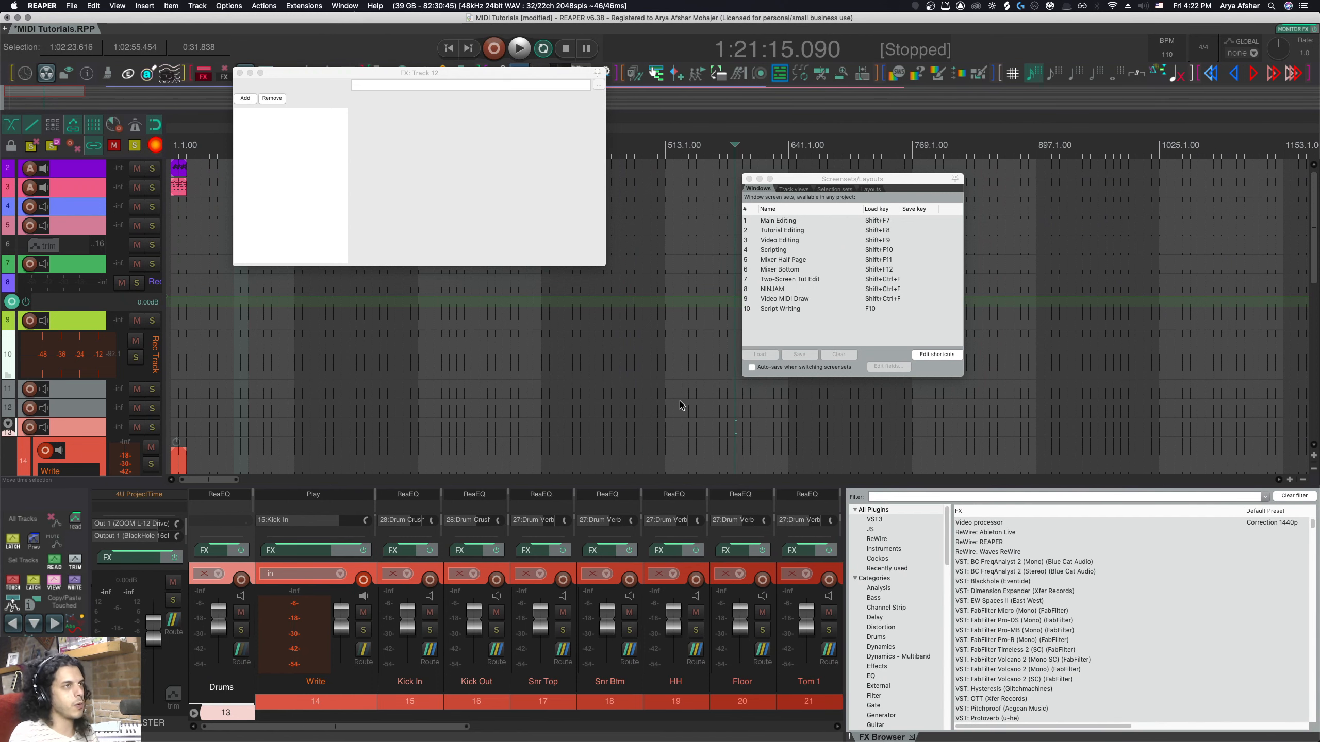
{"action": "key", "text": "shift+F7"}
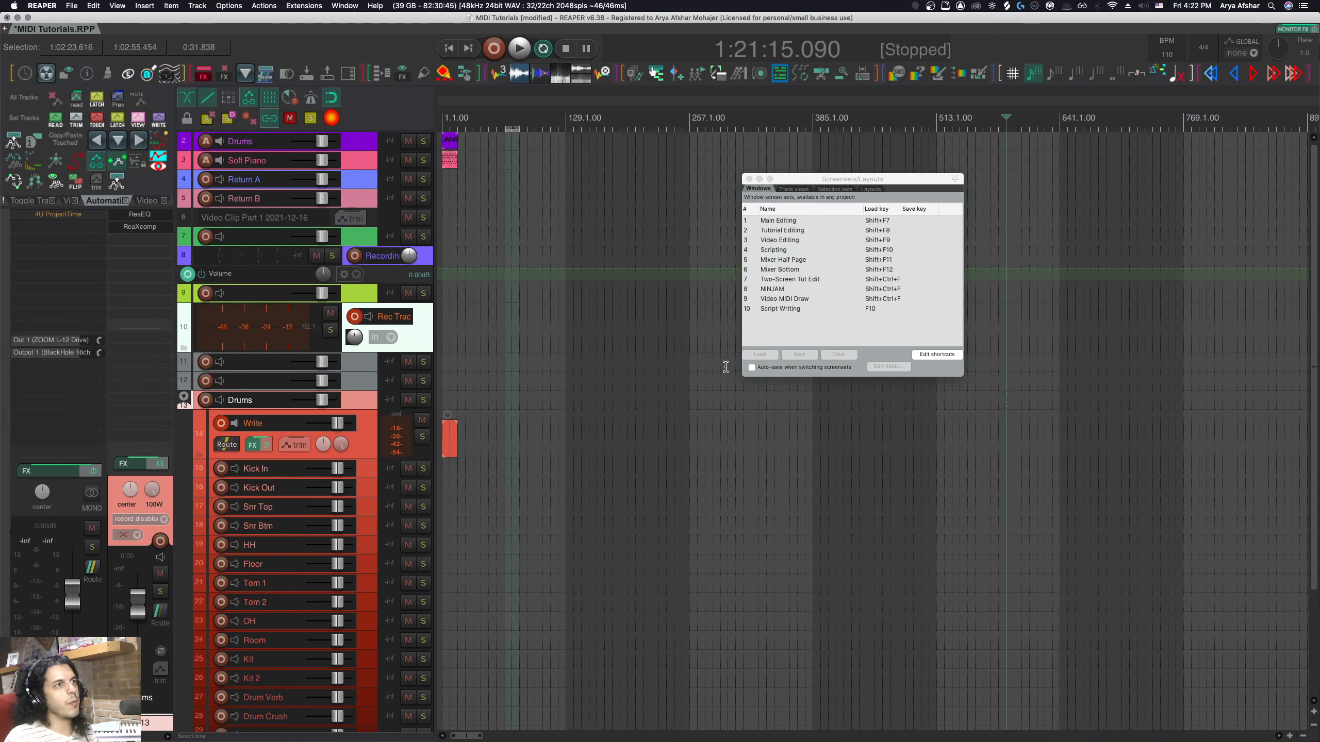
Close the Screensets/Layouts window and select the Snr Top track inside the Drums folder.
{"action": "left_click", "coordinate": [749, 179]}
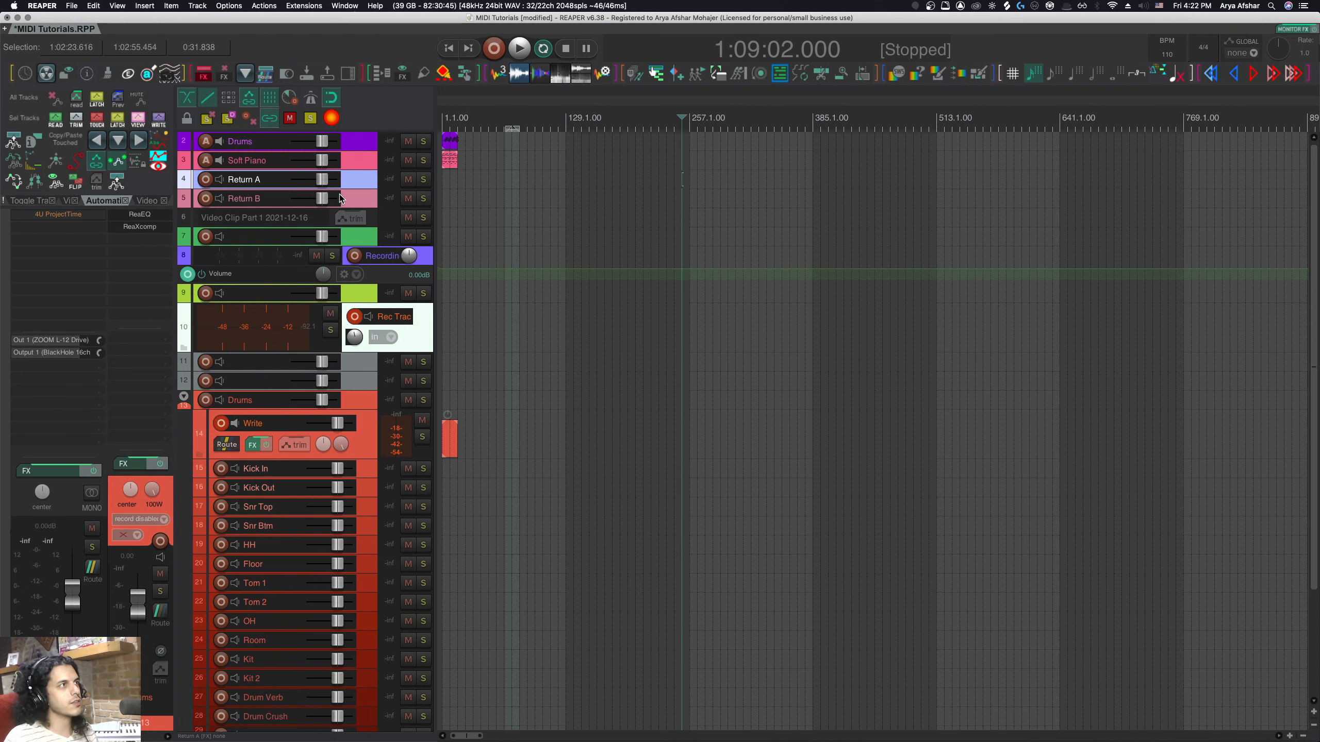
{"action": "left_click", "coordinate": [358, 161]}
{"action": "left_click", "coordinate": [367, 530]}
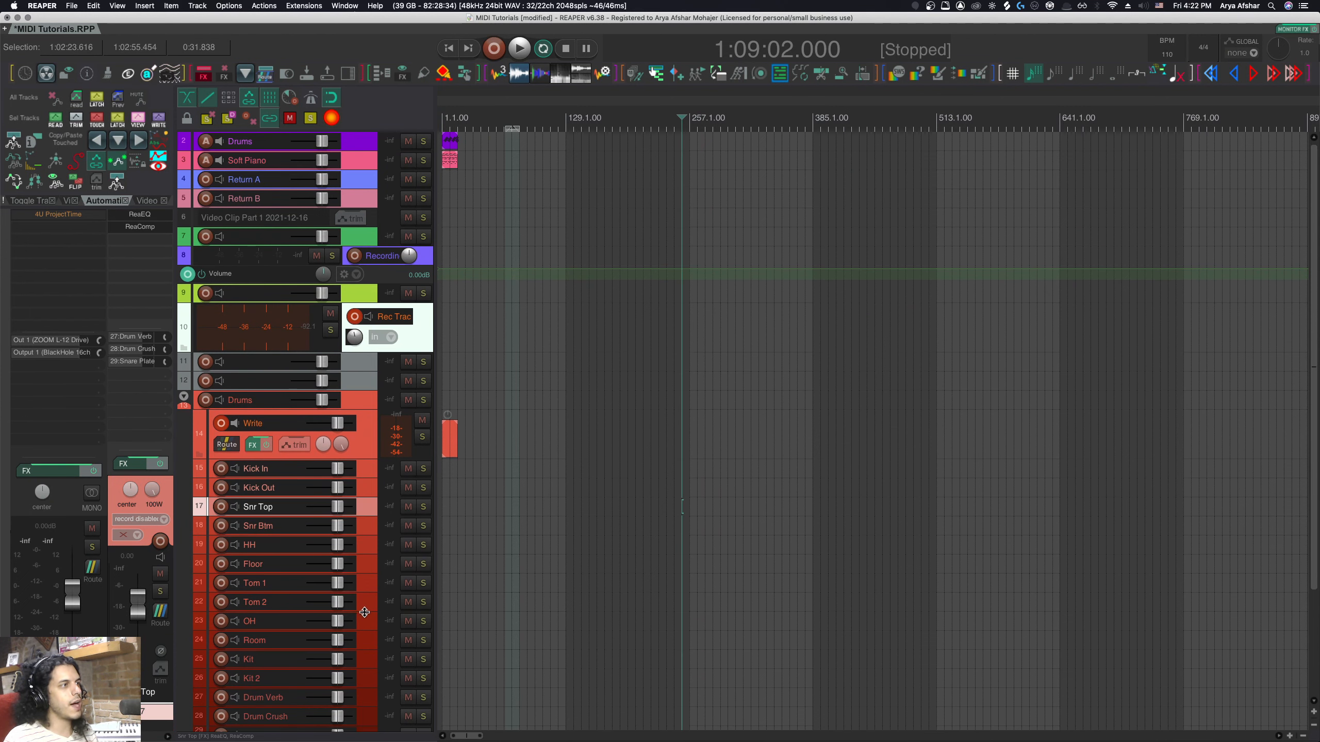
Select several tracks in turn, including Kit and track 32, to view each one's channel strip beside the master.
{"action": "left_click", "coordinate": [367, 624]}
{"action": "left_click", "coordinate": [364, 658]}
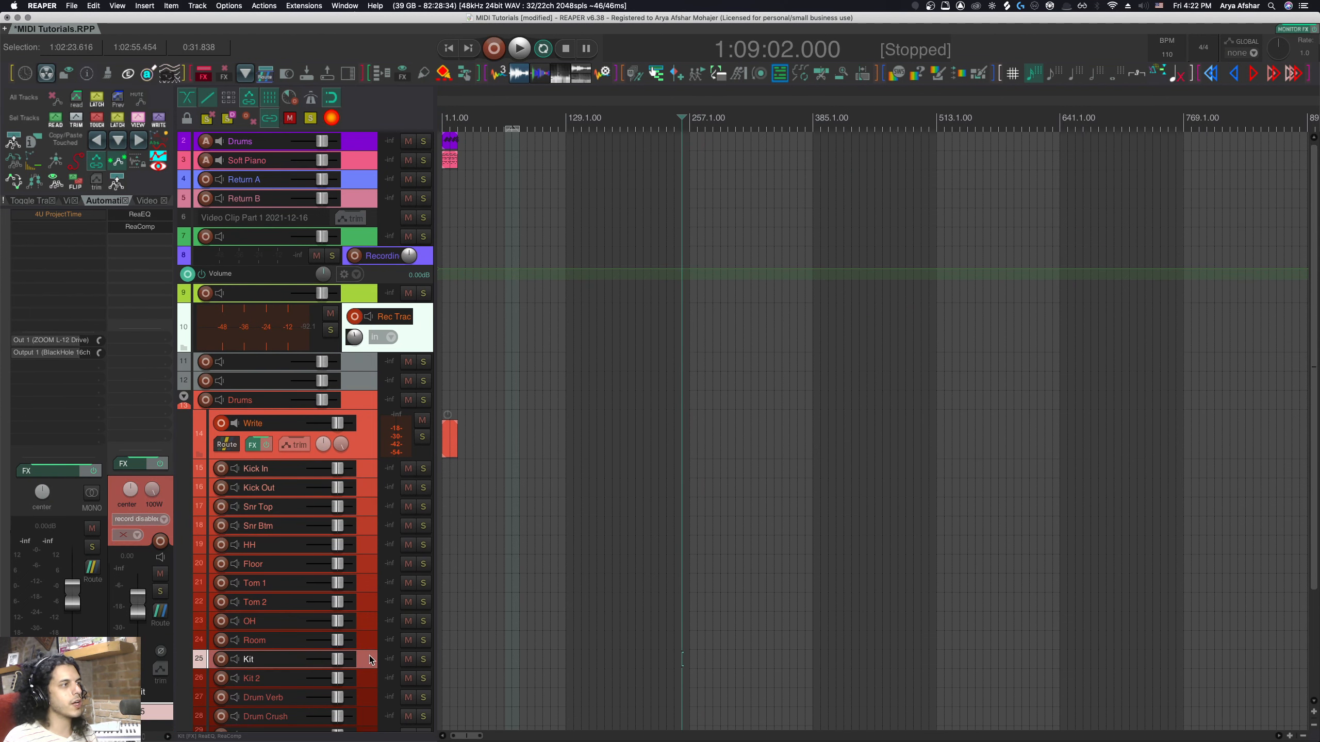
{"action": "scroll", "coordinate": [372, 658], "scroll_direction": "down", "scroll_amount": 3}
{"action": "left_click", "coordinate": [368, 583]}
{"action": "left_click", "coordinate": [362, 650]}
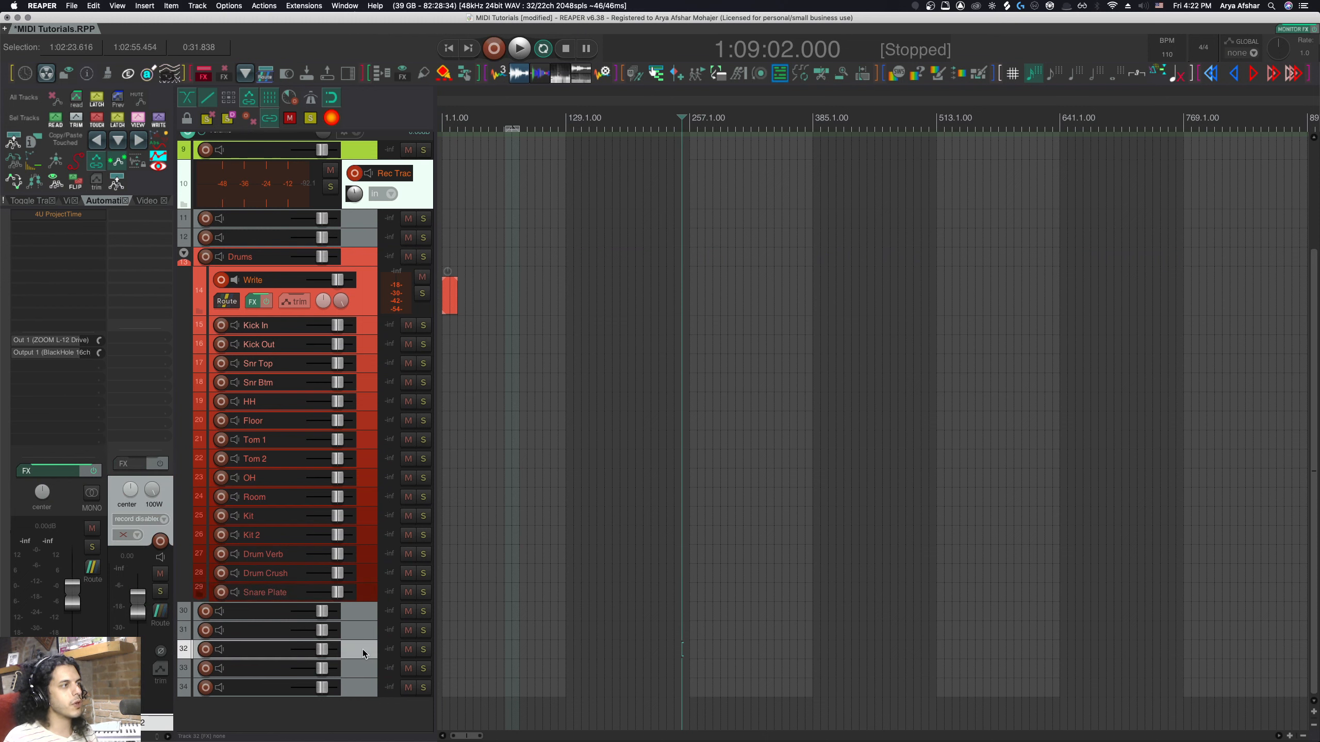
{"action": "scroll", "coordinate": [581, 389], "scroll_direction": "up", "scroll_amount": 1}
{"action": "scroll", "coordinate": [581, 389], "scroll_direction": "up", "scroll_amount": 1}
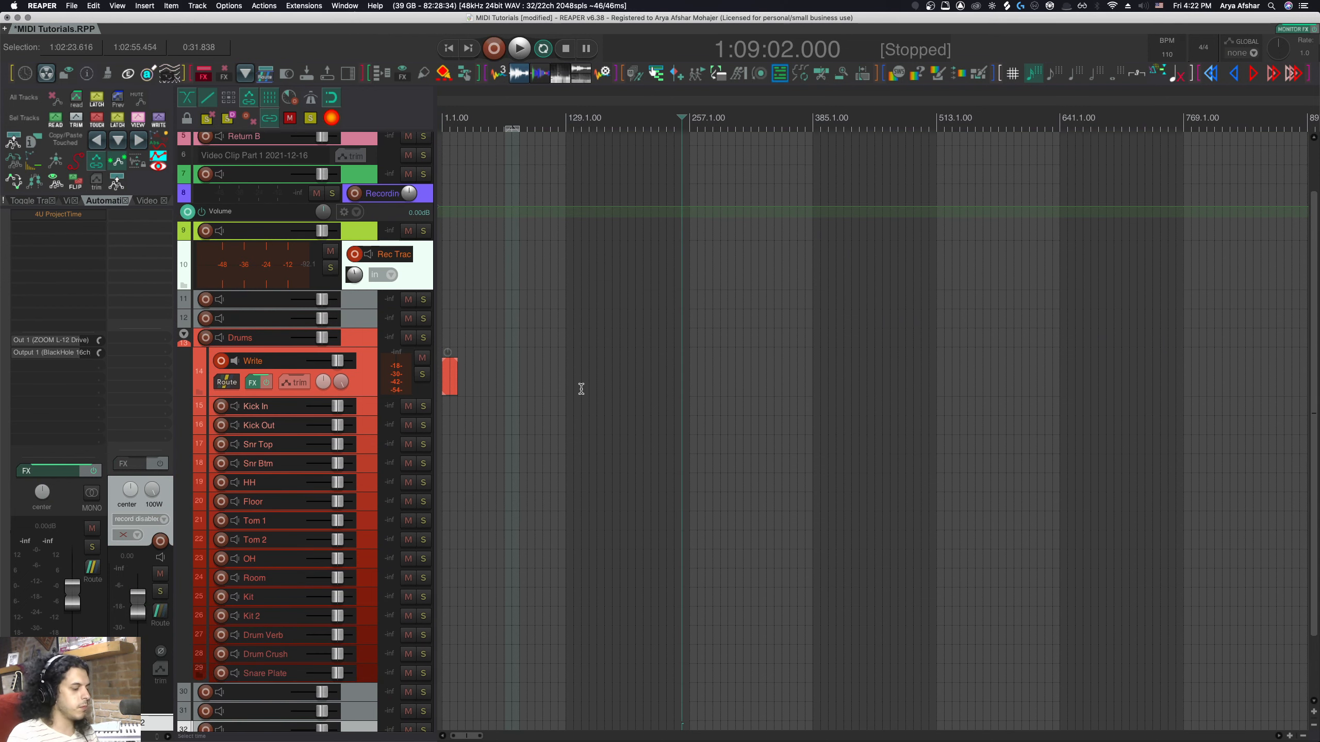
Open the Actions list, FX Browser, Media Explorer, Routing Matrix and Snapshots windows as tabs of the same docker beside the arrange view.
{"action": "key", "text": "question"}
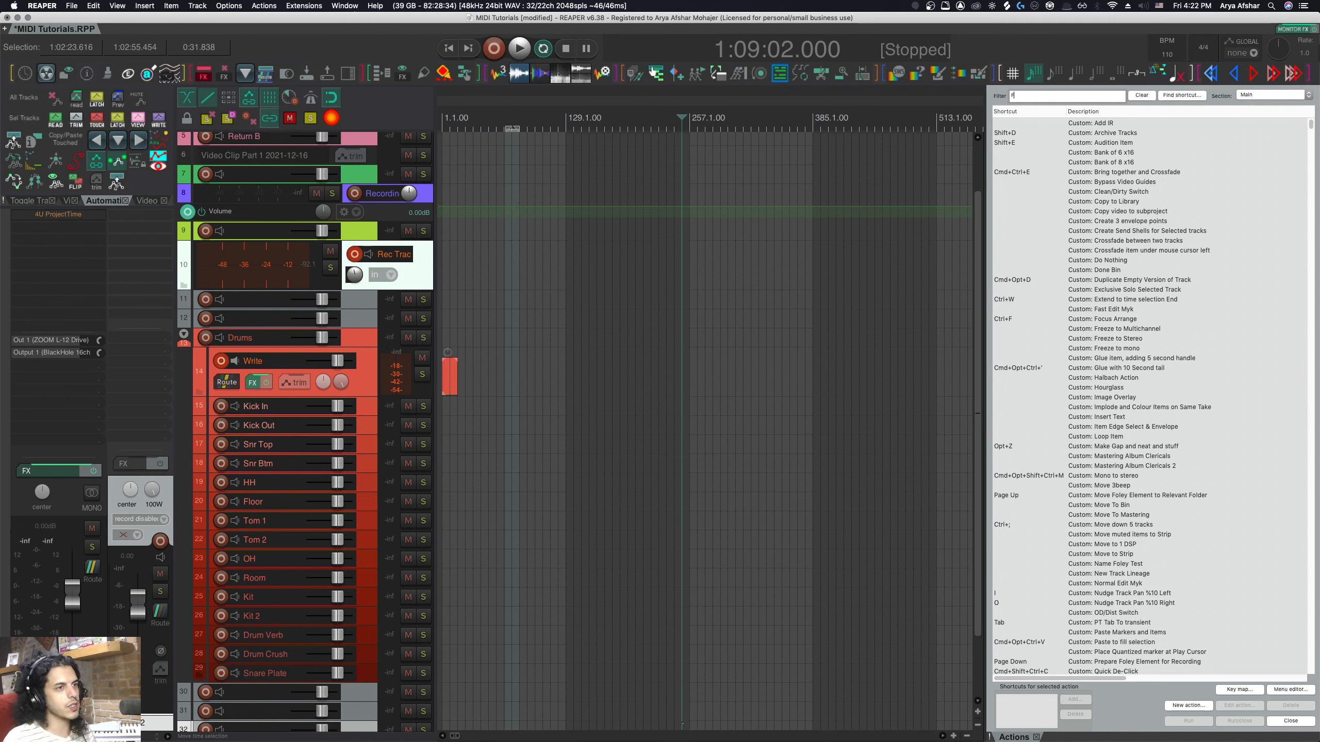
{"action": "type", "text": "f"}
{"action": "left_click", "coordinate": [611, 440]}
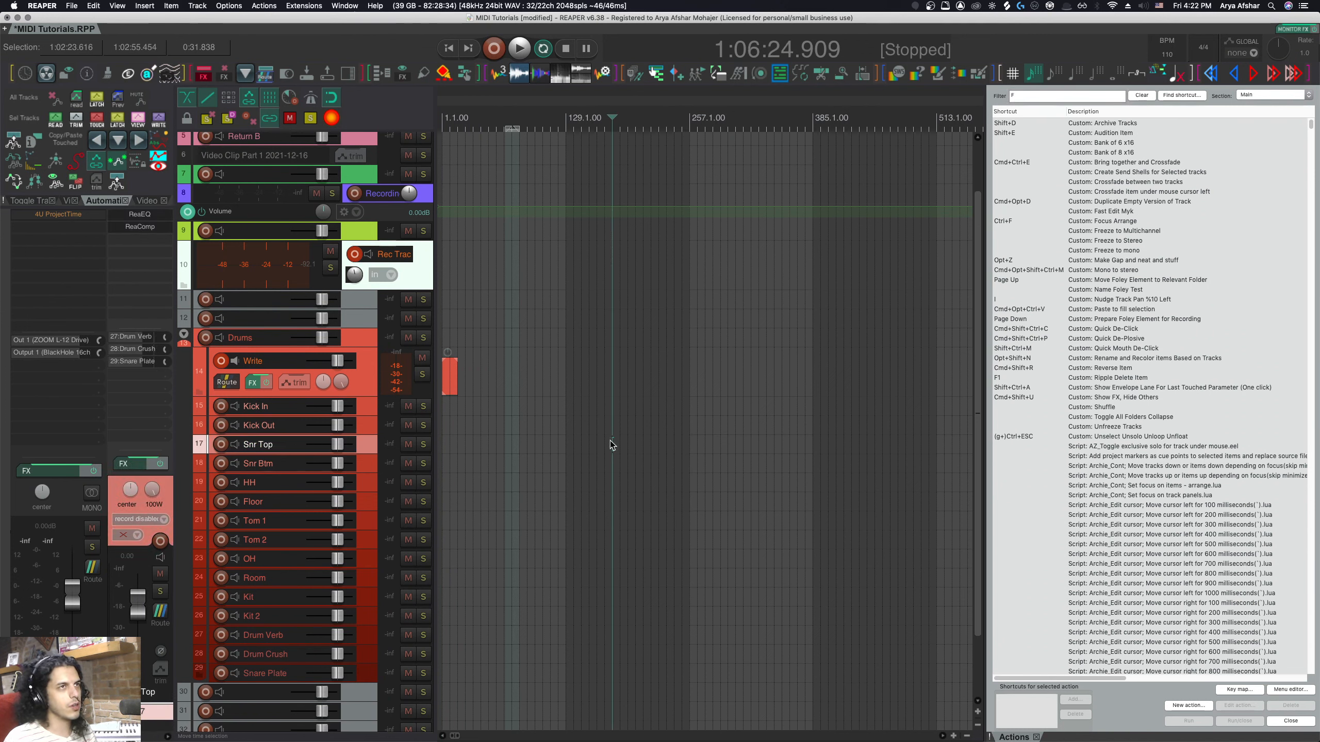
{"action": "key", "text": "shift+f"}
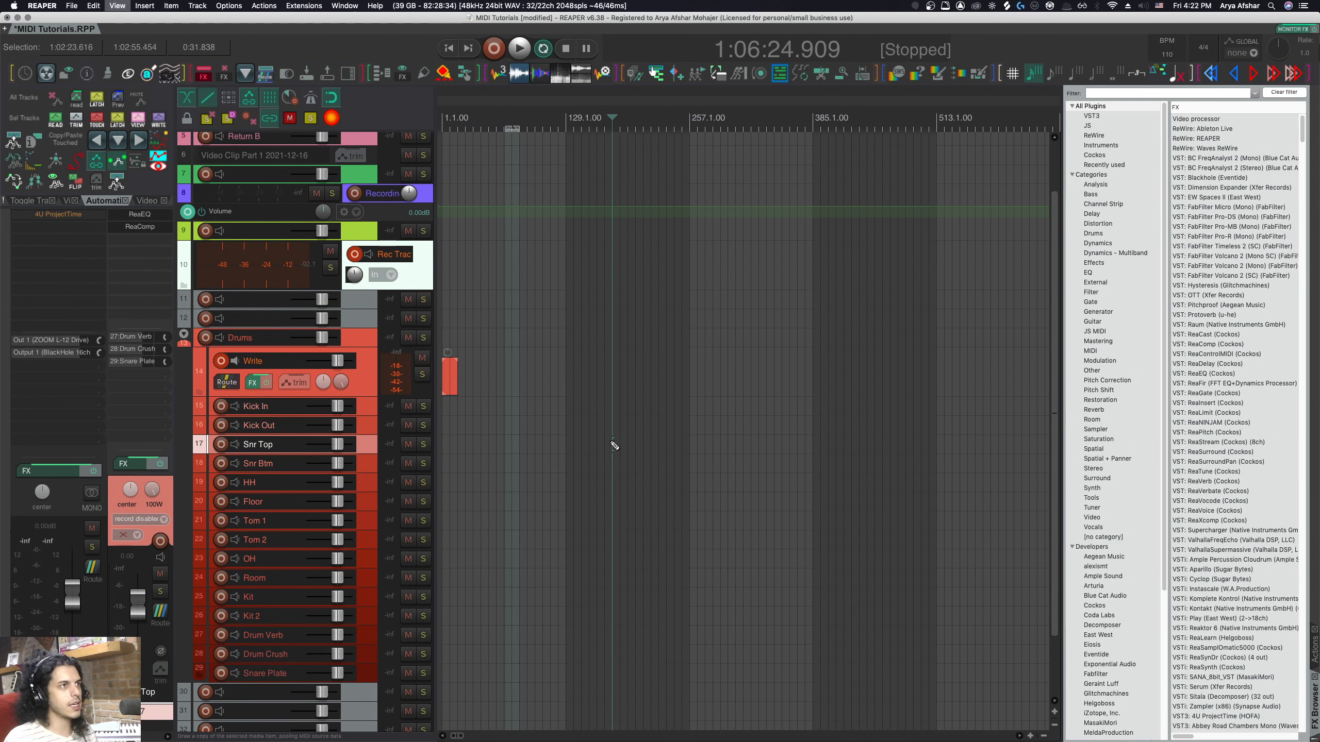
{"action": "key", "text": "super+alt+x"}
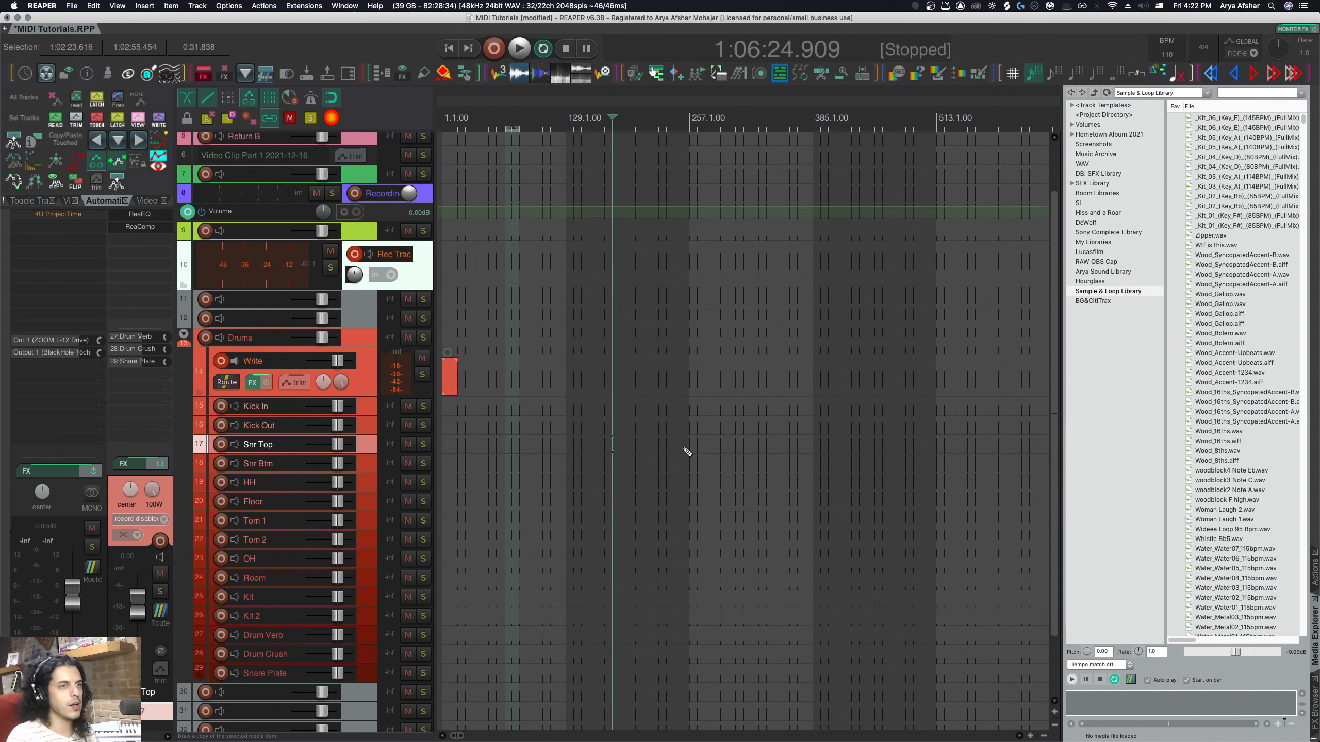
{"action": "key", "text": "alt+r"}
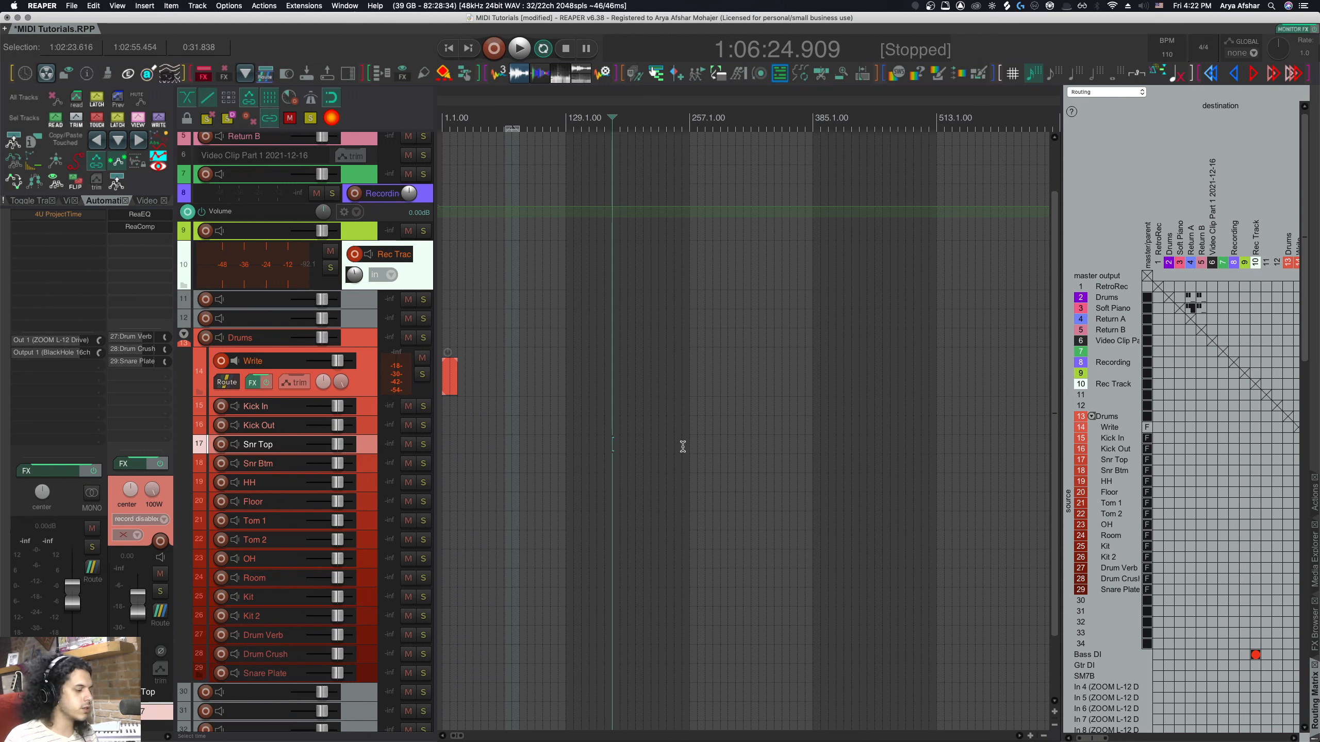
{"action": "left_click", "coordinate": [306, 6]}
{"action": "left_click", "coordinate": [312, 240]}
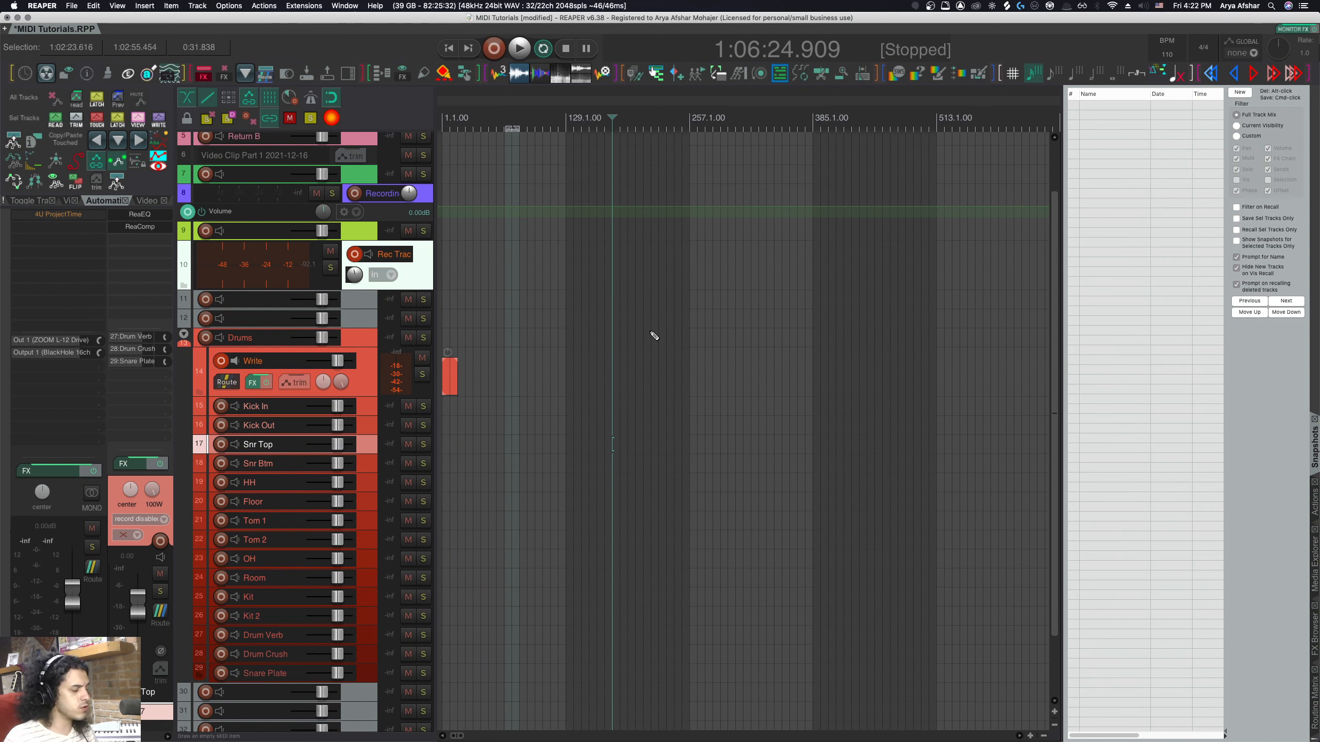
Open the Screensets/Layouts window and clear the Tutorial Editing screenset from slot 2.
{"action": "key", "text": "super+e"}
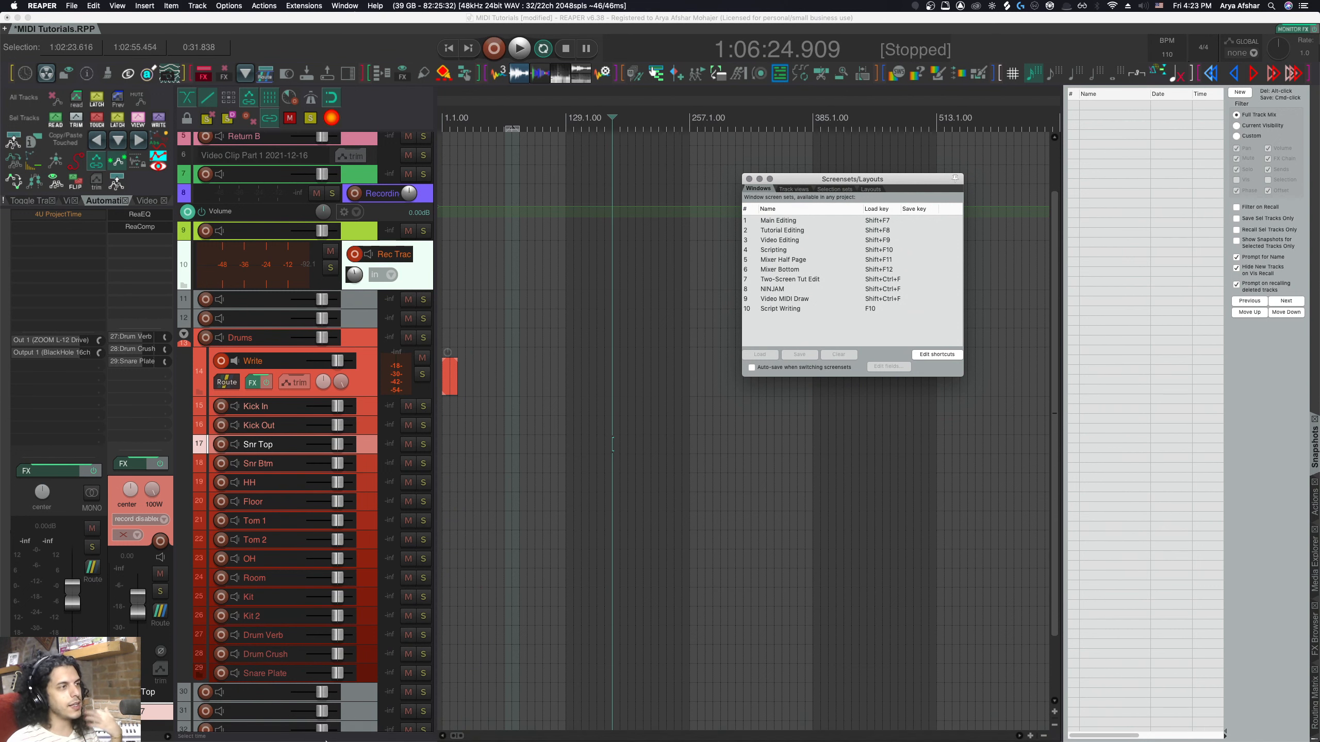
{"action": "mouse_move", "coordinate": [327, 741]}
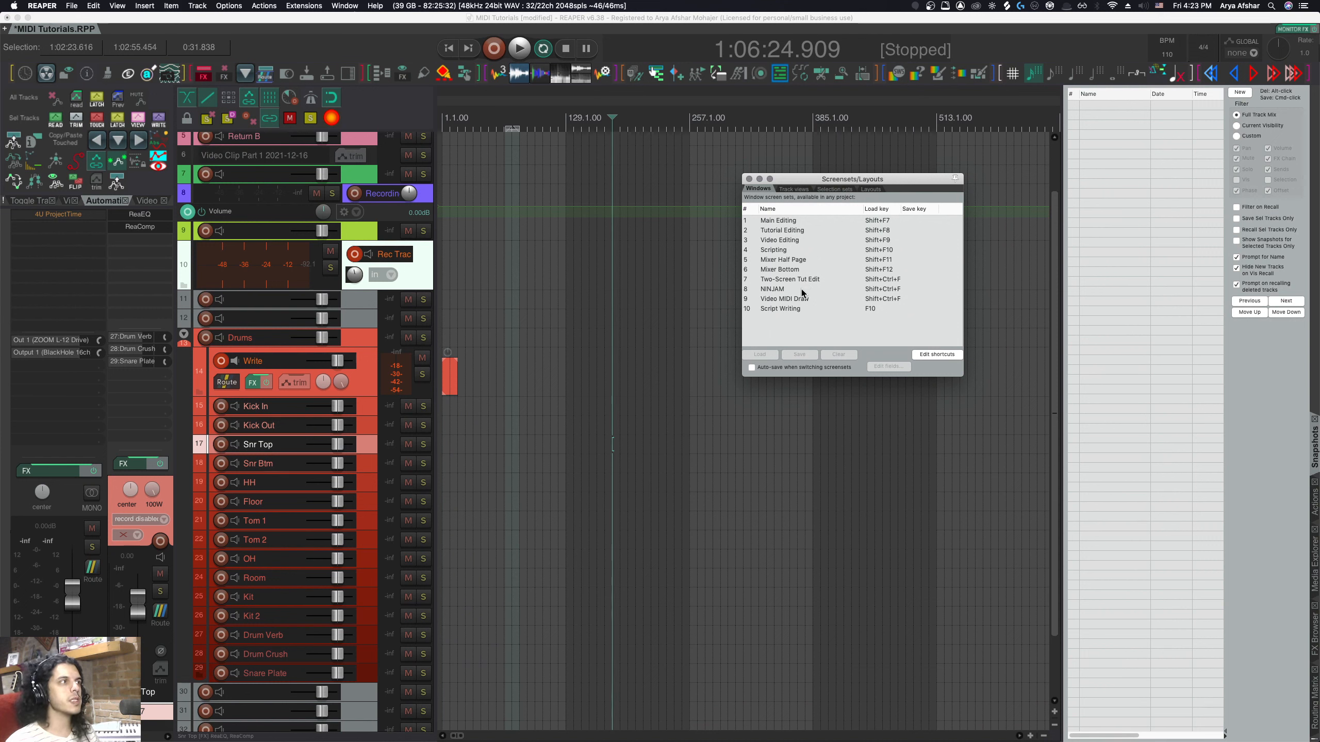
{"action": "left_click", "coordinate": [770, 230]}
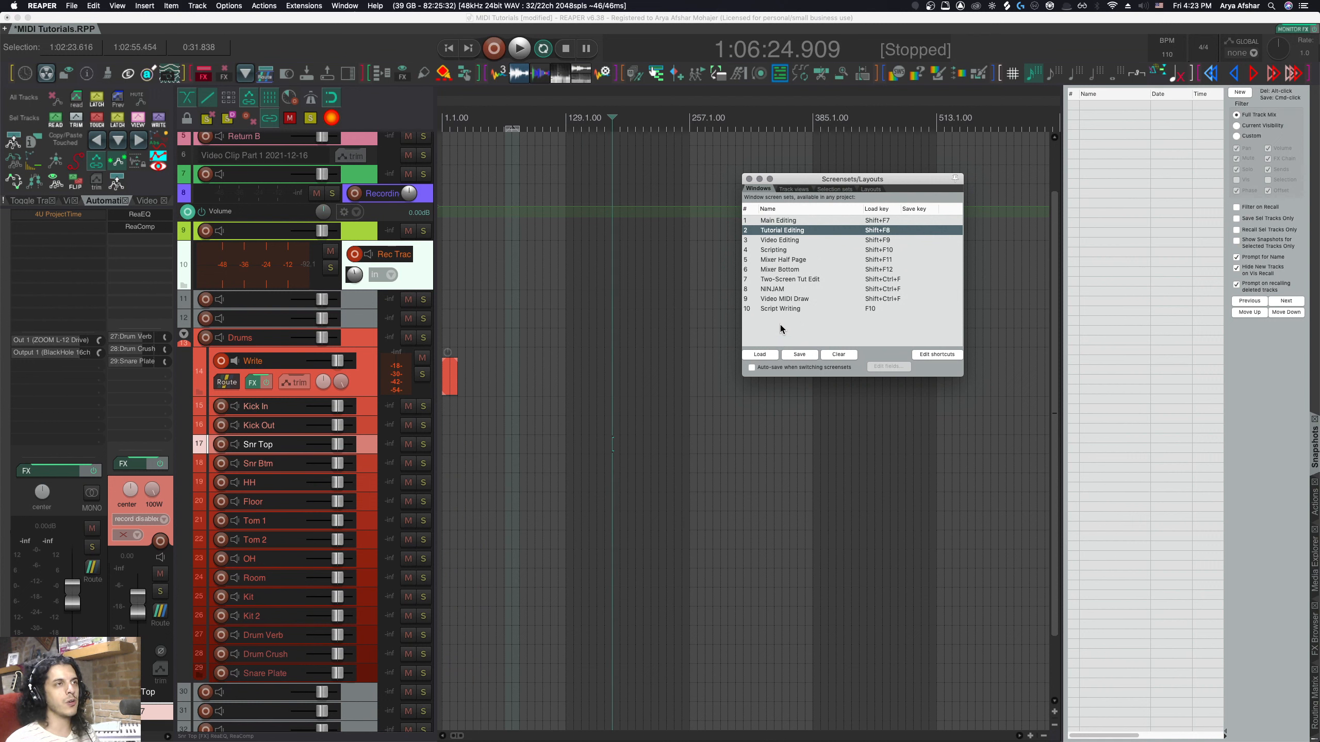
{"action": "left_click", "coordinate": [838, 355]}
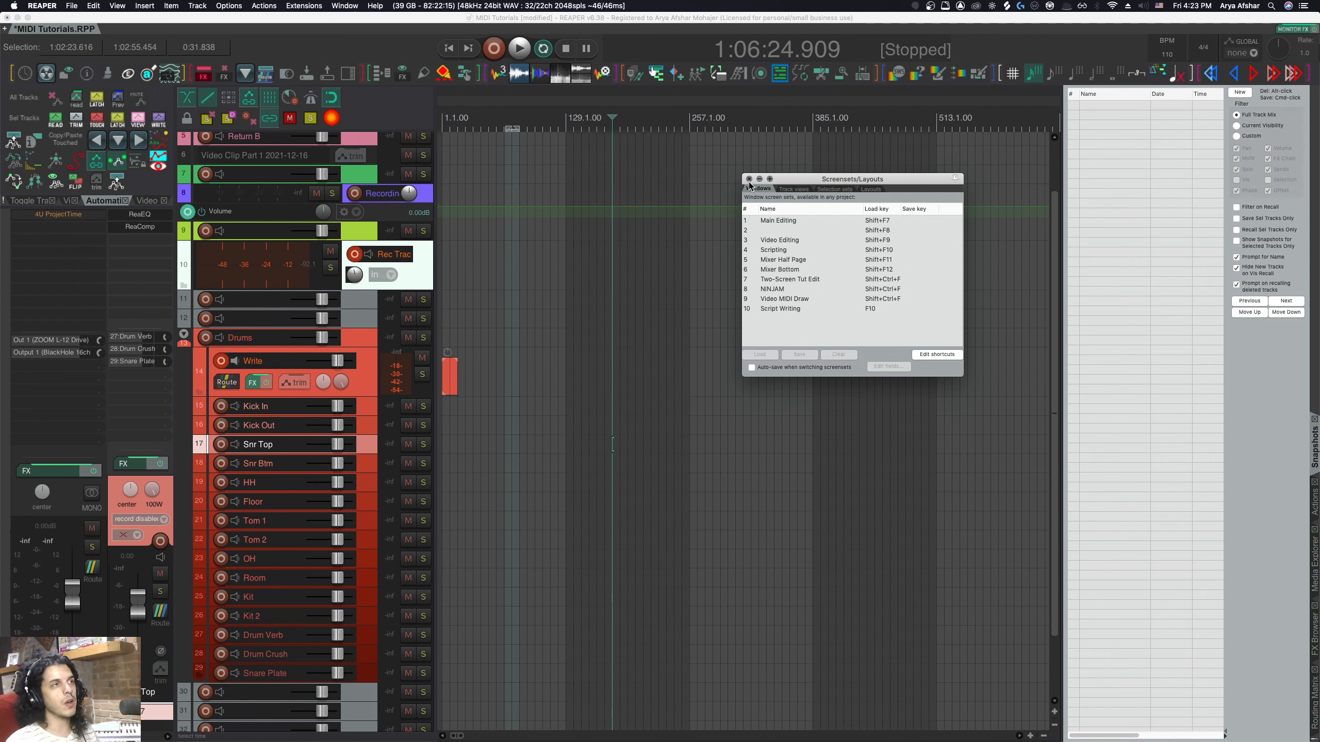
Load the Video MIDI Draw screenset and enlarge the main window to fill the screen.
{"action": "left_click", "coordinate": [775, 299]}
{"action": "left_click", "coordinate": [761, 356]}
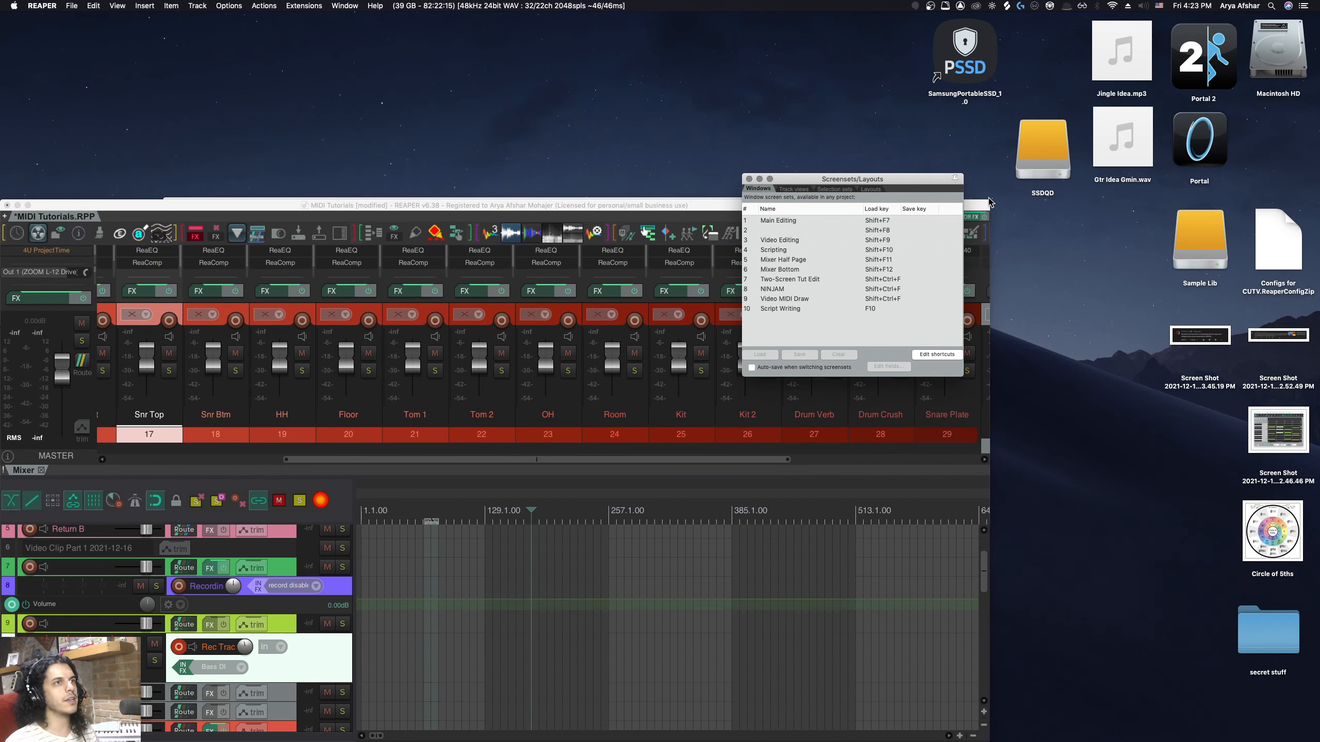
{"action": "left_click_drag", "start_coordinate": [989, 201], "coordinate": [1317, 15]}
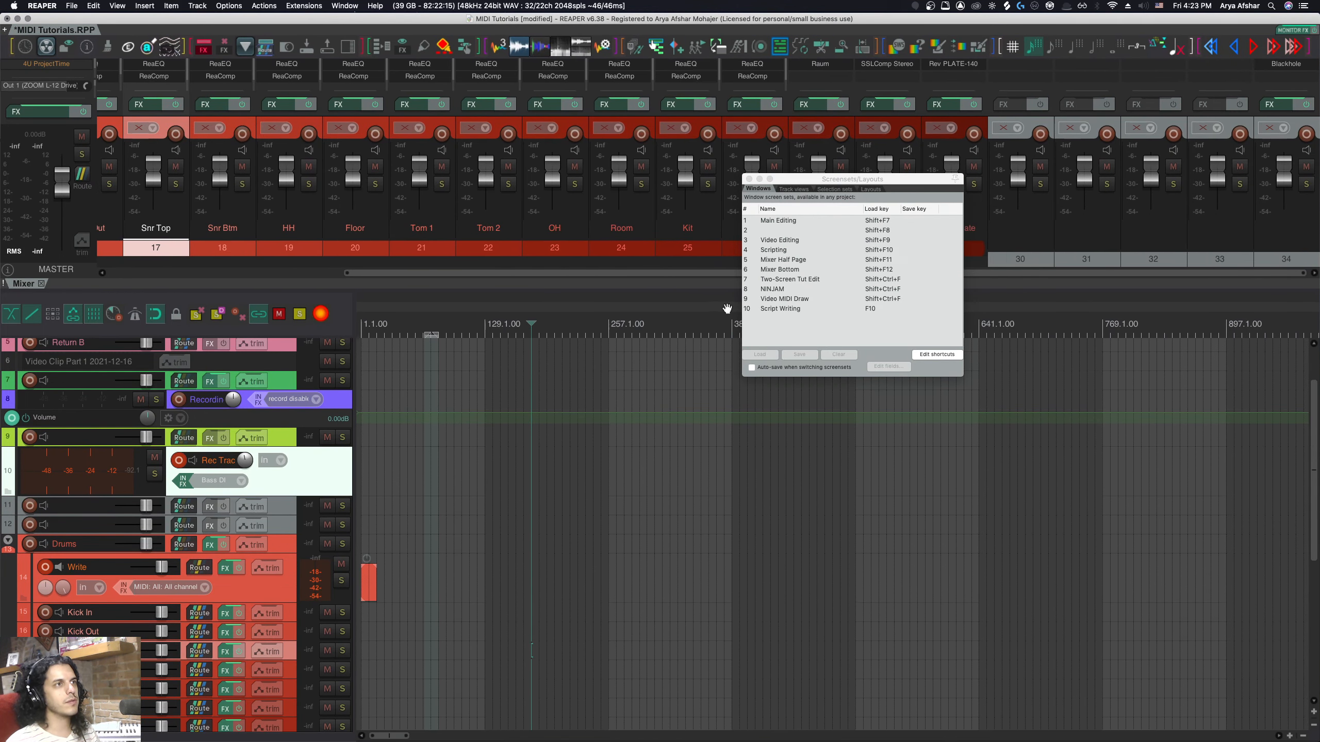
Save the current window arrangement over the Video MIDI Draw screenset, keeping its name and item options.
{"action": "left_click", "coordinate": [776, 299]}
{"action": "left_click", "coordinate": [799, 354]}
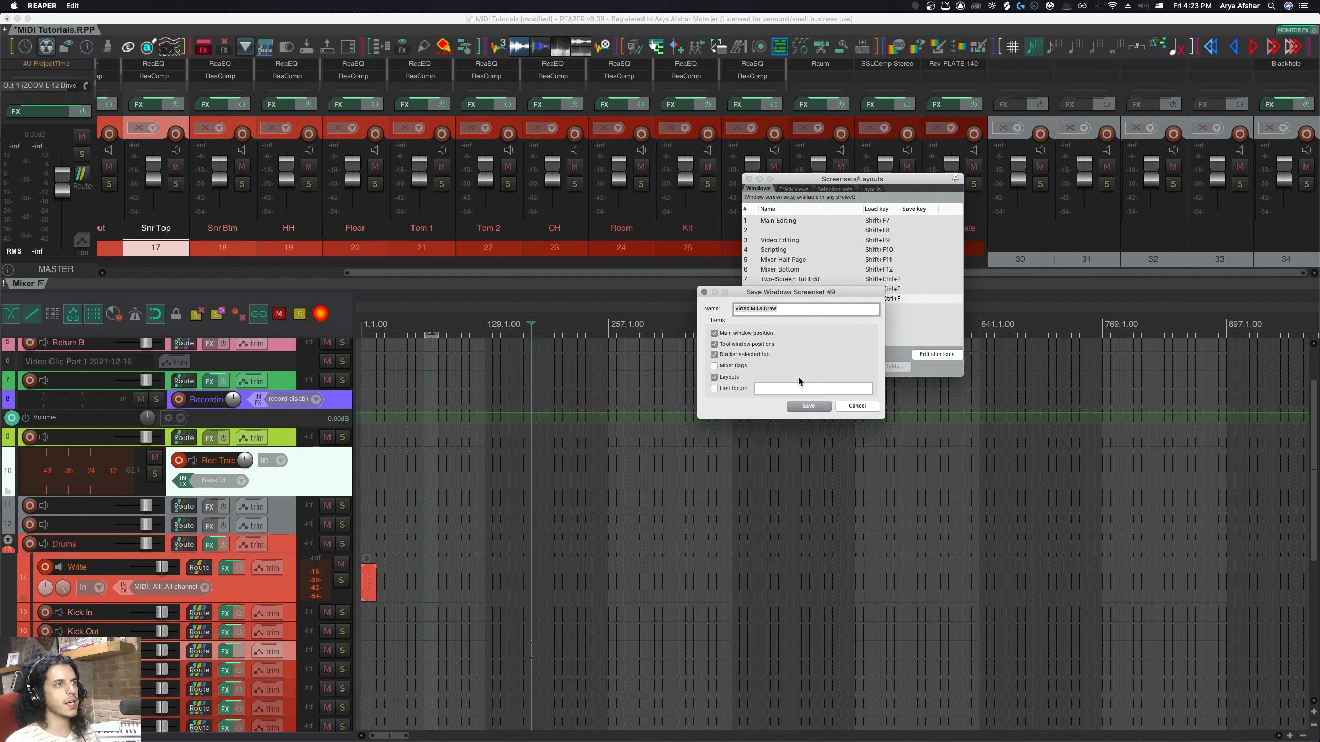
{"action": "left_click", "coordinate": [808, 406]}
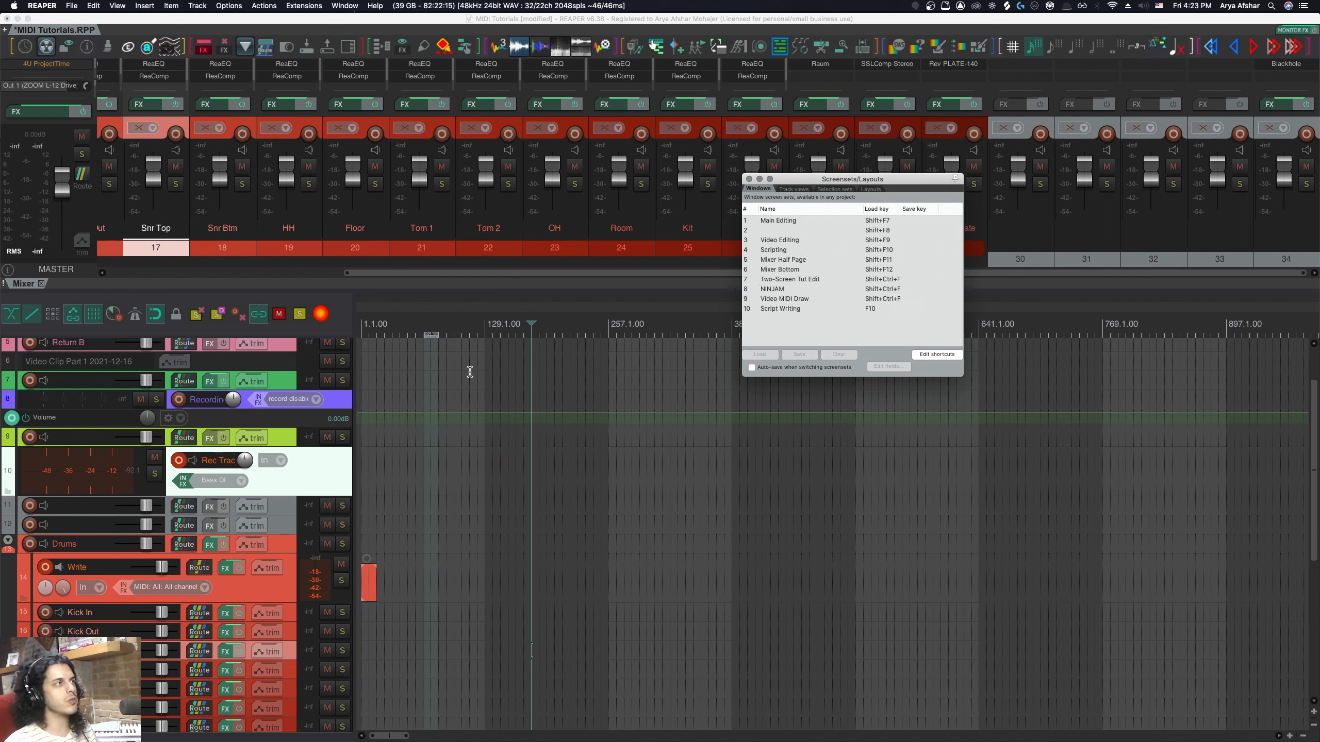
Open the MIDI item on the Write track in the docked MIDI editor and zoom in on it.
{"action": "left_click", "coordinate": [367, 591]}
{"action": "double_click", "coordinate": [367, 588]}
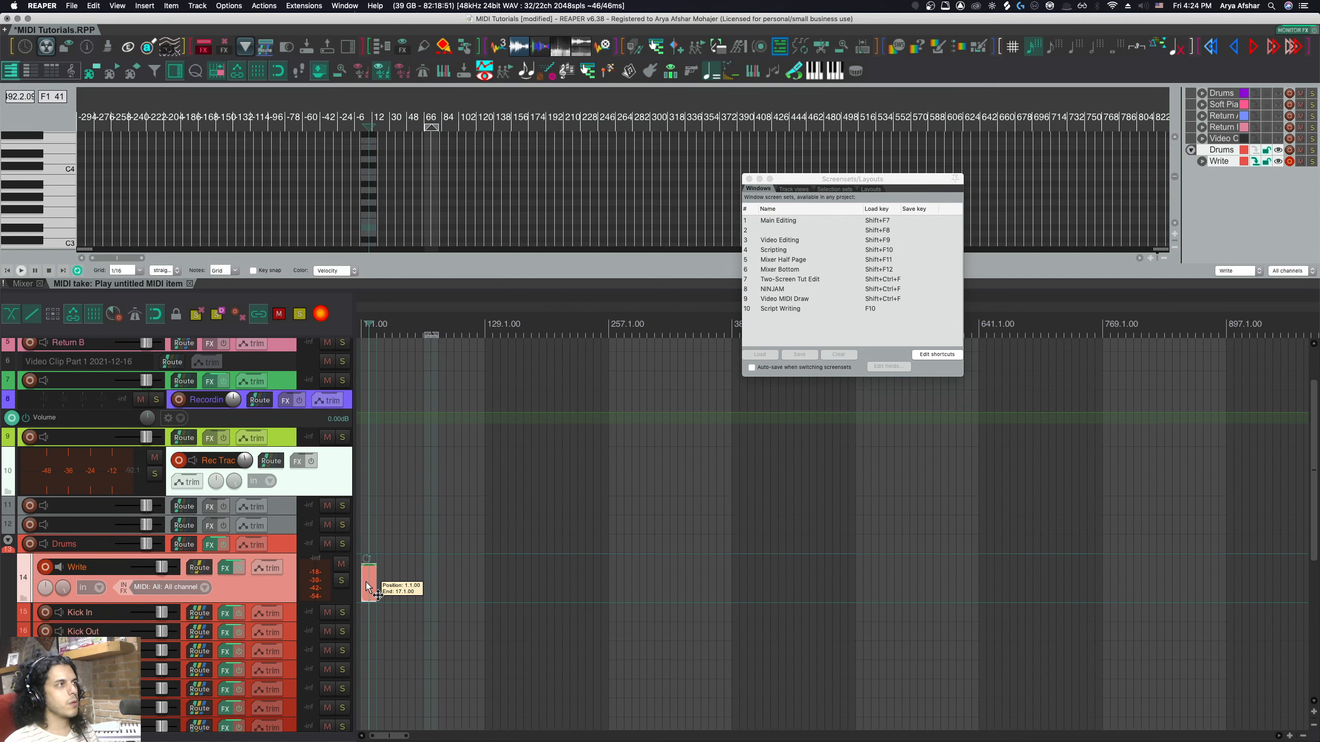
{"action": "scroll", "coordinate": [440, 601], "scroll_direction": "left", "scroll_amount": 3}
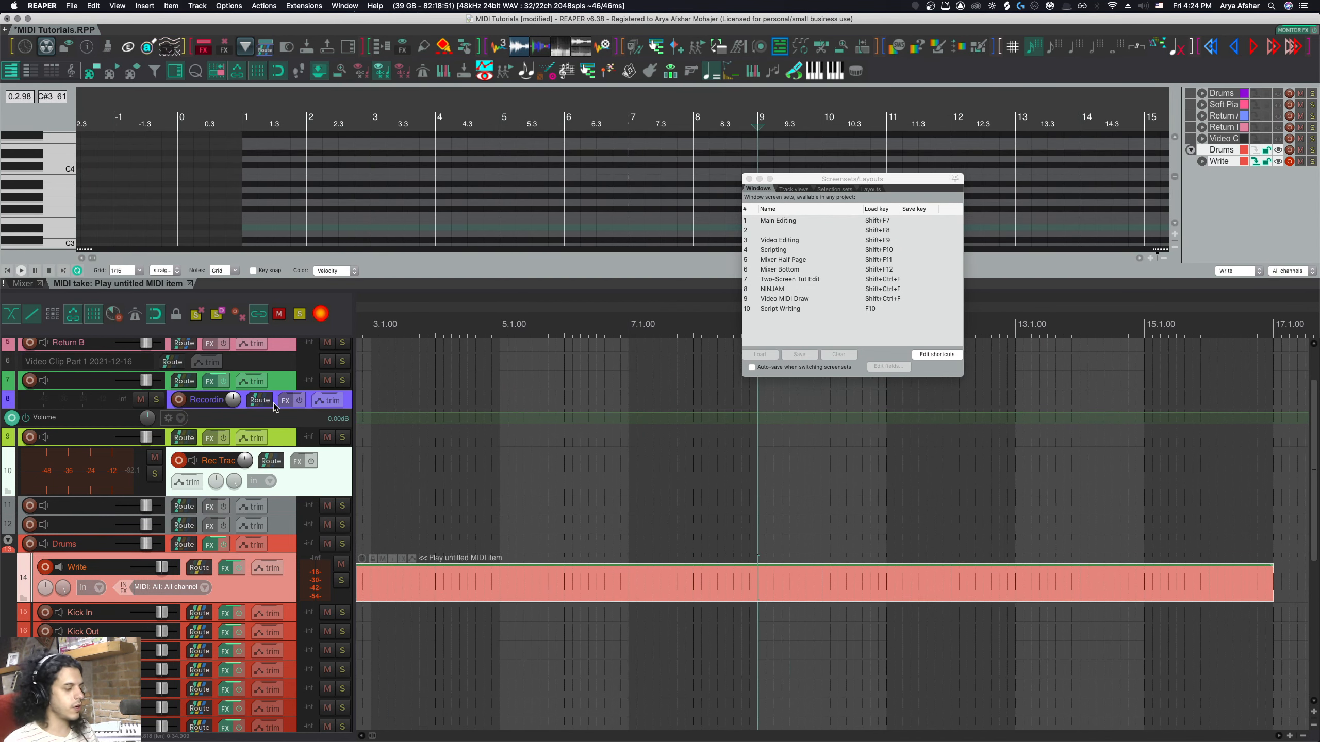
Place the edit cursor just before bar 5 in the arrange view and load the Main Editing screenset.
{"action": "left_click", "coordinate": [492, 383]}
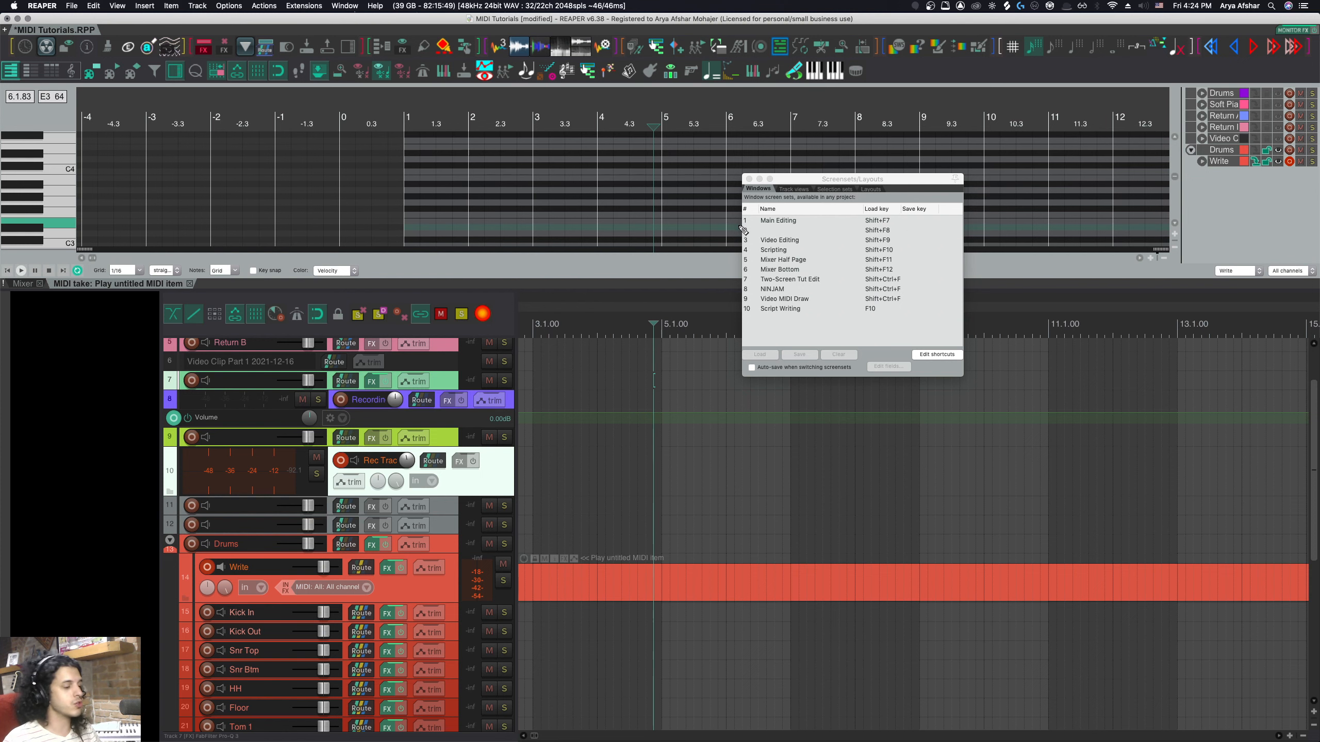
{"action": "left_click", "coordinate": [646, 436]}
{"action": "key", "text": "shift+F7"}
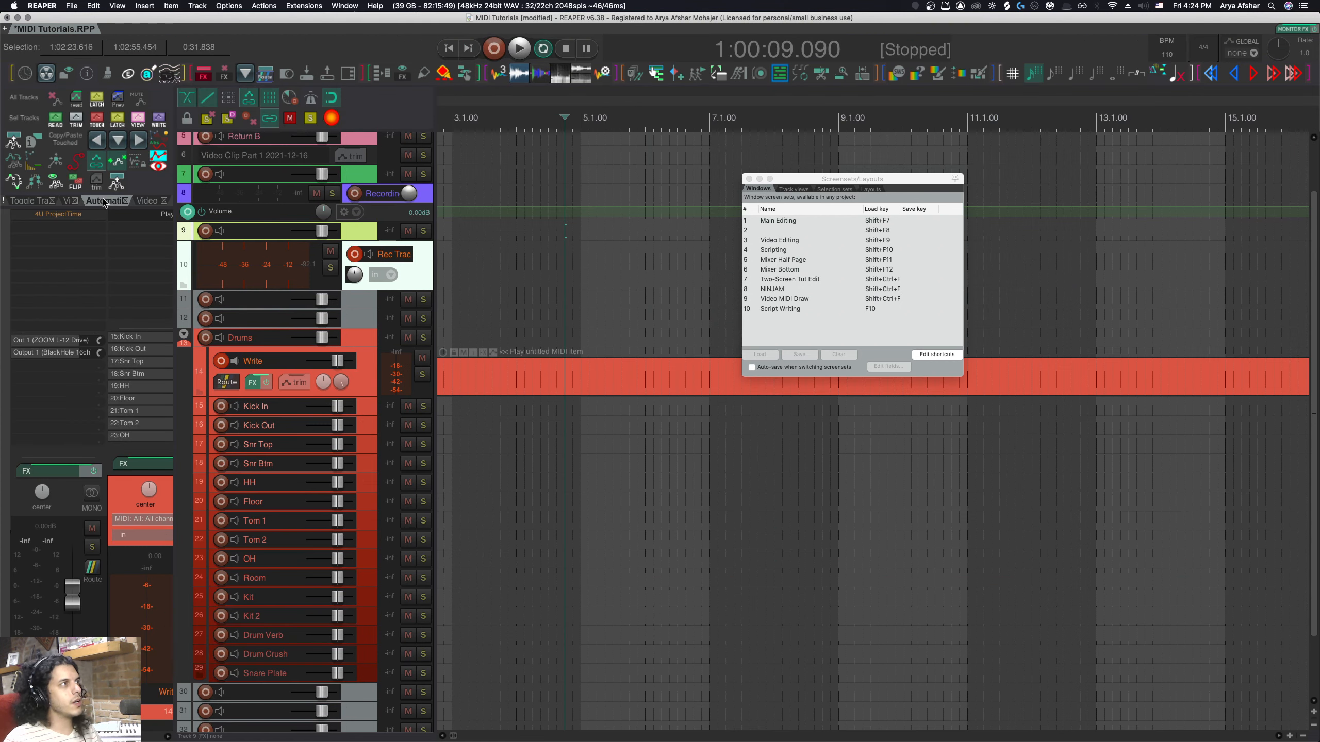
Move the Automation Types toolbar above the arrange view and shrink its docker to a single row.
{"action": "right_click", "coordinate": [7, 78]}
{"action": "mouse_move", "coordinate": [52, 101]}
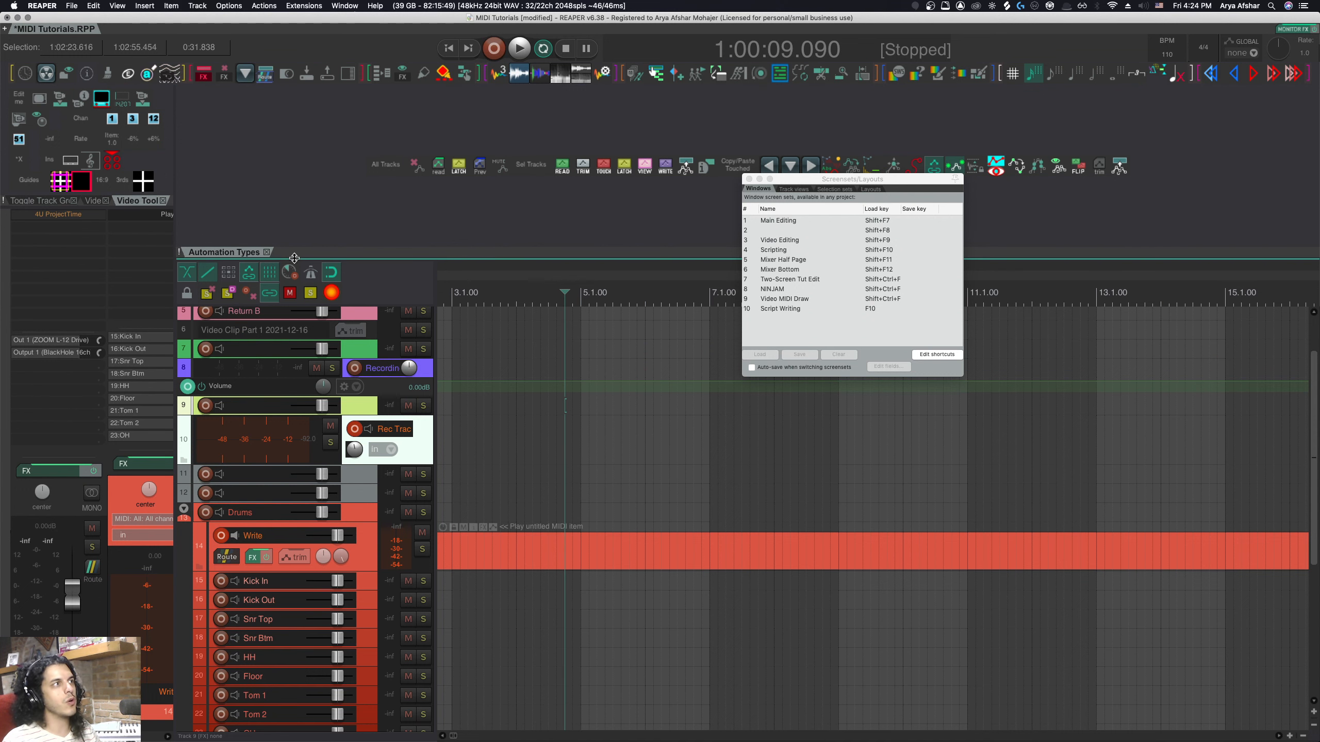
{"action": "left_click_drag", "start_coordinate": [294, 258], "coordinate": [292, 102]}
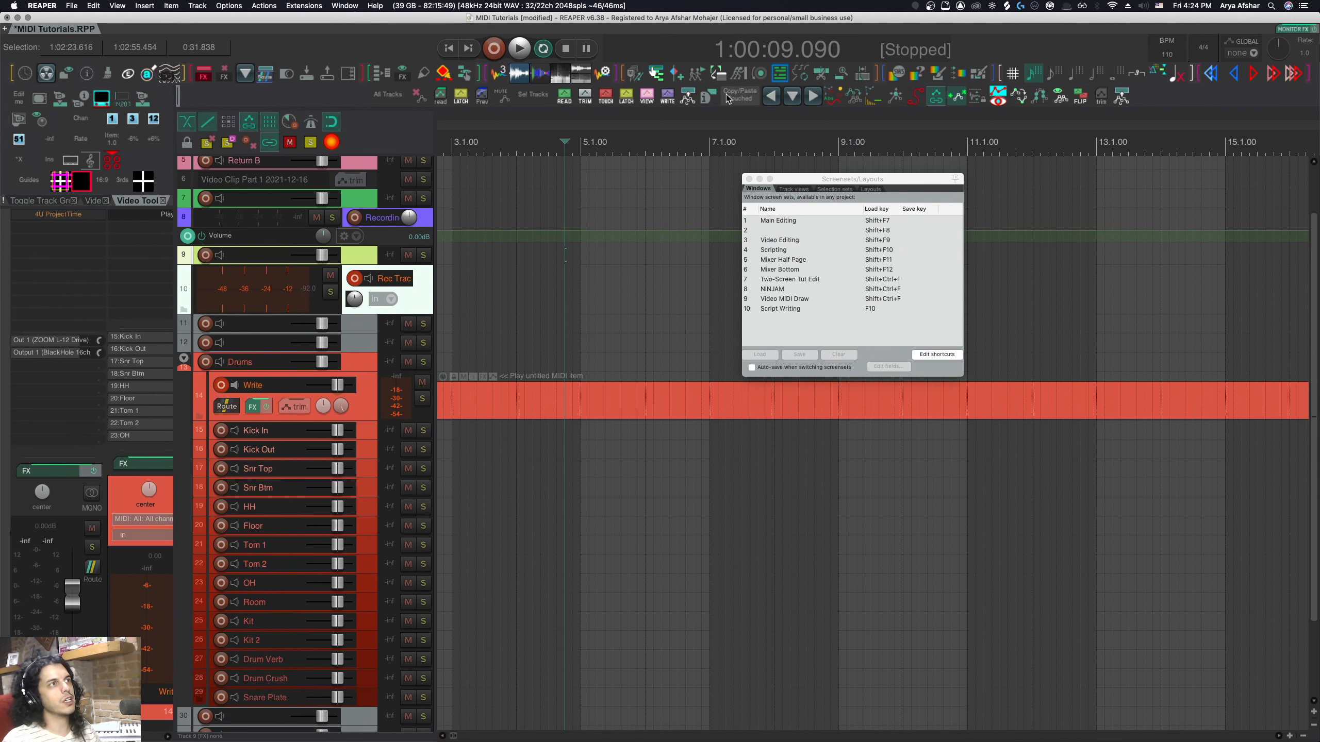
Remove the Automation Types toolbar from above the arrange view by changing its toolbar position.
{"action": "right_click", "coordinate": [270, 98]}
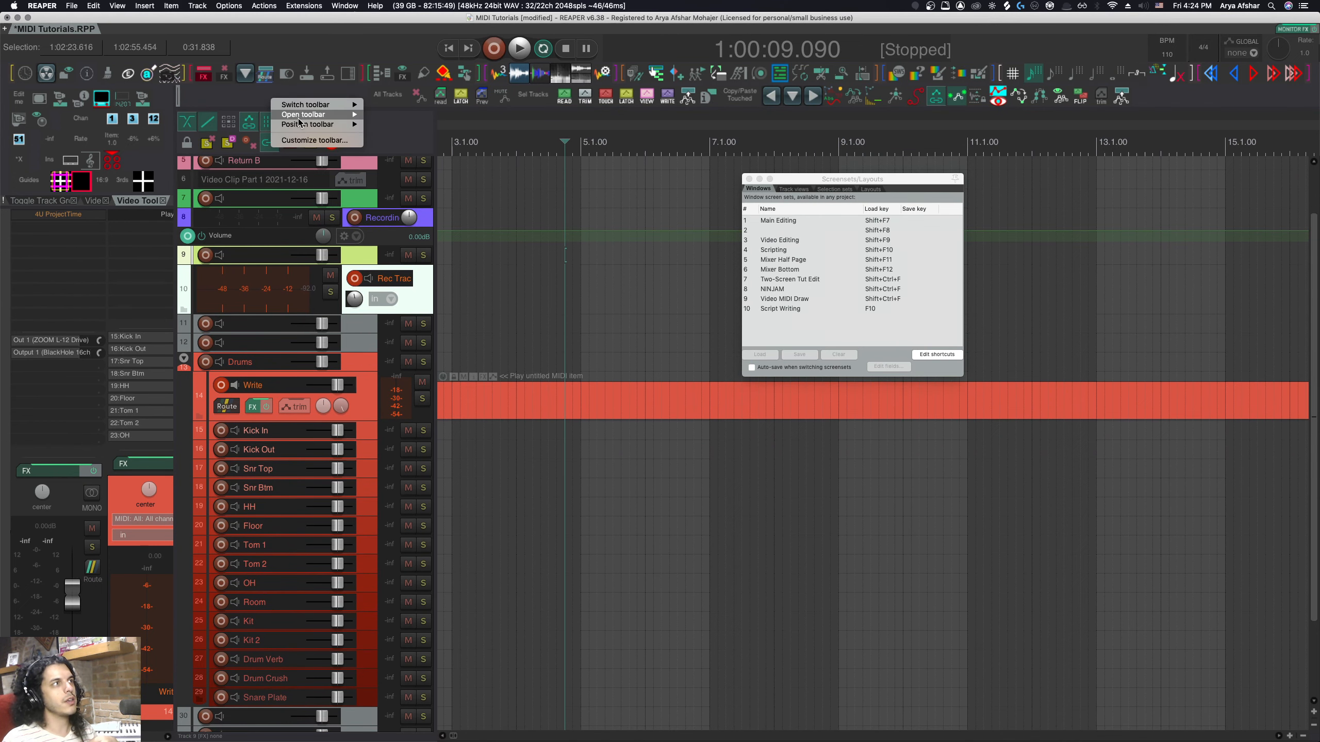
{"action": "mouse_move", "coordinate": [304, 124]}
{"action": "left_click", "coordinate": [393, 164]}
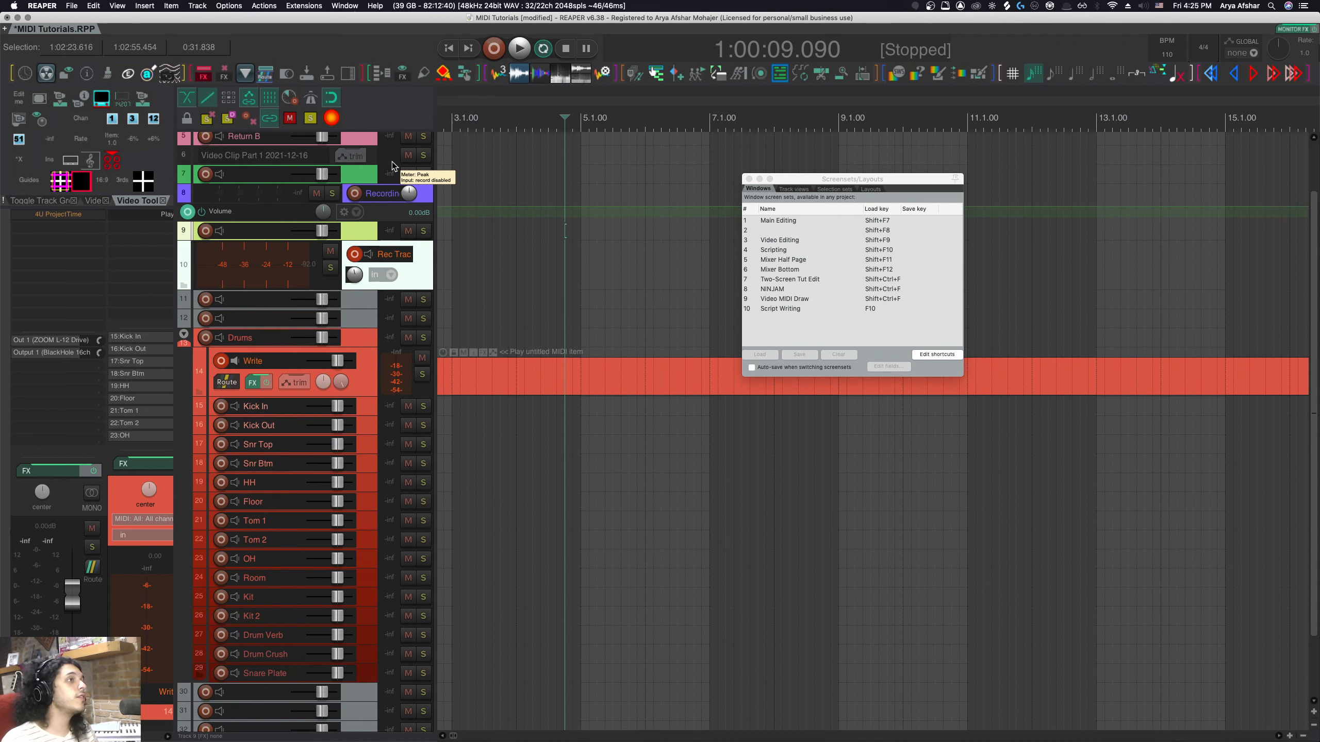
Review the customized actions of the Main toolbar (My 1st Toolbar) in the Customize menus/toolbars window and close it.
{"action": "right_click", "coordinate": [369, 113]}
{"action": "left_click", "coordinate": [399, 160]}
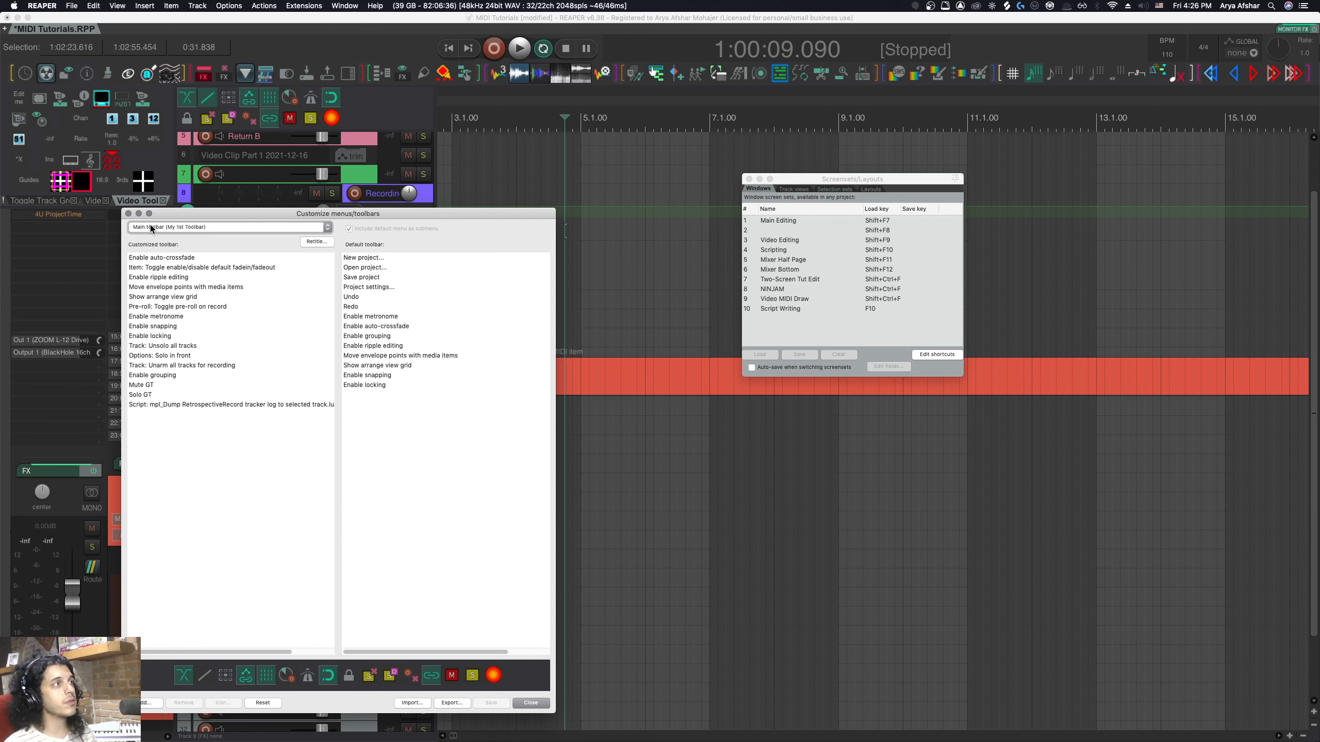
{"action": "left_click", "coordinate": [128, 214]}
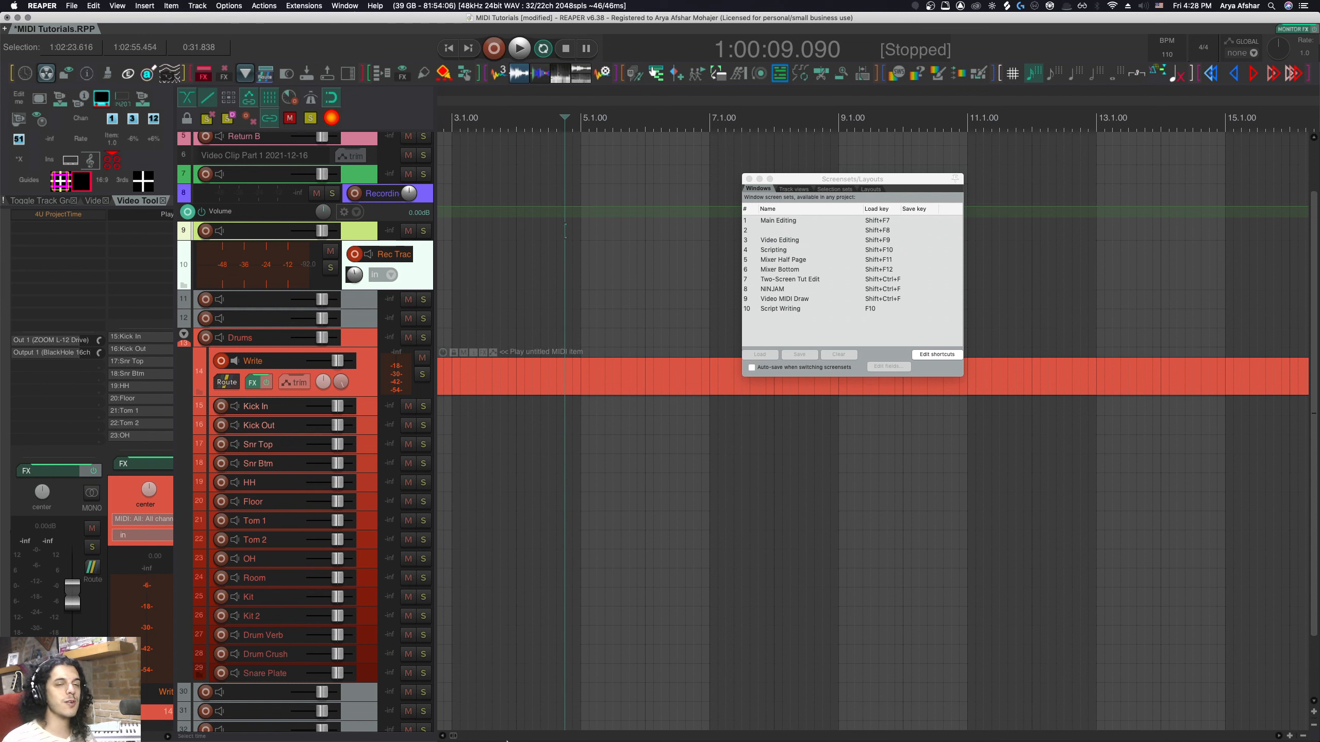
{"action": "mouse_move", "coordinate": [396, 738]}
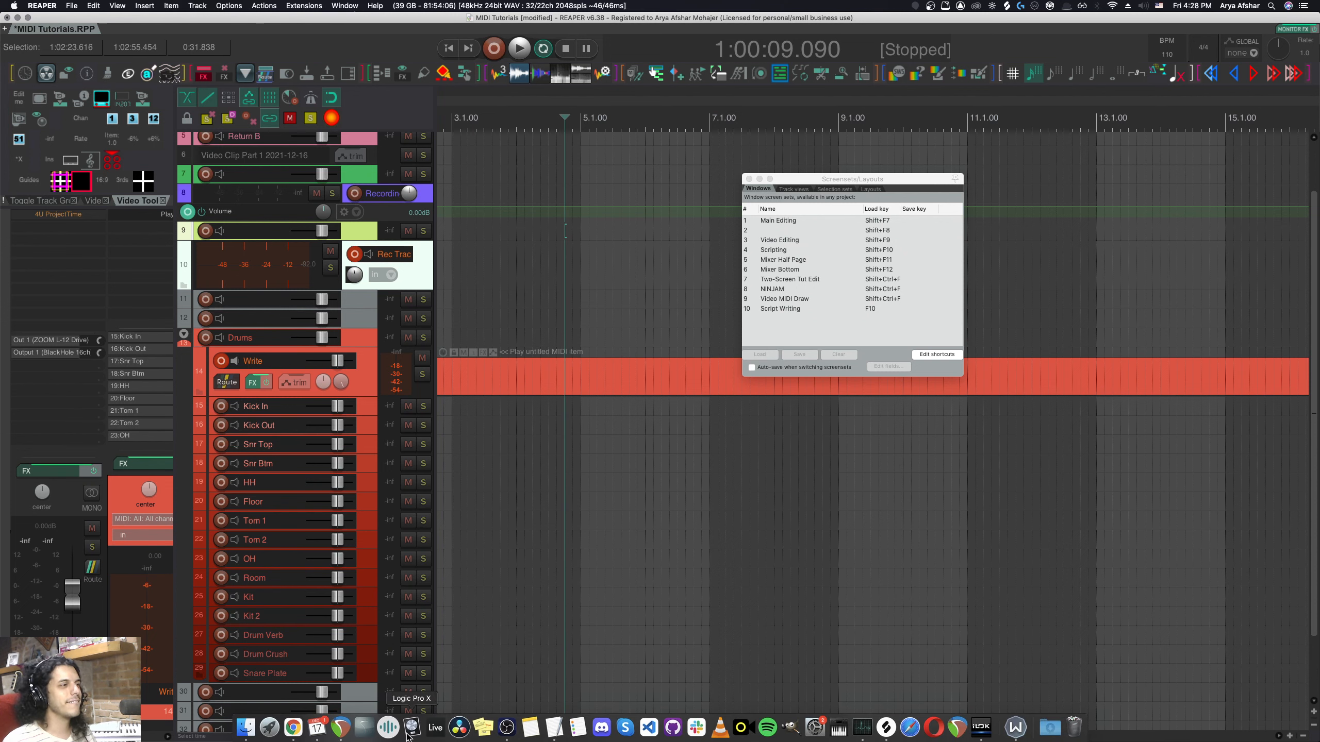